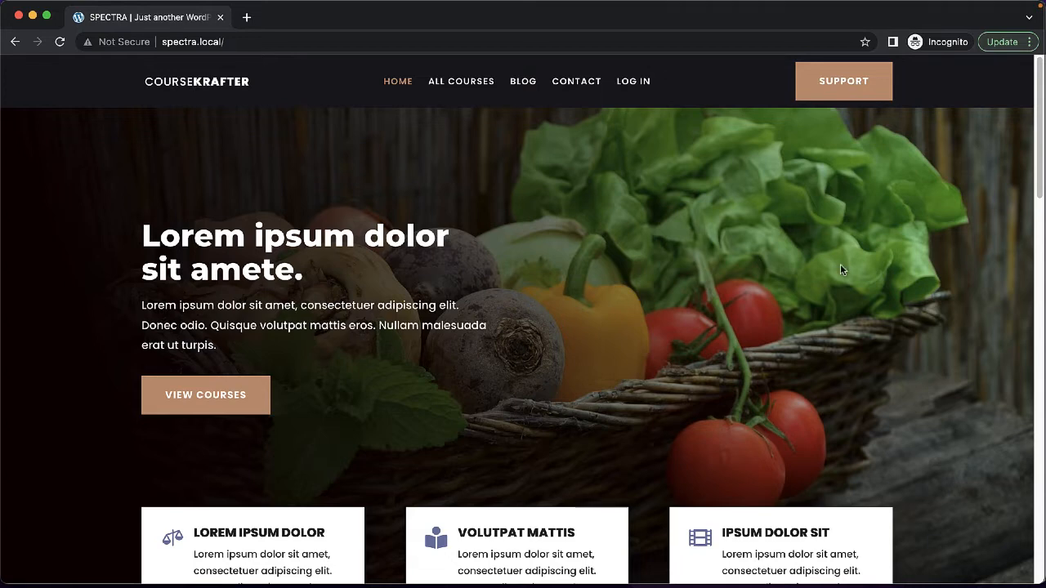
- Open the Gardening Basics course from the Courses section of the CourseKrafter home page
scroll(827, 297, "down", 5)
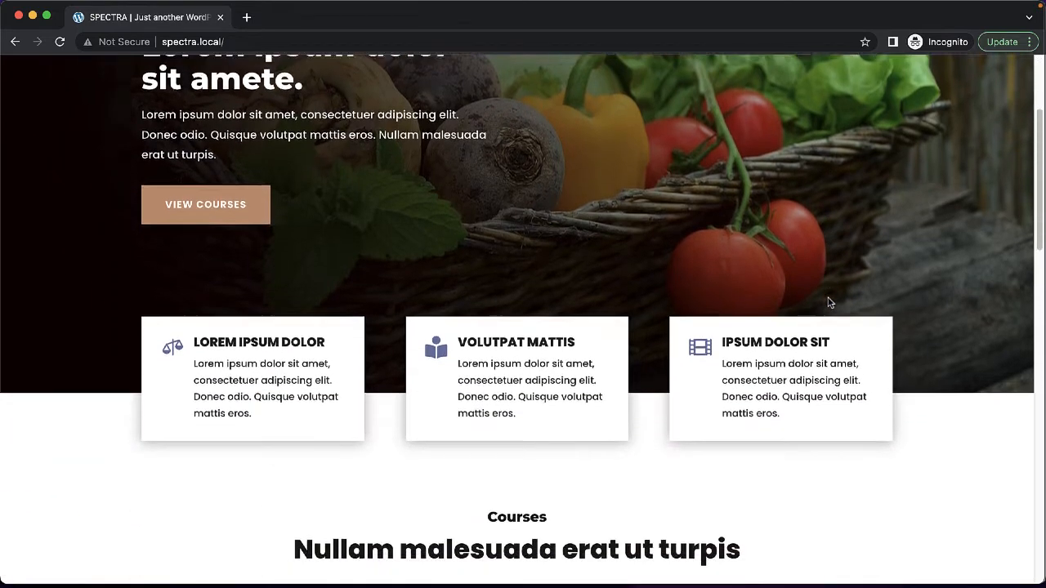
scroll(829, 304, "down", 3)
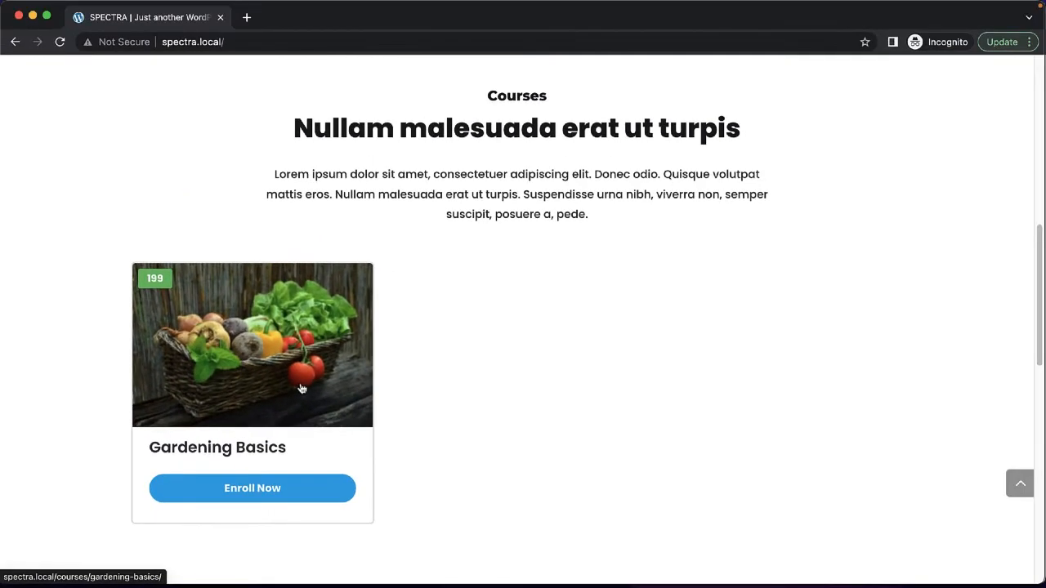
left_click(301, 388)
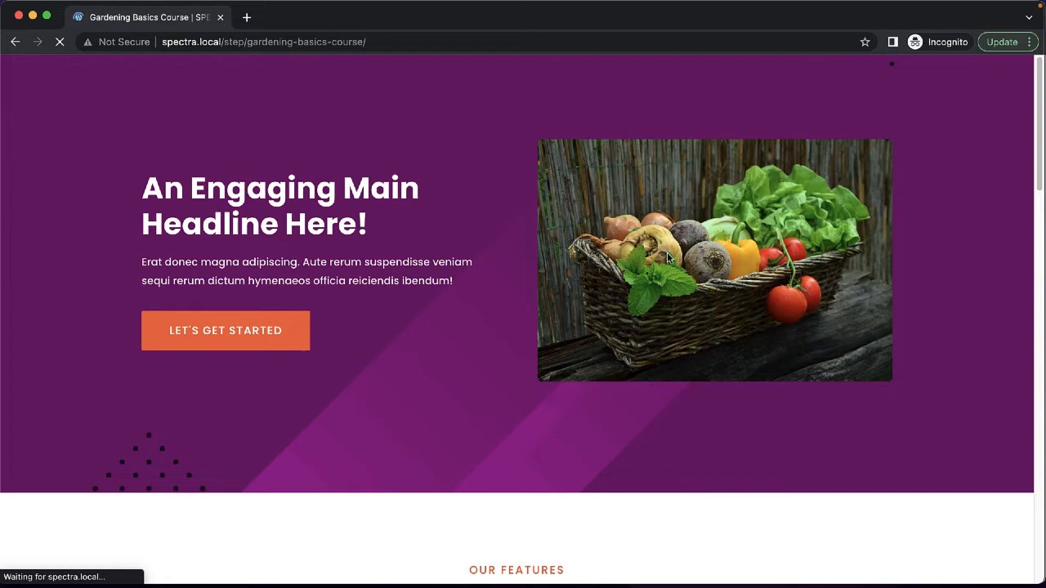
- Review the Gardening Basics sales page, including its features, testimonials and FAQ sections
scroll(339, 438, "down", 5)
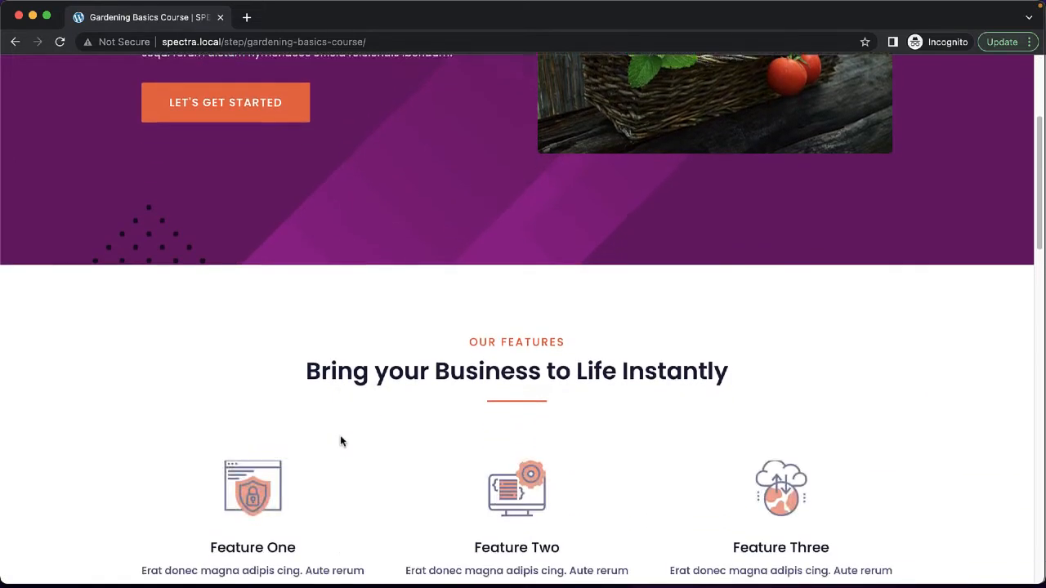
scroll(399, 439, "down", 6)
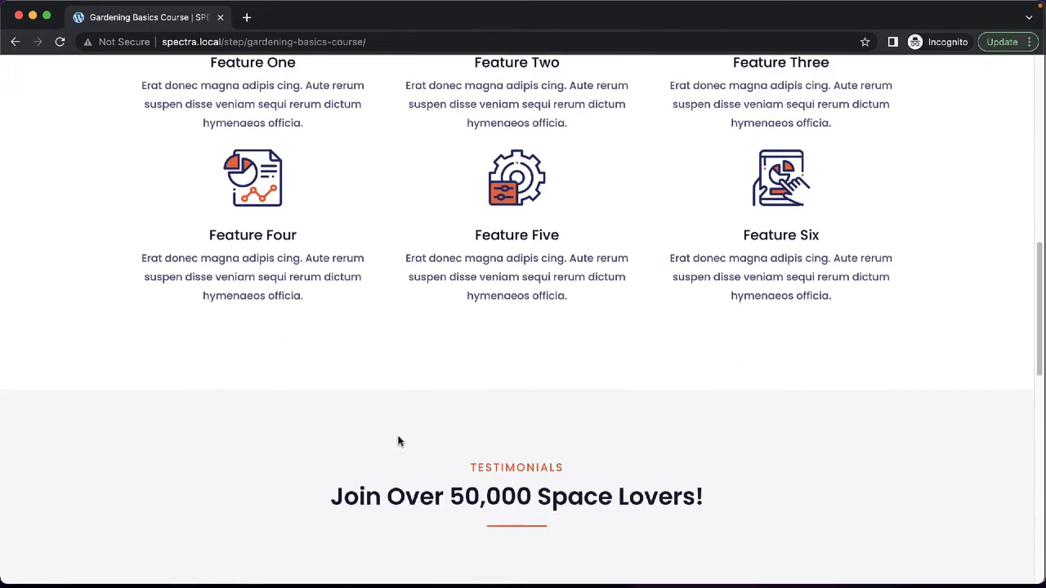
scroll(399, 441, "down", 6)
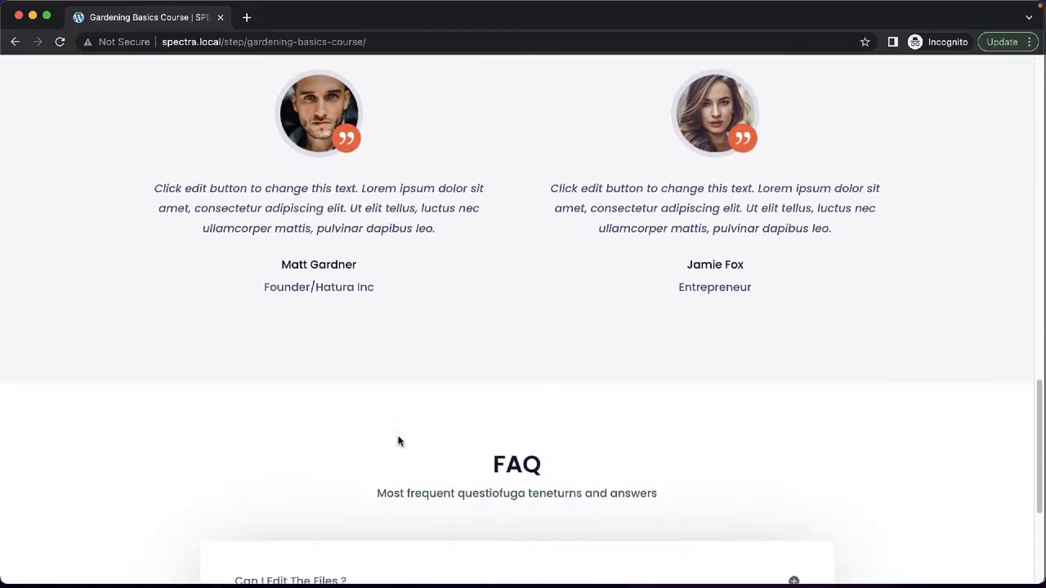
scroll(399, 439, "down", 3)
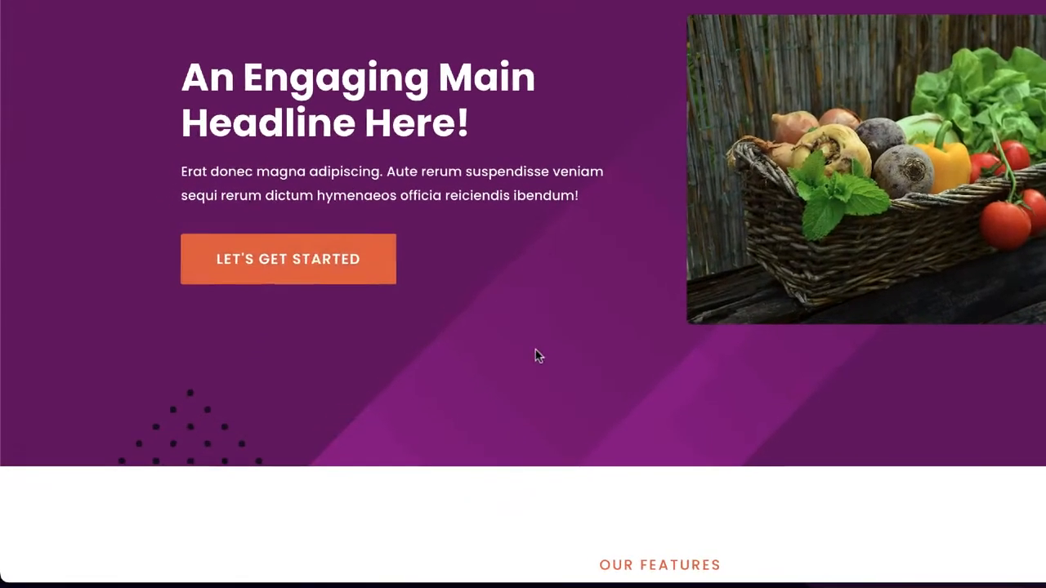
- Proceed from the sales page to the checkout and review its billing fields and order summary
left_click(314, 270)
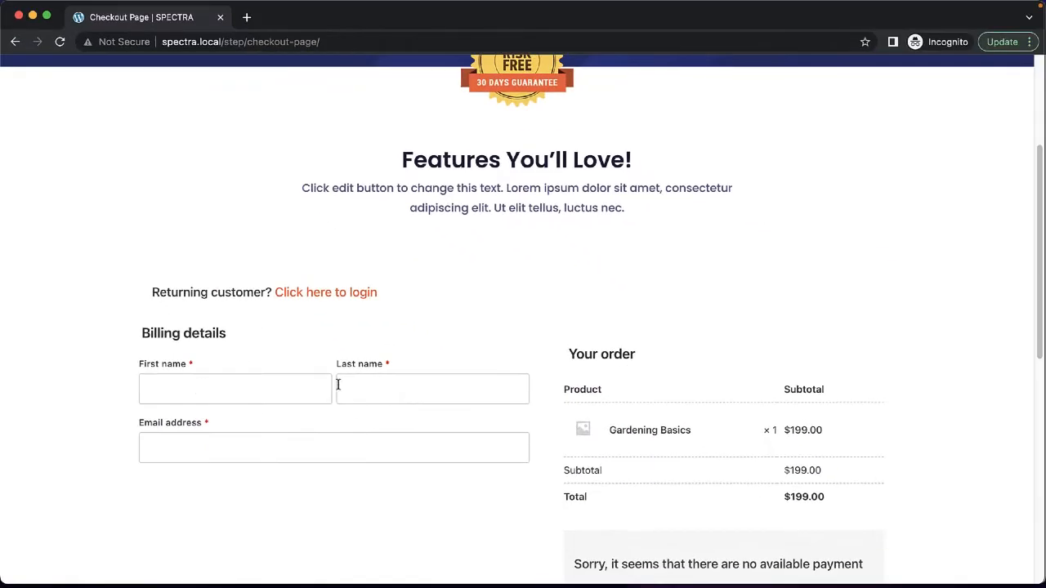
scroll(469, 443, "down", 3)
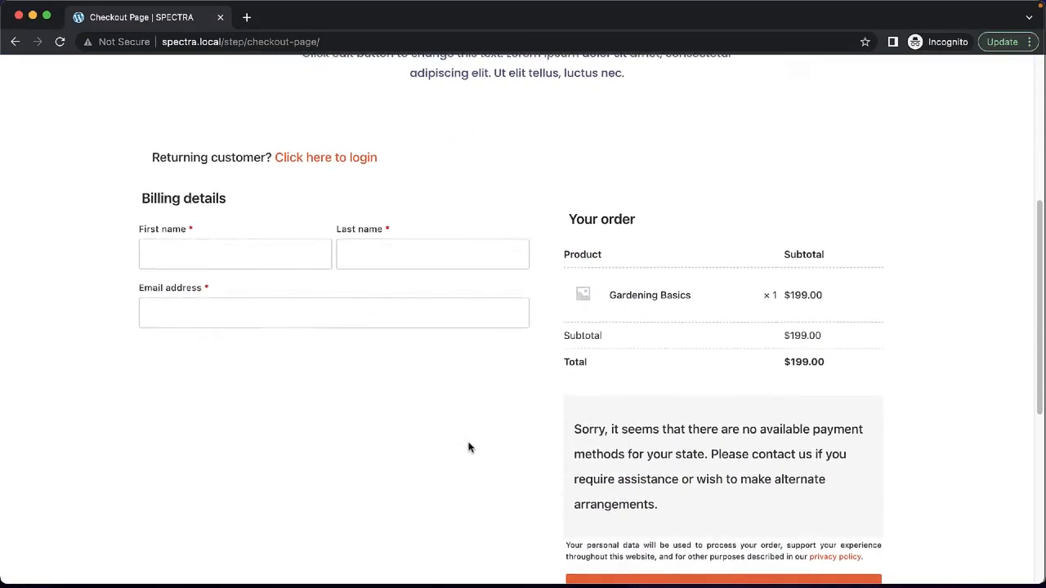
scroll(469, 446, "down", 2)
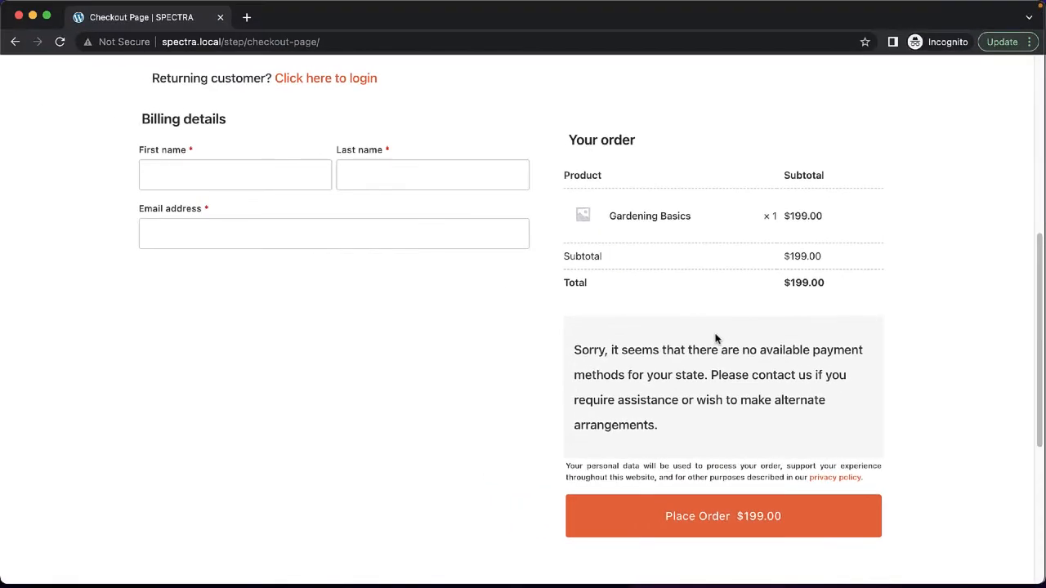
scroll(717, 336, "up", 8)
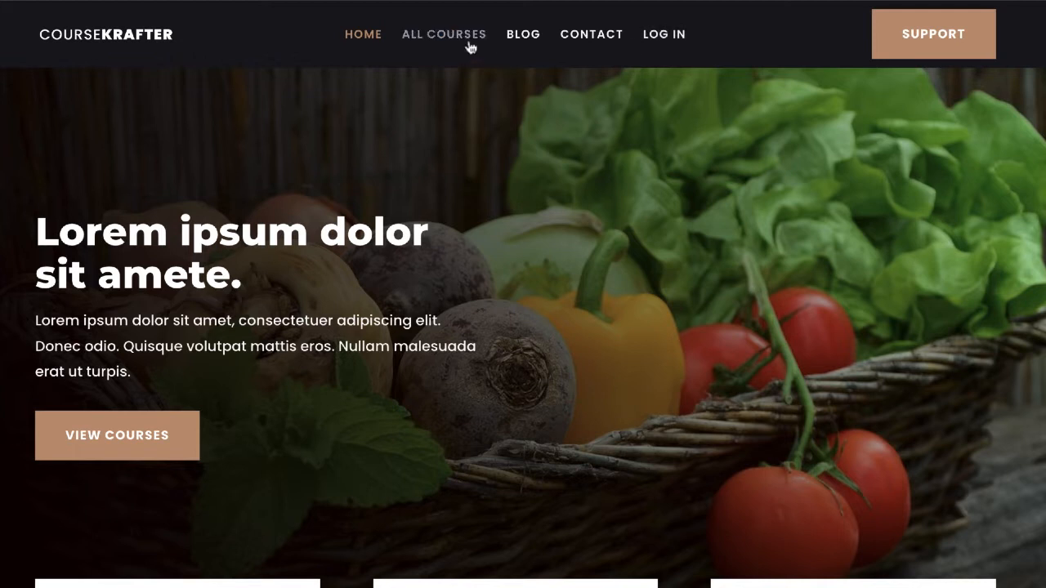
- View the All Courses page and the blog's Hello world! post down to its comment form
left_click(457, 50)
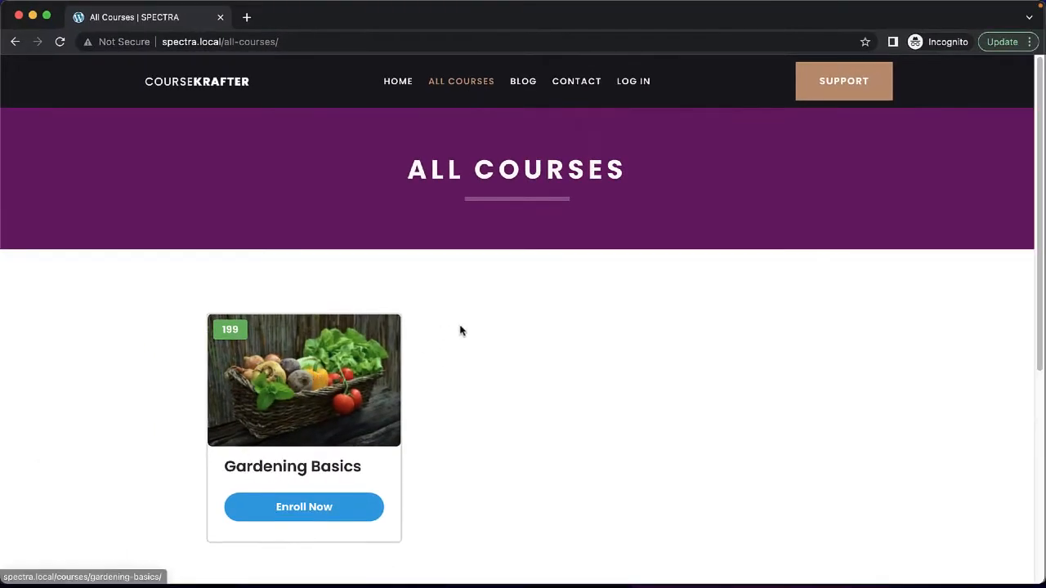
left_click(523, 82)
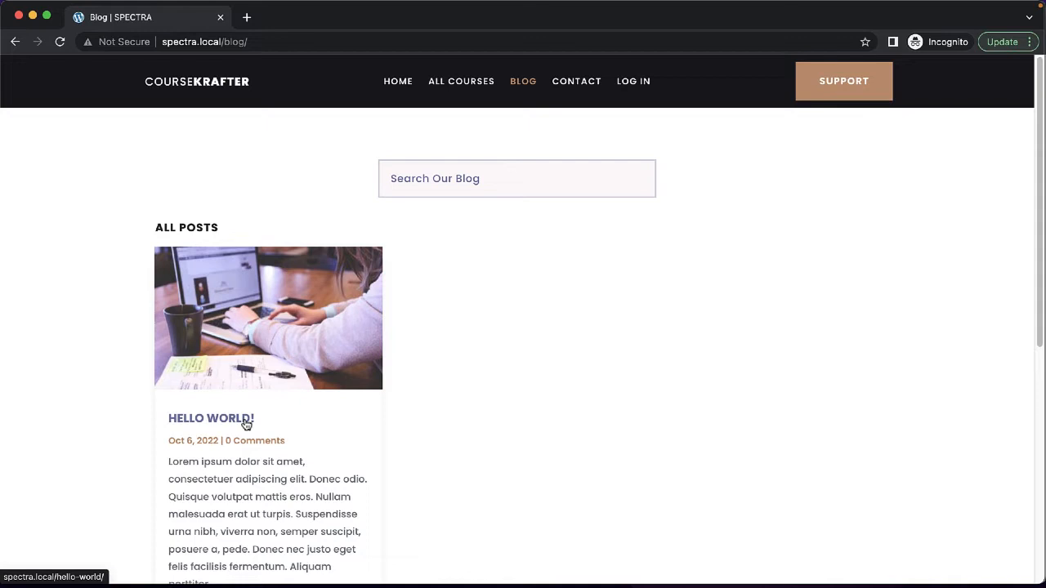
left_click(246, 424)
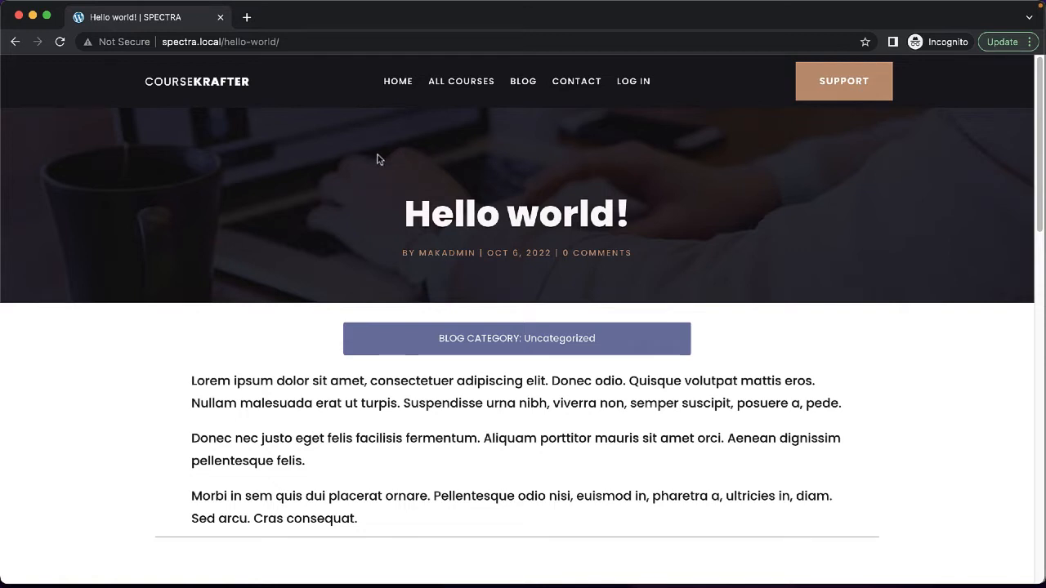
scroll(297, 320, "down", 5)
scroll(297, 321, "down", 10)
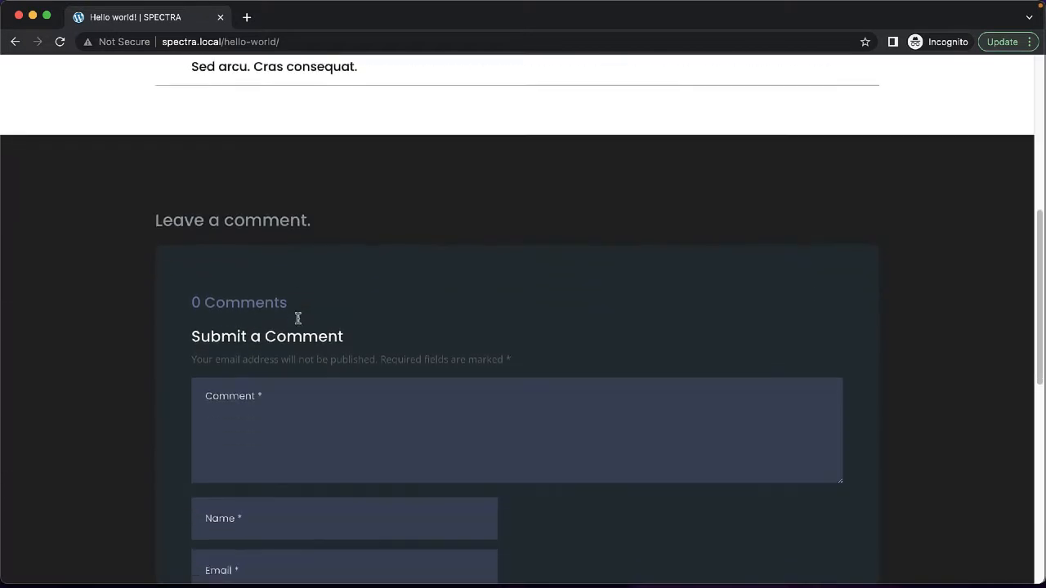
scroll(397, 373, "up", 15)
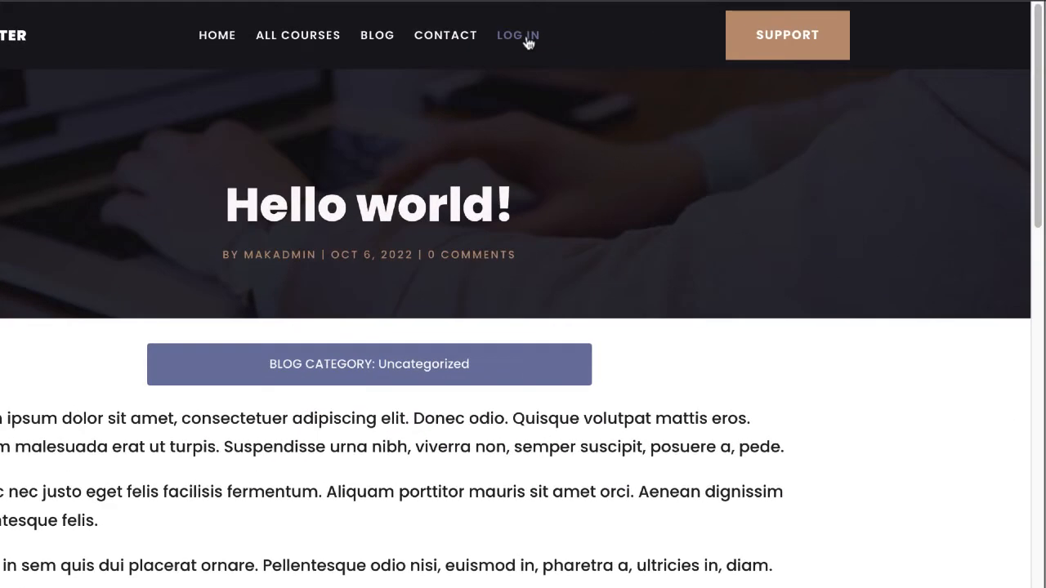
- Go to the logged-in member dashboard and view the My account page
left_click(523, 35)
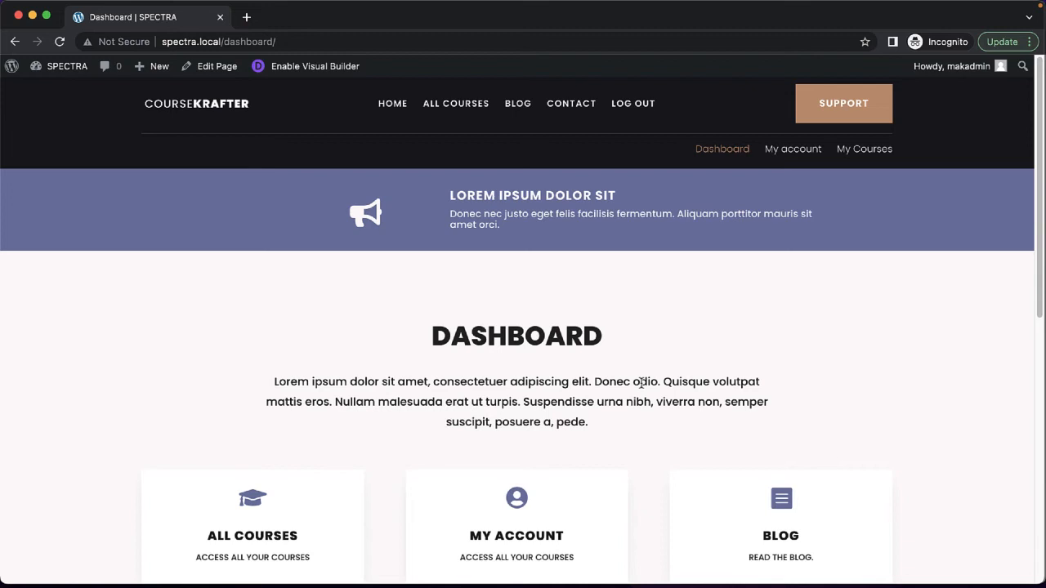
scroll(638, 412, "down", 5)
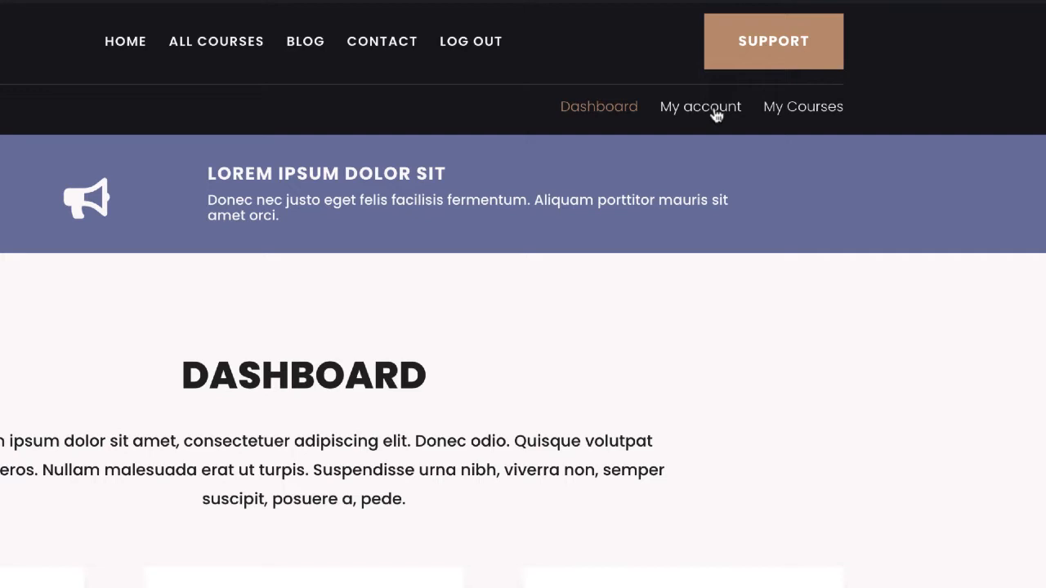
left_click(714, 113)
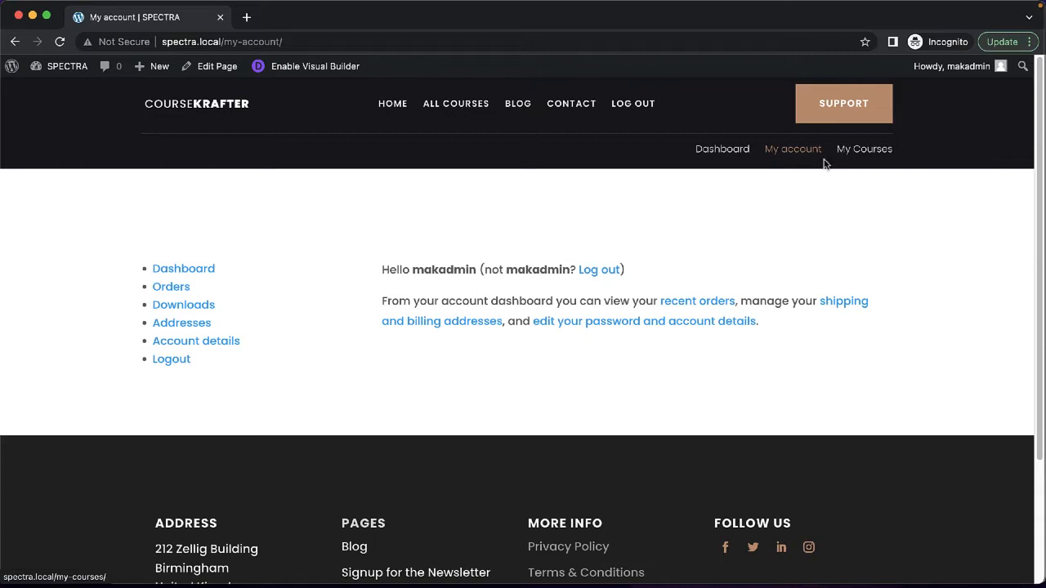
- Go to My Courses and review the Gardening Basics course page with its list of lessons
left_click(861, 155)
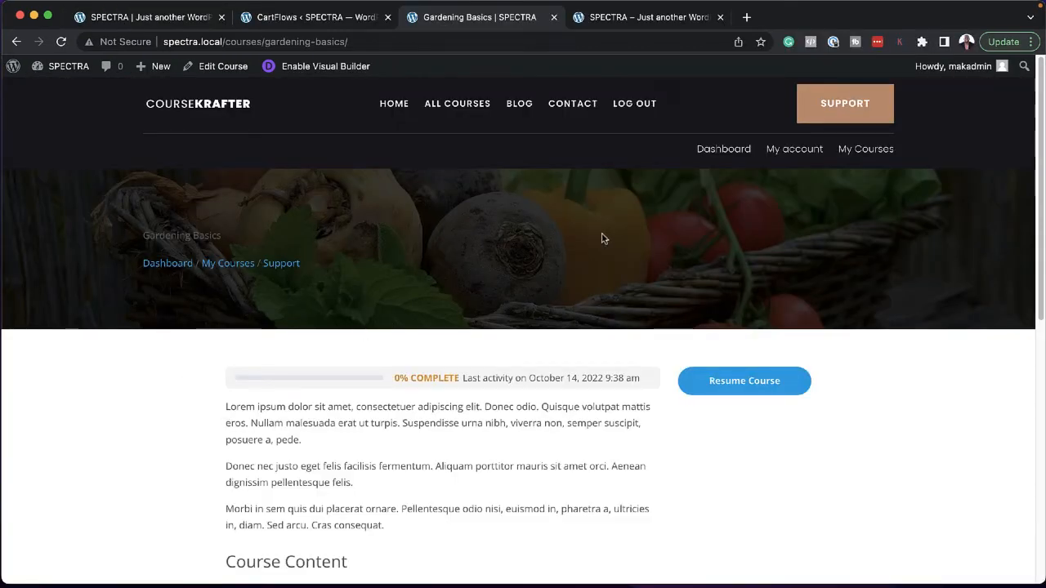
scroll(491, 452, "down", 5)
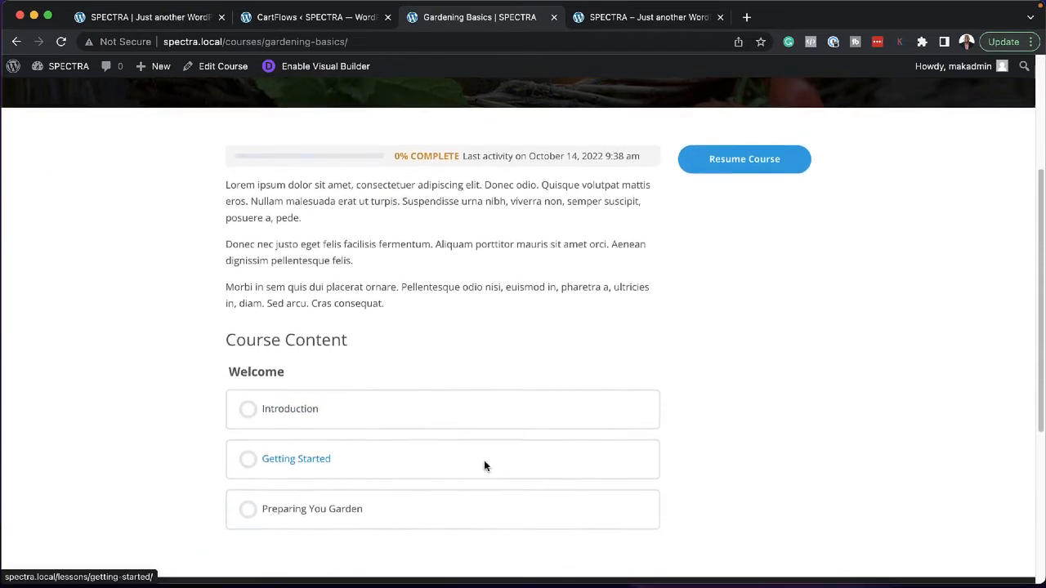
scroll(389, 419, "up", 5)
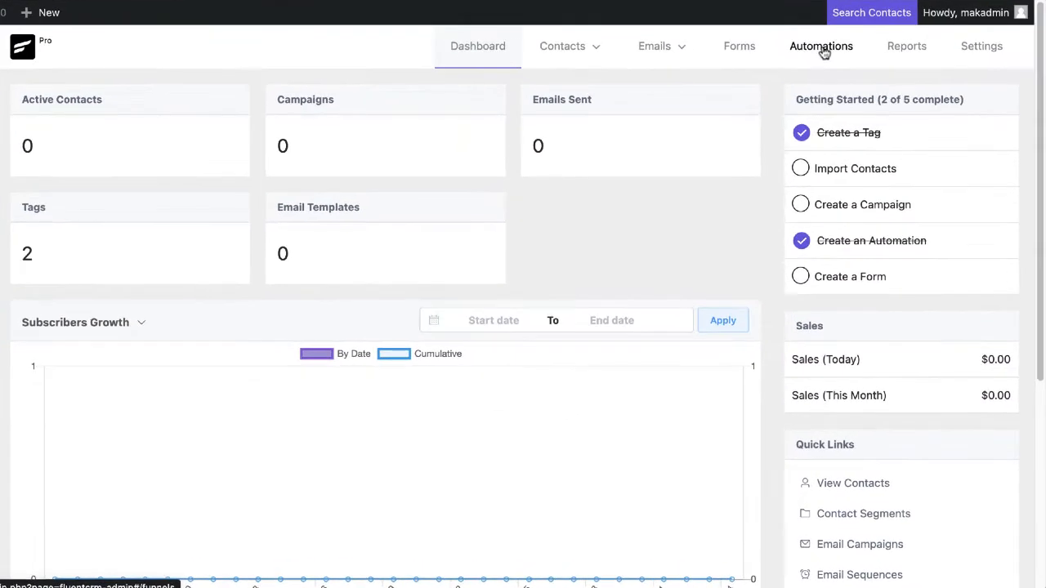
- Open the Gardening Course automation funnel in FluentCRM and review its sequence from trigger to end
left_click(821, 47)
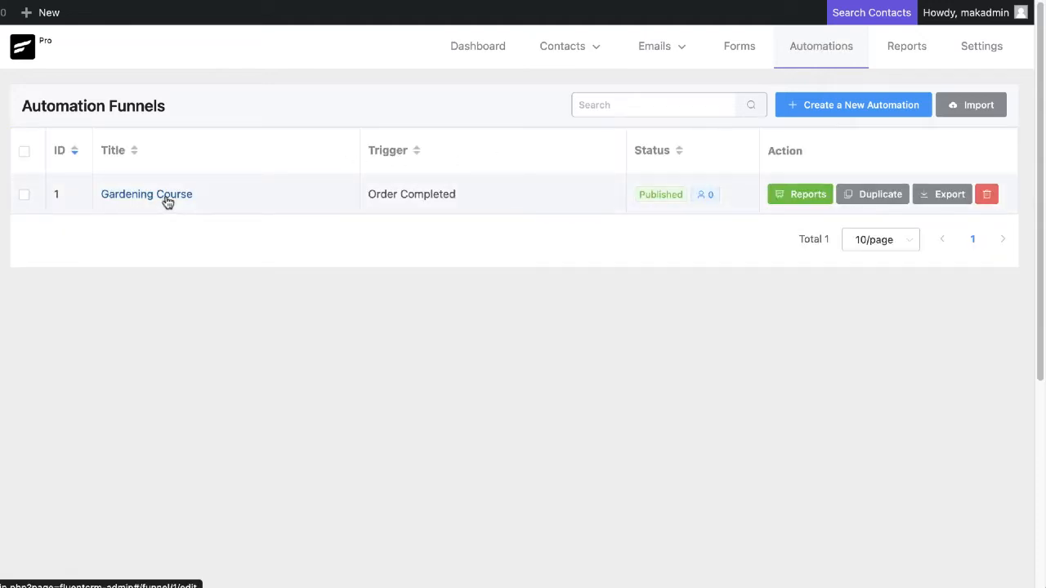
left_click(166, 201)
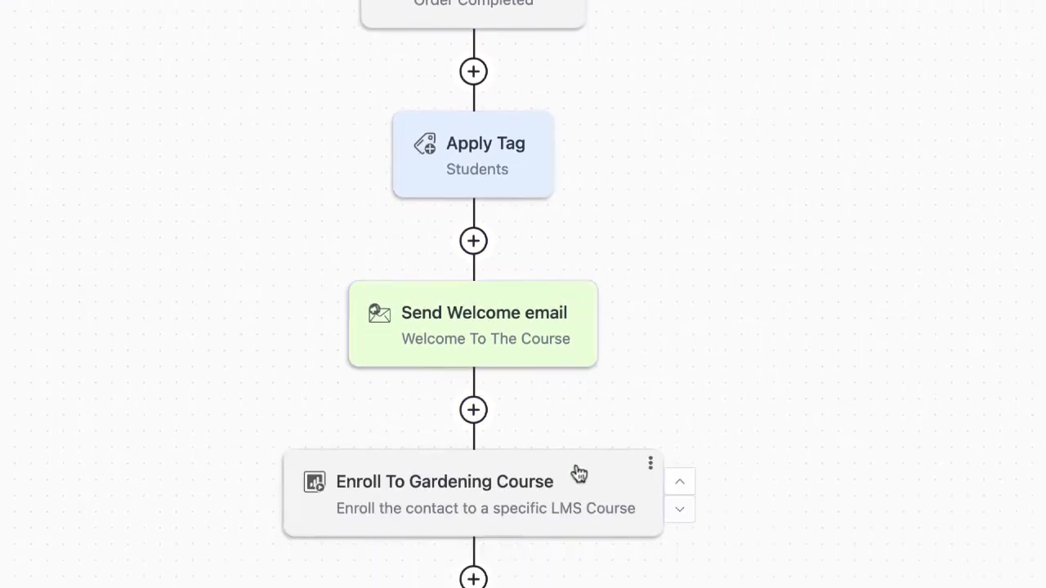
scroll(641, 479, "down", 5)
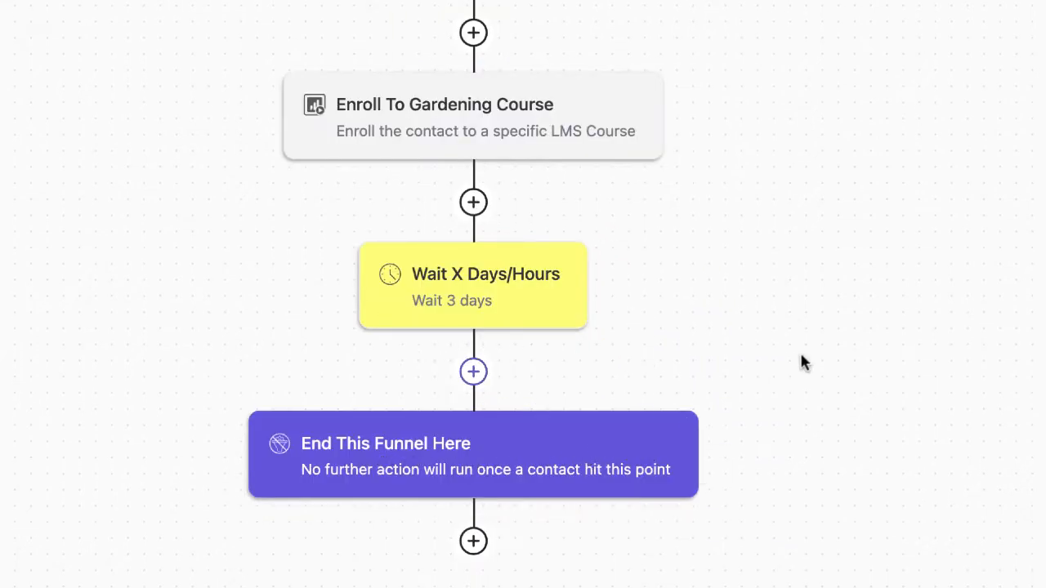
scroll(863, 361, "up", 1)
scroll(861, 354, "up", 4)
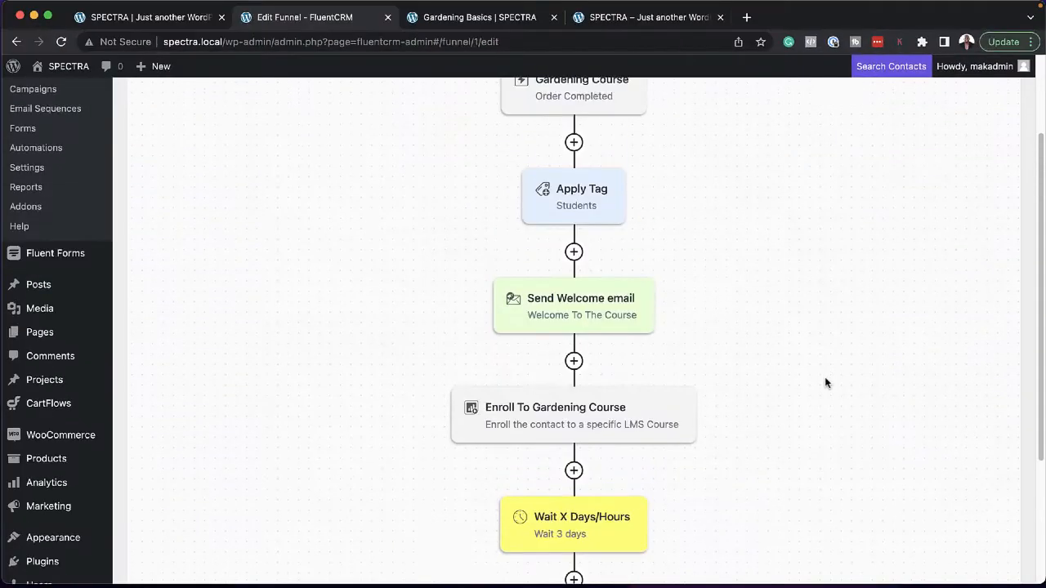
scroll(826, 381, "up", 3)
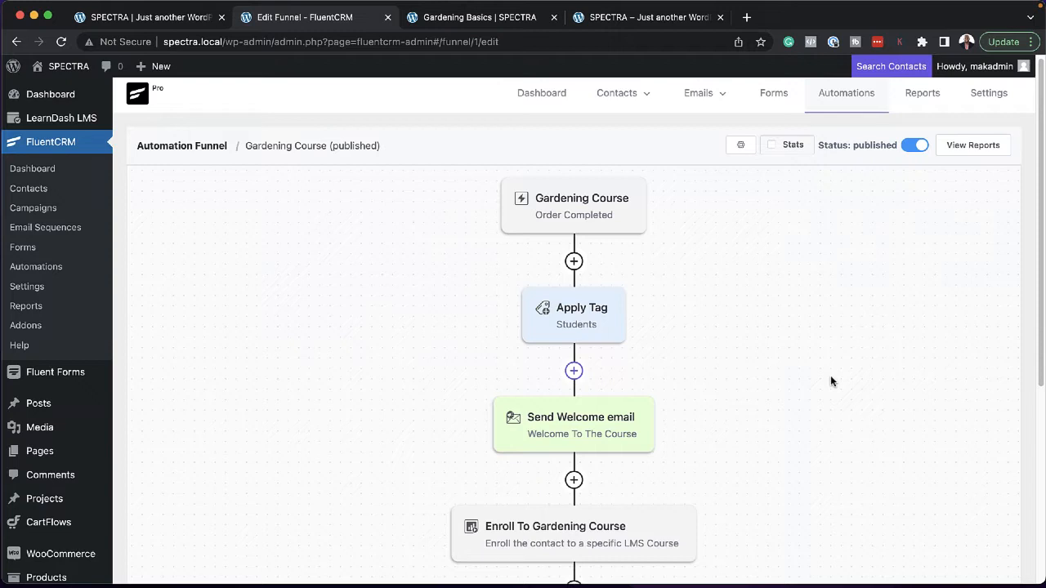
- Compare the finished CourseKrafter home page with the blank Divi site in the other browser tabs
key("ctrl+Tab")
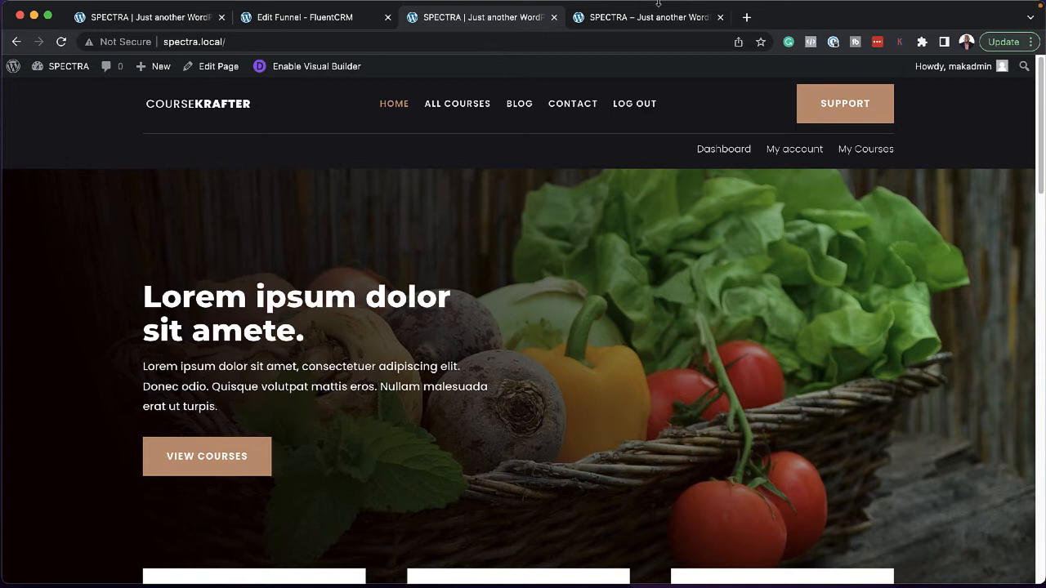
left_click(653, 27)
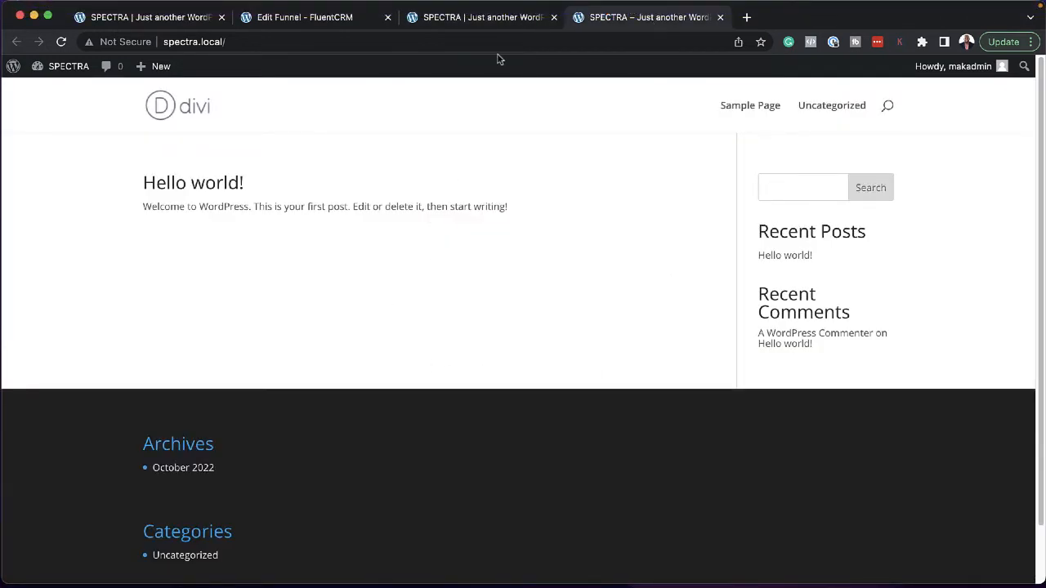
left_click(487, 20)
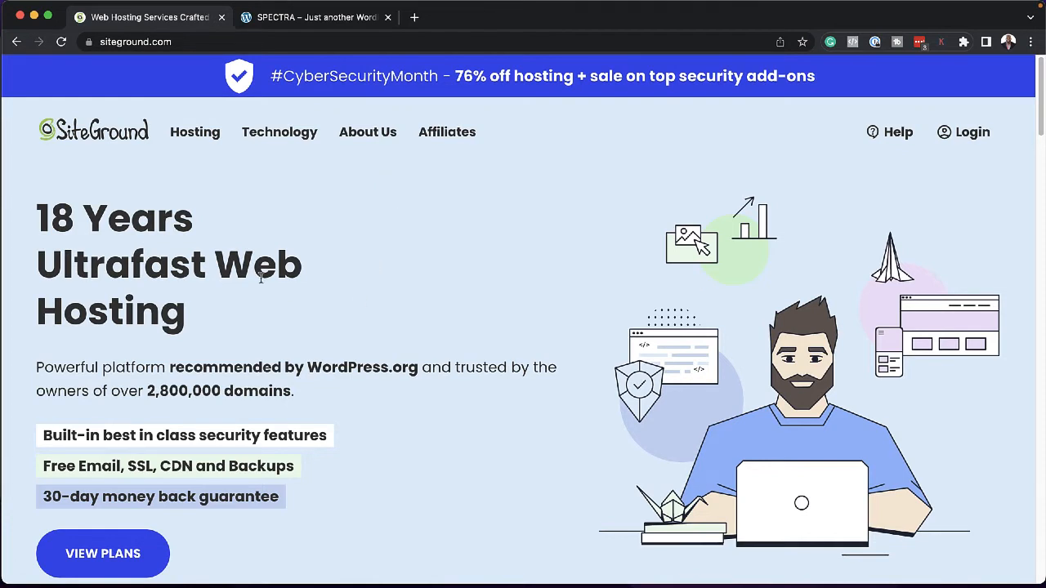
- Open SiteGround's WordPress hosting plans, accept all cookies, and compare the StartUp, GrowBig and GoGeek plans
scroll(475, 454, "down", 2)
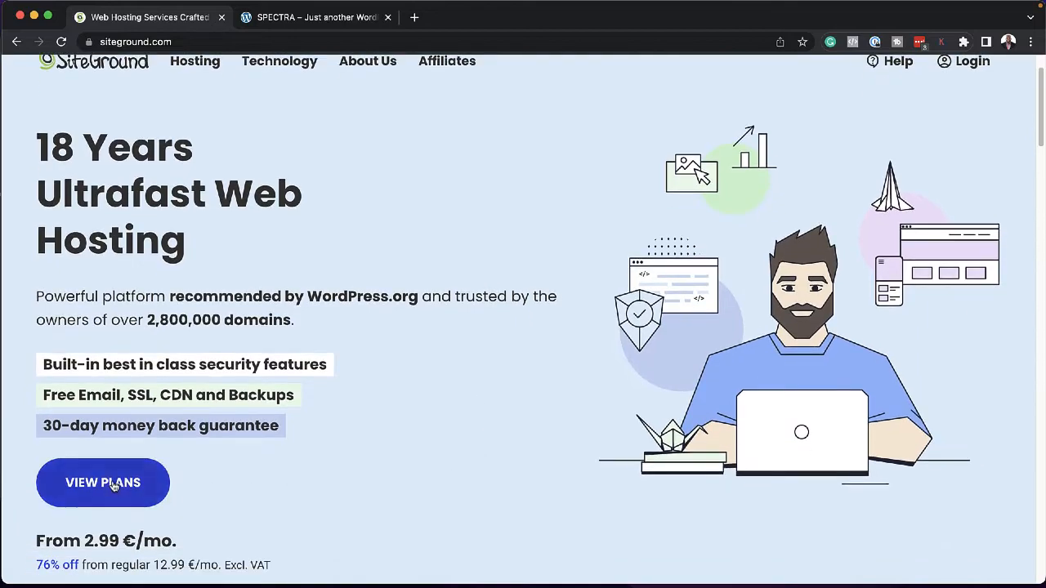
left_click(117, 488)
scroll(500, 402, "down", 3)
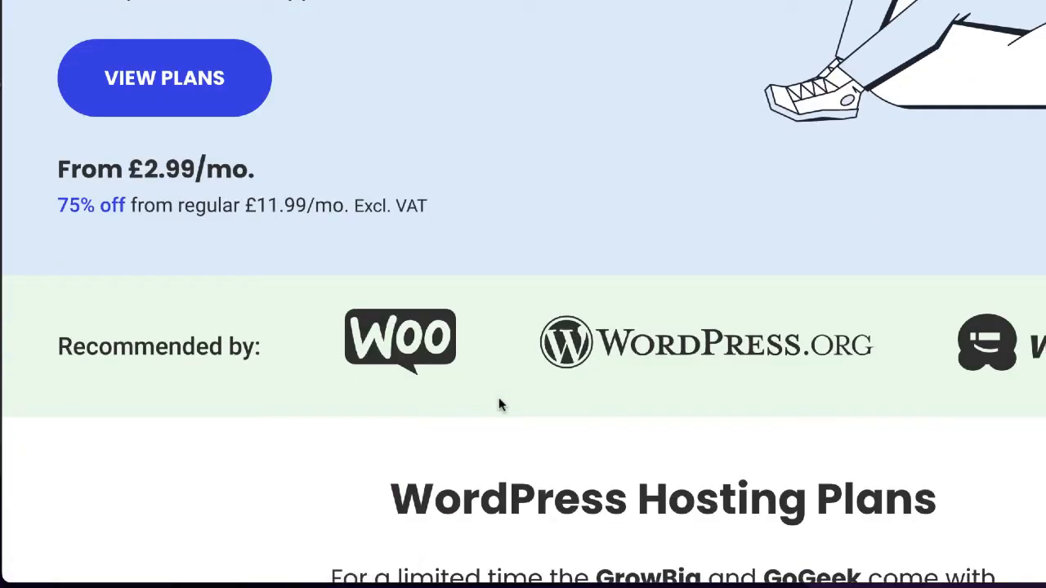
scroll(499, 404, "down", 6)
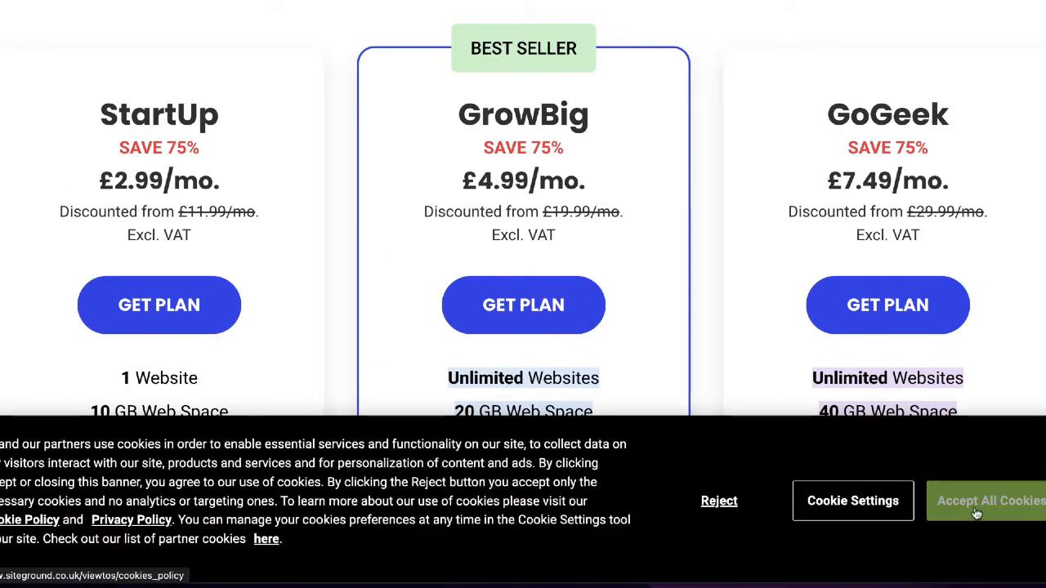
left_click(976, 513)
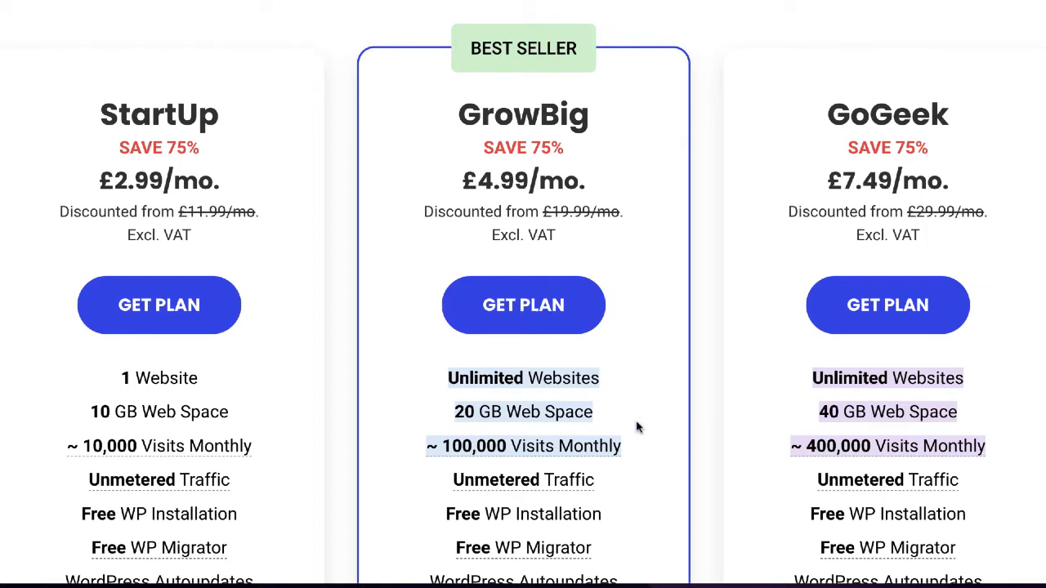
scroll(641, 419, "down", 1)
scroll(642, 418, "down", 1)
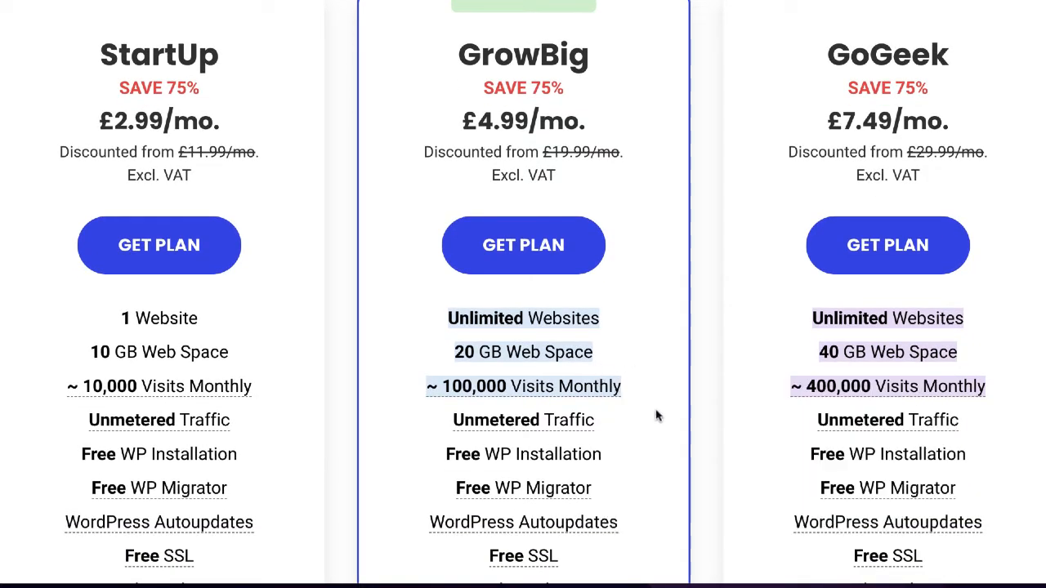
- Examine the feature lists of the StartUp, GrowBig and GoGeek plans down to the money-back guarantee
scroll(638, 416, "down", 3)
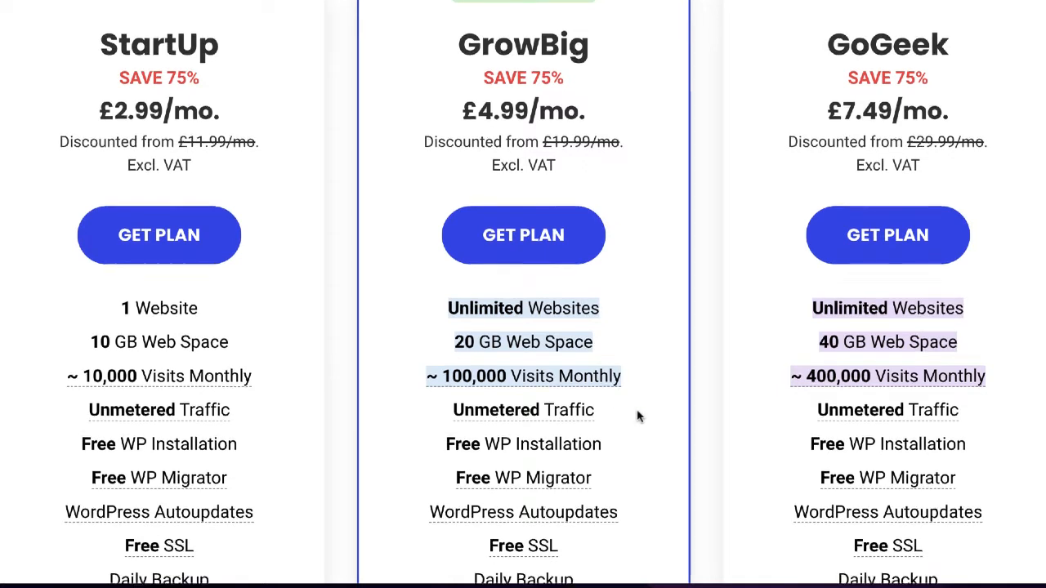
scroll(638, 415, "down", 2)
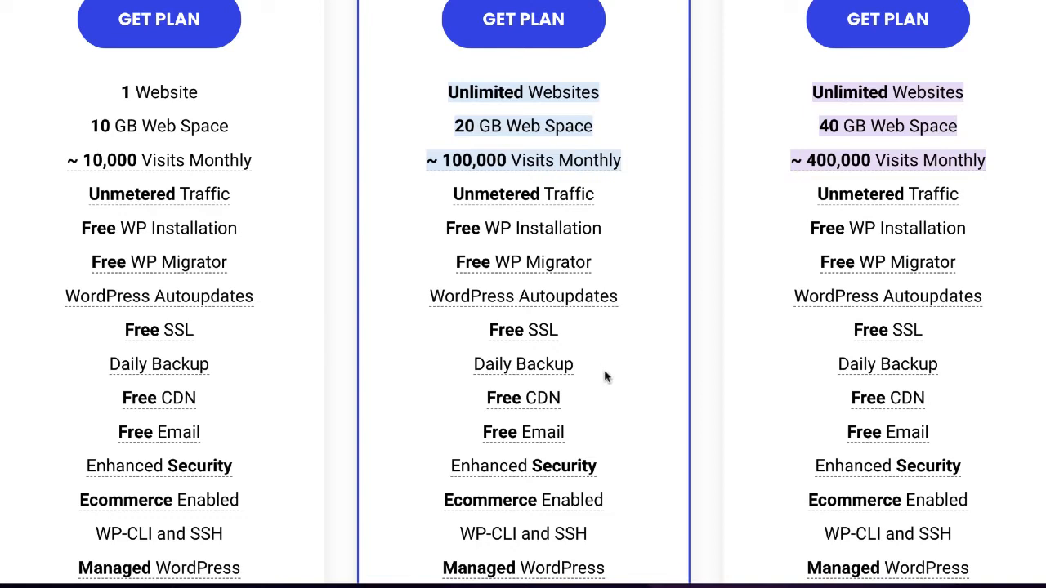
scroll(605, 373, "down", 1)
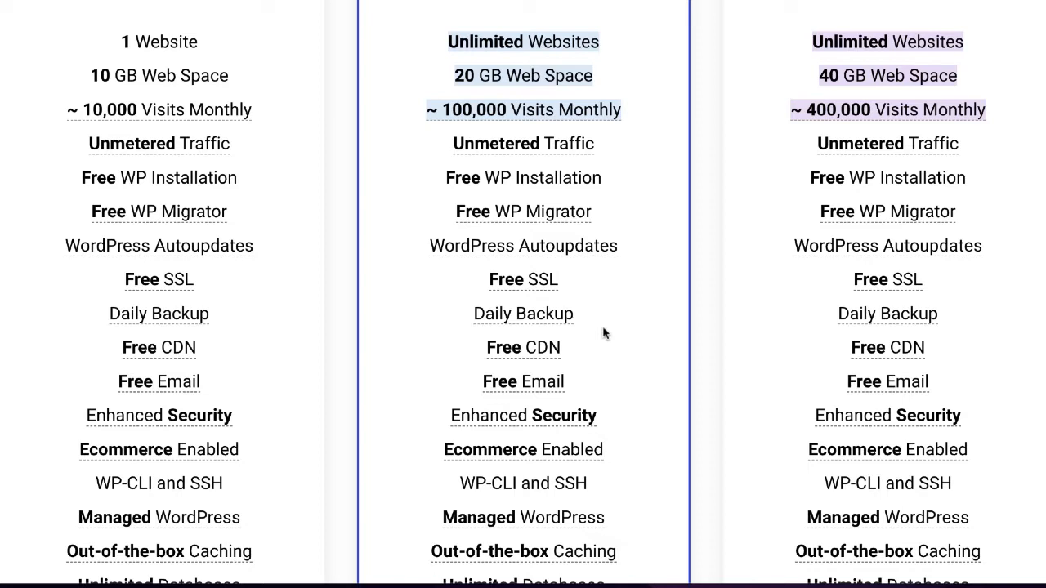
scroll(601, 330, "down", 1)
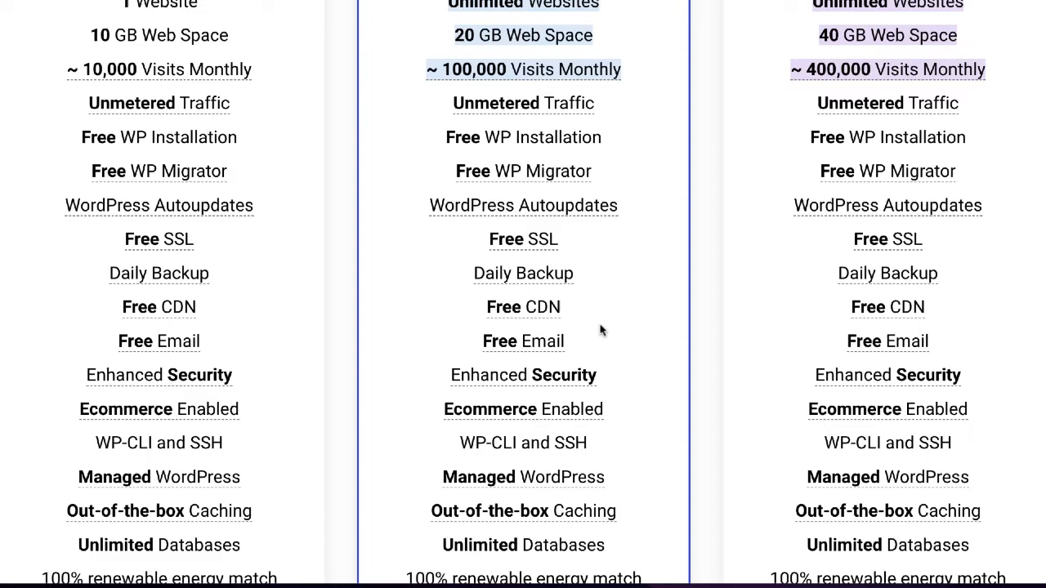
scroll(601, 330, "down", 1)
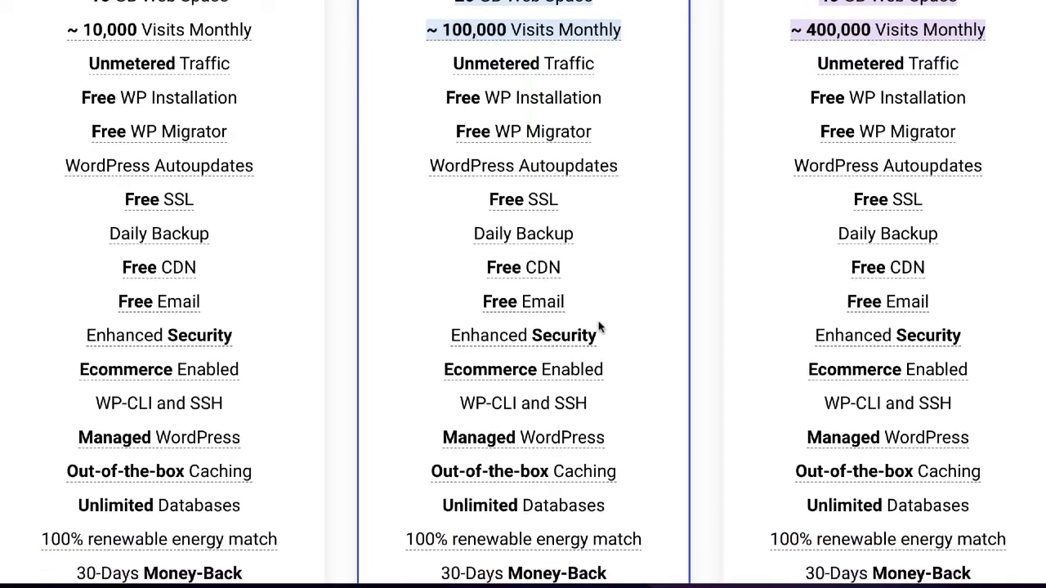
scroll(601, 329, "down", 5)
scroll(608, 447, "down", 3)
scroll(611, 446, "up", 10)
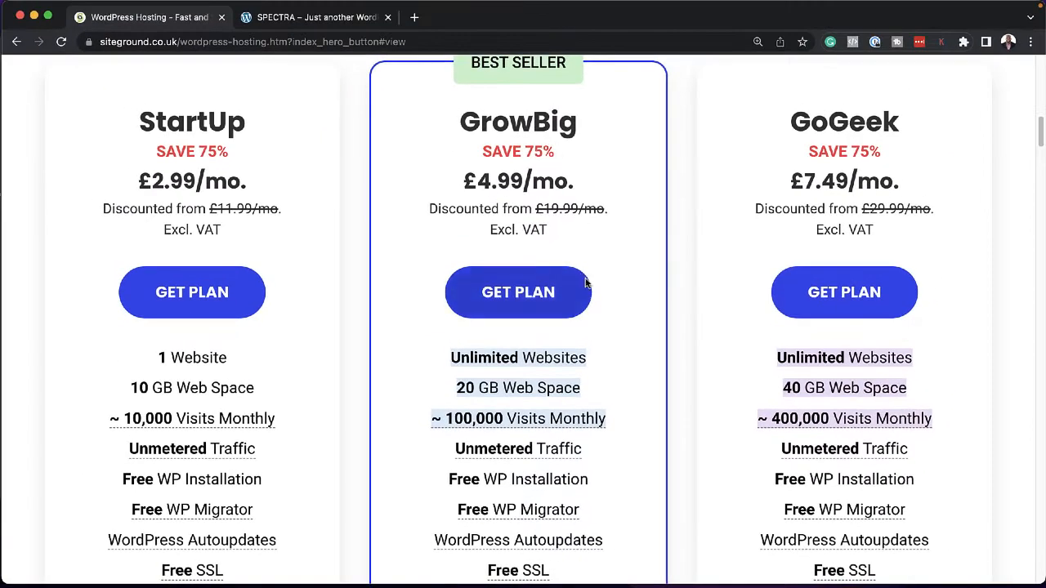
scroll(620, 360, "up", 1)
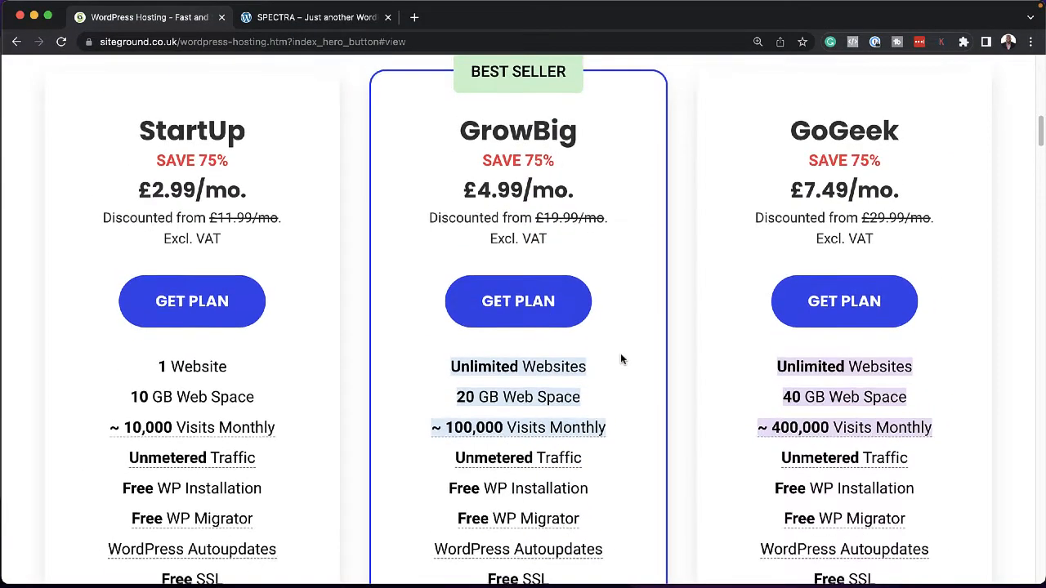
- Get the GrowBig plan and proceed with the already owned domain funnelstoincome.com
left_click(536, 337)
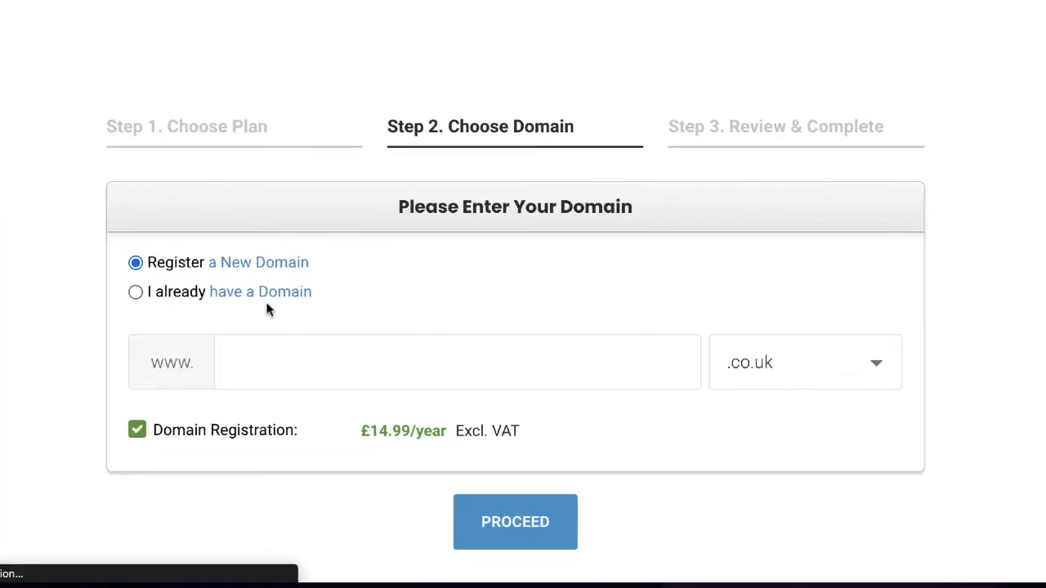
left_click(135, 292)
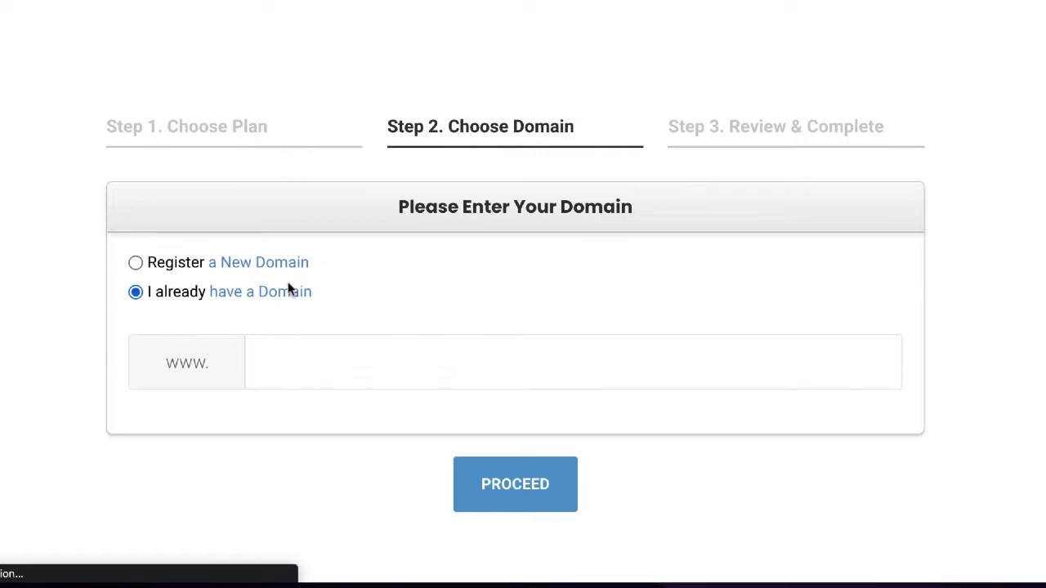
left_click(303, 369)
type("funnelstoincome.com")
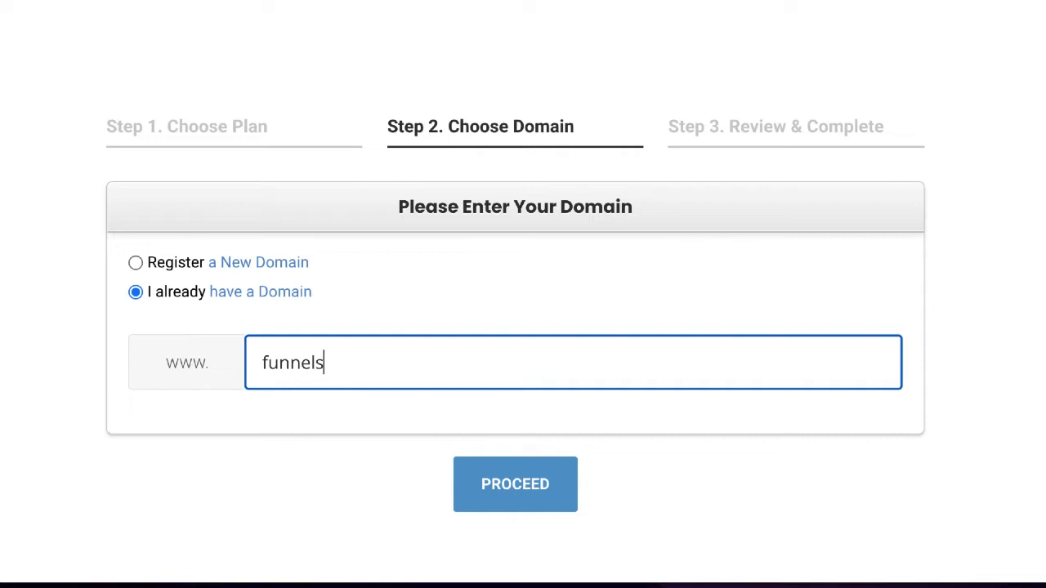
left_click(552, 496)
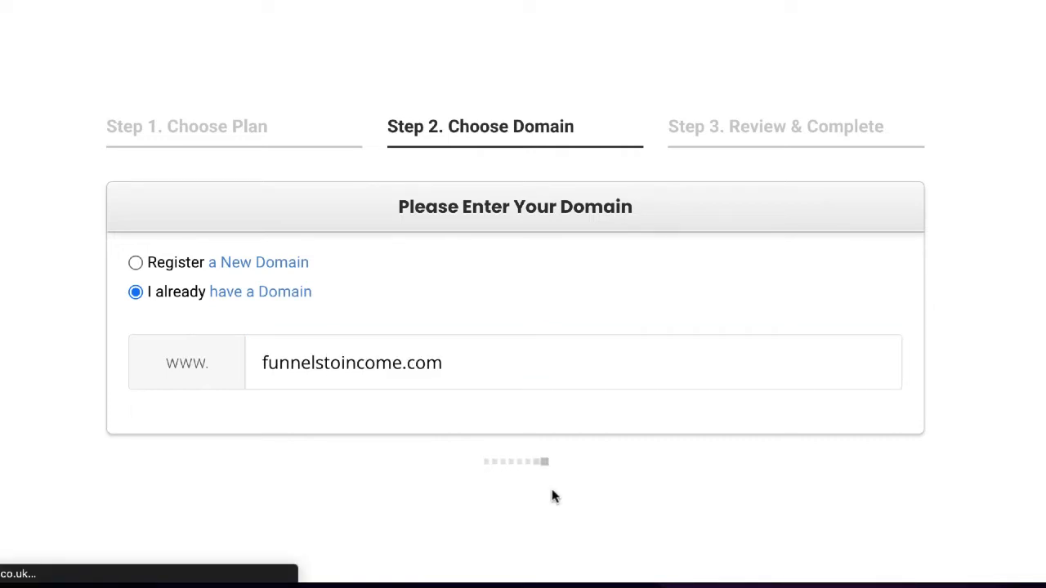
- Review the account, client and payment information fields required on the order form
scroll(420, 462, "down", 2)
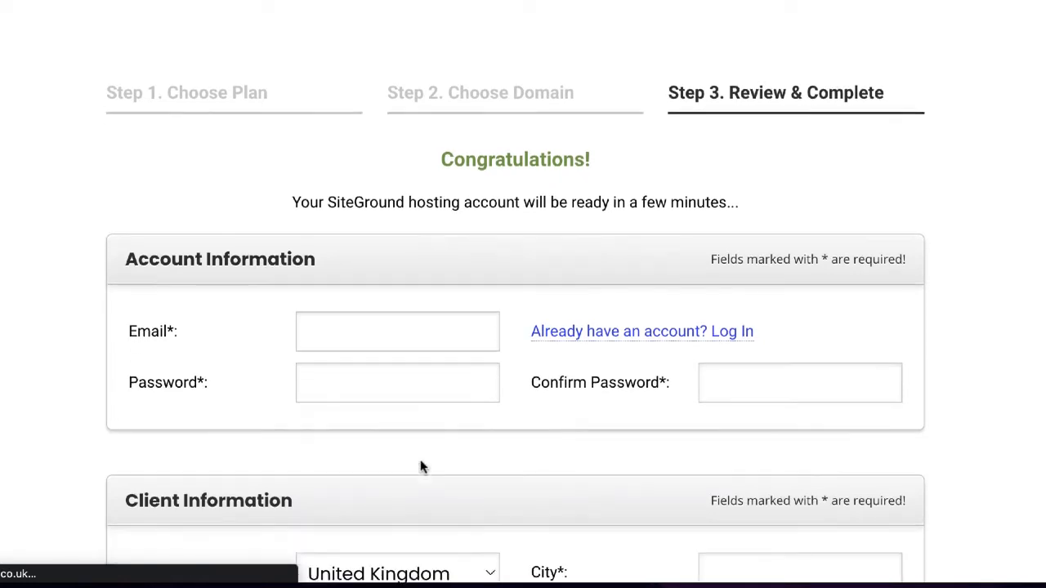
scroll(420, 464, "down", 1)
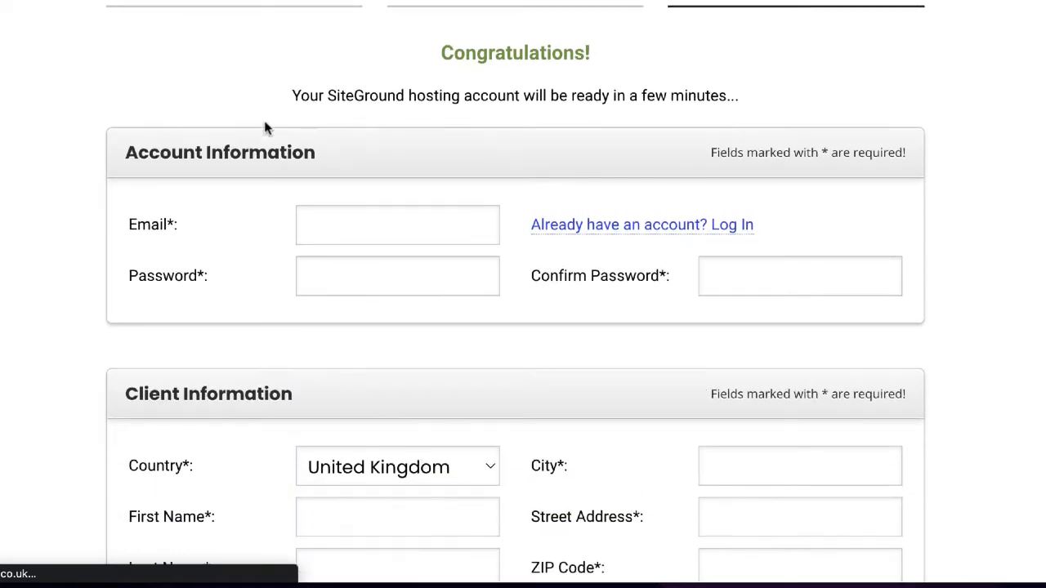
left_click(333, 224)
left_click(322, 271)
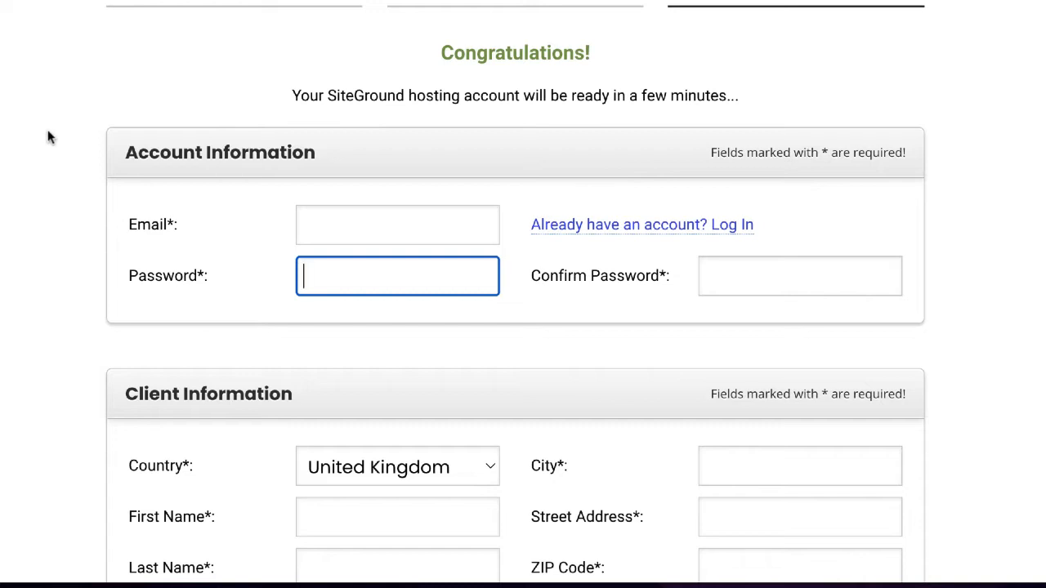
left_click(27, 311)
scroll(24, 298, "down", 3)
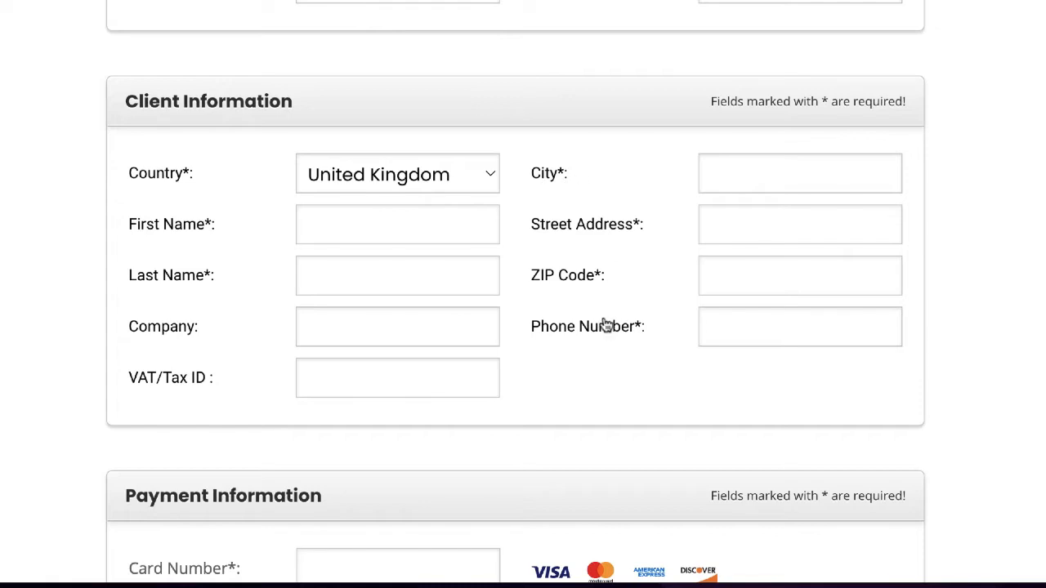
scroll(80, 343, "down", 5)
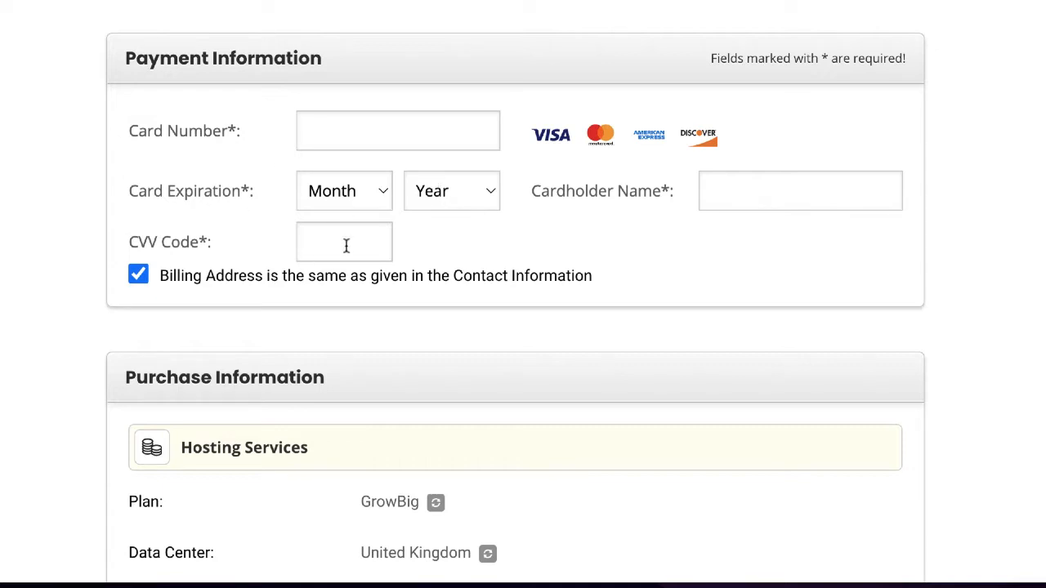
scroll(19, 309, "down", 2)
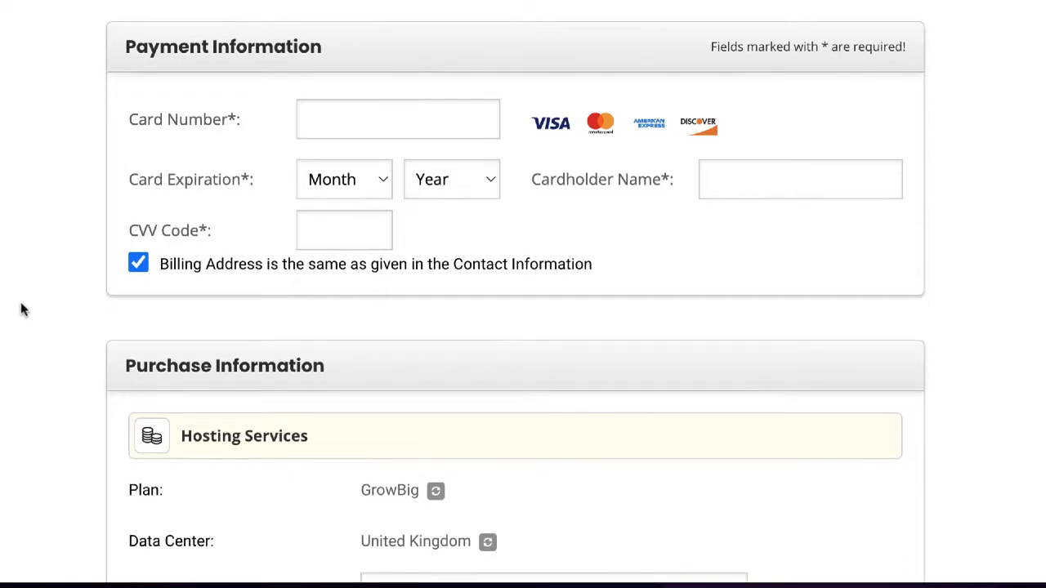
- Review the purchase information, including hosting plan, data center, billing period, extra services, order total and terms
scroll(22, 308, "down", 3)
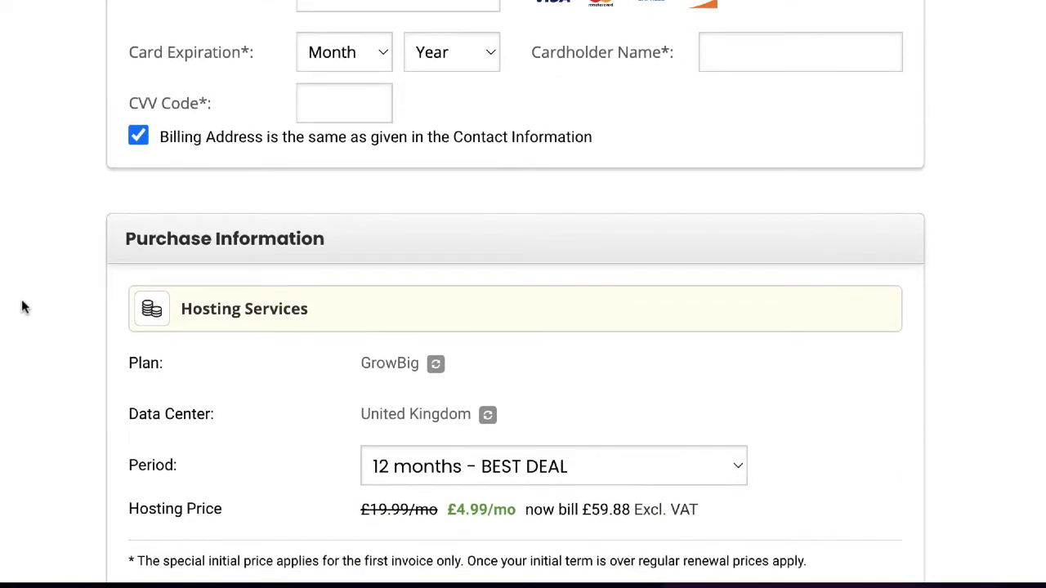
scroll(23, 299, "down", 2)
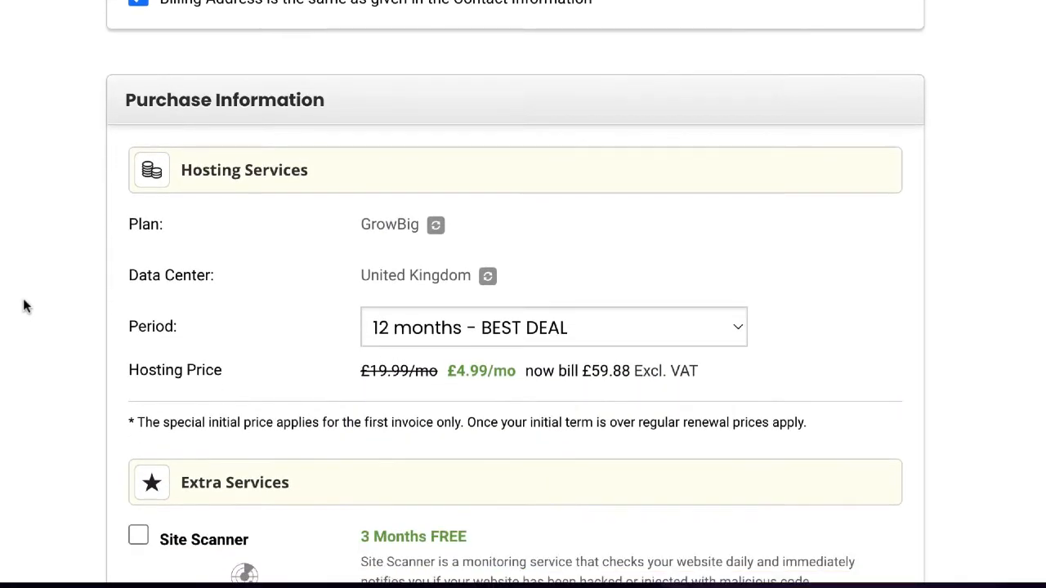
scroll(24, 306, "down", 2)
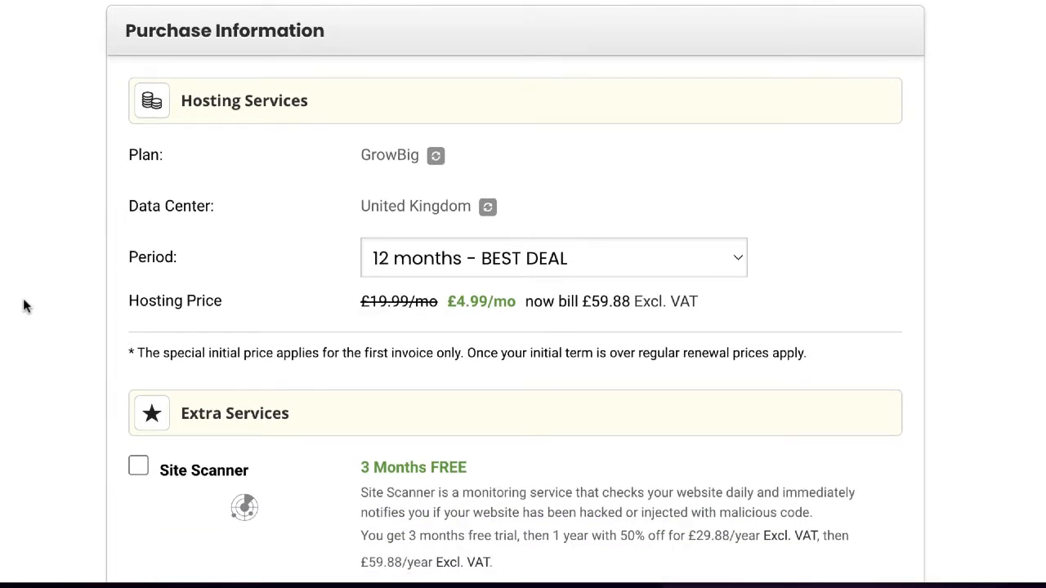
scroll(23, 303, "down", 3)
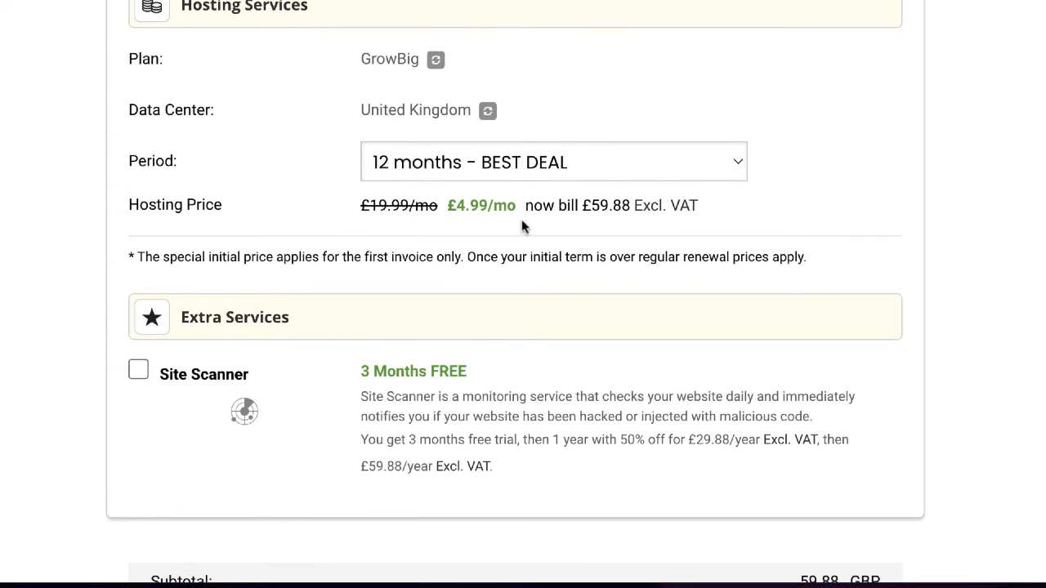
scroll(443, 301, "down", 4)
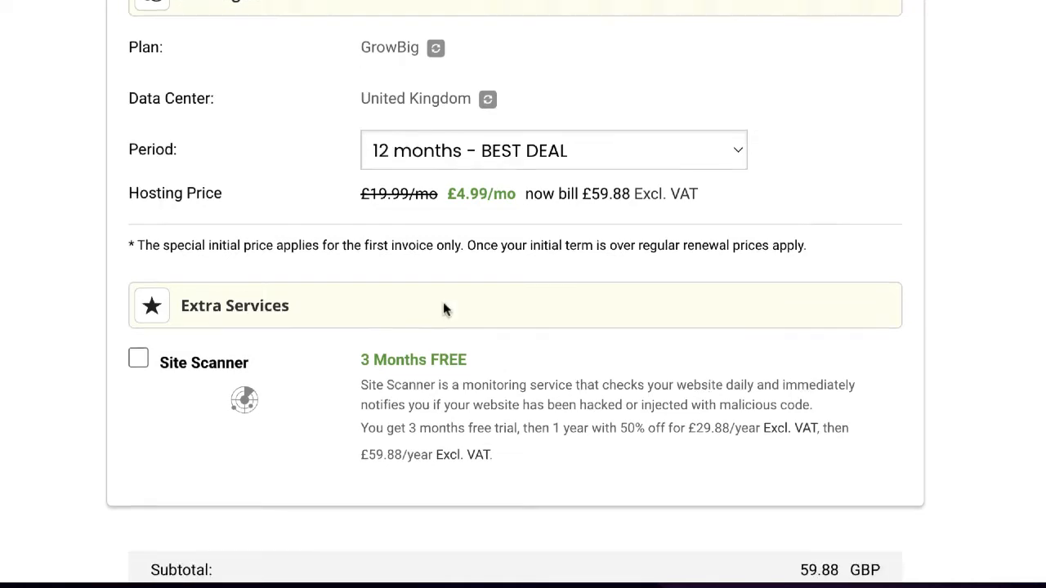
scroll(413, 351, "down", 5)
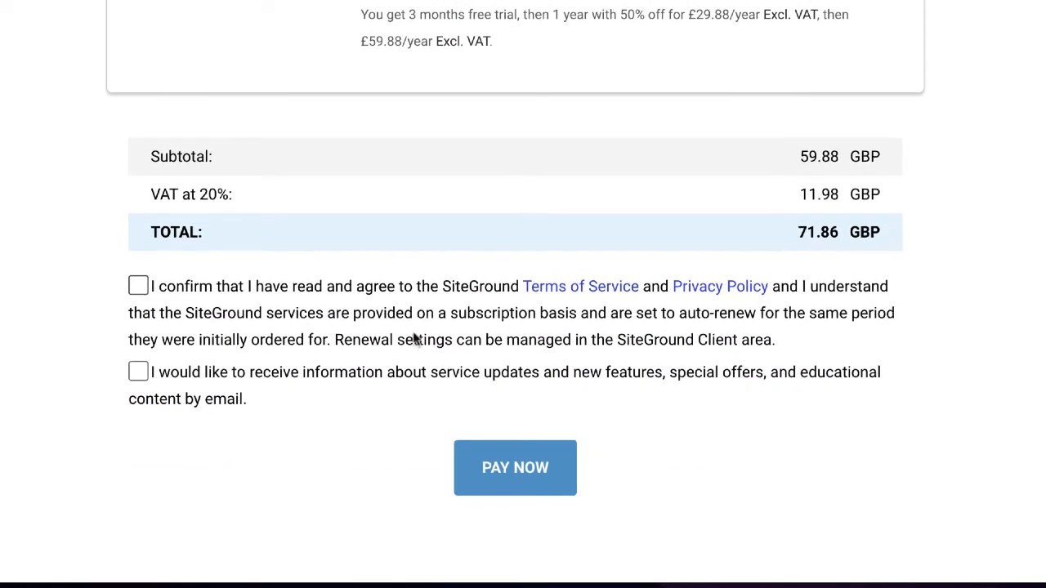
scroll(413, 336, "up", 5)
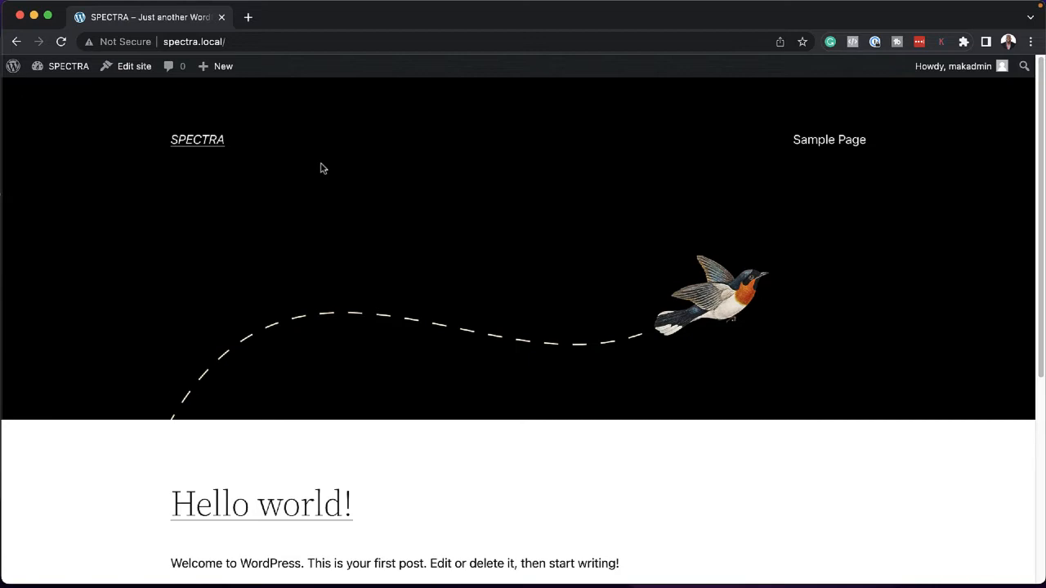
- Open elegantthemes.com in a new browser tab and go to its pricing page
left_click(248, 18)
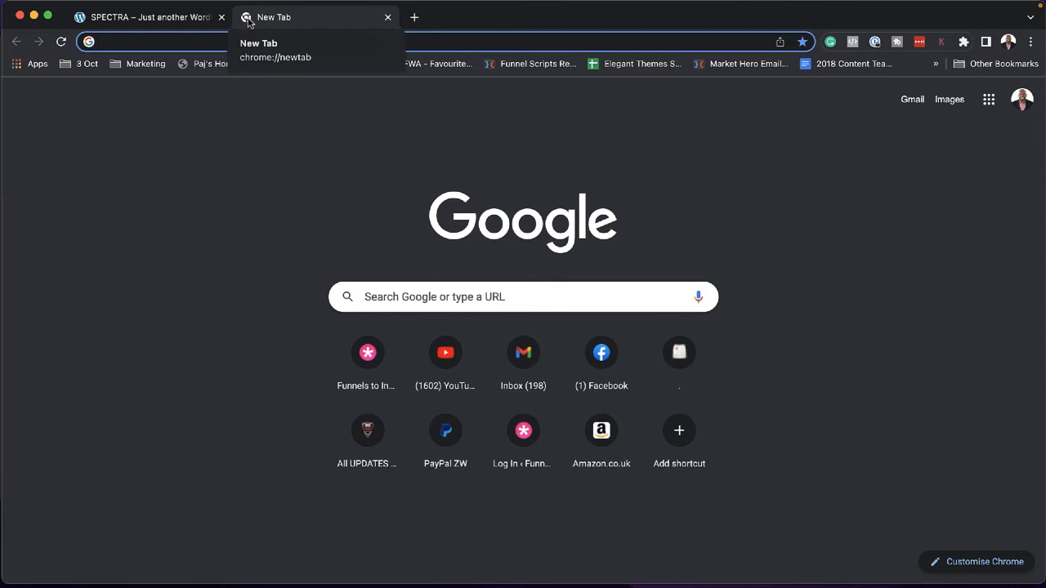
type("el")
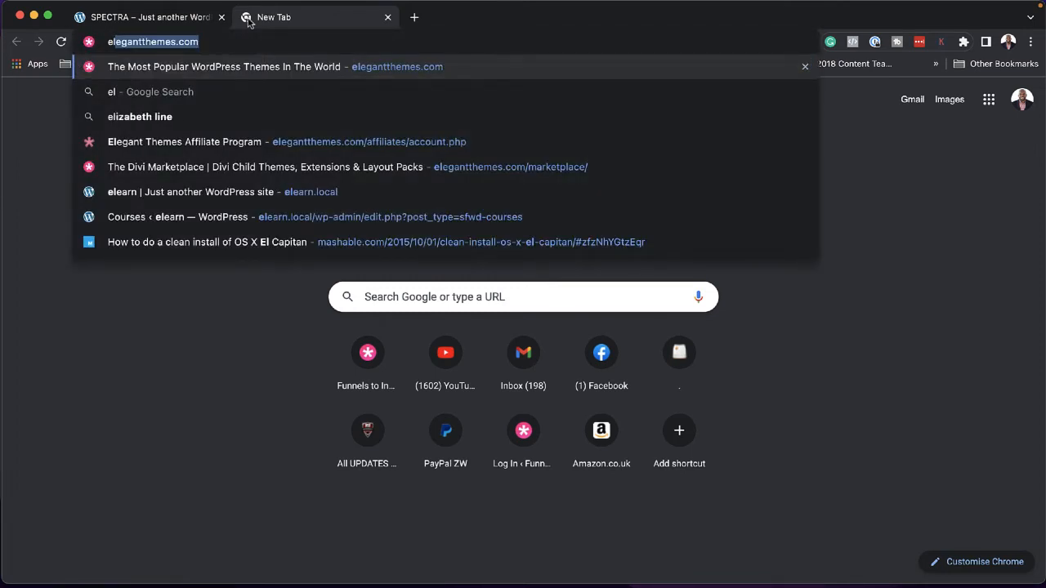
key("Return")
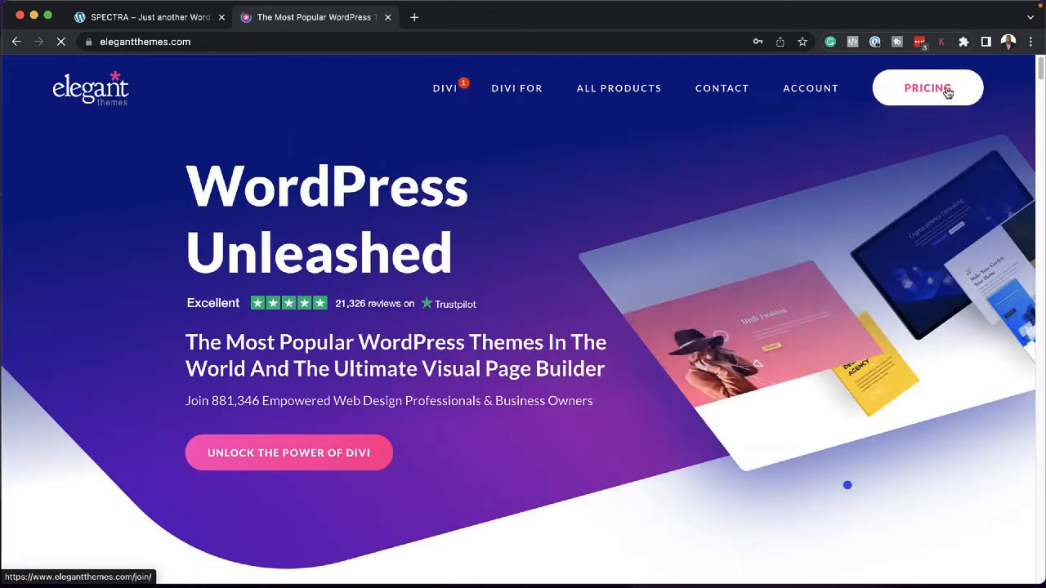
left_click(946, 93)
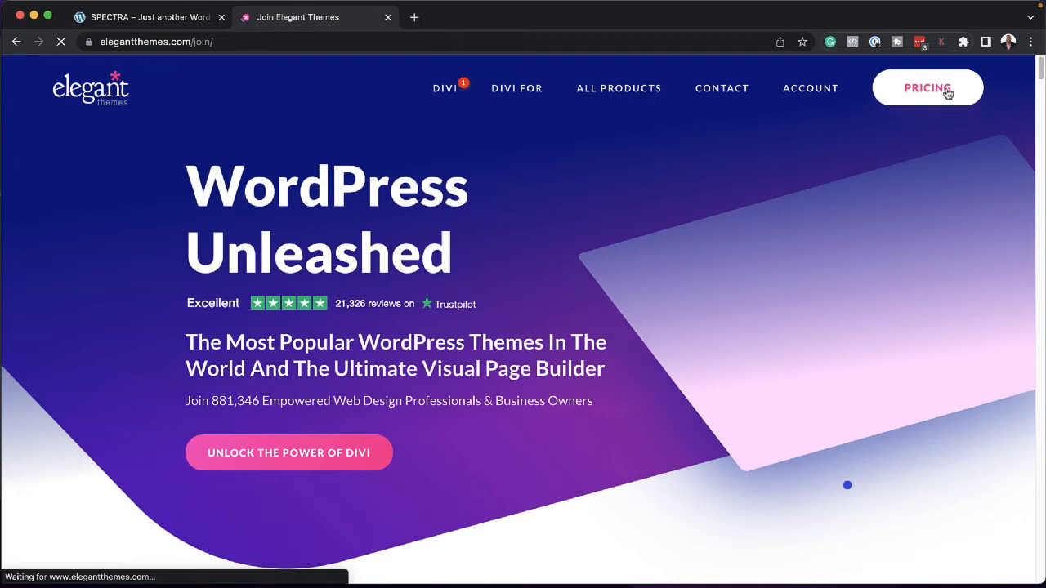
- Compare the prices and included features of the Yearly Access and Lifetime Access memberships
scroll(198, 359, "down", 2)
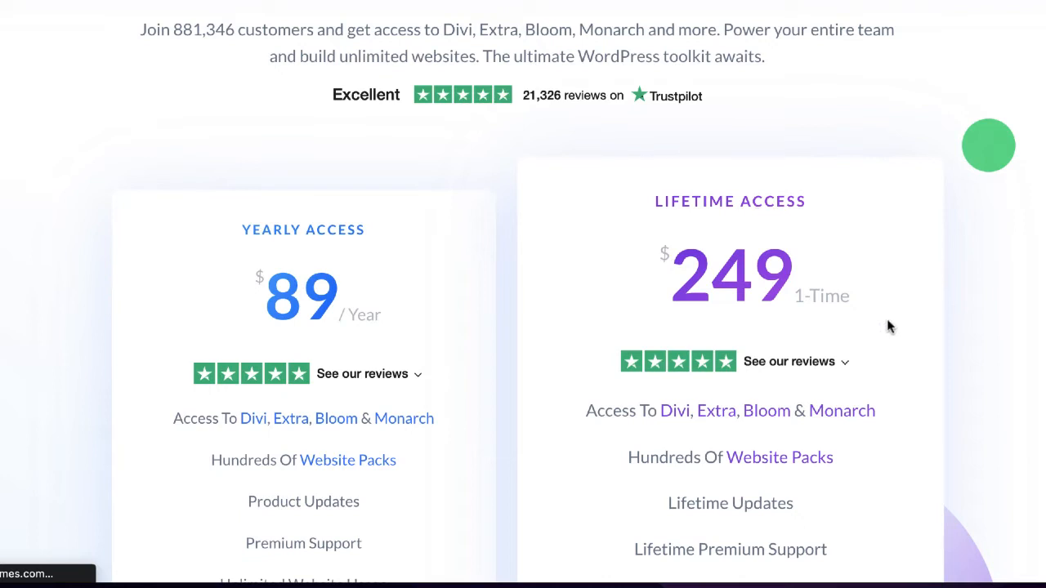
scroll(122, 214, "up", 1)
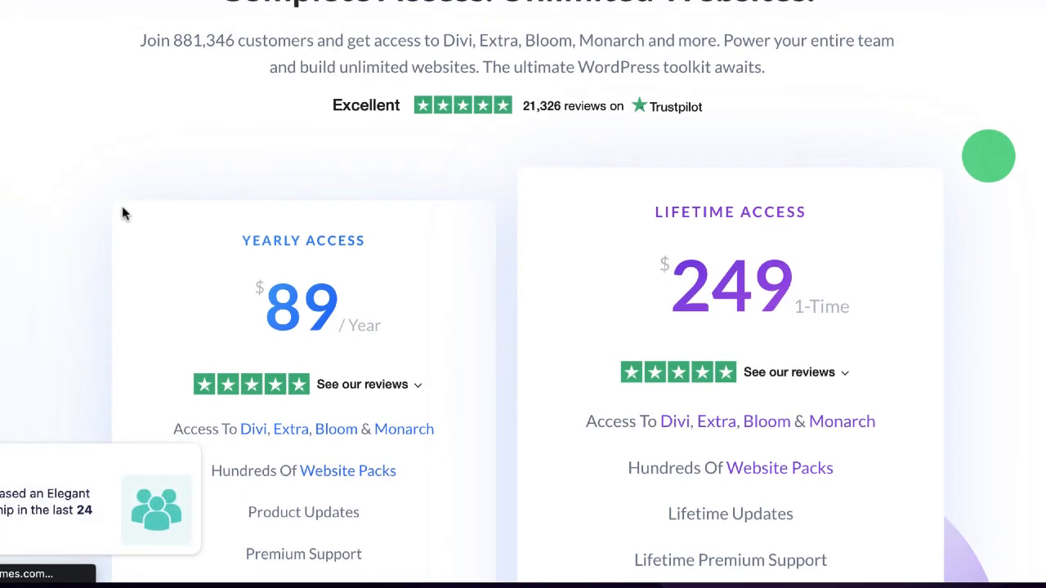
scroll(122, 215, "down", 5)
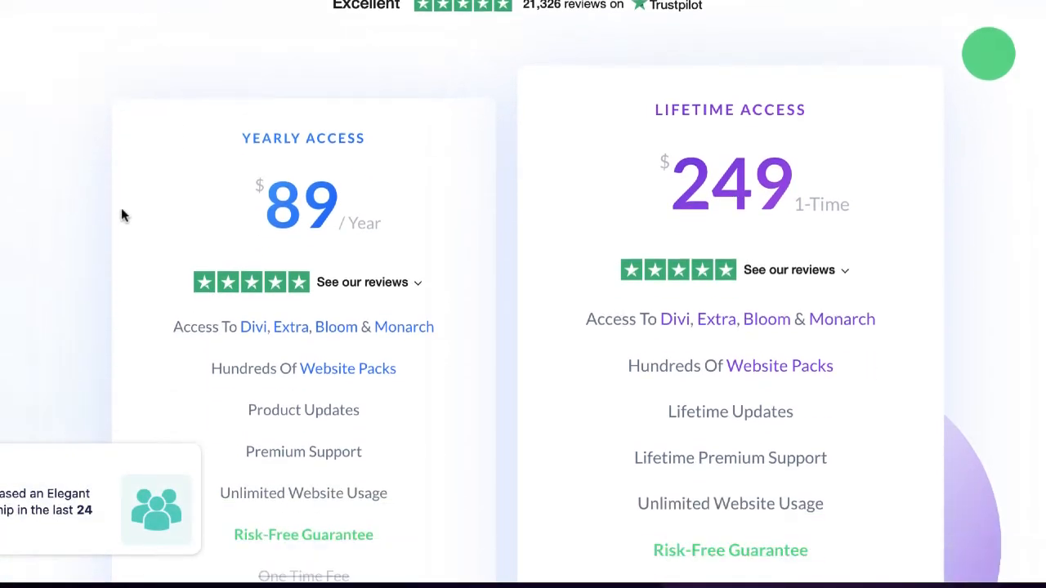
scroll(121, 215, "down", 2)
scroll(122, 215, "up", 4)
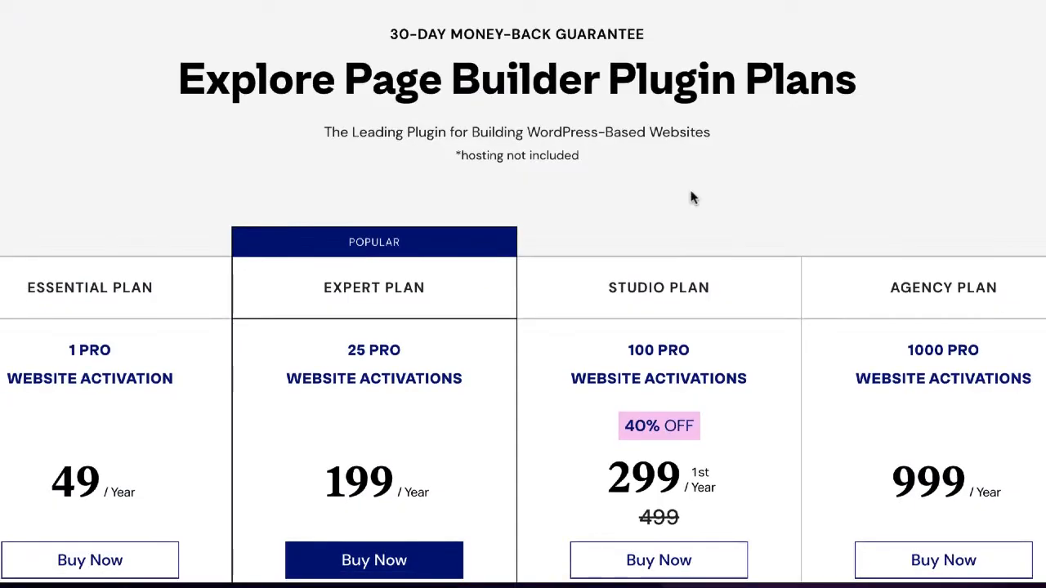
- Check Elementor's Essential, Expert, Studio and Agency plan prices against the Elegant Themes membership pricing
scroll(692, 196, "down", 3)
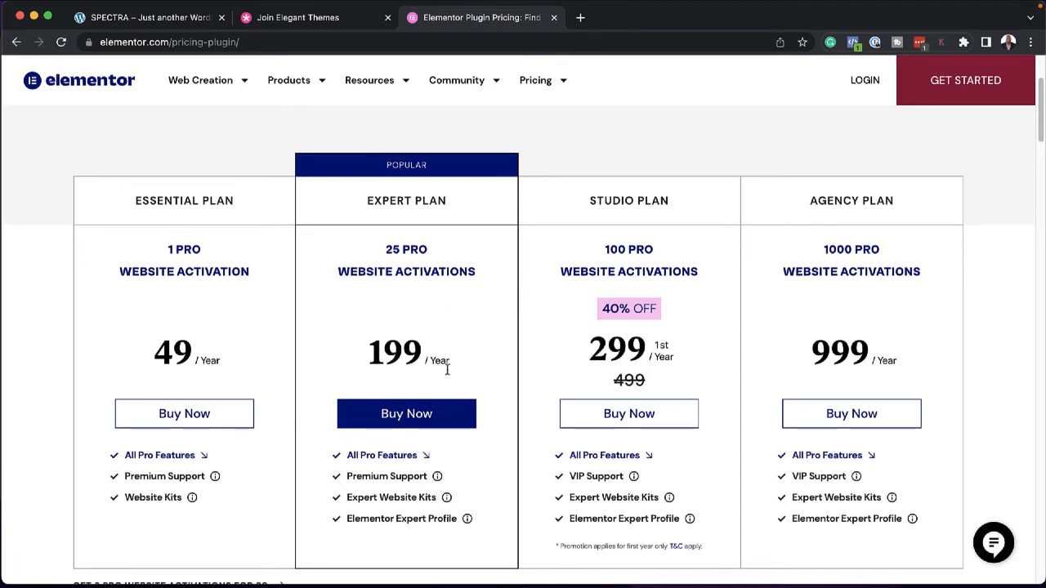
left_click(296, 18)
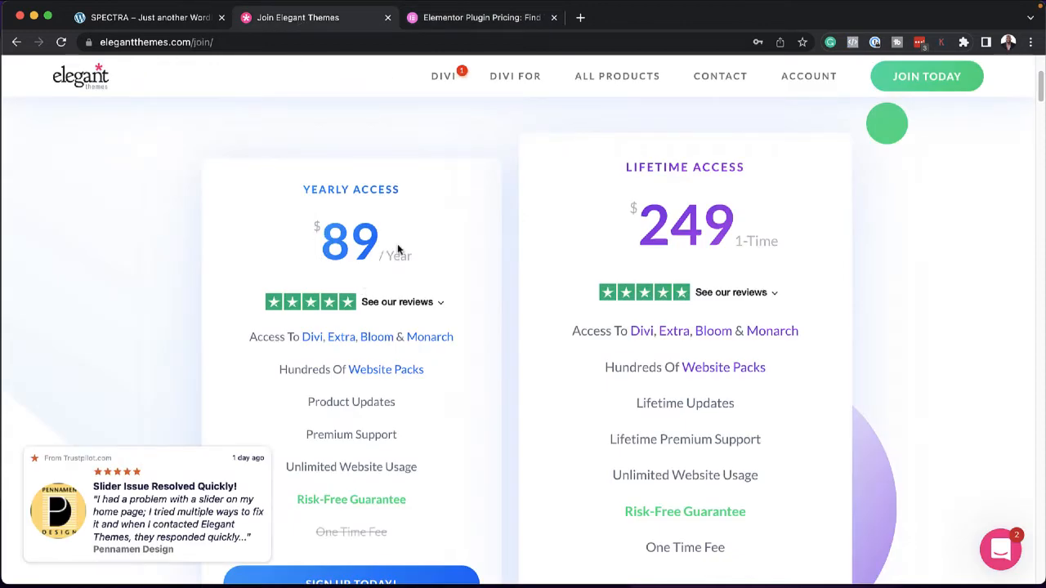
mouse_move(344, 476)
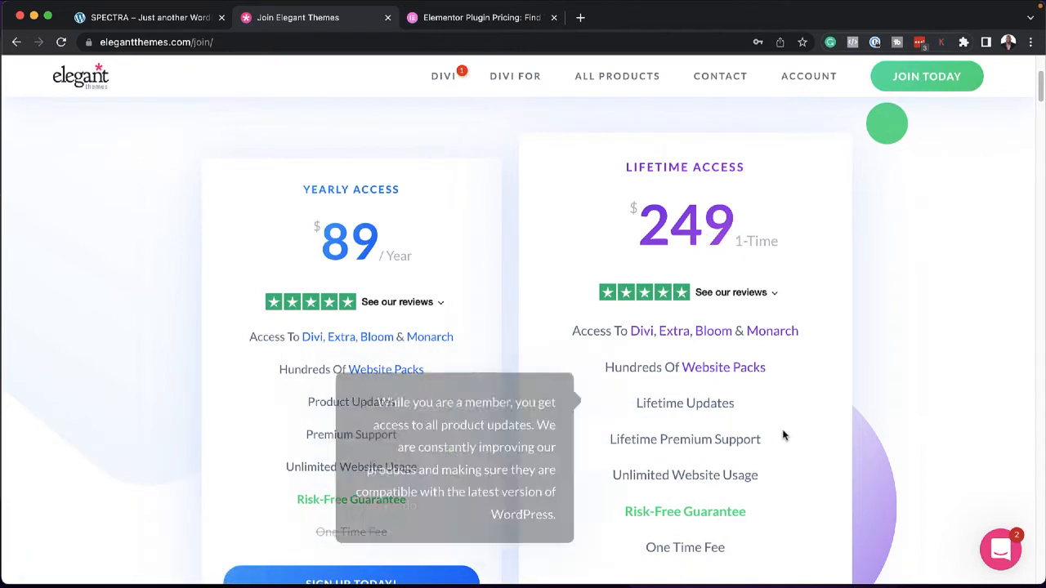
- Compare Elementor's yearly plan prices once more with the Elegant Themes Yearly Access and Lifetime Access memberships
mouse_move(798, 437)
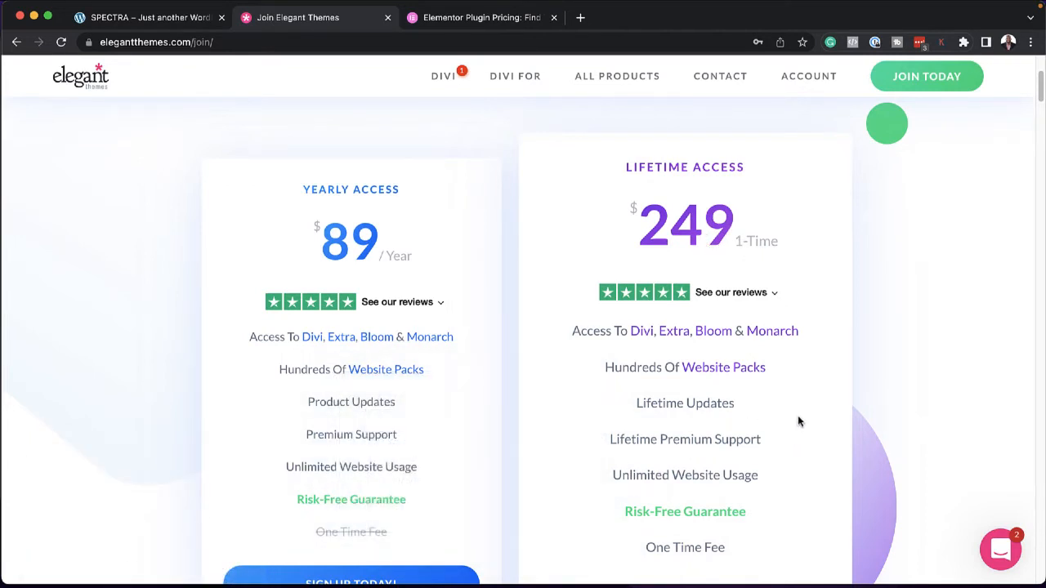
left_click(503, 23)
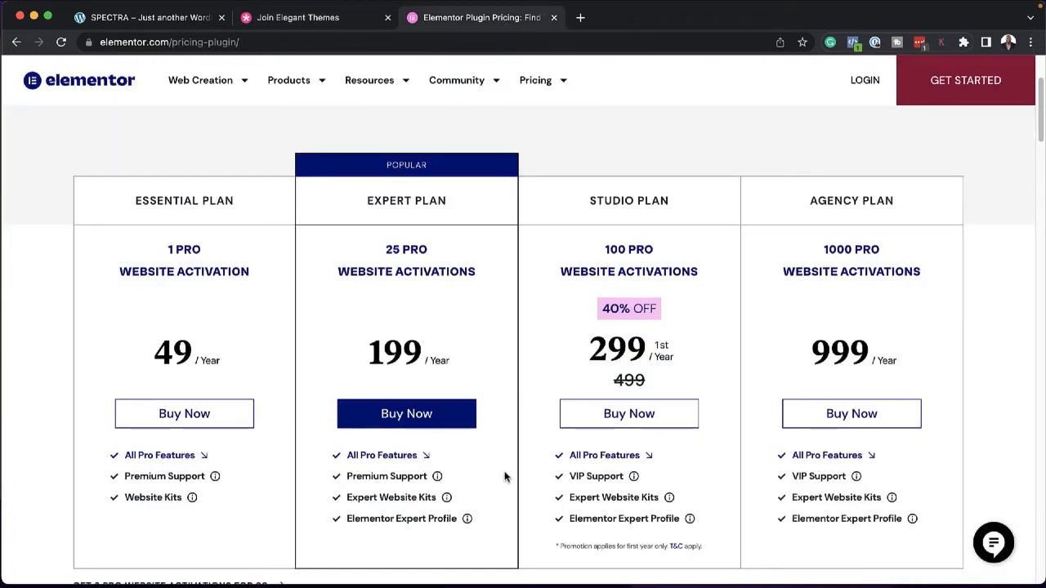
left_click(322, 24)
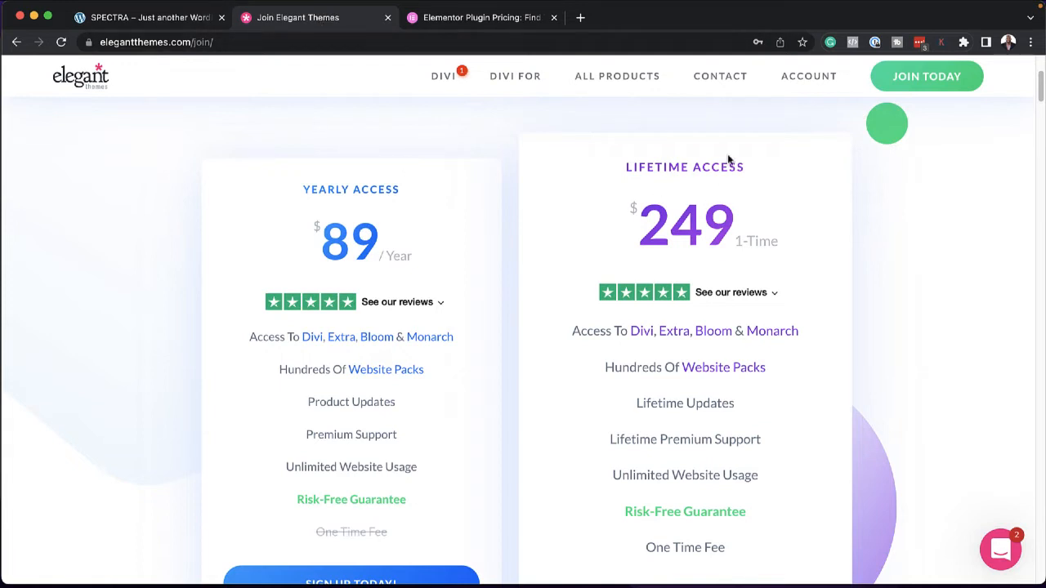
- Go to the account downloads in the Elegant Themes members area and download the Divi theme
mouse_move(797, 88)
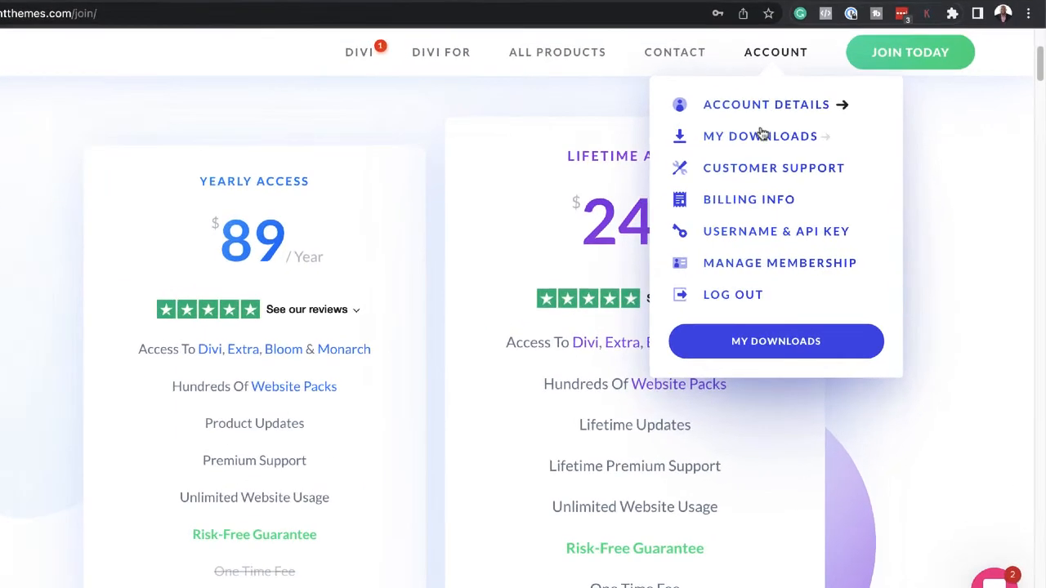
left_click(726, 123)
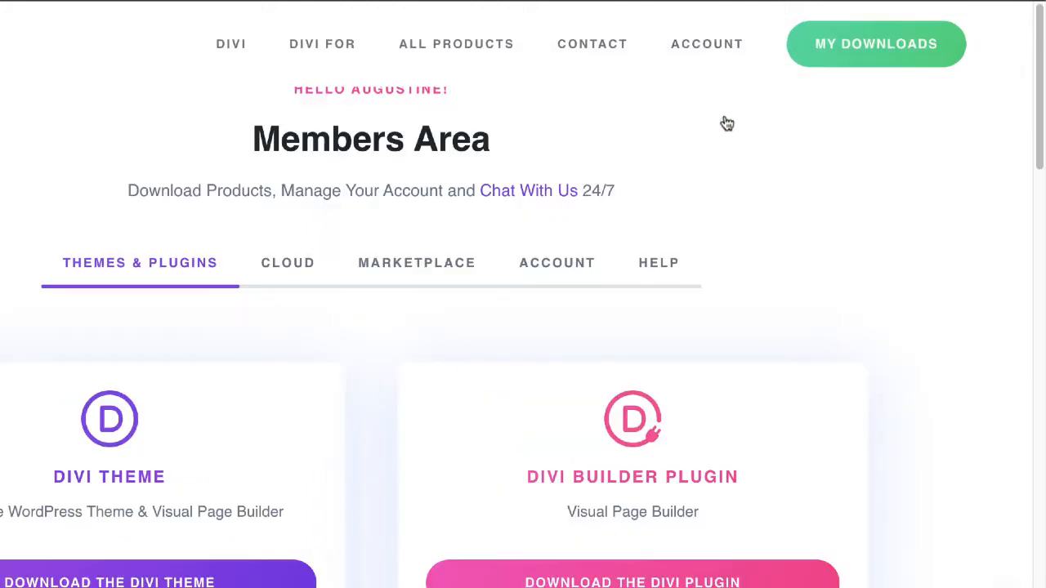
scroll(724, 122, "down", 4)
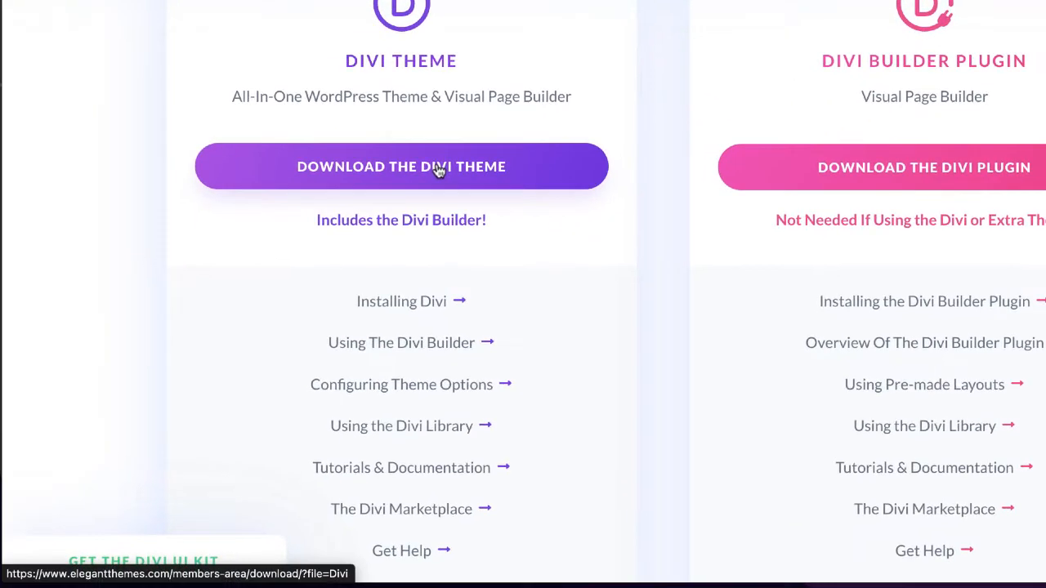
left_click(439, 169)
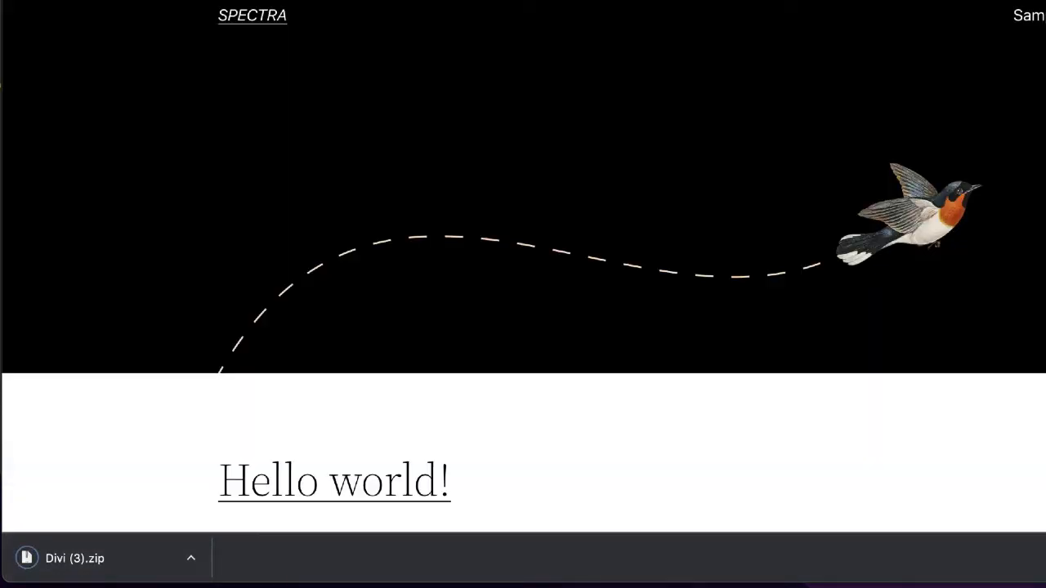
- Go from the SPECTRA site to its WordPress dashboard and open the form for uploading a new theme
mouse_move(61, 67)
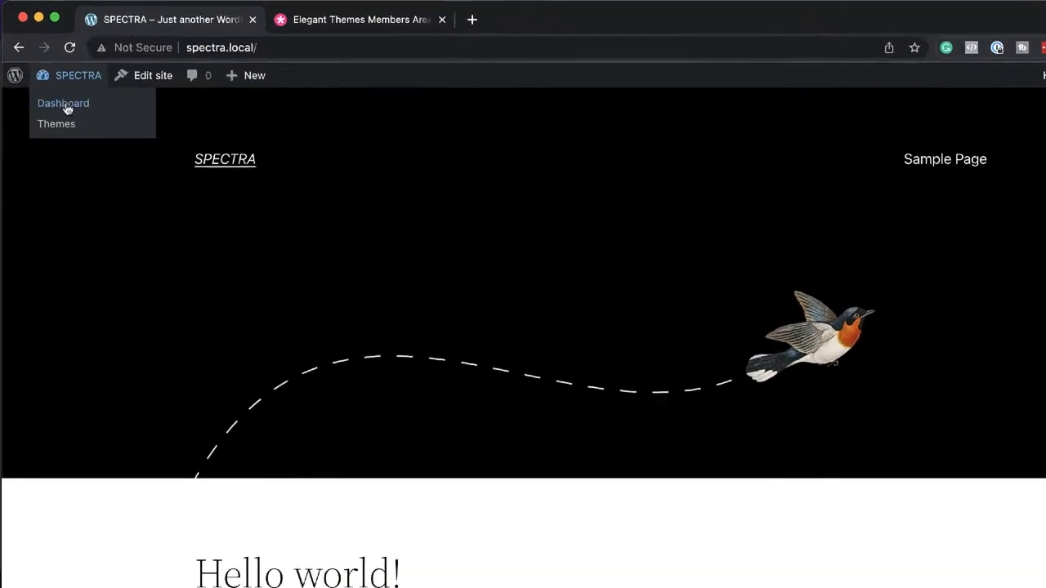
left_click(66, 107)
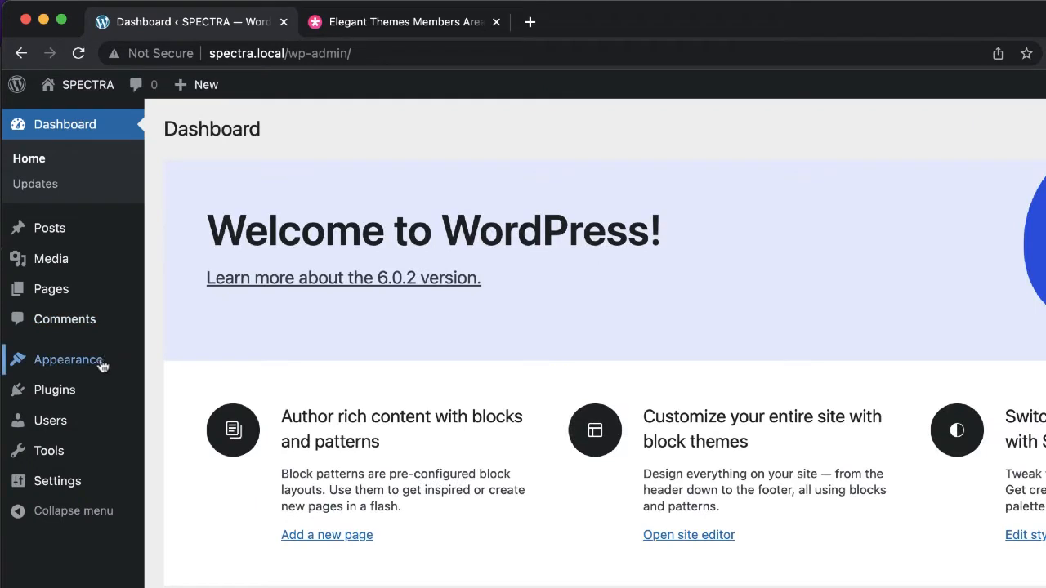
mouse_move(102, 325)
left_click(205, 366)
left_click(337, 132)
left_click(335, 131)
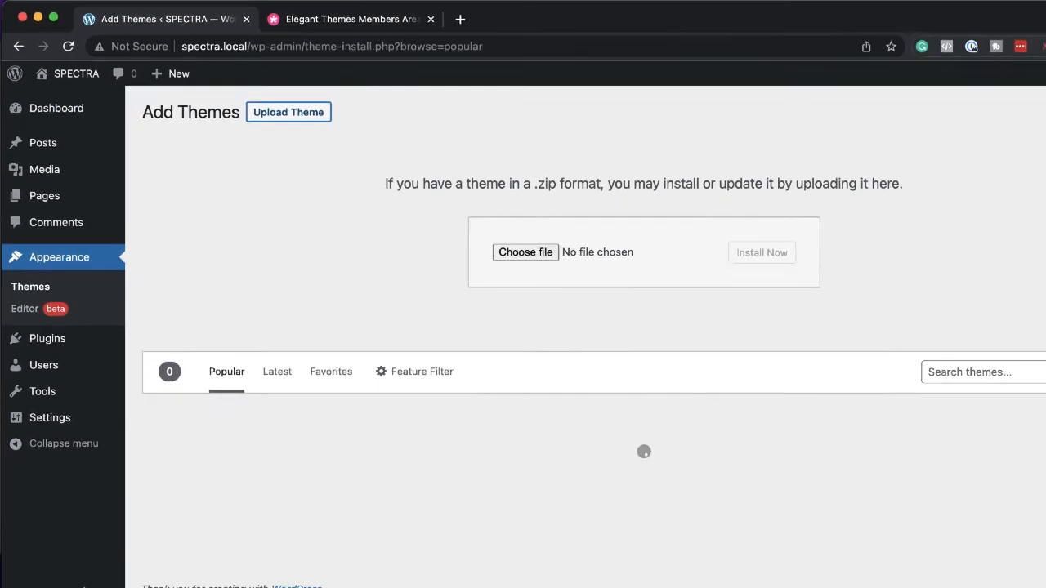
- Upload Divi (3).zip as a new theme, then install and activate Divi
left_click_drag(20, 571, 562, 237)
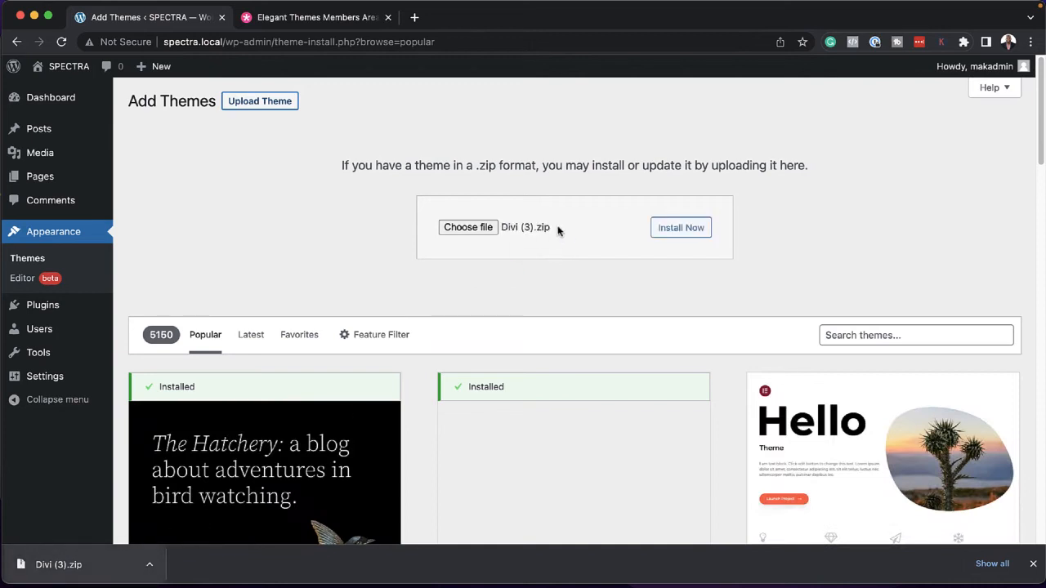
left_click(680, 229)
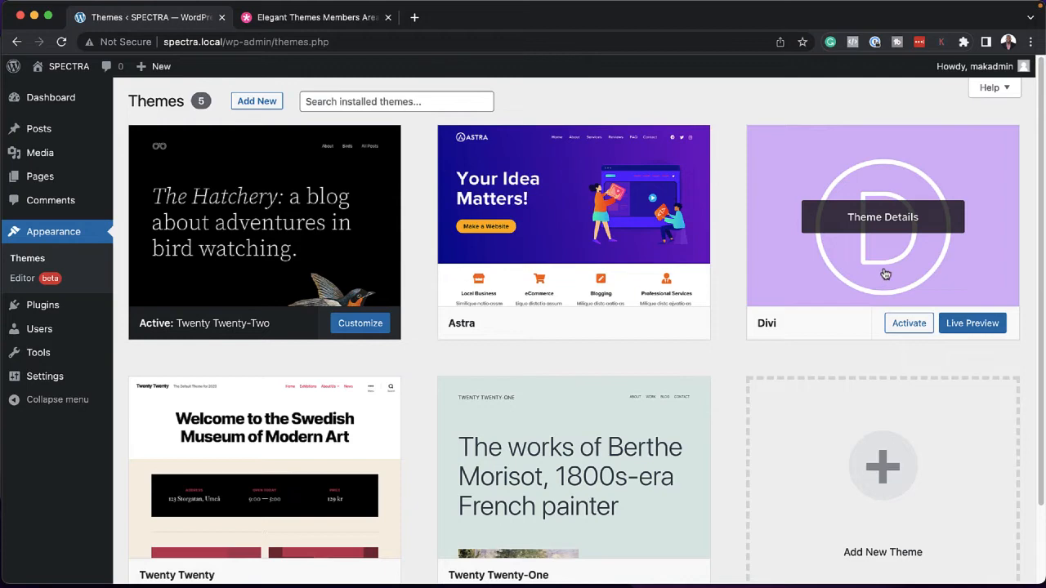
left_click(919, 329)
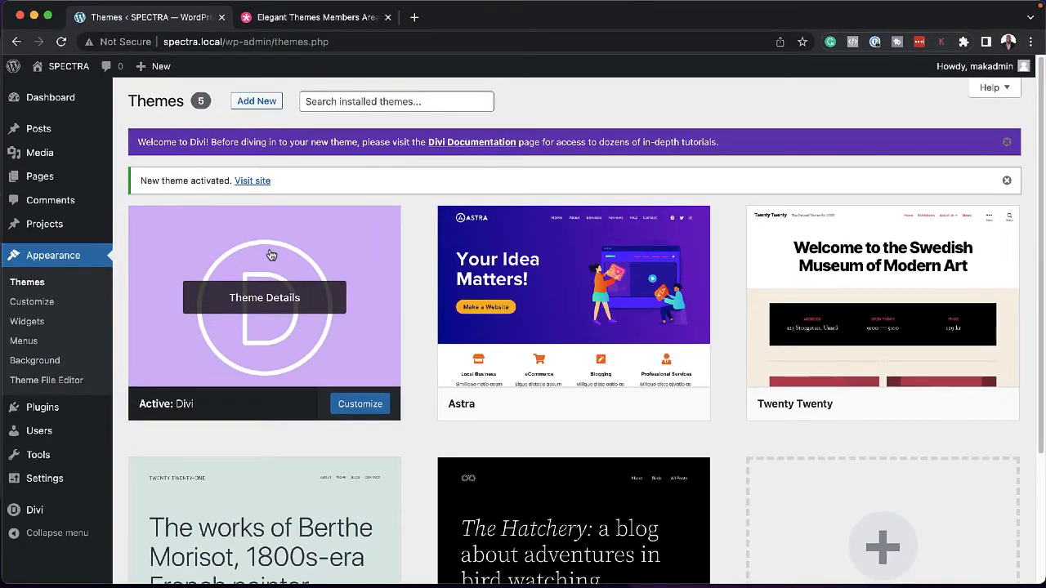
- View the SPECTRA site's front end with the Divi theme and close the Elegant Themes browser tab
left_click(253, 181)
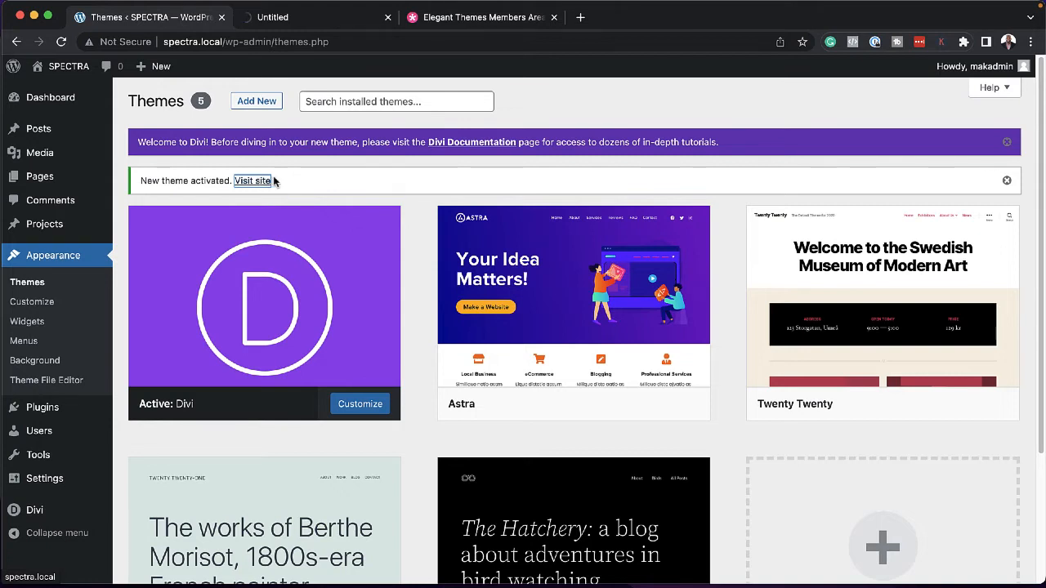
left_click(340, 15)
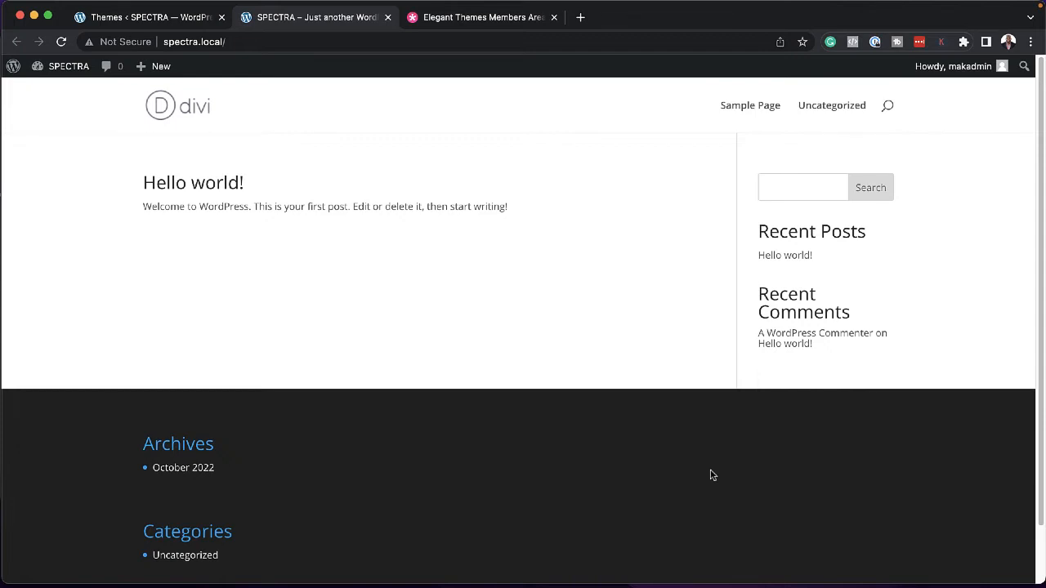
left_click(532, 22)
left_click(553, 17)
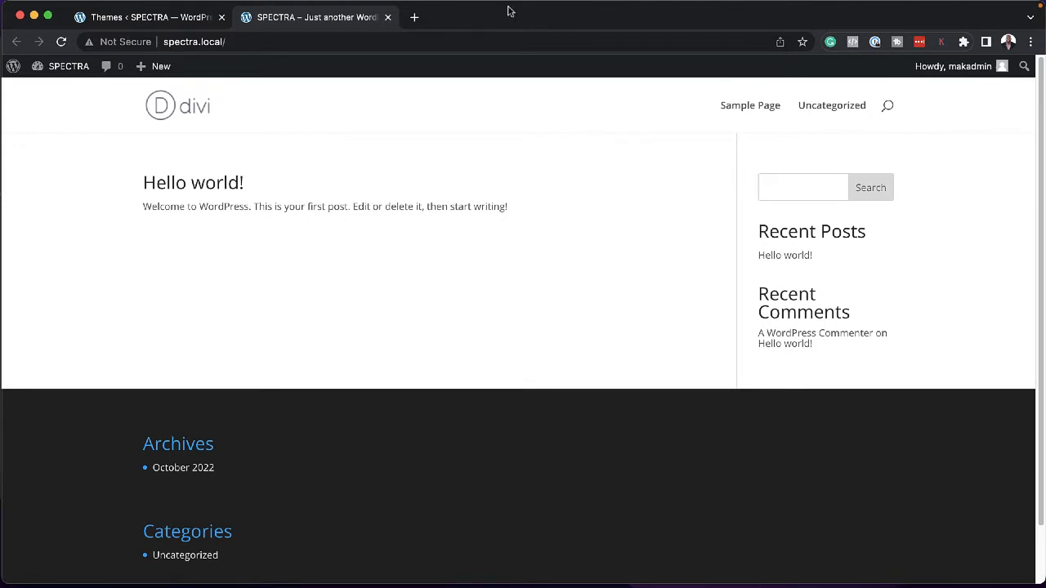
- Return to the WordPress admin and open the form for uploading a new plugin
left_click(190, 20)
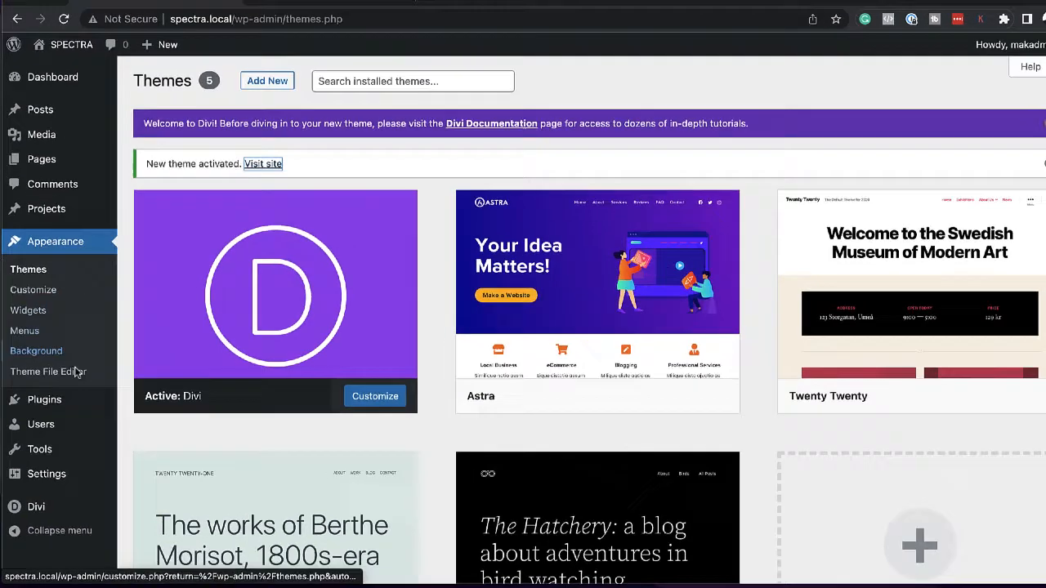
mouse_move(64, 410)
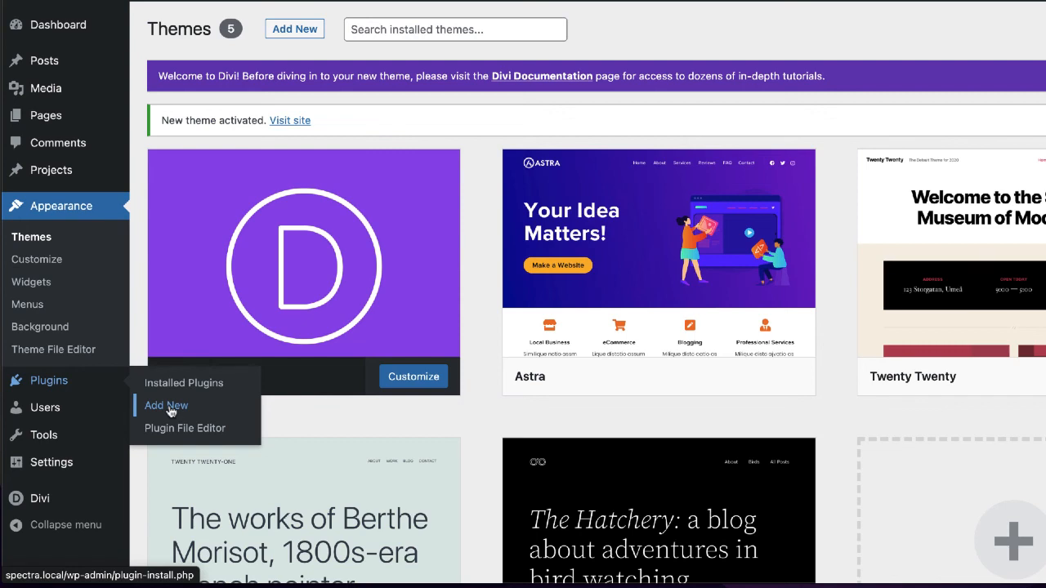
left_click(167, 406)
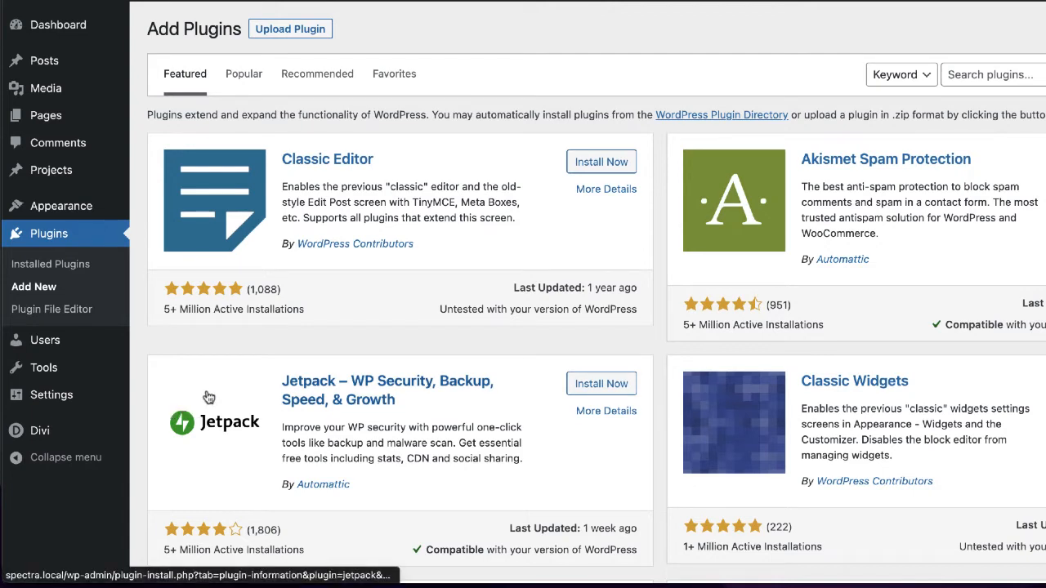
left_click(304, 31)
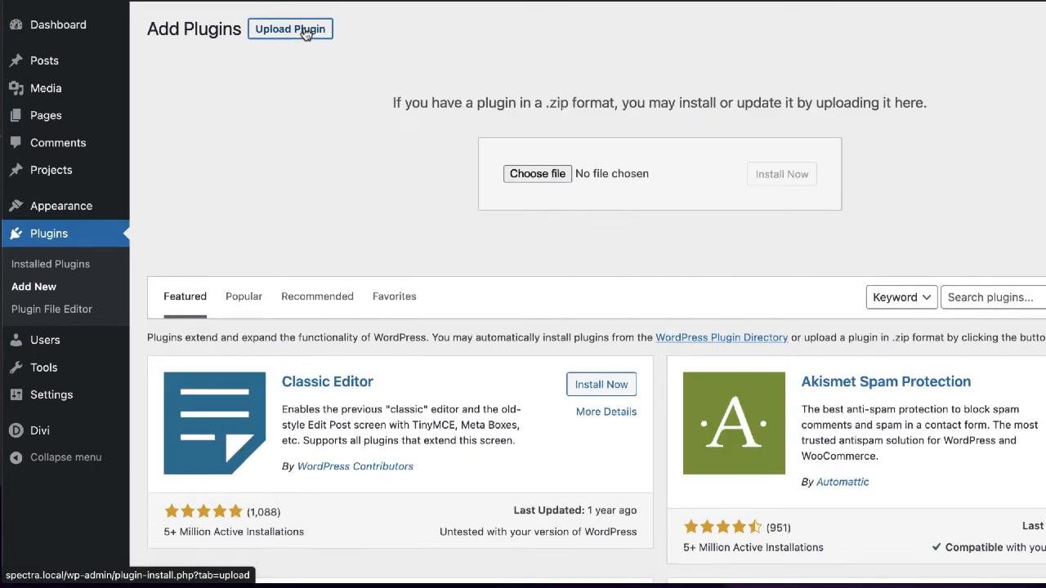
- Upload course-krafter (1).zip from the Downloads folder, then install and activate the Course Krafter plugin
left_click(551, 180)
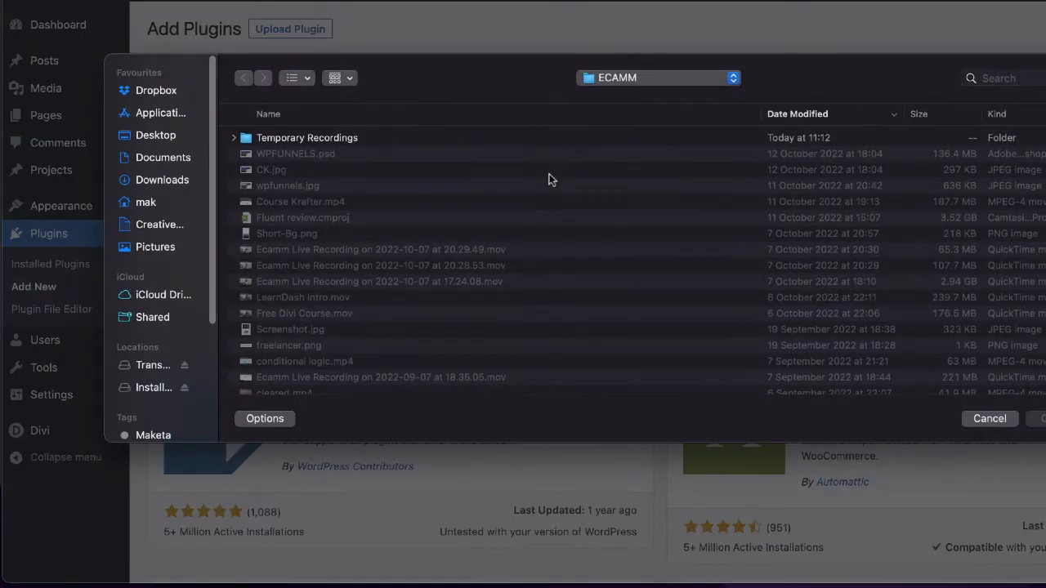
left_click(176, 181)
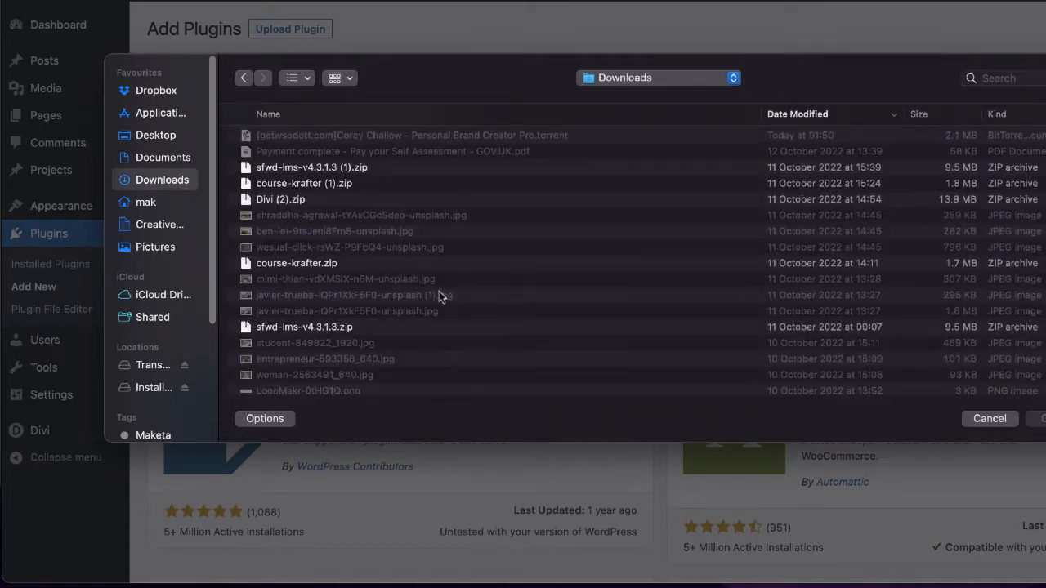
double_click(364, 183)
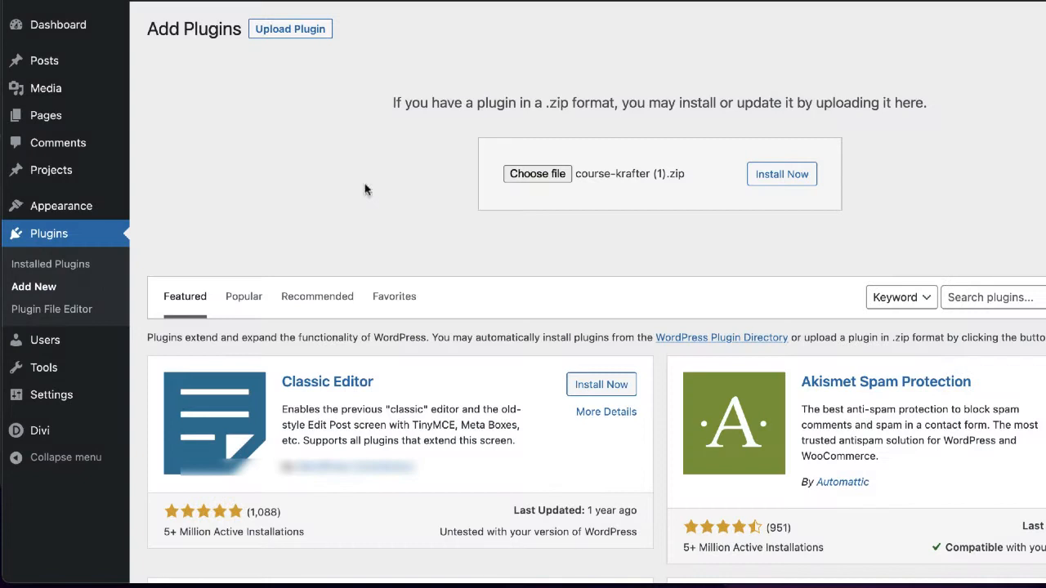
left_click(782, 177)
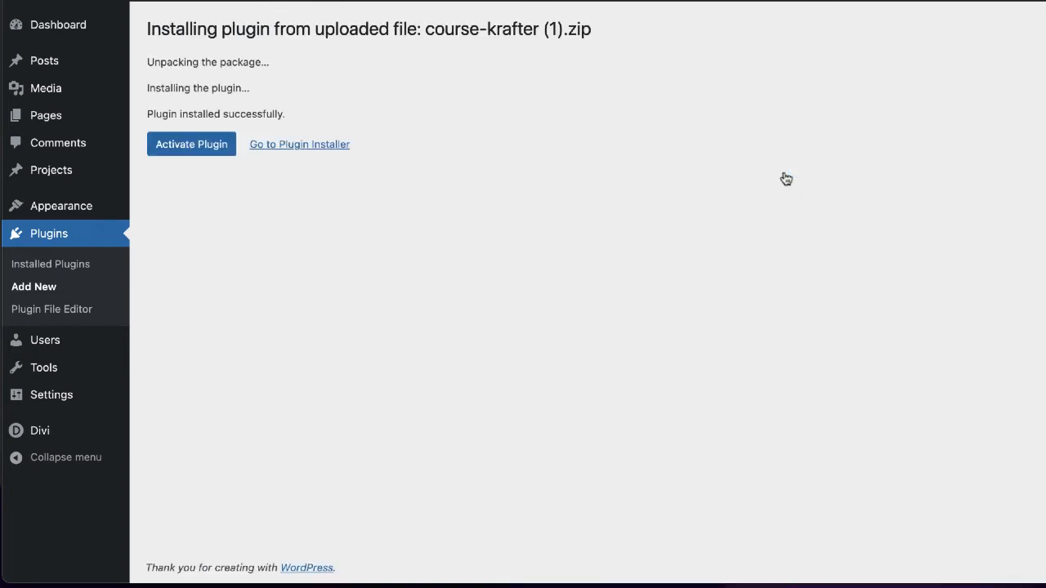
left_click(187, 150)
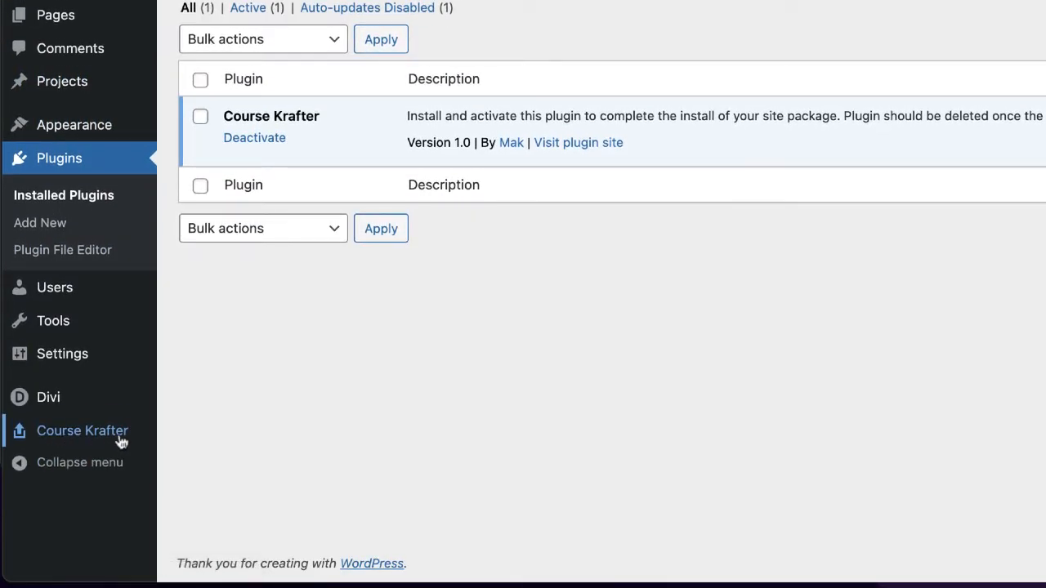
- Open the Course Krafter import page and examine its content, site structure, Divi and repository plugin options
left_click(82, 430)
scroll(707, 323, "down", 1)
scroll(708, 325, "down", 2)
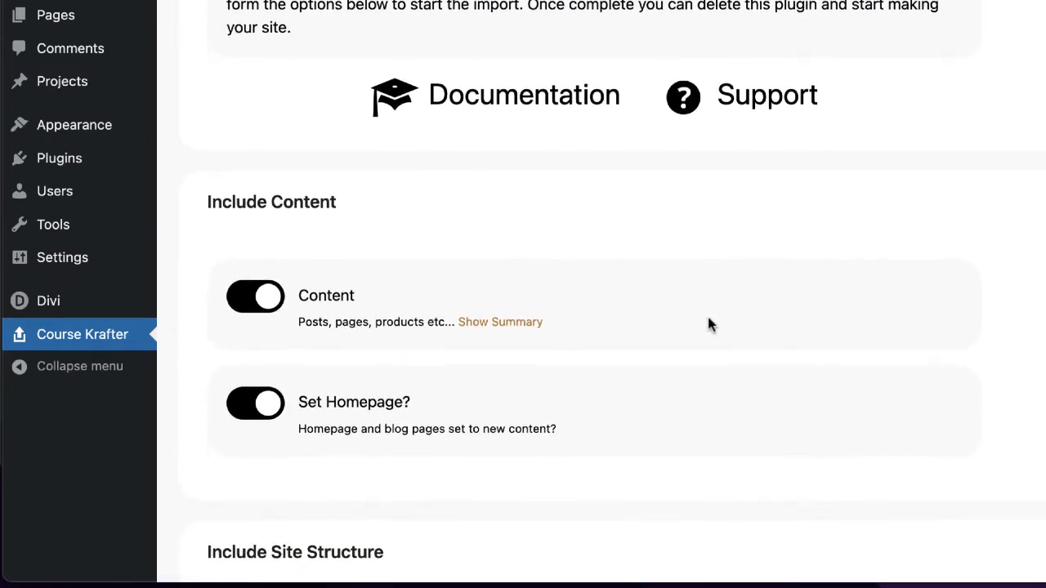
scroll(386, 409, "down", 2)
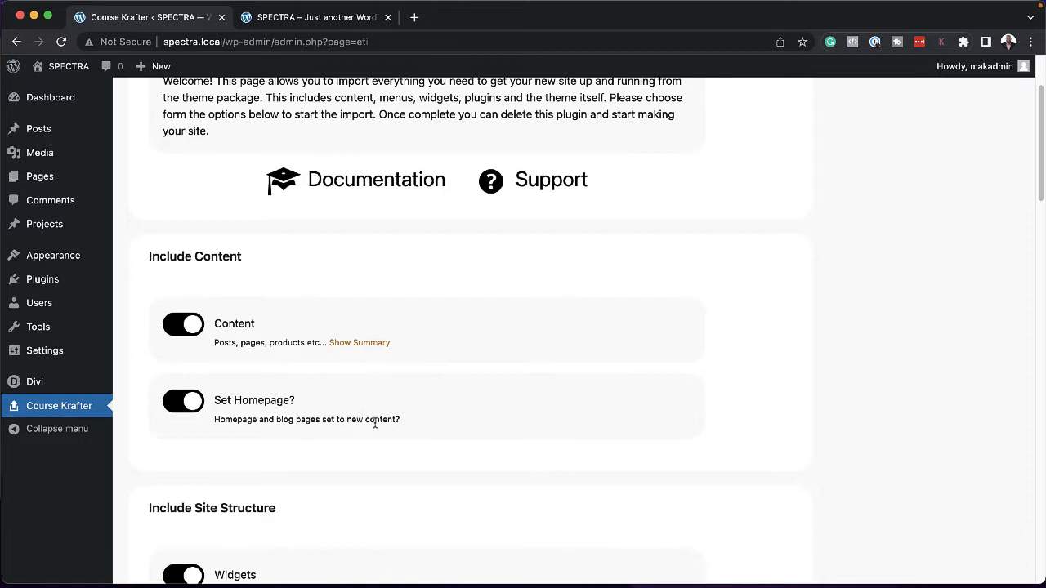
scroll(374, 423, "down", 5)
scroll(375, 426, "down", 7)
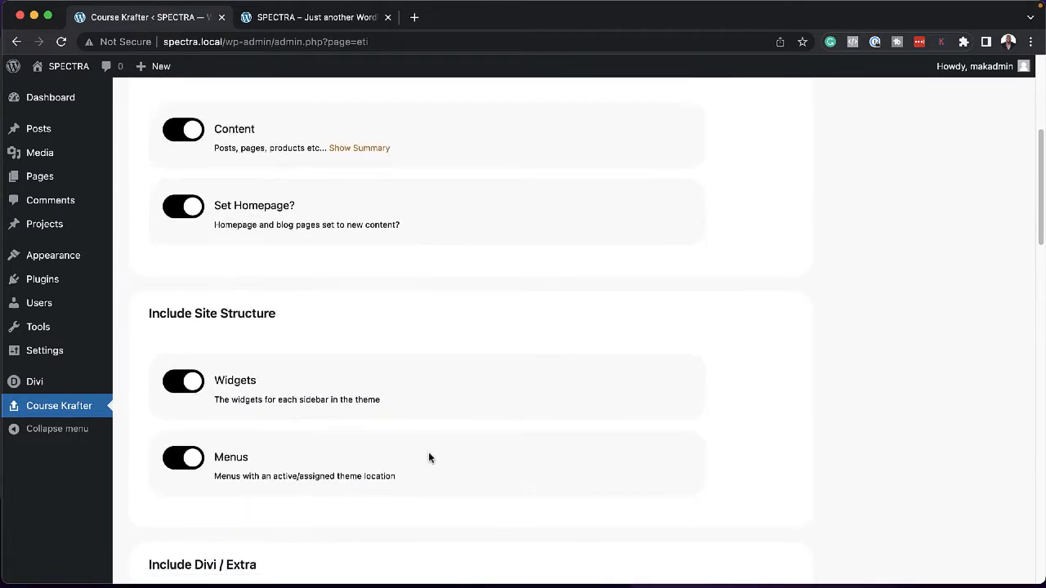
scroll(431, 450, "down", 4)
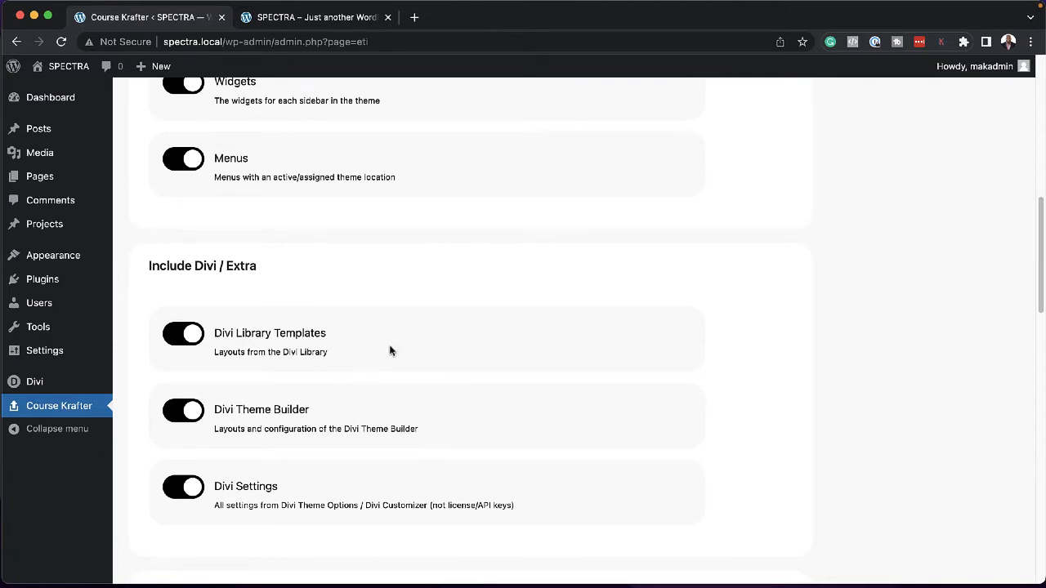
scroll(405, 472, "down", 5)
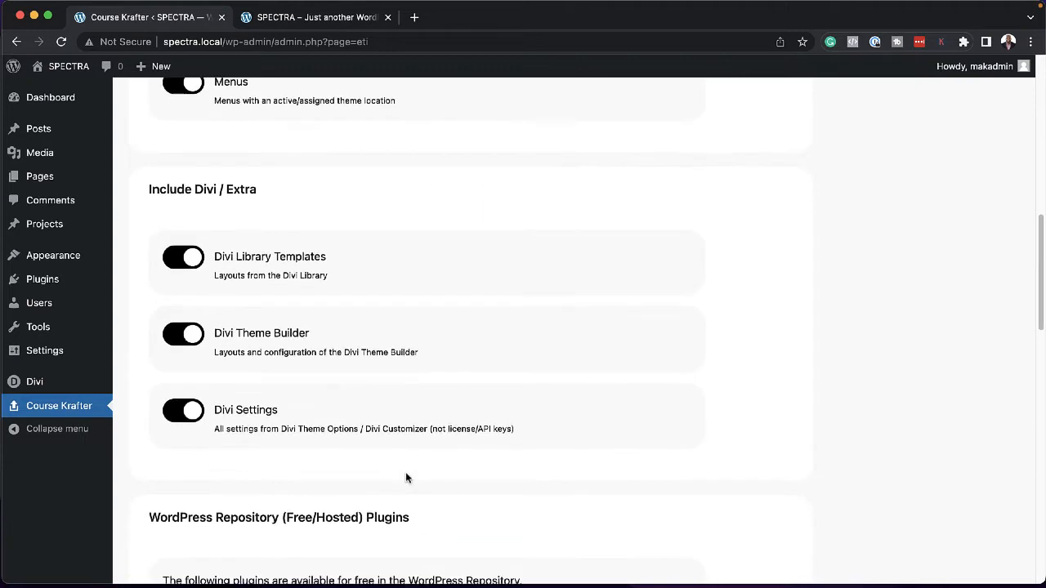
scroll(407, 477, "down", 3)
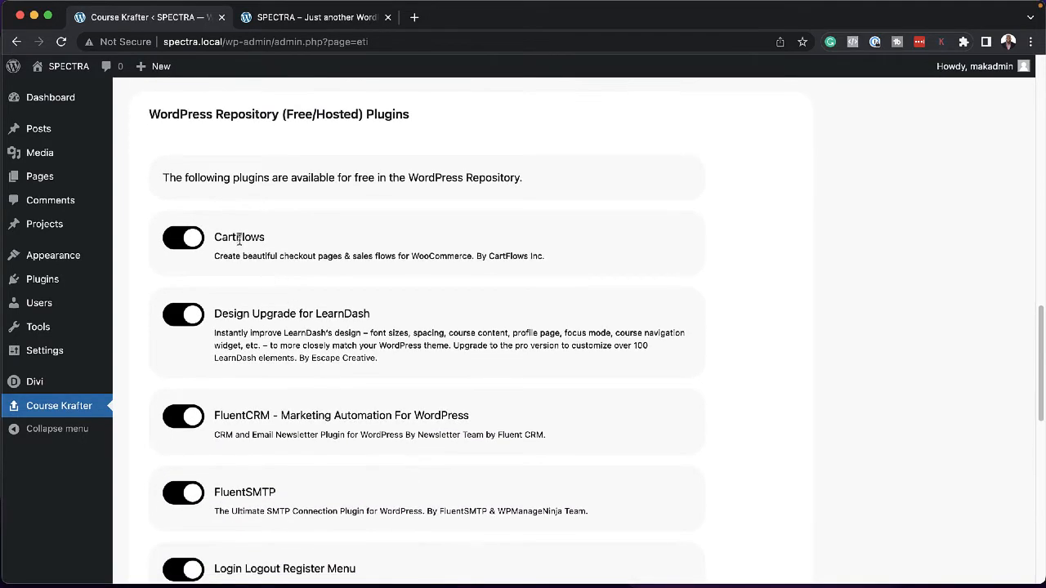
scroll(309, 473, "down", 3)
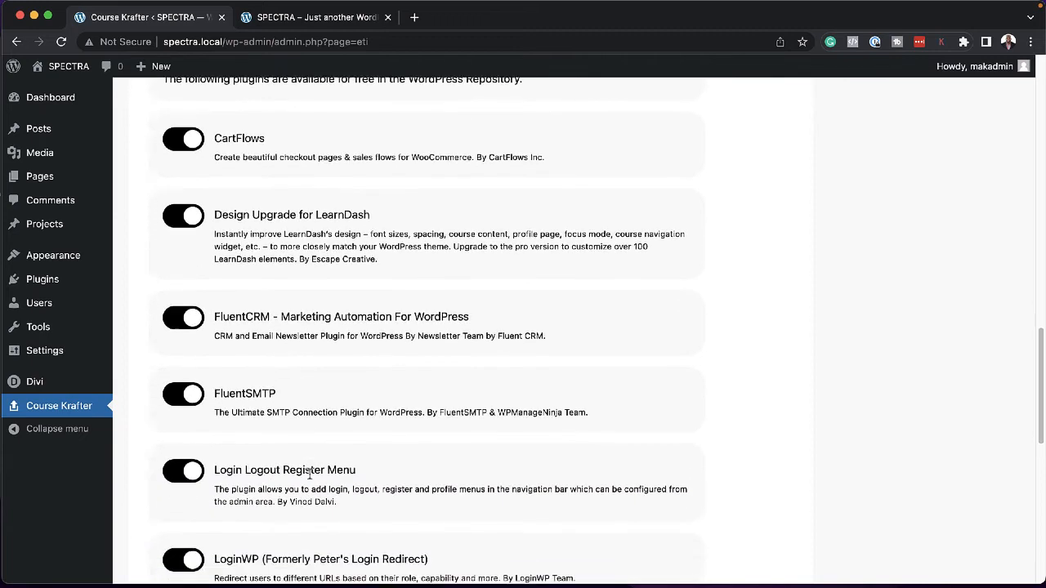
- Check the theme information and run the Course Krafter site import with all options left enabled
scroll(309, 474, "down", 8)
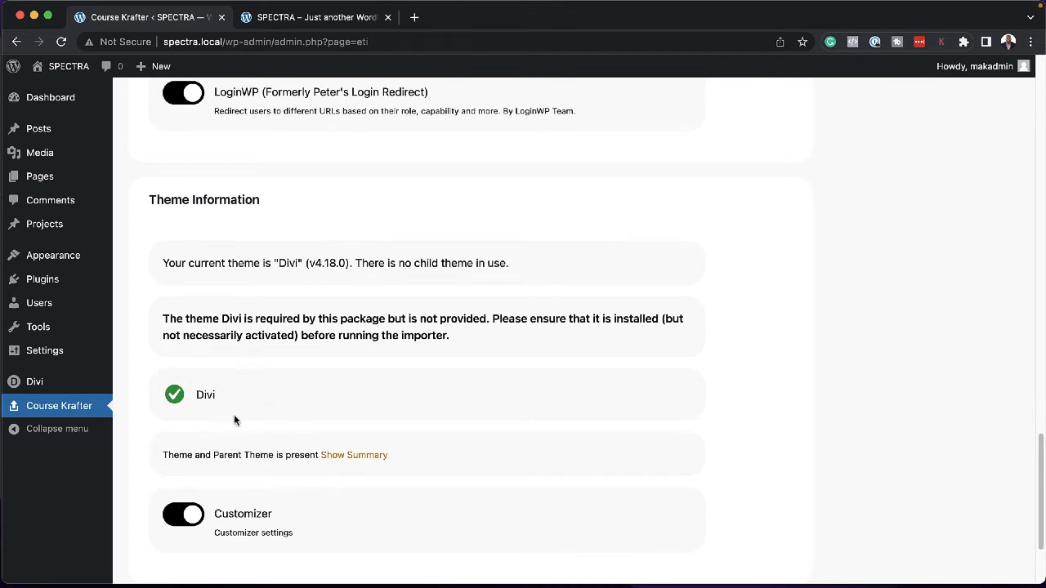
scroll(237, 400, "down", 3)
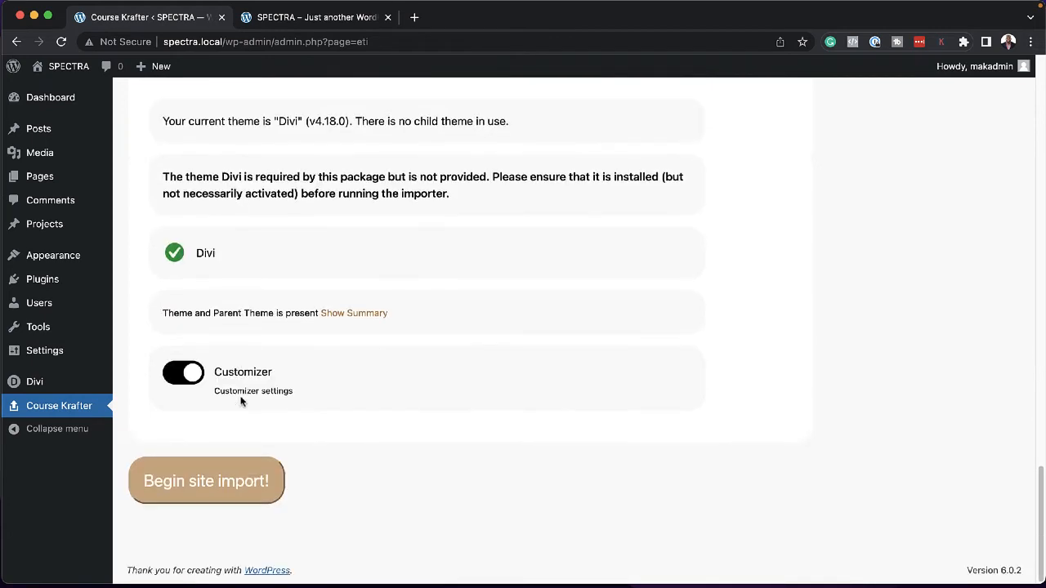
left_click(224, 488)
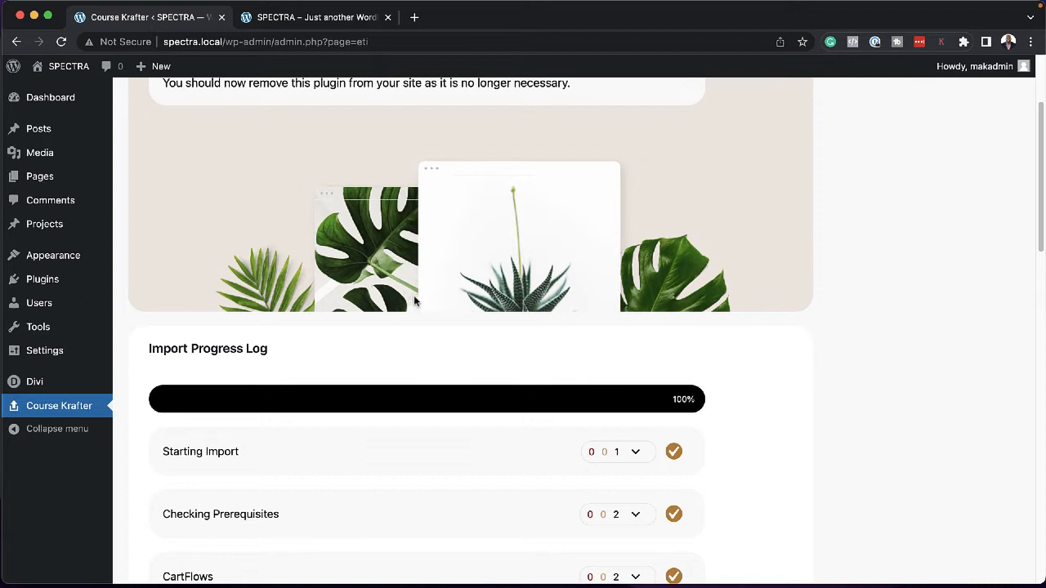
- Check the pre-import front page, and open the site's current front page in a separate browser tab
left_click(335, 18)
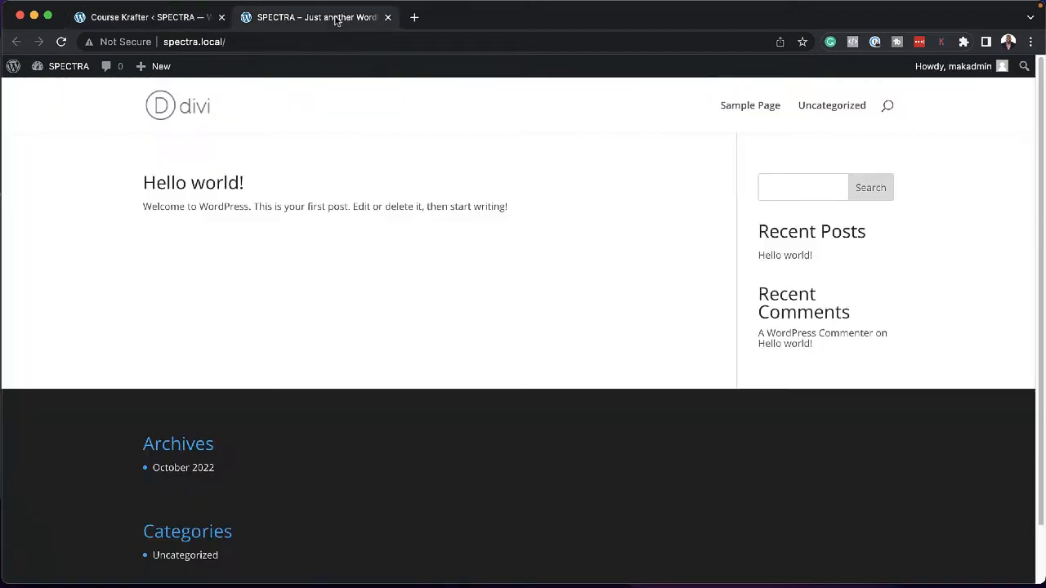
left_click(184, 23)
mouse_move(72, 103)
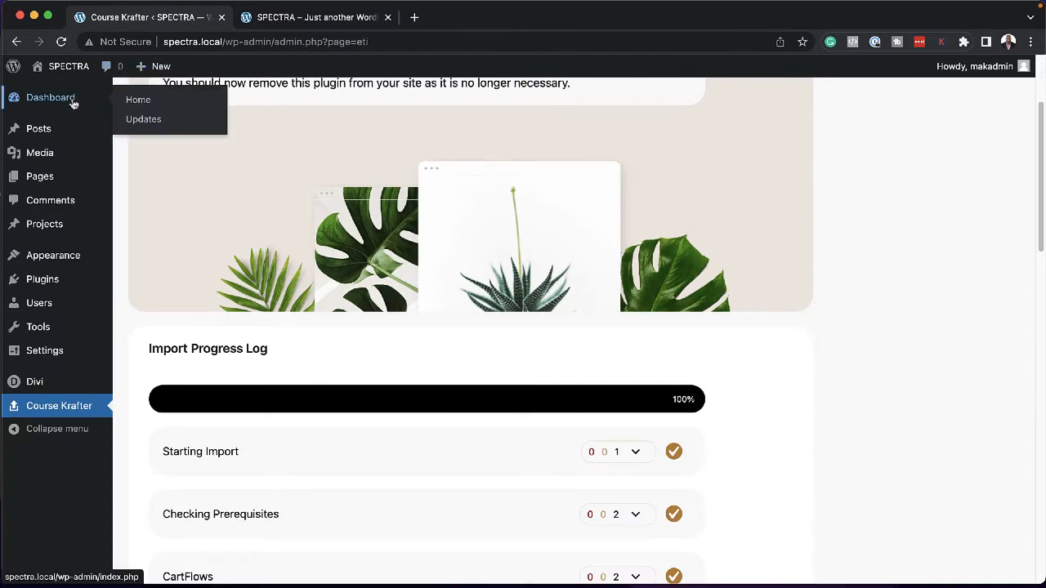
mouse_move(65, 70)
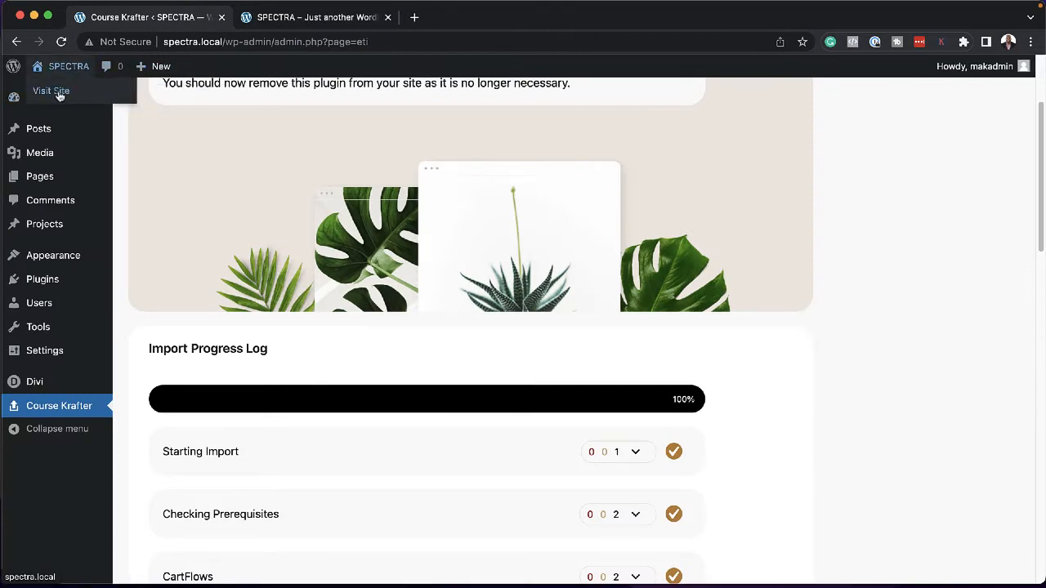
left_click(59, 93, "super")
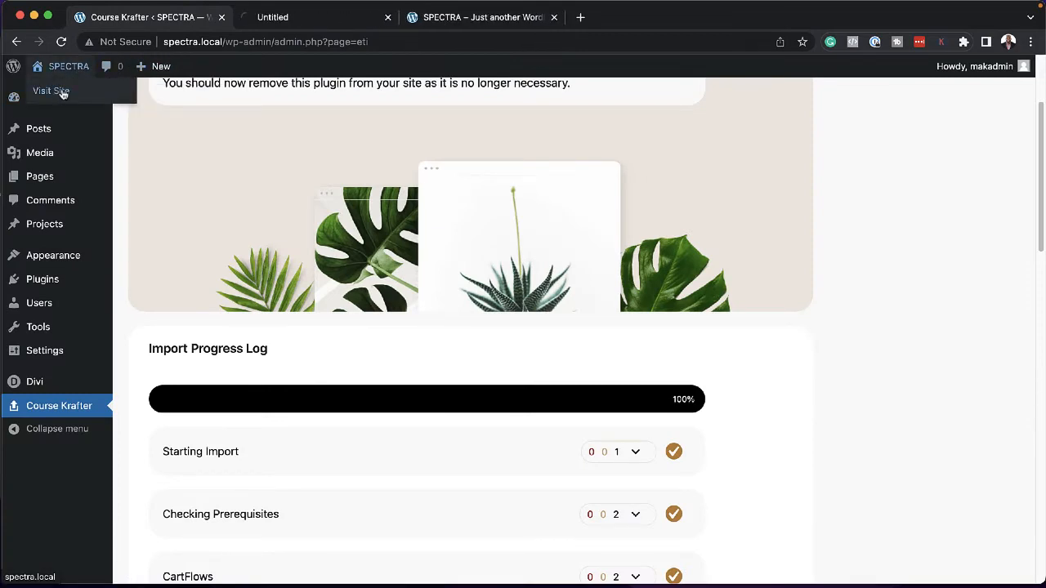
left_click(344, 18)
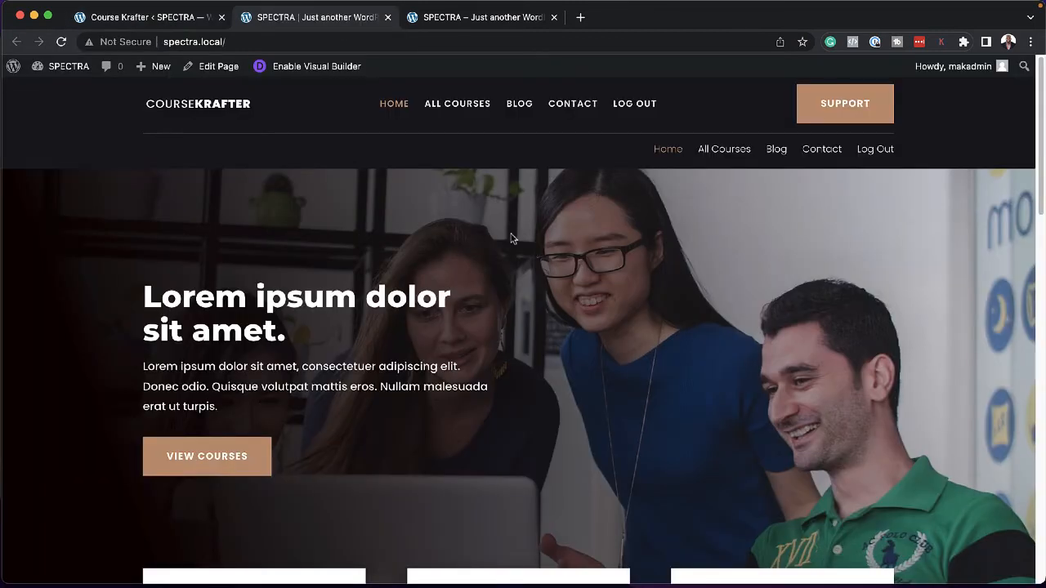
- Examine the imported home page down to its footer and compare it with the pre-import front page
scroll(510, 238, "down", 5)
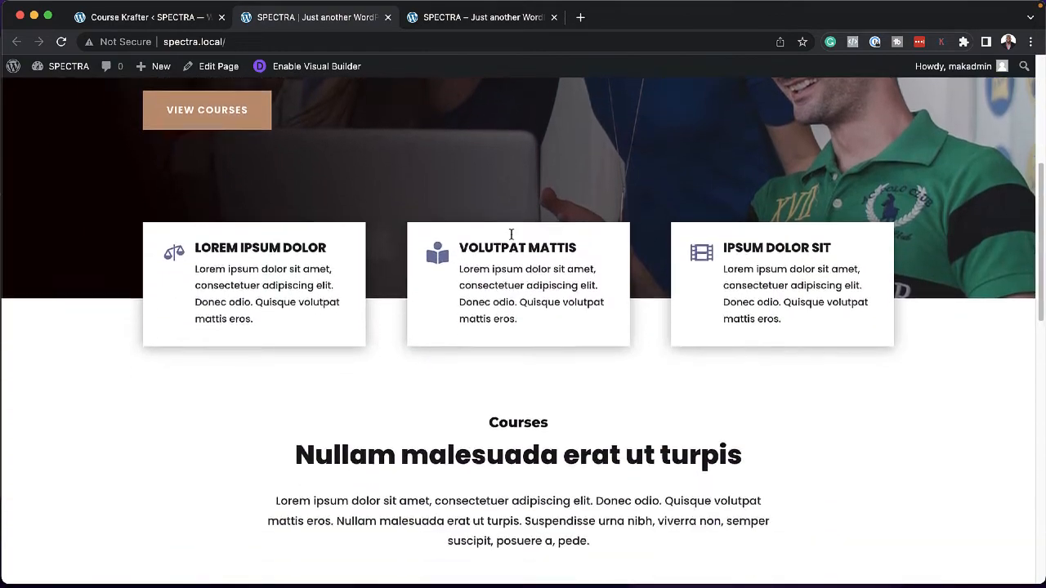
scroll(511, 235, "down", 8)
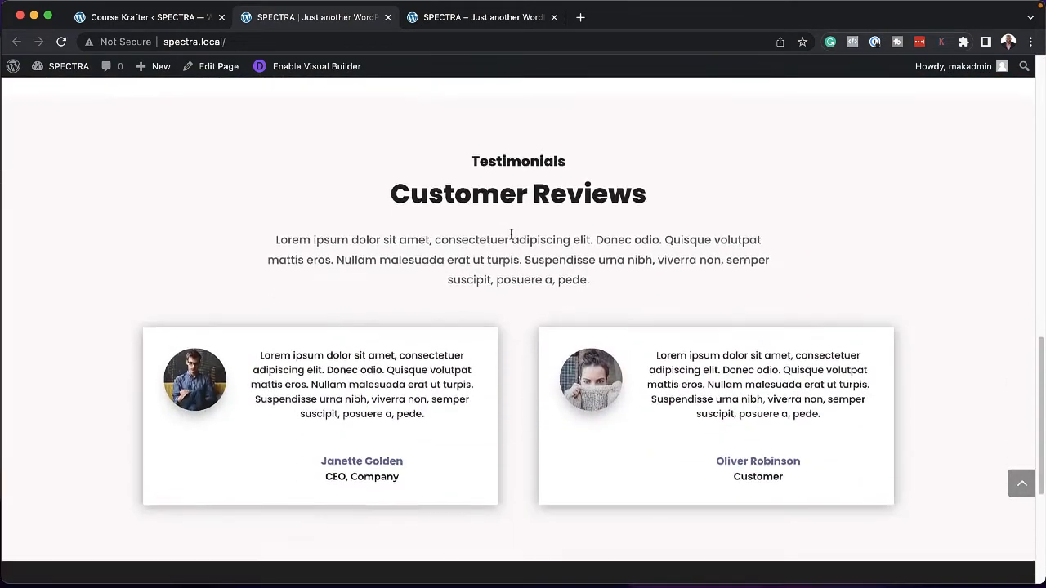
scroll(511, 236, "down", 4)
scroll(510, 238, "up", 20)
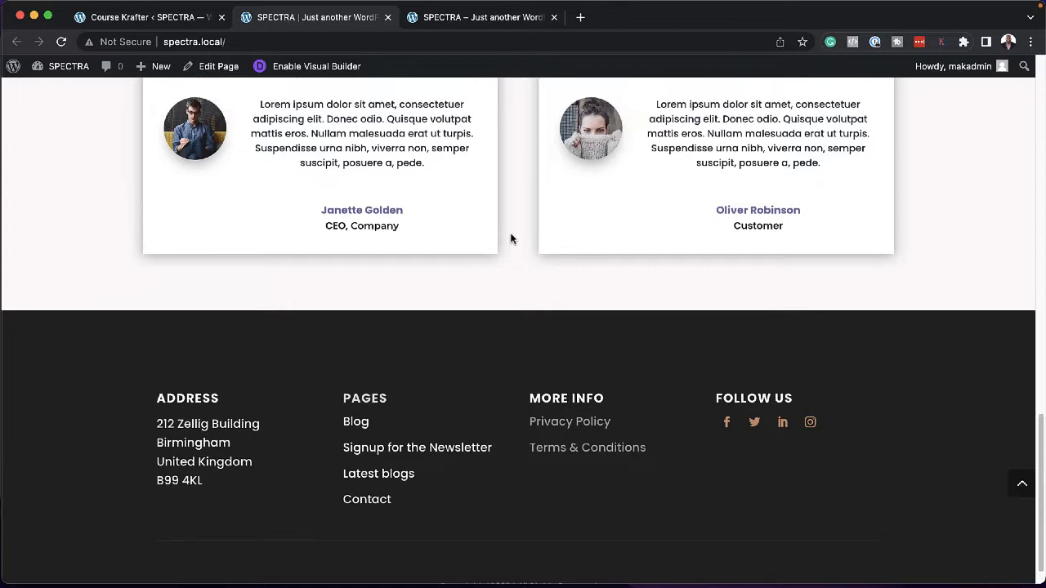
left_click(439, 24)
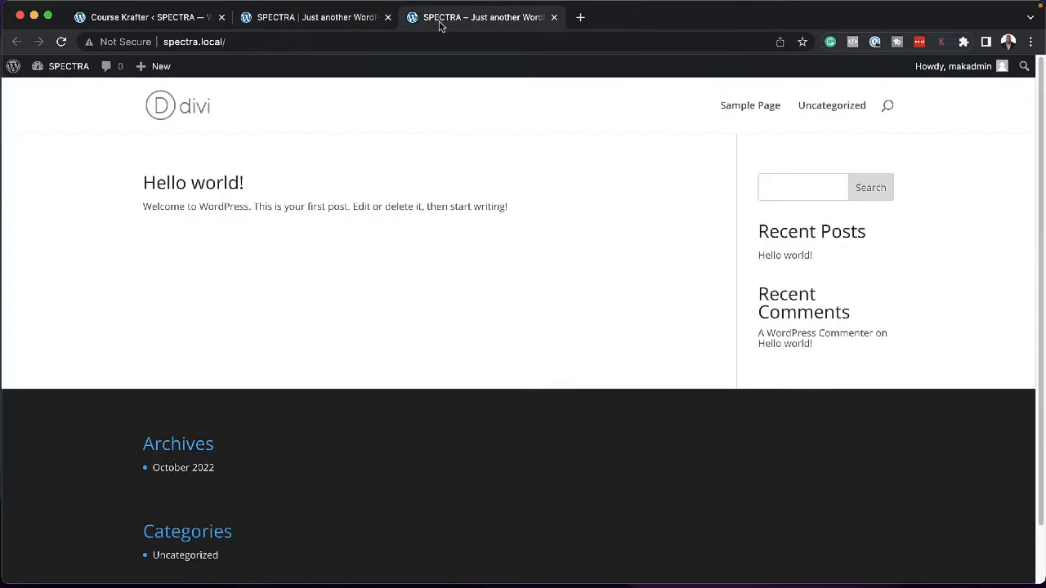
left_click(320, 18)
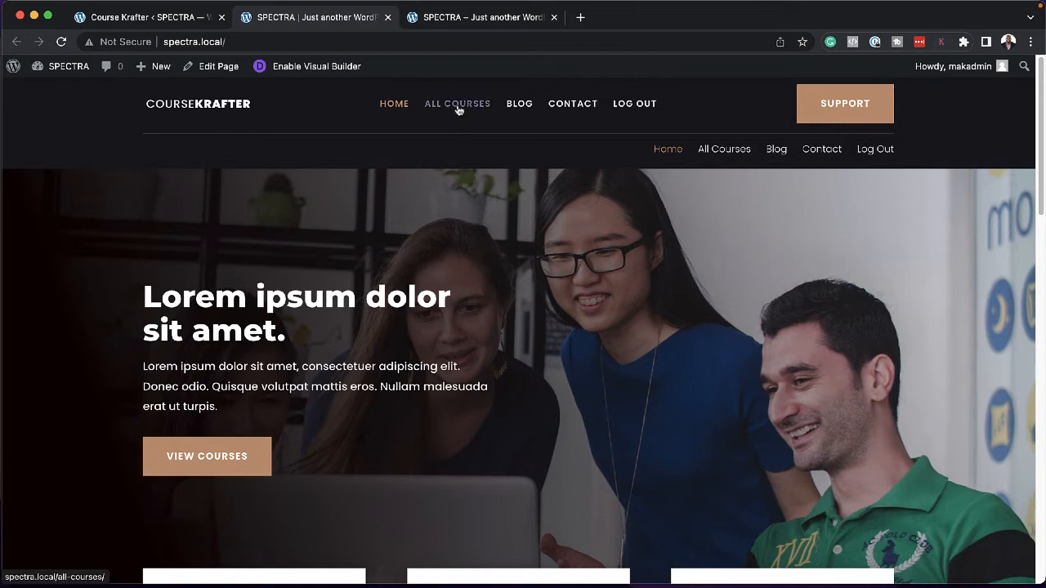
- Examine the imported site's blog page and the full Hello World! post, including its comment form
left_click(524, 110)
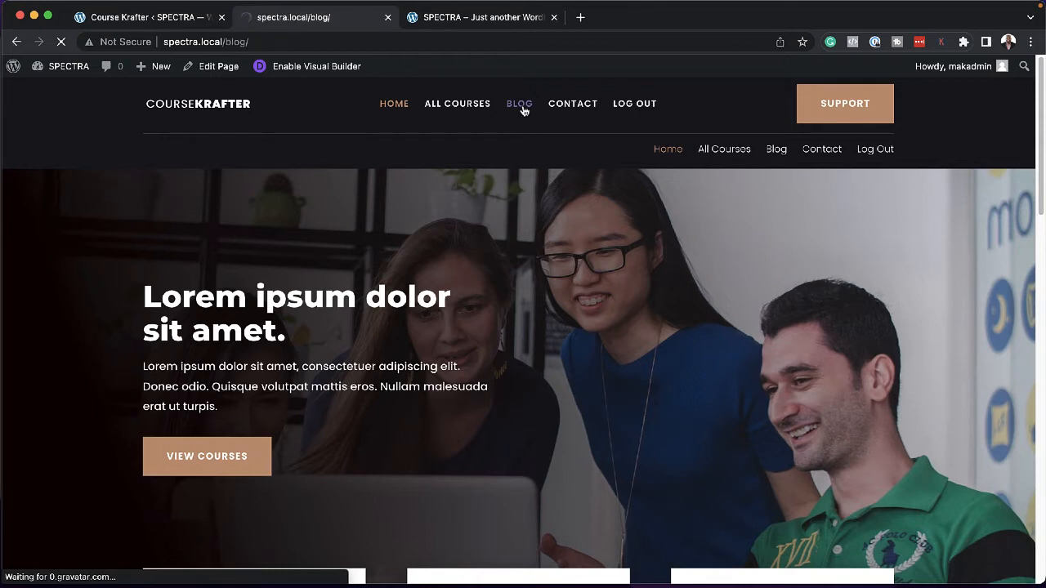
scroll(640, 384, "down", 3)
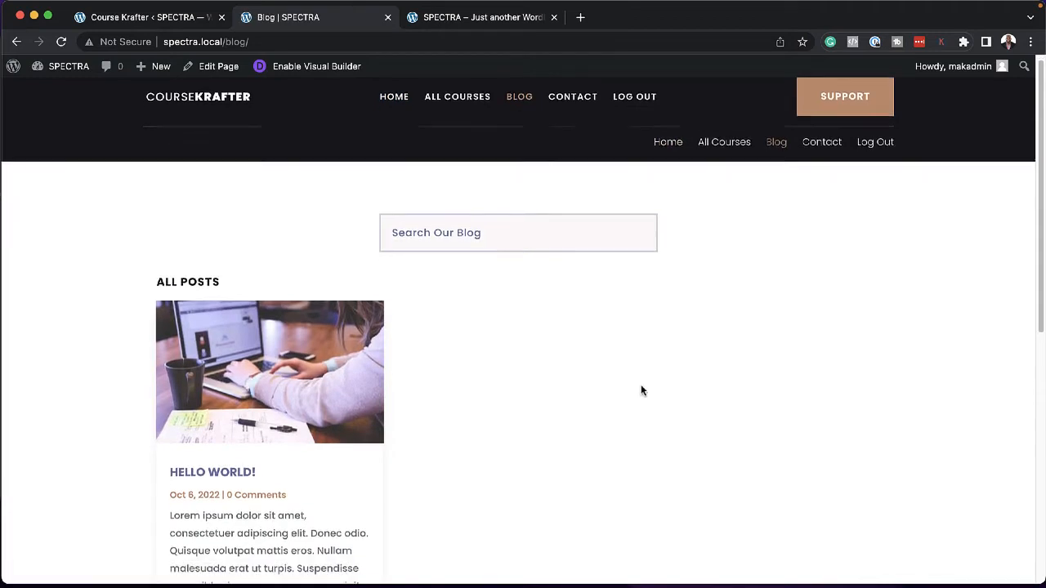
scroll(523, 350, "up", 3)
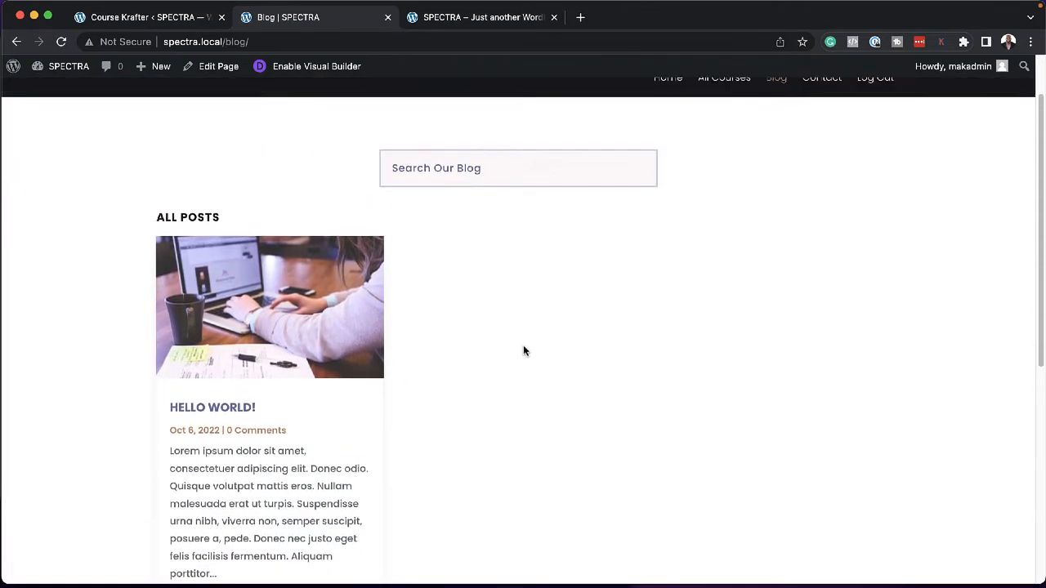
scroll(236, 398, "down", 2)
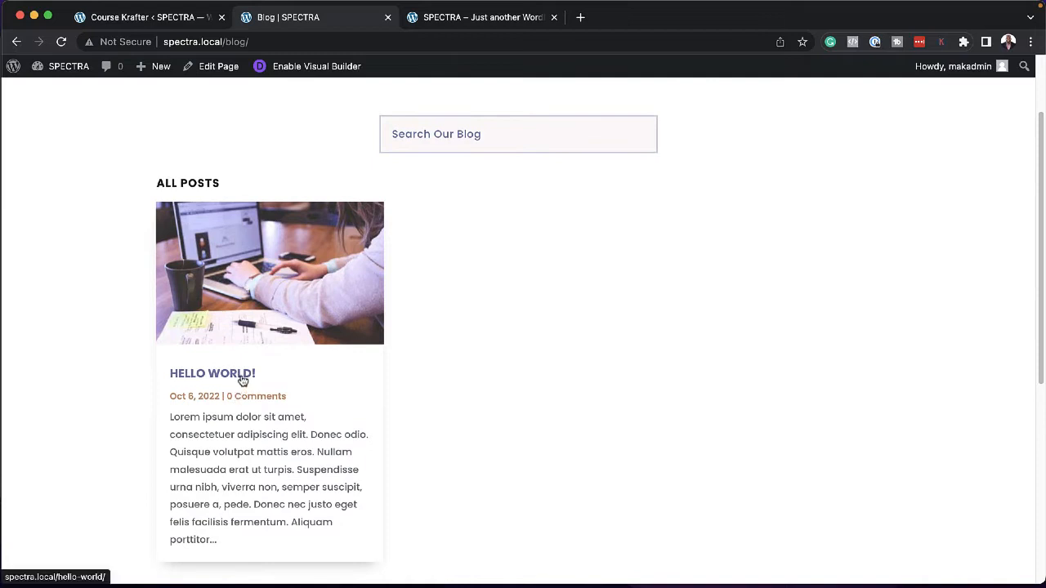
left_click(243, 377)
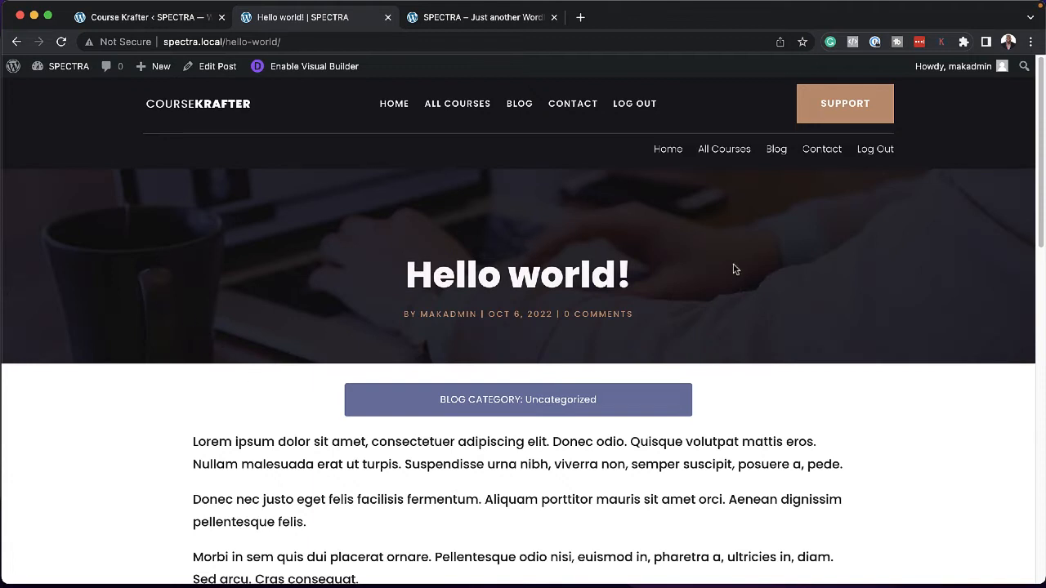
scroll(734, 288, "down", 1)
scroll(733, 290, "down", 8)
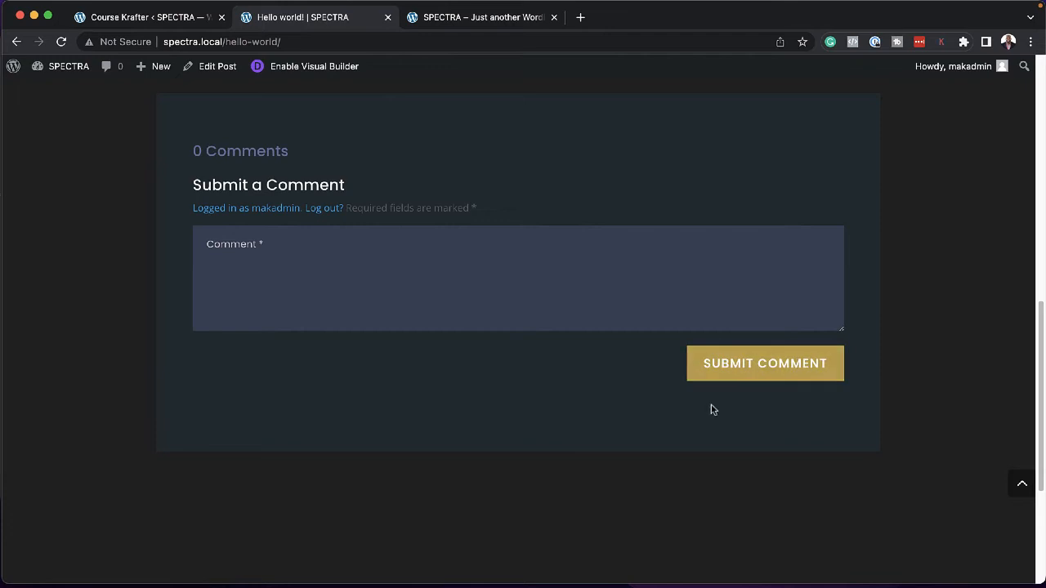
scroll(635, 416, "down", 5)
left_click(638, 415)
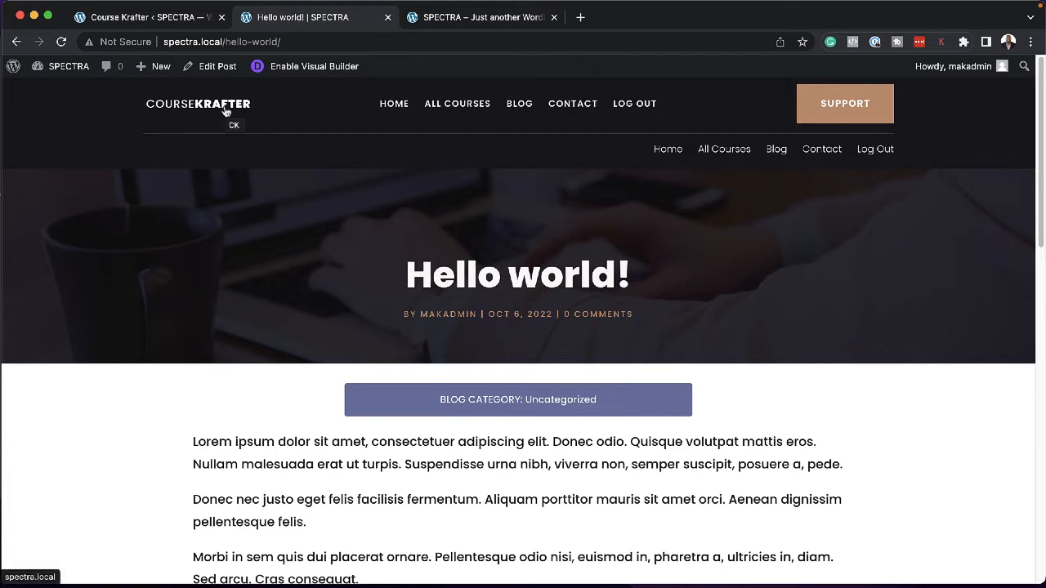
- Open the account page on learndash.com in a new browser tab and download LearnDash LMS v4.3.1.3
left_click(581, 17)
type("lear")
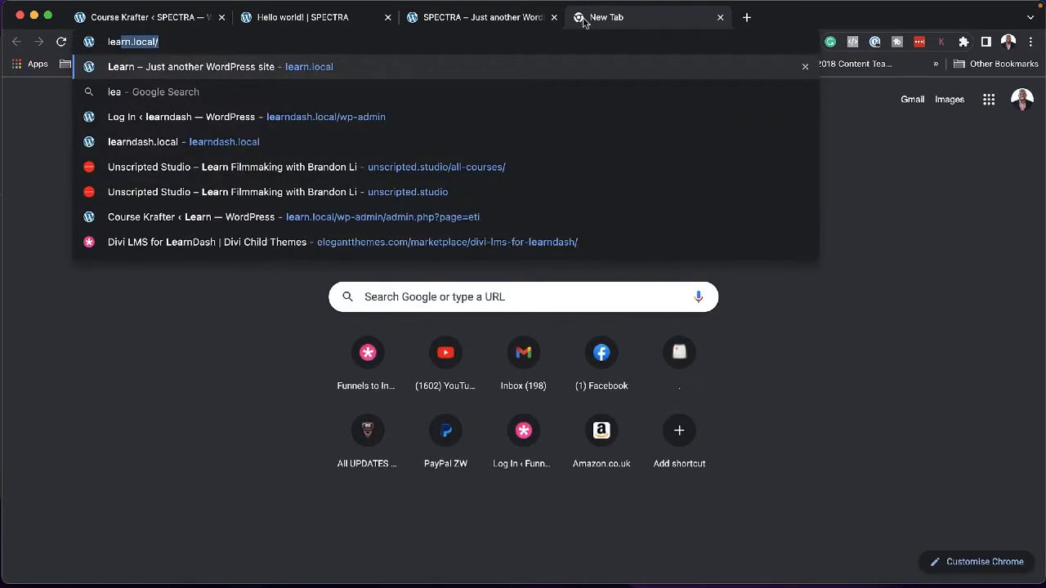
type("ndash.com")
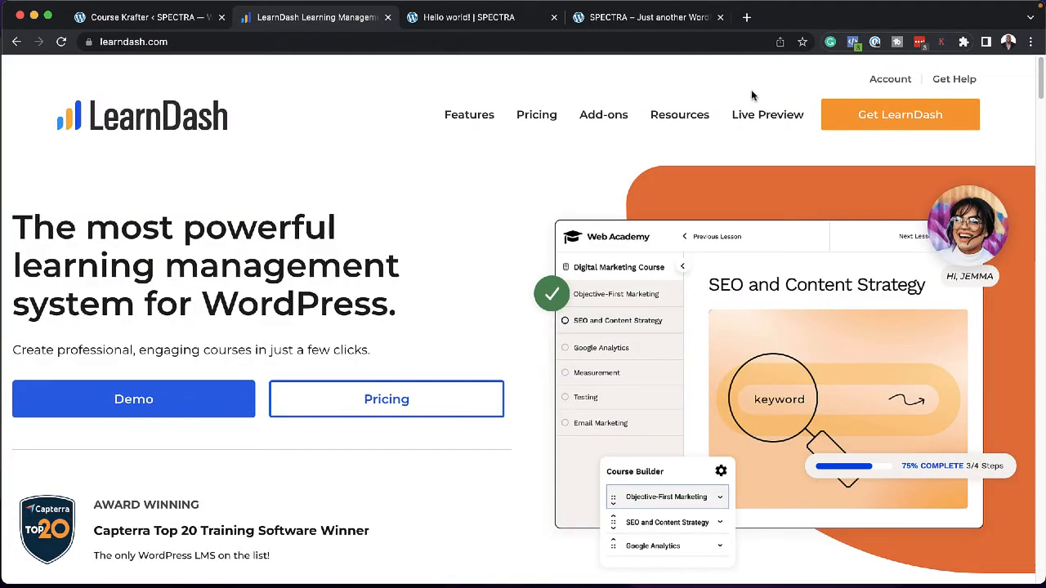
left_click(893, 79)
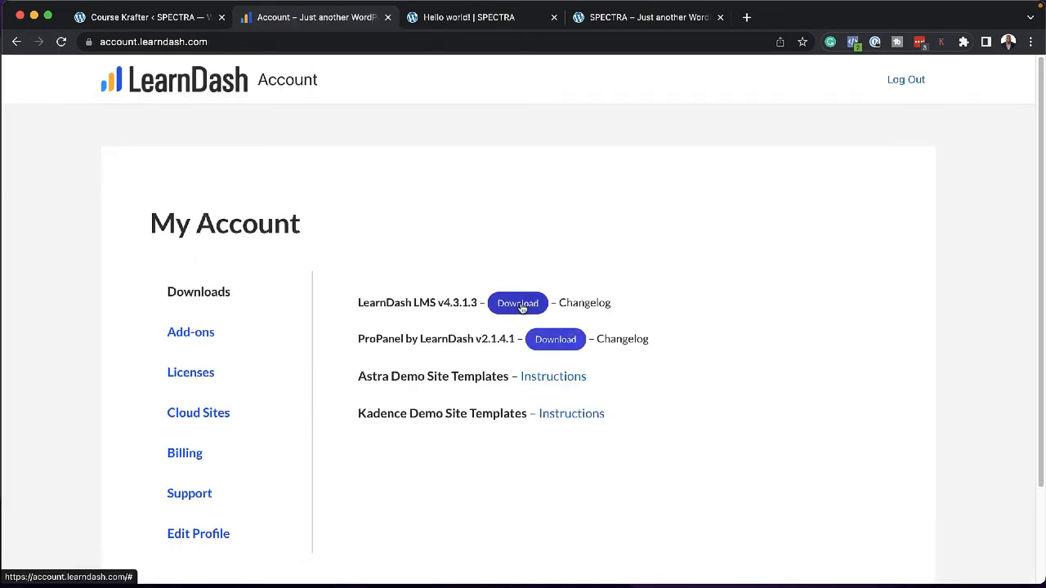
left_click(520, 306)
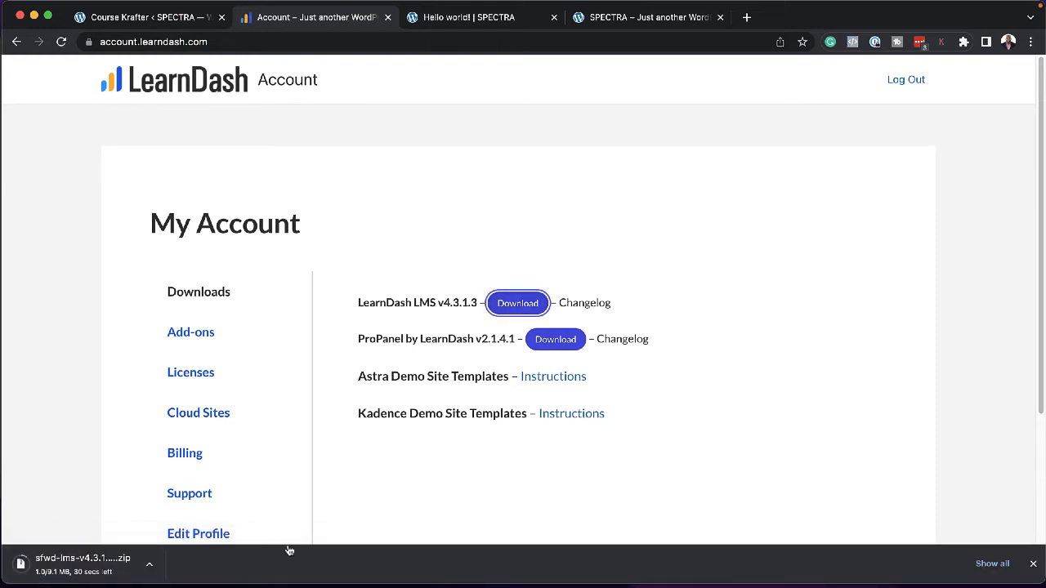
- Copy the license key of the LearnDash 1-site product from the account's licenses and close the account page
left_click(211, 374)
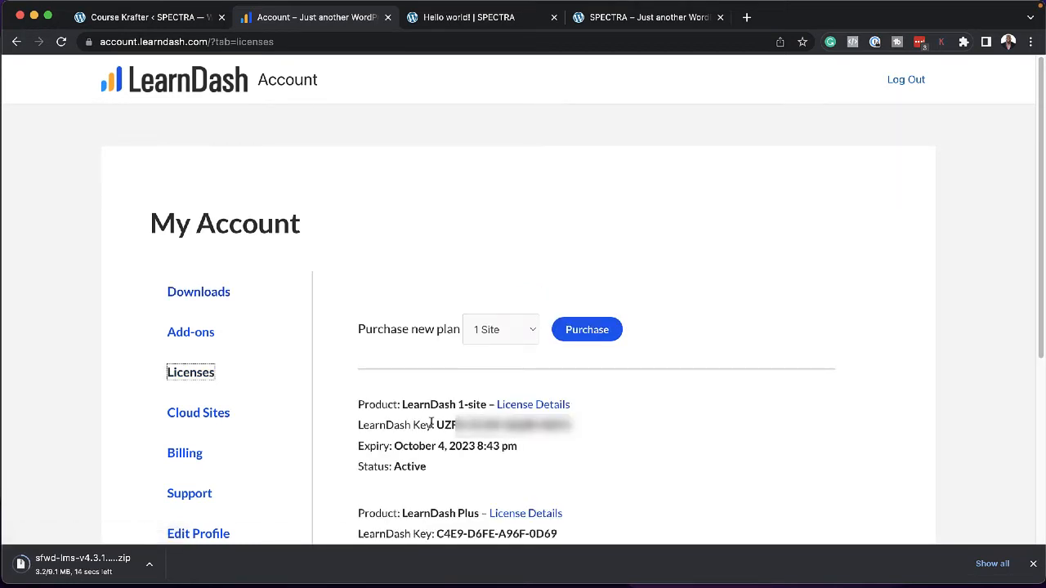
left_click_drag(437, 425, 583, 429)
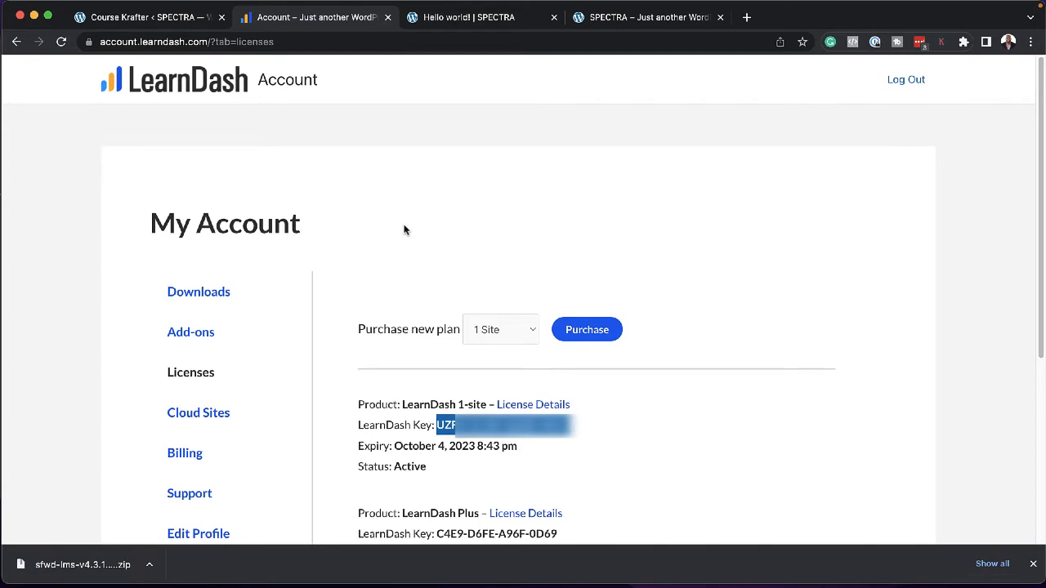
left_click(387, 16)
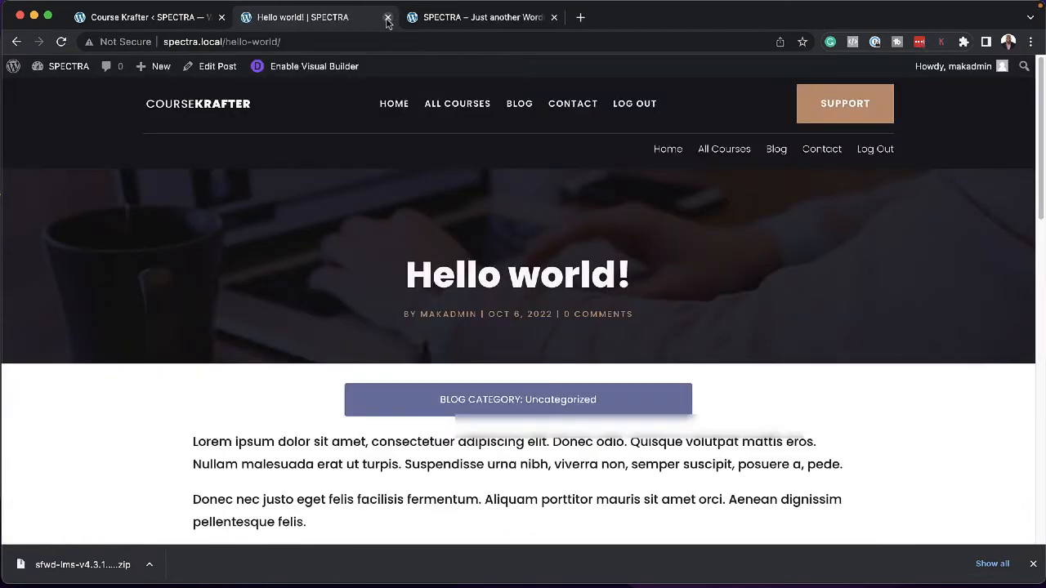
- Upload the downloaded sfwd-lms-v4.3.1.3 (2).zip as a new plugin in the WordPress admin, then install and activate it
left_click(145, 23)
mouse_move(101, 318)
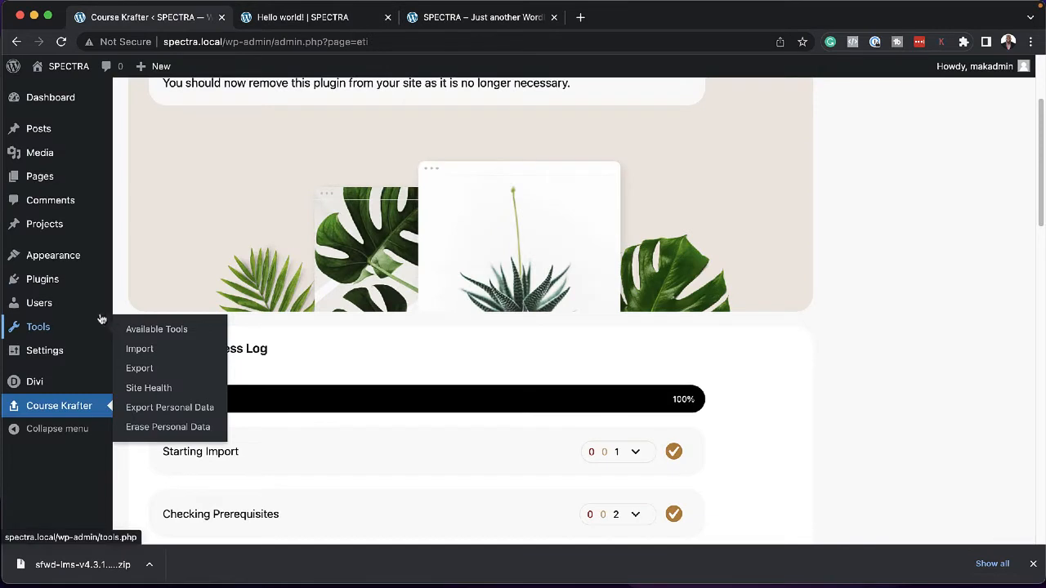
left_click(45, 284)
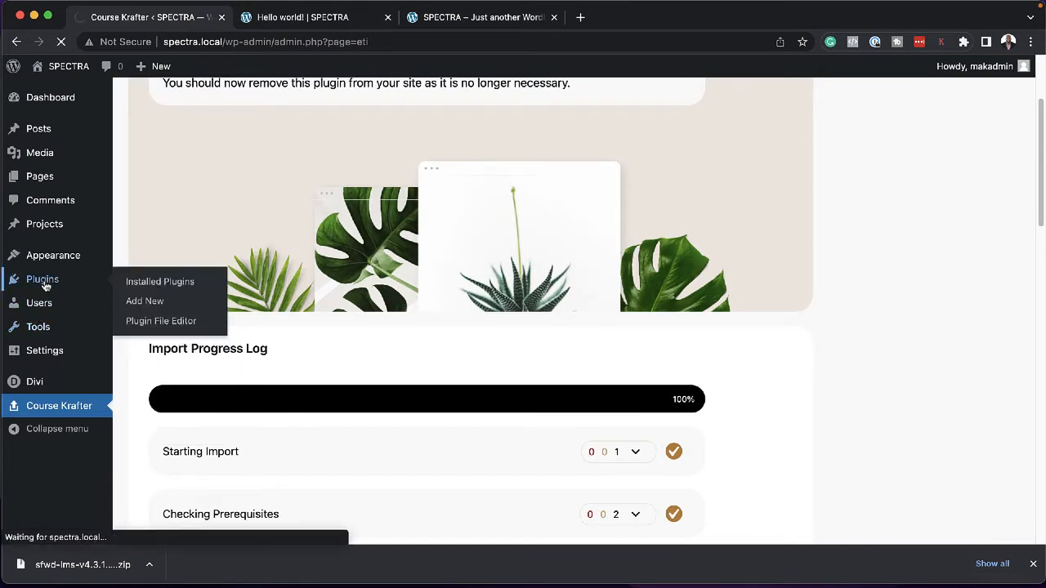
left_click(211, 101)
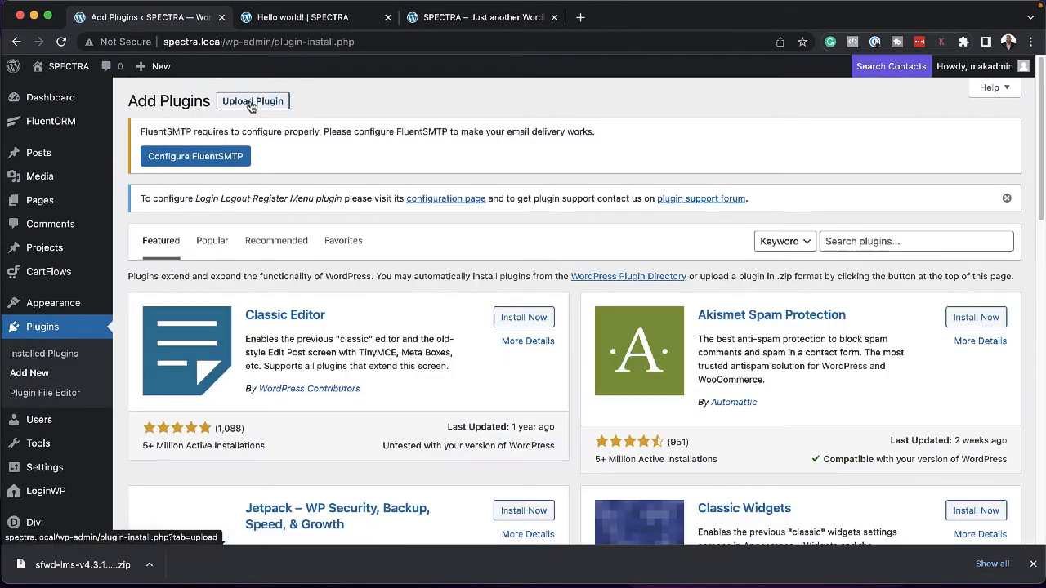
left_click(251, 106)
left_click_drag(21, 566, 557, 339)
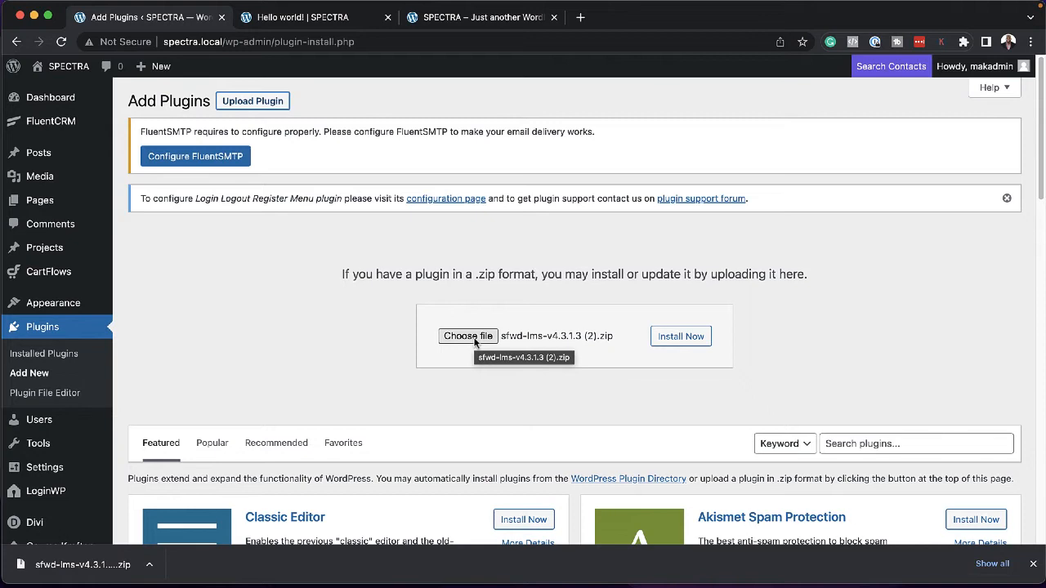
left_click(680, 342)
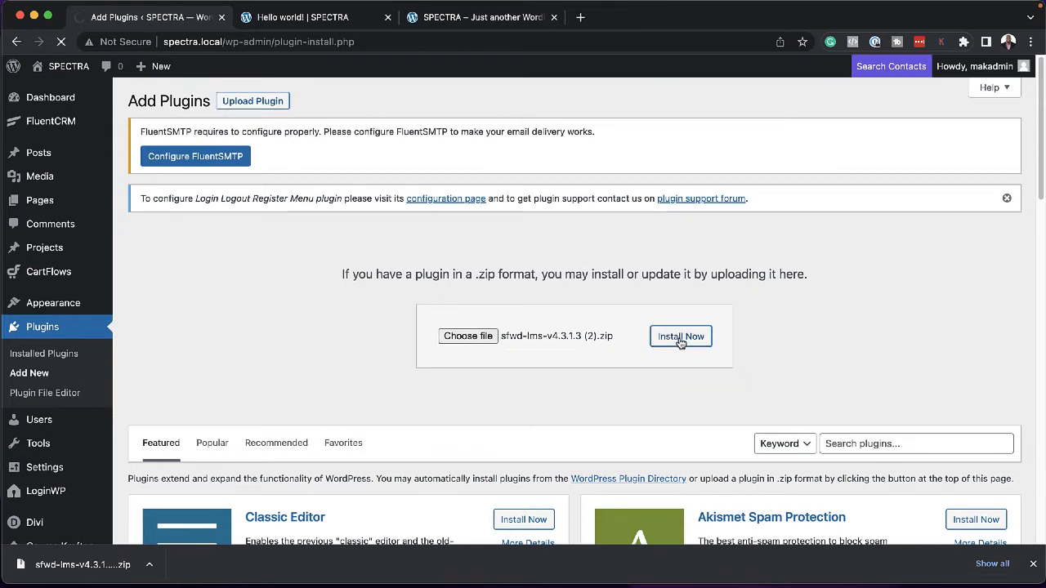
left_click(175, 335)
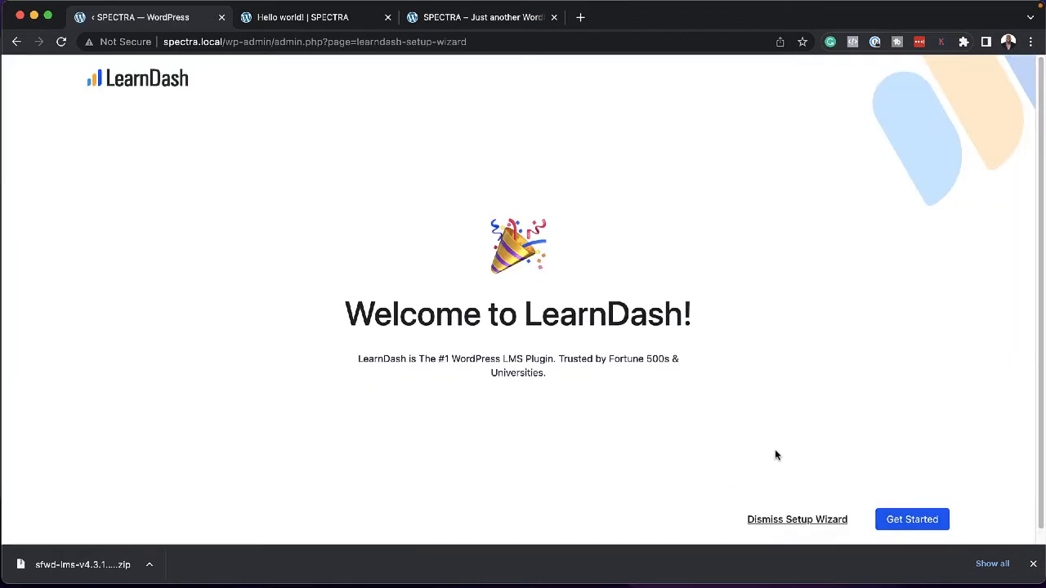
- Dismiss the LearnDash setup wizard and the first-time mini-Bootcamp notice, and open the LMS License settings
left_click(795, 522)
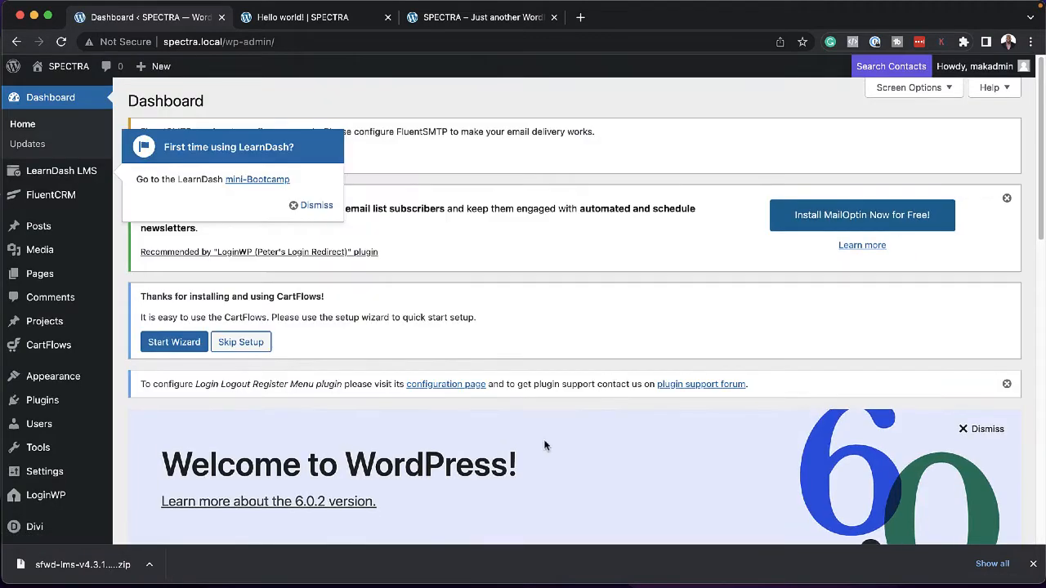
left_click(295, 206)
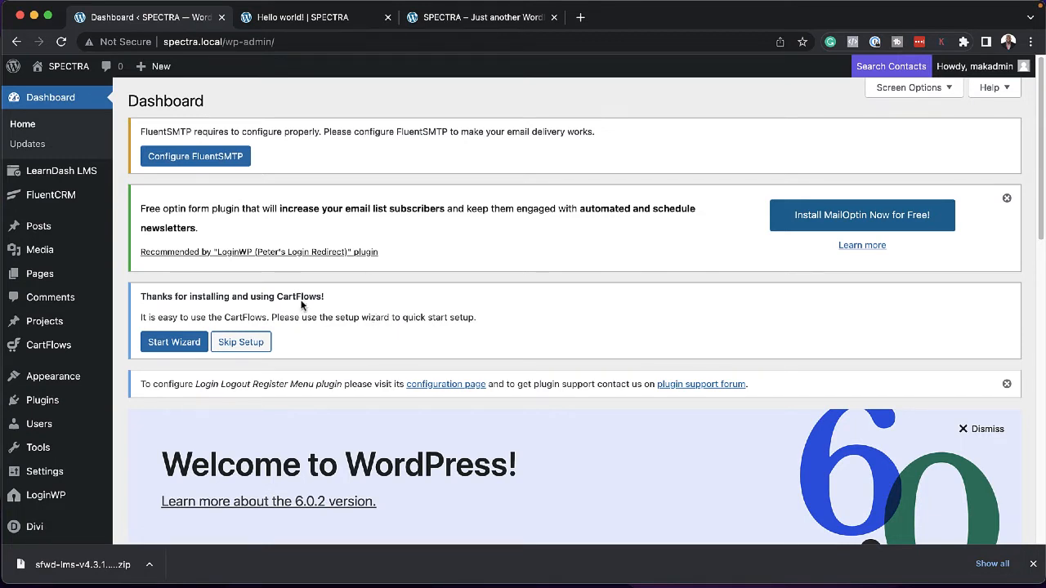
mouse_move(64, 177)
left_click(154, 403)
left_click(422, 135)
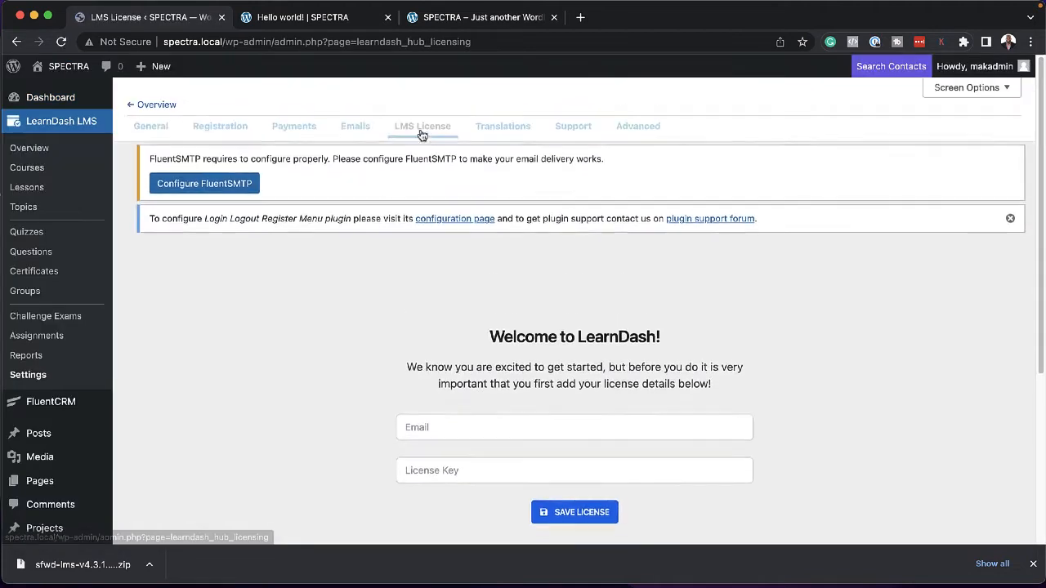
- Enter the account e-mail and the LearnDash license key in the LMS License settings and save the license
left_click(441, 437)
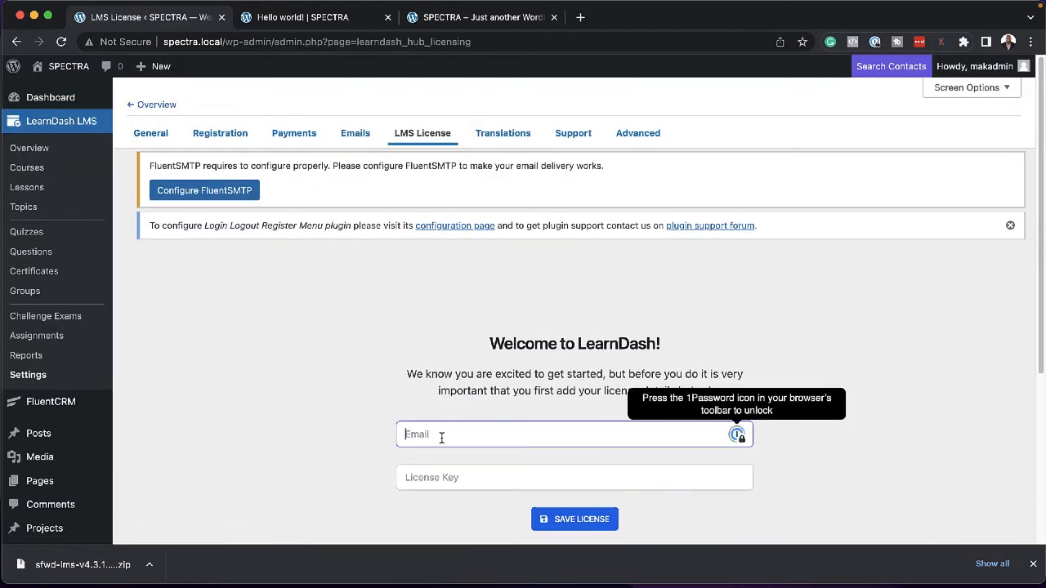
key("ctrl+v")
left_click(440, 477)
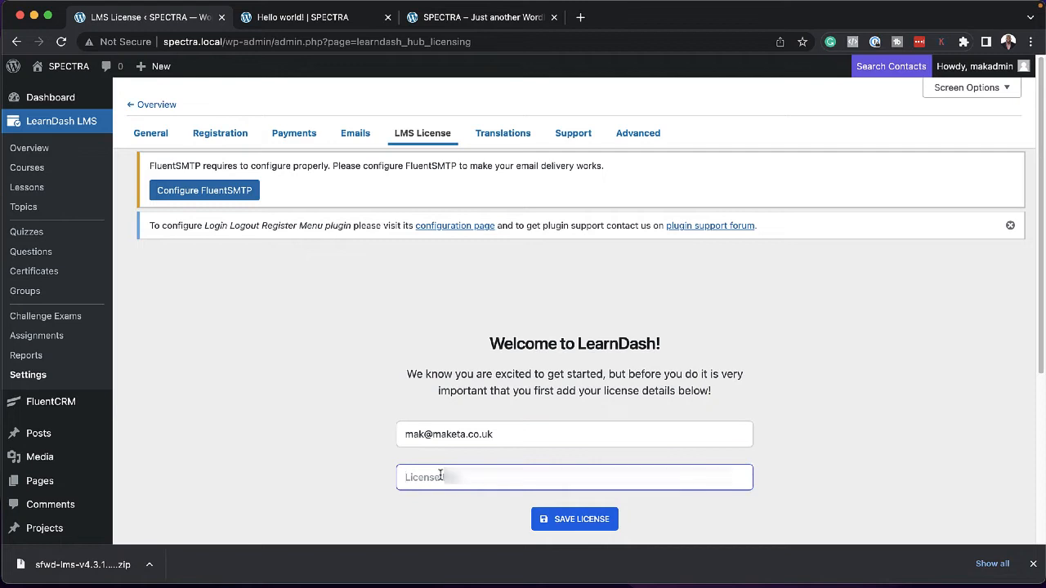
key("ctrl+v")
left_click(562, 522)
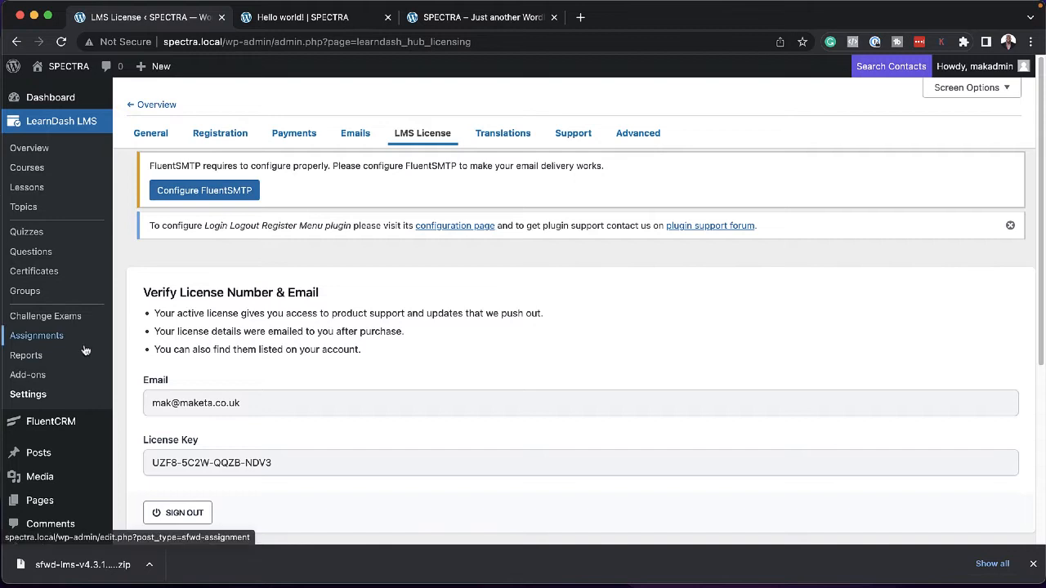
- Open the LearnDash add-ons list and mark LearnDash Course Grid and WooCommerce for LearnDash
left_click(42, 381)
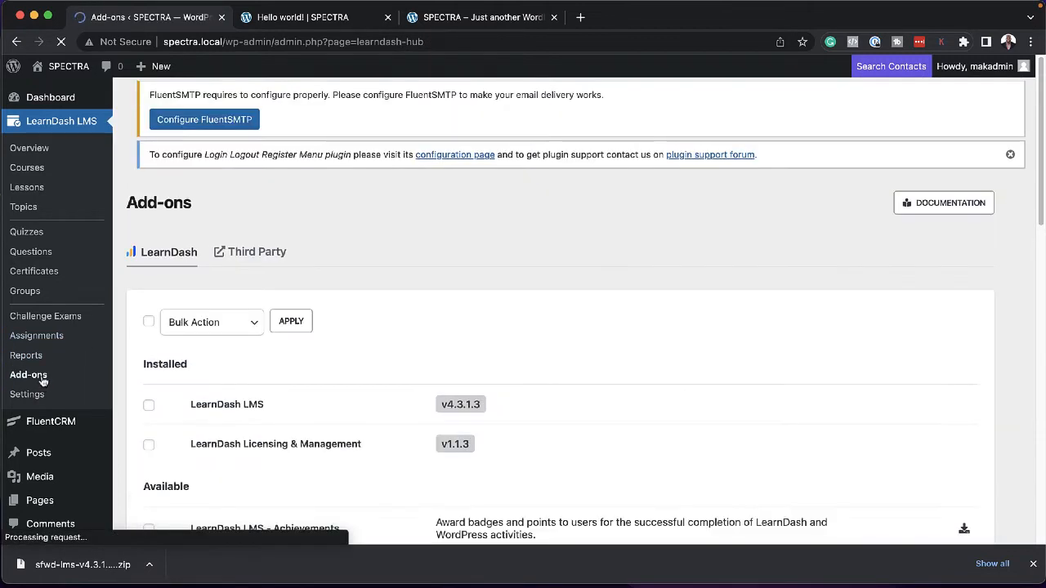
scroll(327, 388, "down", 2)
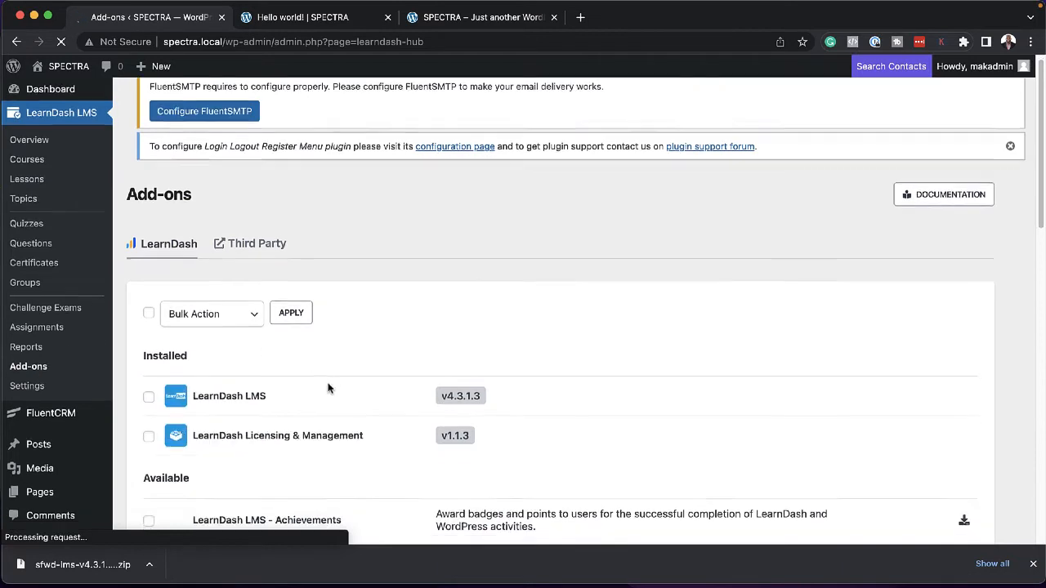
scroll(330, 388, "down", 4)
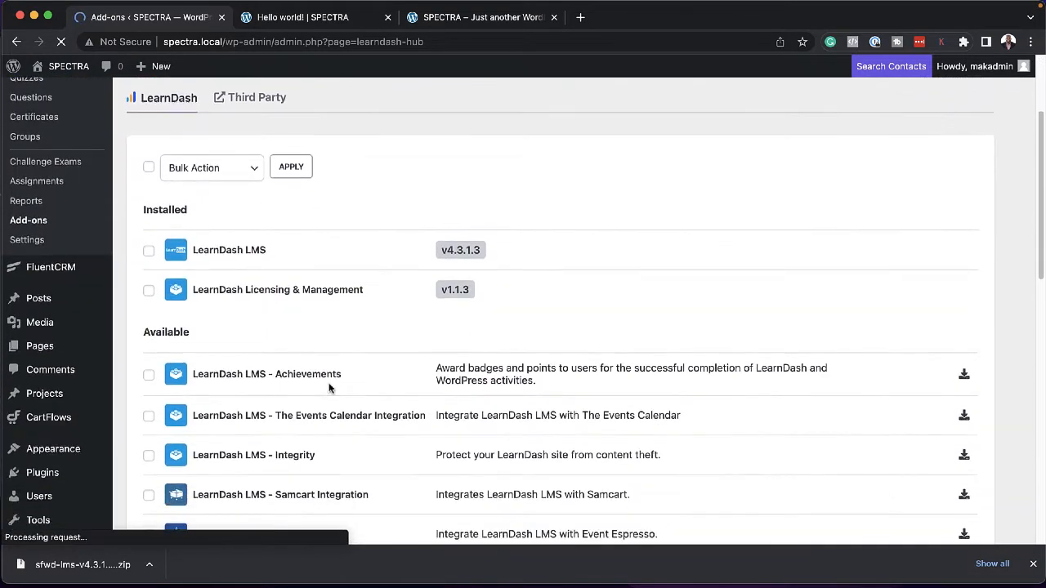
scroll(329, 387, "down", 2)
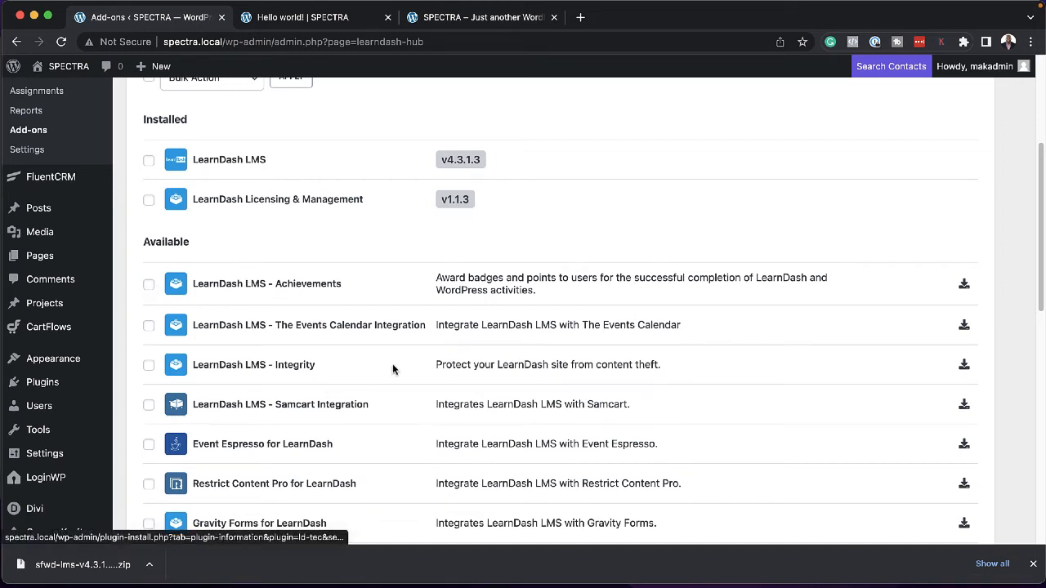
scroll(392, 372, "down", 2)
scroll(392, 378, "down", 5)
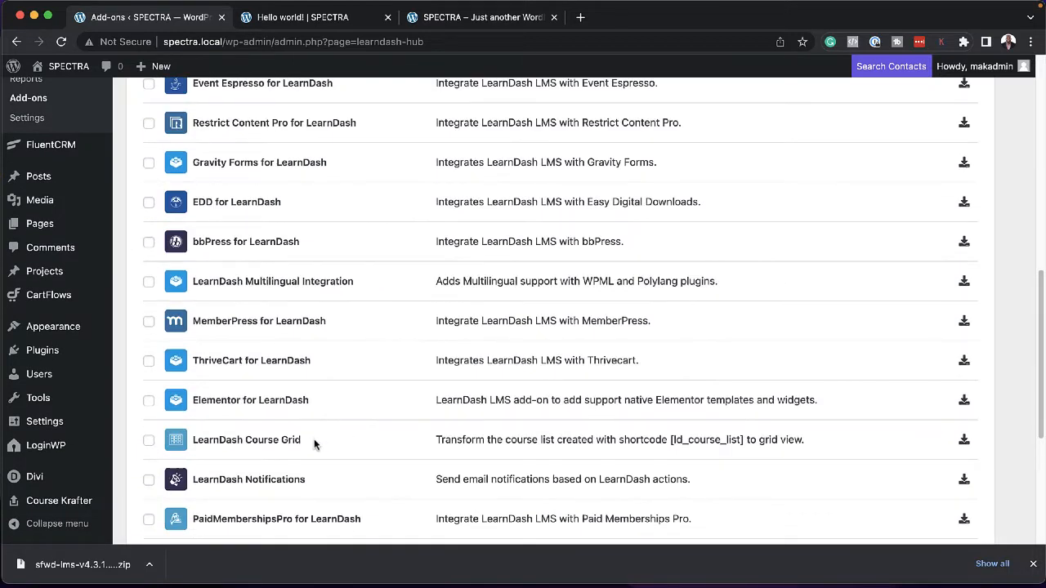
left_click(148, 440)
scroll(352, 426, "down", 1)
scroll(353, 426, "down", 1)
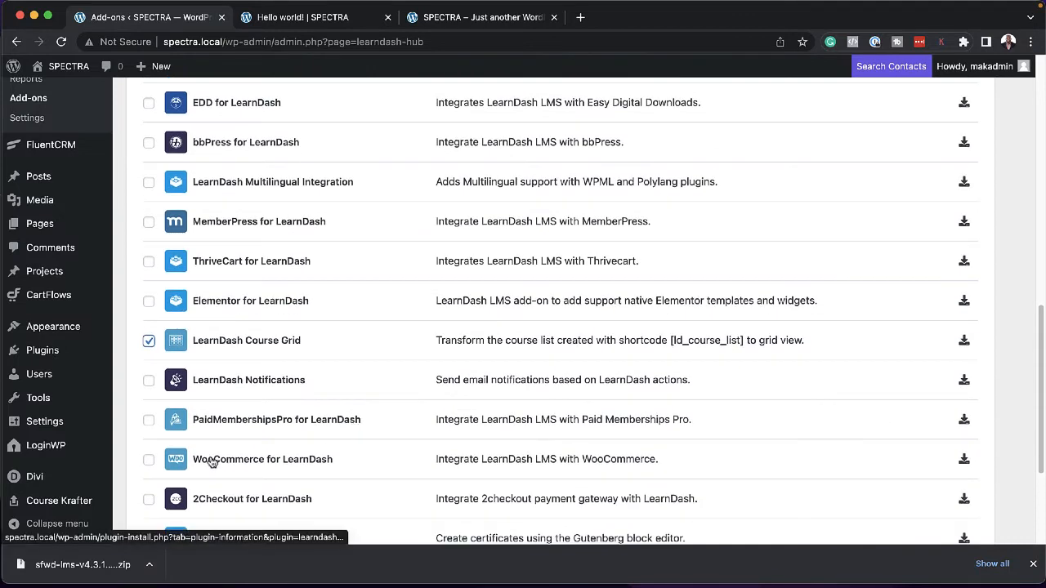
left_click(148, 460)
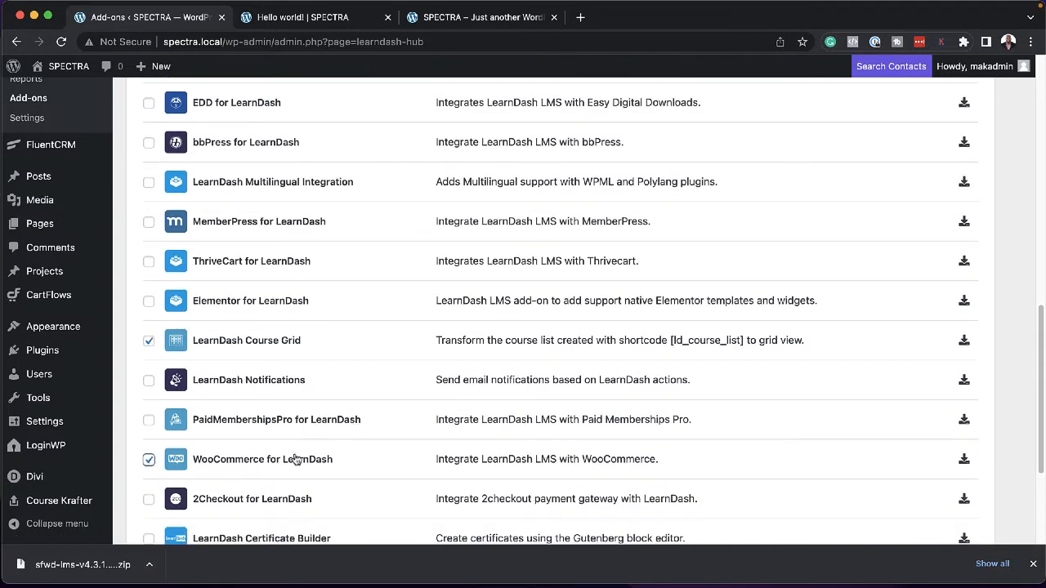
- Install the WooCommerce for LearnDash and LearnDash Course Grid add-ons
left_click(965, 462)
scroll(844, 440, "down", 2)
scroll(844, 440, "down", 4)
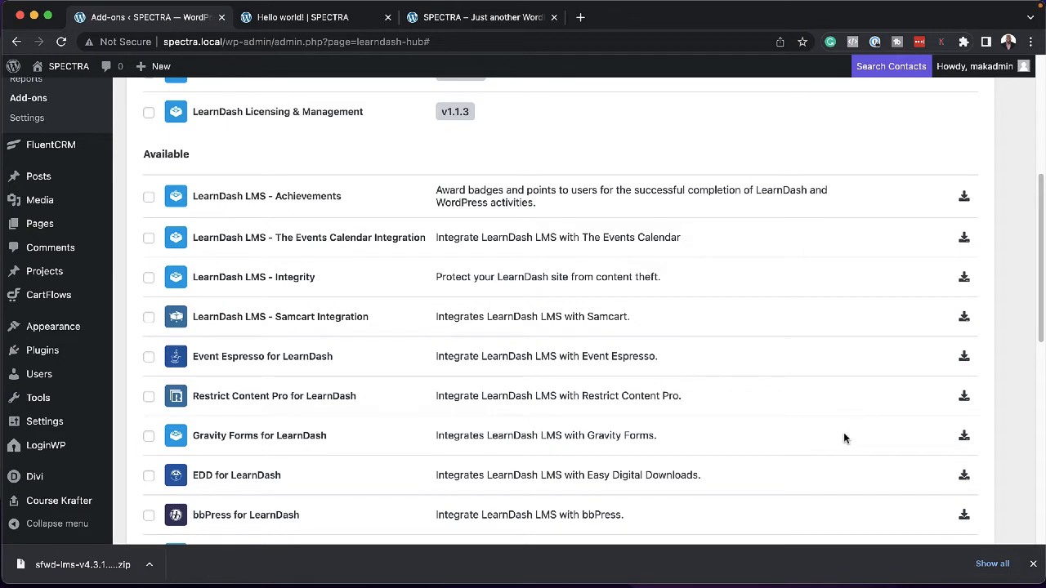
scroll(843, 432, "down", 8)
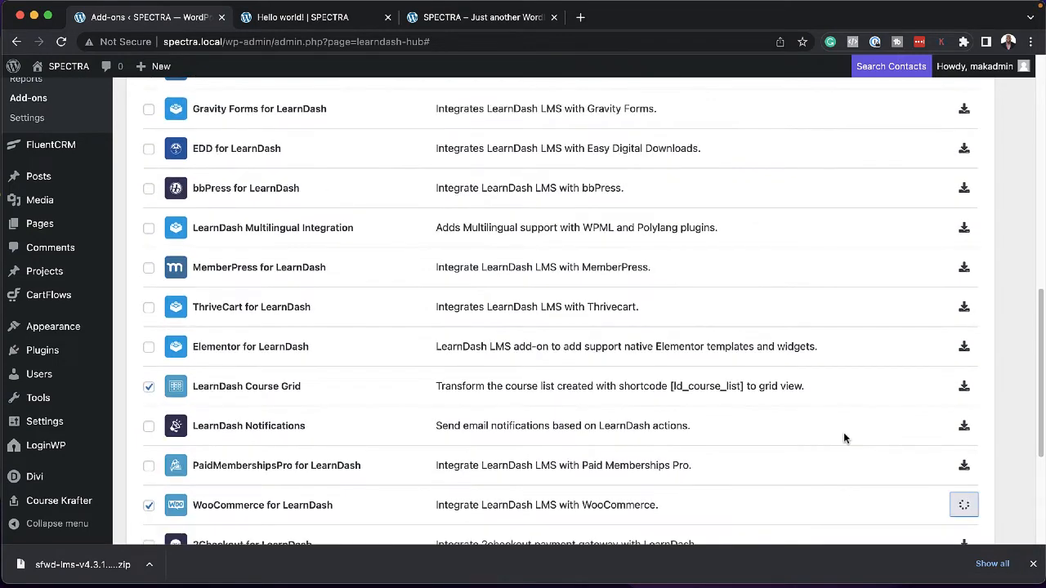
left_click(963, 386)
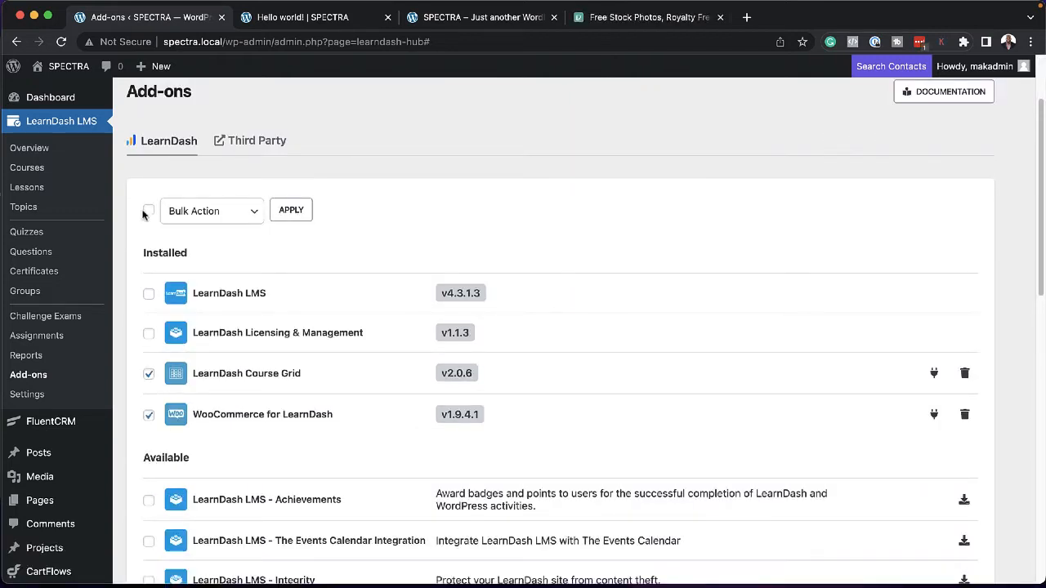
- Switch to the site's Hello world! post and open the home page from the site logo
left_click(302, 21)
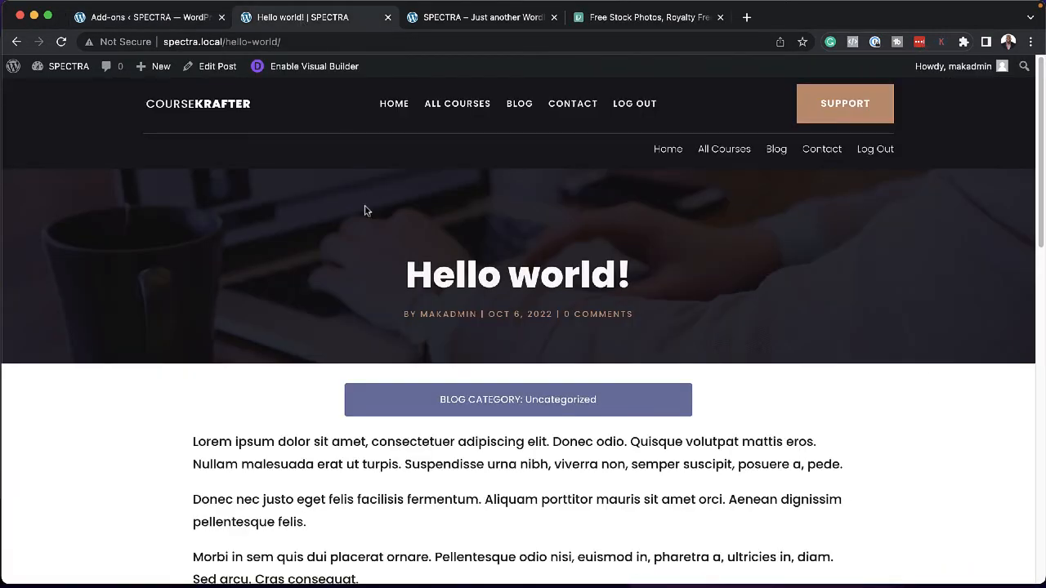
left_click(240, 107)
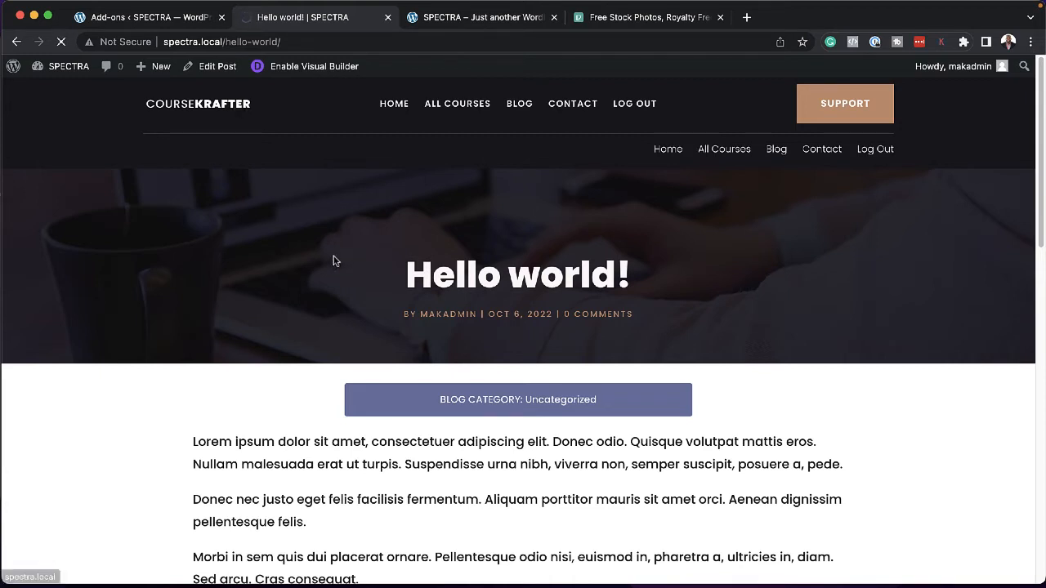
- Search Pixabay for gardening photos and download the vegetables basket image as a 1920×1313 JPG
left_click(612, 25)
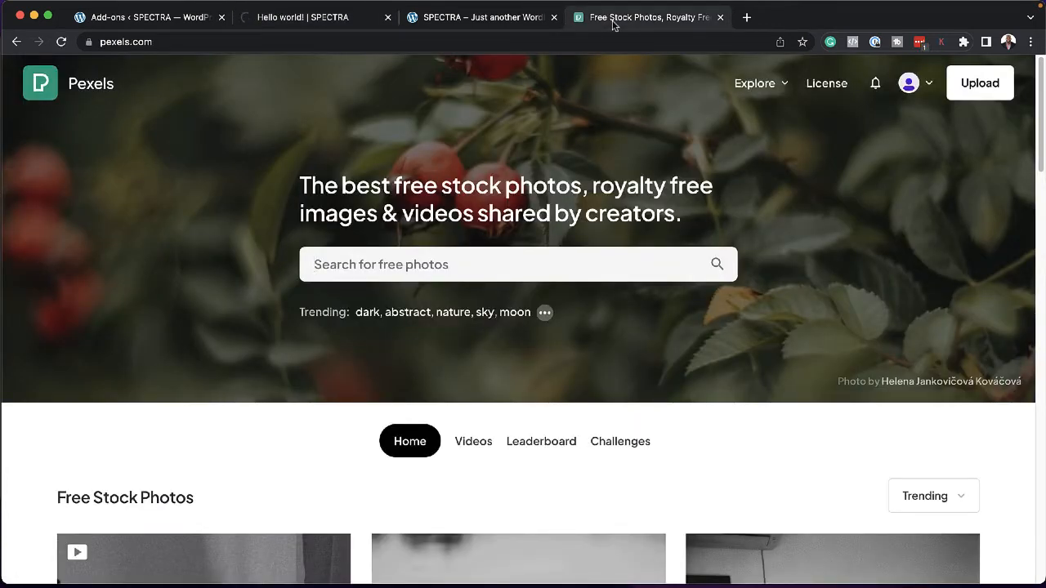
type("garde")
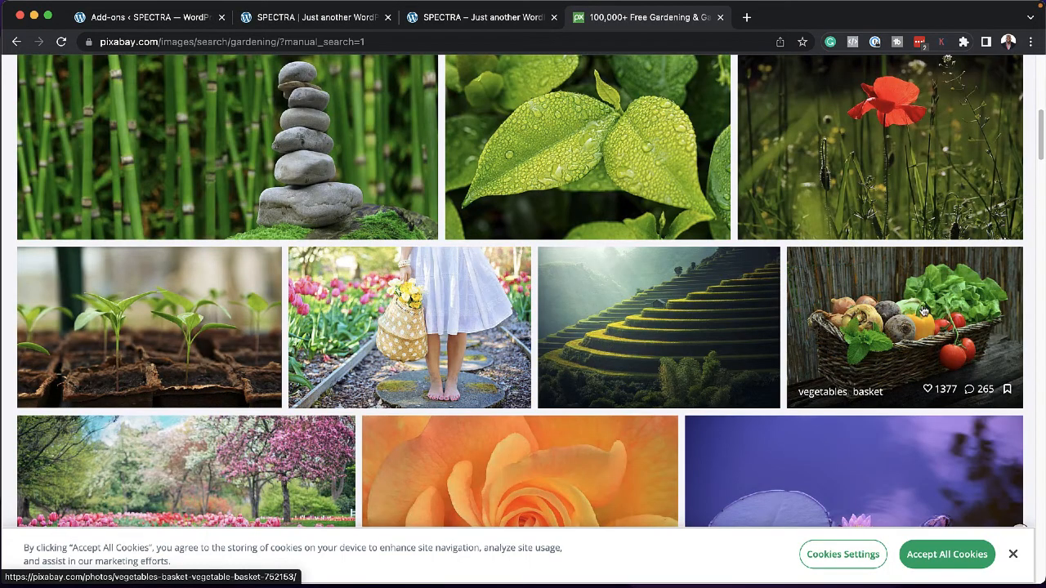
left_click(924, 310)
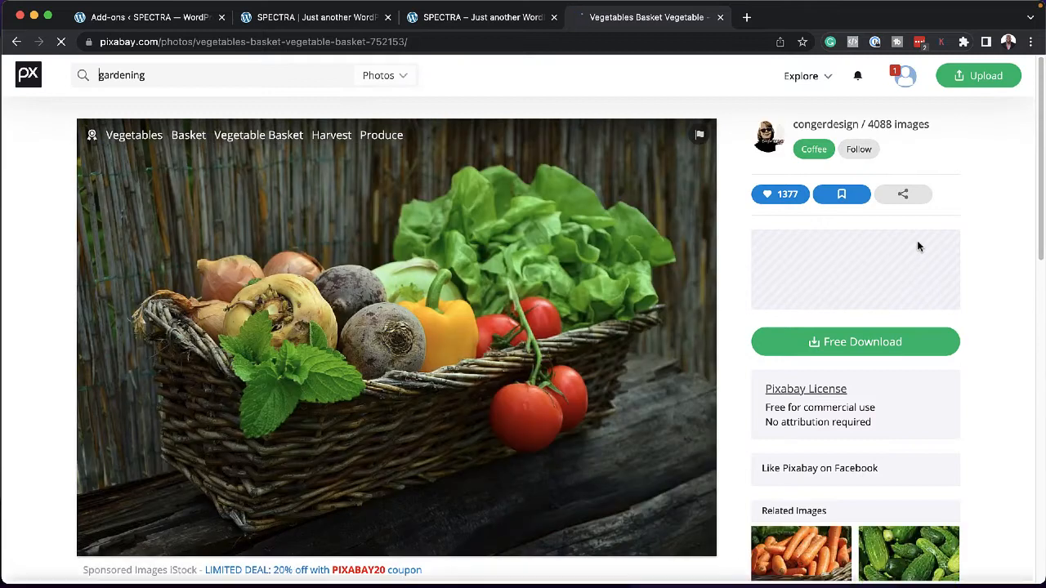
left_click(896, 343)
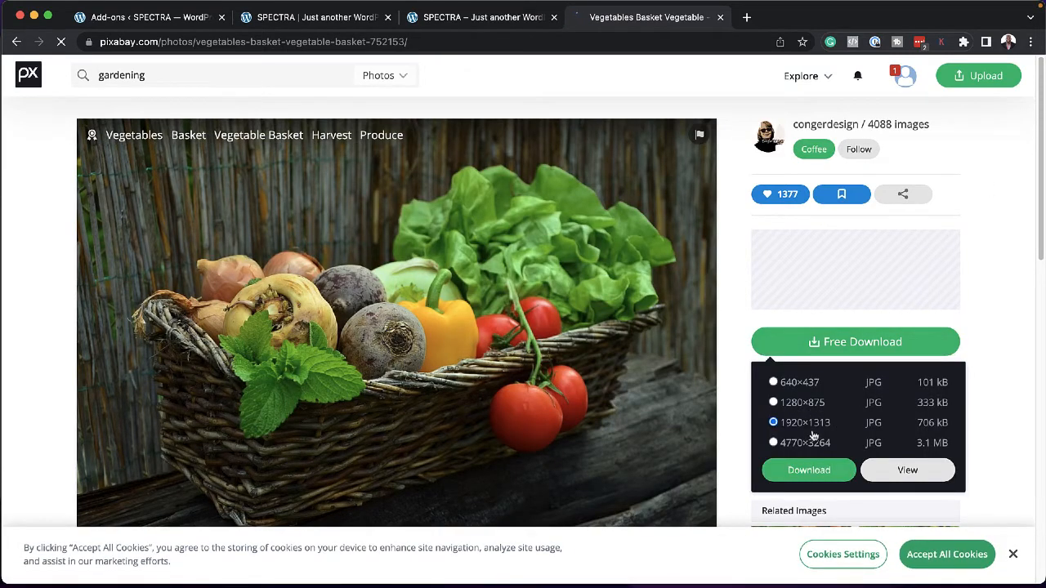
left_click(824, 471)
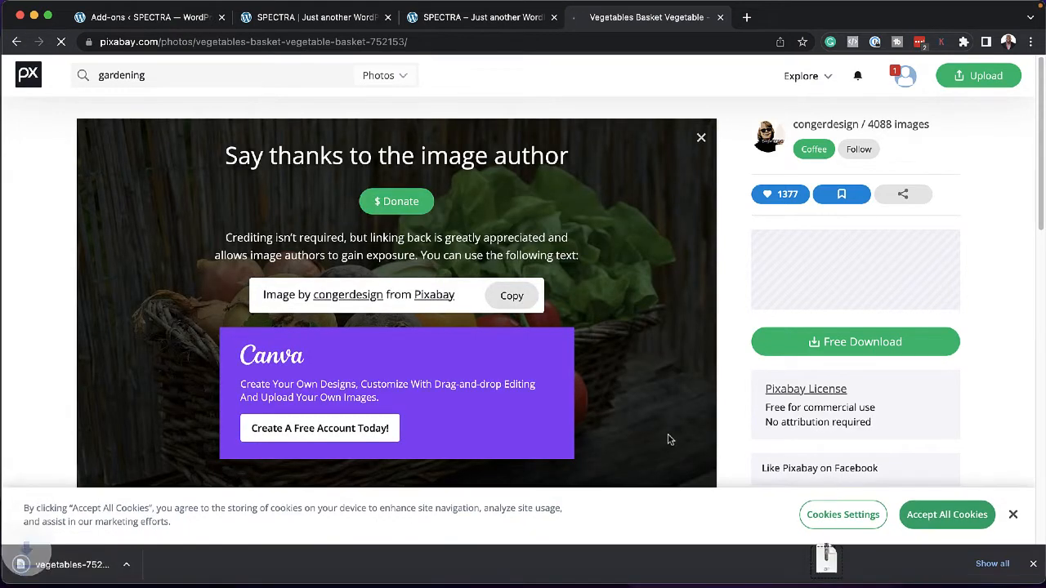
- Open the site's home page in the Divi Visual Builder and remove the hero section's background image
left_click(173, 24)
left_click(269, 18)
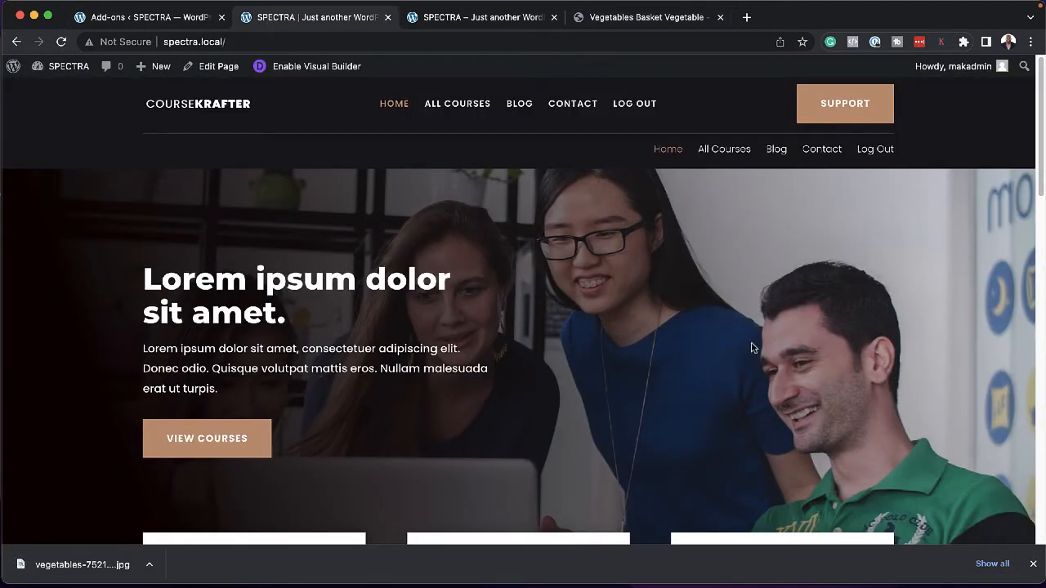
left_click(316, 72)
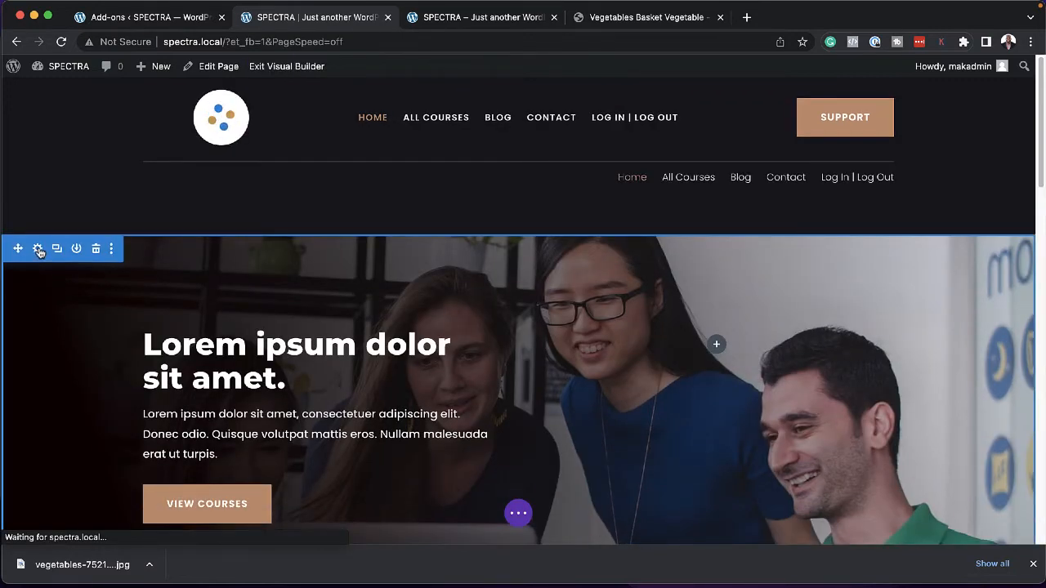
left_click(36, 220)
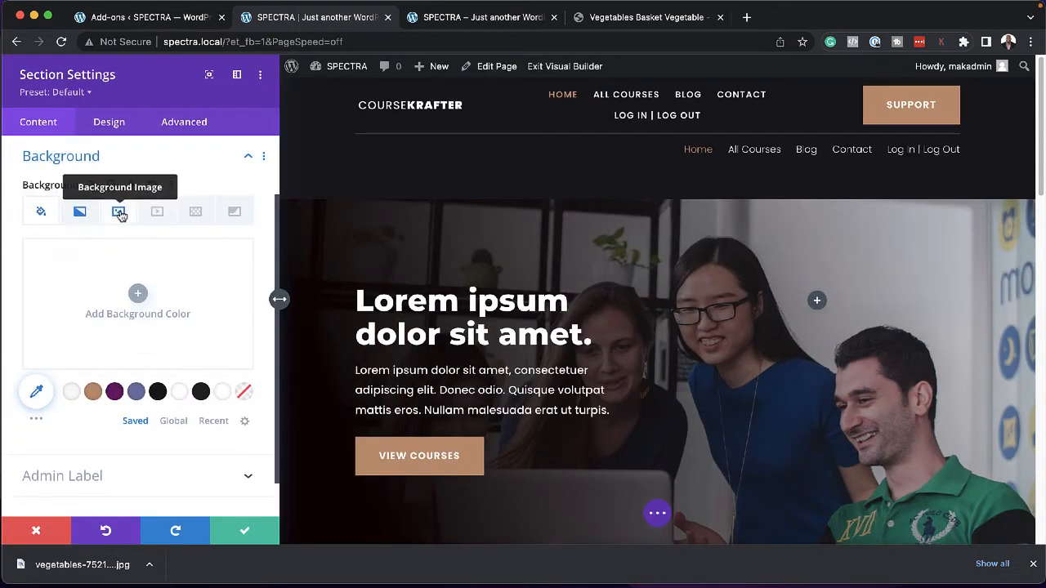
left_click(119, 213)
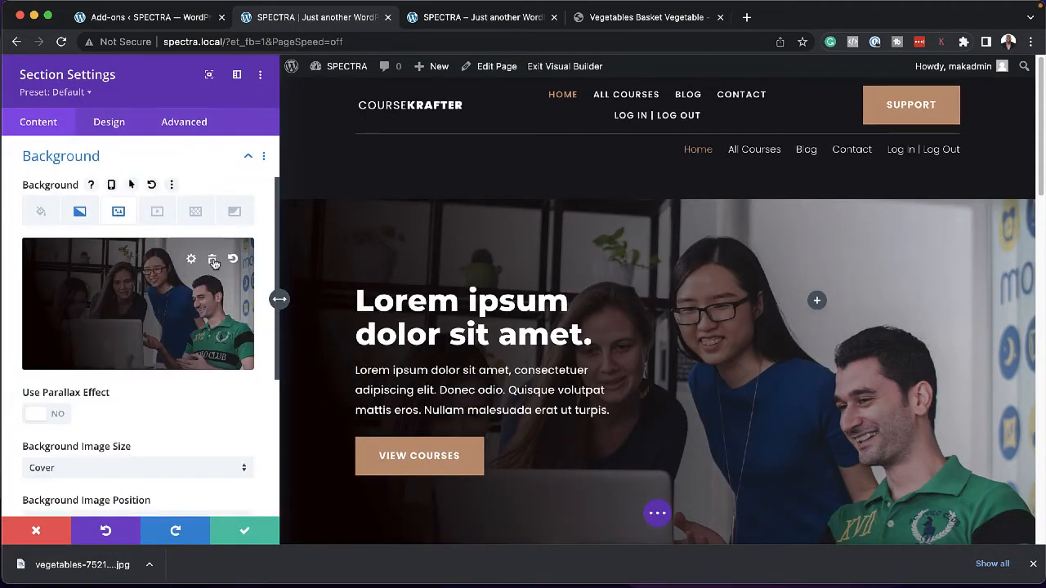
left_click(213, 260)
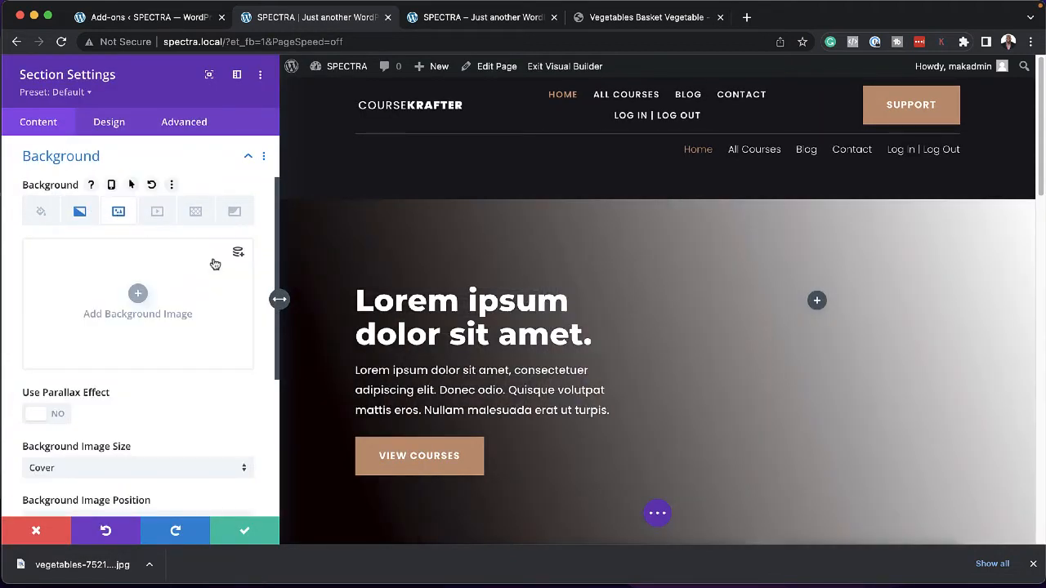
- Upload vegetables-752153_1920.jpg as the hero section's background image, save the section settings and close the downloads bar
left_click(138, 296)
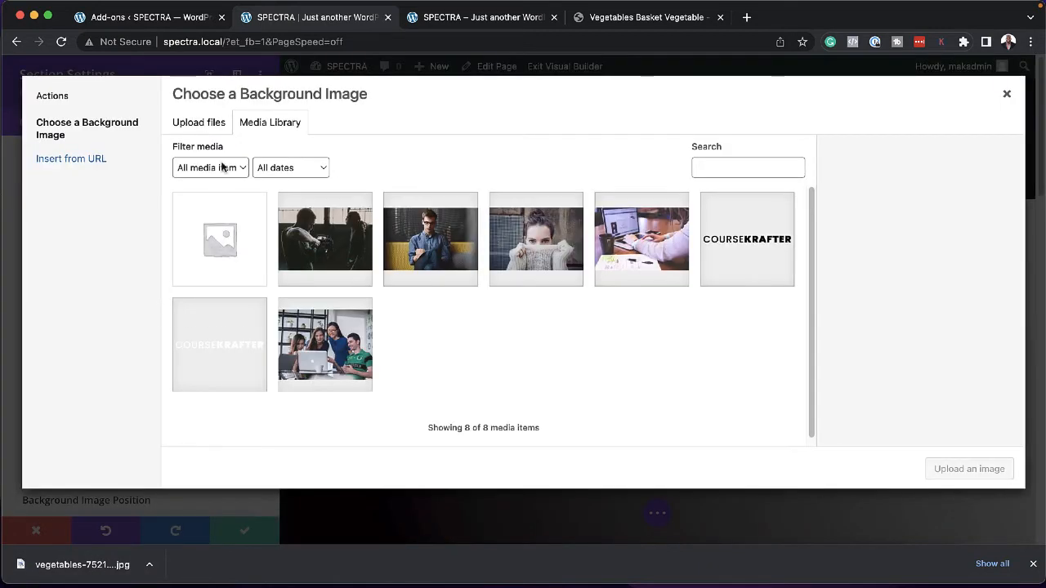
left_click(211, 127)
left_click(607, 323)
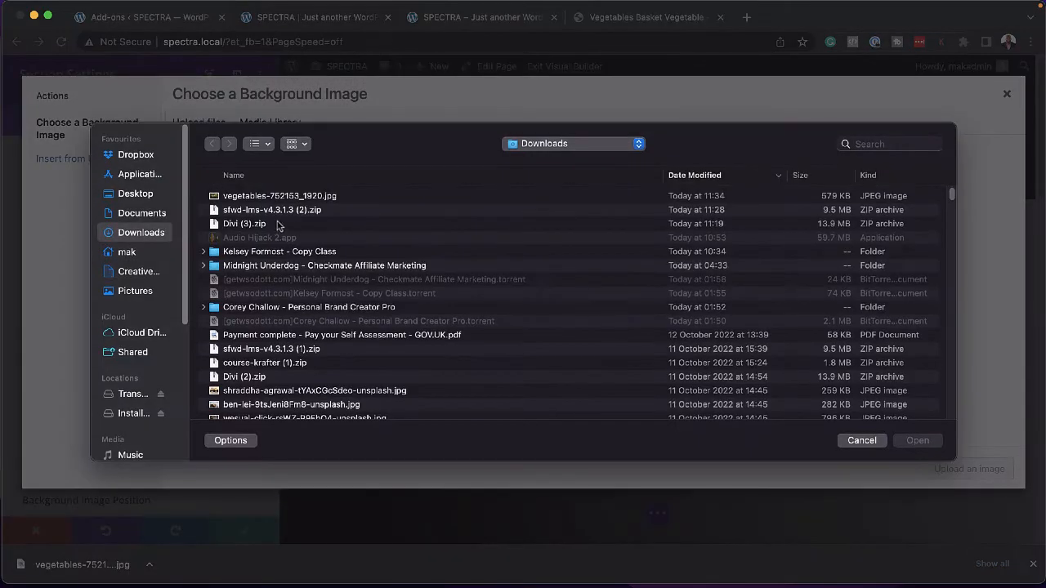
left_click(272, 198)
double_click(272, 198)
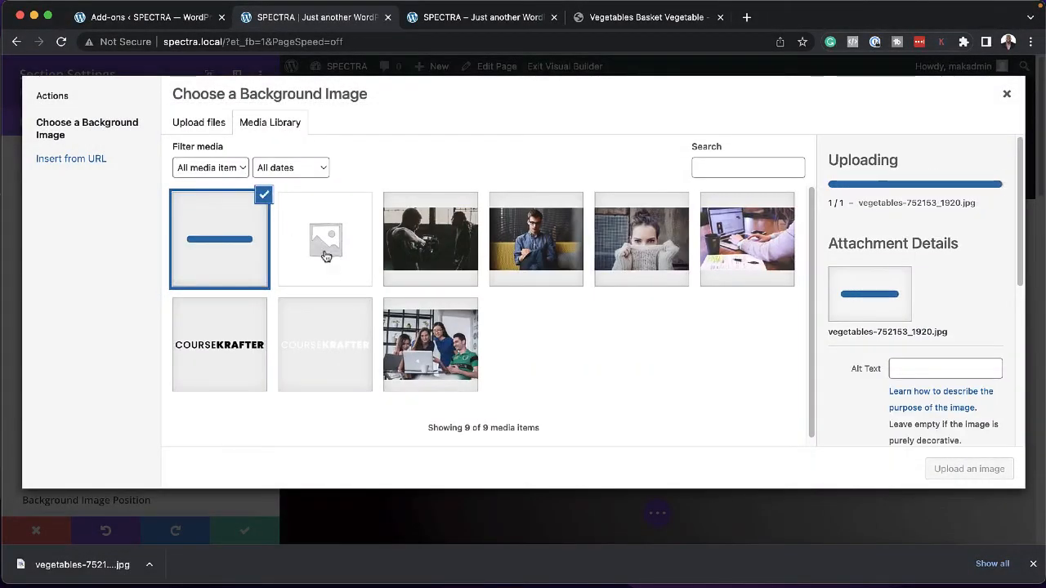
left_click(970, 470)
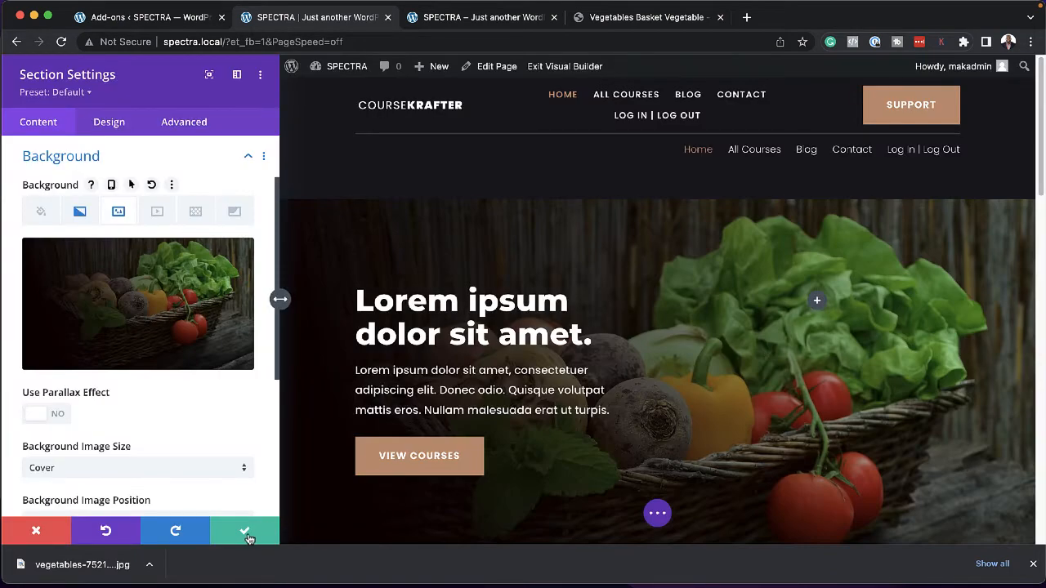
left_click(246, 533)
left_click(1033, 564)
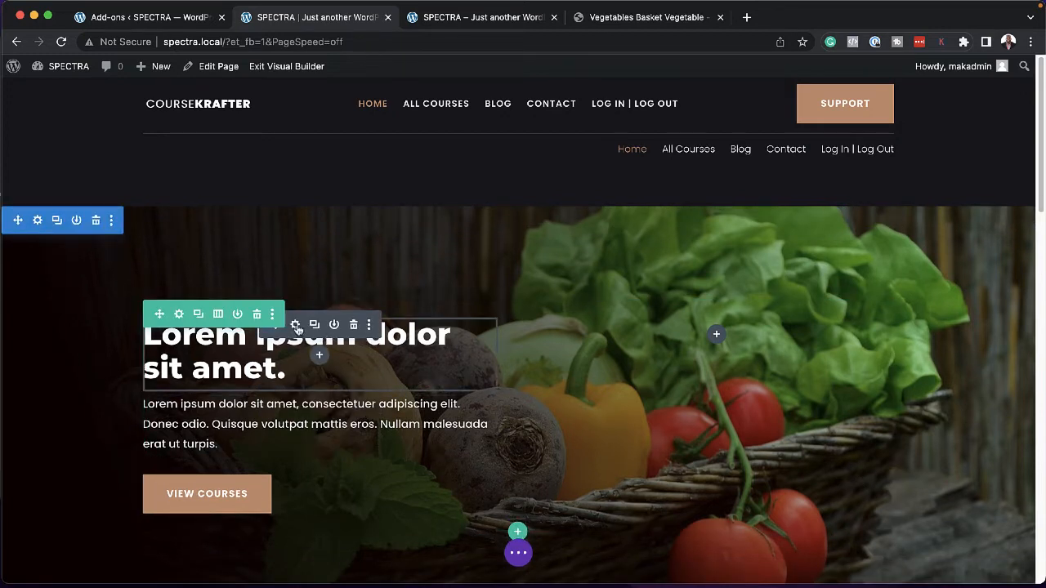
- Change the hero heading text to "Lorem ipsum dolor sit amete." and save the text settings
left_click(296, 324)
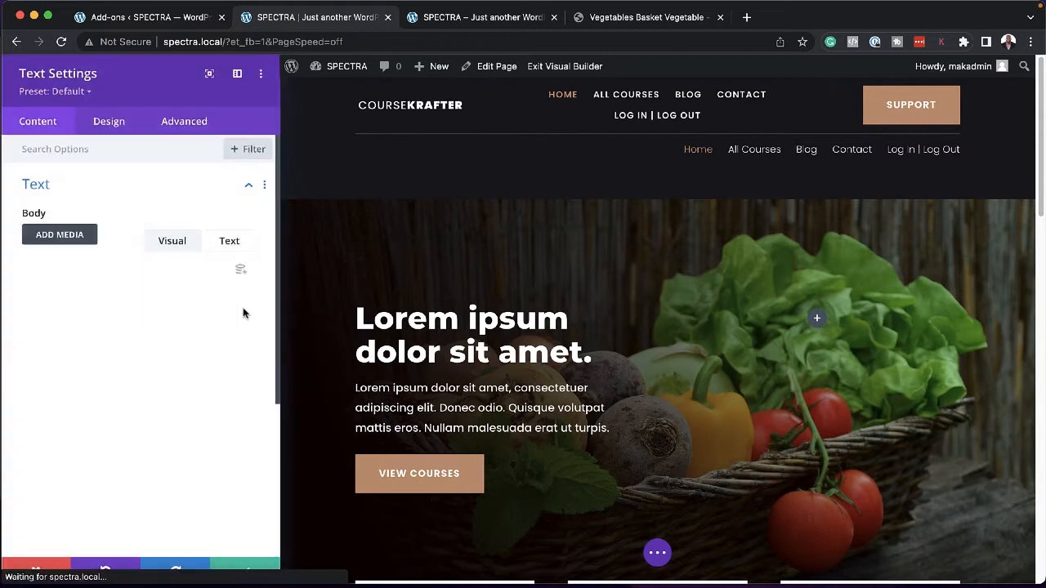
left_click(205, 385)
key("Left")
type("e")
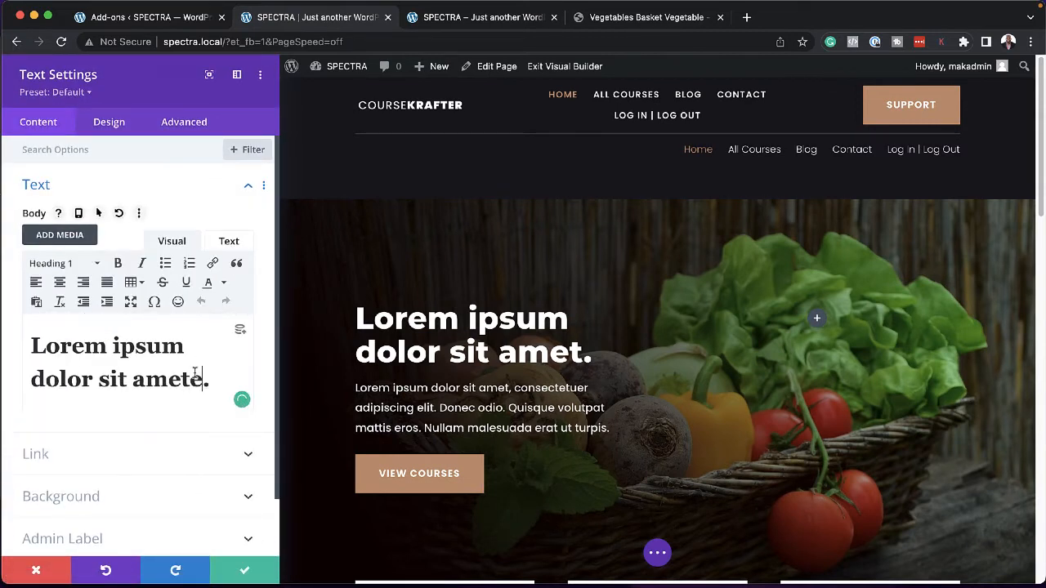
left_click(247, 569)
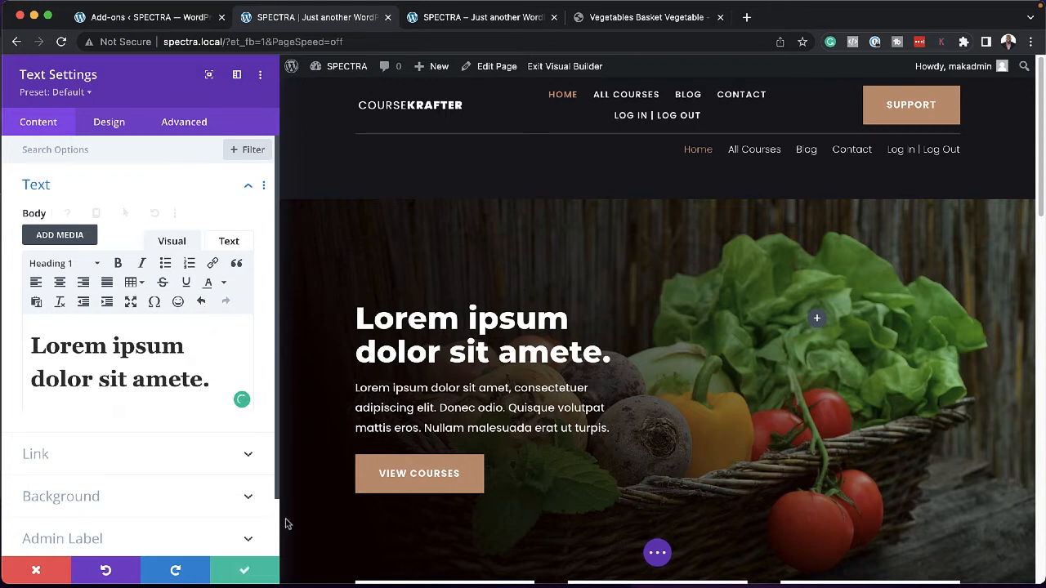
- Look through the home page sections below the hero, down to the customer testimonials
scroll(400, 494, "down", 5)
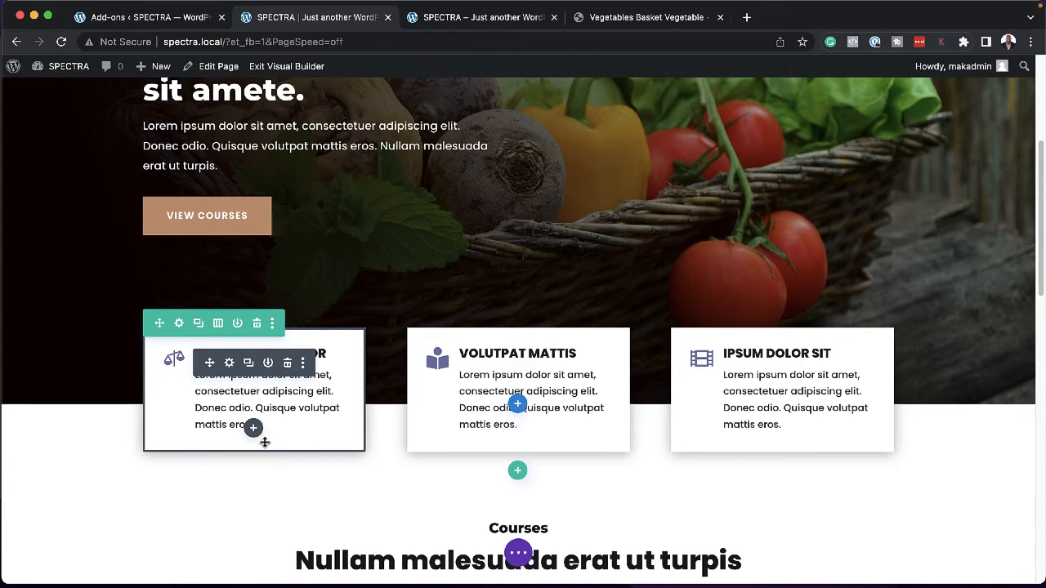
scroll(288, 461, "down", 3)
scroll(287, 461, "down", 10)
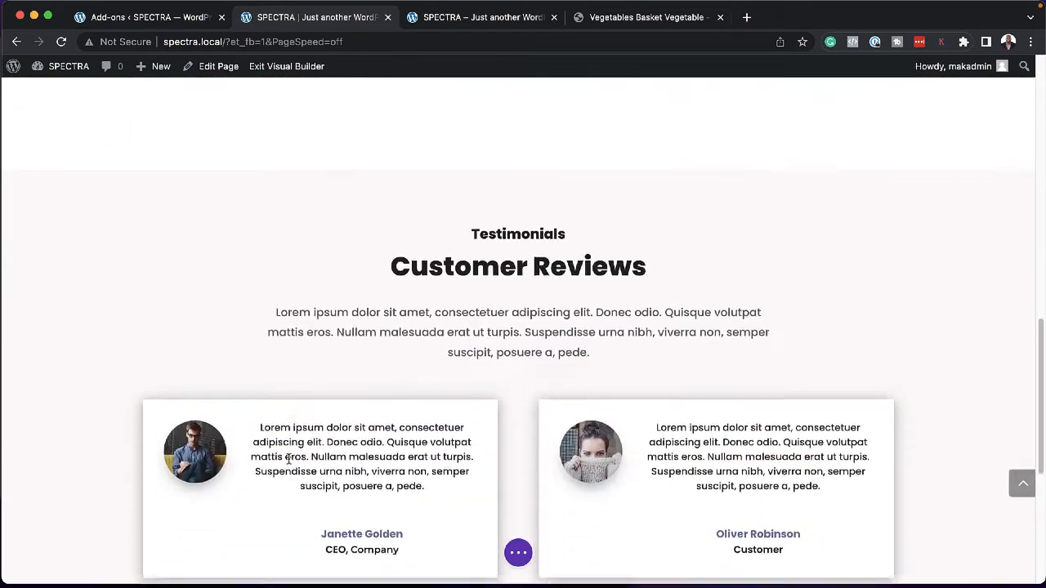
- Save the edited home page in the Visual Builder
scroll(289, 460, "up", 15)
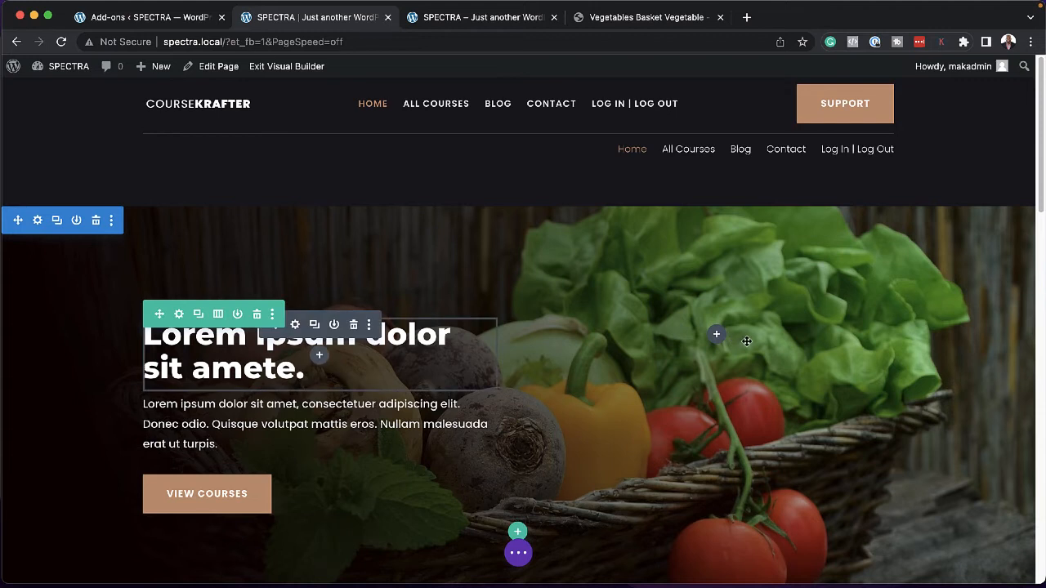
key("super+s")
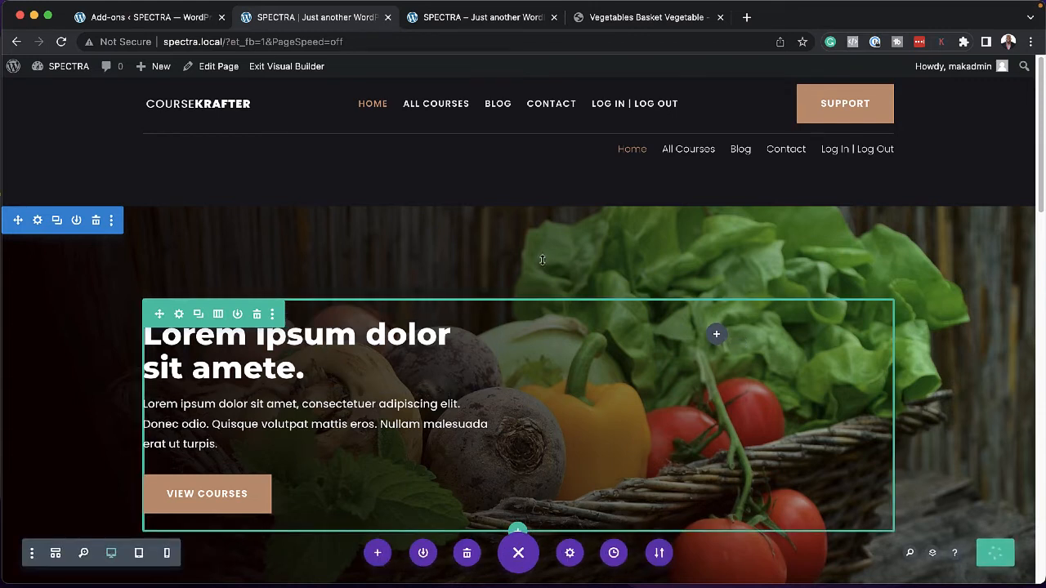
- Return to the WordPress admin and create a new LearnDash course titled "Gardening Basics"
left_click(164, 22)
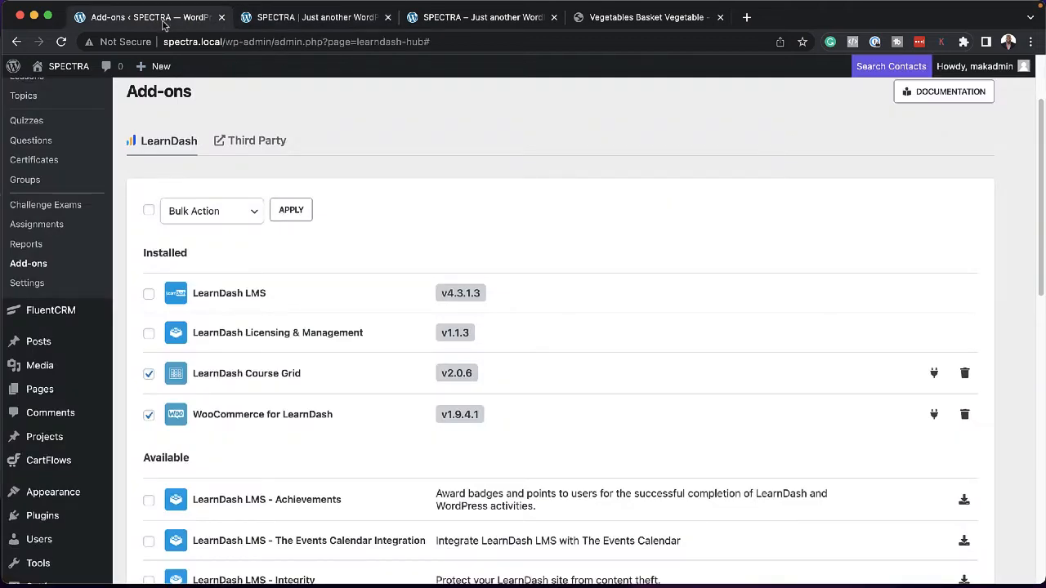
scroll(73, 177, "up", 3)
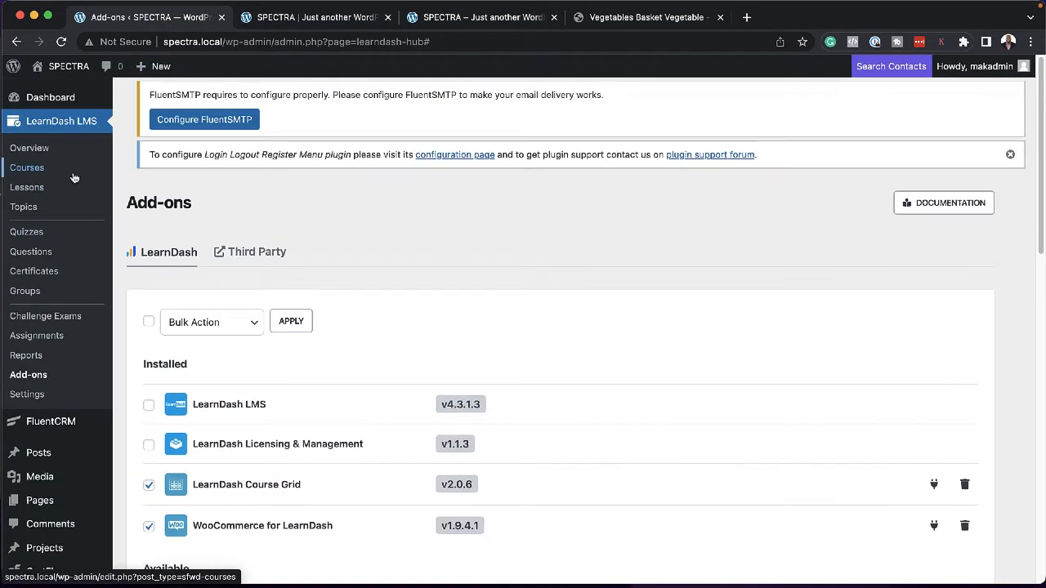
left_click(40, 170)
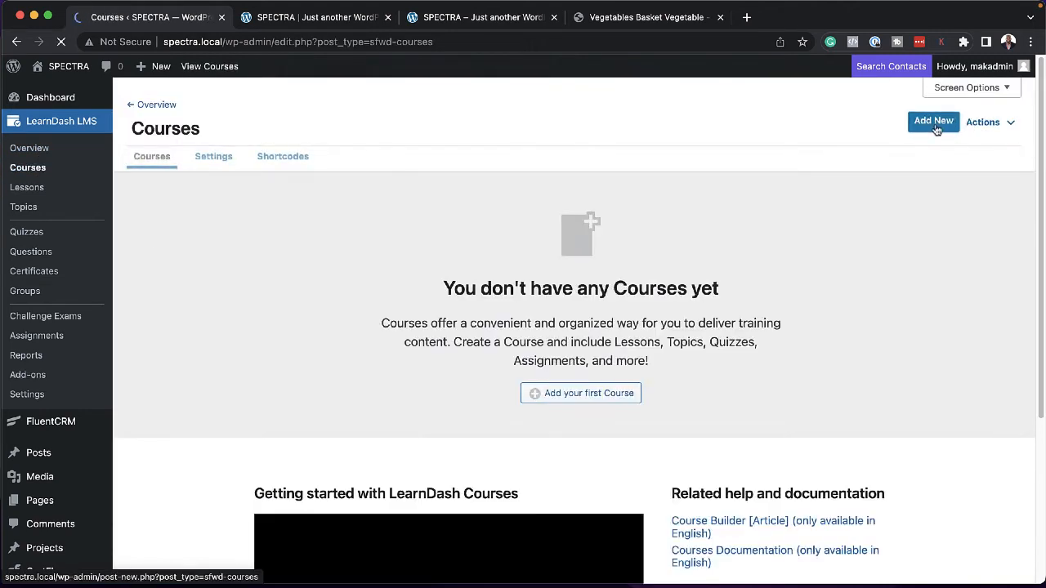
left_click(933, 123)
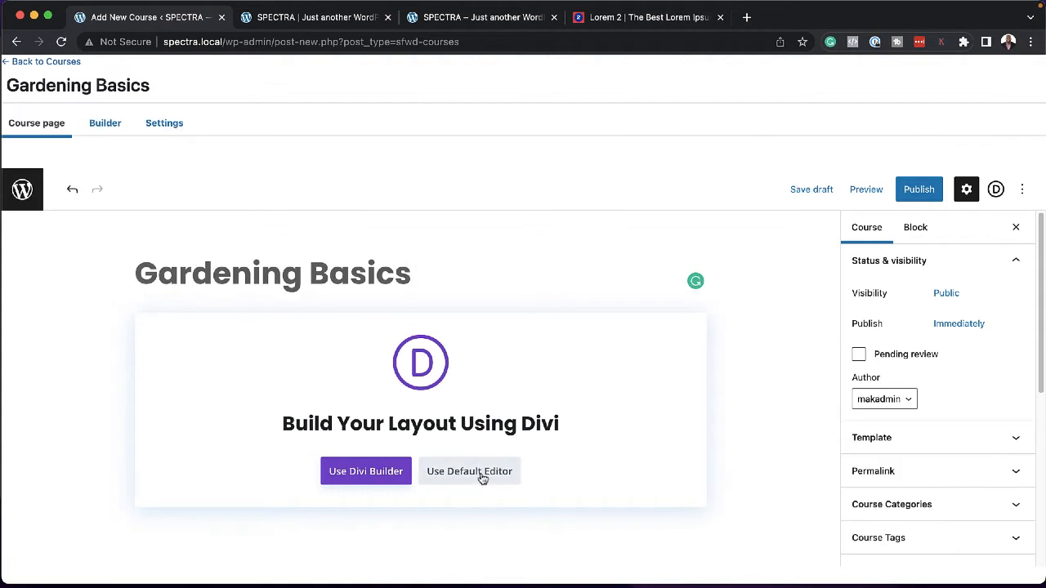
- Use the default editor for the course page and add three lorem ipsum paragraphs as the course content
left_click(482, 478)
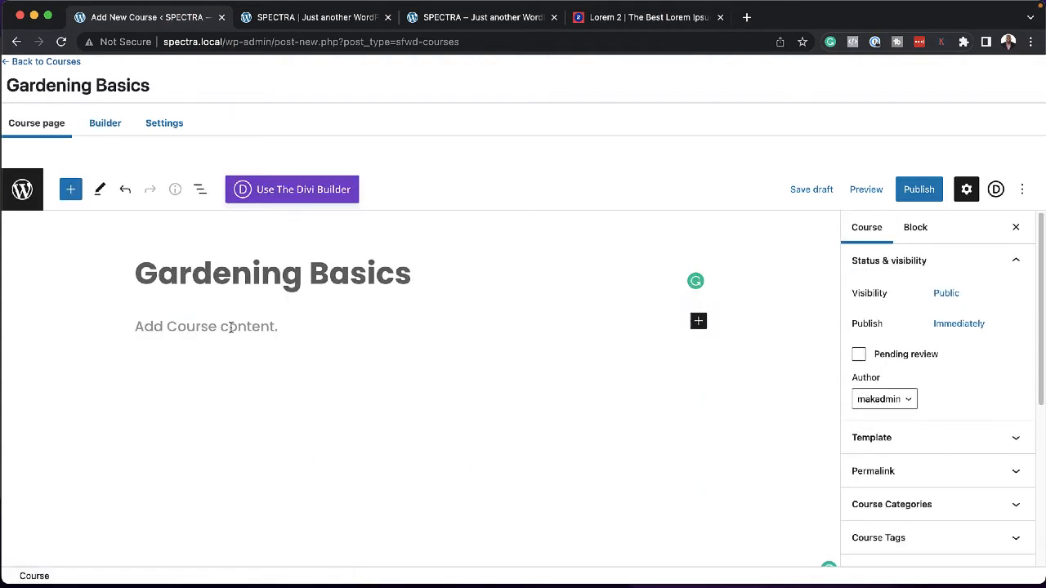
left_click(232, 327)
type("Lorem ipsum dolor sit amet, consectetuer adipiscing elit. Donec odio. Quisque volutpat mattis eros. Nullam malesuada erat ut turpis. Suspendisse urna nibh, viverra non, semper suscipit, posuere a, pede. Donec nec justo eget felis facilisis fermentum. Aliquam porttitor mauris sit amet orci. Aenean dignissim pellentesque felis. Morbi in sem quis dui placerat ornare. Pellentesque odio nisi, euismod in, pharetra a, ultricies in, diam. Sed arcu. Cras consequat.")
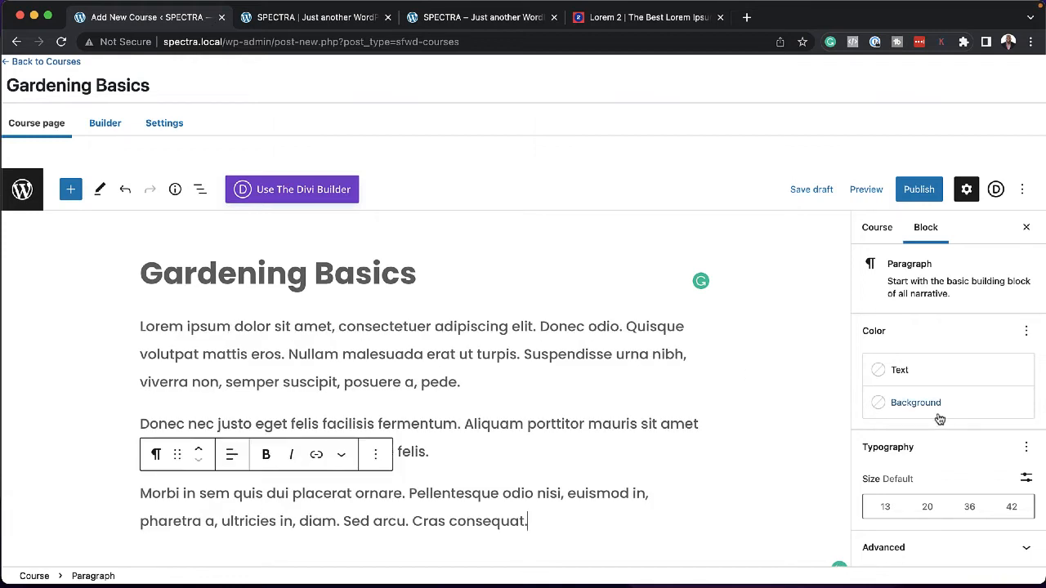
- Set vegetables-752153_1920.jpg from the media library as the course's featured image
left_click(881, 235)
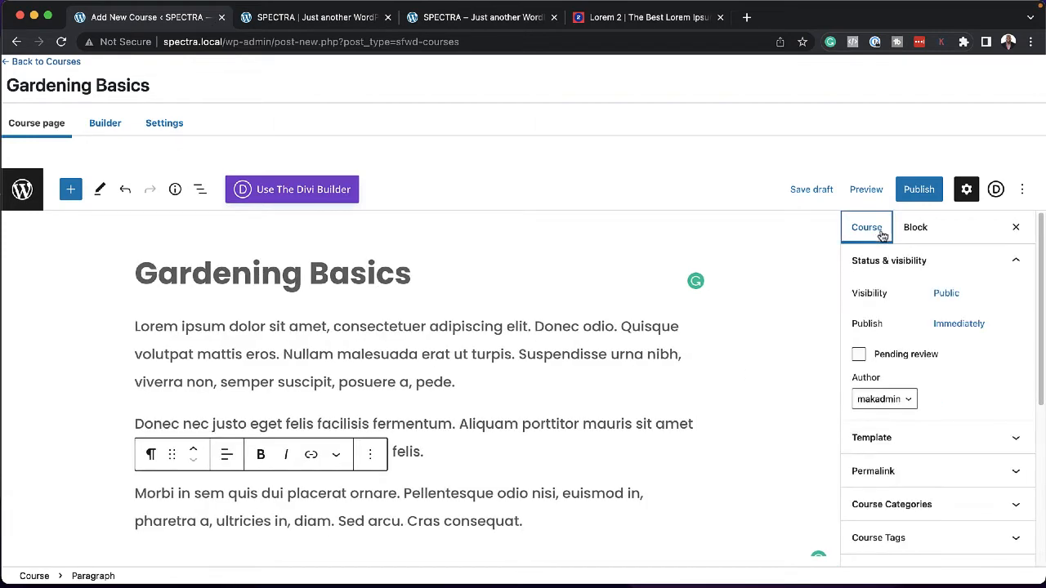
scroll(931, 409, "down", 2)
scroll(945, 420, "down", 2)
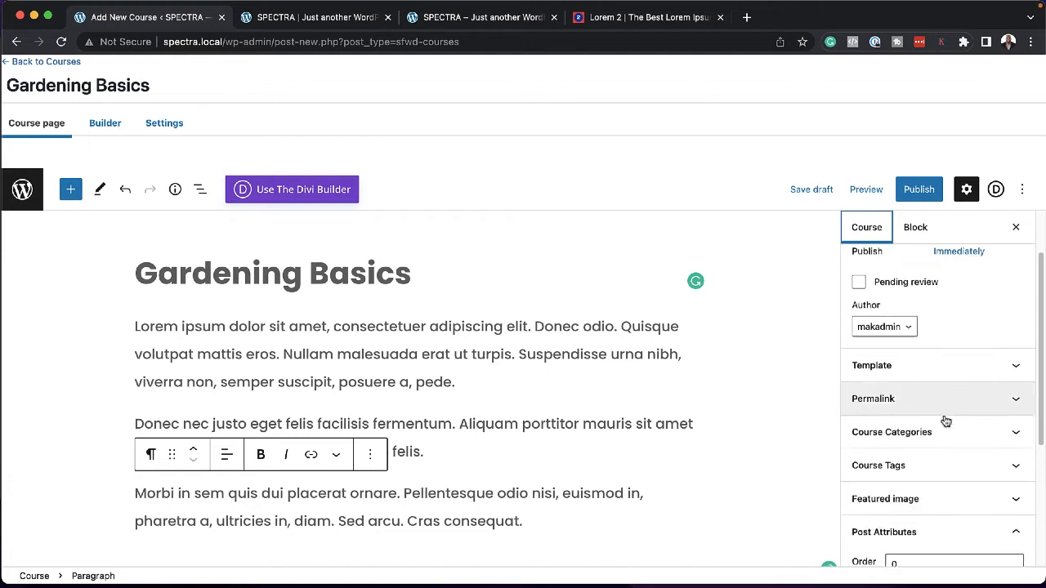
left_click(928, 476)
left_click(941, 515)
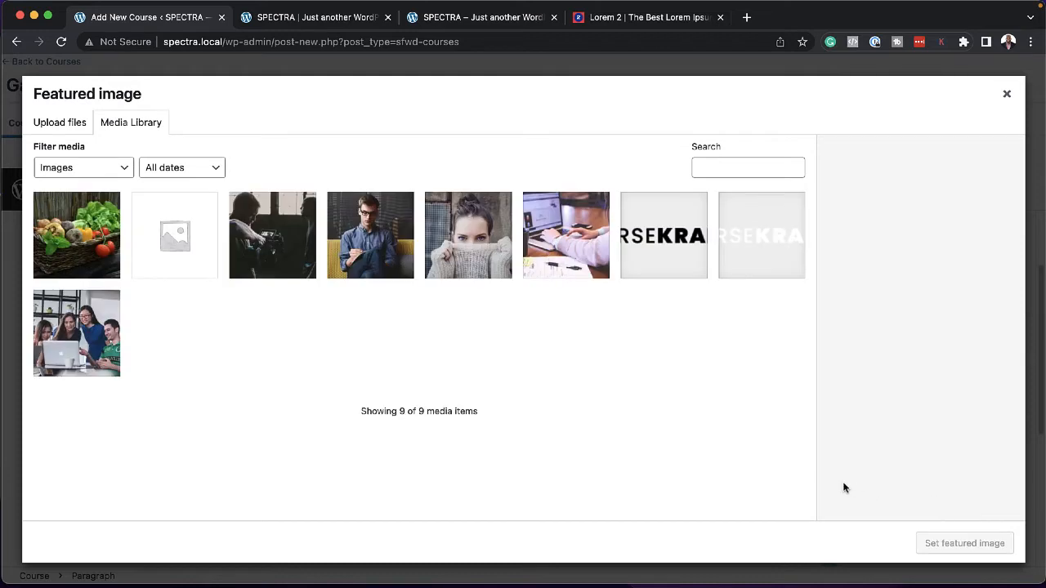
left_click(85, 245)
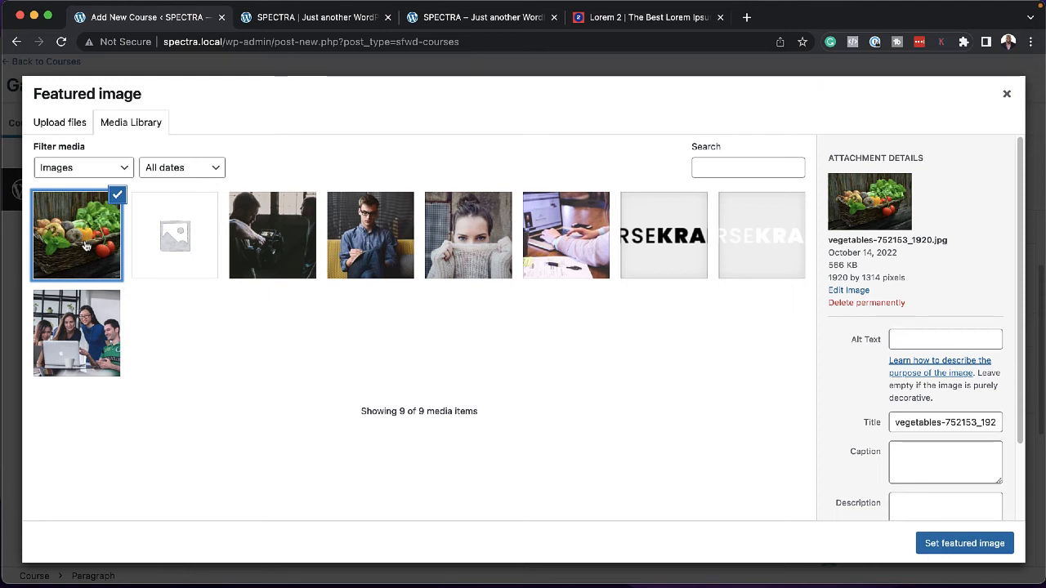
left_click(960, 548)
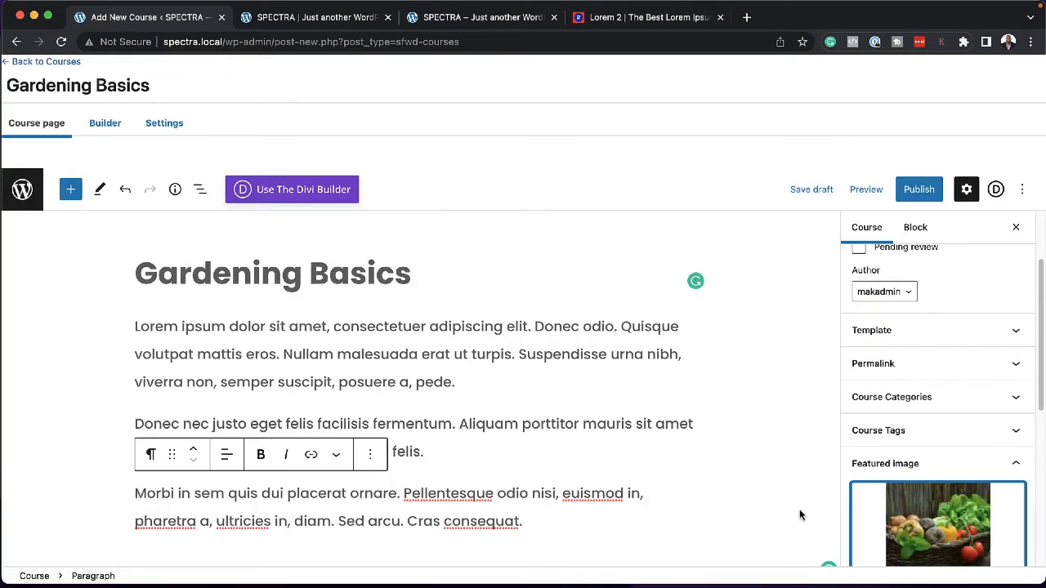
scroll(875, 485, "down", 3)
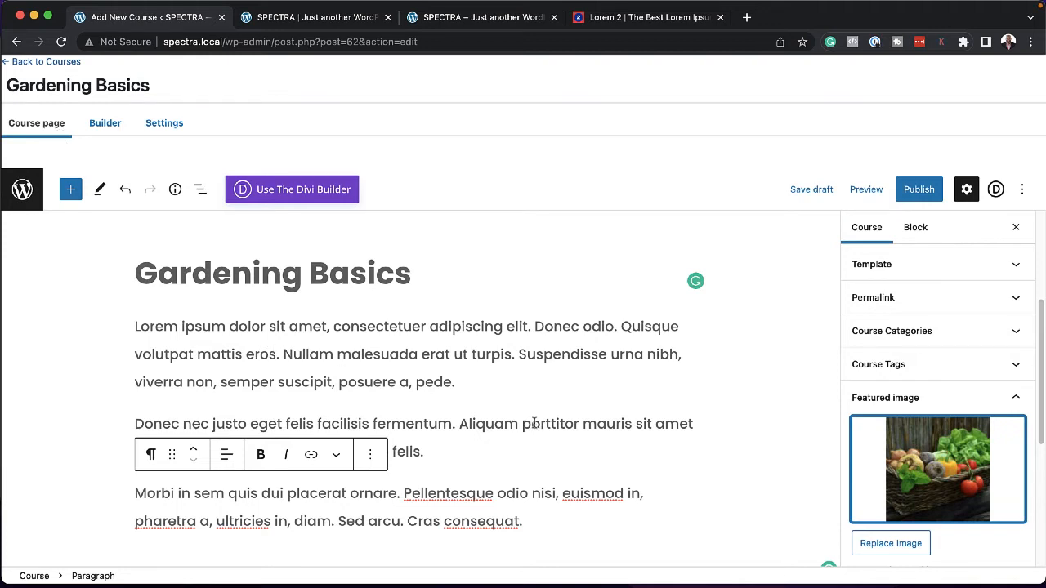
- Add a section heading "Welcome" to the course in the LearnDash course builder
left_click(113, 129)
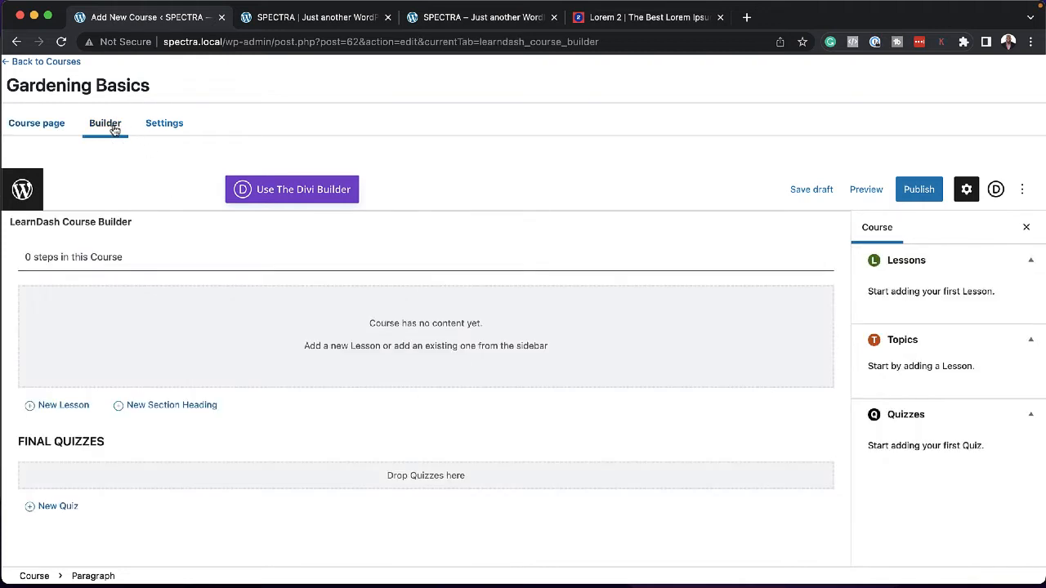
left_click(187, 406)
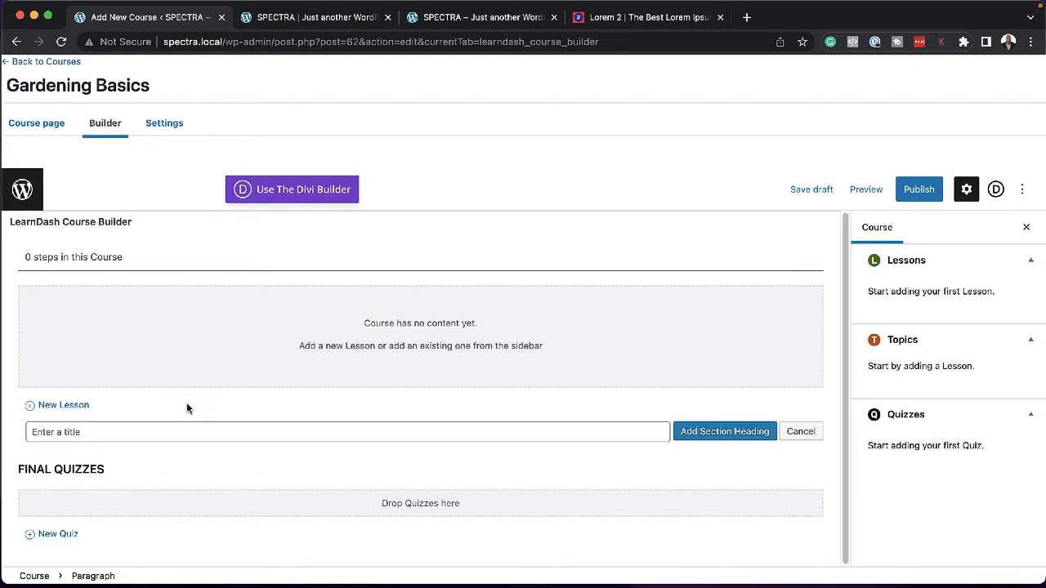
type("Welcome")
left_click(743, 432)
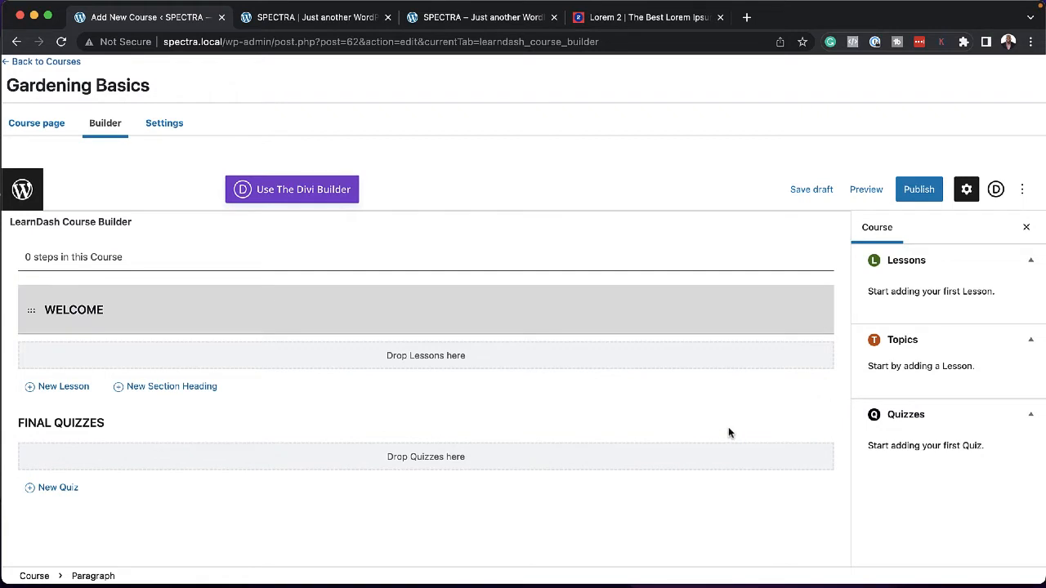
- Add the lessons "Introduction" and "Getting Started" under the Welcome section
left_click(58, 387)
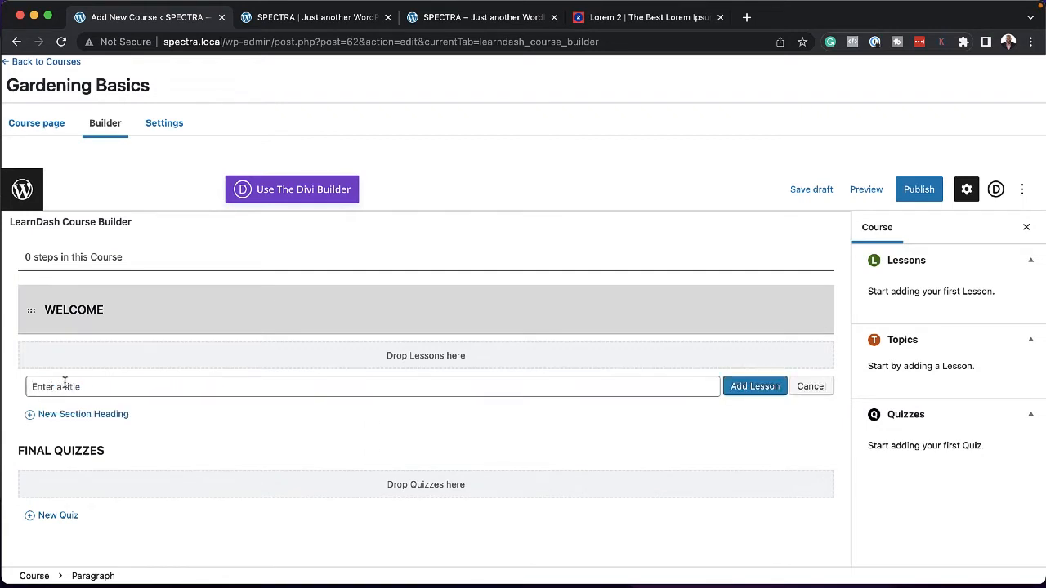
type("Introduction")
left_click(775, 387)
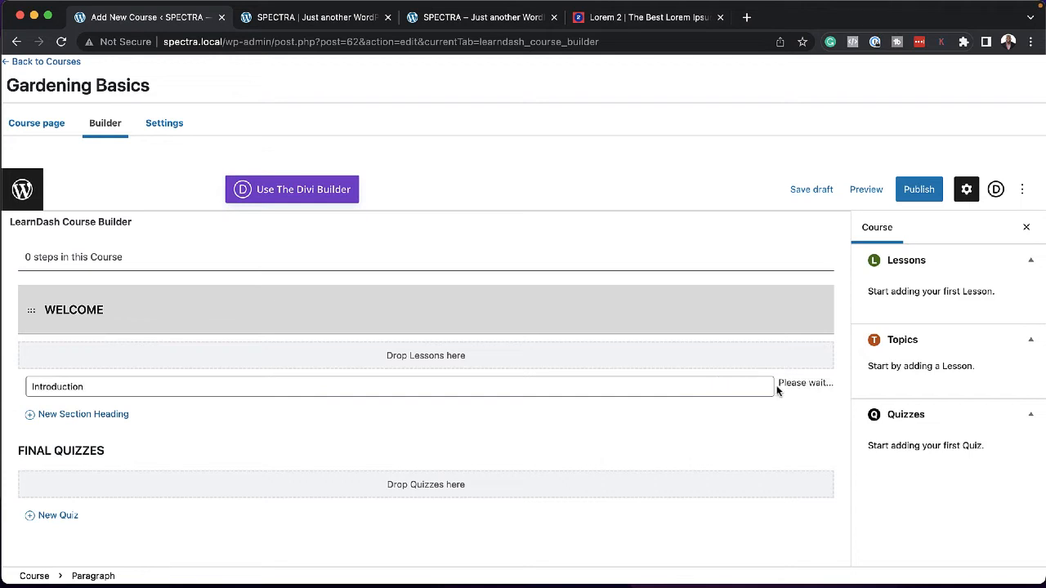
left_click(64, 443)
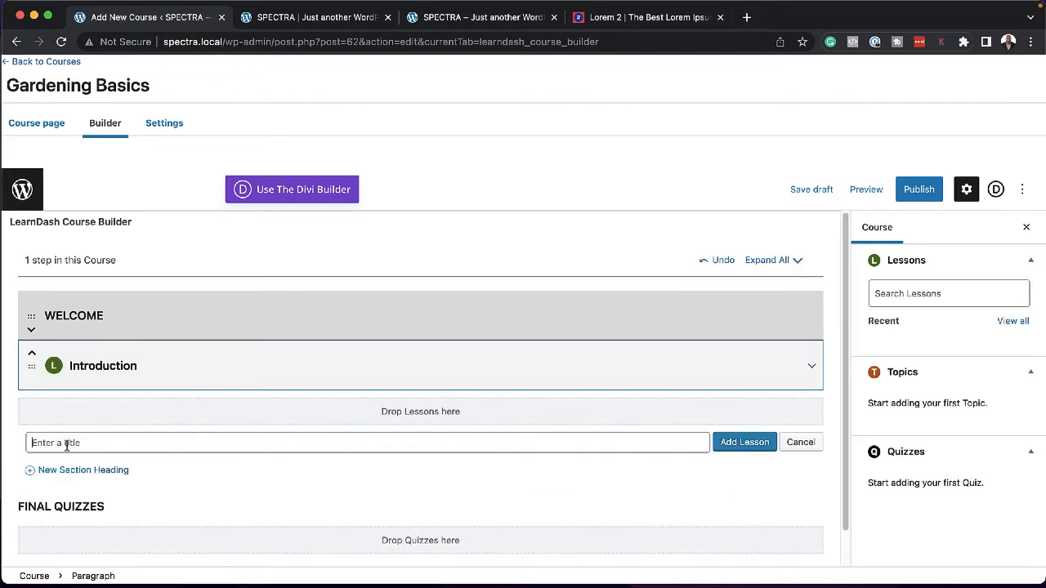
type("Getting Started")
left_click(746, 442)
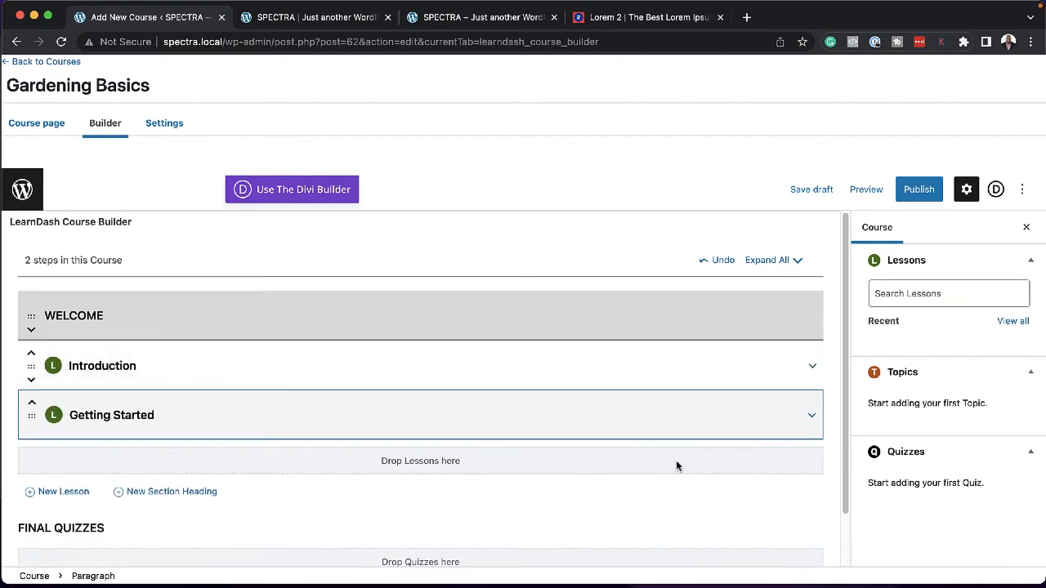
- Add a third lesson titled "Preparing You Garden" below Getting Started
left_click(71, 494)
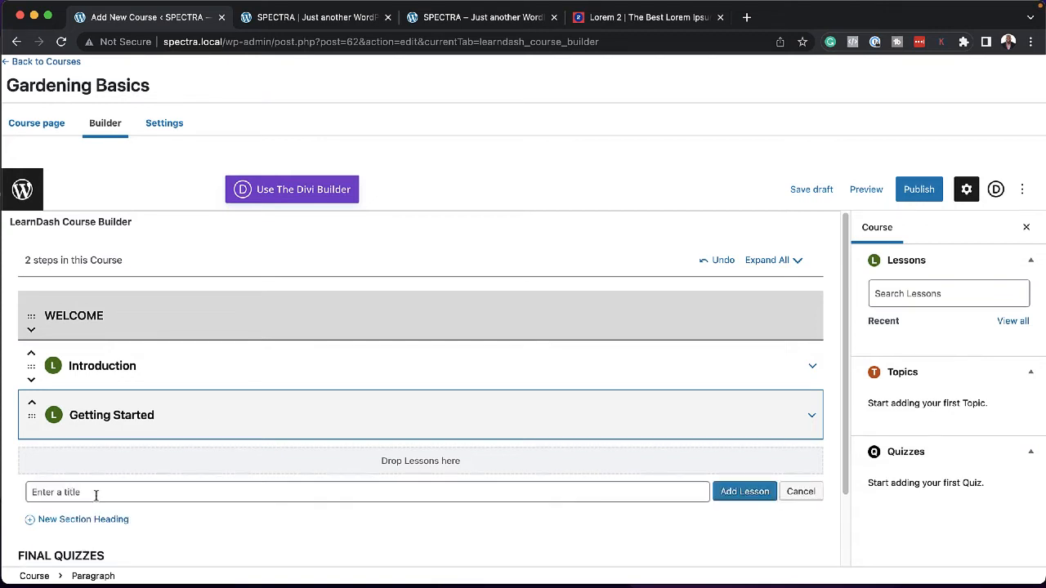
type("Preparing You Garden")
left_click(744, 491)
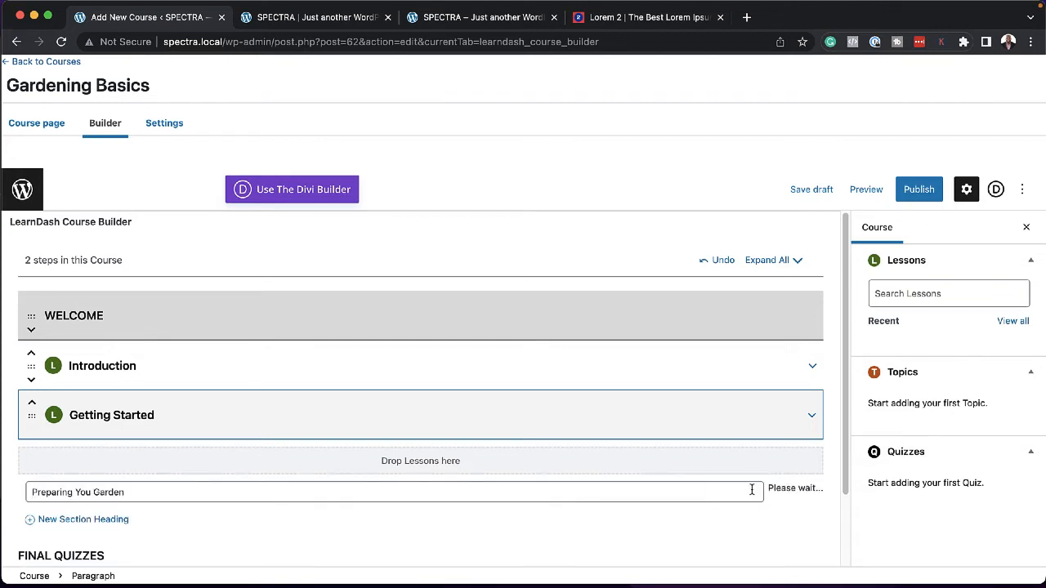
- Turn off the pre-publish checks and publish the Gardening Basics course
left_click(929, 194)
left_click(870, 547)
left_click(932, 161)
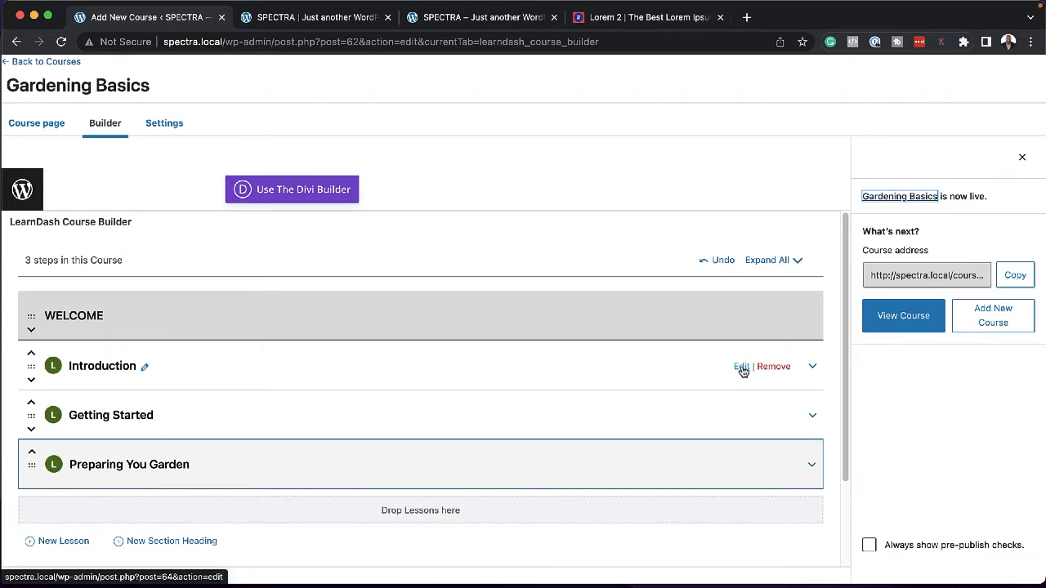
- Open the Introduction, Getting Started and Preparing You Garden lessons for editing in separate browser tabs
left_click(741, 367, "super")
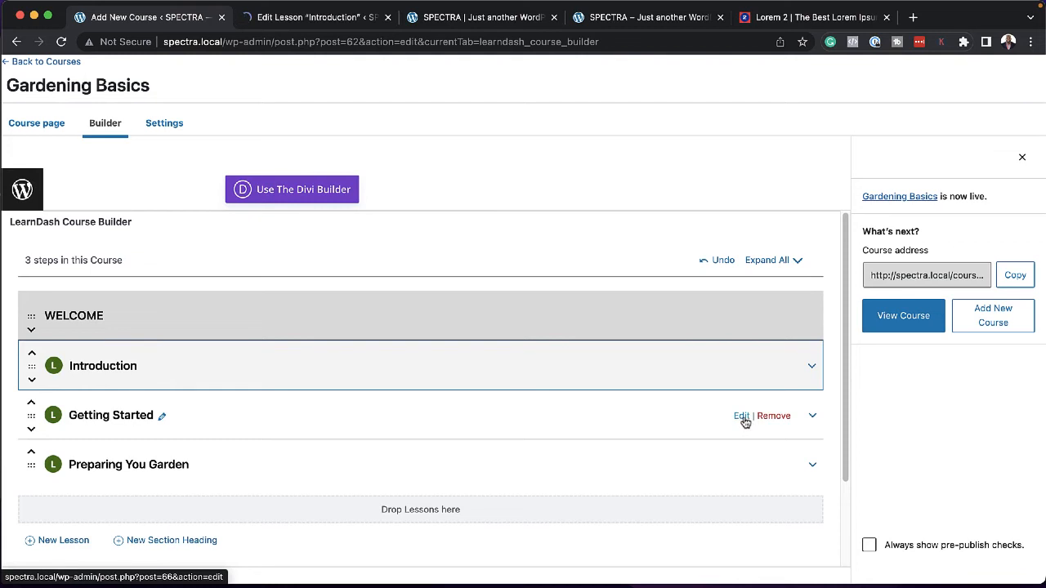
left_click(742, 417, "super")
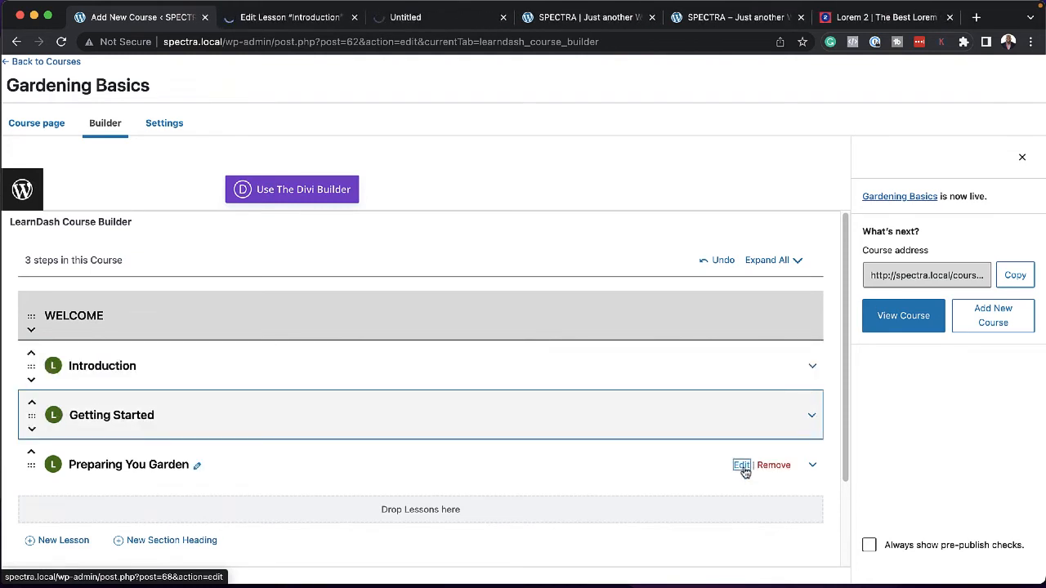
left_click(741, 466, "super")
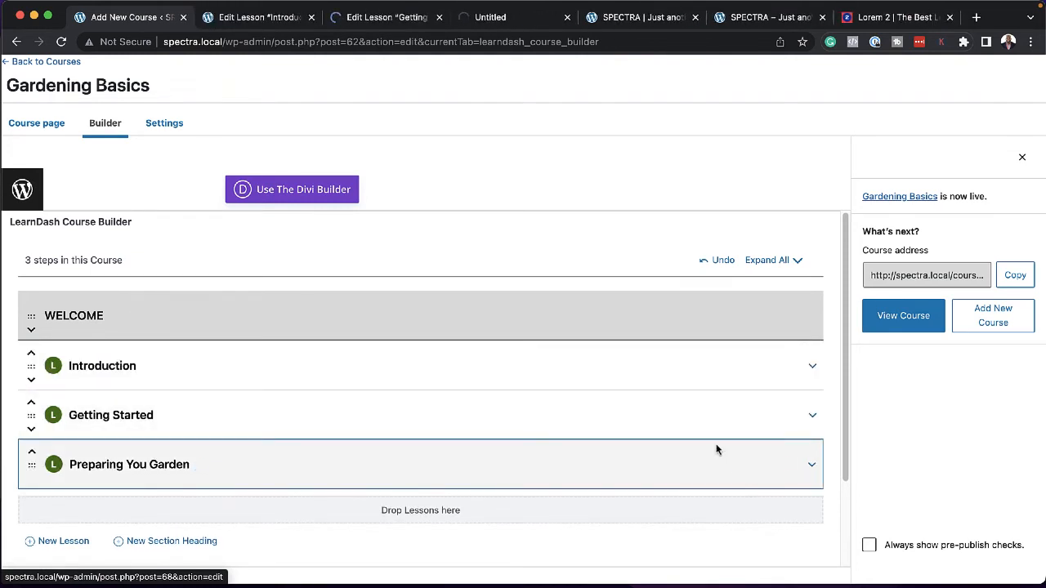
- Add three lorem ipsum paragraphs as the content of the Introduction lesson
left_click(279, 19)
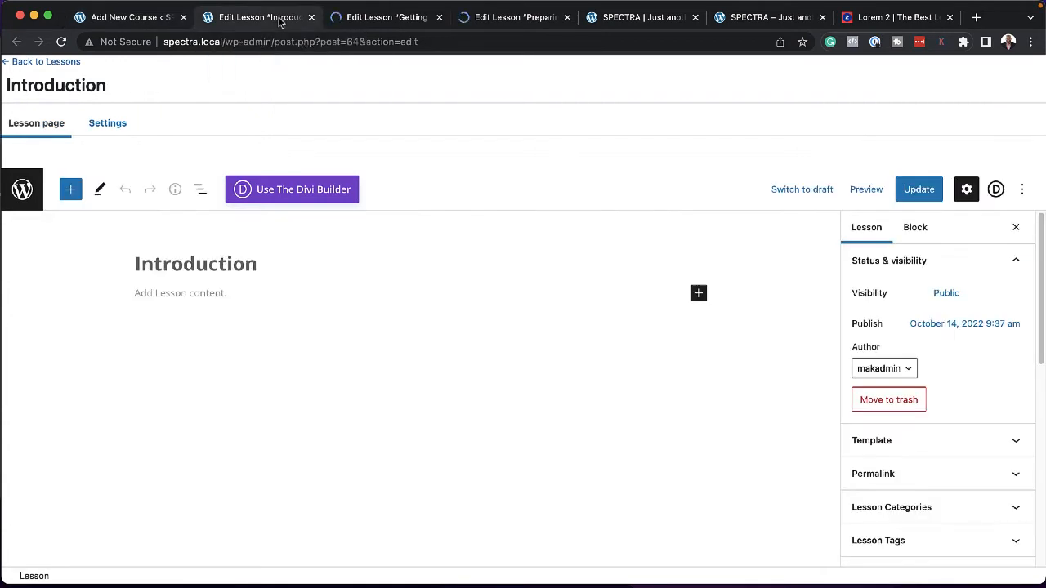
left_click(232, 299)
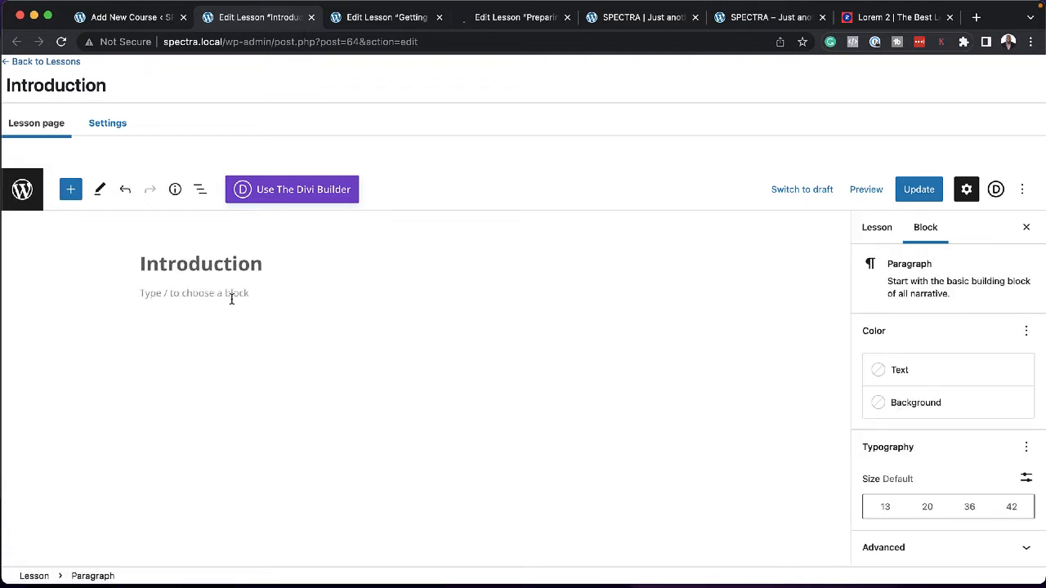
type("Lorem ipsum dolor sit amet, consectetuer adipiscing elit. Donec odio. Quisque volutpat mattis eros. Nullam malesuada erat ut turpis. Suspendisse urna nibh, viverra non, semper suscipit, posuere a, pede. Donec nec justo eget felis facilisis fermentum. Aliquam porttitor mauris sit amet orci. Aenean dignissim pellentesque felis. Morbi in sem quis dui placerat ornare. Pellentesque odio nisi, euismod in, pharetra a, ultricies in, diam. Sed arcu. Cras consequat.")
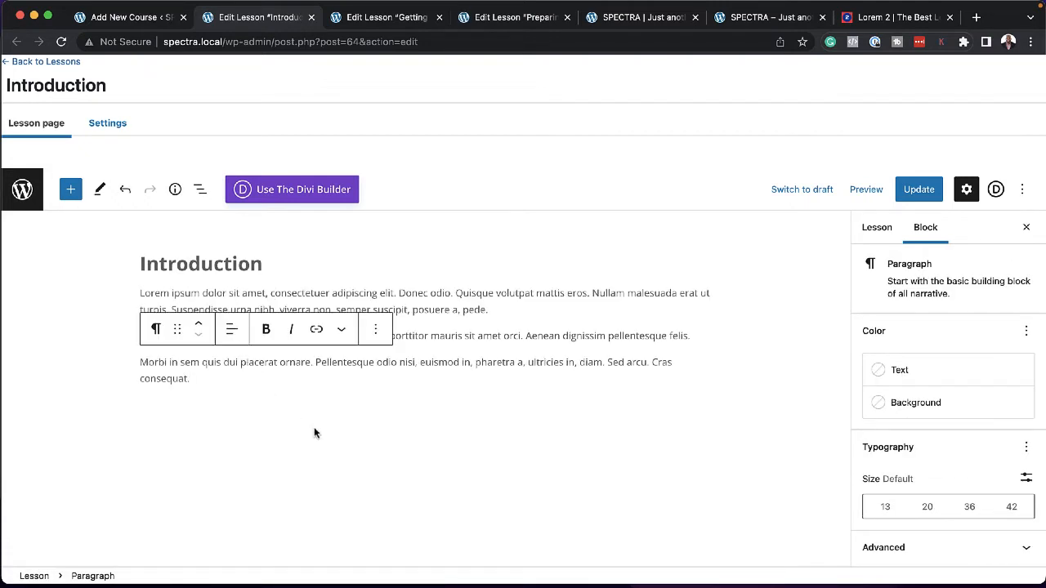
- Insert an image block below the Introduction lesson's text with the vegetable basket photo from the media library
key("Return")
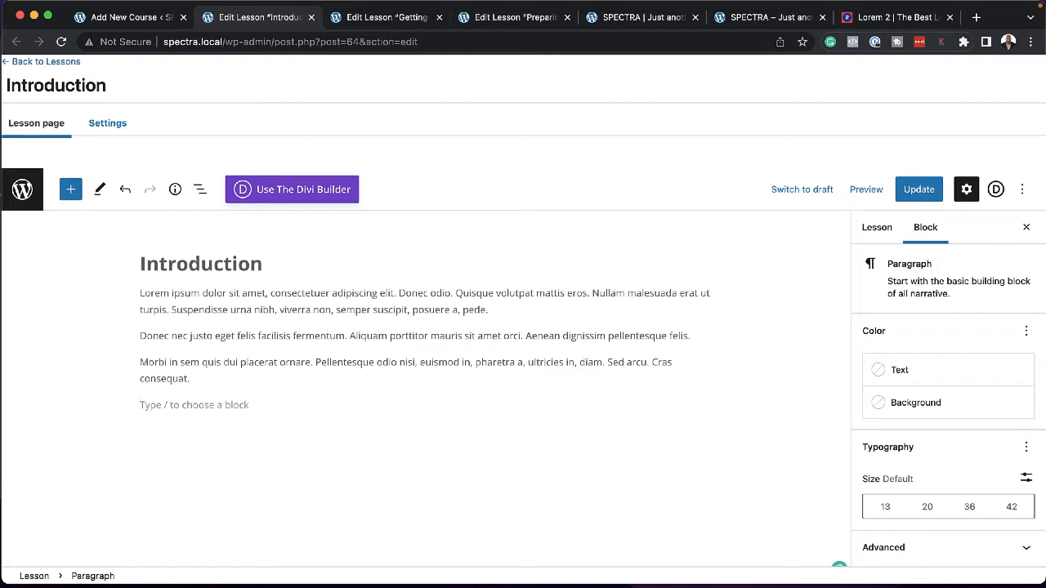
type("/")
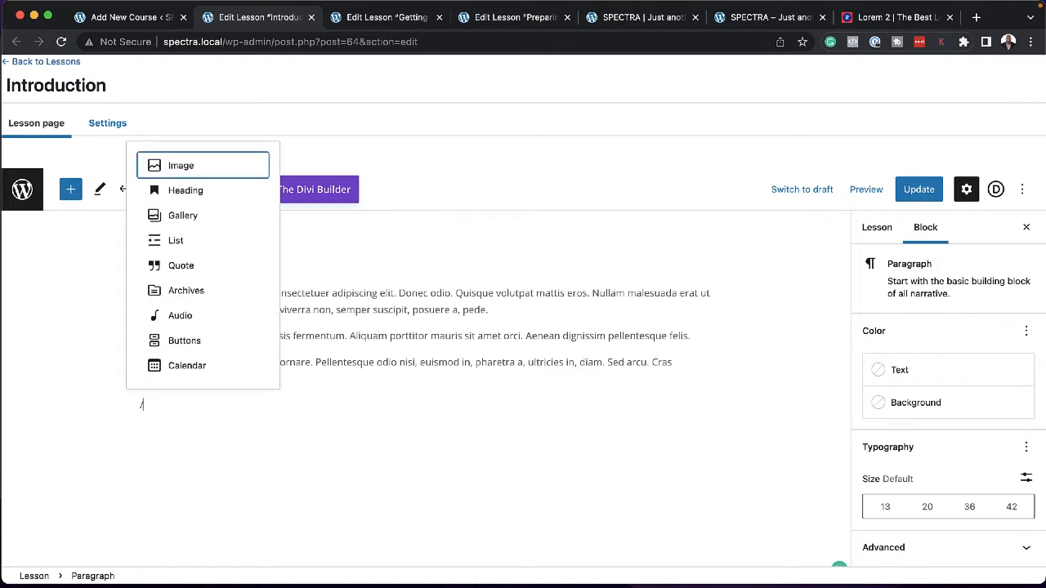
left_click(202, 166)
left_click(229, 493)
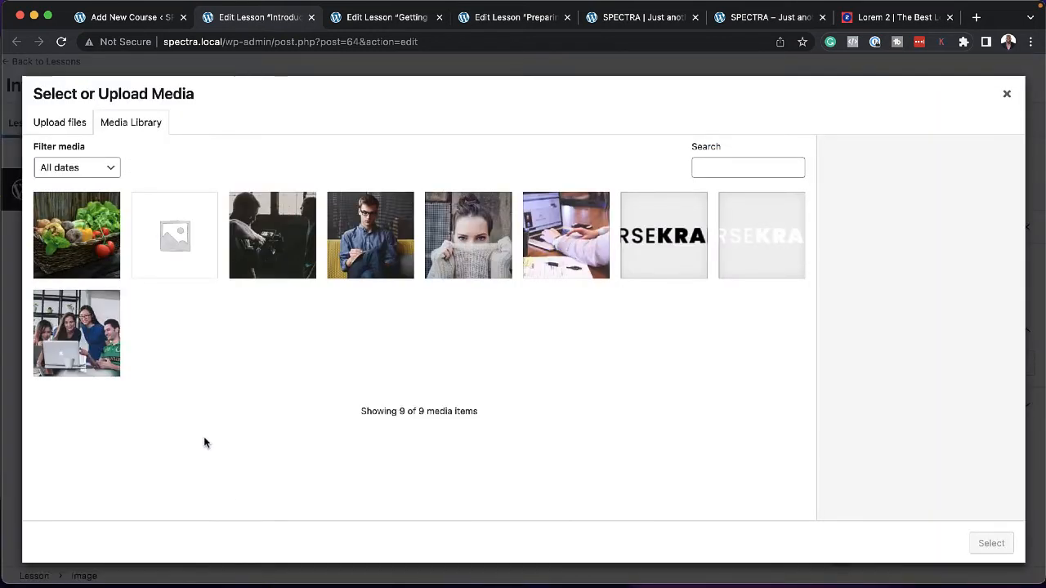
left_click(70, 230)
left_click(991, 543)
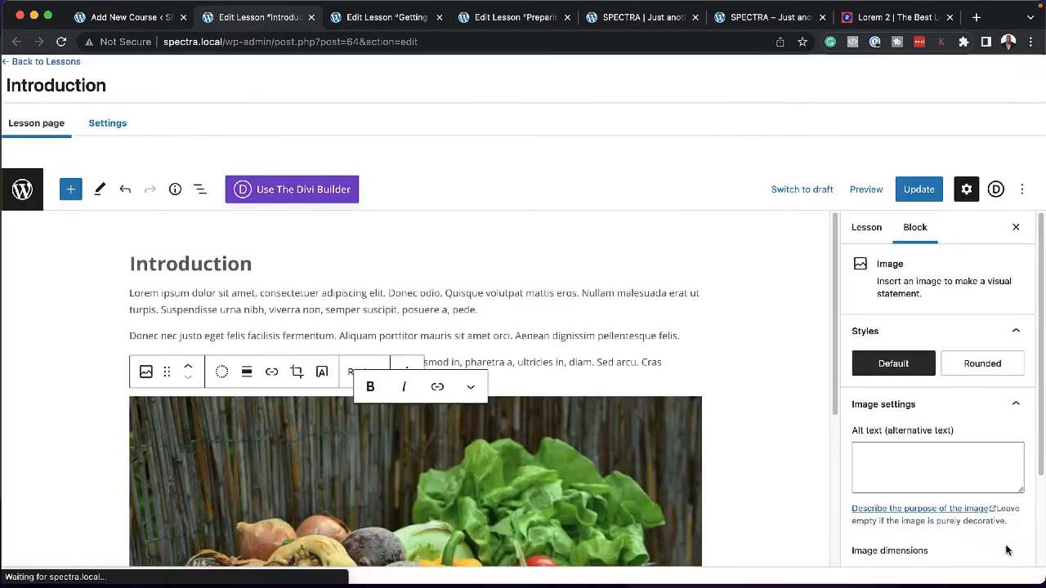
scroll(758, 458, "down", 5)
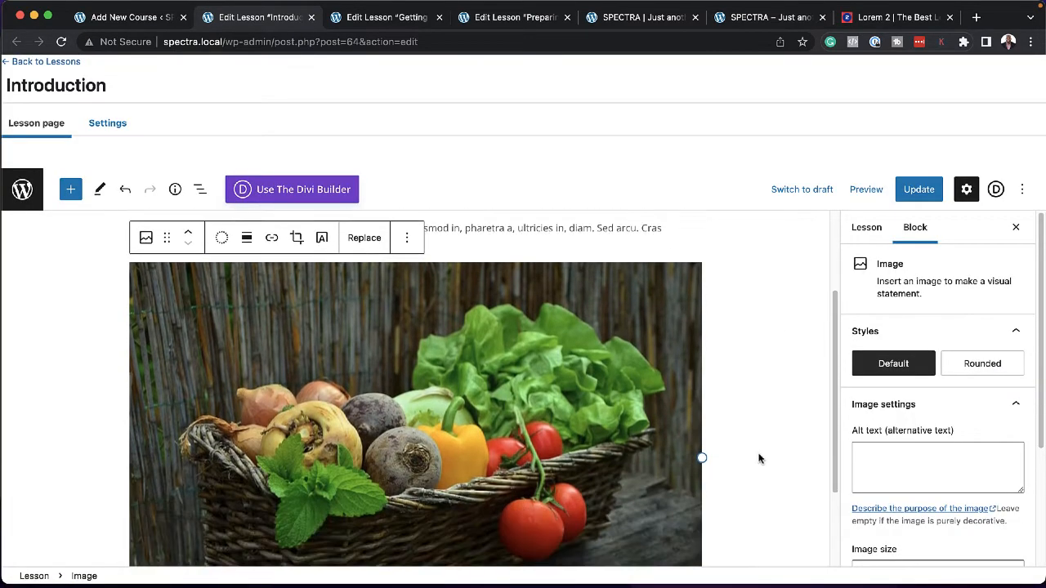
- Update the Introduction lesson and close its editing tab
scroll(758, 458, "up", 3)
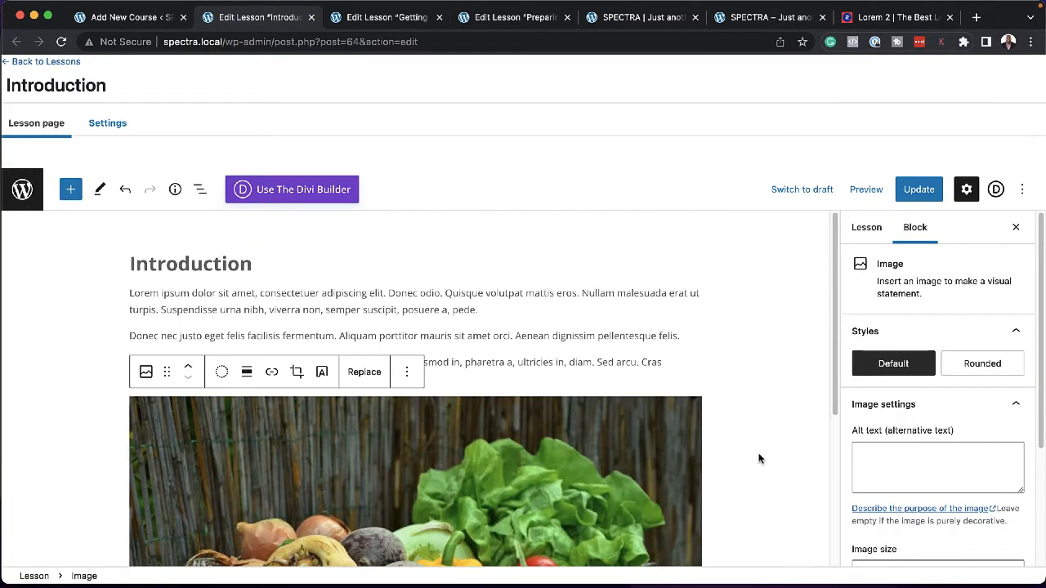
left_click(928, 195)
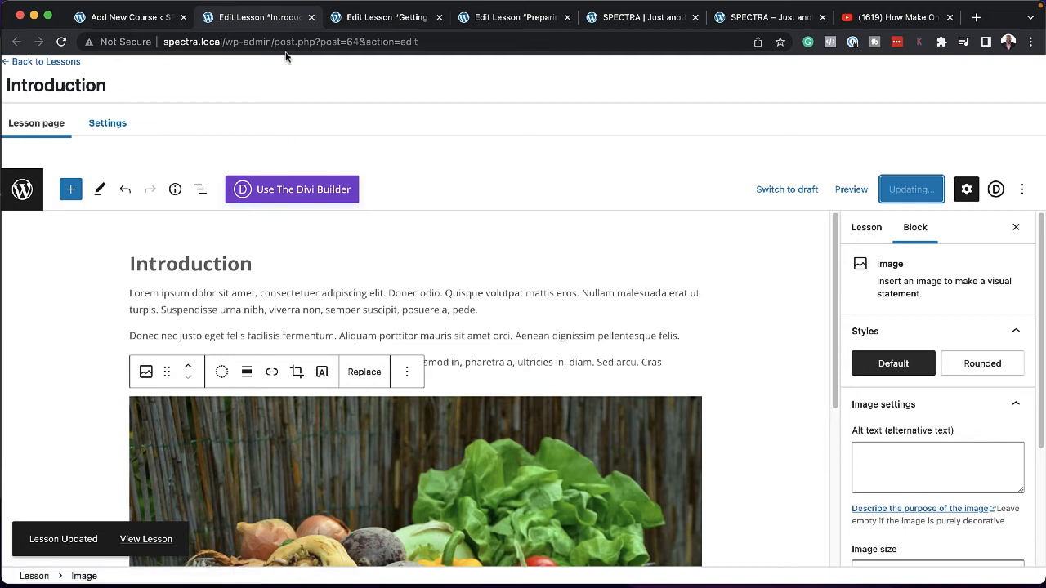
left_click(309, 17)
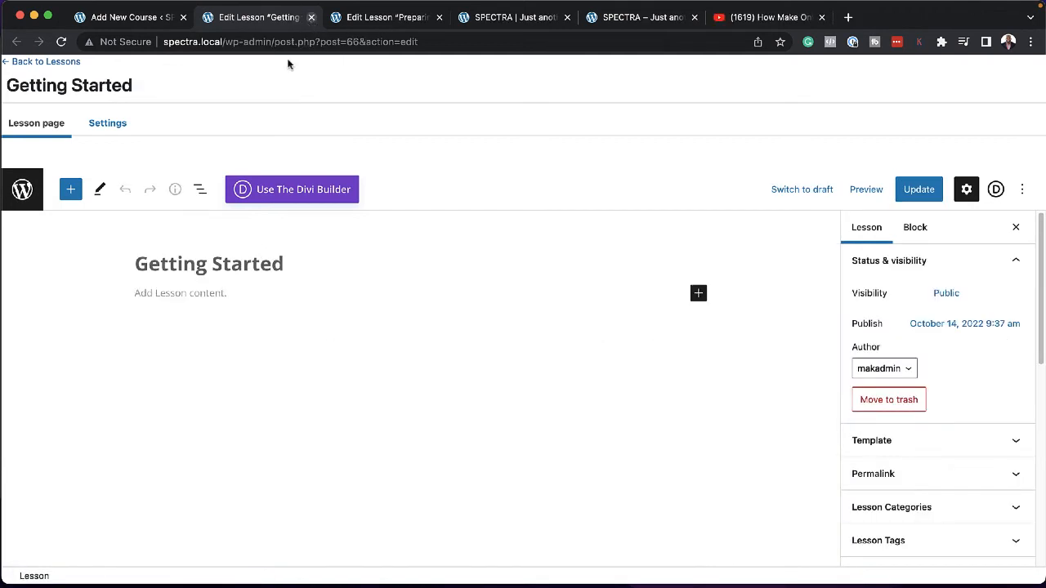
- Copy the share link of the YouTube video "How Make Online Course Websites Faster" for the Getting Started lesson
left_click(222, 297)
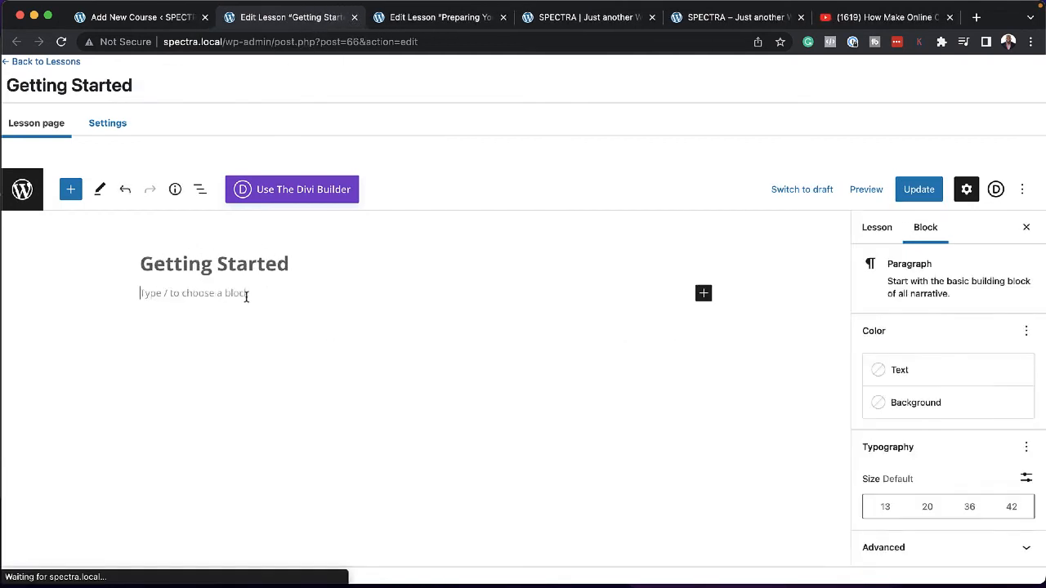
left_click(850, 18)
left_click(649, 399)
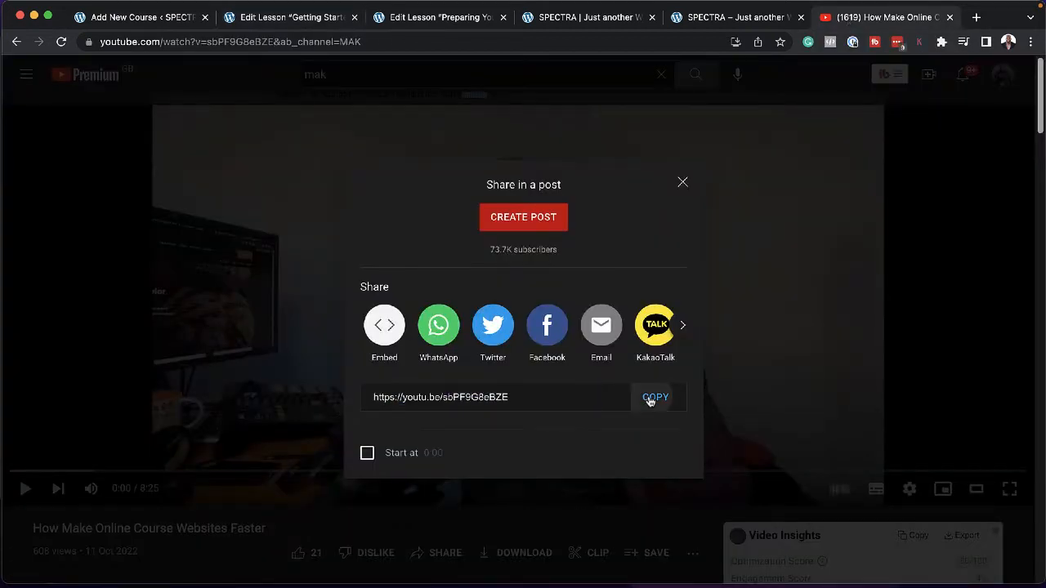
left_click(649, 398)
left_click(683, 184)
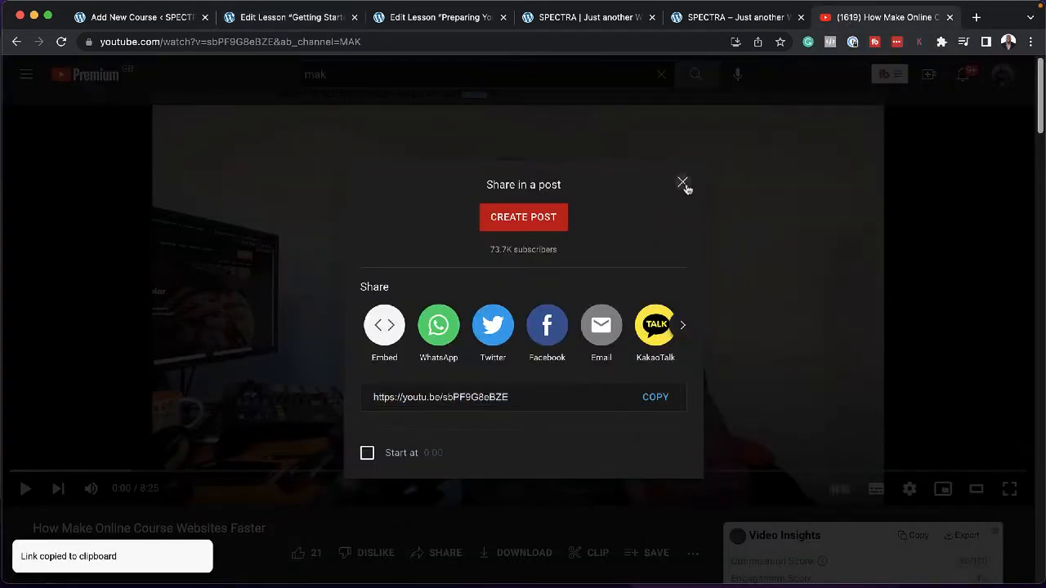
- Embed the copied YouTube video as the Getting Started lesson's content, update the lesson and close its tab
left_click(282, 18)
left_click(218, 288)
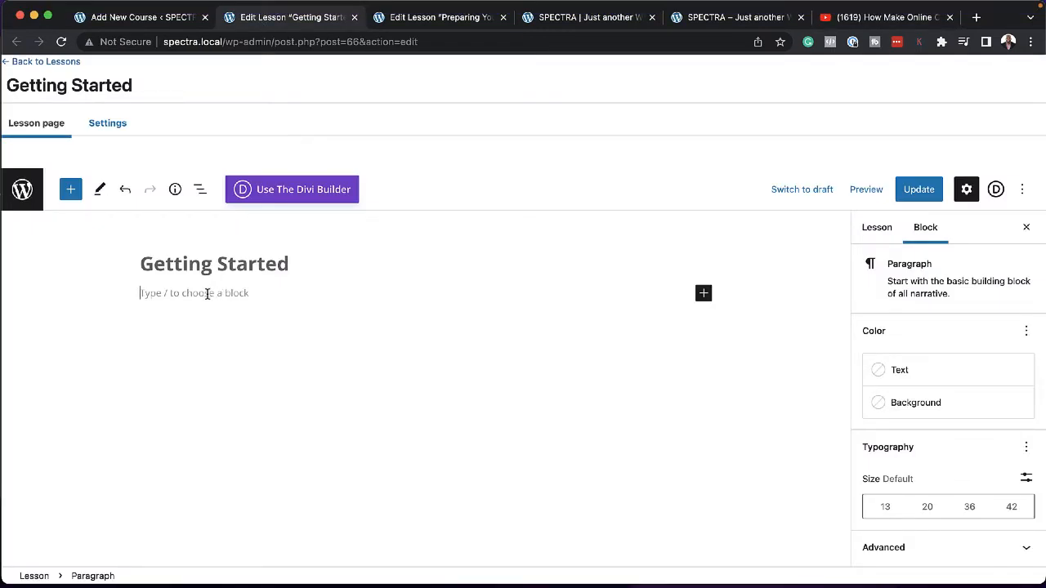
key("super+v")
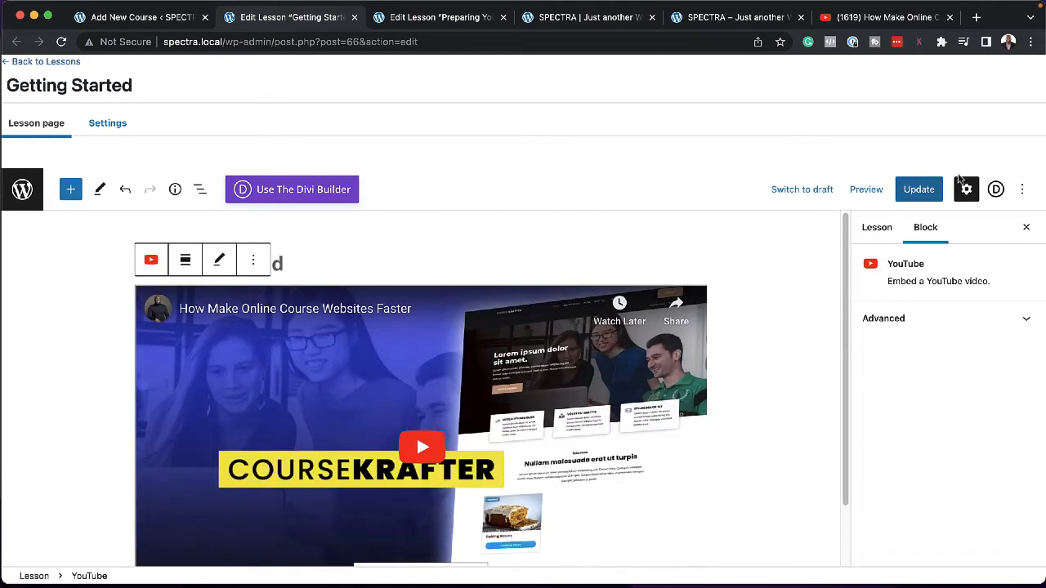
left_click(932, 191)
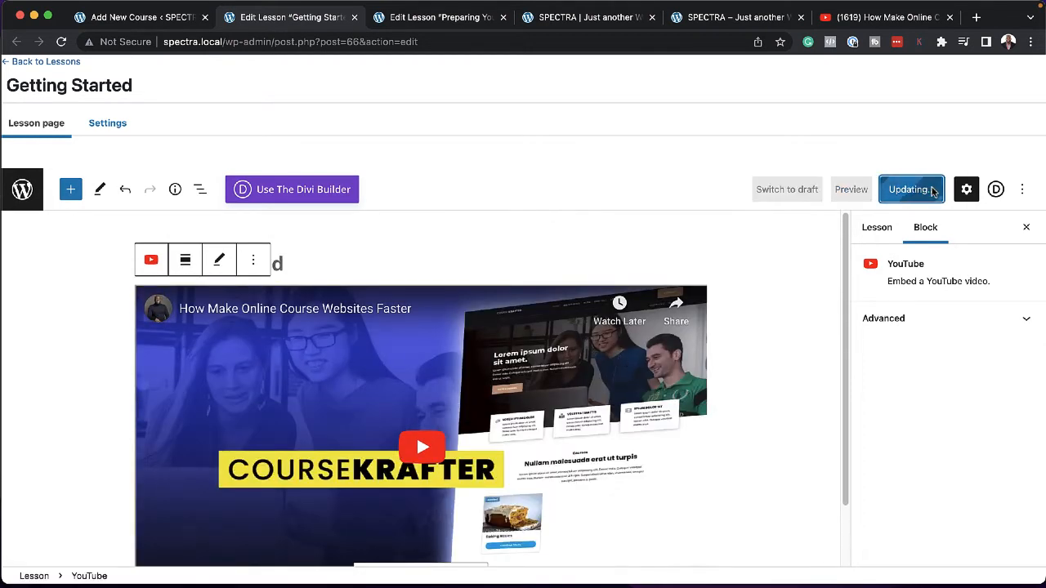
left_click(354, 18)
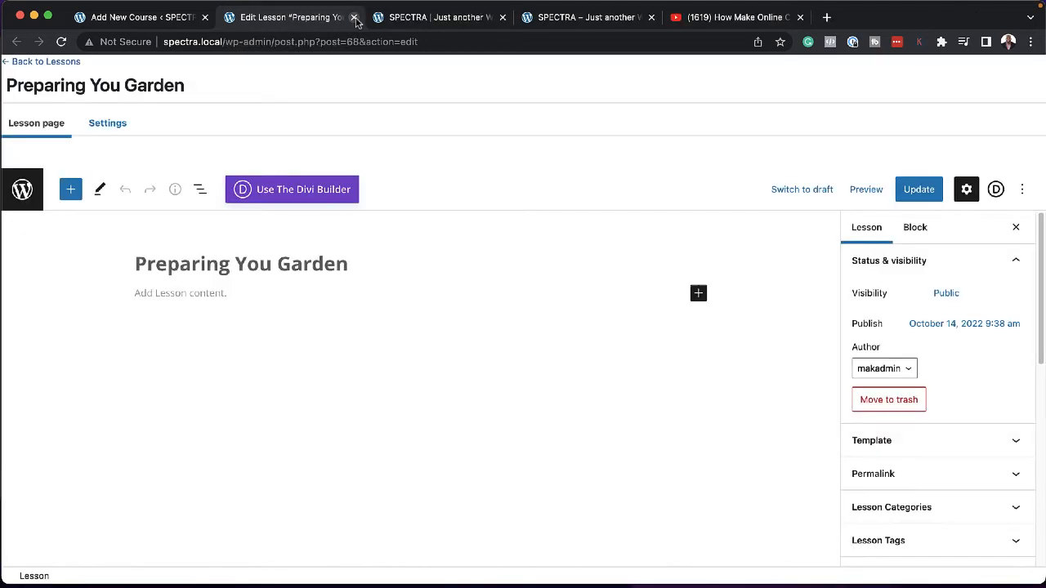
- Embed the same YouTube video in the Preparing You Garden lesson and update the lesson
left_click(232, 295)
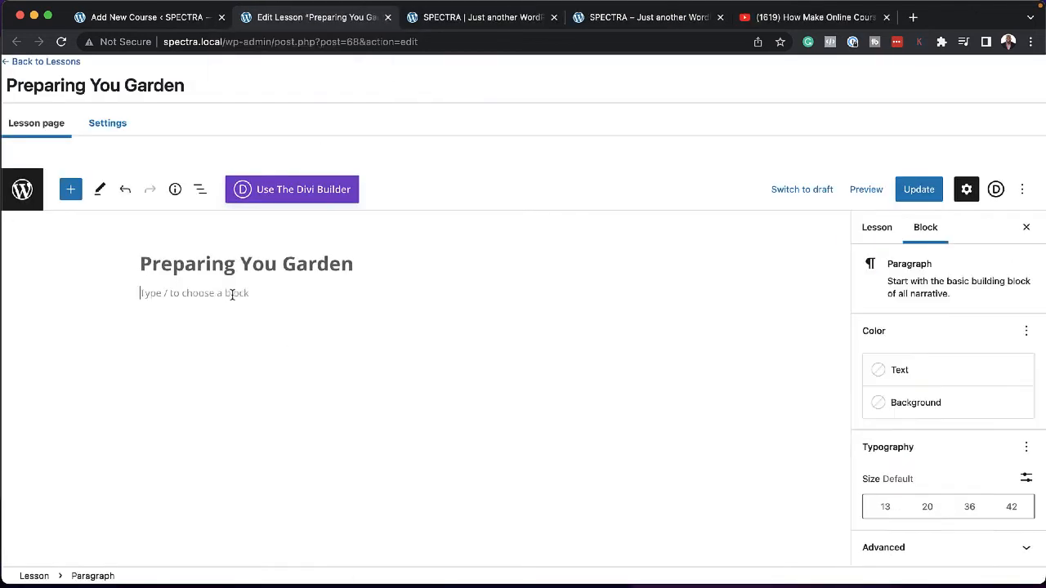
key("super+v")
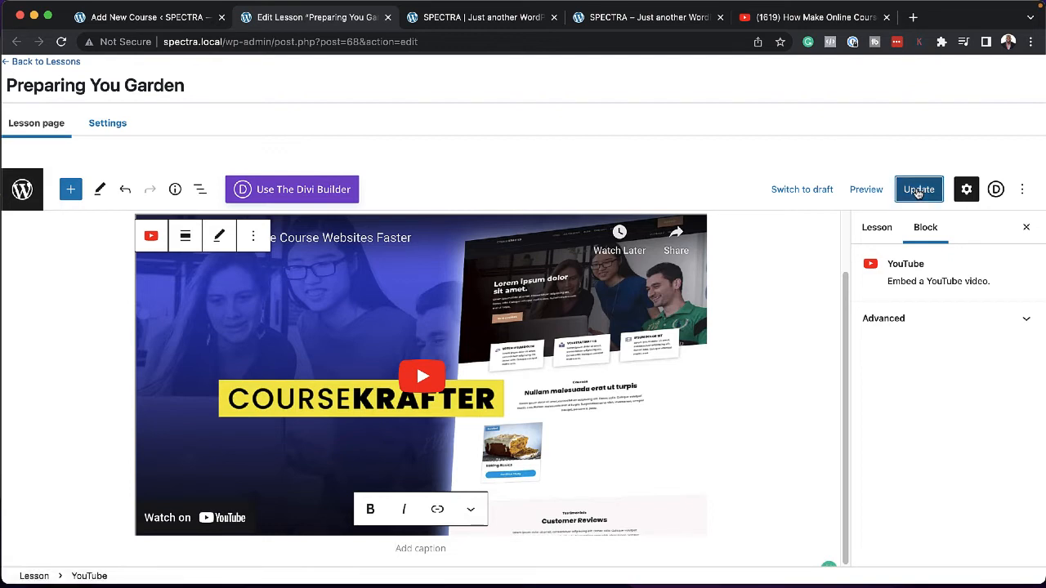
left_click(918, 191)
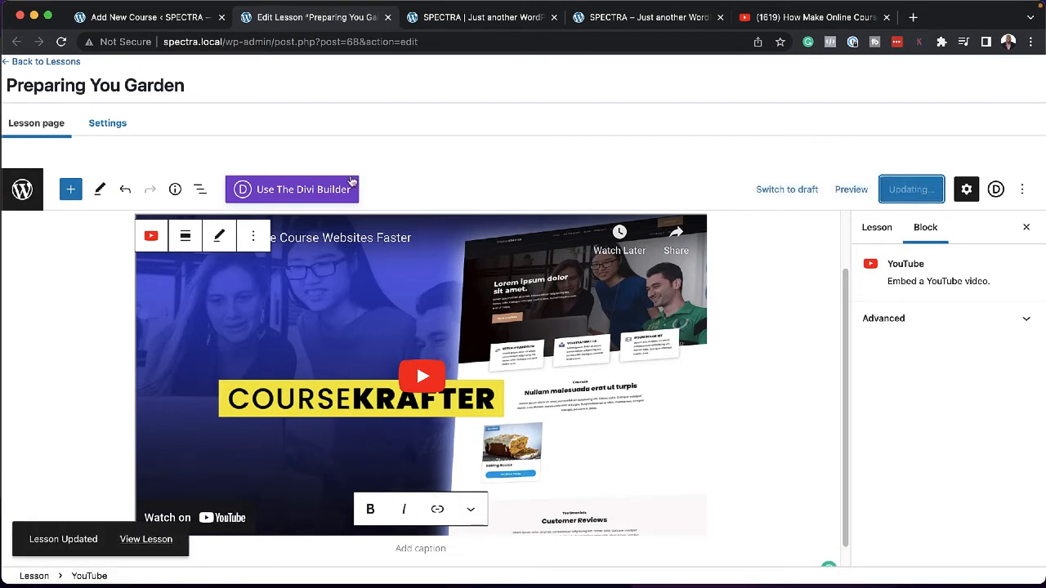
- Open the published Gardening Basics course page from the course list in a new tab and review its header, description and lesson list
left_click(66, 63)
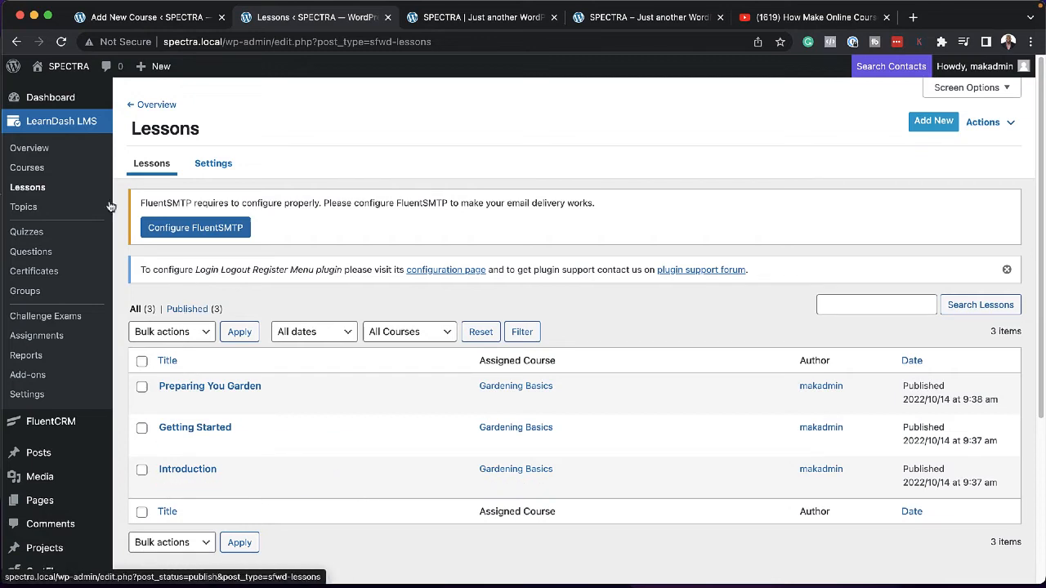
left_click(43, 172)
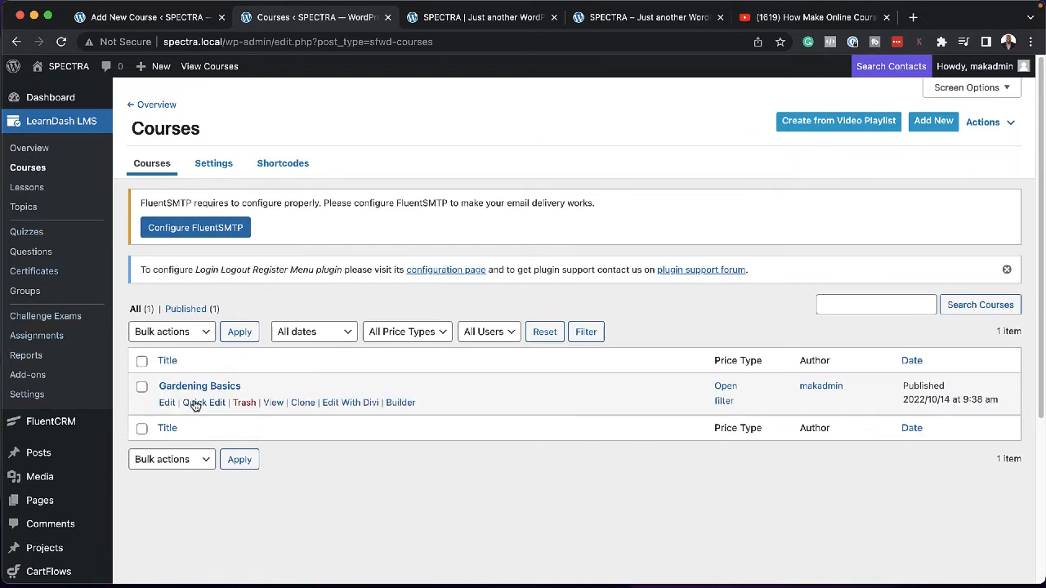
left_click(276, 406, "super")
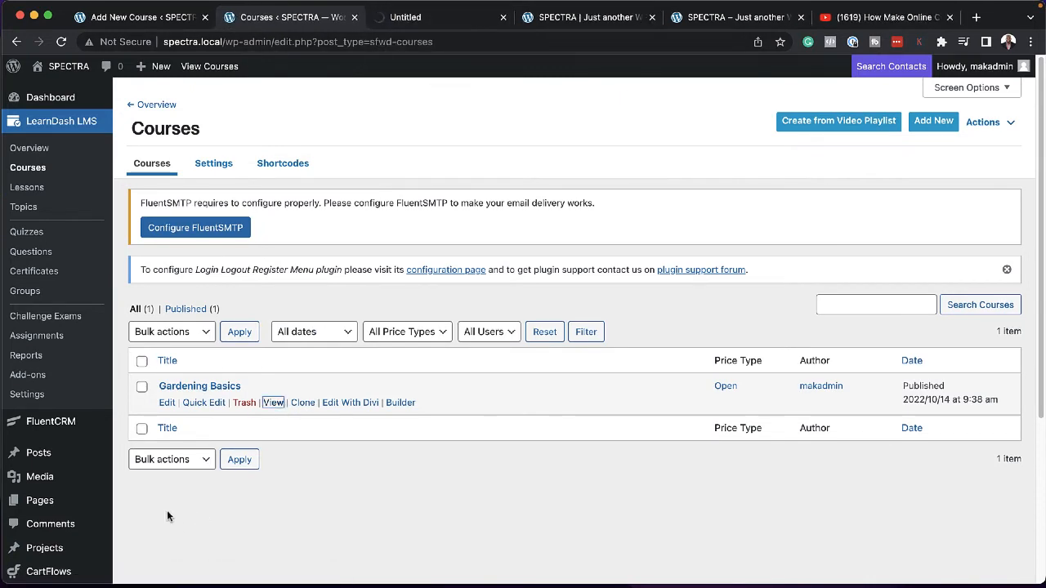
left_click(441, 17)
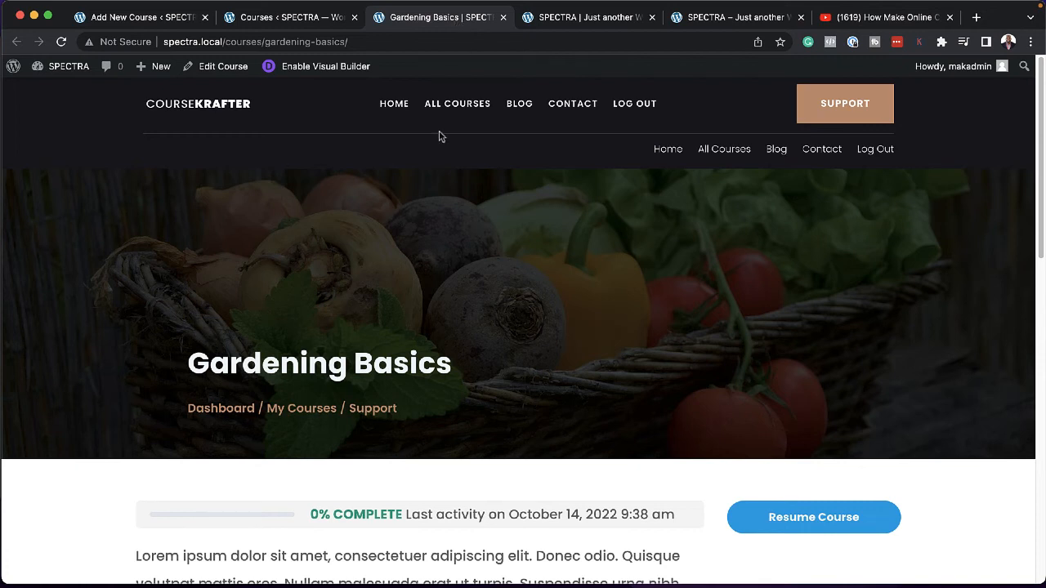
scroll(539, 296, "down", 2)
scroll(538, 296, "down", 3)
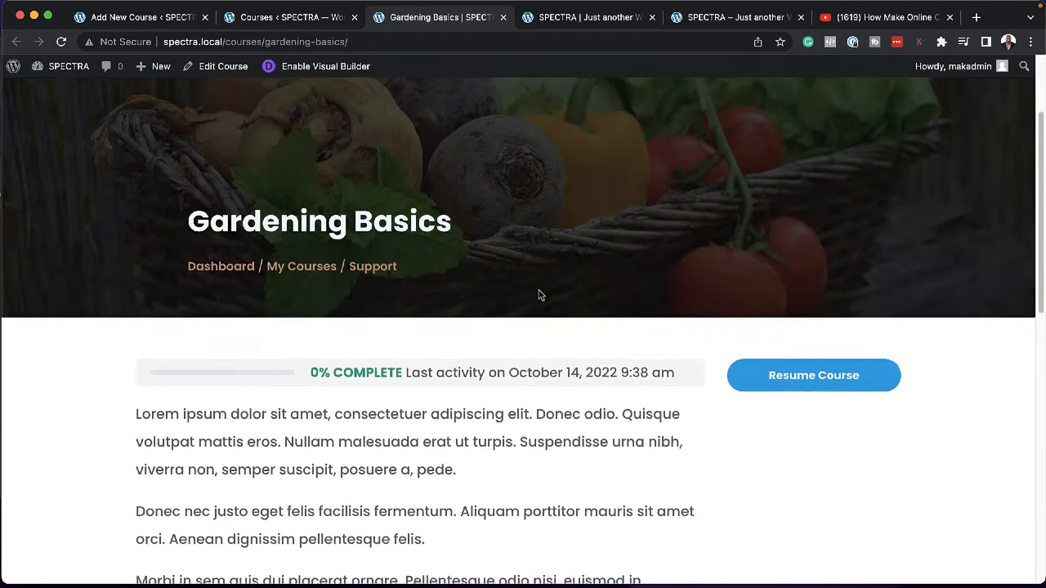
scroll(543, 323, "down", 5)
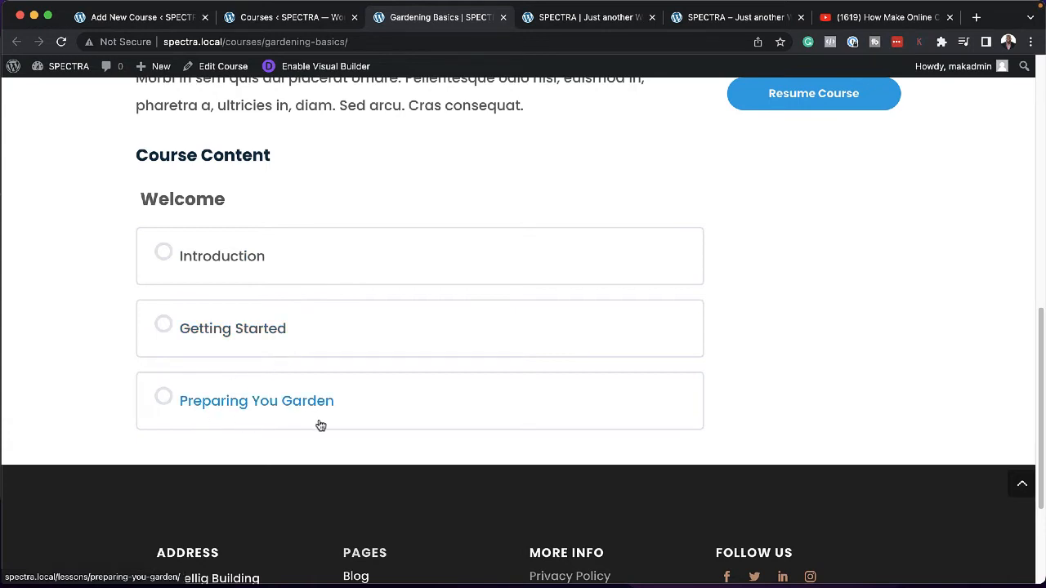
scroll(348, 416, "up", 10)
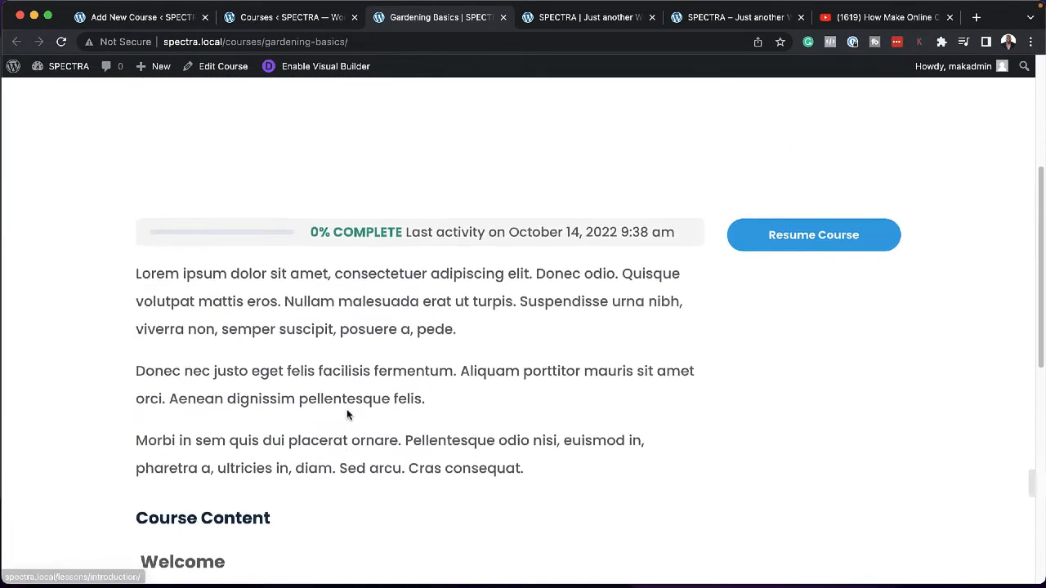
scroll(347, 408, "down", 1)
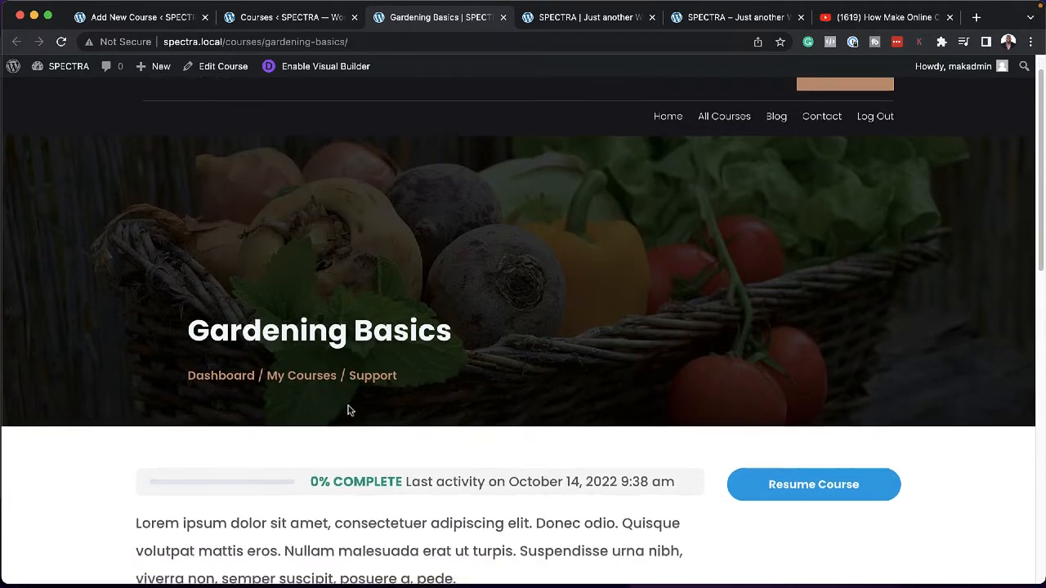
scroll(346, 411, "up", 1)
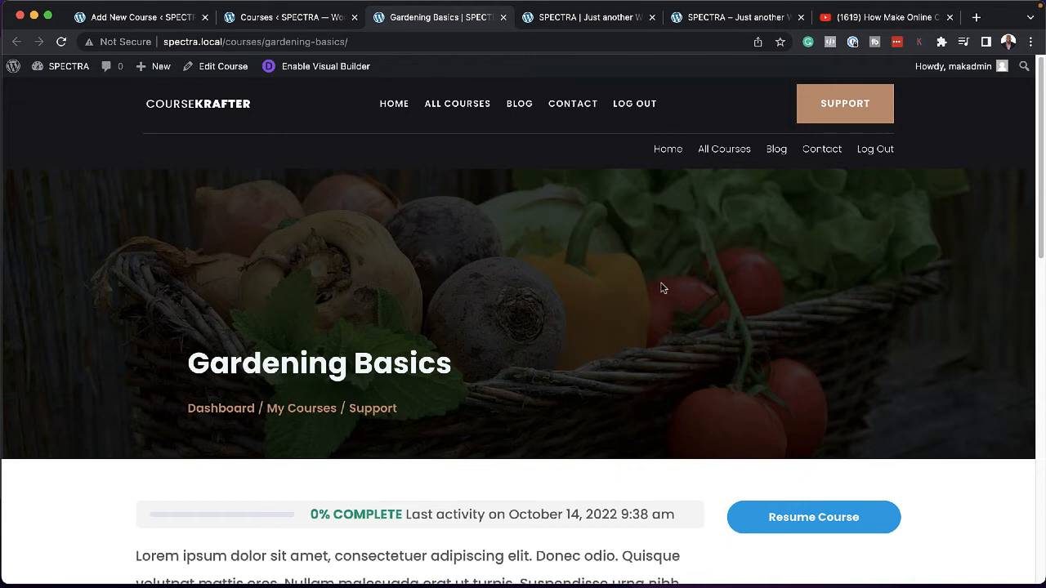
- In the Gardening Basics course settings, set the access mode to Closed with a course price of 199 and button URL "#"
key("ctrl+shift+Tab")
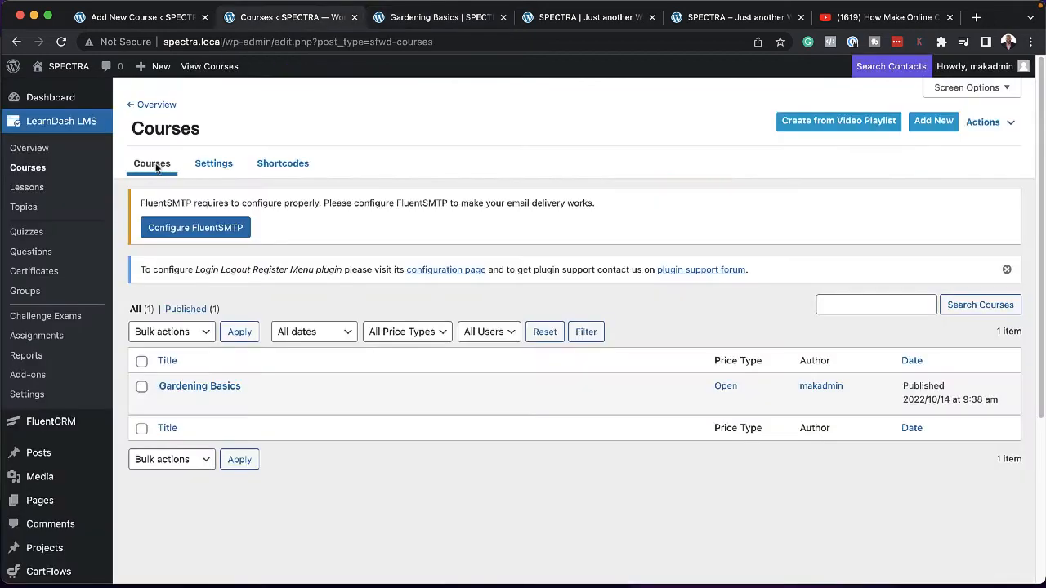
left_click(225, 390)
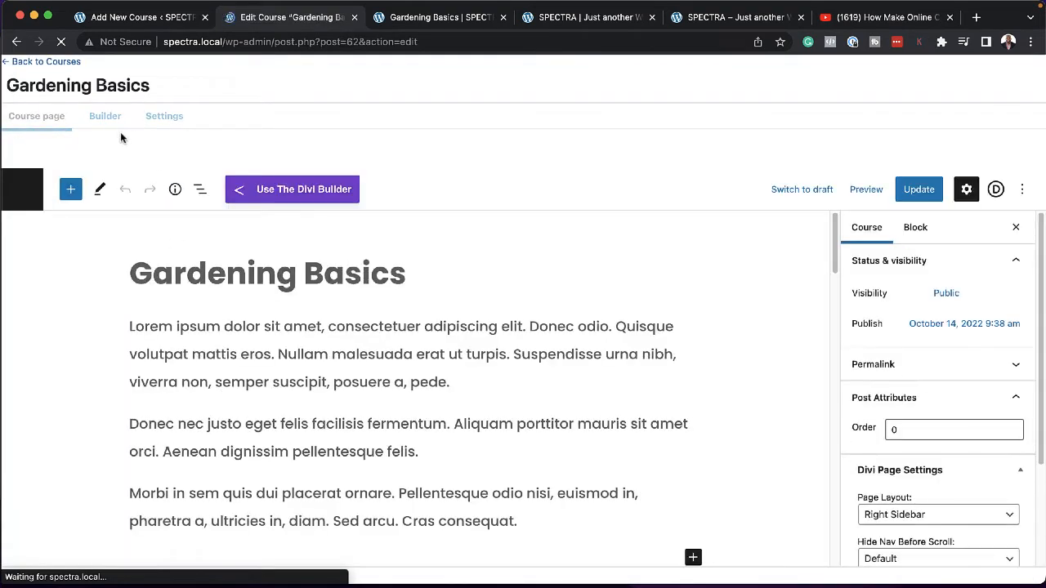
left_click(172, 123)
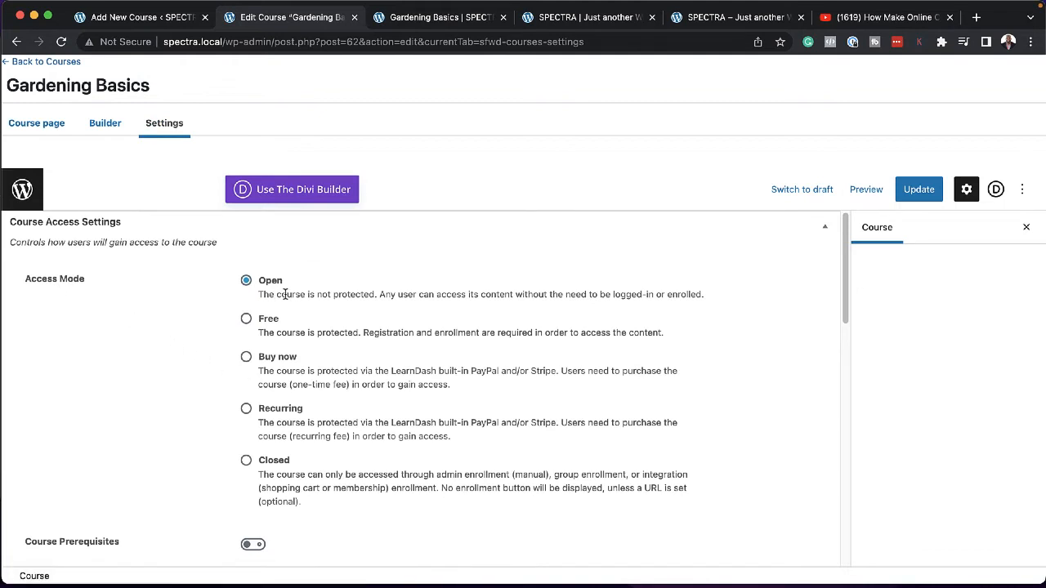
left_click(246, 462)
scroll(472, 539, "down", 2)
left_click(467, 493)
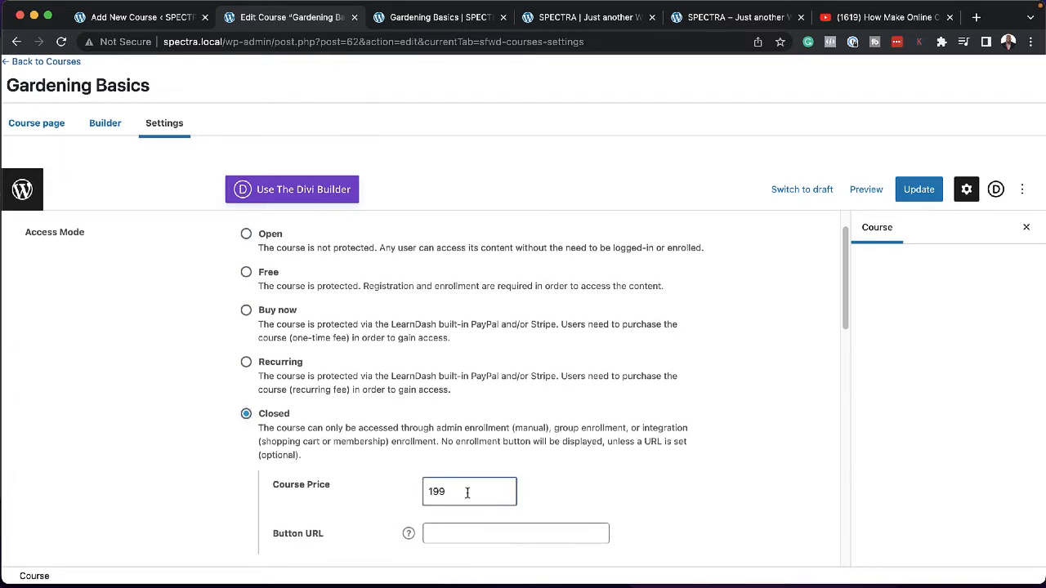
left_click(475, 532)
scroll(476, 528, "down", 1)
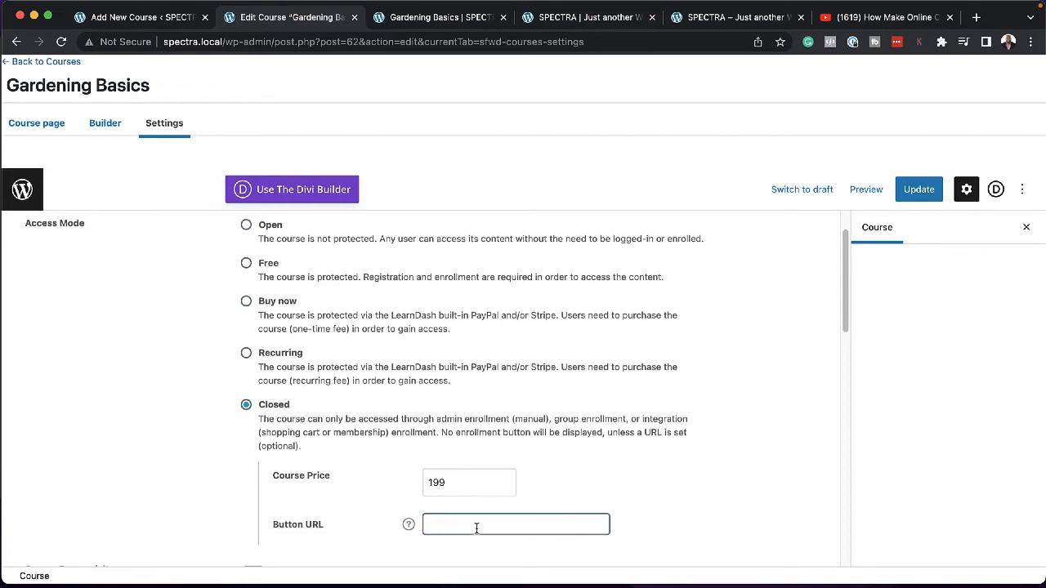
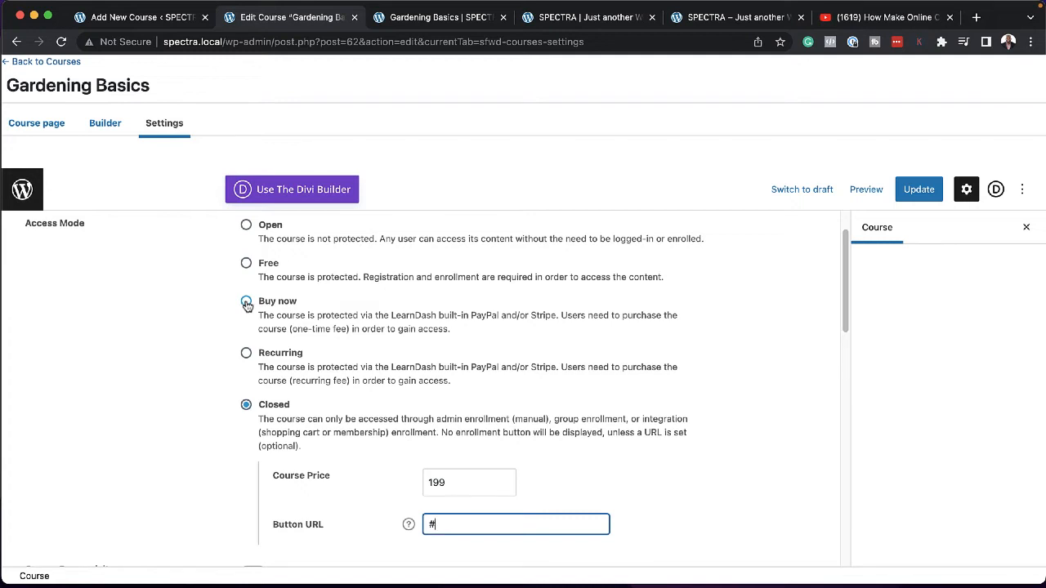
- Switch Course Points and Course Materials on to inspect their options, turning each back off
scroll(324, 446, "down", 3)
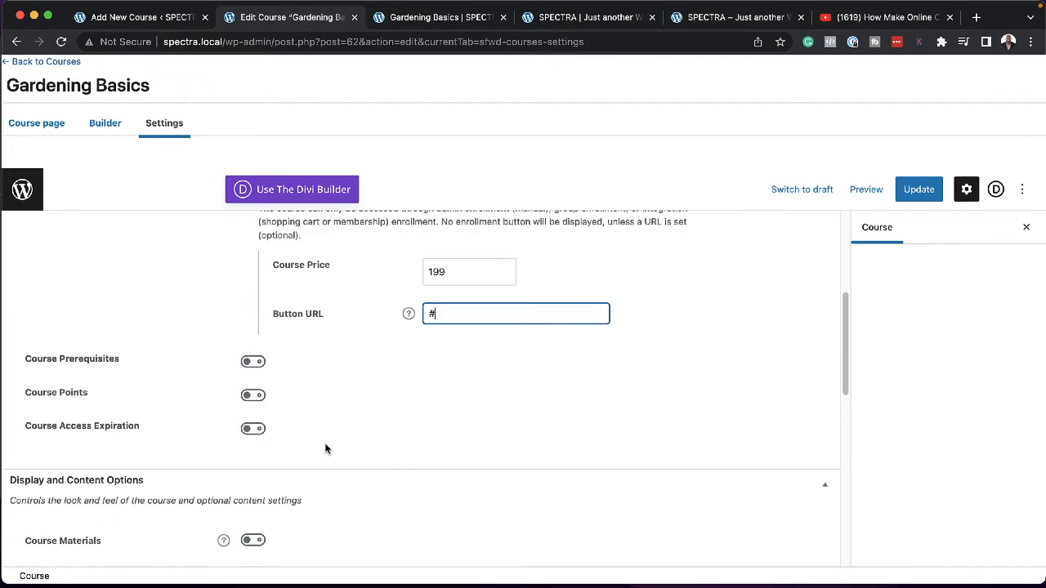
scroll(314, 434, "down", 1)
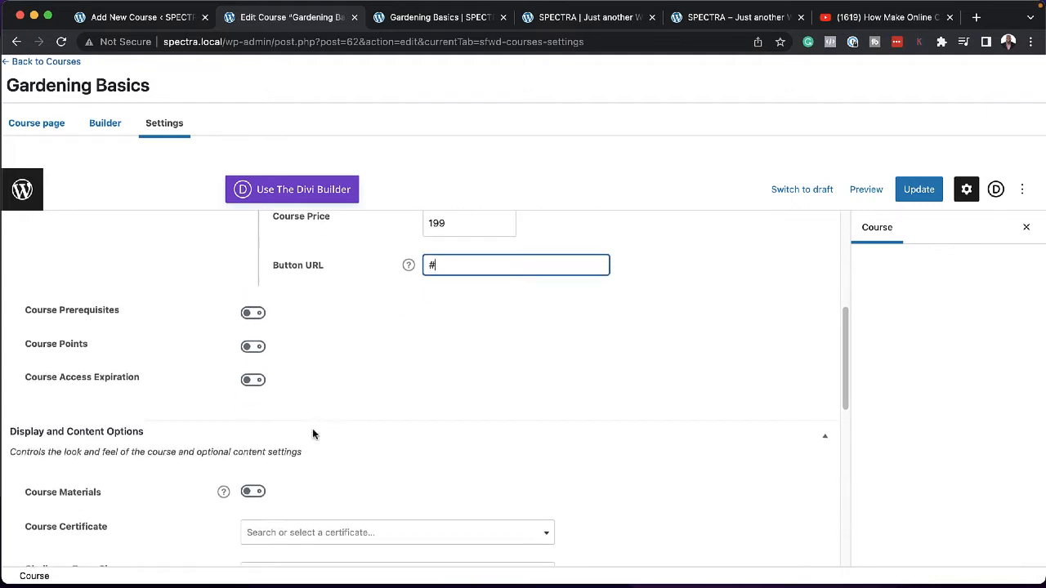
left_click(258, 350)
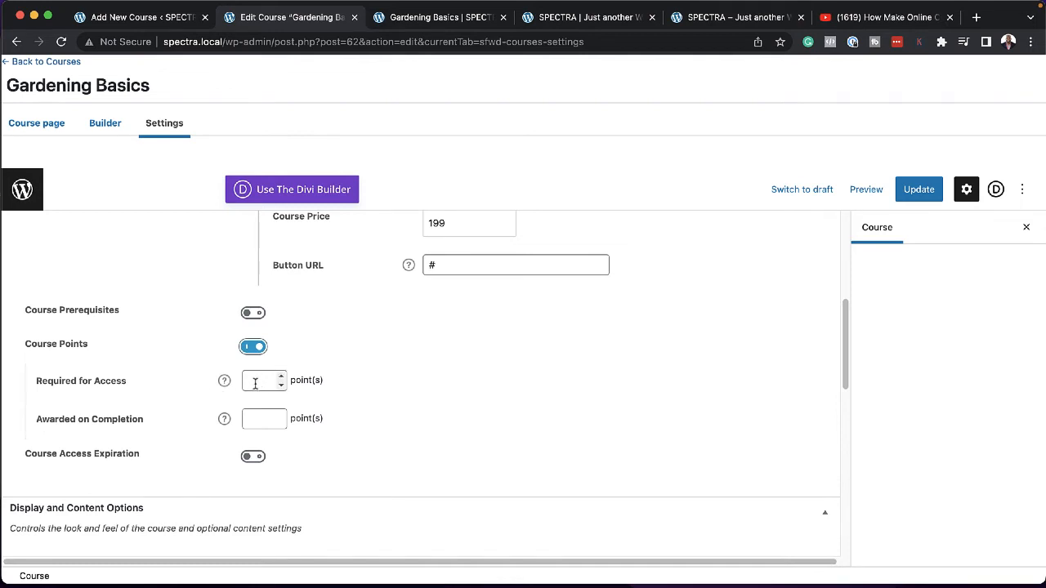
left_click(253, 346)
scroll(214, 482, "down", 3)
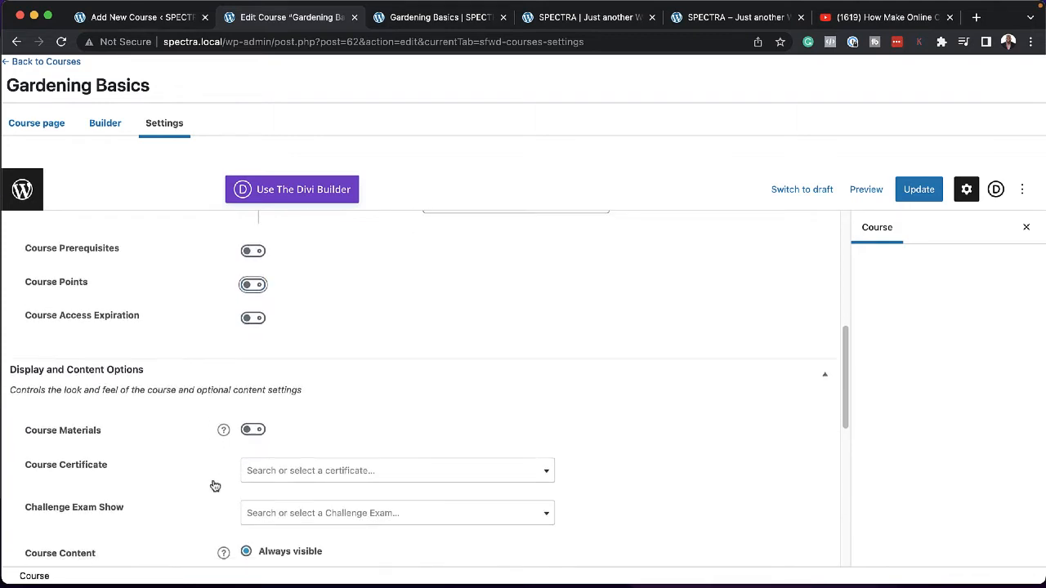
left_click(255, 402)
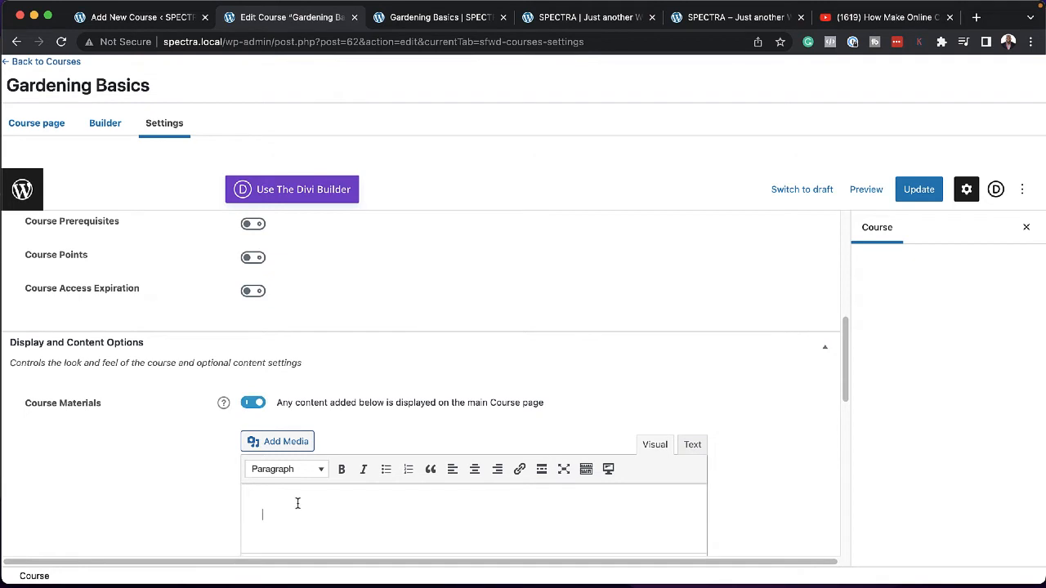
left_click(251, 406)
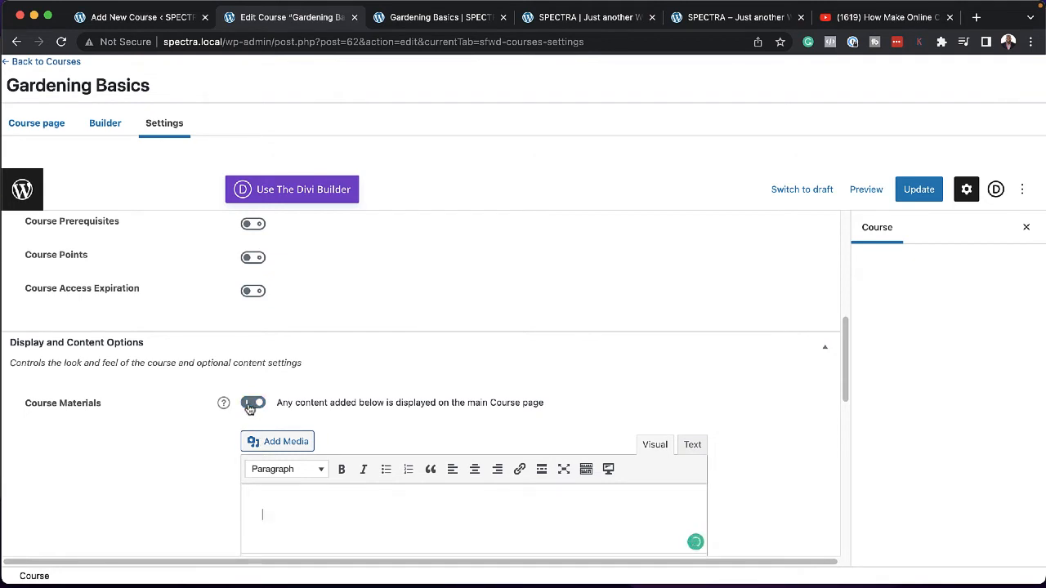
scroll(175, 487, "down", 2)
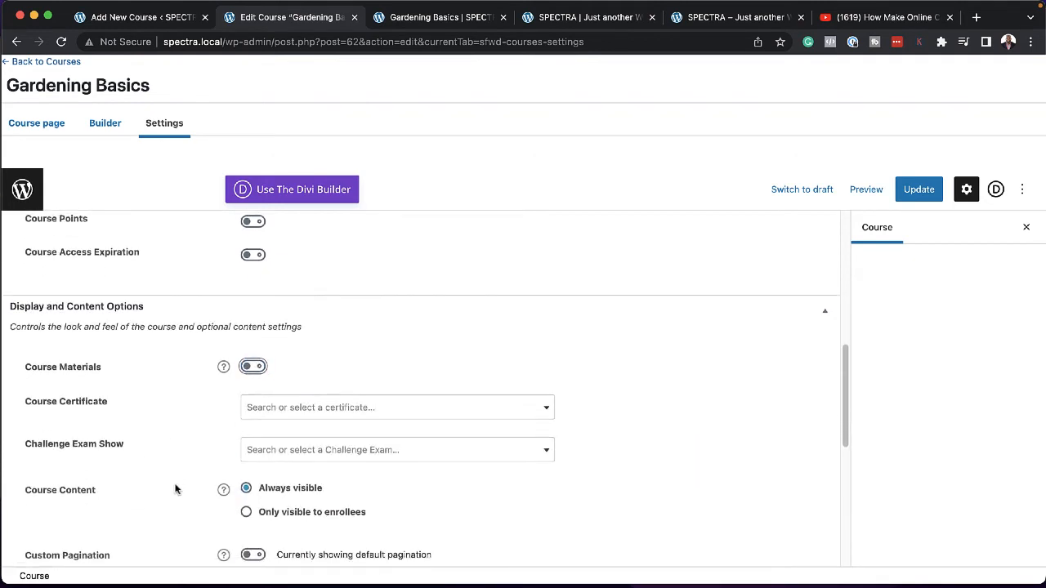
- Set the Gardening Basics course progression to Free form in the navigation settings and update the course
scroll(207, 485, "down", 2)
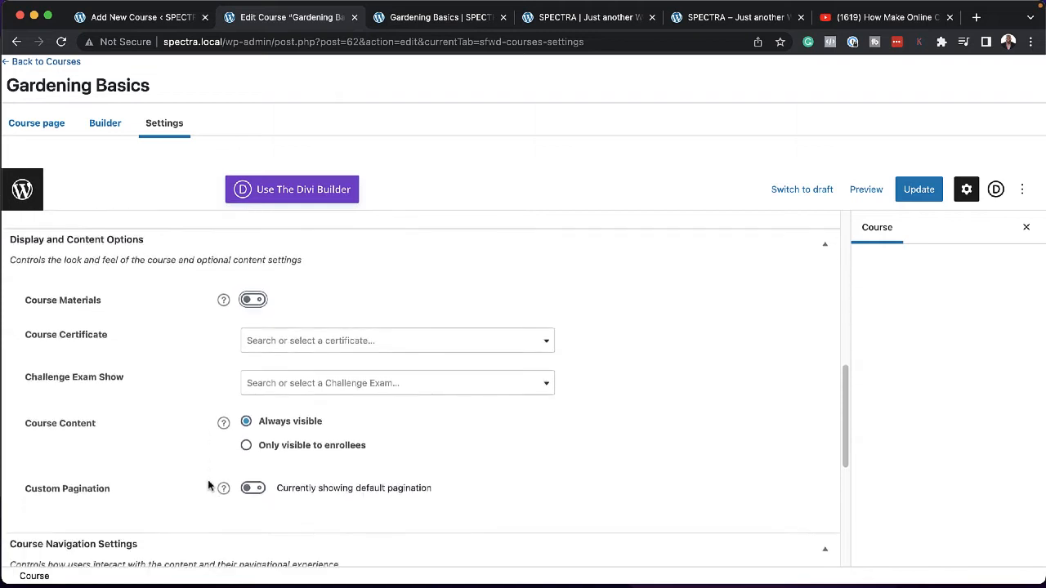
scroll(208, 485, "down", 5)
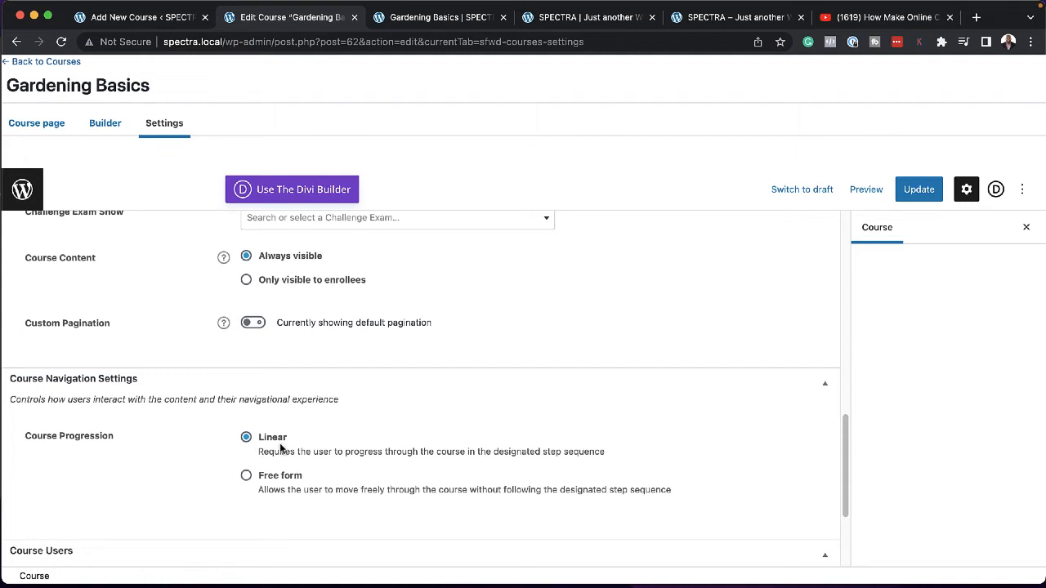
left_click(246, 476)
scroll(260, 503, "down", 1)
scroll(260, 502, "down", 2)
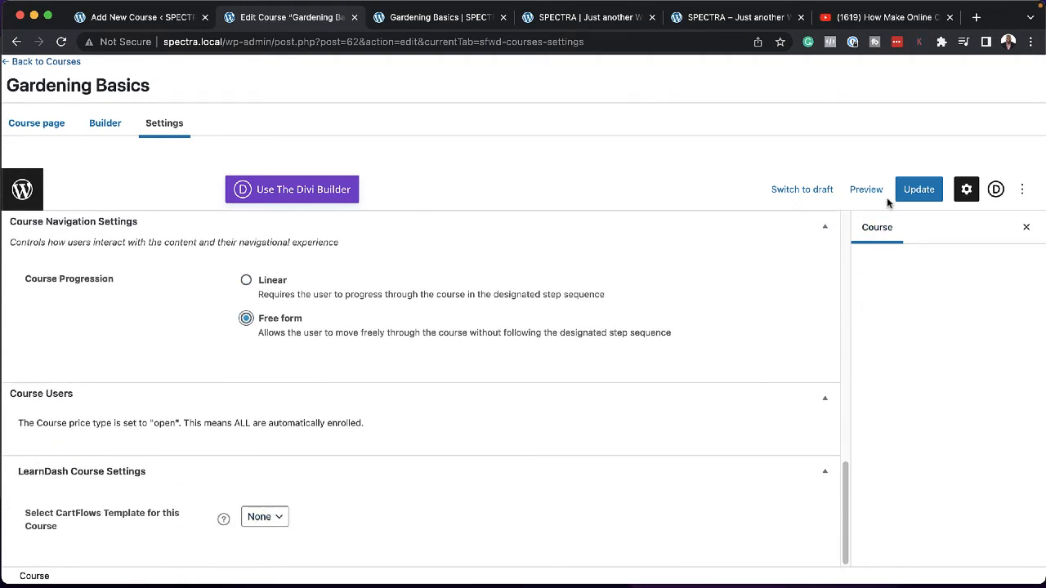
left_click(912, 198)
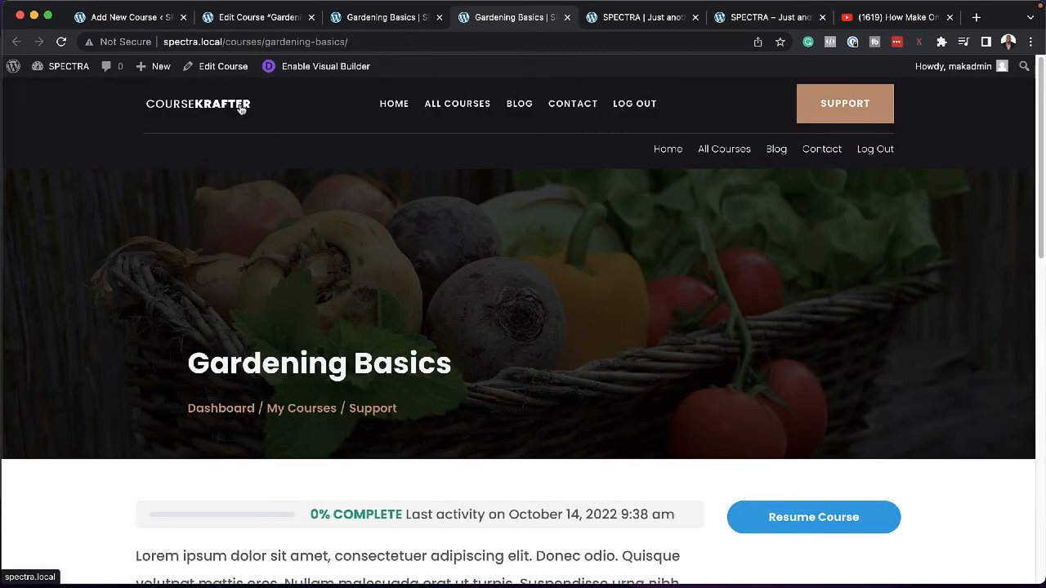
- Go from the Gardening Basics course page to the site's home page and review its sections
left_click(242, 108)
scroll(404, 245, "down", 20)
scroll(407, 247, "up", 3)
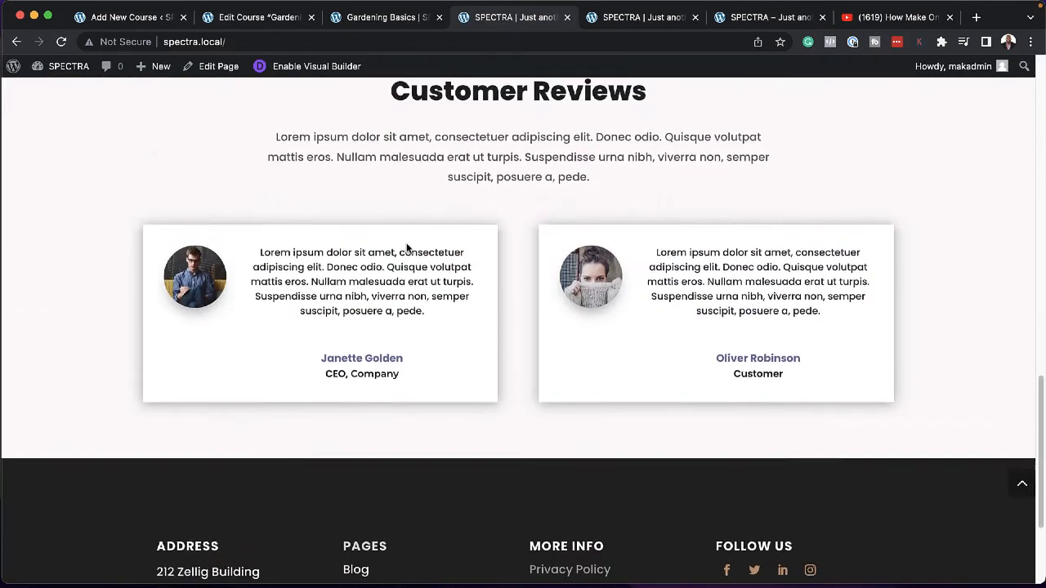
scroll(407, 248, "up", 8)
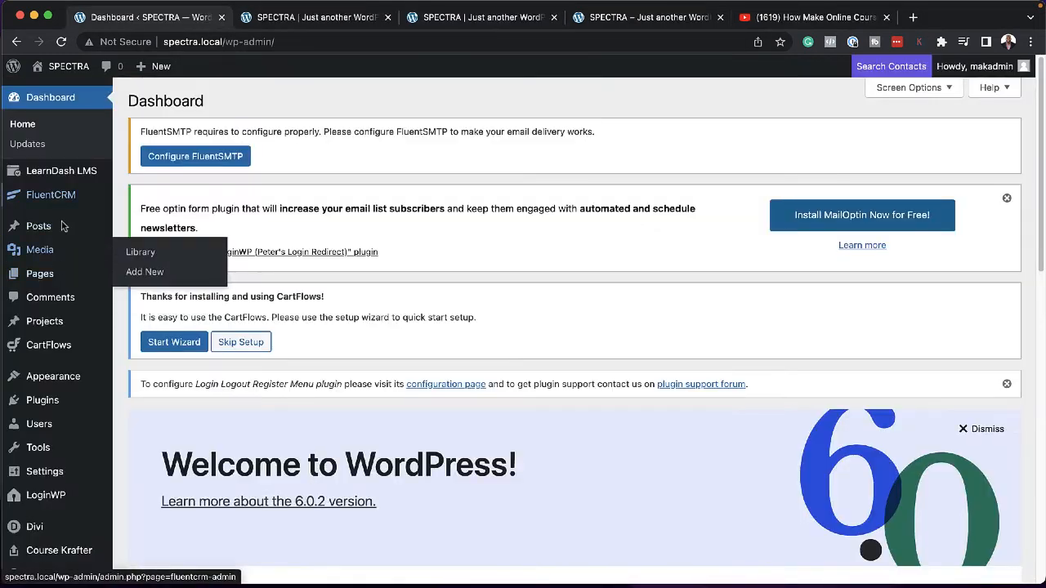
- Activate the LearnDash LMS - Course Grid plugin from the installed plugins
mouse_move(62, 402)
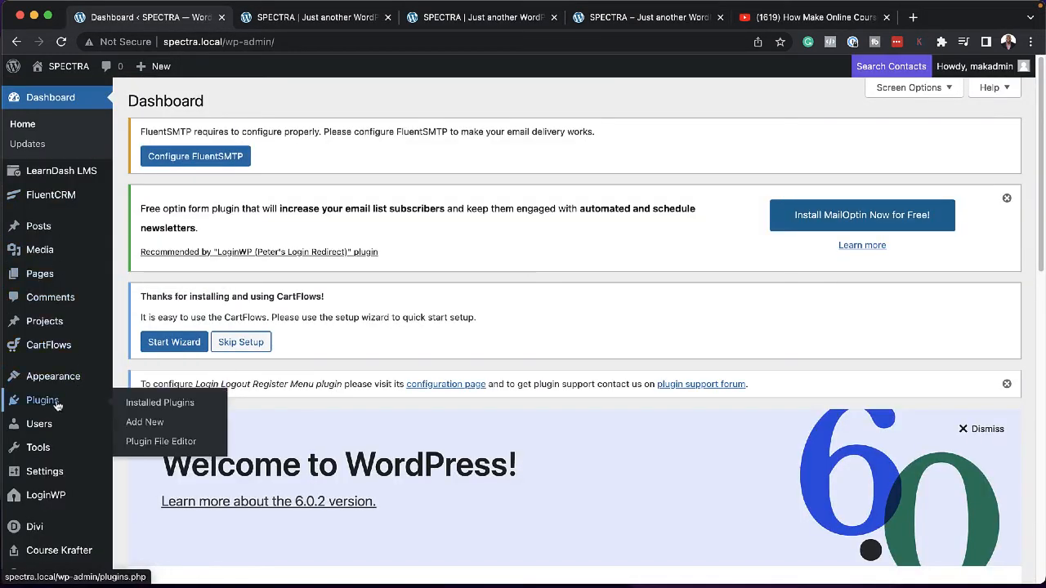
left_click(152, 410)
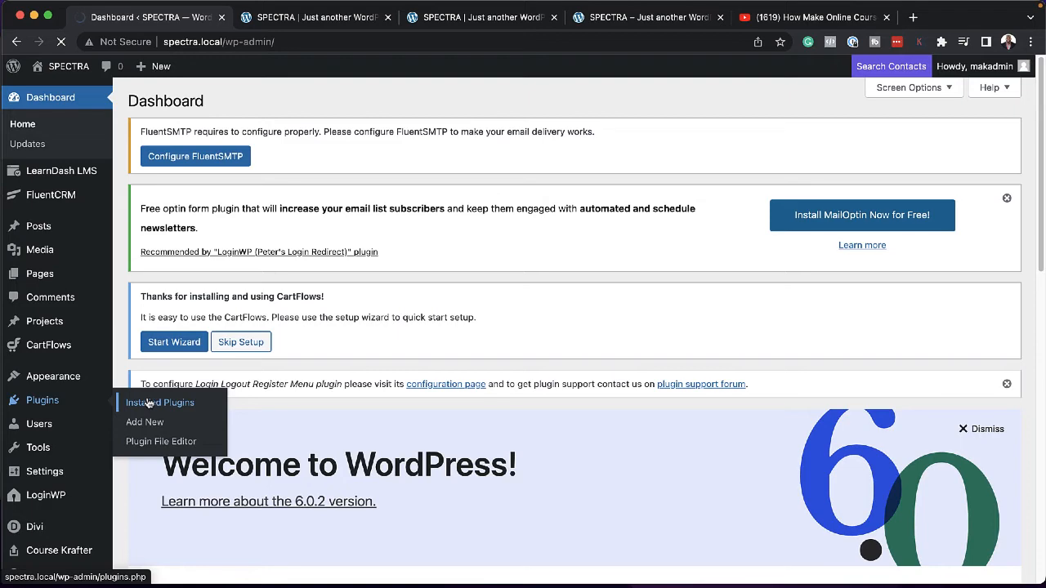
scroll(393, 406, "down", 8)
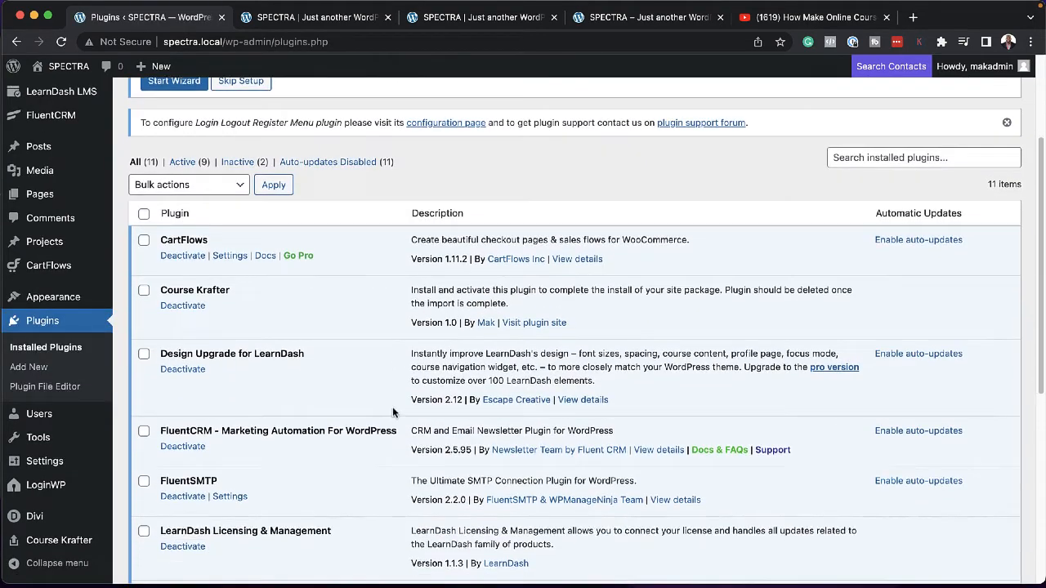
scroll(393, 413, "down", 3)
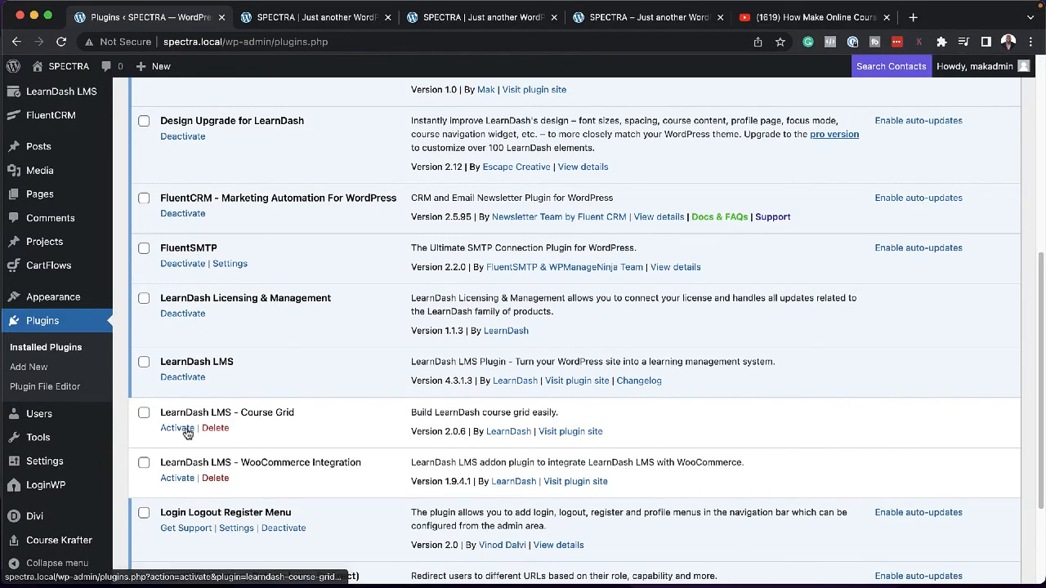
left_click(178, 428)
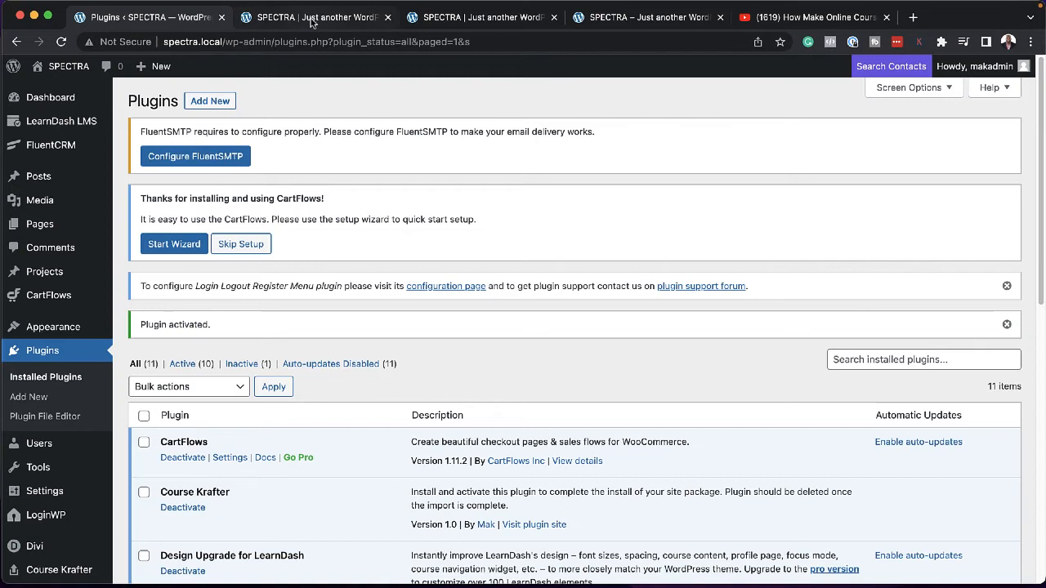
- Reload the site's home page, check the Gardening Basics card in the Courses section and open the course from it
left_click(313, 19)
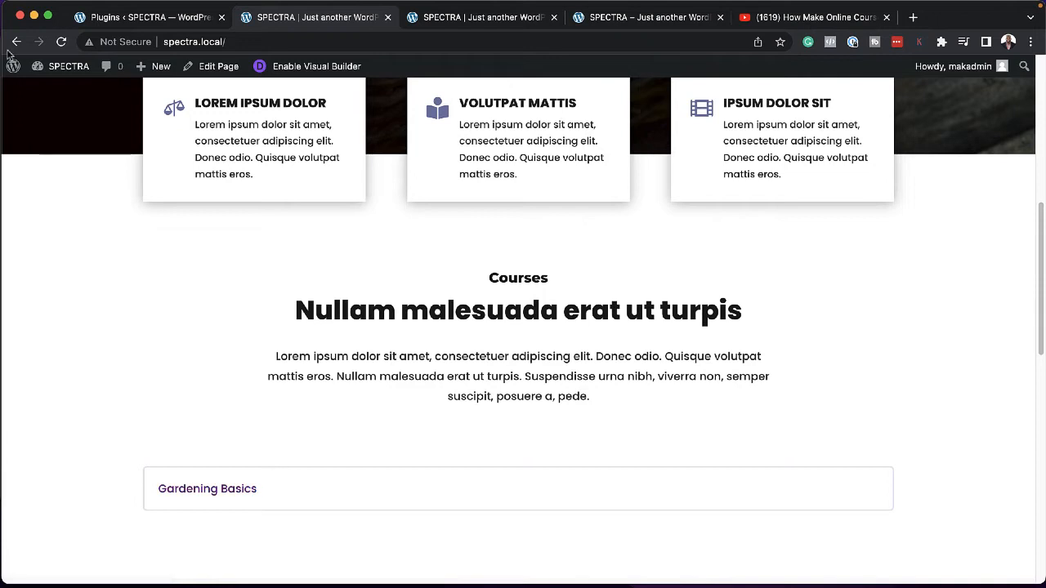
left_click(62, 42)
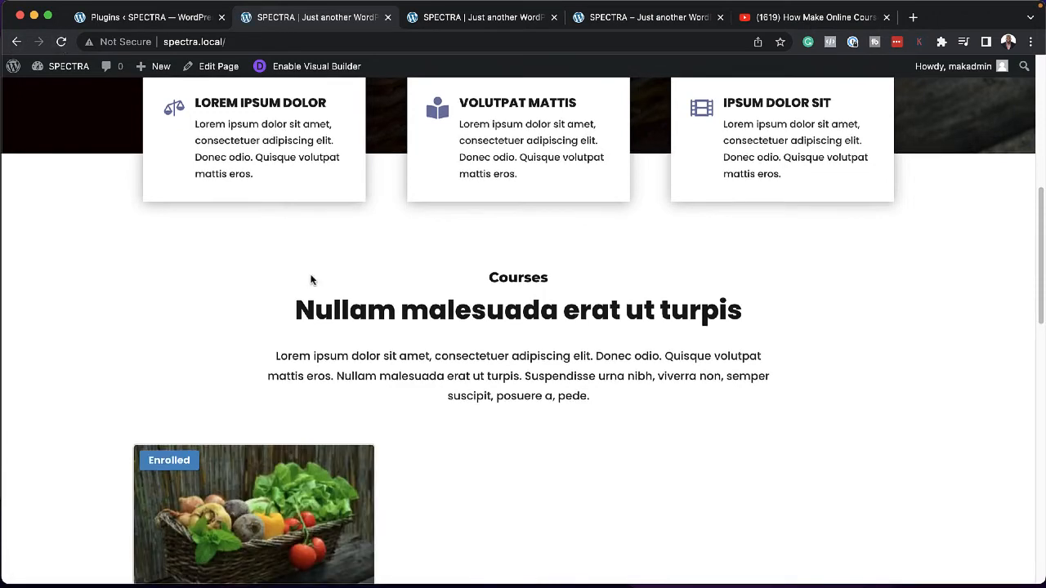
scroll(313, 278, "down", 3)
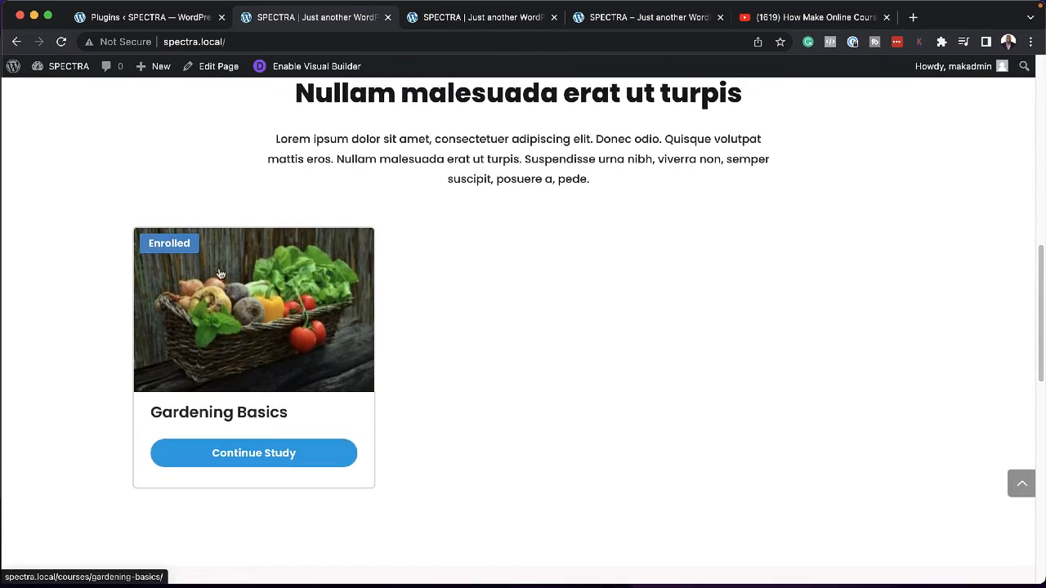
left_click(274, 457)
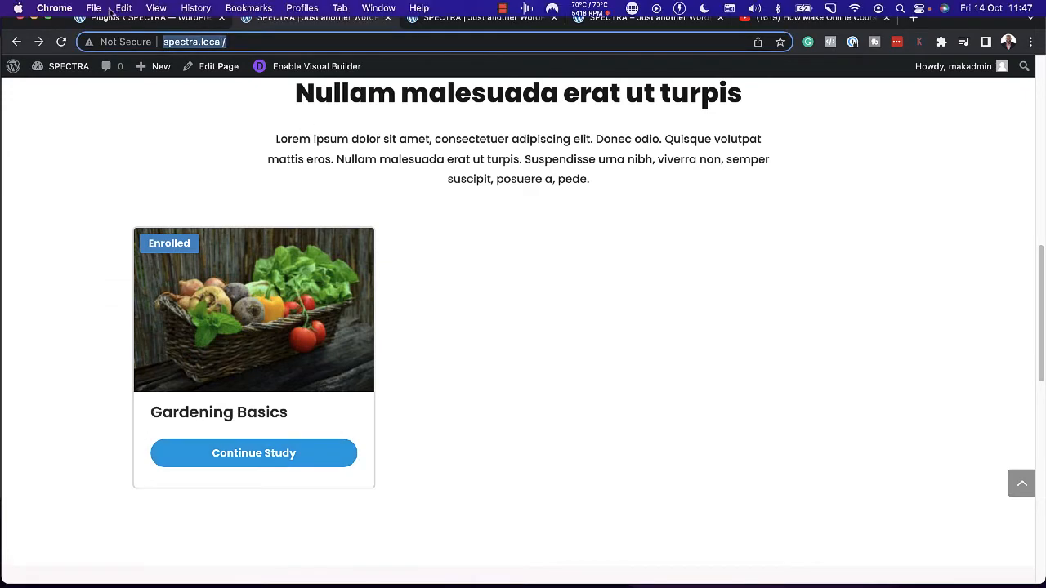
left_click(94, 8)
left_click(137, 59)
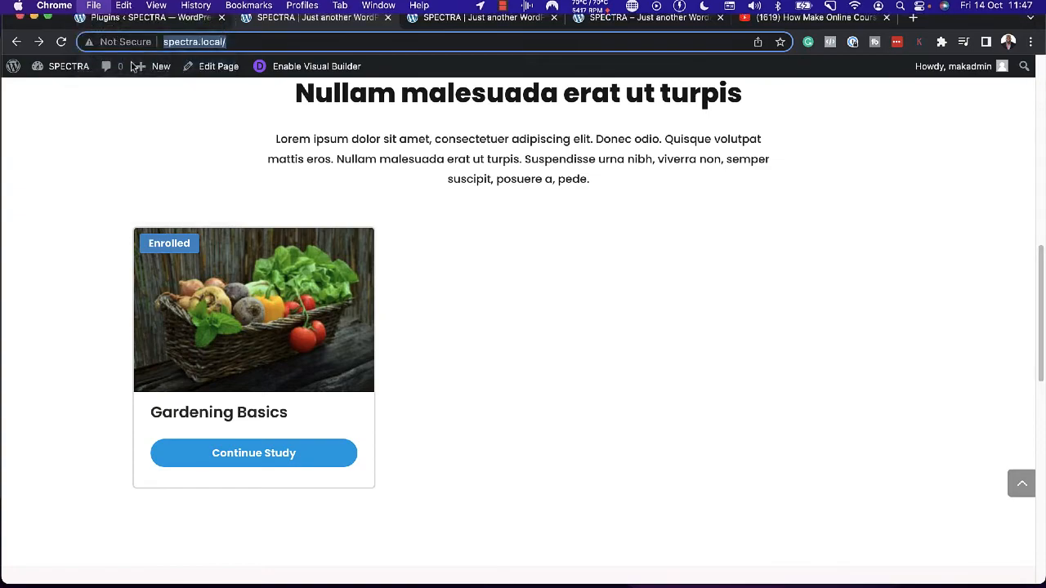
type("http://spectra.local/")
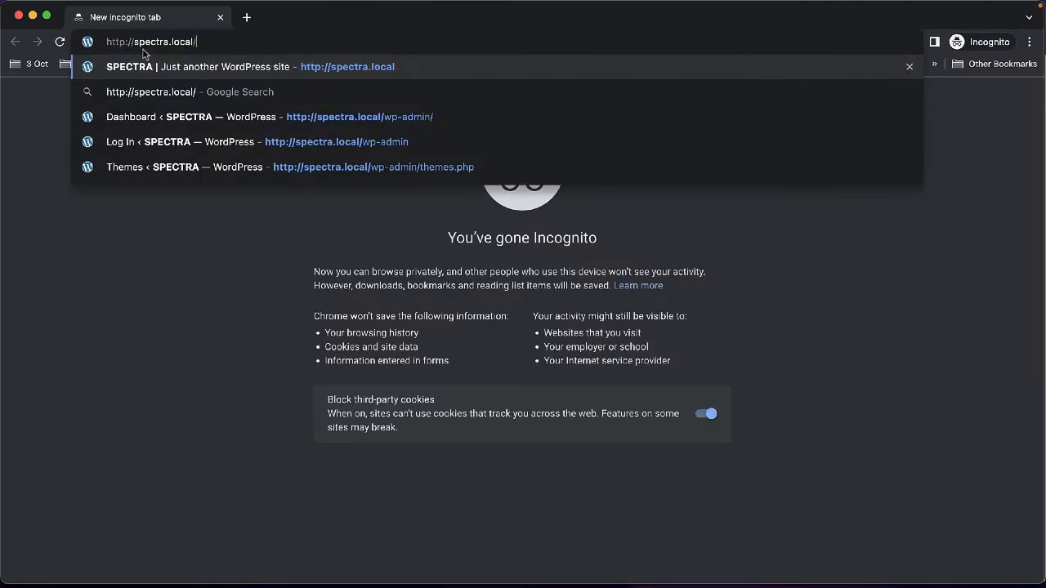
key("Return")
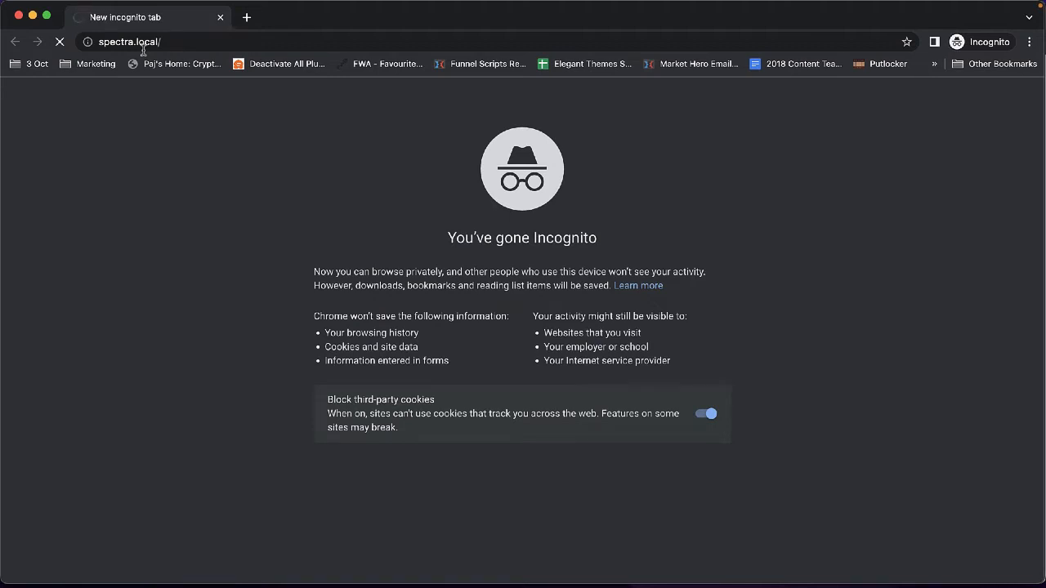
scroll(341, 338, "down", 15)
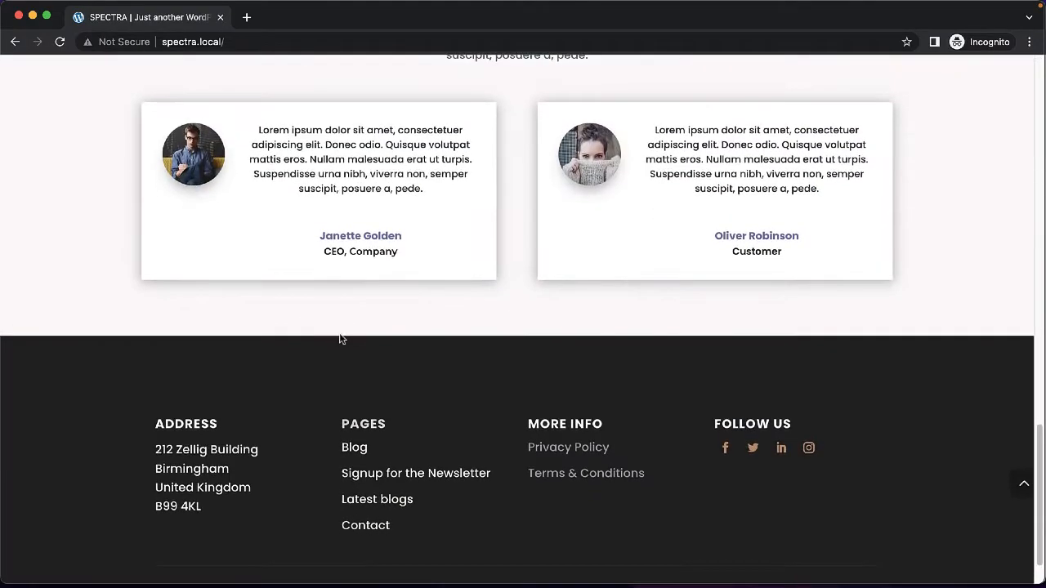
scroll(341, 338, "up", 8)
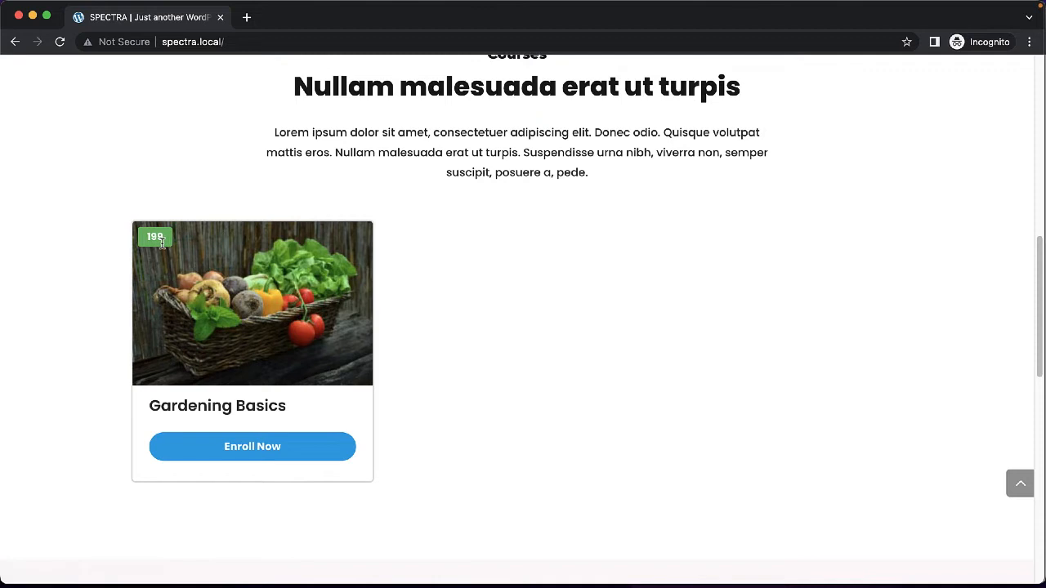
- Open the Gardening Basics course from its card as a visitor, review its status, price and enrolment area, and close the incognito window
left_click(271, 452)
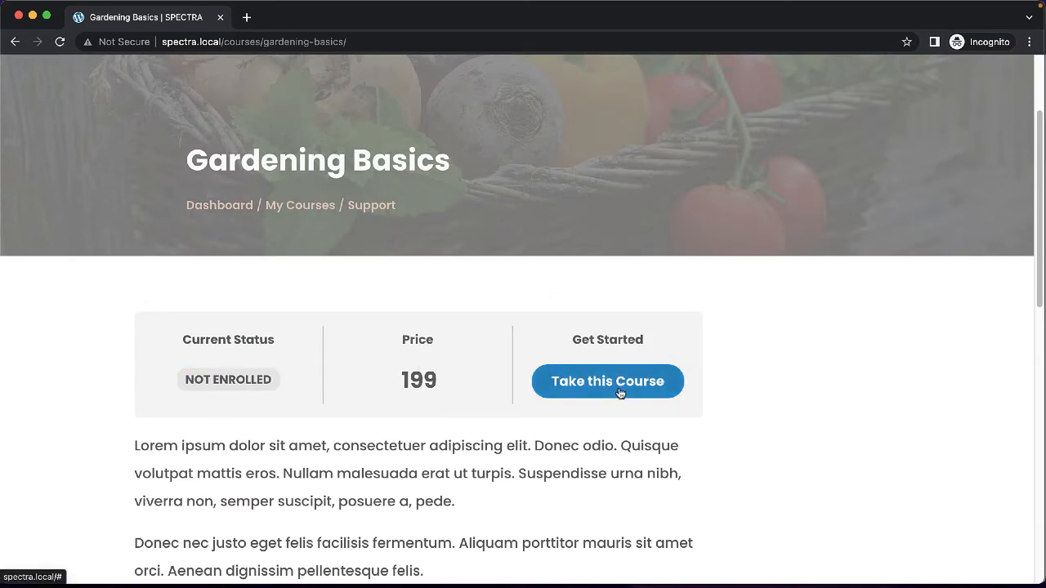
scroll(616, 409, "up", 3)
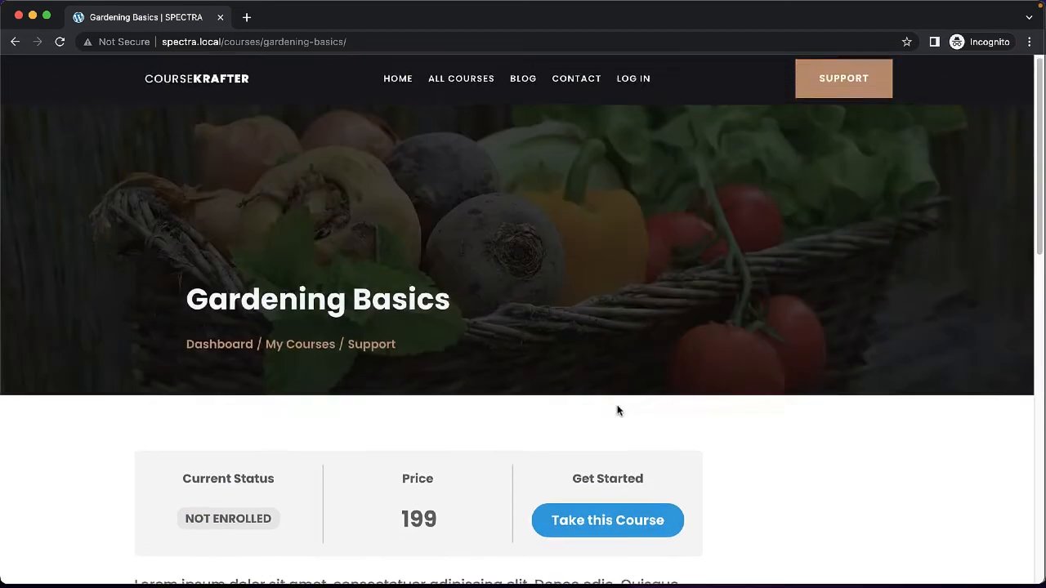
scroll(719, 507, "down", 4)
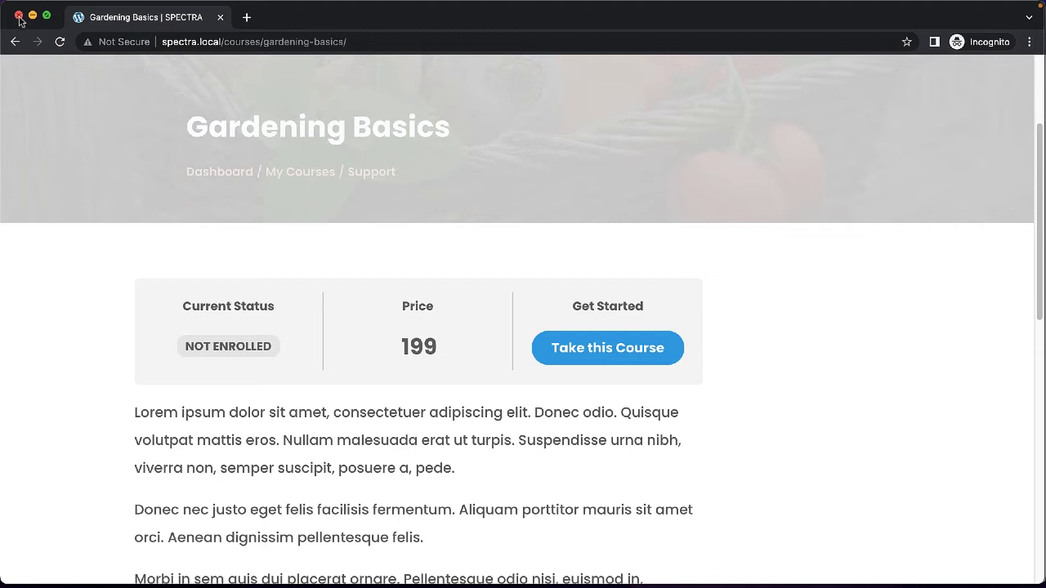
left_click(19, 15)
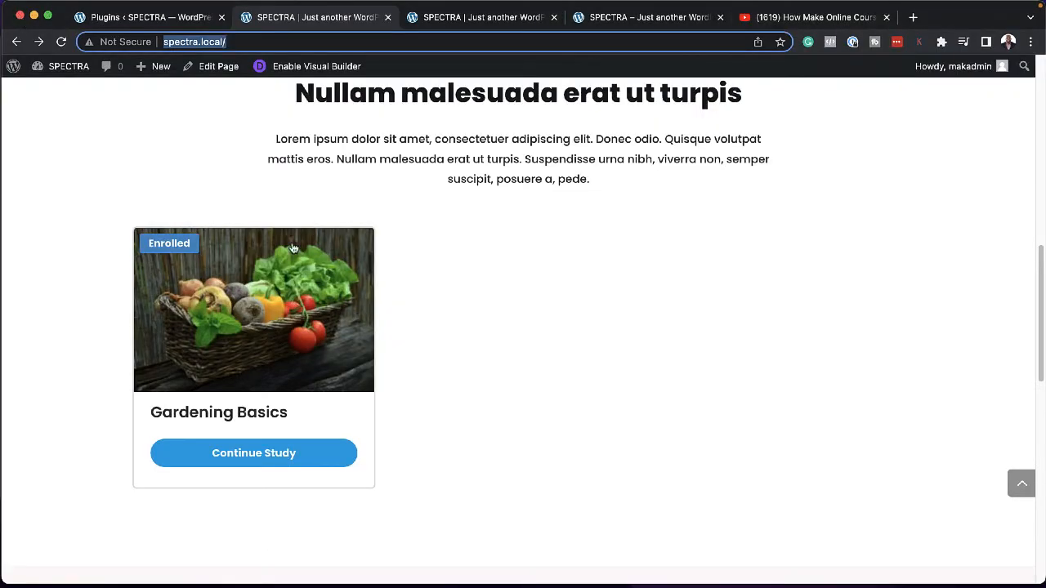
- Check the home page's header navigation and load the Students (Secondary Menu) menu for editing in the WordPress menu settings
scroll(553, 359, "up", 10)
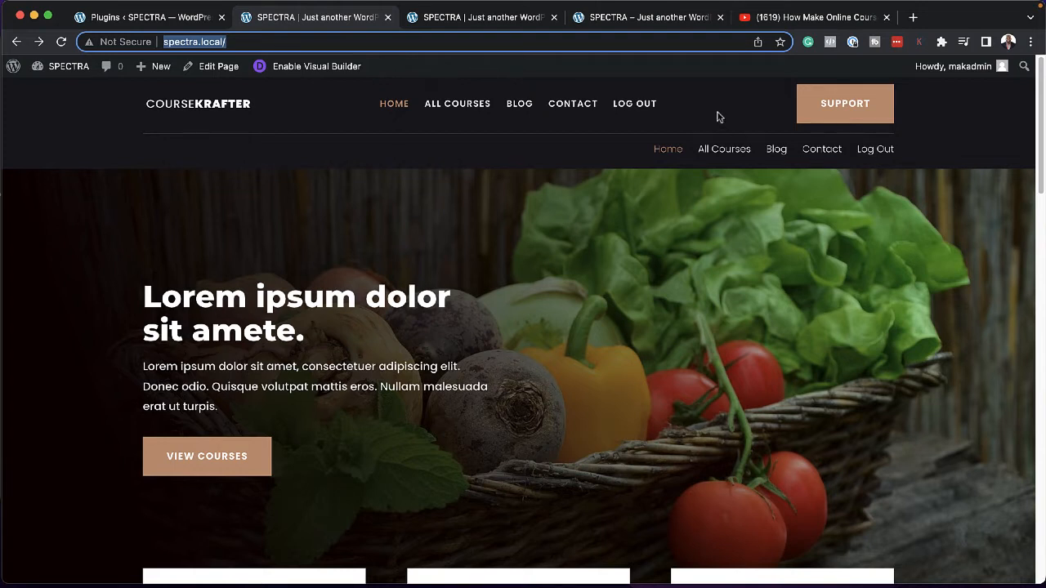
left_click(92, 18)
scroll(70, 327, "down", 3)
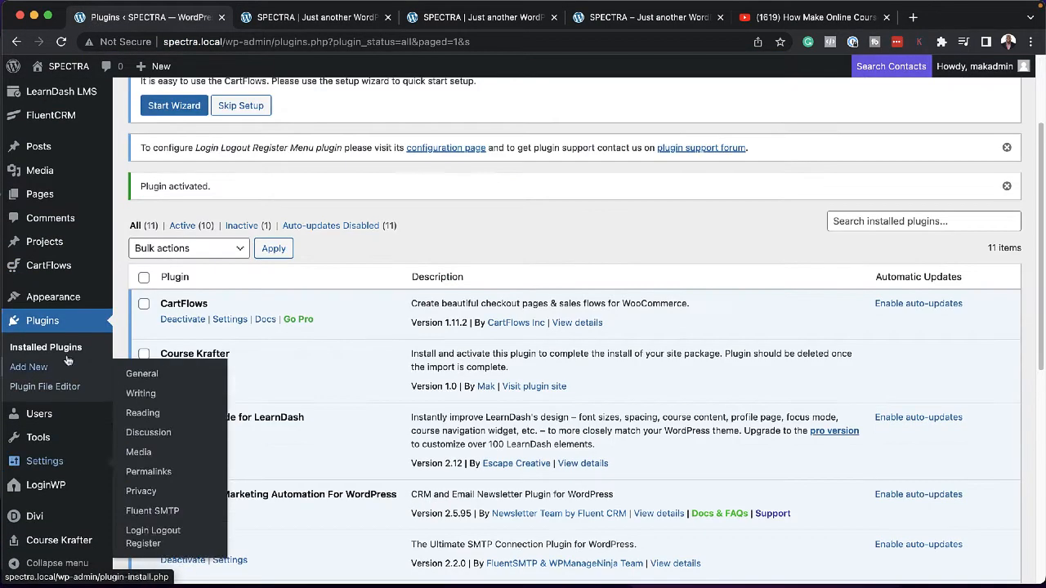
mouse_move(71, 302)
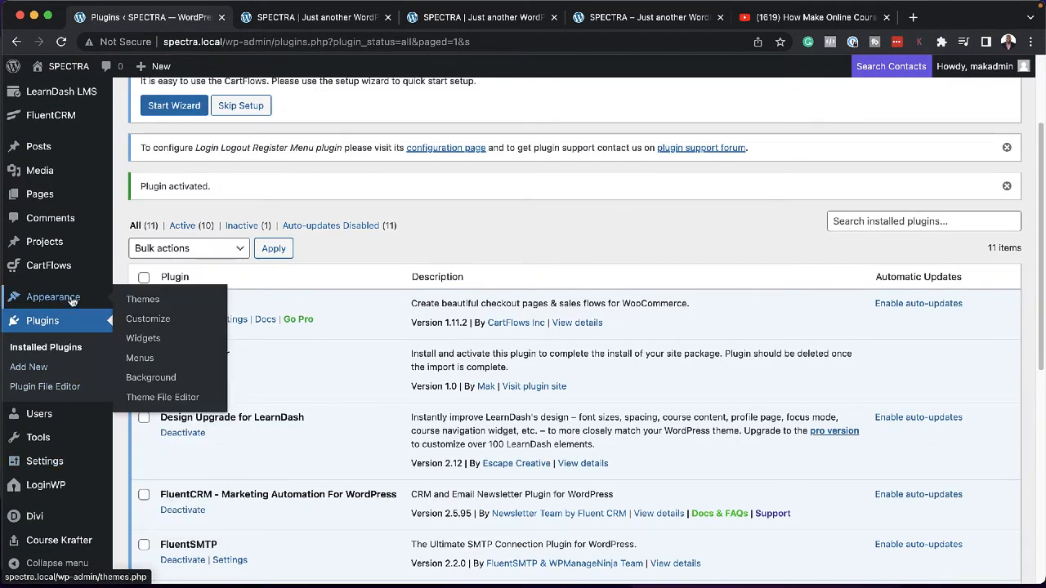
left_click(144, 363)
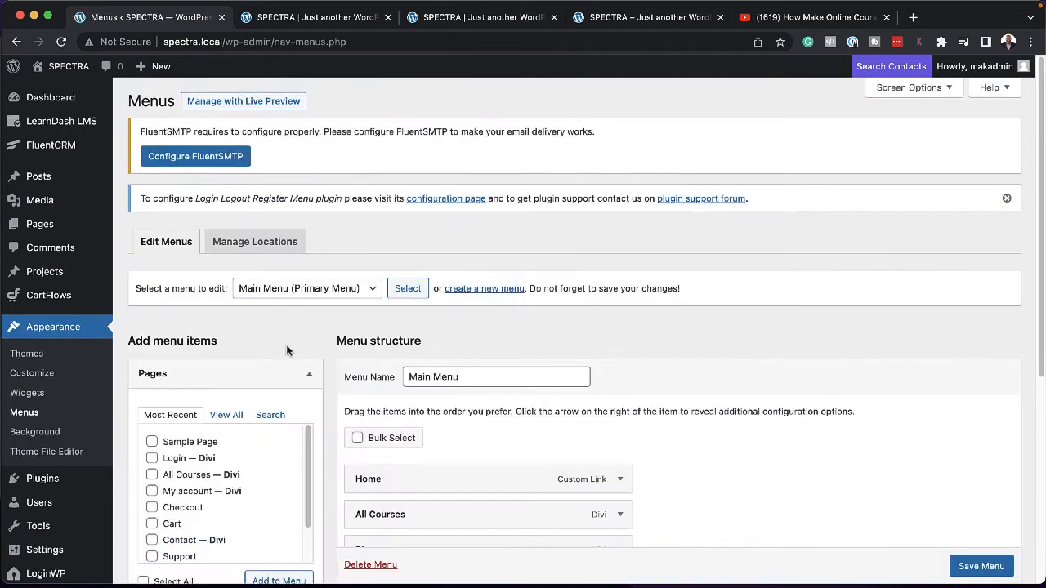
left_click(370, 293)
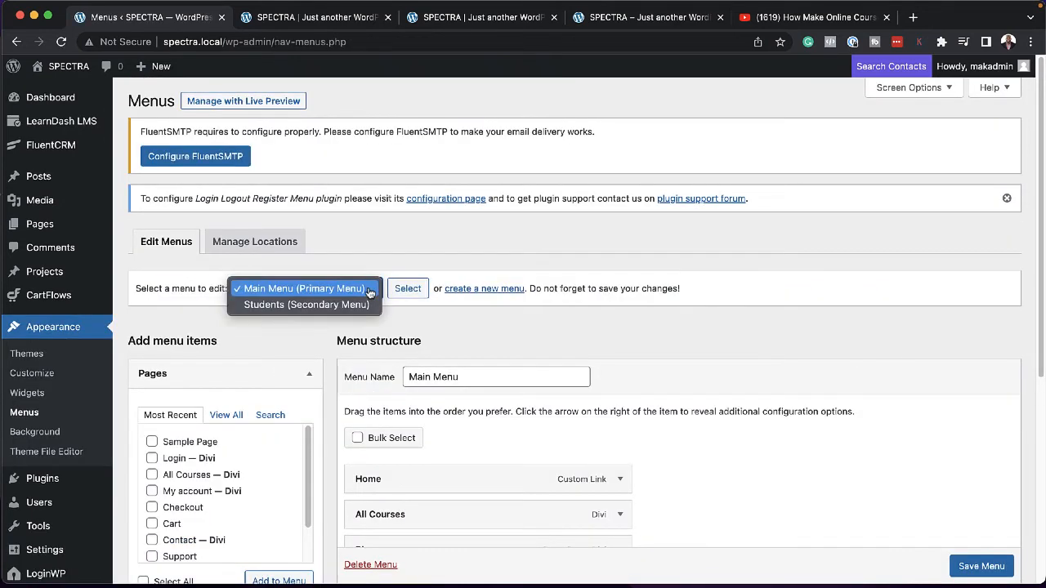
left_click(312, 305)
scroll(740, 492, "down", 1)
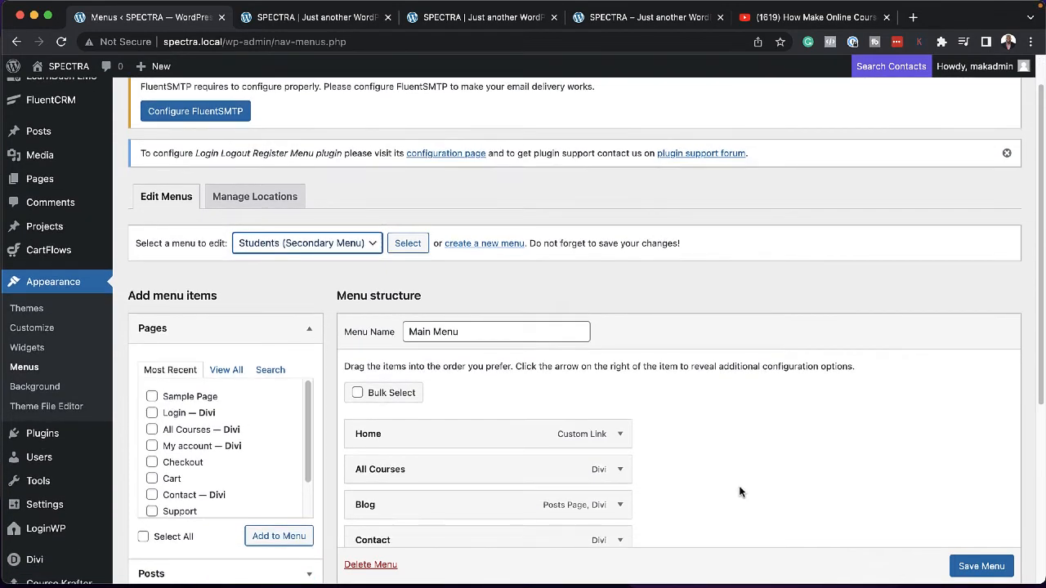
left_click(408, 243)
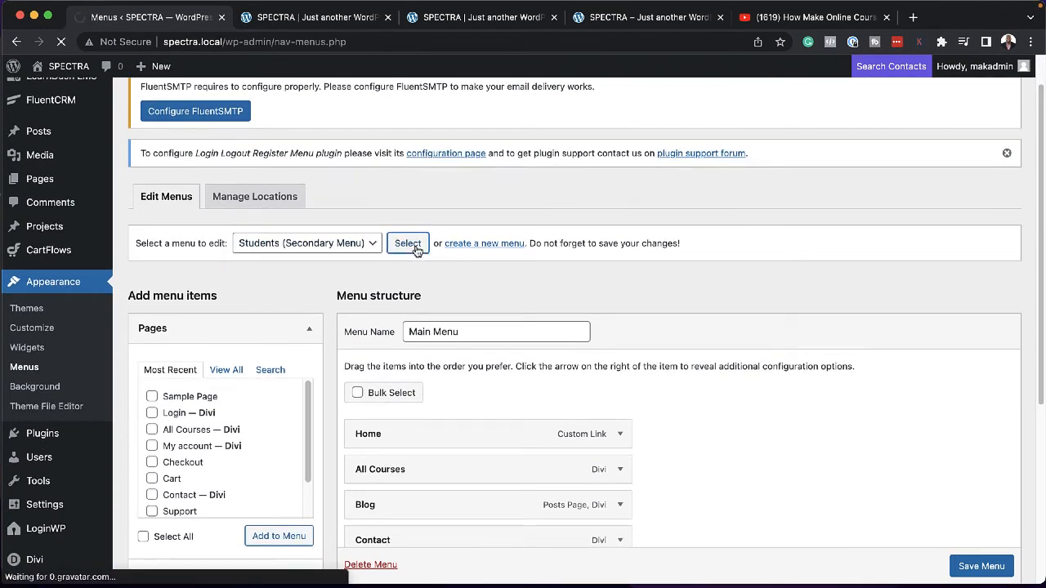
scroll(672, 412, "down", 1)
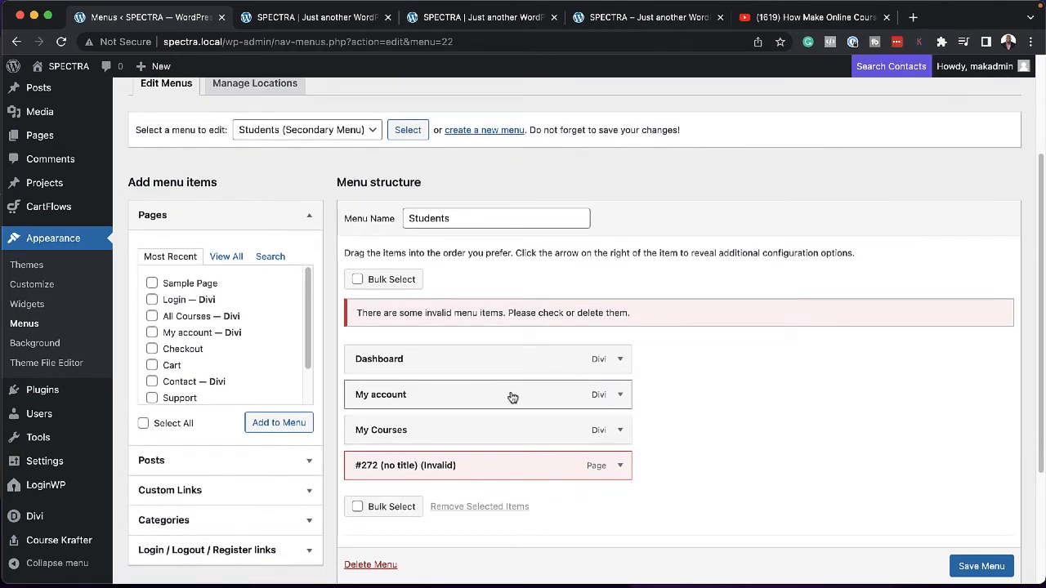
- Remove the invalid item "#272 (no title)" from the Students menu and save the menu
left_click(621, 465)
scroll(531, 501, "down", 1)
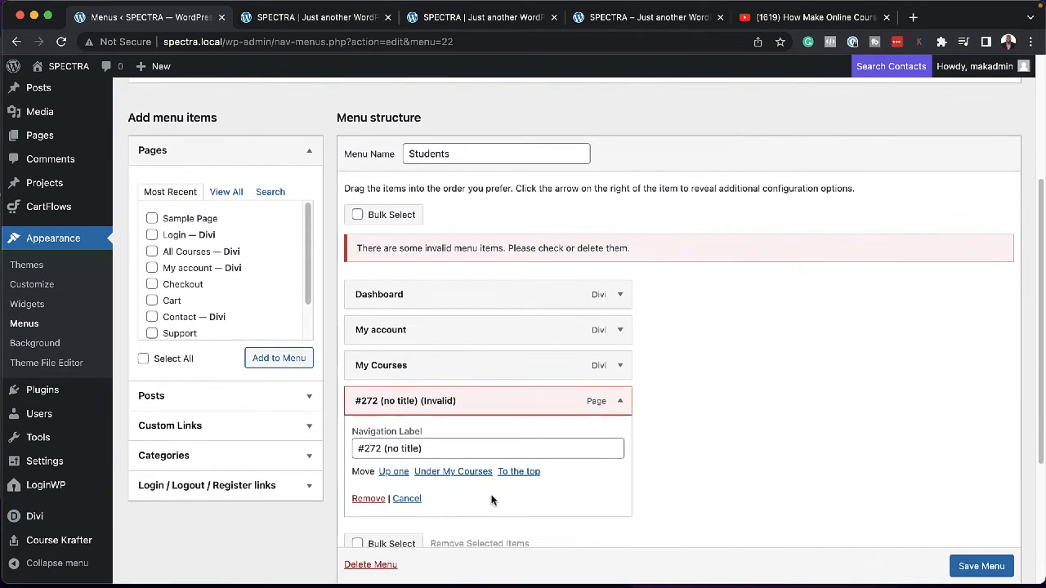
left_click(367, 498)
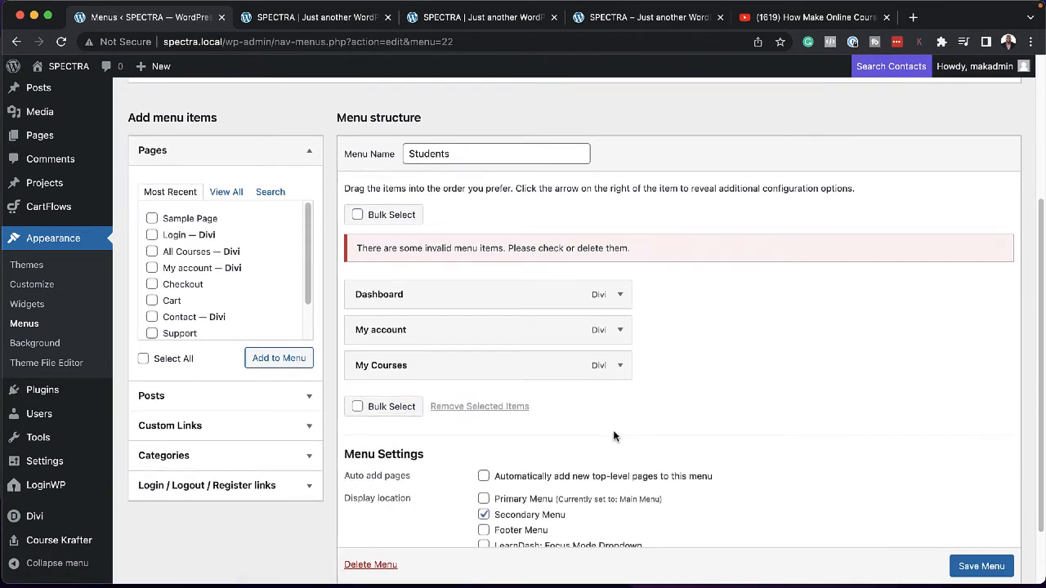
scroll(987, 571, "down", 1)
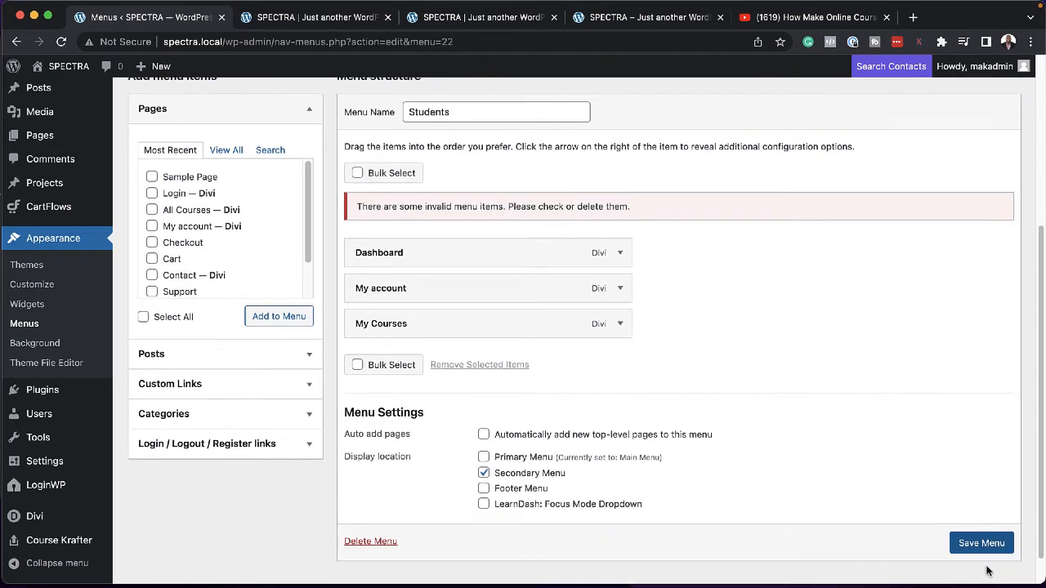
left_click(989, 553)
- Open the default template's Global Header in the Divi Theme Builder and assign the Students menu to the menu module directly below the divider
scroll(87, 493, "down", 4)
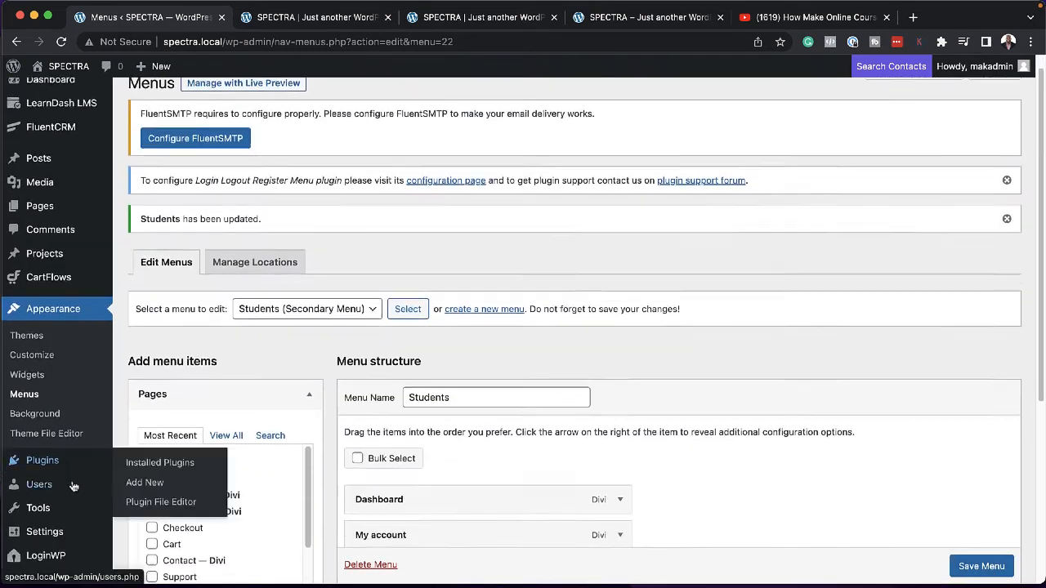
mouse_move(39, 518)
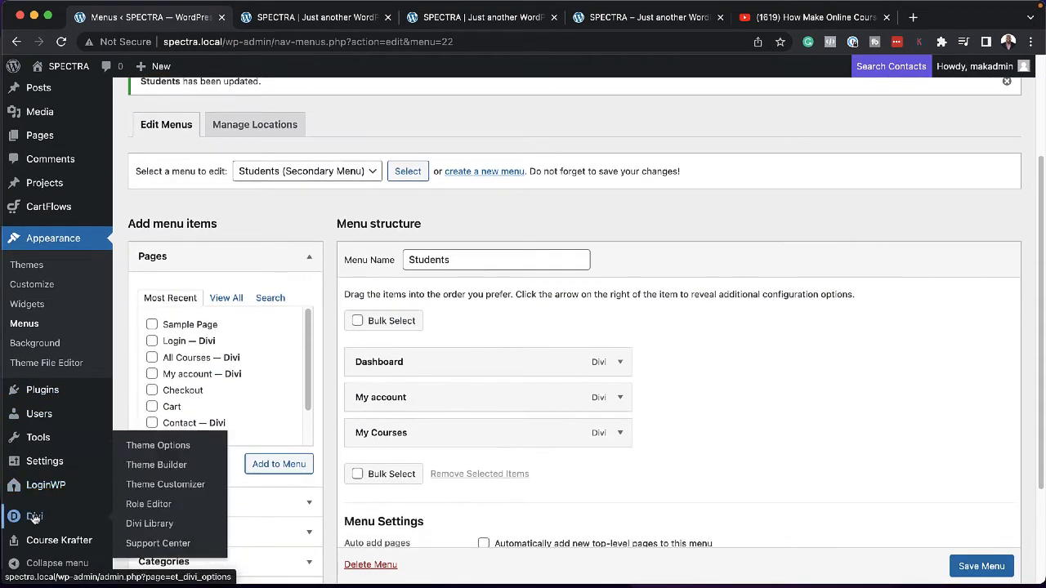
left_click(180, 471)
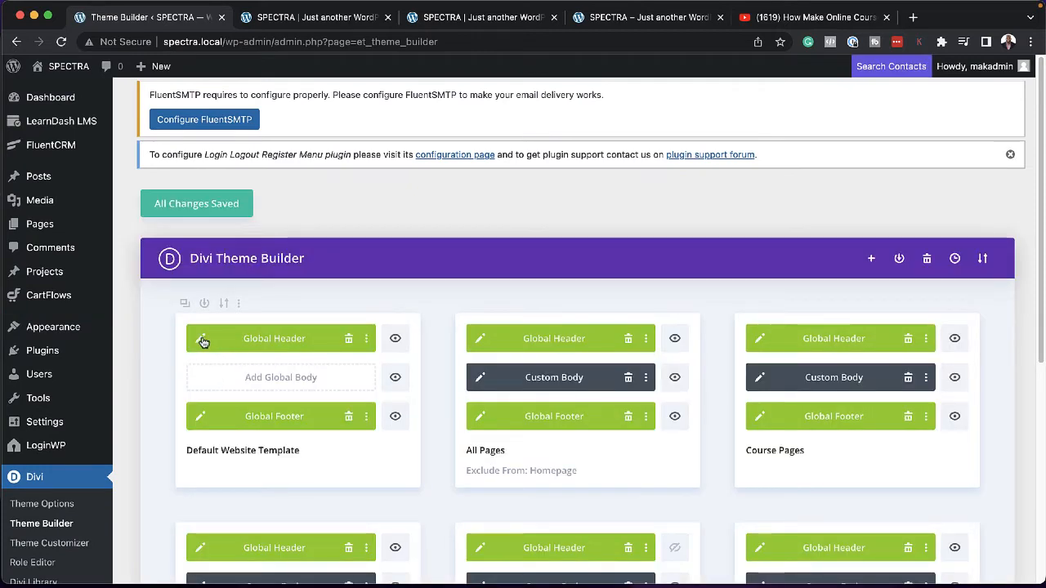
left_click(201, 340)
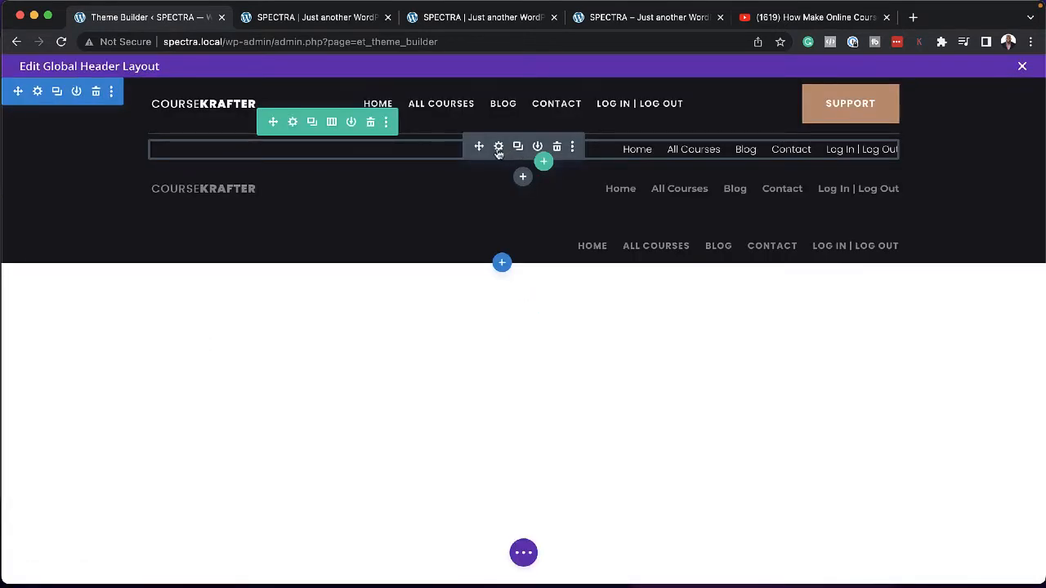
left_click(498, 149)
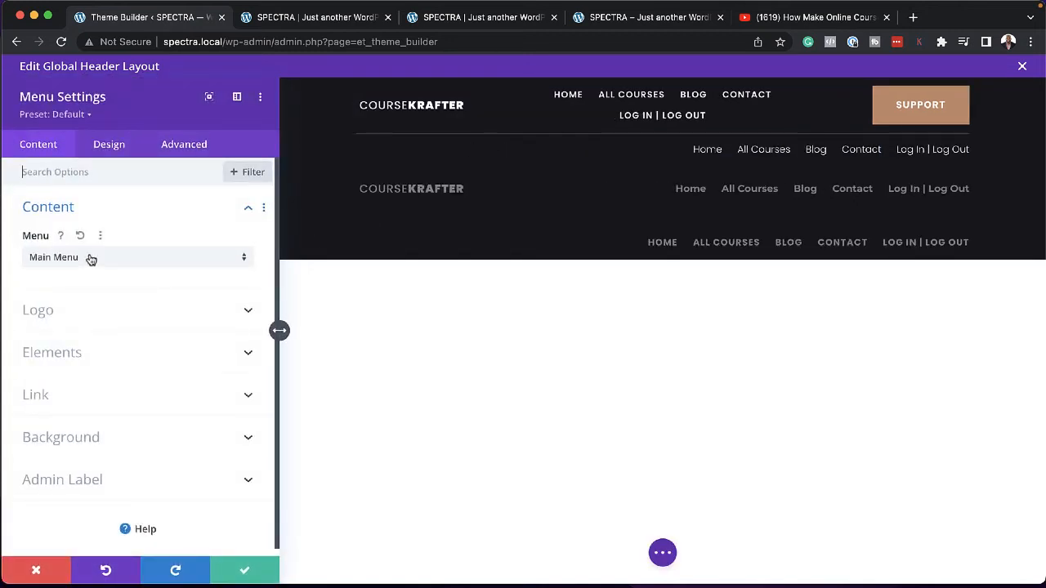
left_click(108, 258)
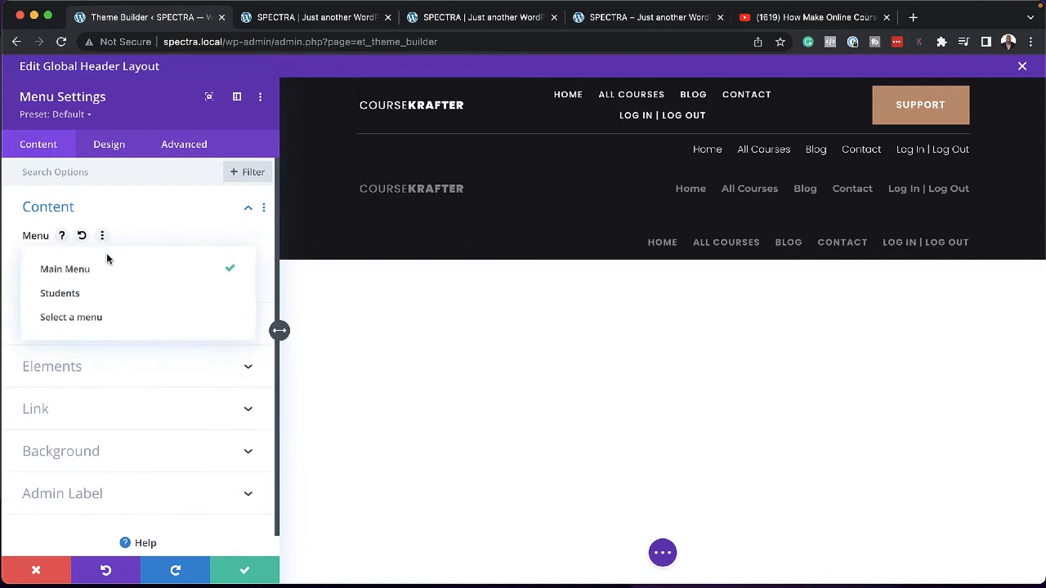
left_click(129, 295)
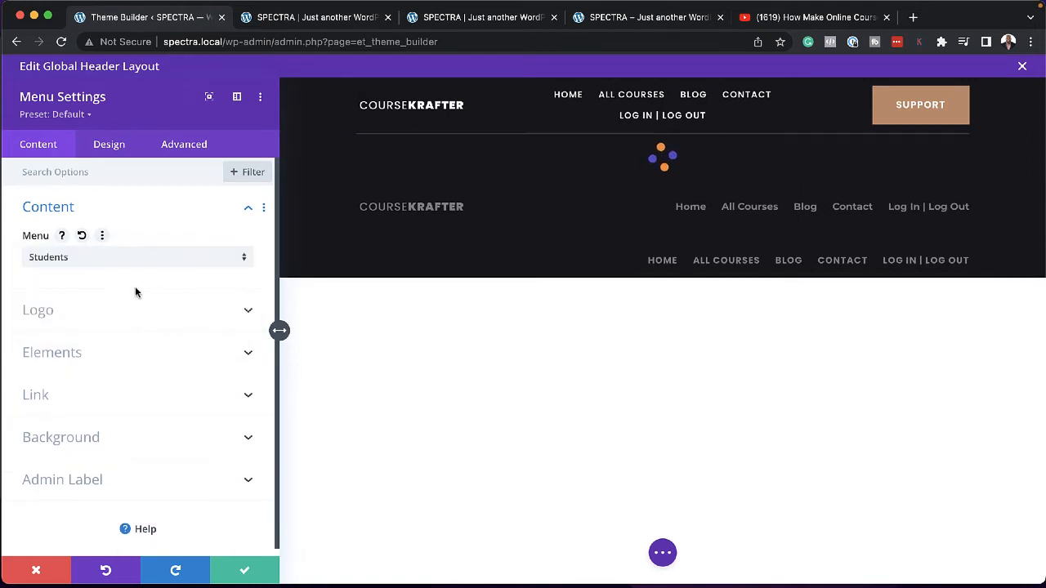
left_click(245, 570)
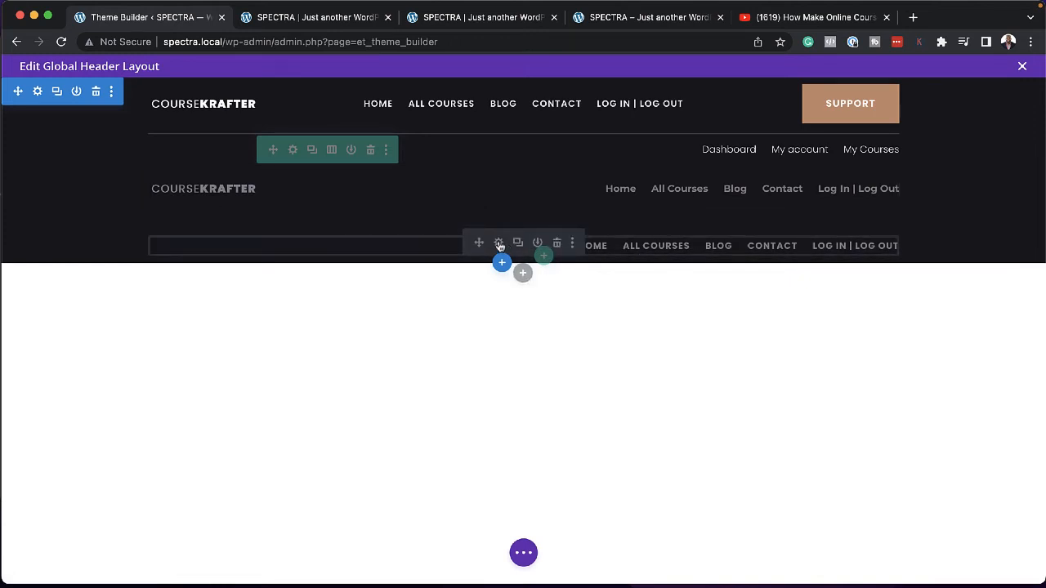
- Assign the Students menu to the lowest menu module of the global header as well
left_click(499, 245)
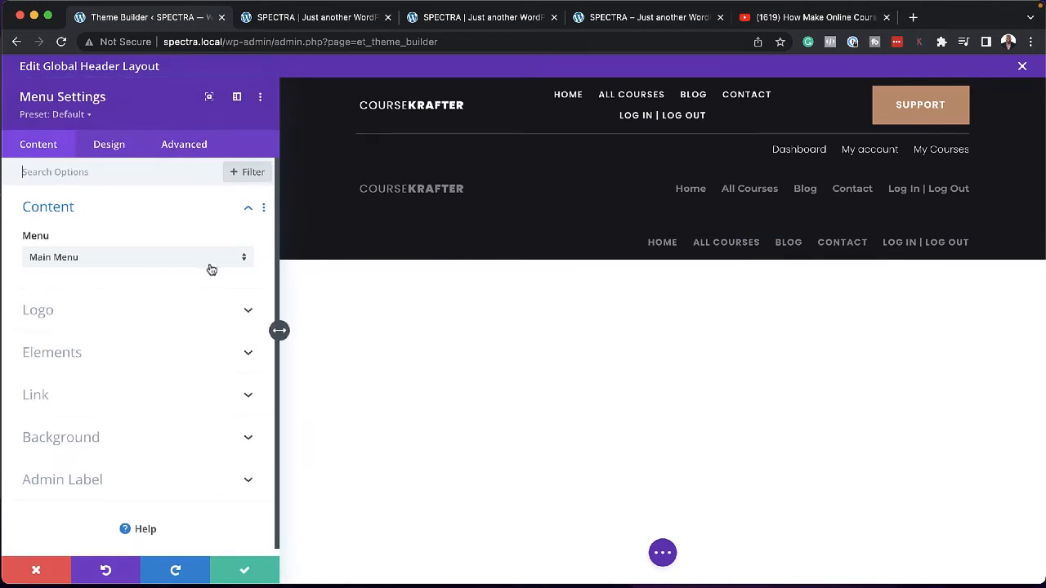
left_click(202, 258)
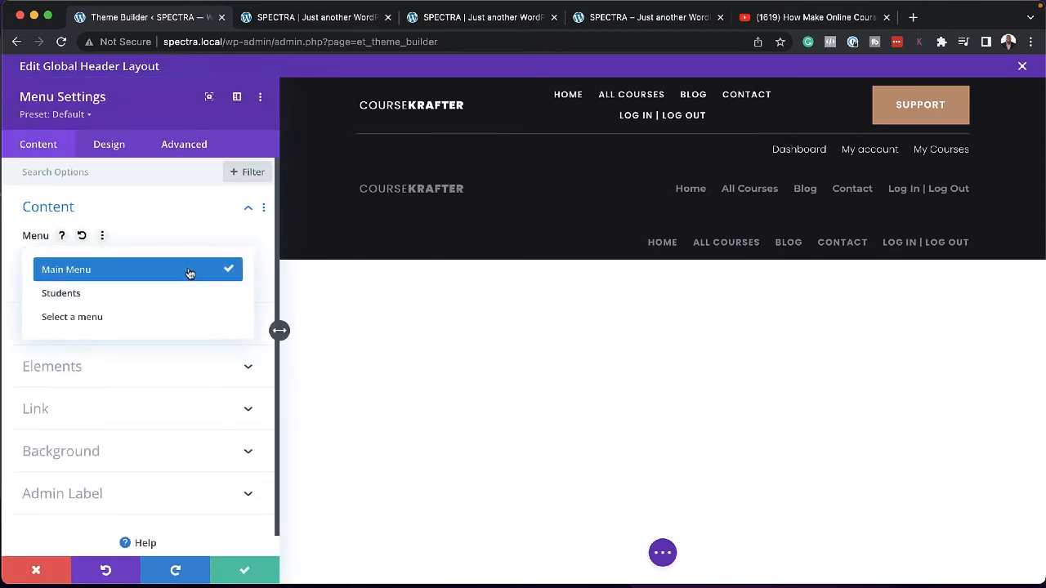
left_click(172, 301)
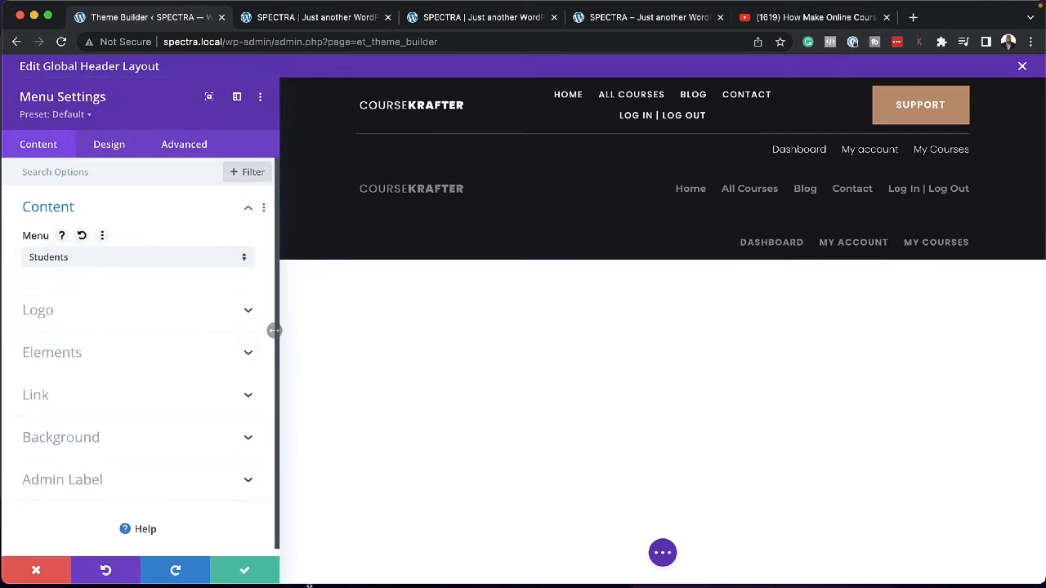
left_click(247, 572)
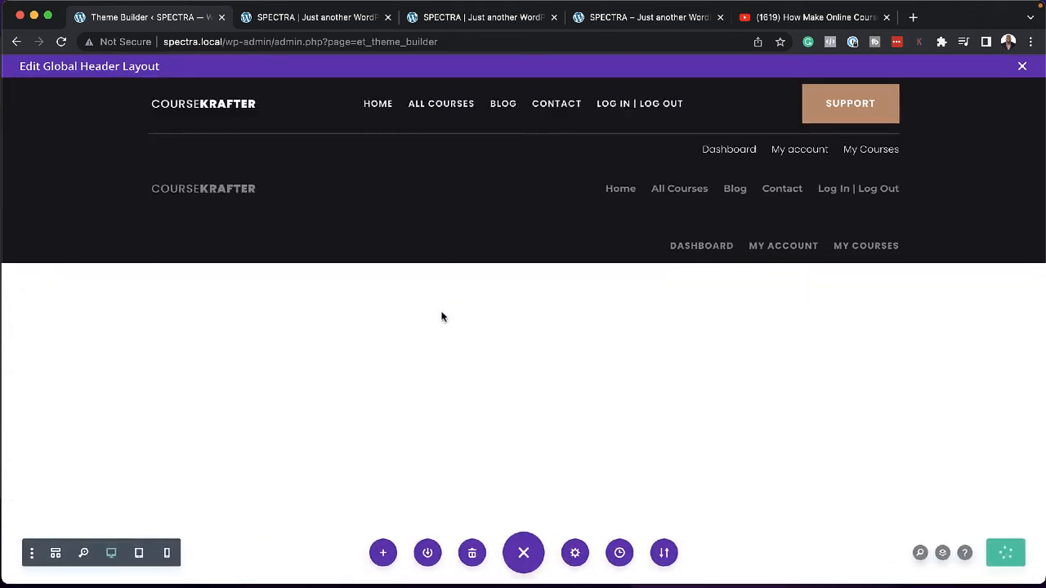
- Try the purple #720269 as the header section's background colour and discard the change
mouse_move(43, 94)
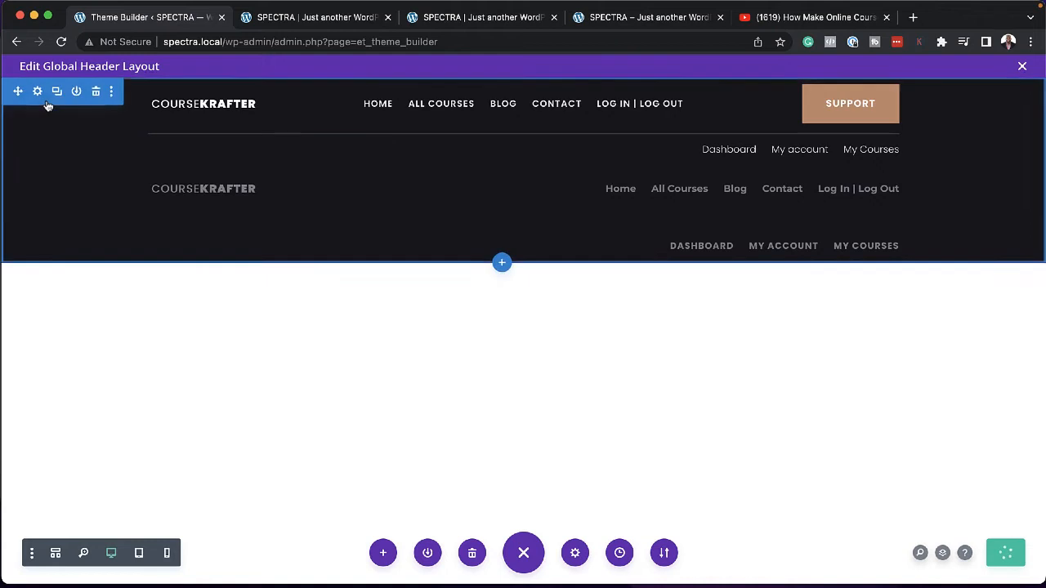
left_click(38, 95)
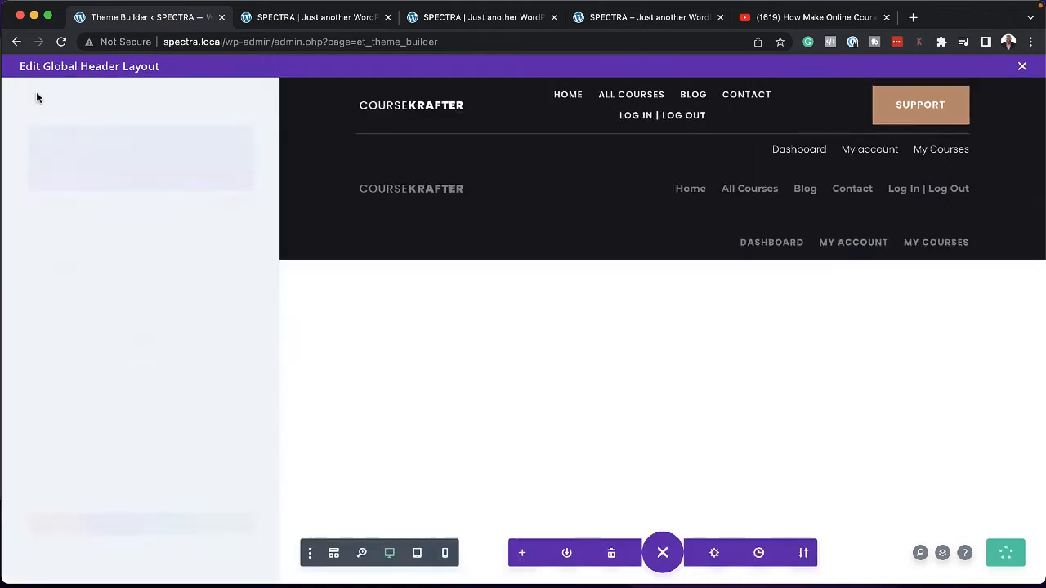
left_click(86, 258)
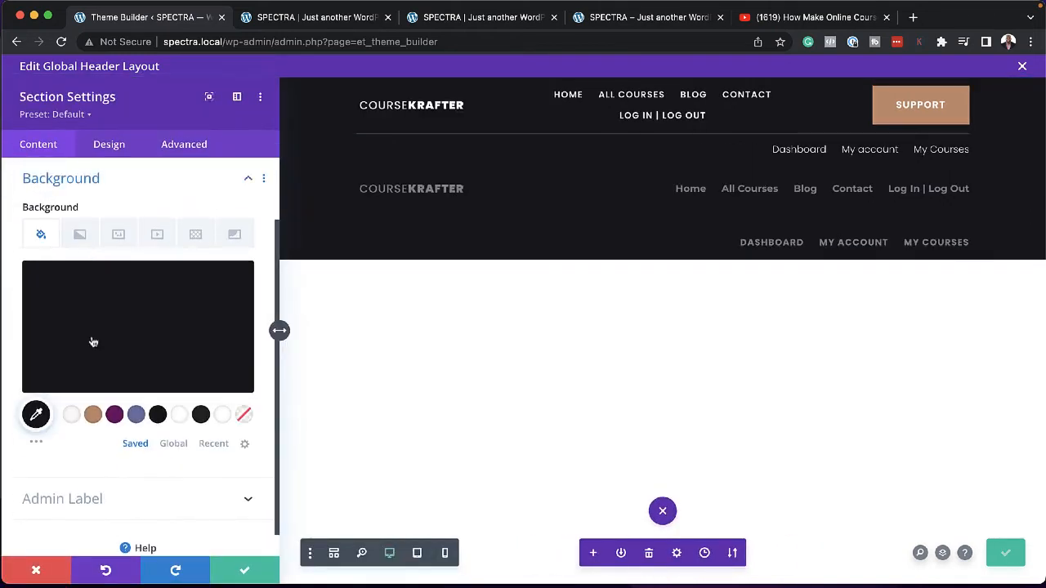
left_click(117, 418)
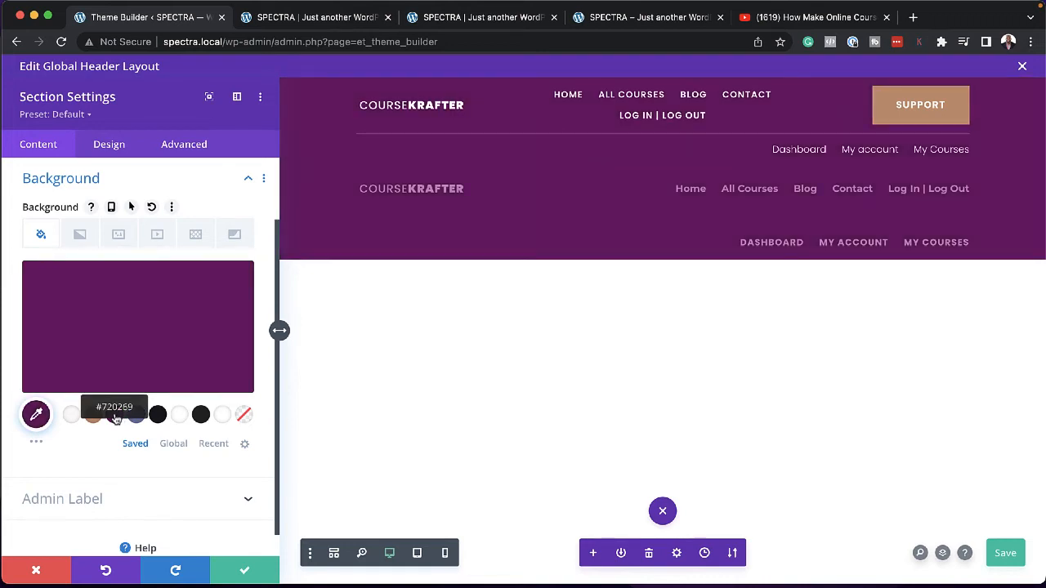
left_click(36, 570)
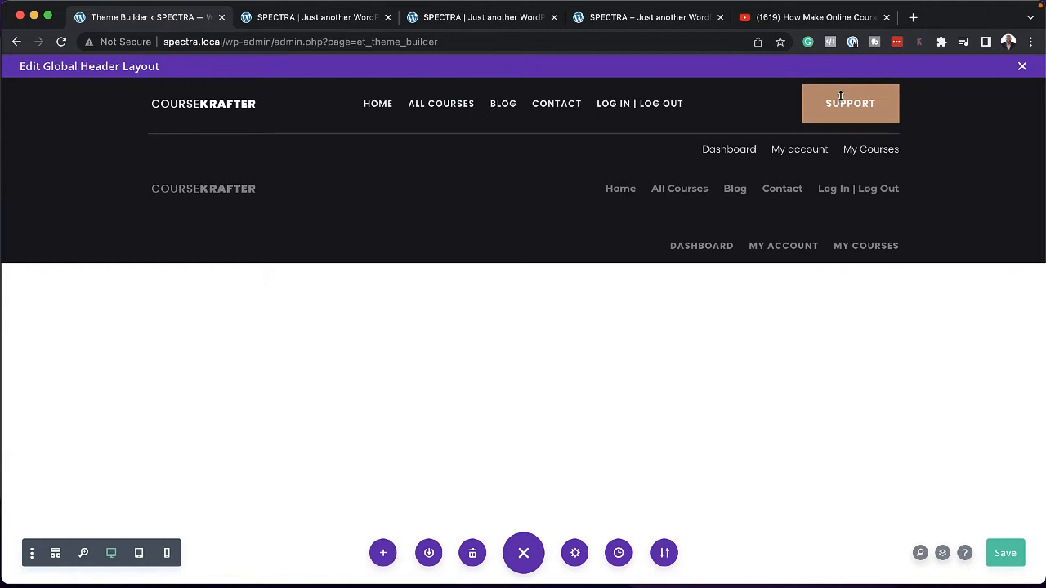
- Save the global header layout and return to the Theme Builder, then reload the site's home page to check the header menus
mouse_move(830, 108)
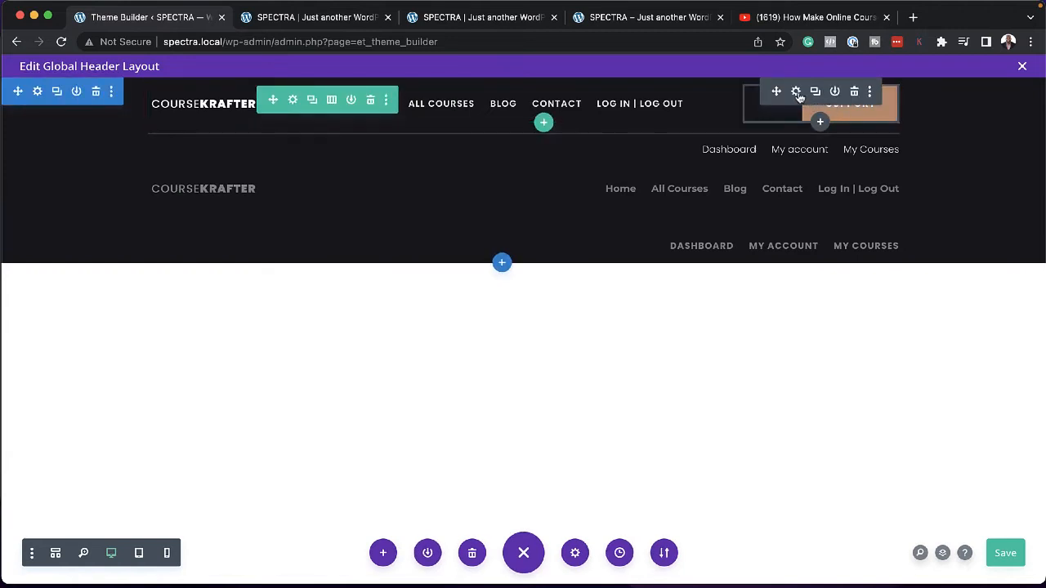
left_click(1005, 553)
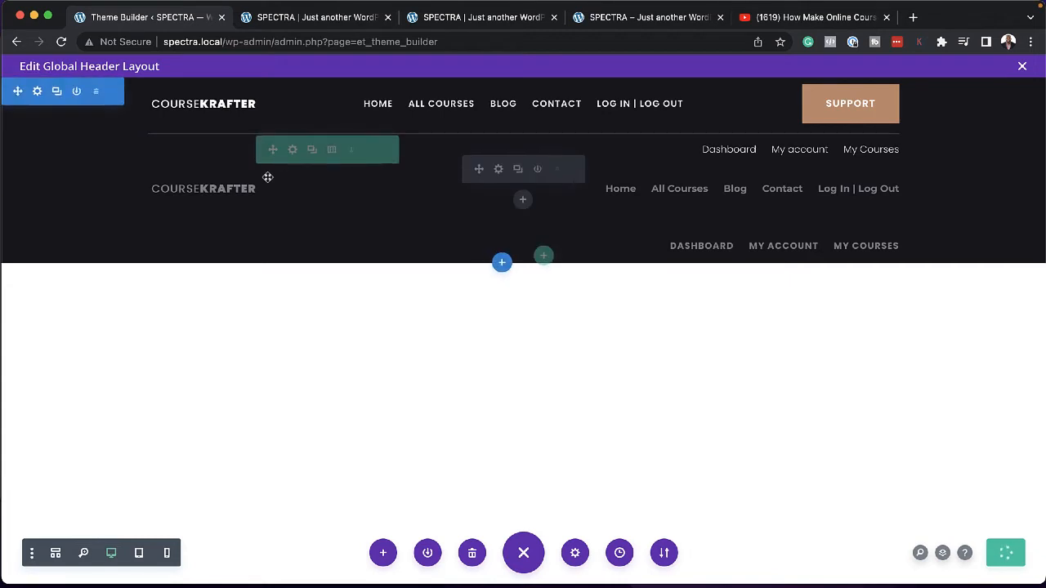
left_click(1023, 66)
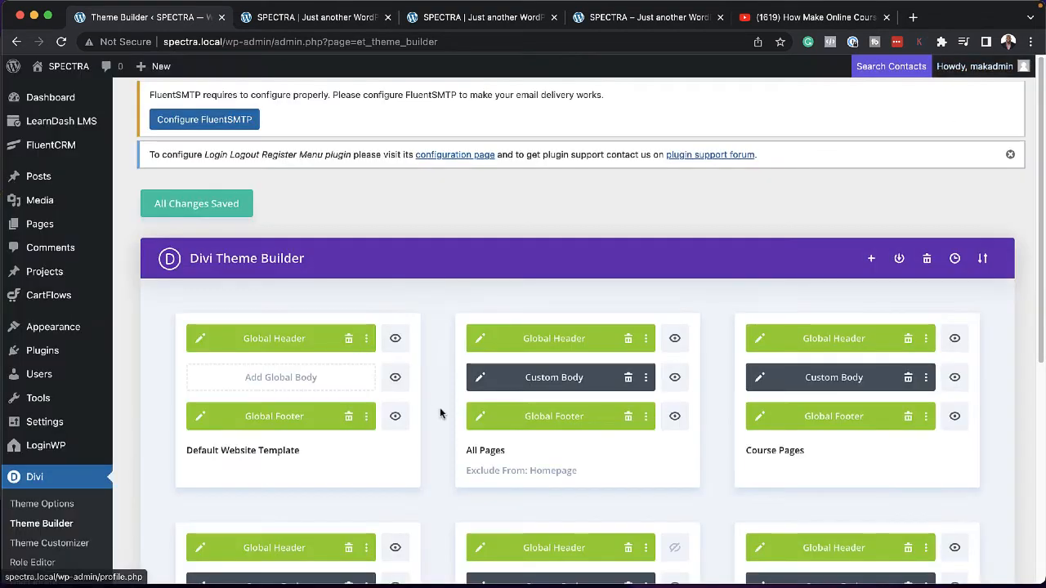
left_click(218, 211)
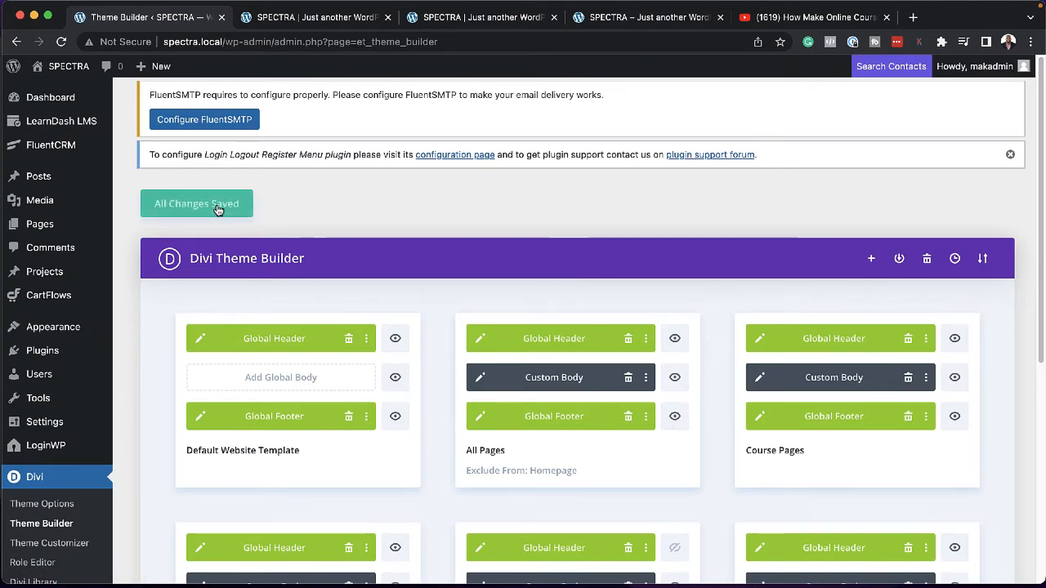
left_click(287, 18)
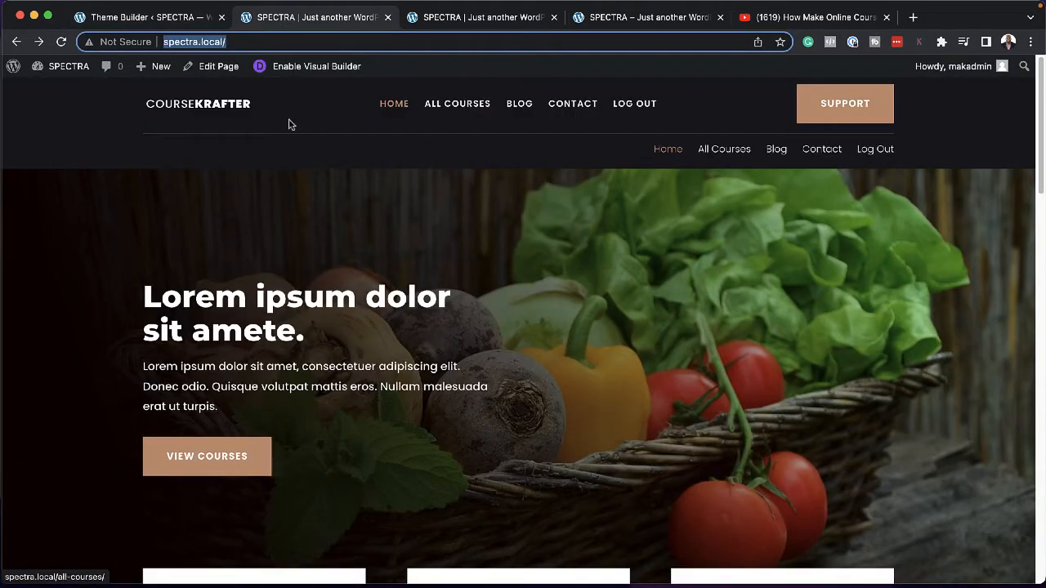
left_click(62, 43)
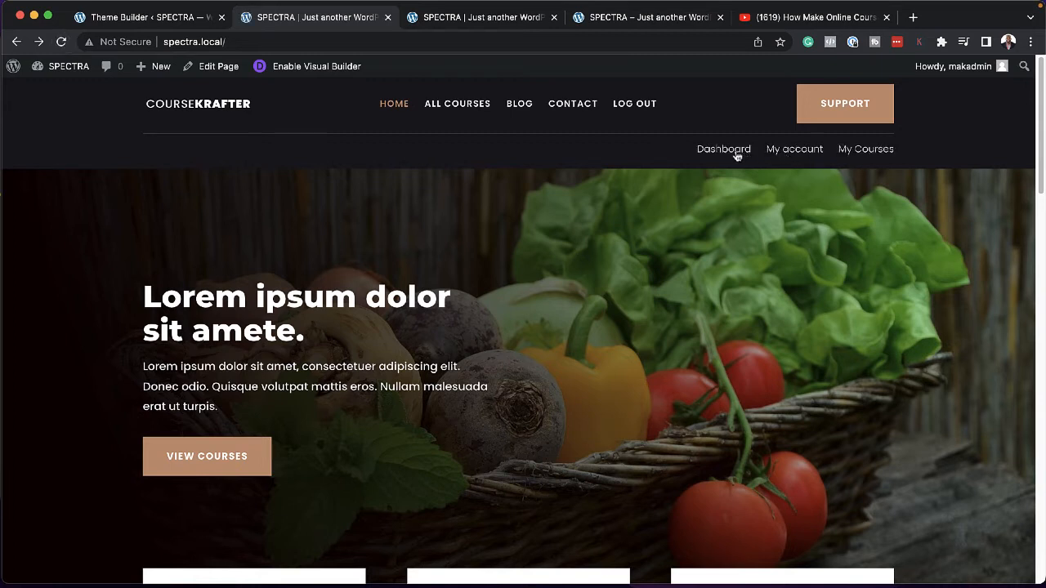
left_click(302, 42)
key("super+c")
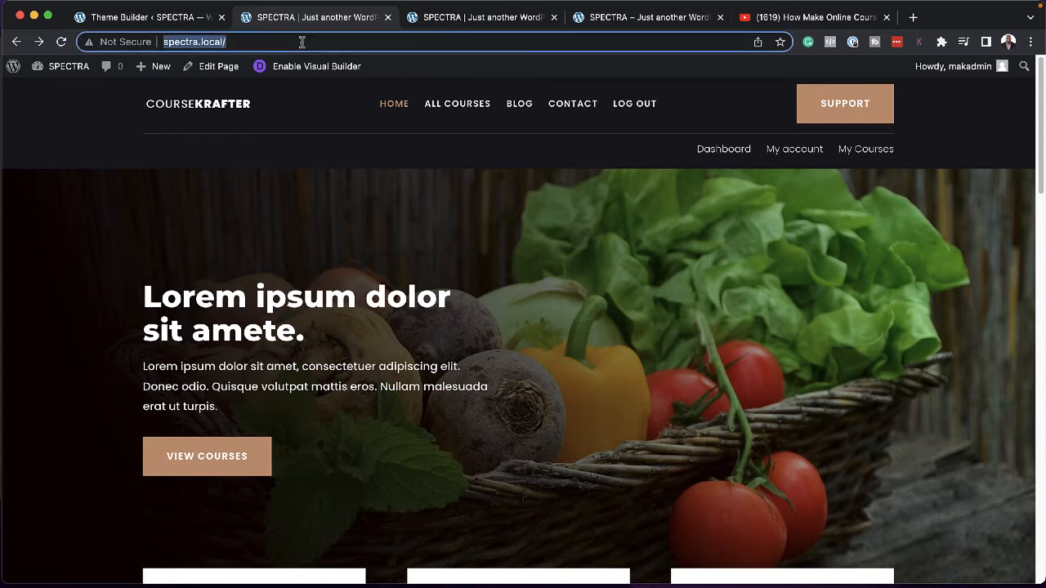
mouse_move(153, 5)
left_click(102, 10)
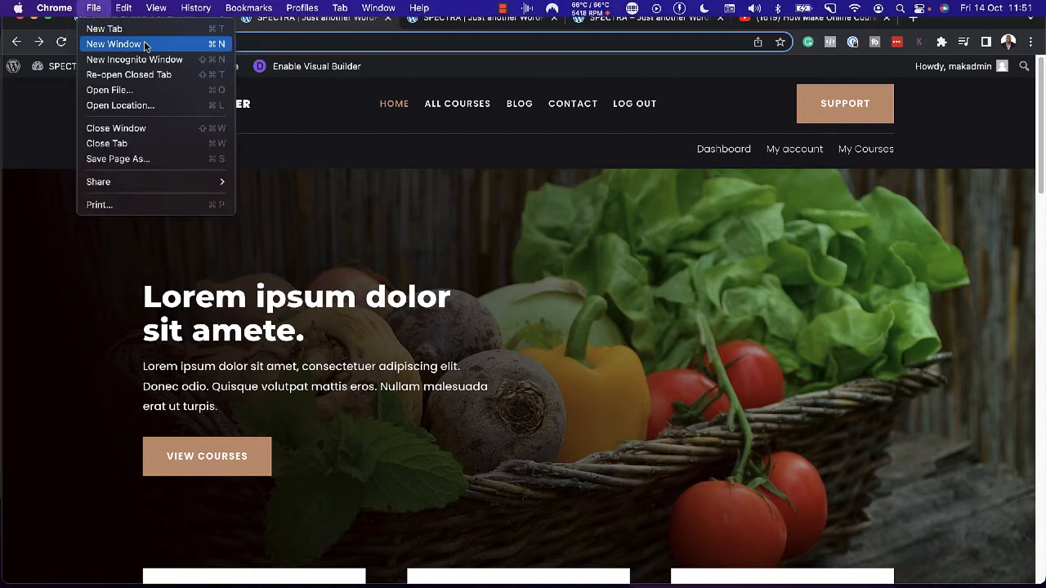
key("Escape")
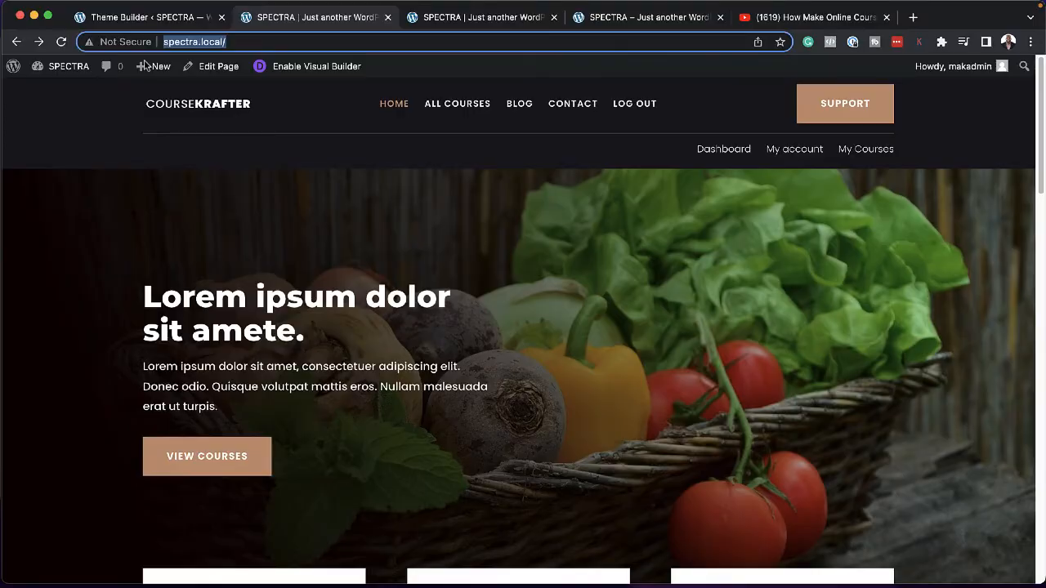
key("super+v")
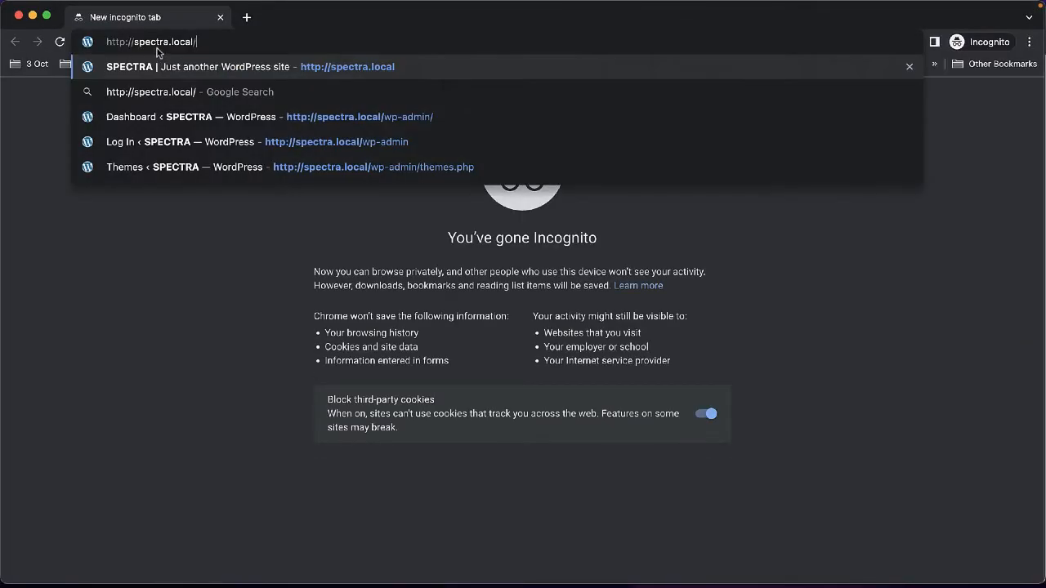
key("Return")
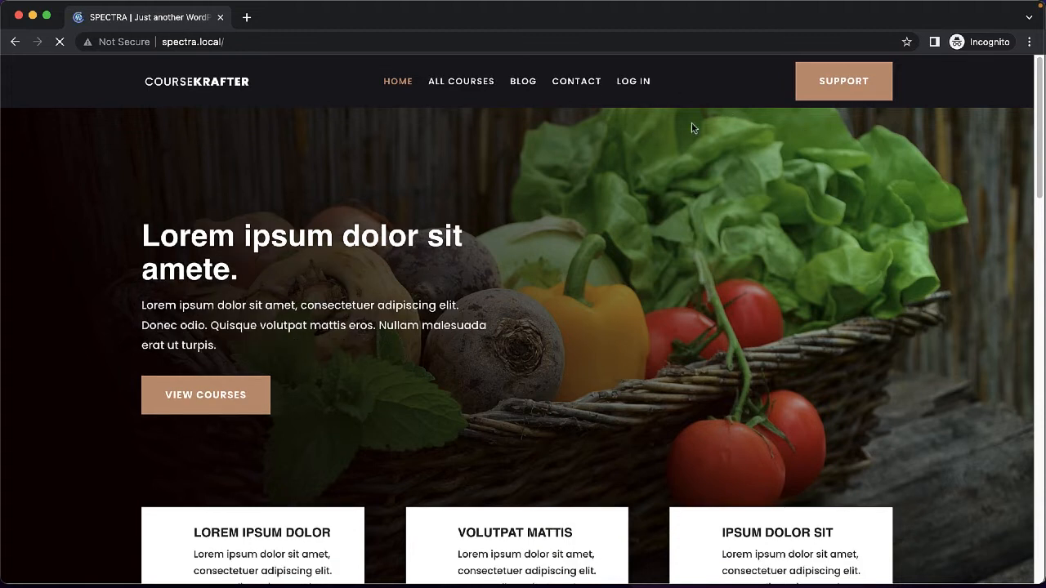
left_click(19, 16)
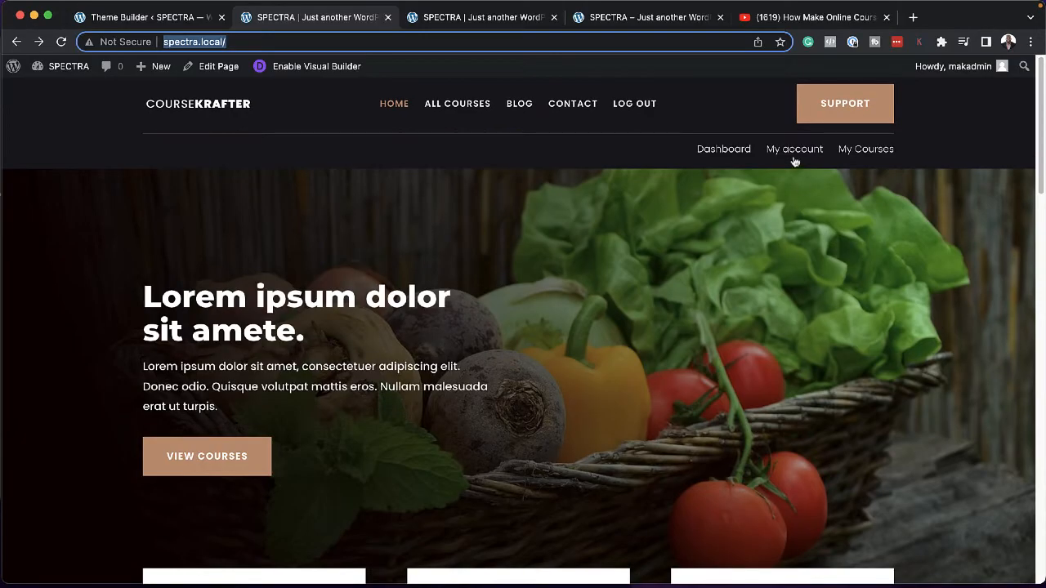
- Open the Dashboard page from the header's student menu and review its link cards
left_click(724, 150)
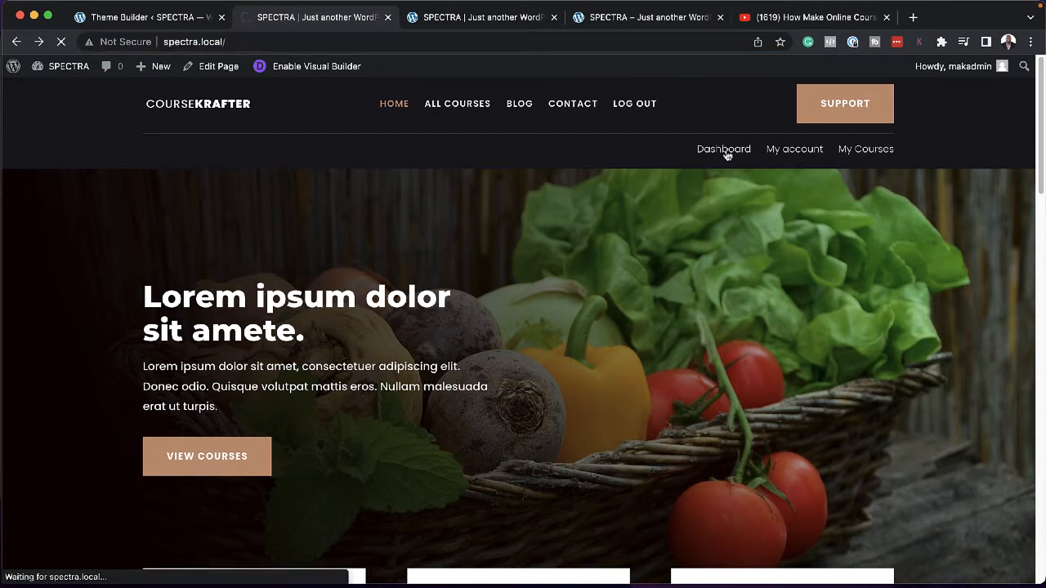
scroll(749, 352, "down", 3)
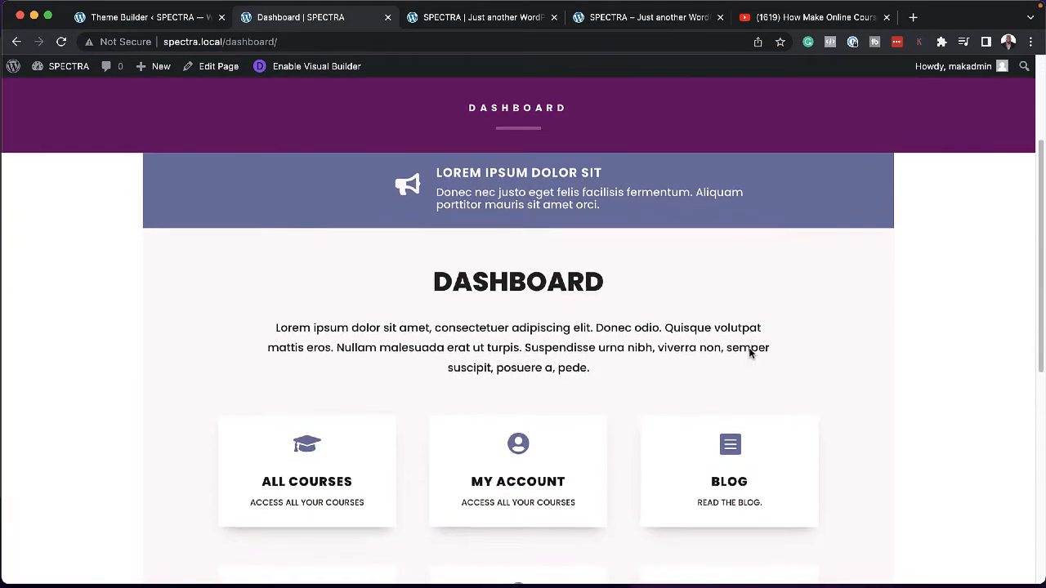
scroll(749, 352, "down", 2)
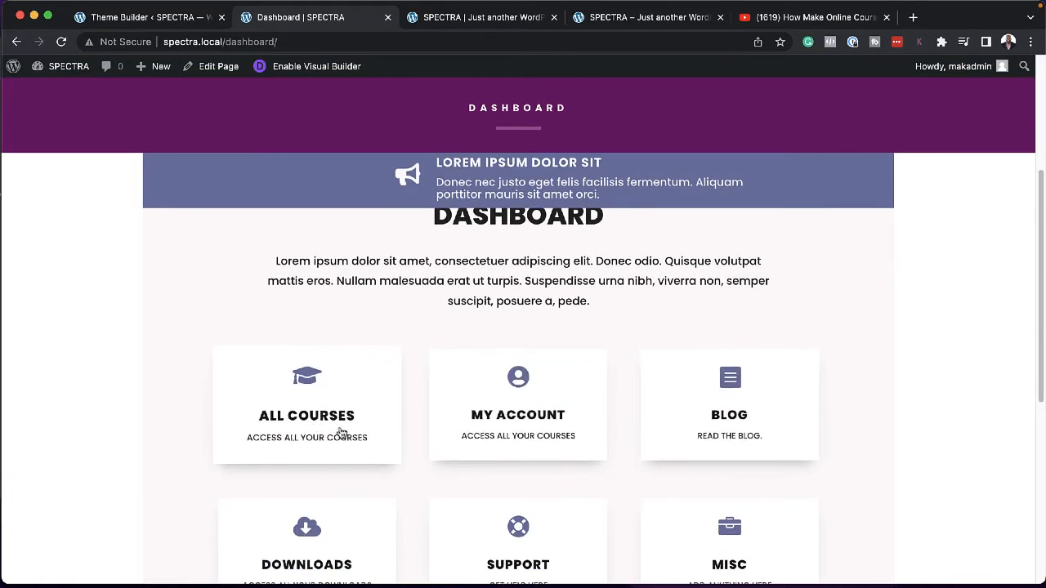
- Review the Dashboard page's announcement bar and its course, account, blog, downloads, support and misc cards
scroll(733, 415, "down", 1)
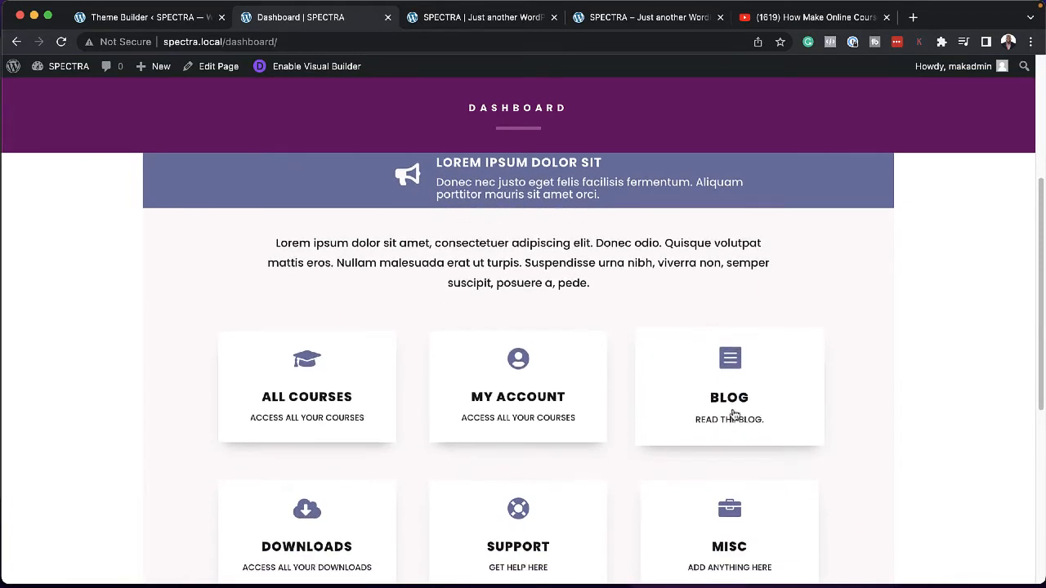
scroll(734, 415, "down", 2)
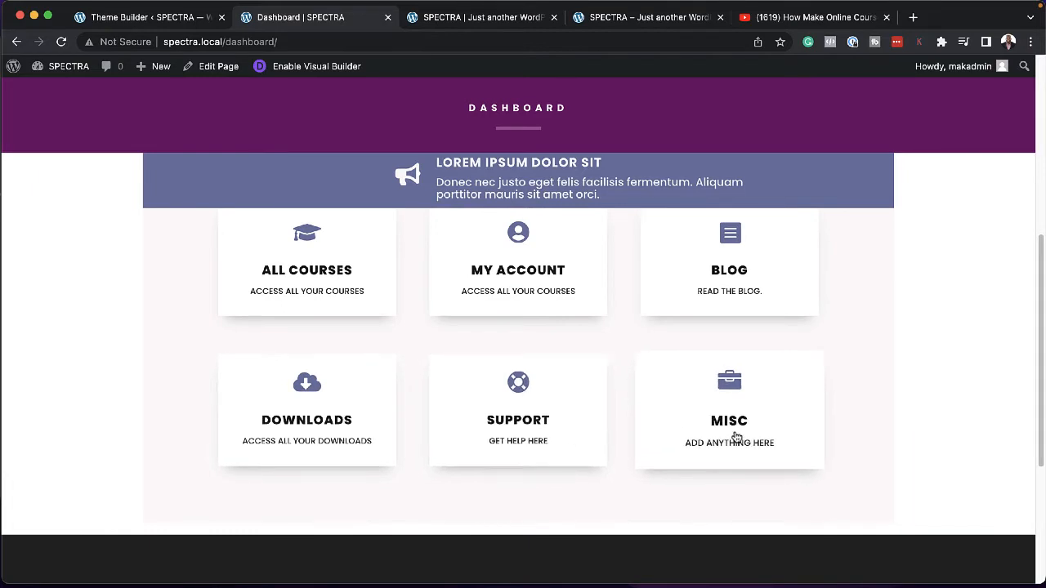
scroll(734, 434, "up", 3)
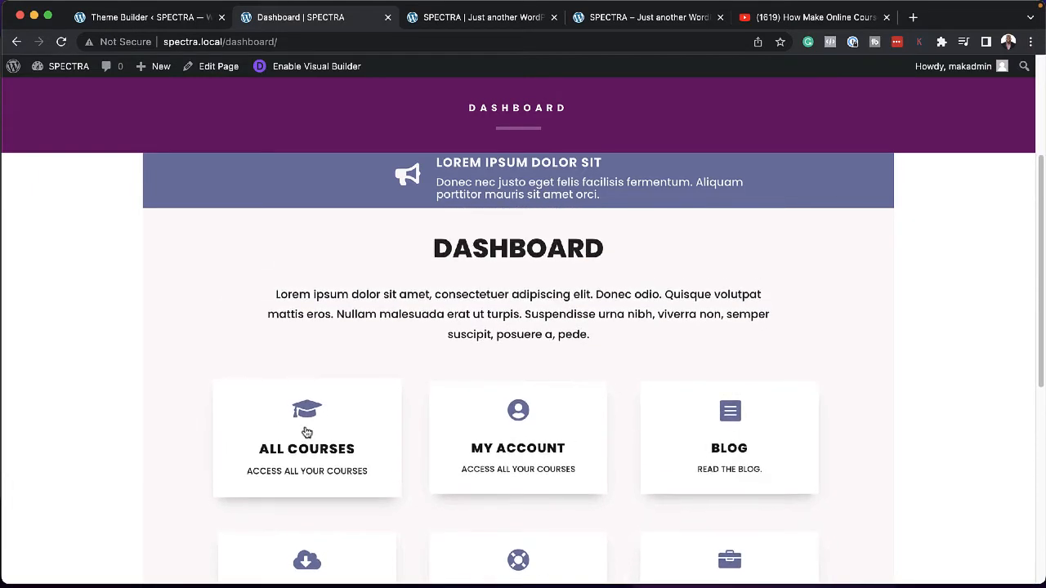
scroll(307, 431, "up", 3)
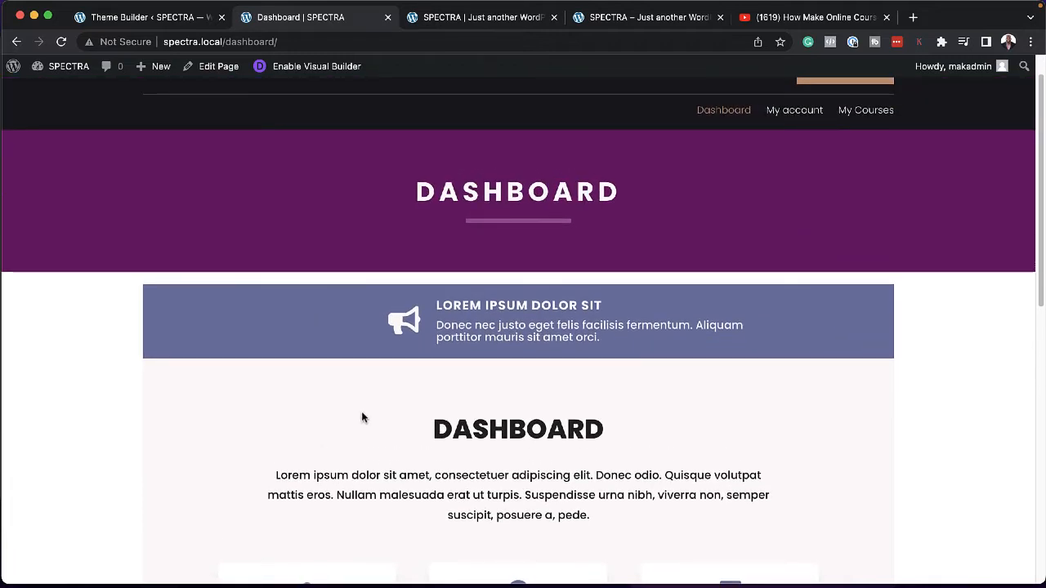
scroll(389, 448, "down", 4)
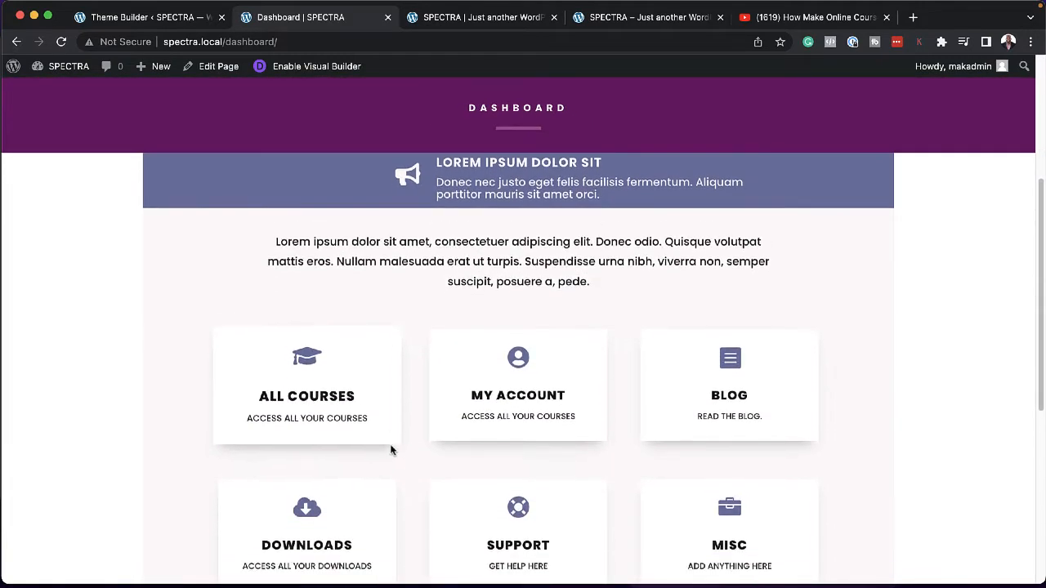
scroll(390, 449, "down", 3)
scroll(392, 451, "up", 5)
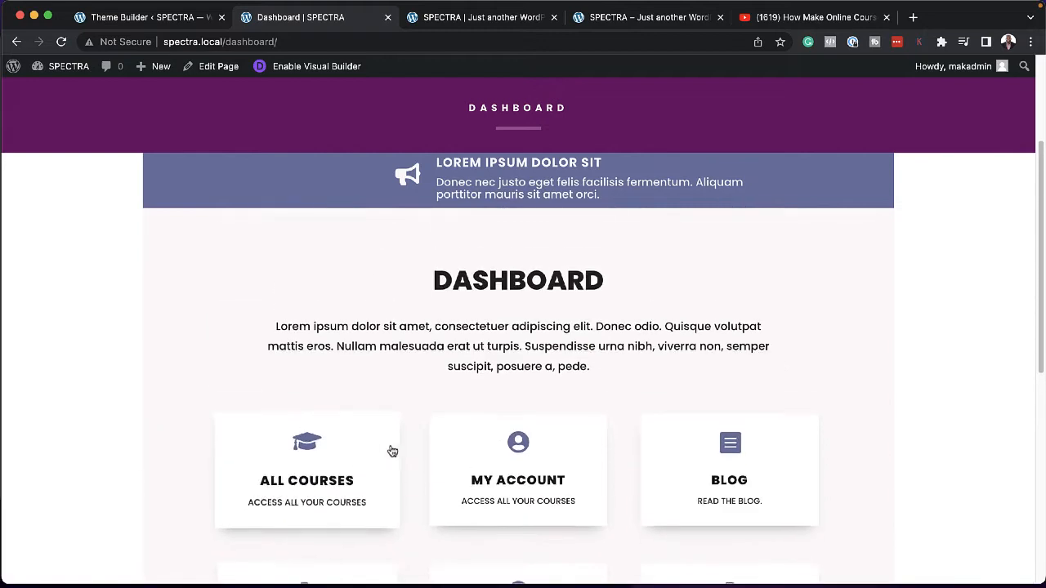
scroll(393, 451, "up", 3)
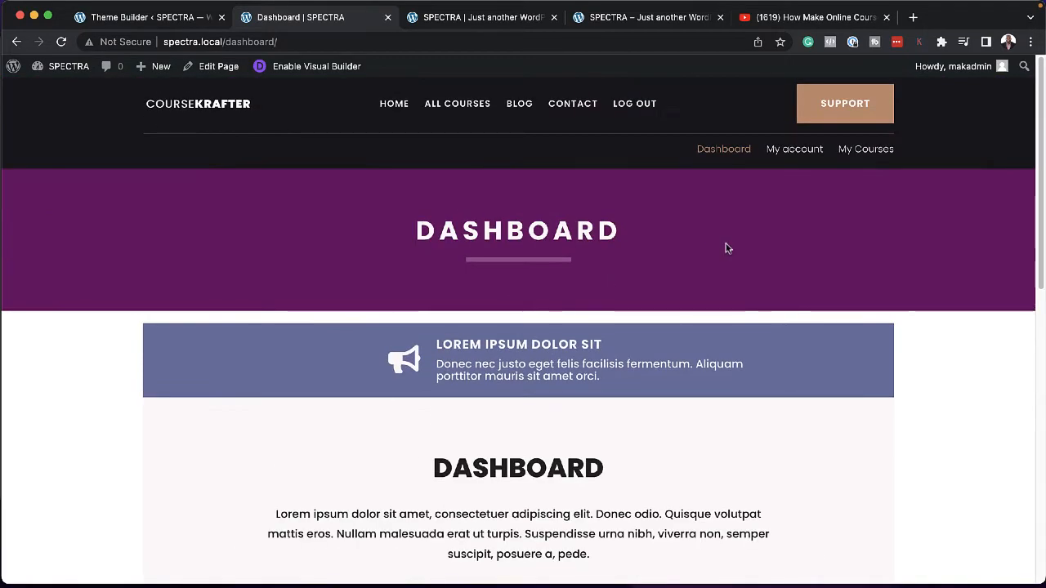
- Open the My Courses page from the student menu, review its profile and course list, and open the My account page
left_click(850, 150)
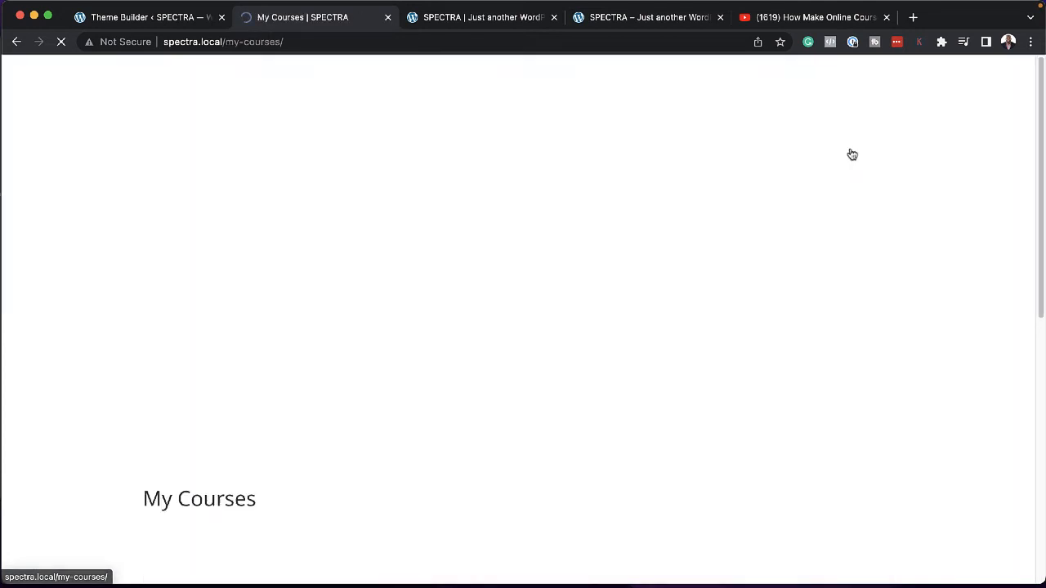
scroll(868, 316, "down", 5)
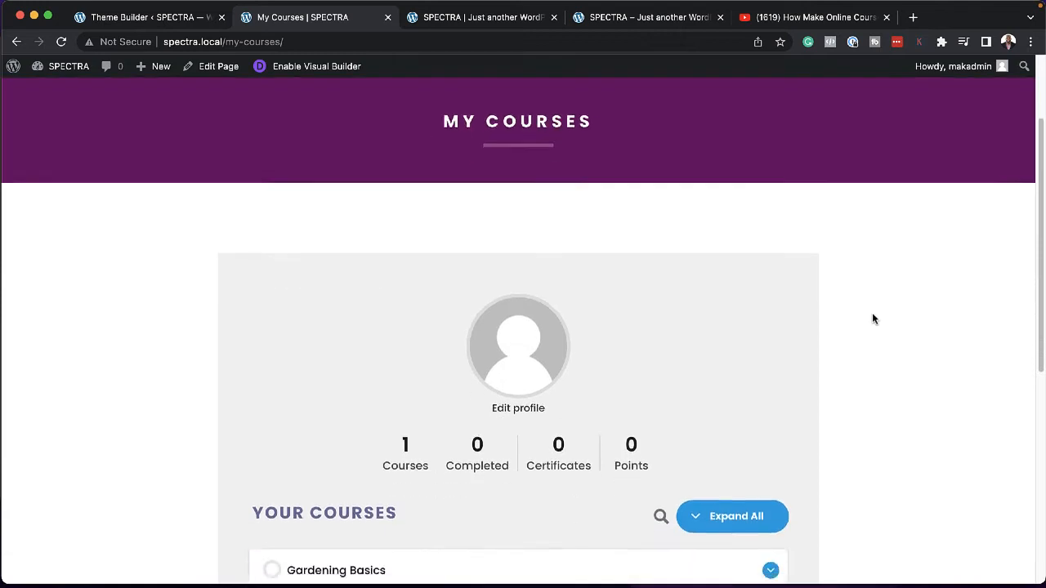
scroll(872, 319, "up", 3)
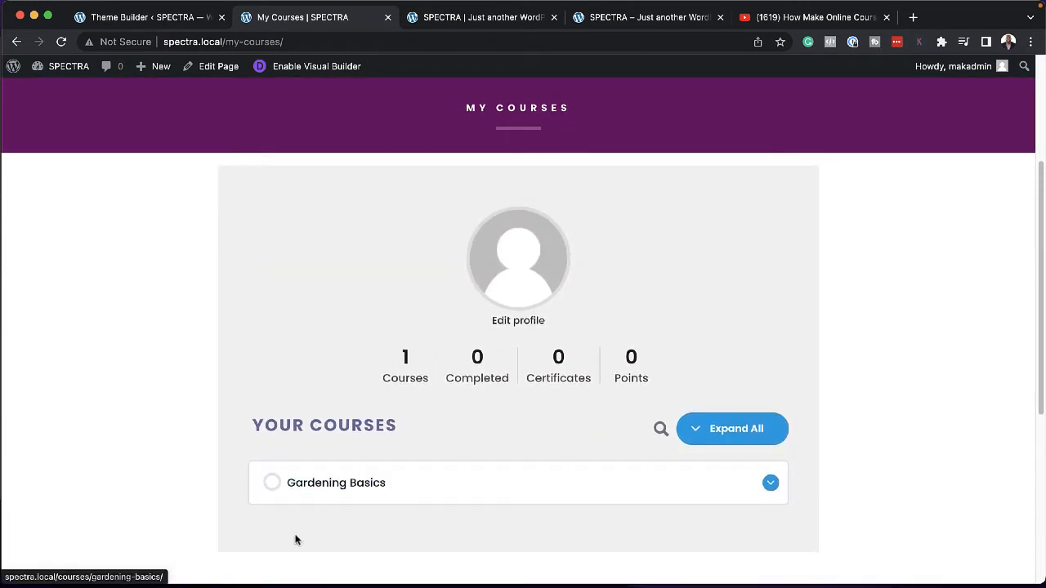
scroll(638, 459, "up", 3)
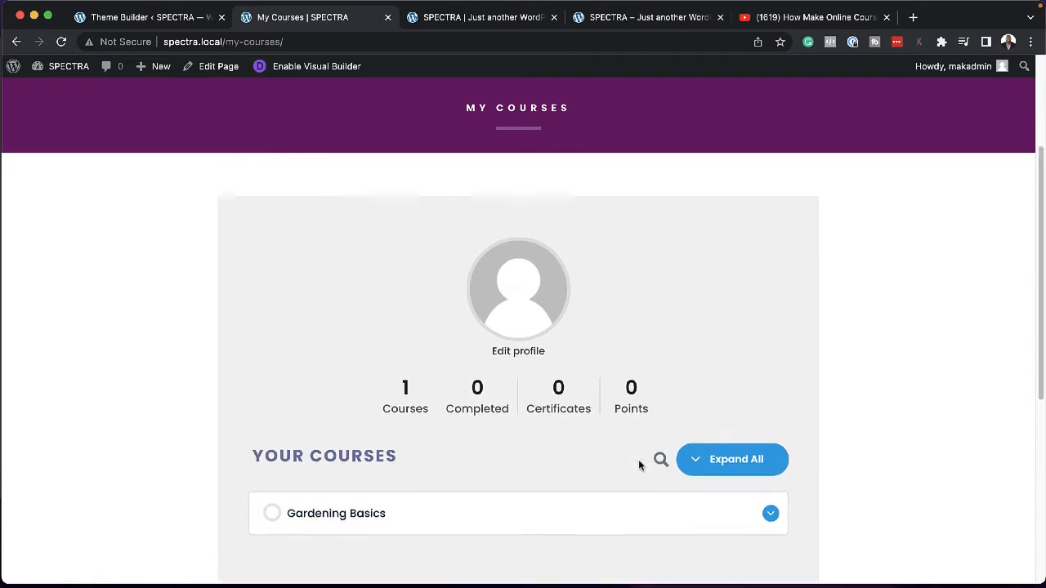
left_click(802, 152)
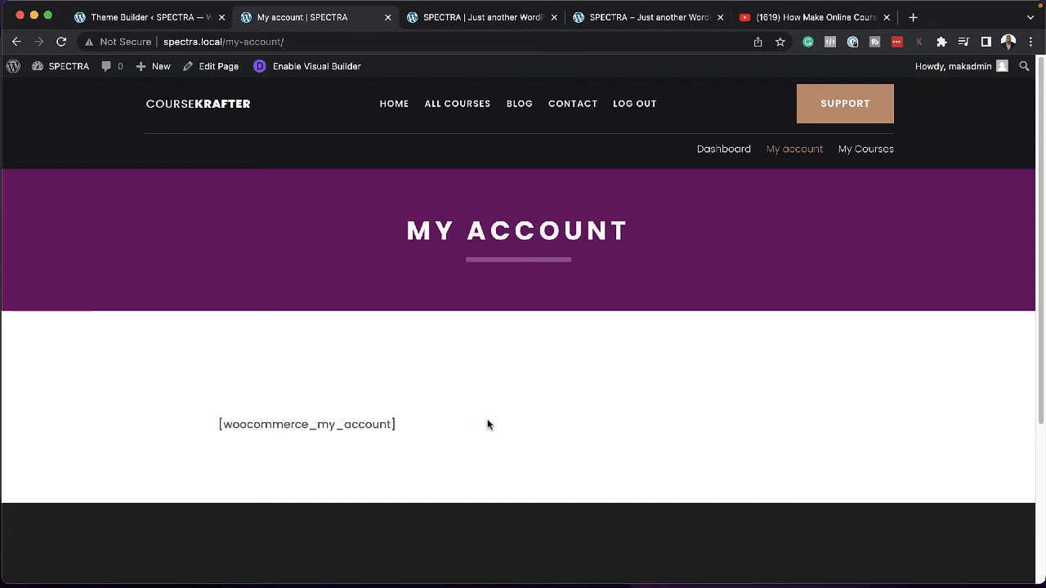
- Return to the site admin, find WooCommerce among the popular plugins, and install and activate it
mouse_move(69, 66)
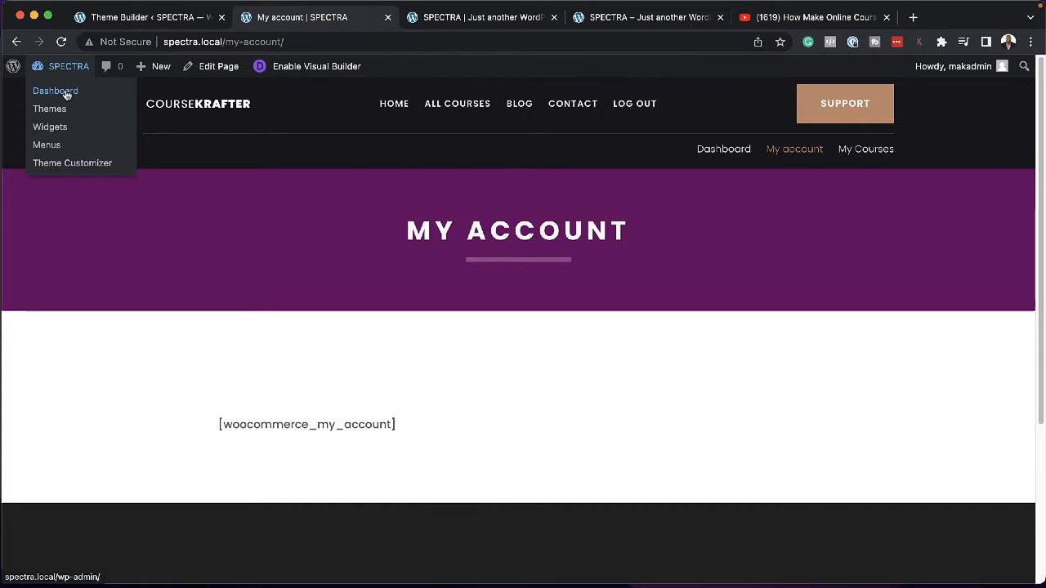
left_click(137, 18)
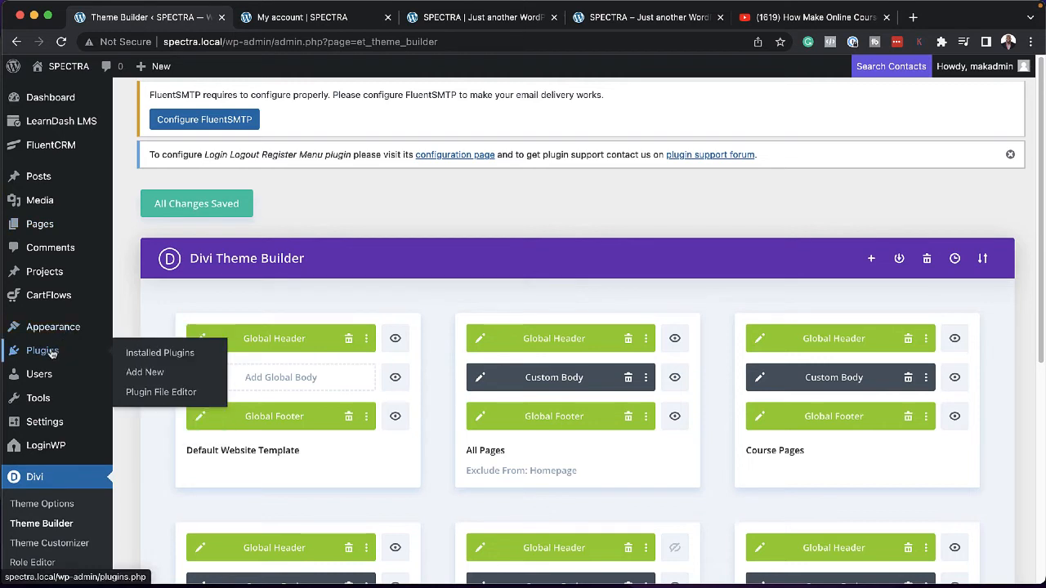
left_click(144, 373)
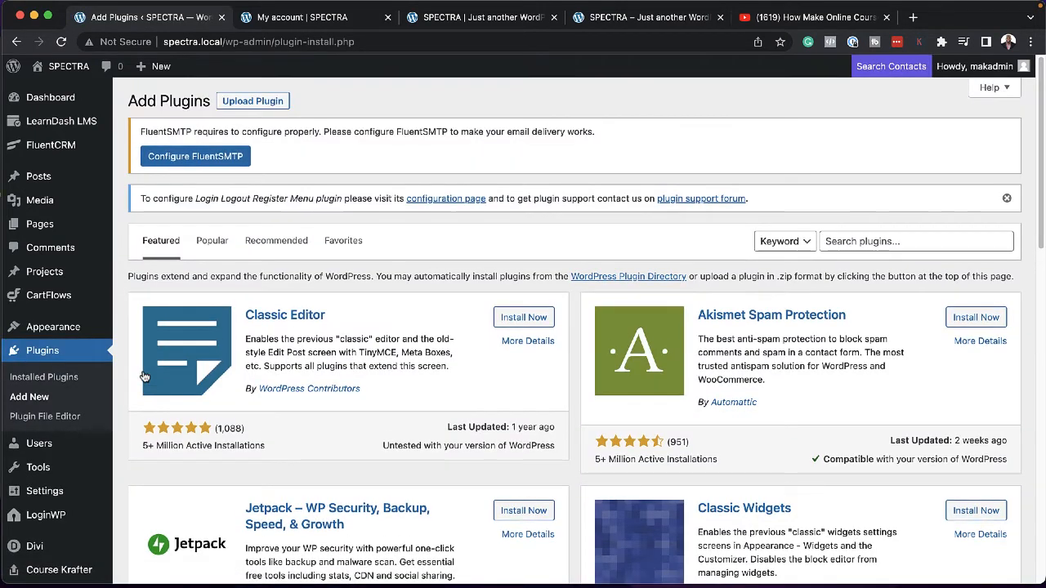
left_click(862, 240)
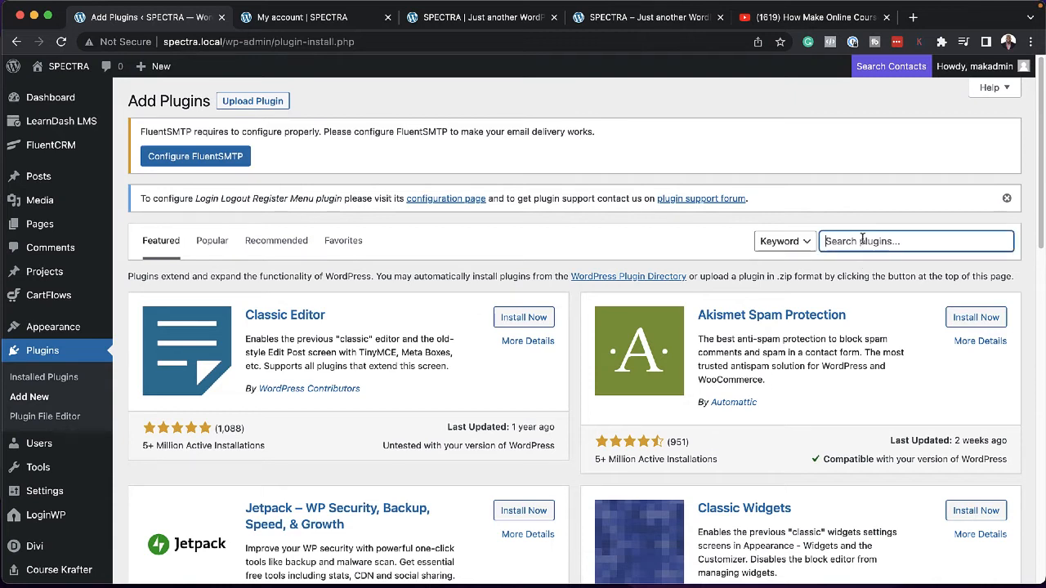
type("el")
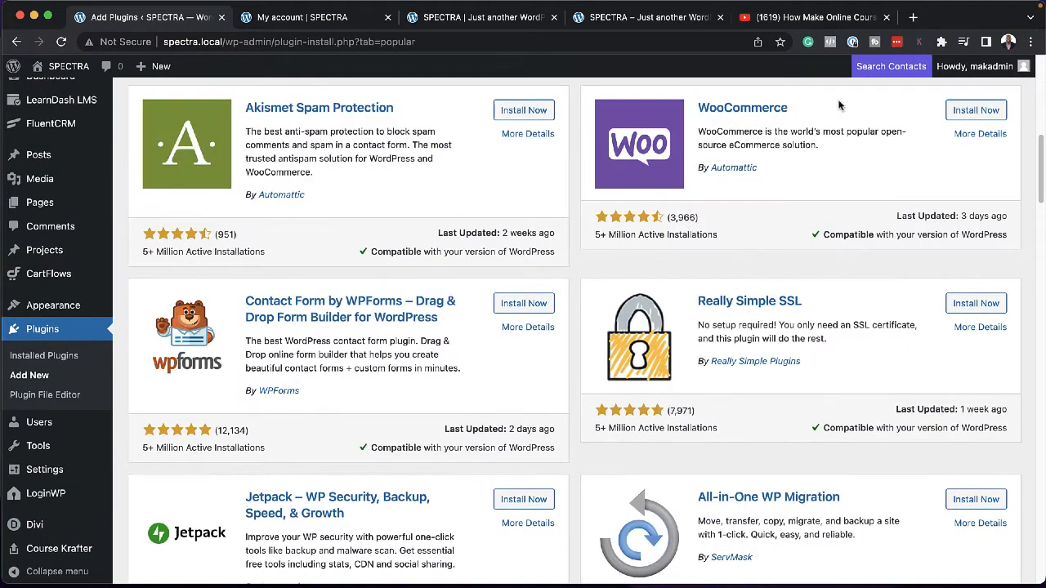
left_click(988, 112)
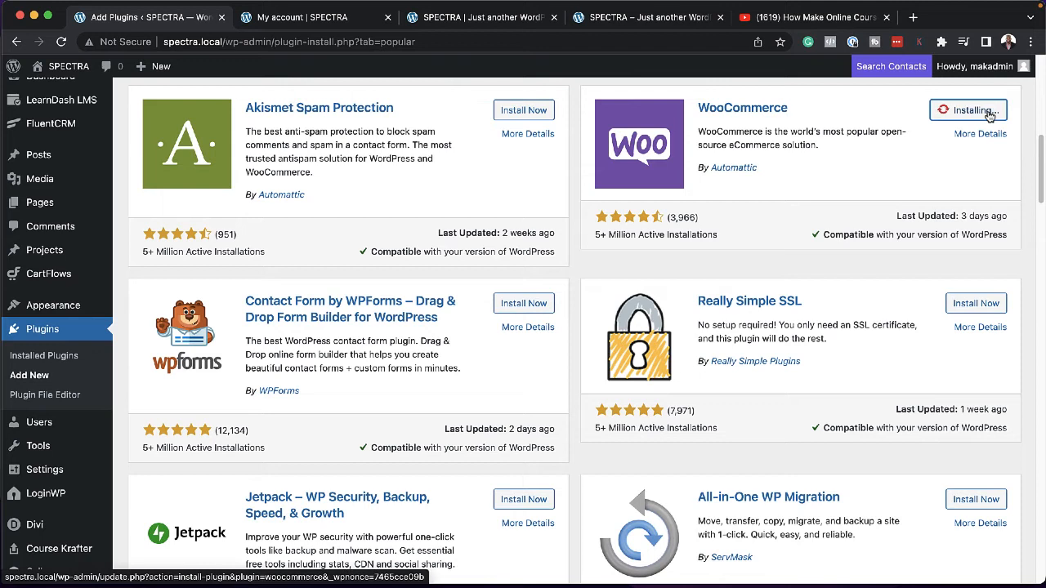
left_click(982, 111)
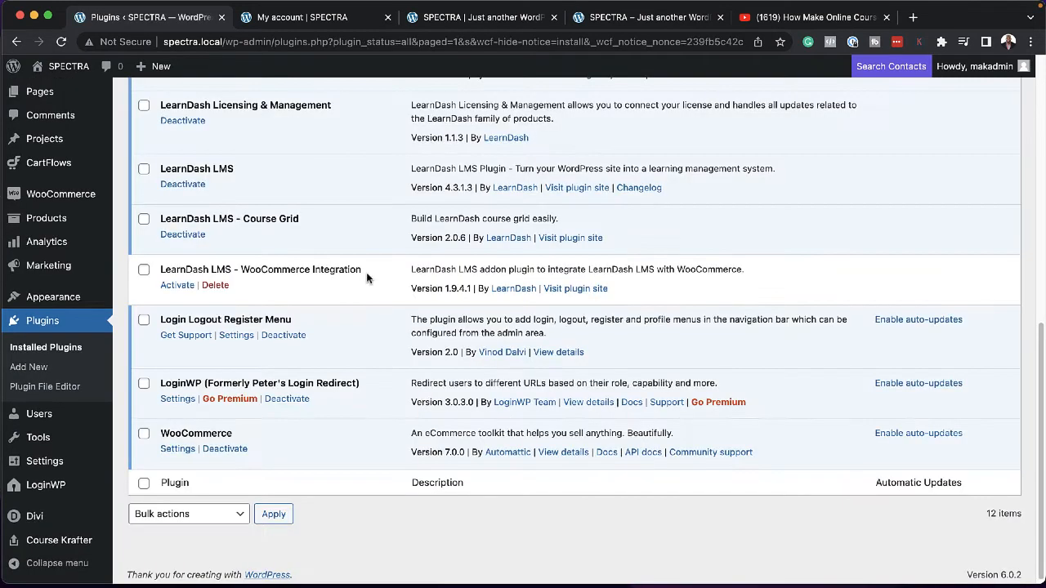
- In WooCommerce's Accounts & Privacy settings, disallow orders without an account and allow customers to log into an existing account during checkout
mouse_move(70, 199)
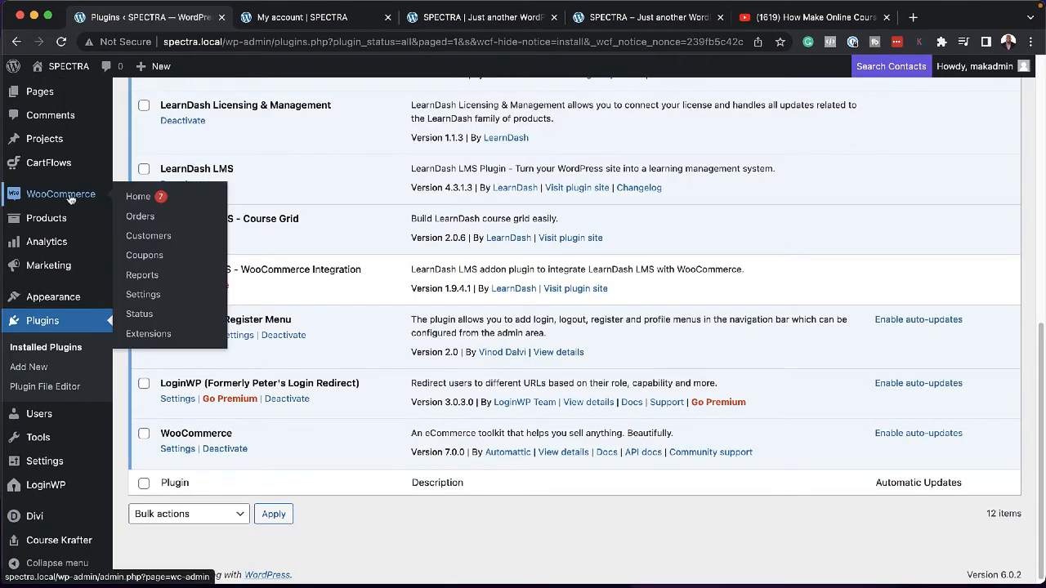
left_click(144, 295)
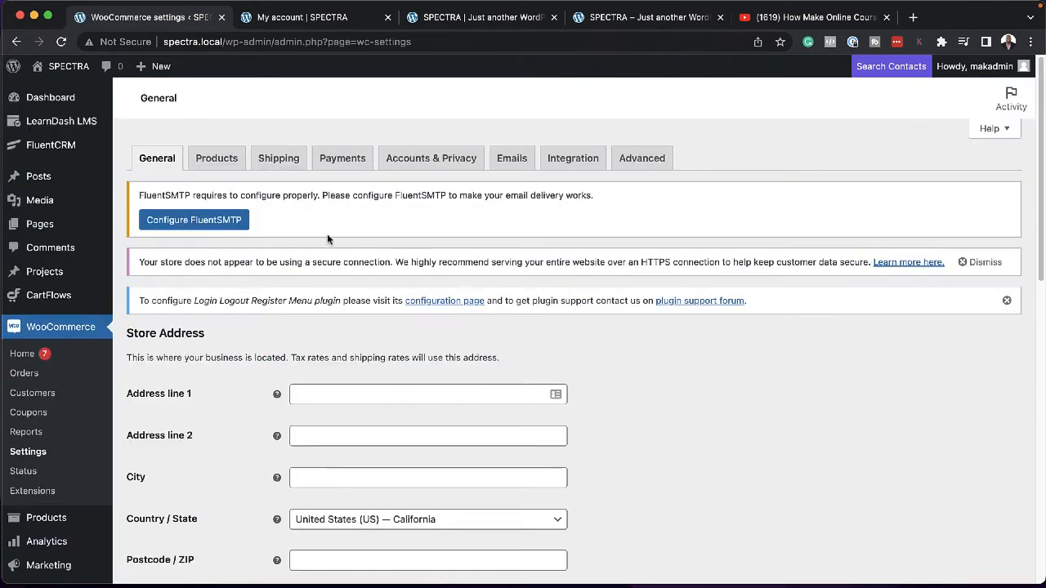
left_click(424, 163)
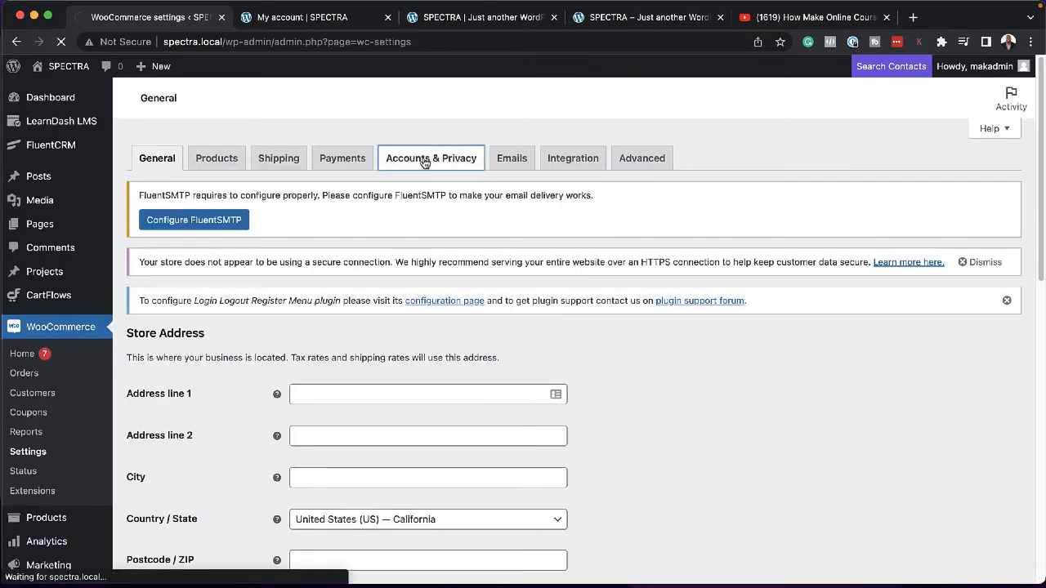
left_click(295, 346)
scroll(350, 379, "down", 1)
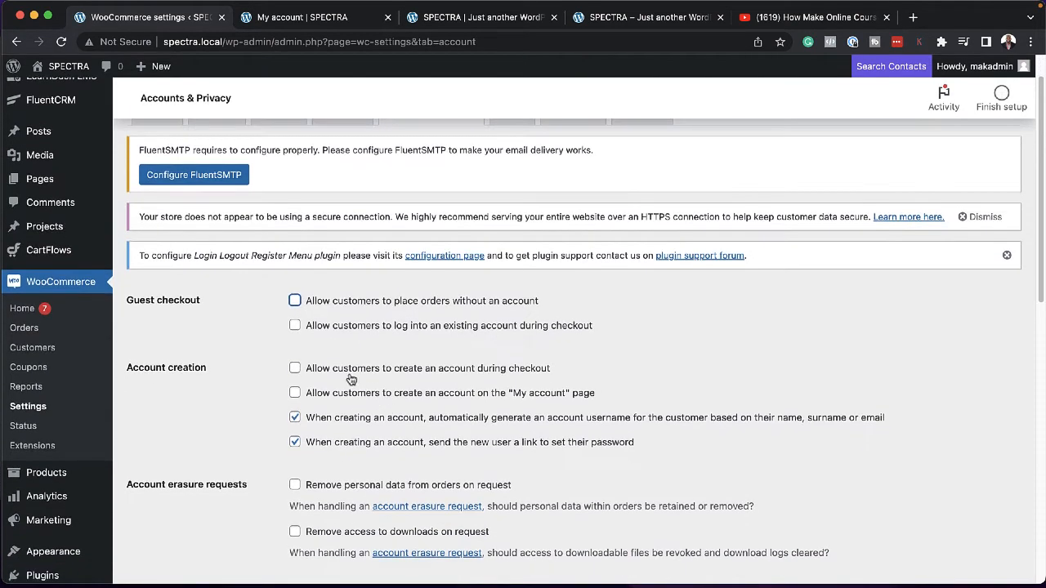
left_click(296, 327)
scroll(374, 413, "down", 1)
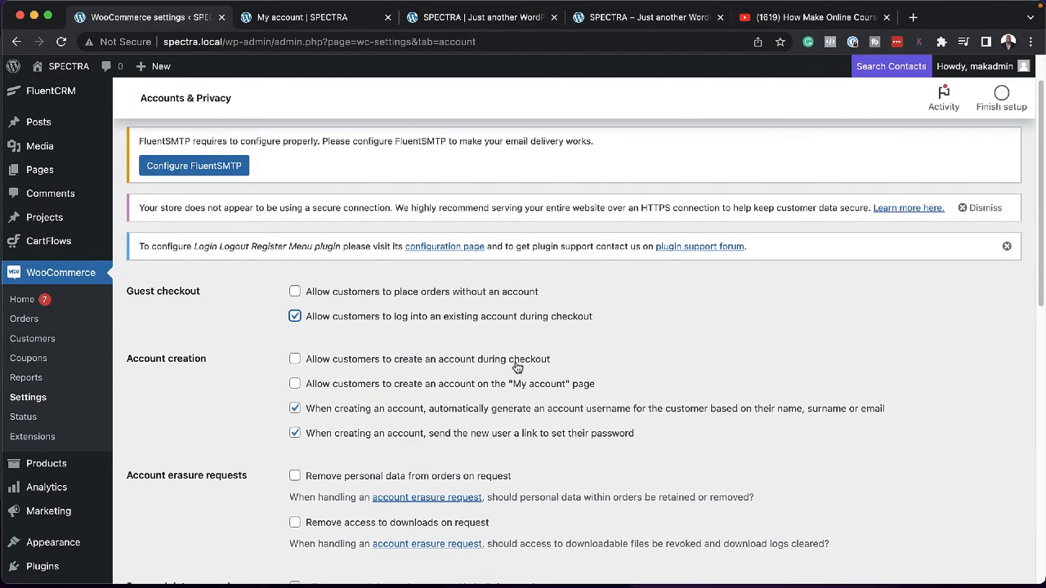
- Allow customers to create an account during checkout and save the Accounts & Privacy settings
left_click(295, 360)
left_click(295, 318)
scroll(461, 384, "up", 2)
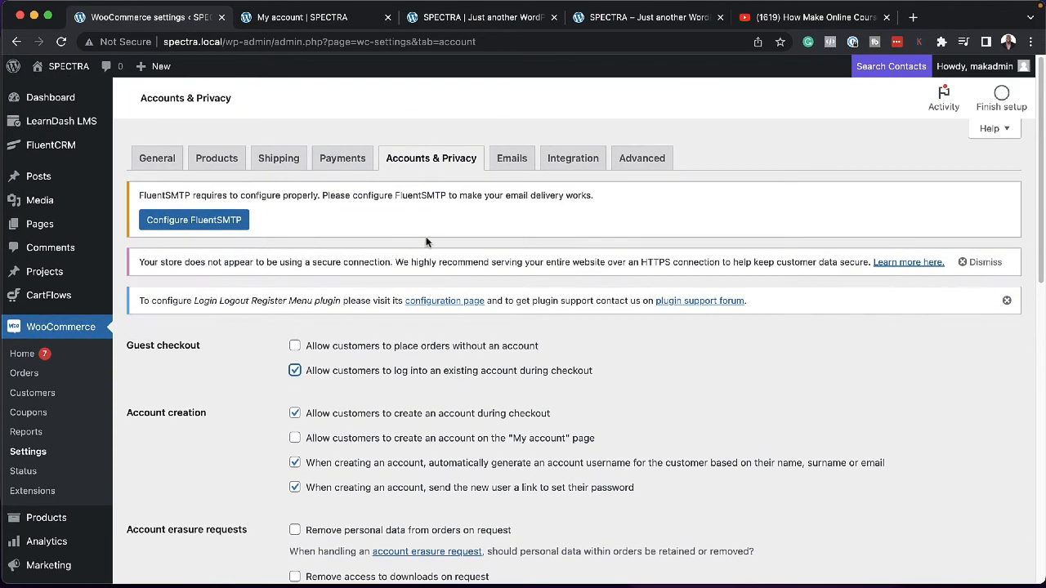
left_click(346, 167)
left_click(493, 241)
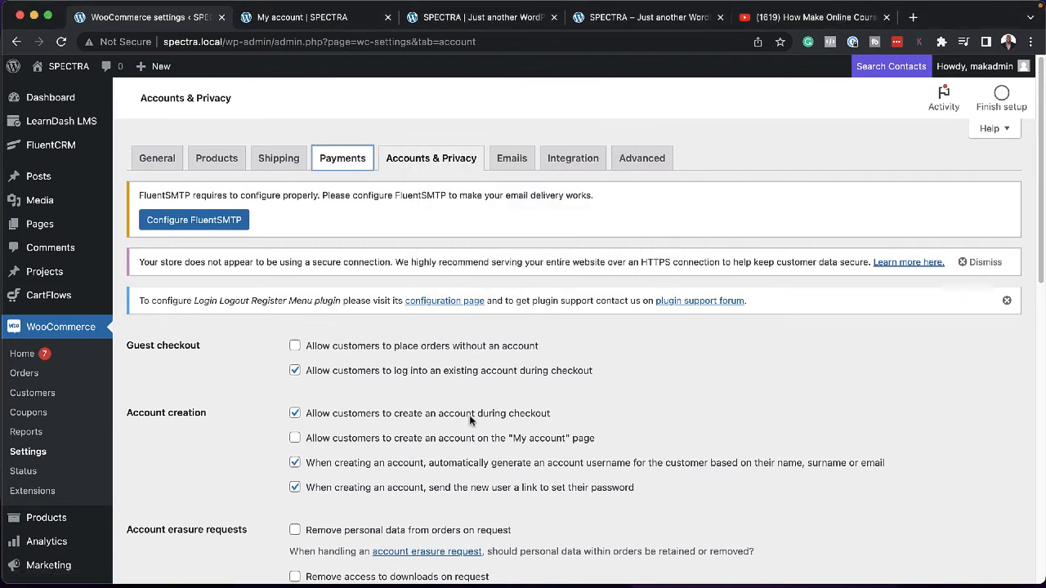
scroll(470, 420, "down", 10)
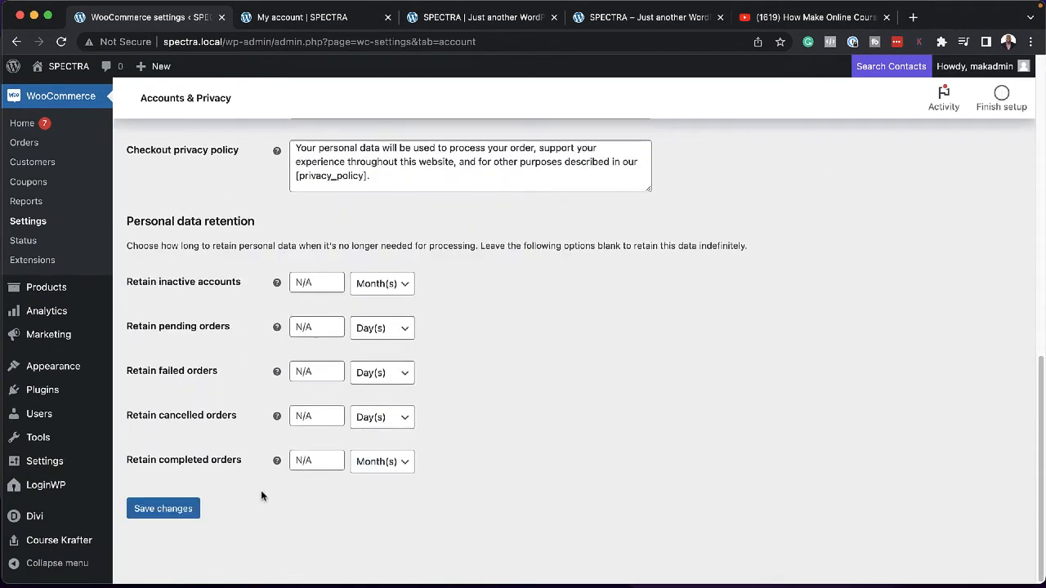
left_click(187, 508)
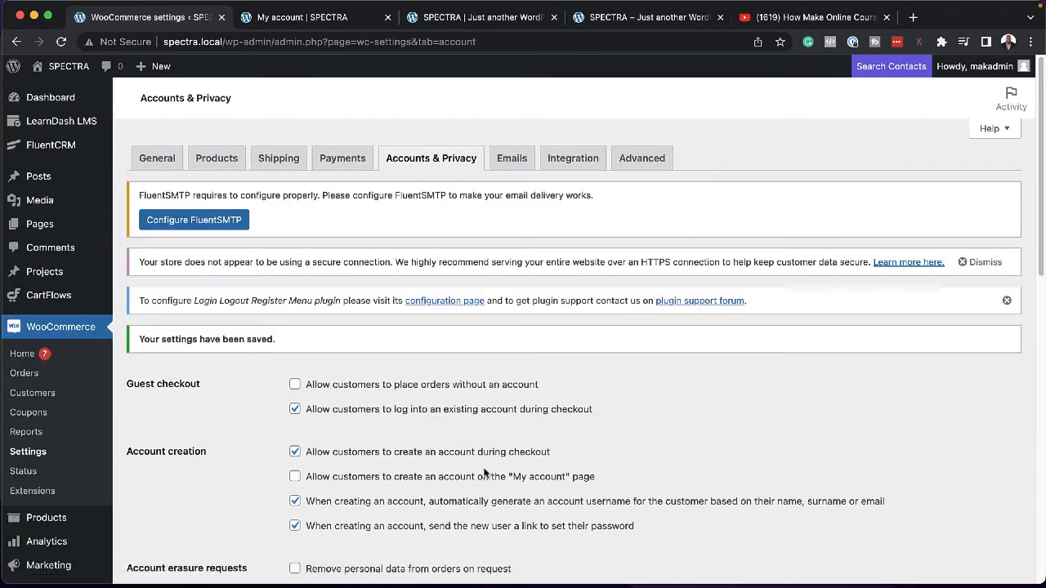
- Open the WooCommerce Payments settings and review the available payment methods
left_click(351, 165)
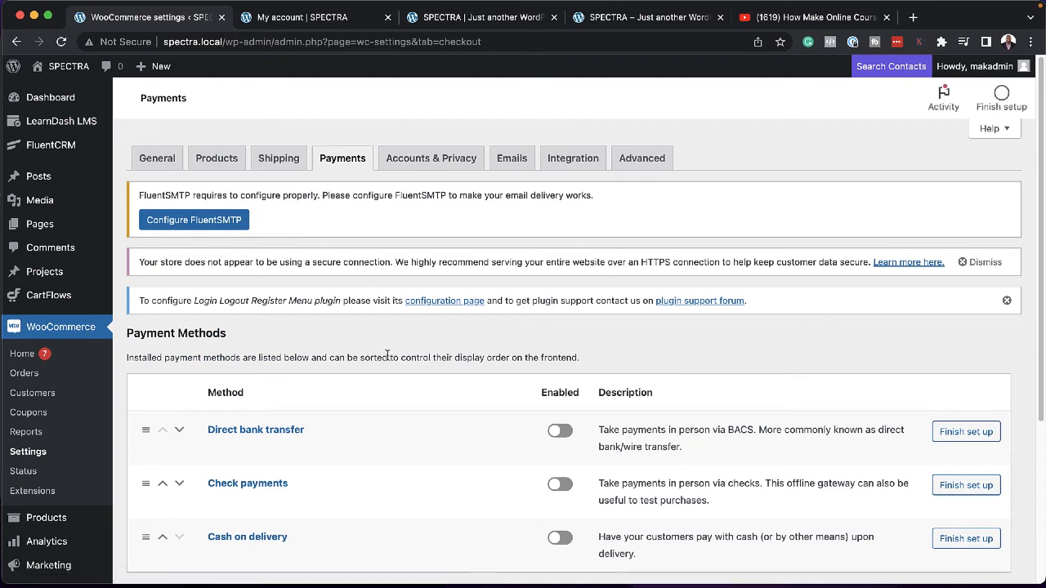
scroll(406, 421, "down", 2)
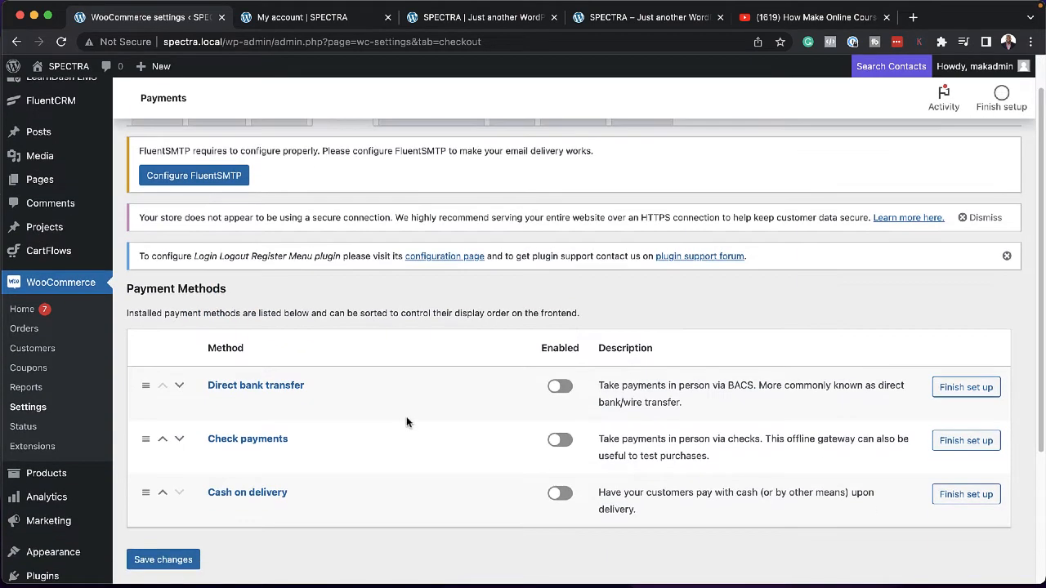
scroll(406, 422, "down", 2)
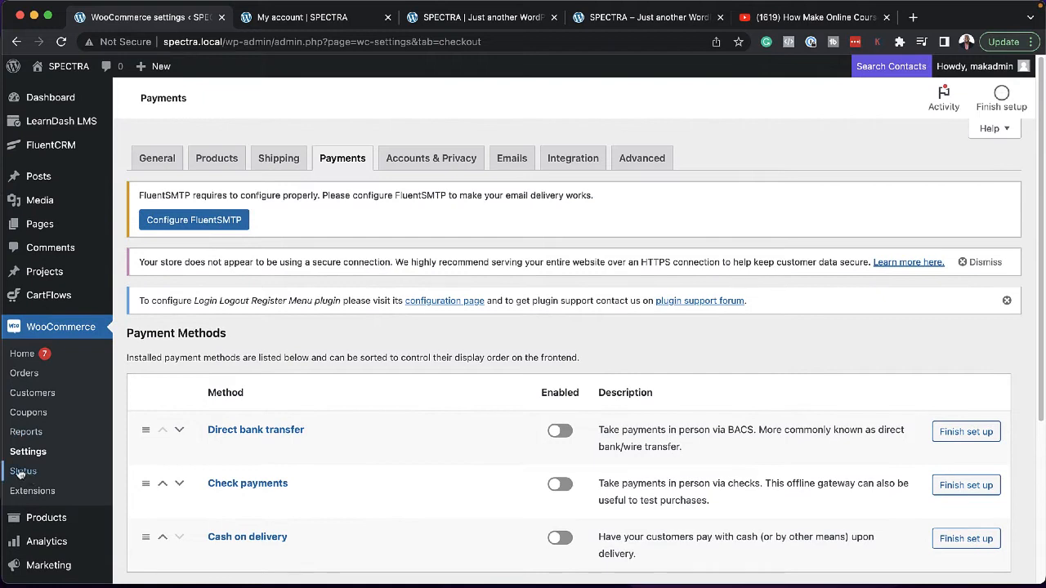
scroll(24, 473, "down", 2)
scroll(102, 474, "down", 3)
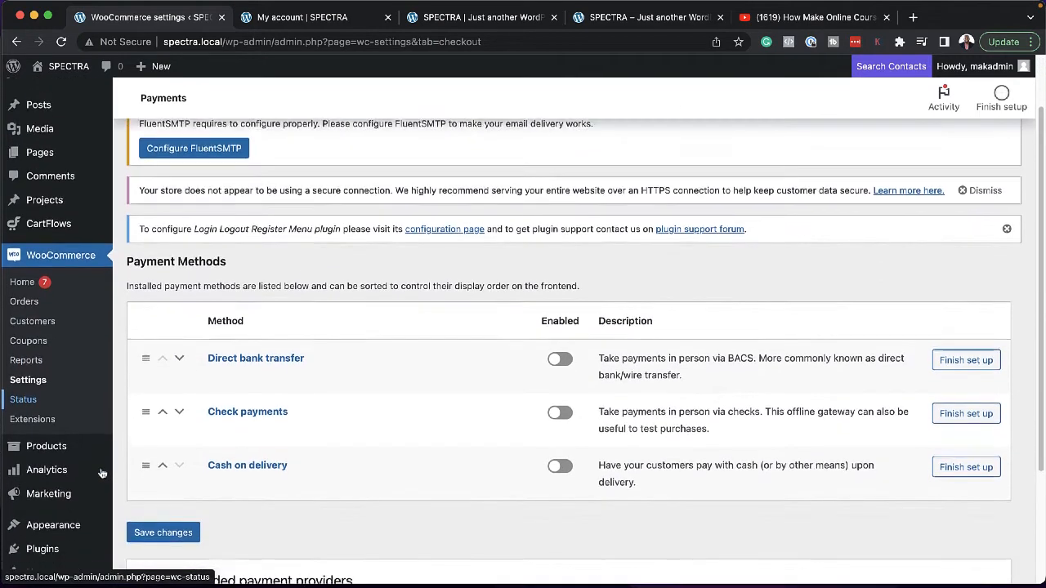
- Search the new plugins for "stripe", and install and activate WooCommerce Stripe Payment Gateway
mouse_move(49, 505)
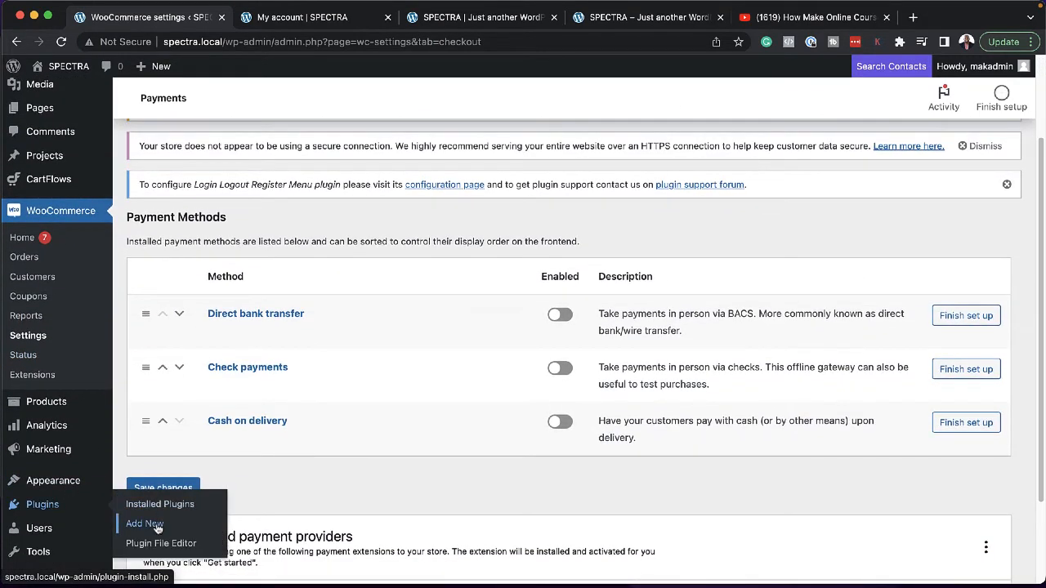
left_click(162, 527)
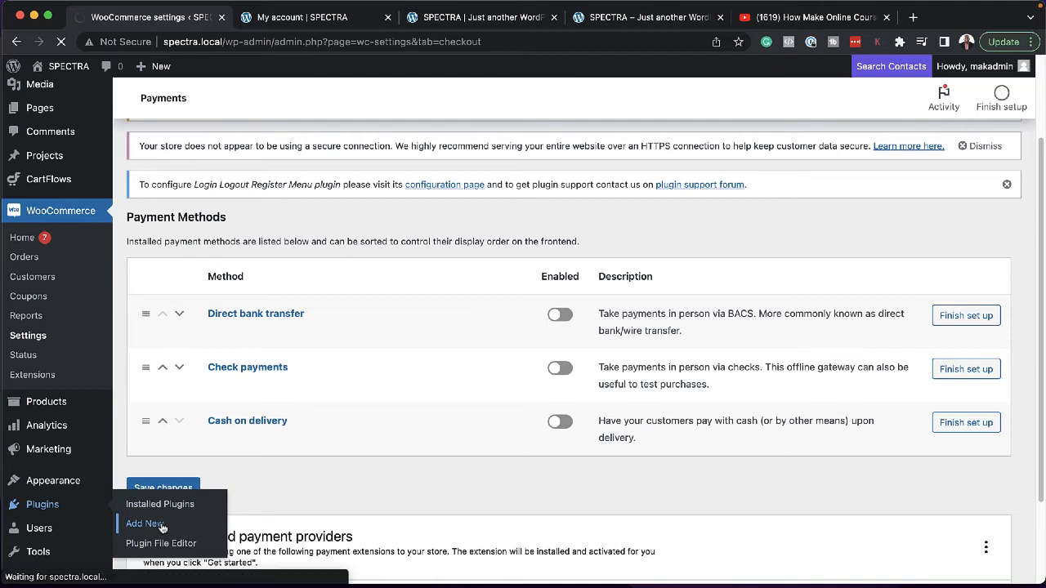
left_click(882, 240)
type("stripe")
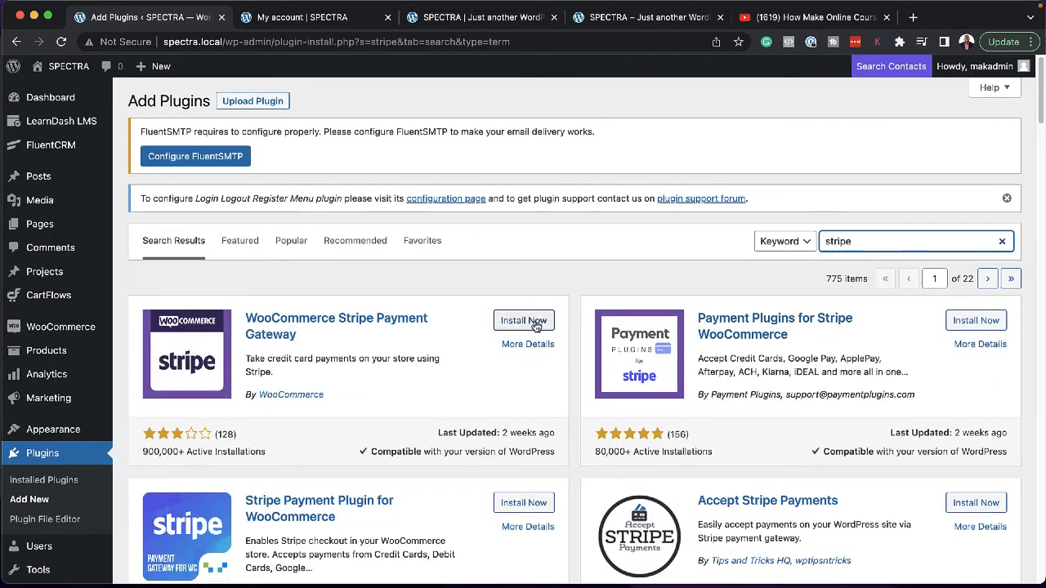
left_click(524, 321)
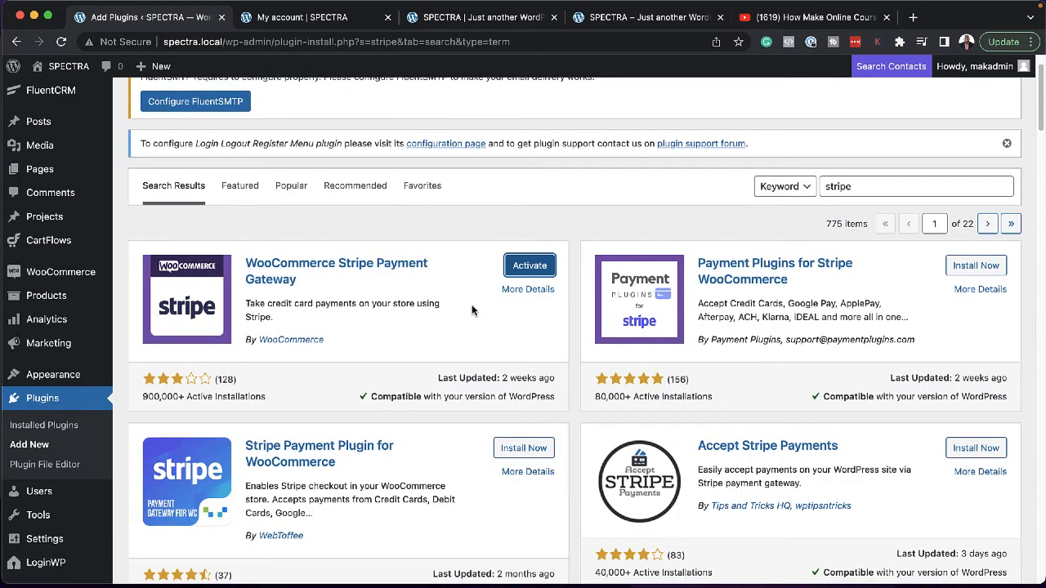
scroll(532, 270, "down", 2)
left_click(536, 267)
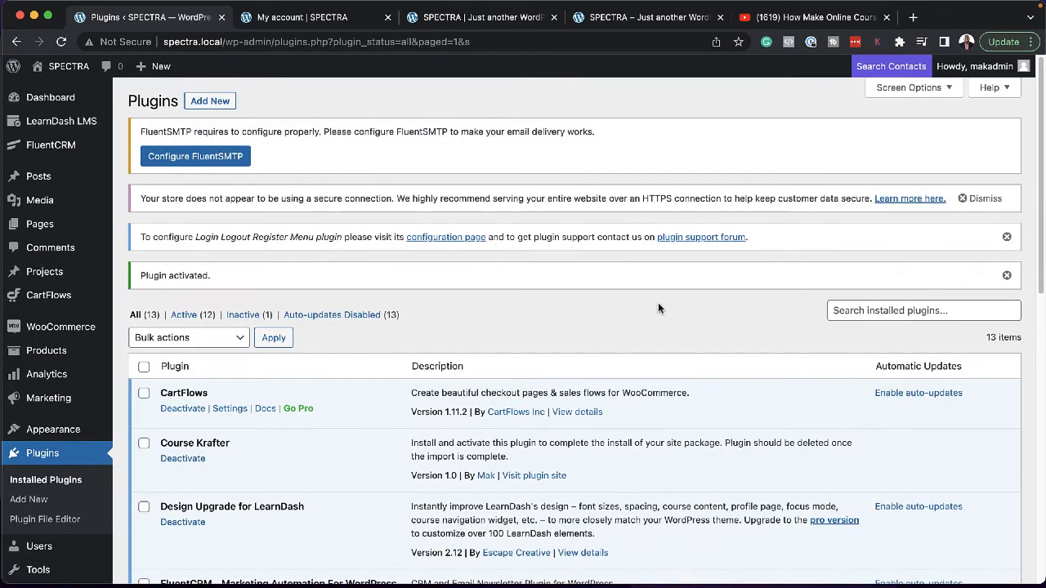
- Search the new plugins for "paypal", and install and activate WooCommerce PayPal Payments
left_click(222, 105)
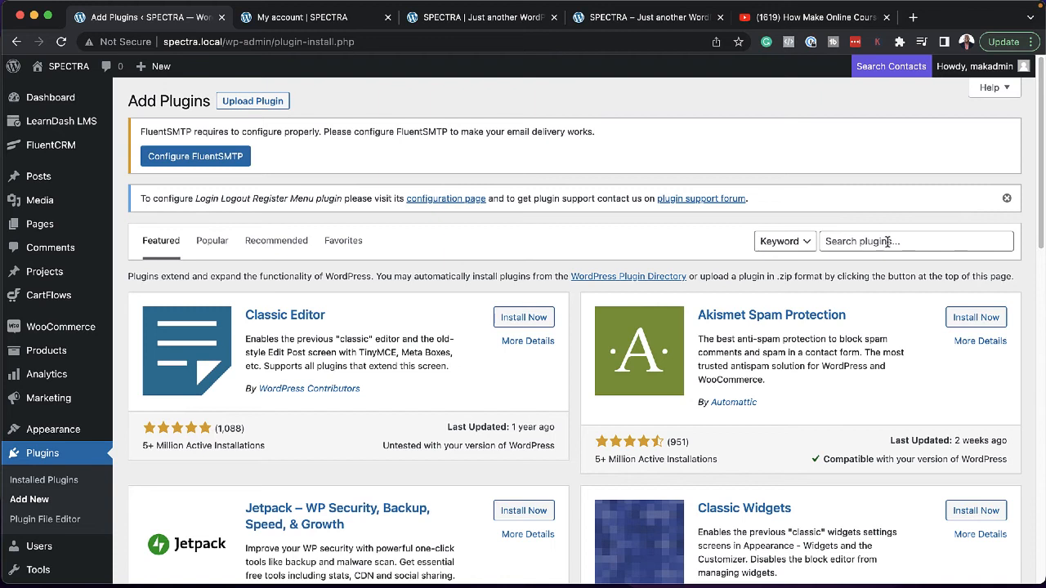
left_click(887, 242)
type("paypal")
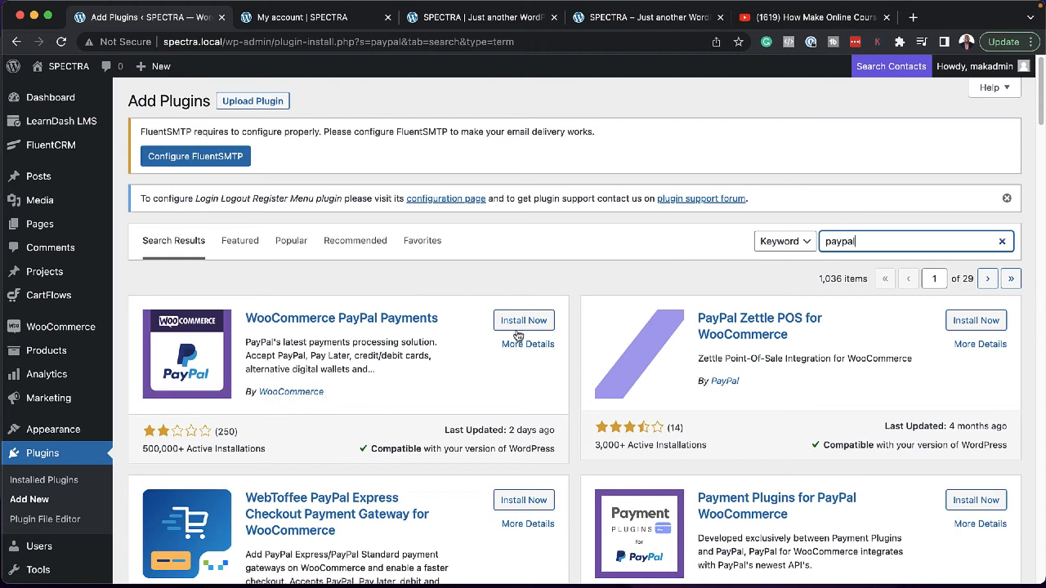
left_click(524, 321)
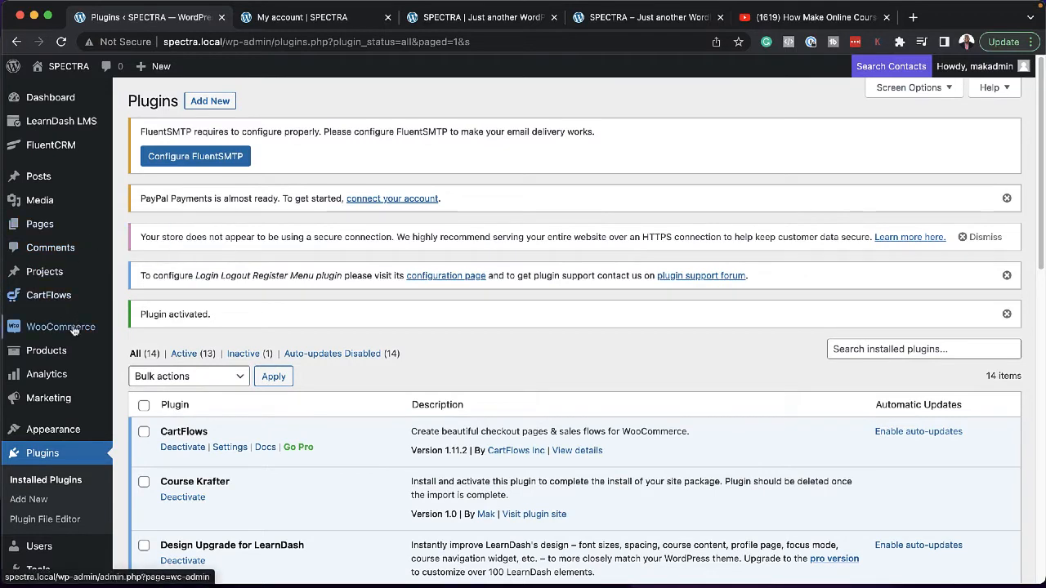
- Open the Payments section of the WooCommerce settings
mouse_move(74, 329)
left_click(161, 431)
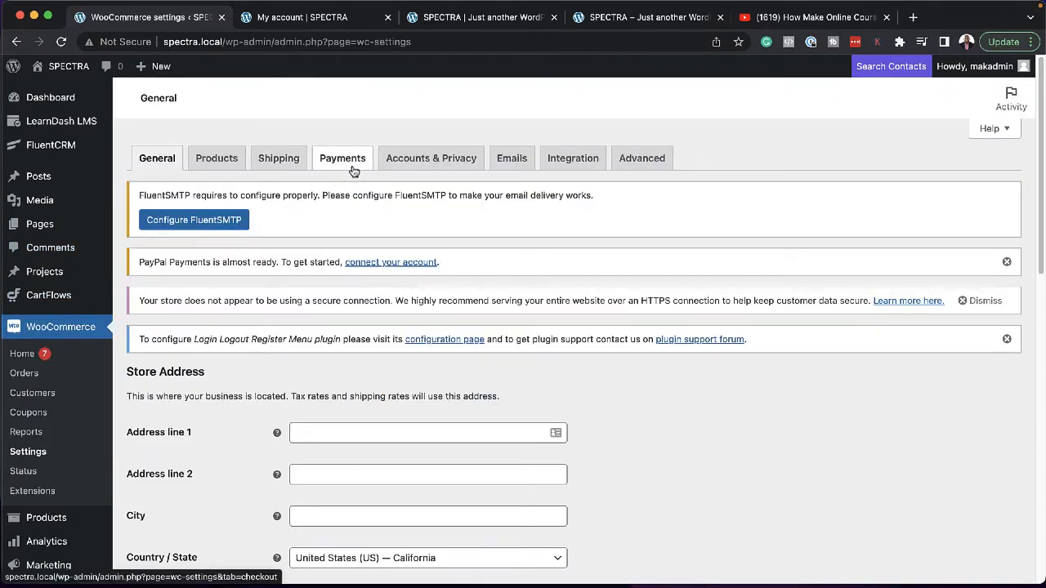
left_click(354, 170)
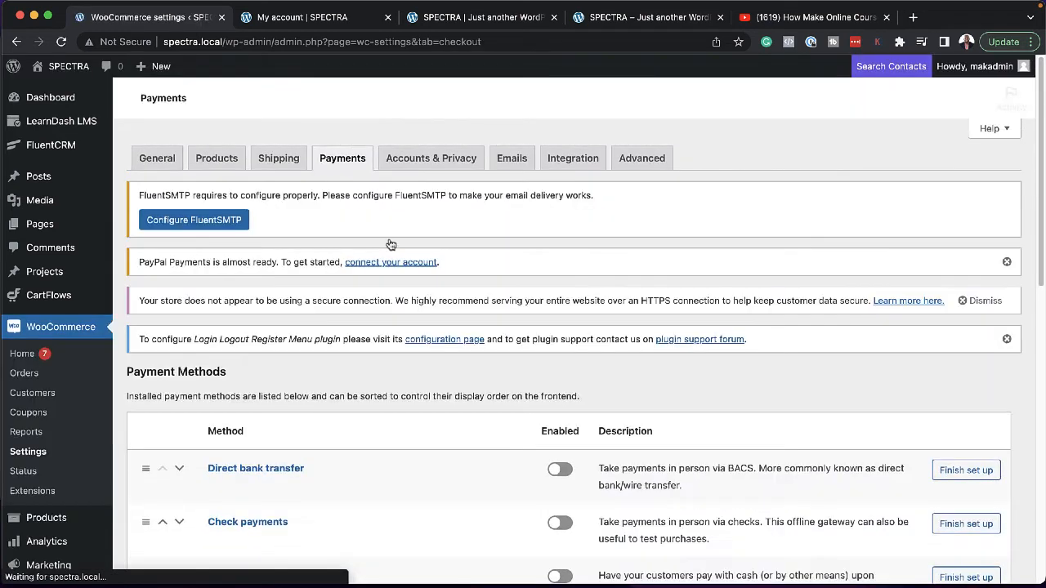
- Enable the PayPal payment method in the WooCommerce payment methods list
scroll(428, 391, "down", 1)
scroll(428, 390, "down", 5)
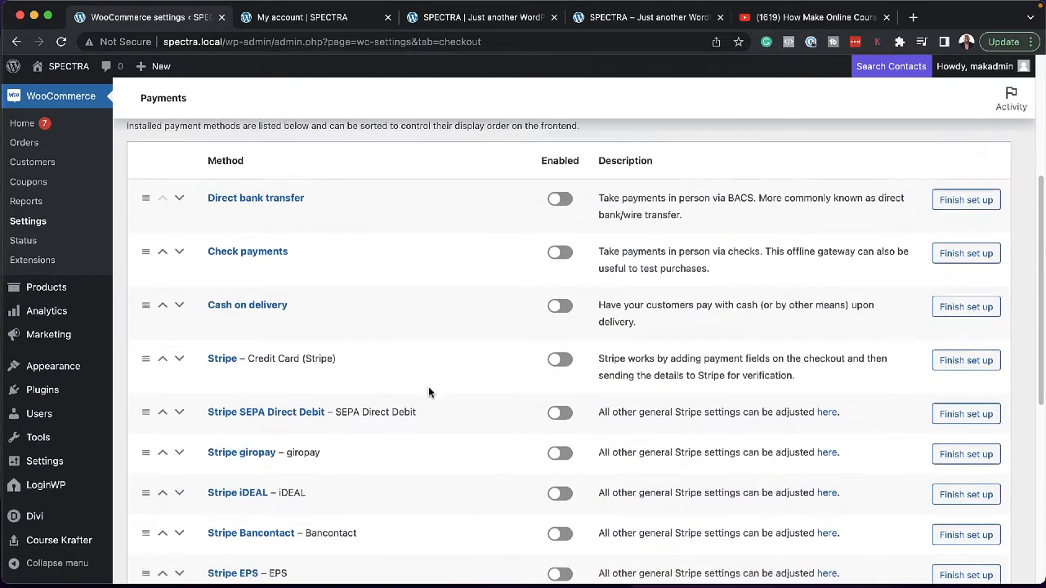
scroll(368, 384, "down", 6)
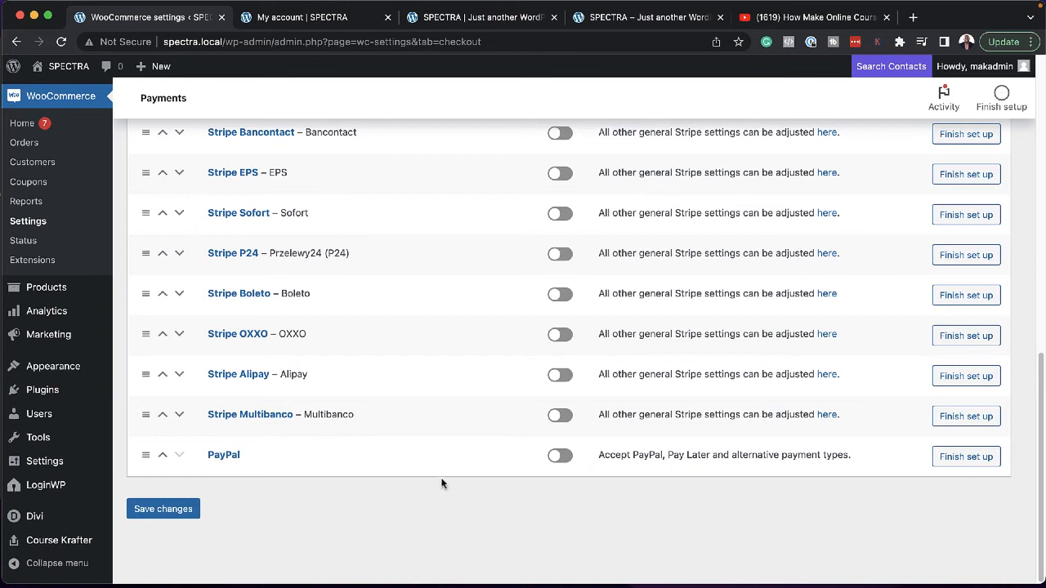
left_click(561, 456)
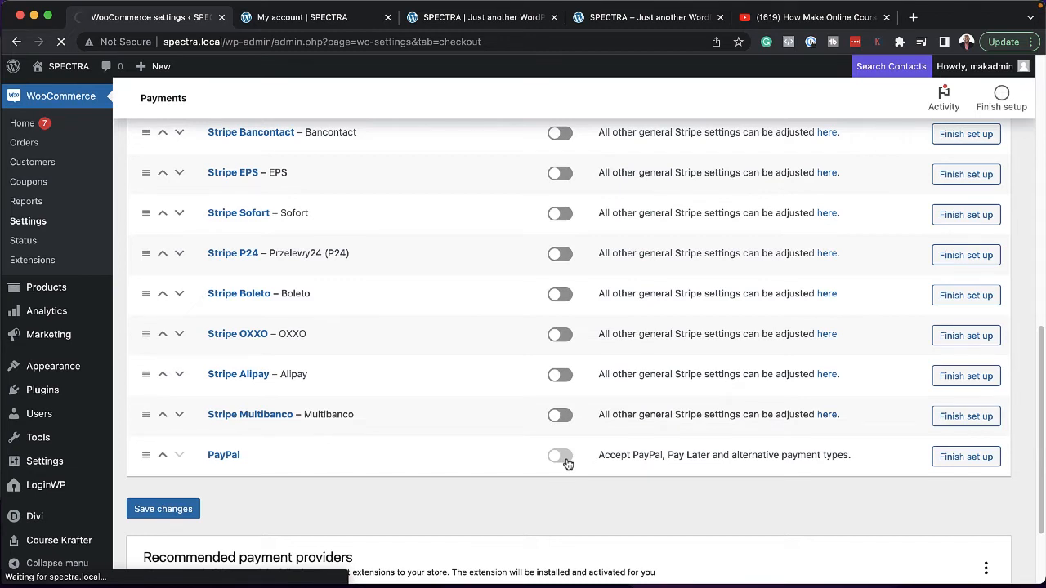
- Examine the PayPal account setup page, including its payment options, connection notices and sandbox testing option
scroll(532, 394, "down", 2)
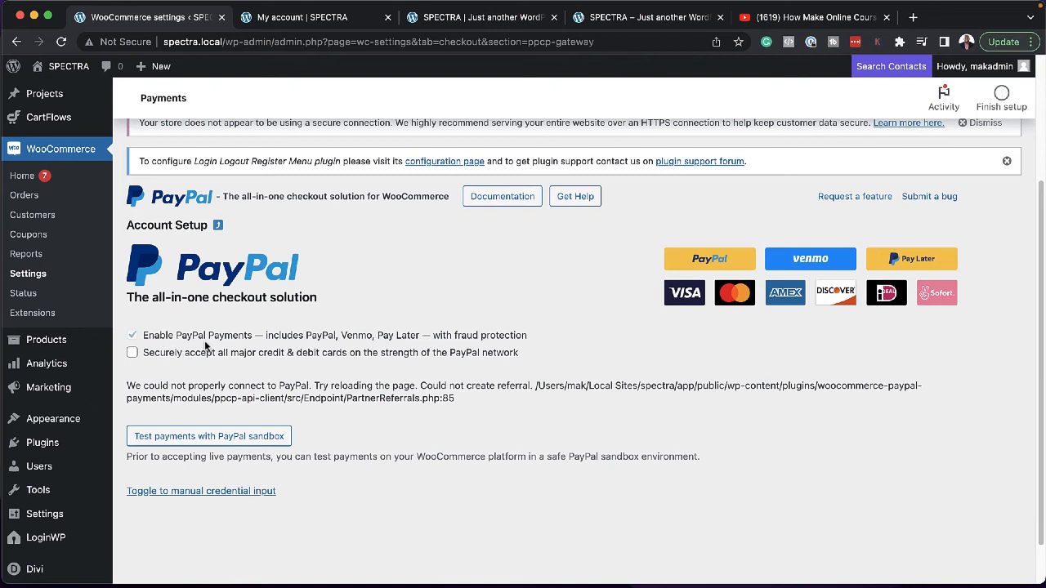
scroll(362, 370, "down", 1)
scroll(362, 370, "up", 3)
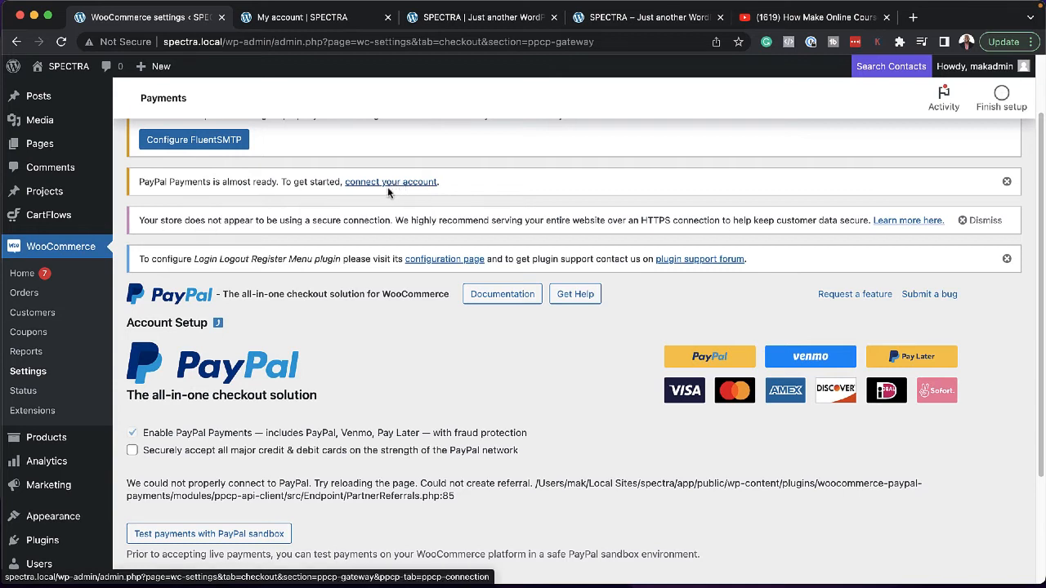
scroll(372, 412, "down", 4)
scroll(373, 413, "up", 6)
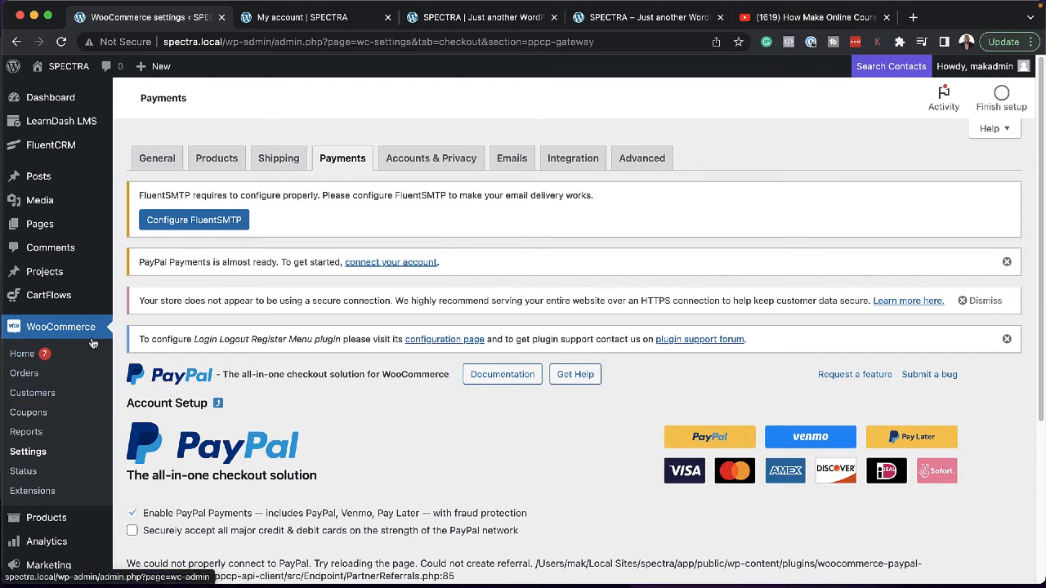
scroll(74, 383, "down", 2)
scroll(74, 382, "down", 2)
scroll(75, 383, "up", 3)
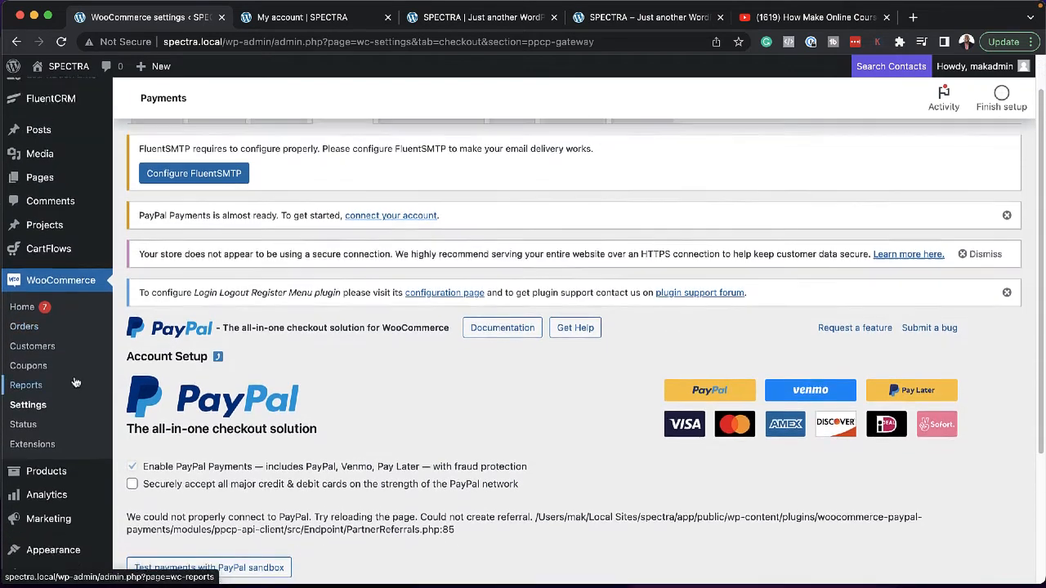
- Activate the LearnDash LMS - WooCommerce Integration plugin and check it among the installed plugins
scroll(73, 382, "down", 5)
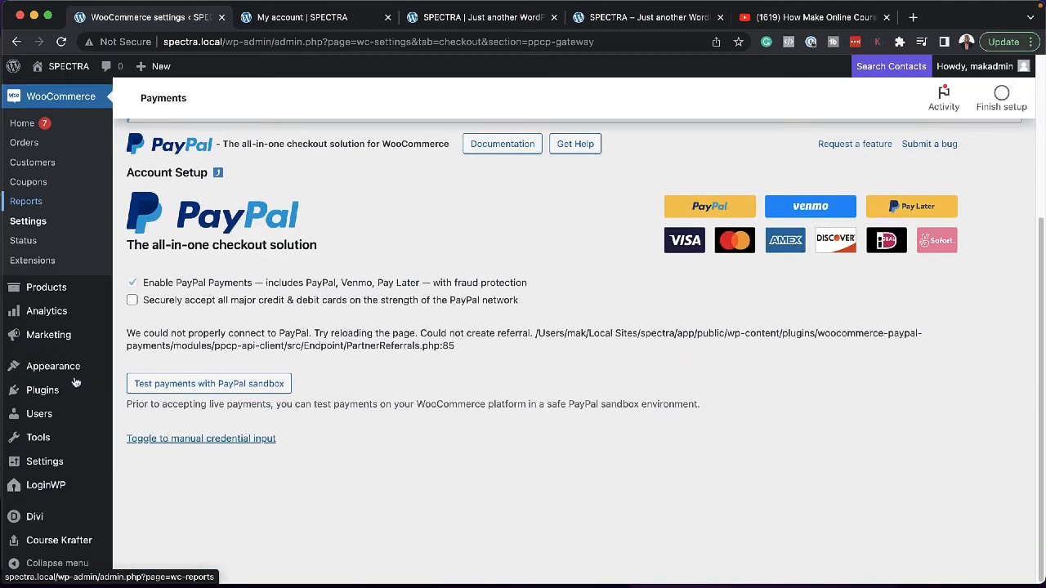
left_click(73, 383)
scroll(375, 412, "down", 10)
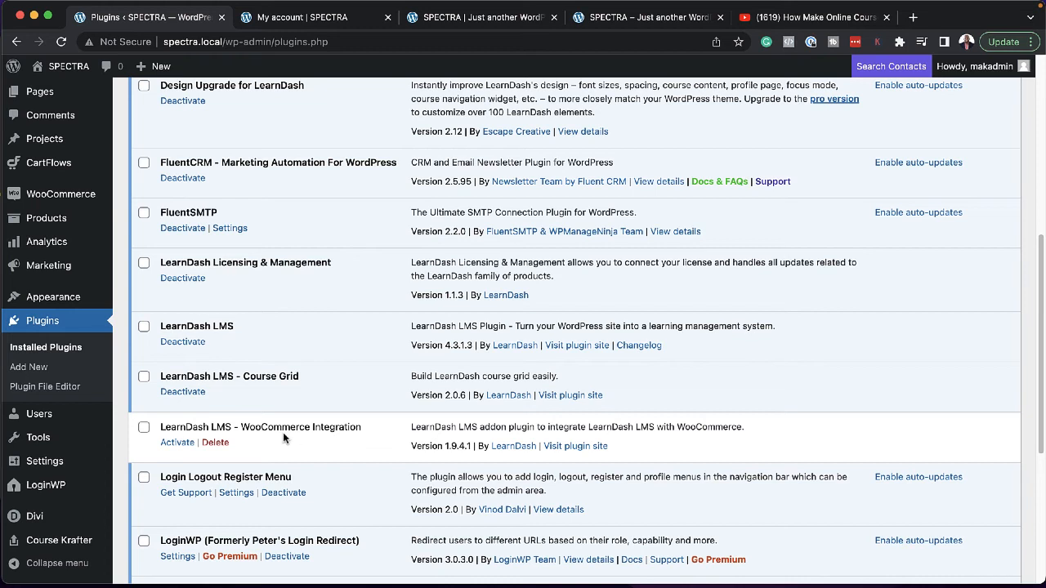
left_click(179, 443)
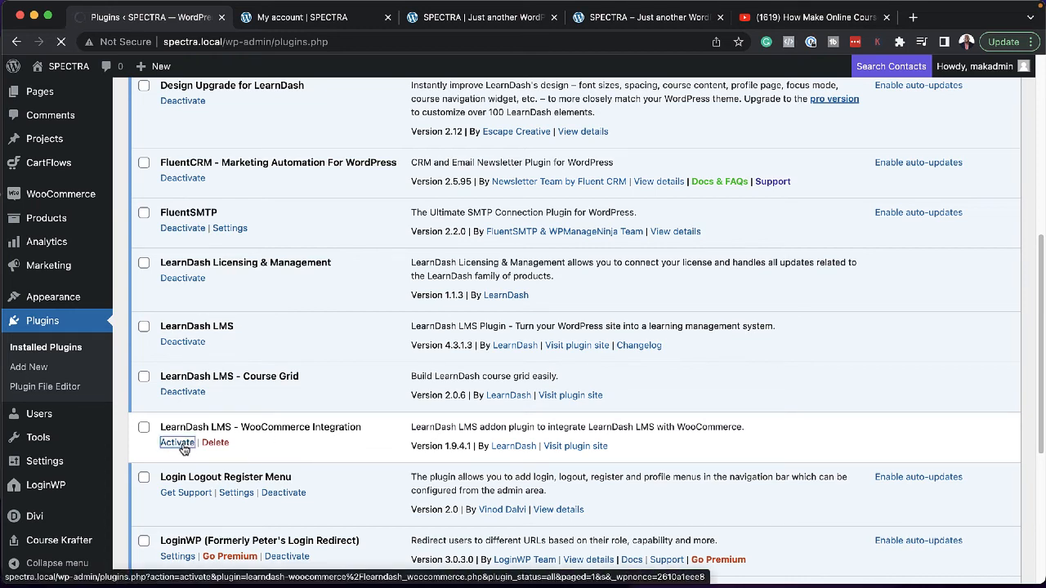
scroll(355, 462, "down", 5)
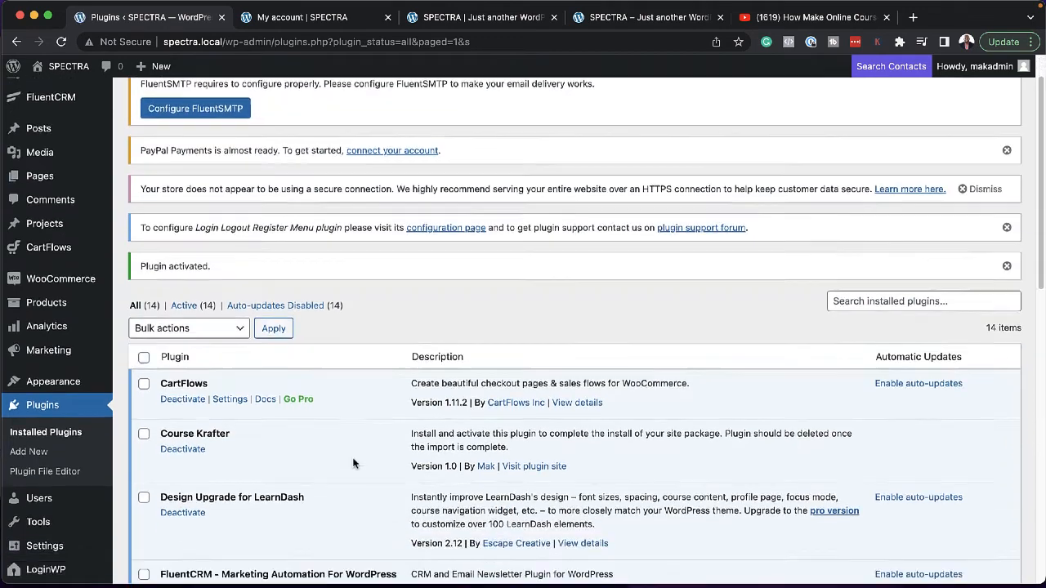
scroll(353, 462, "down", 3)
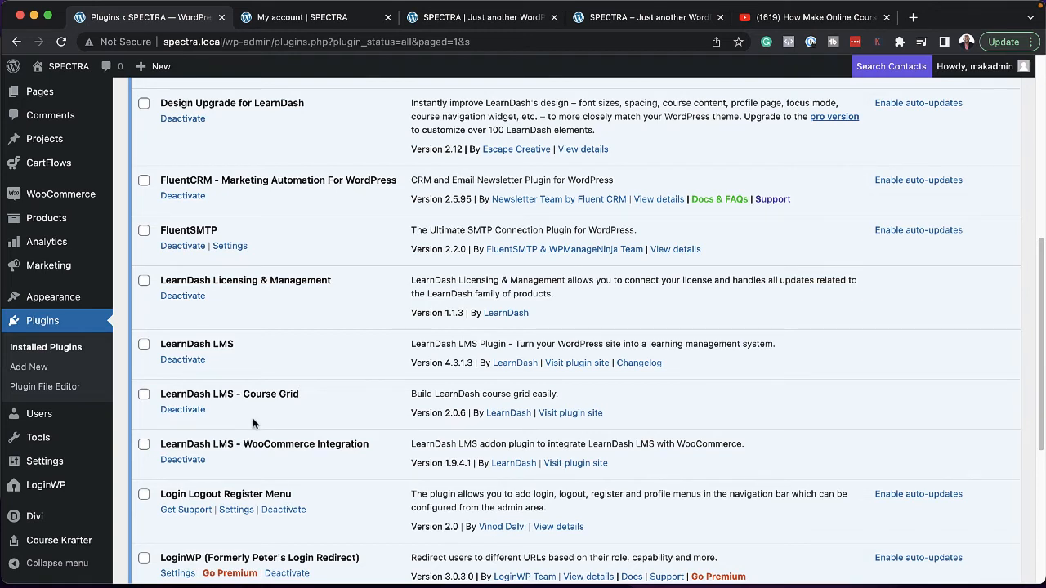
scroll(269, 429, "down", 2)
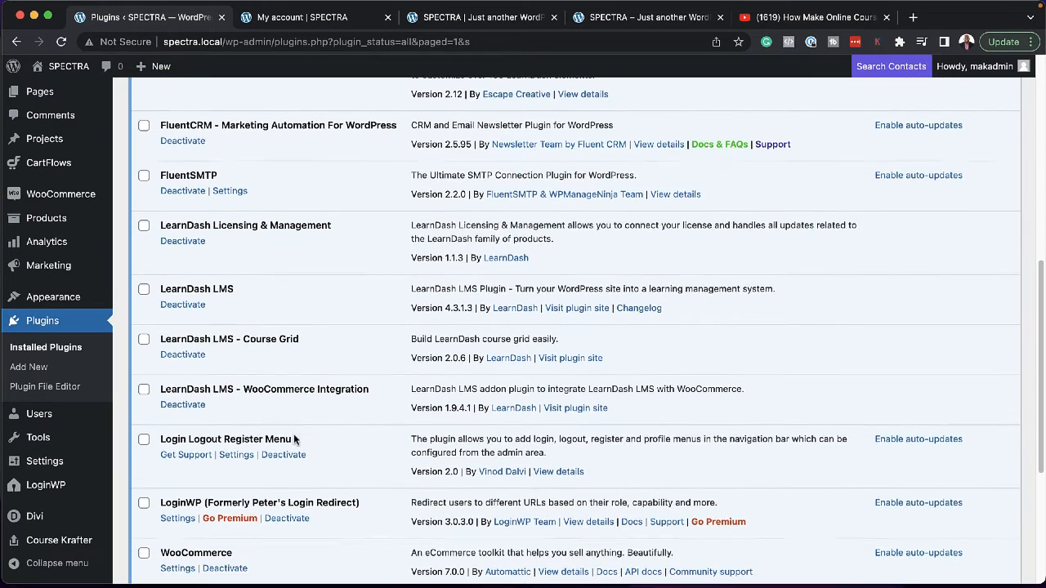
scroll(293, 433, "up", 2)
scroll(293, 439, "up", 2)
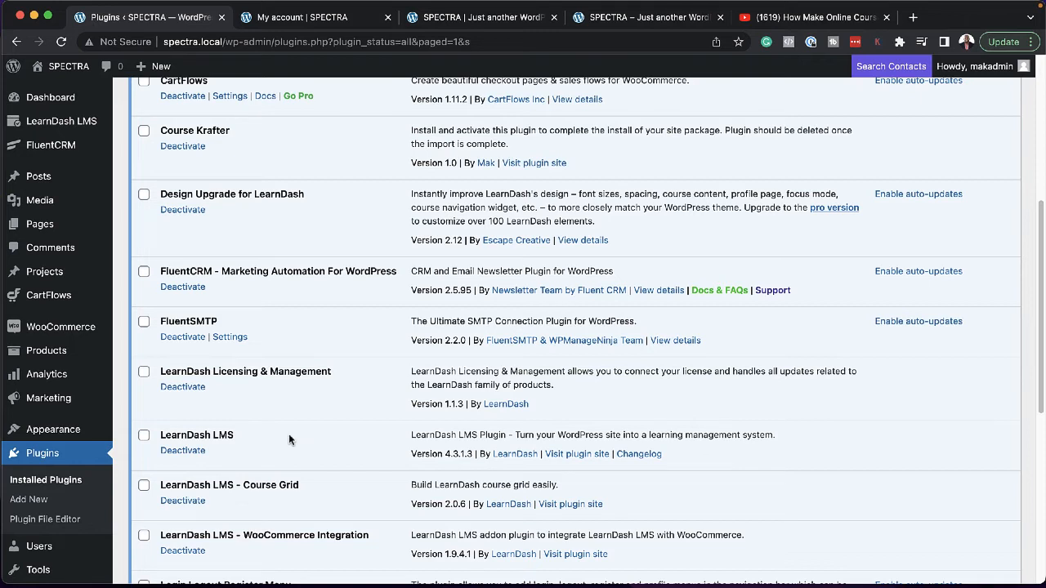
- Add a new WooCommerce product named "Gardening Basics"
mouse_move(46, 351)
left_click(155, 374)
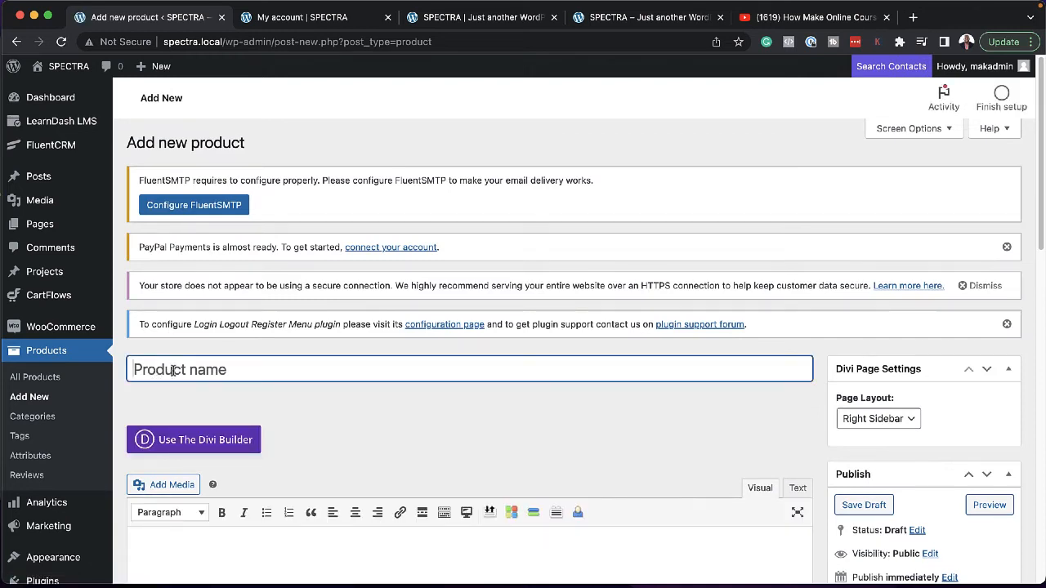
type("Gardening Basics")
scroll(343, 418, "down", 2)
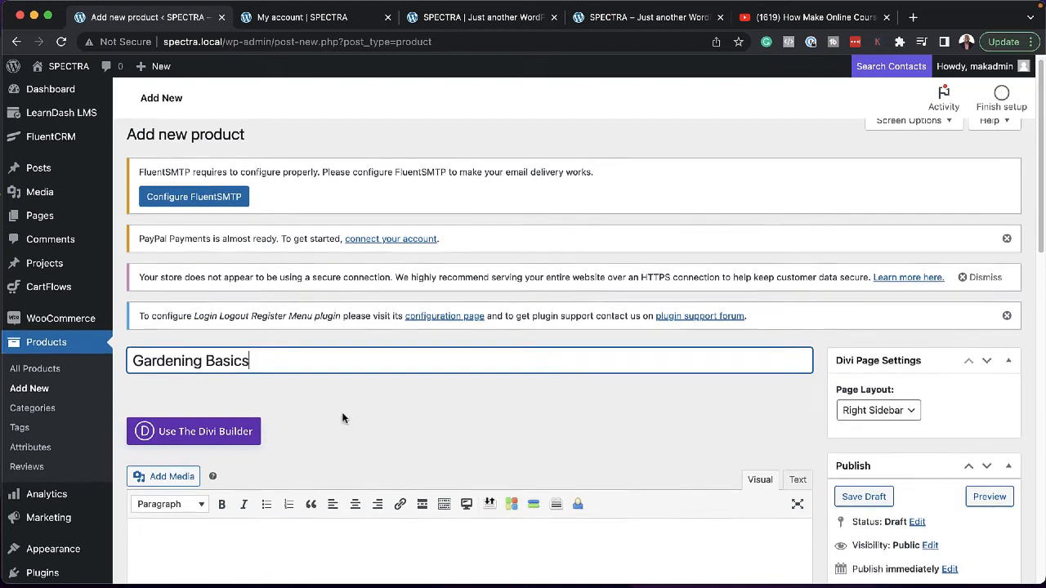
left_click(207, 493)
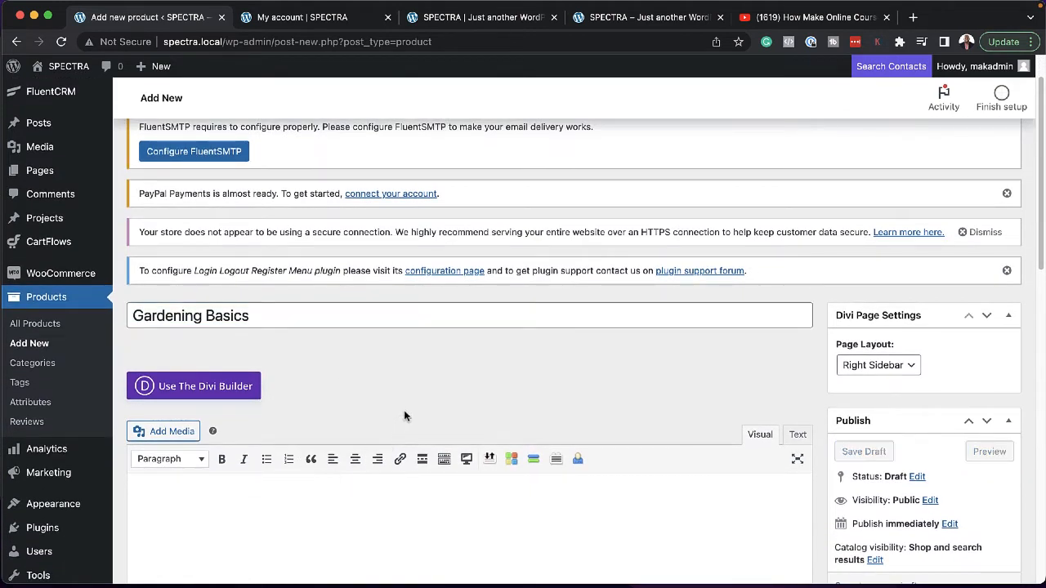
- Set the product's regular price to $199 and mark it as virtual
scroll(403, 414, "down", 5)
left_click(401, 425)
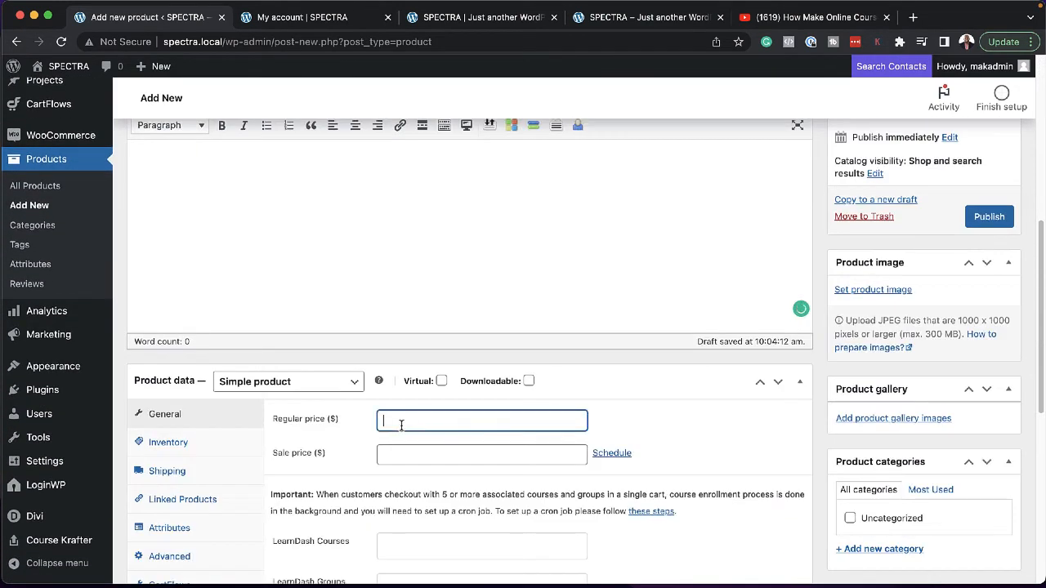
type("199")
left_click(441, 380)
scroll(611, 396, "down", 2)
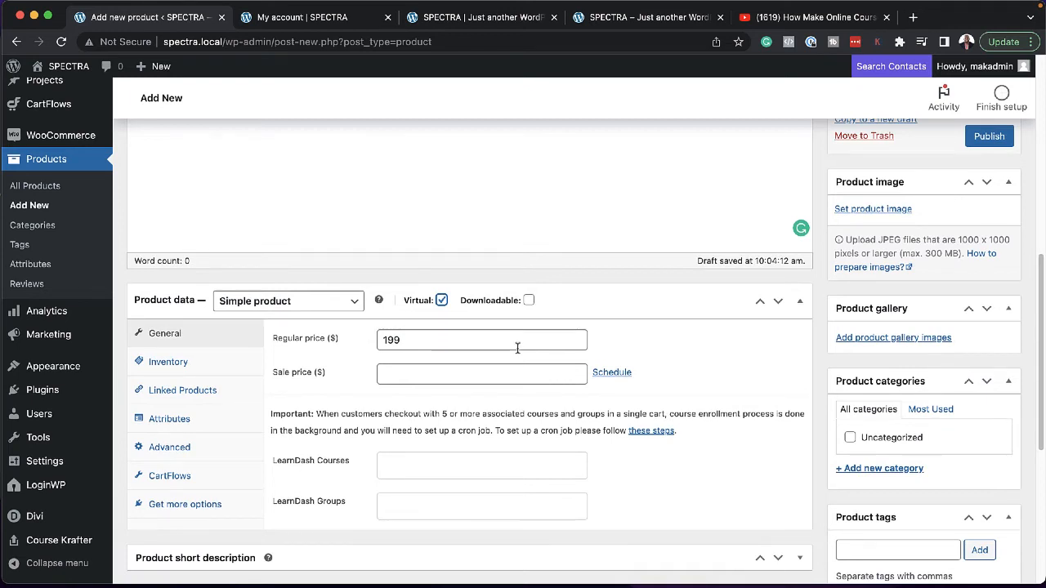
- Link the Gardening Basics LearnDash course to the product, review the product details and publish it
left_click(406, 469)
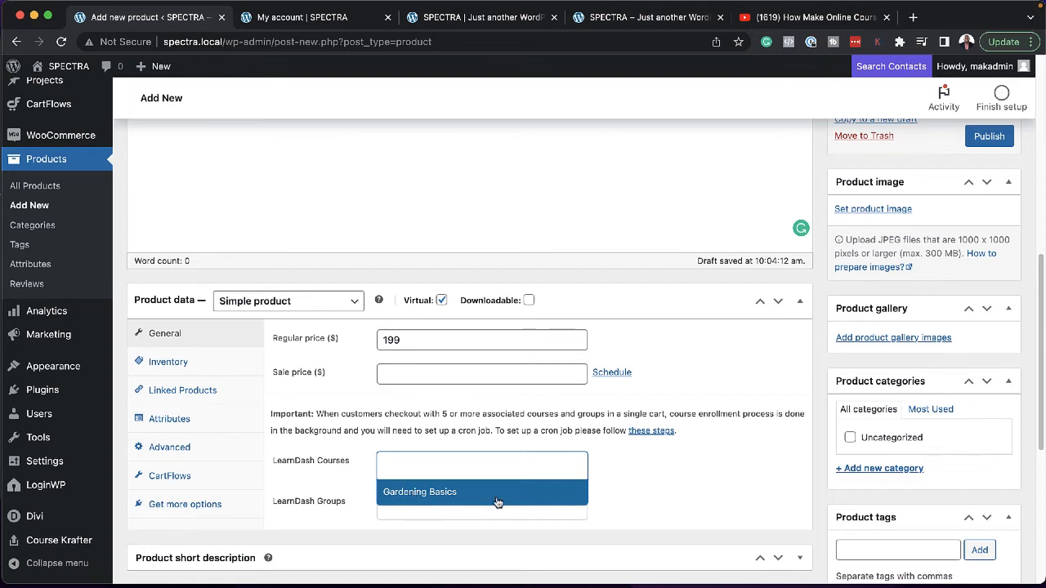
left_click(448, 492)
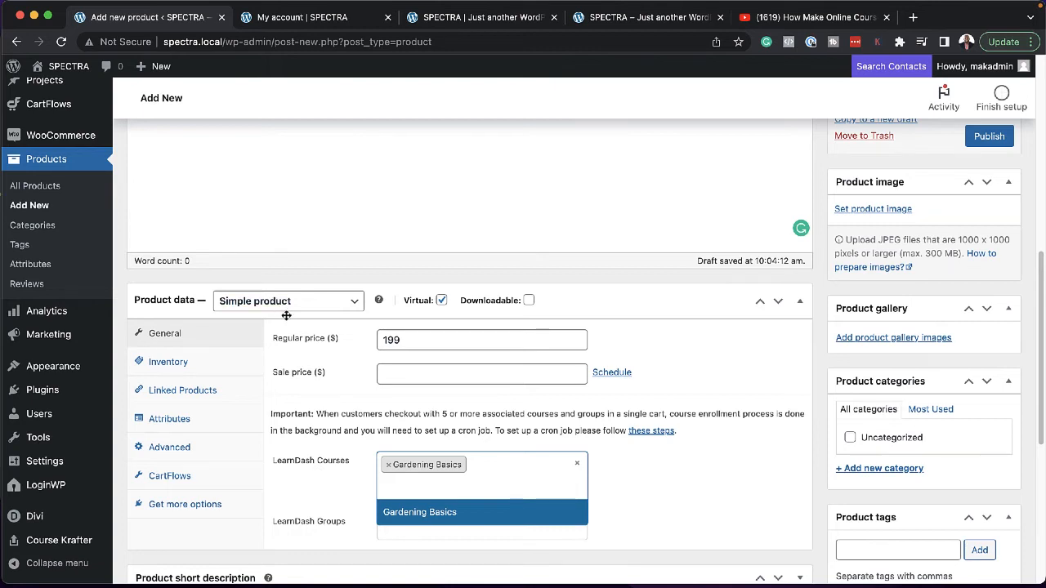
scroll(343, 302, "up", 5)
scroll(356, 294, "up", 5)
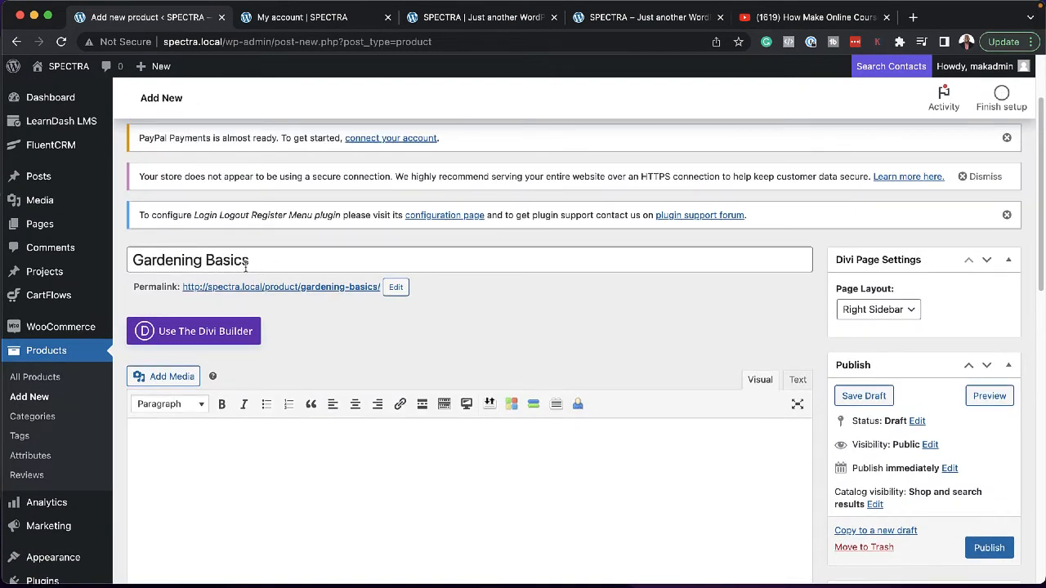
scroll(302, 294, "down", 8)
scroll(302, 295, "down", 2)
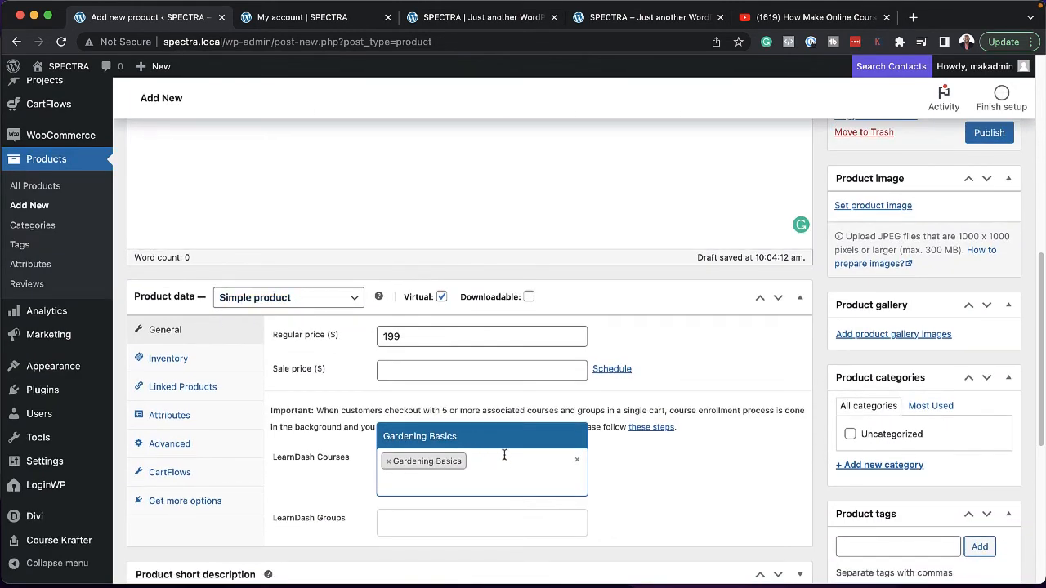
scroll(504, 455, "down", 1)
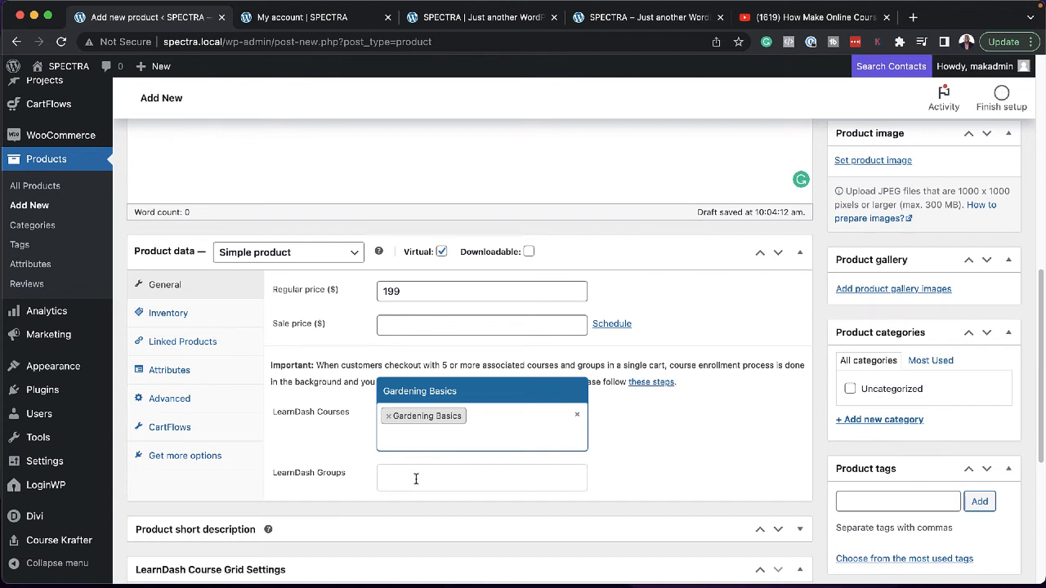
scroll(326, 443, "down", 2)
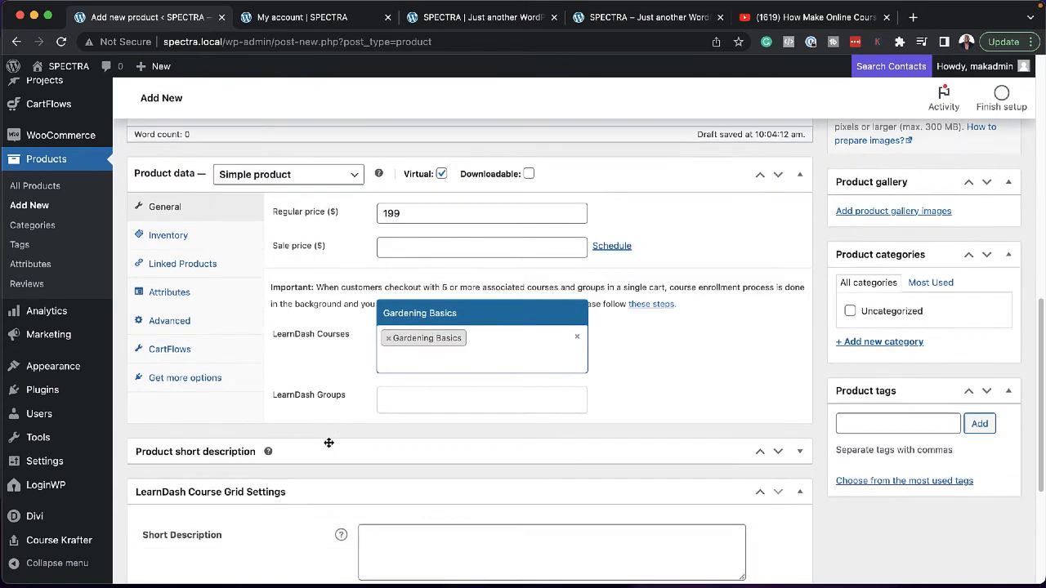
scroll(329, 442, "up", 4)
left_click(1009, 180)
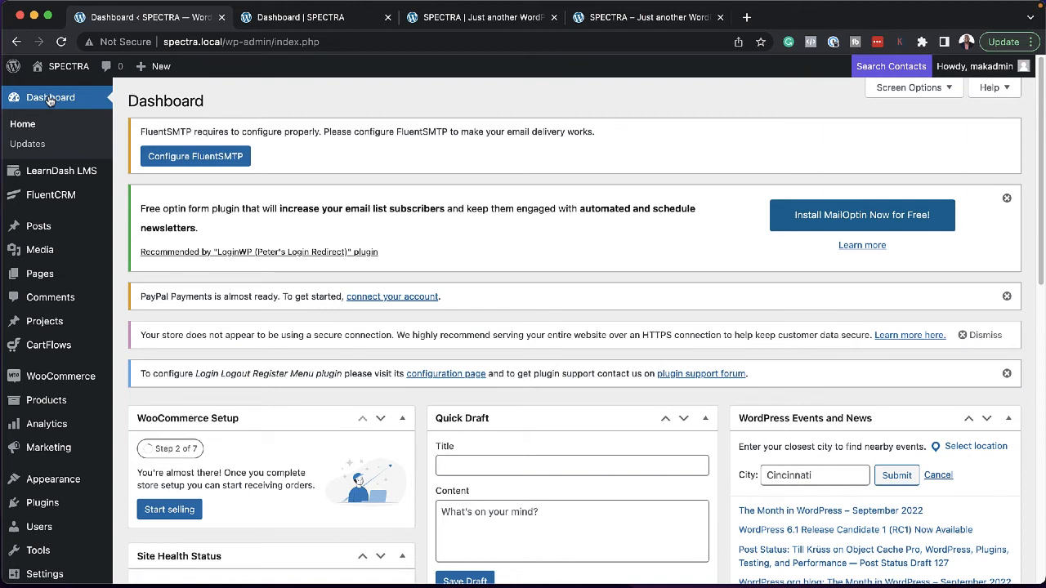
- Set the CartFlows general settings to show ready templates for Divi and save them
mouse_move(101, 317)
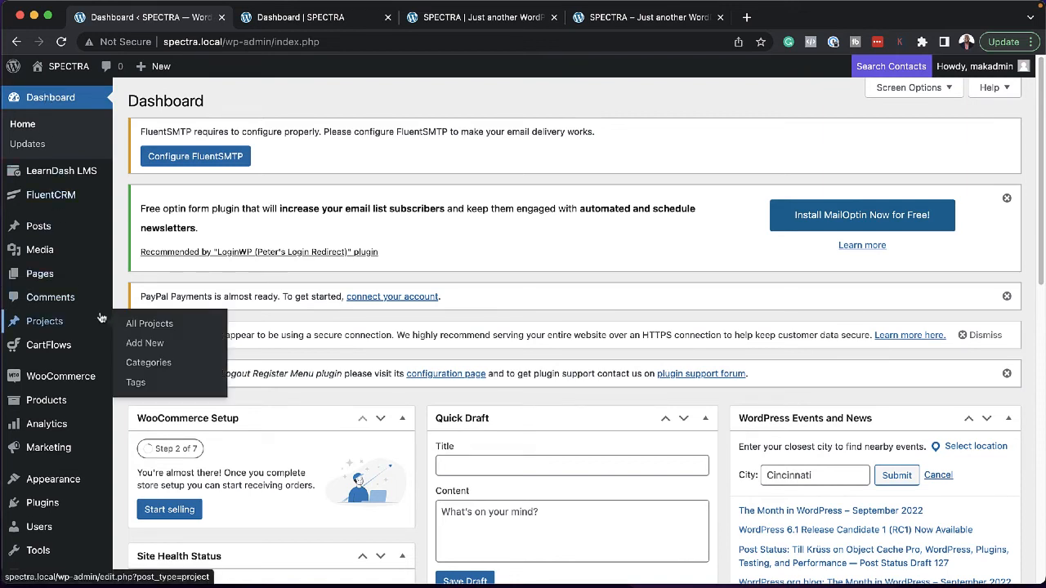
mouse_move(103, 342)
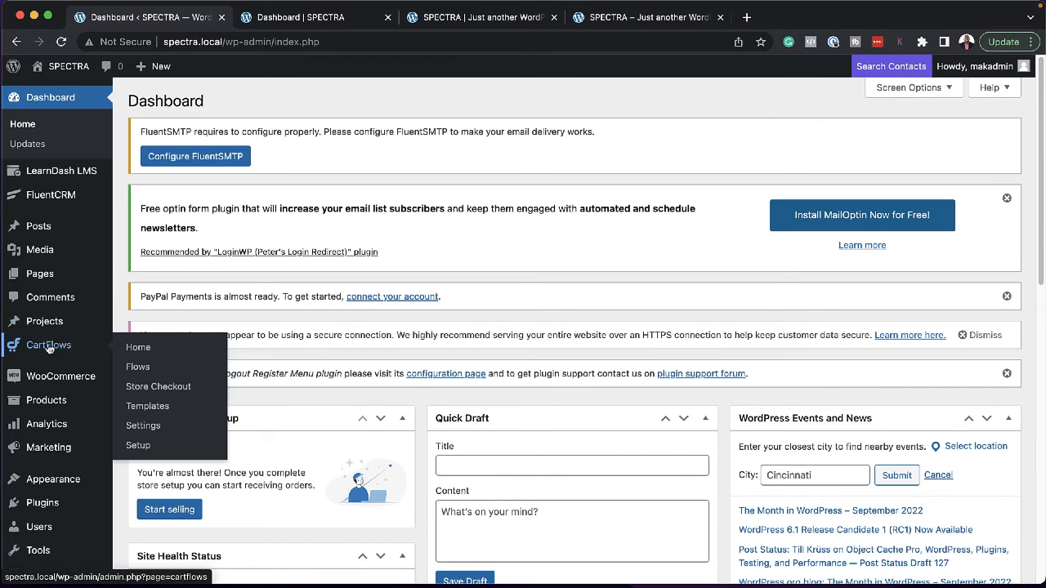
left_click(139, 426)
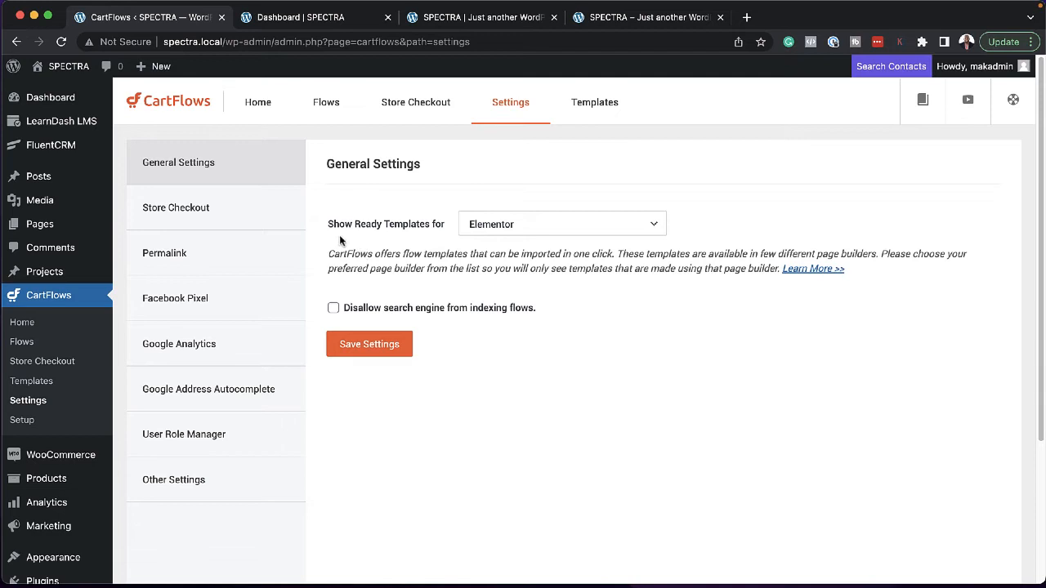
left_click(516, 232)
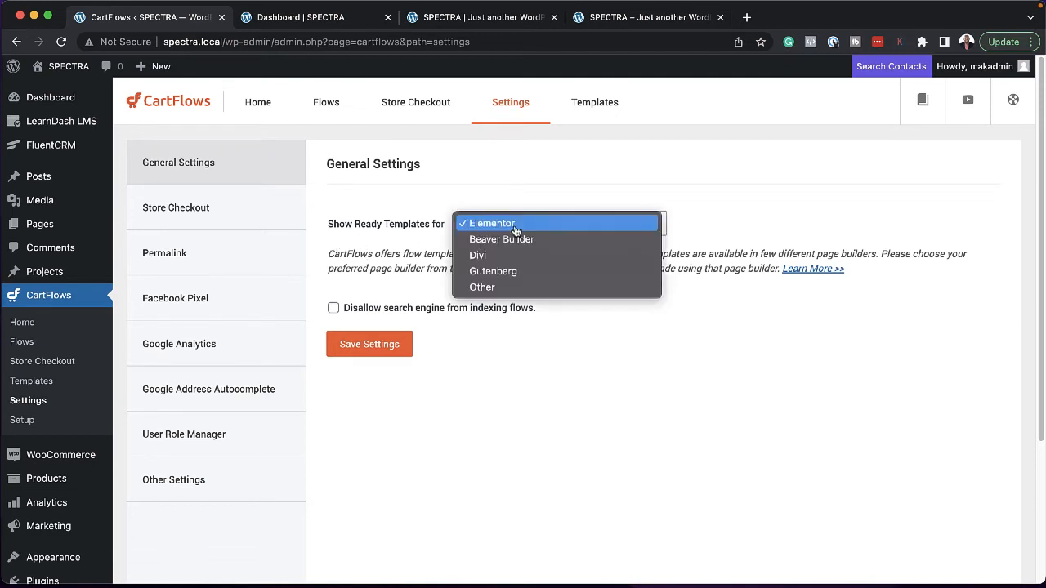
left_click(531, 257)
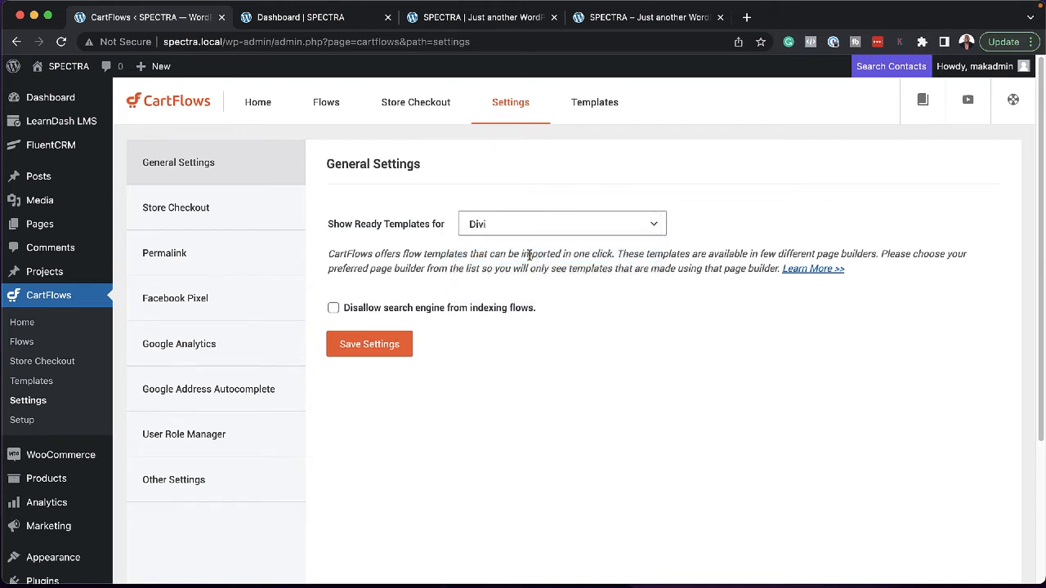
left_click(368, 347)
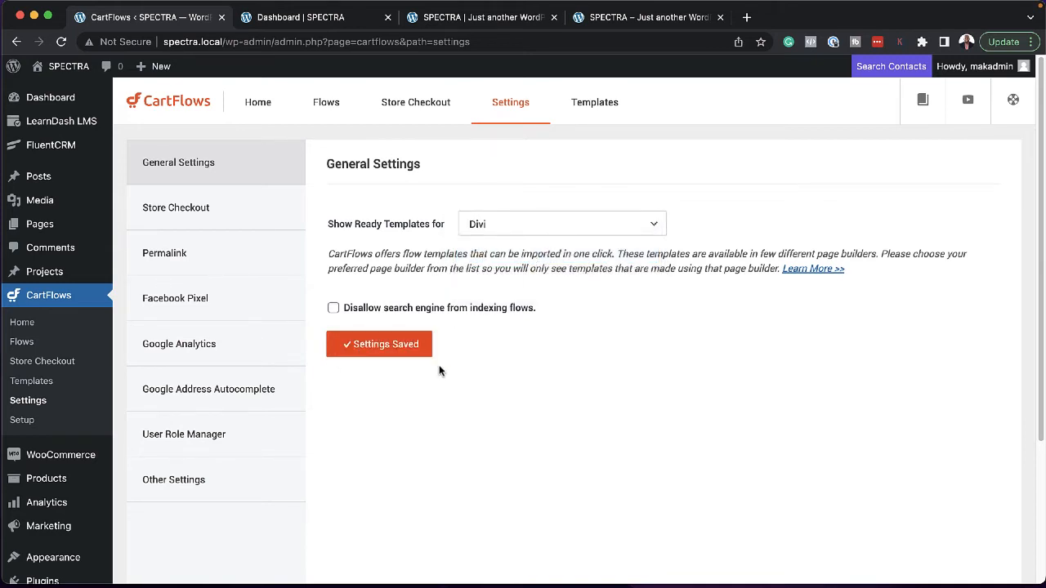
- Look through the CartFlows store checkout and permalink settings and open the flow templates library
left_click(222, 214)
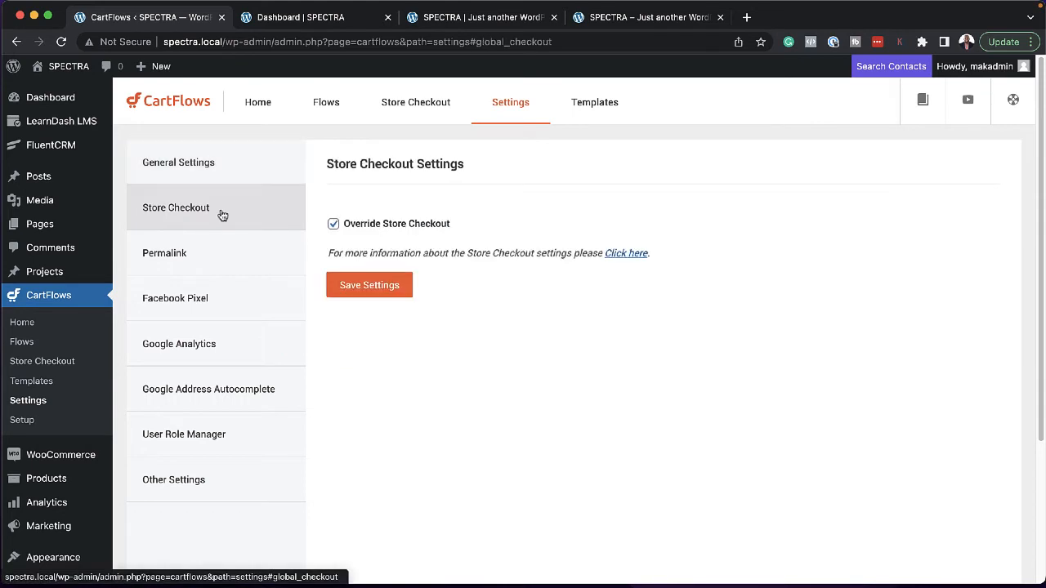
left_click(213, 253)
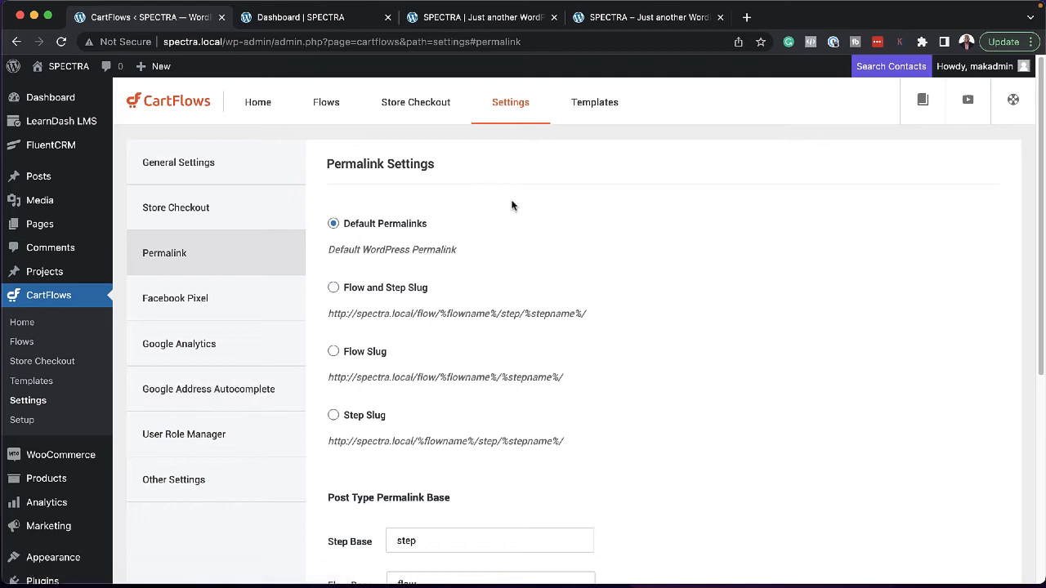
left_click(596, 112)
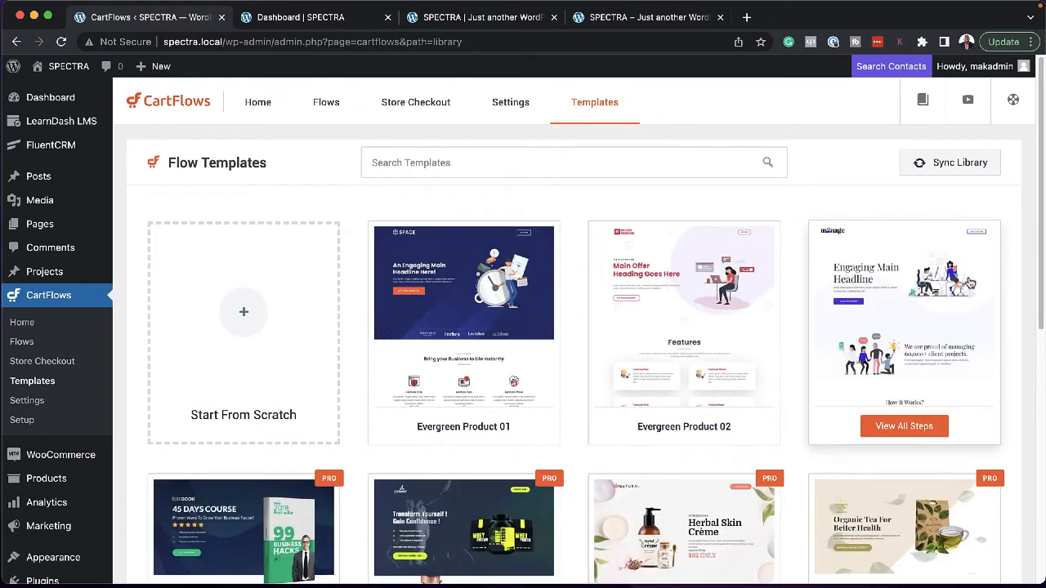
- Start a new CartFlows flow and look through the steps of the Evergreen Product 01 template
left_click(331, 110)
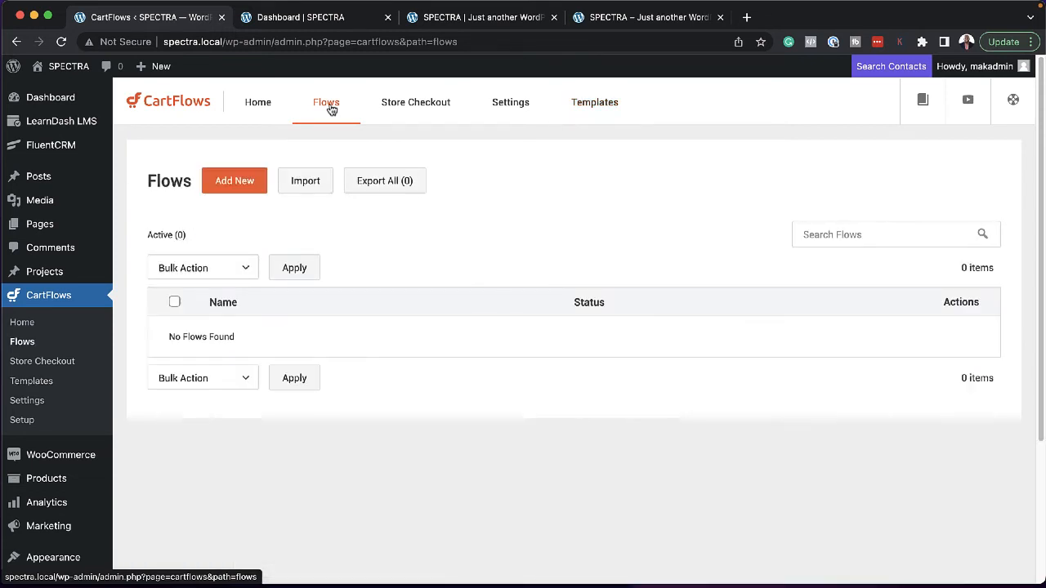
left_click(238, 180)
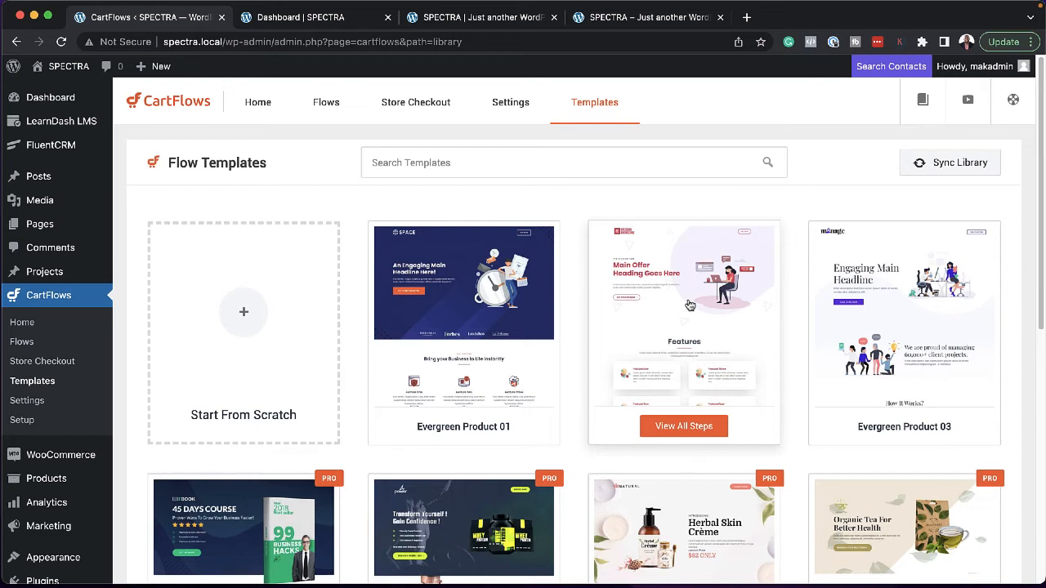
mouse_move(472, 300)
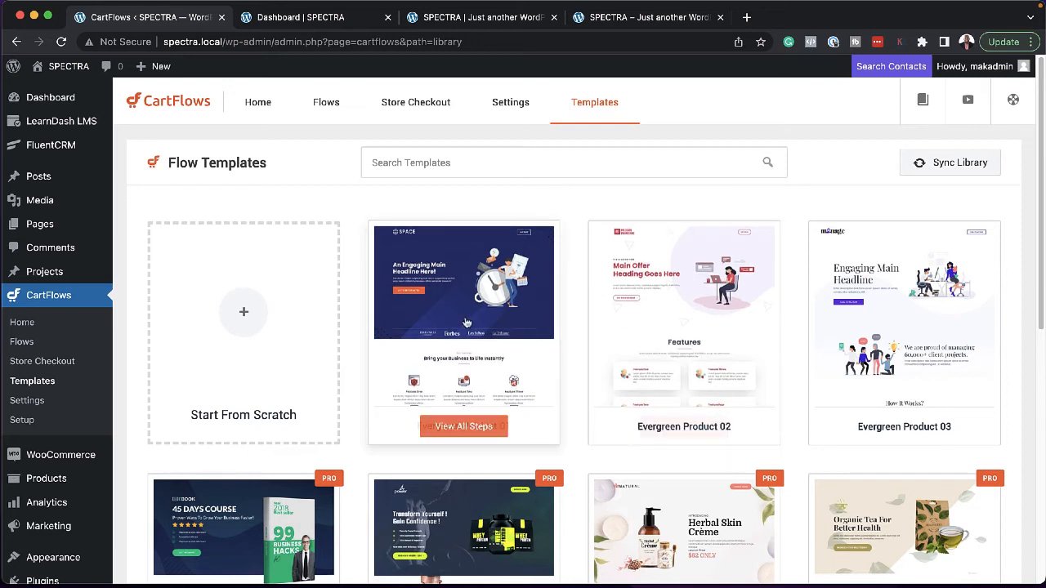
left_click(477, 430)
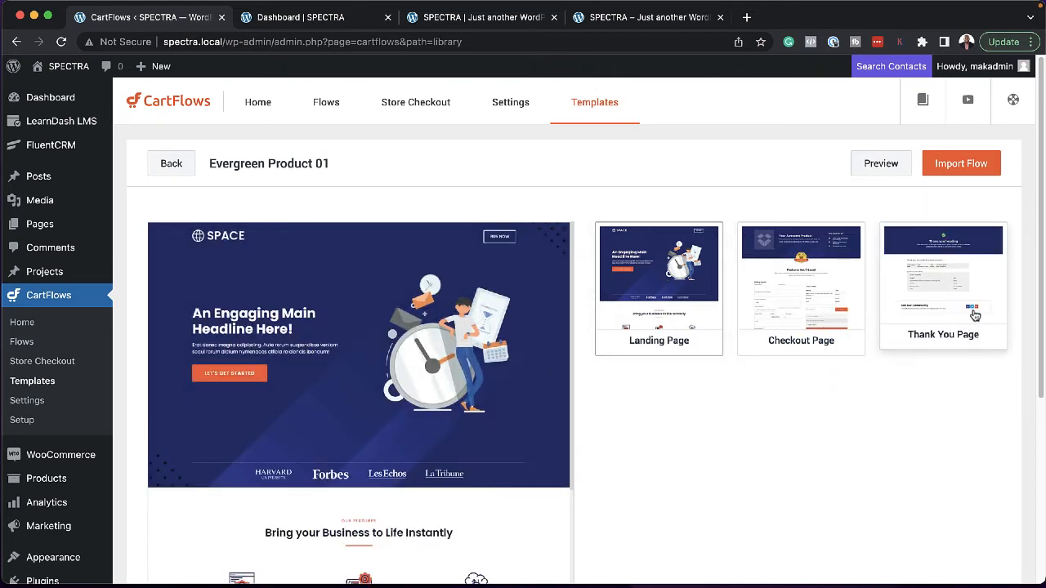
scroll(821, 425, "down", 3)
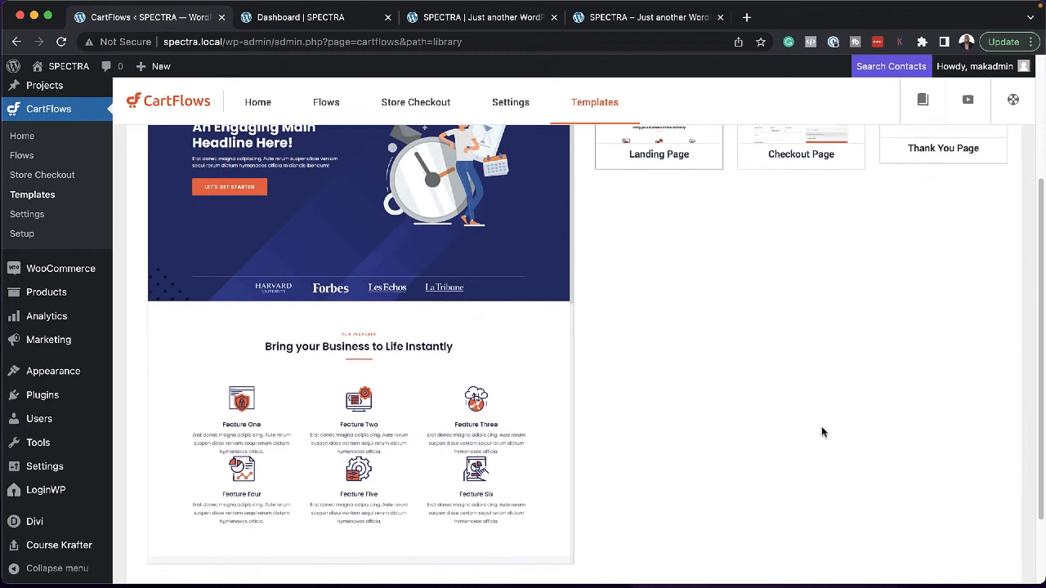
scroll(821, 426, "up", 4)
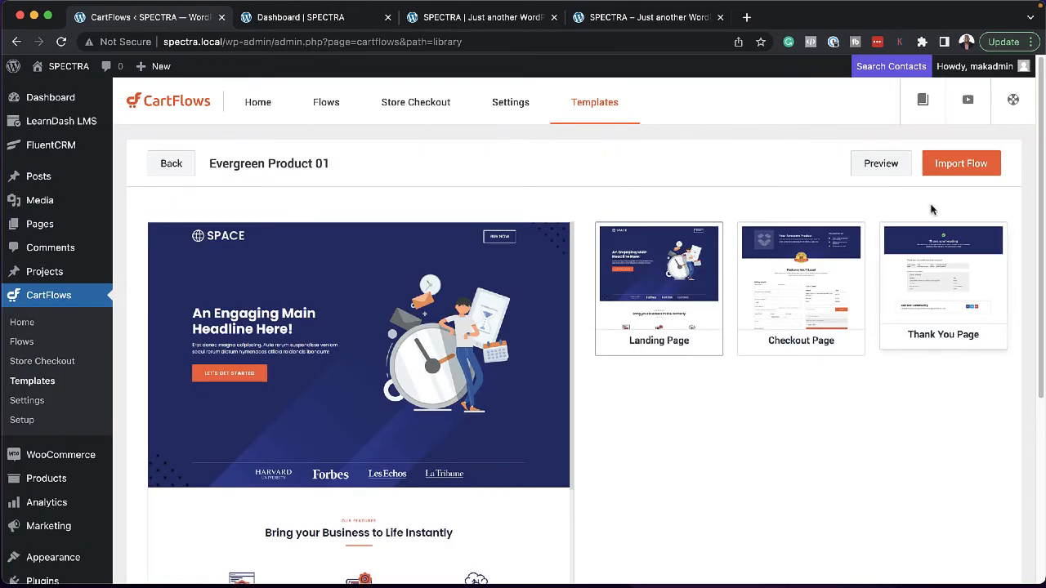
- Import the Evergreen Product 01 template as a flow named Gardening Basics
left_click(963, 166)
left_click(515, 284)
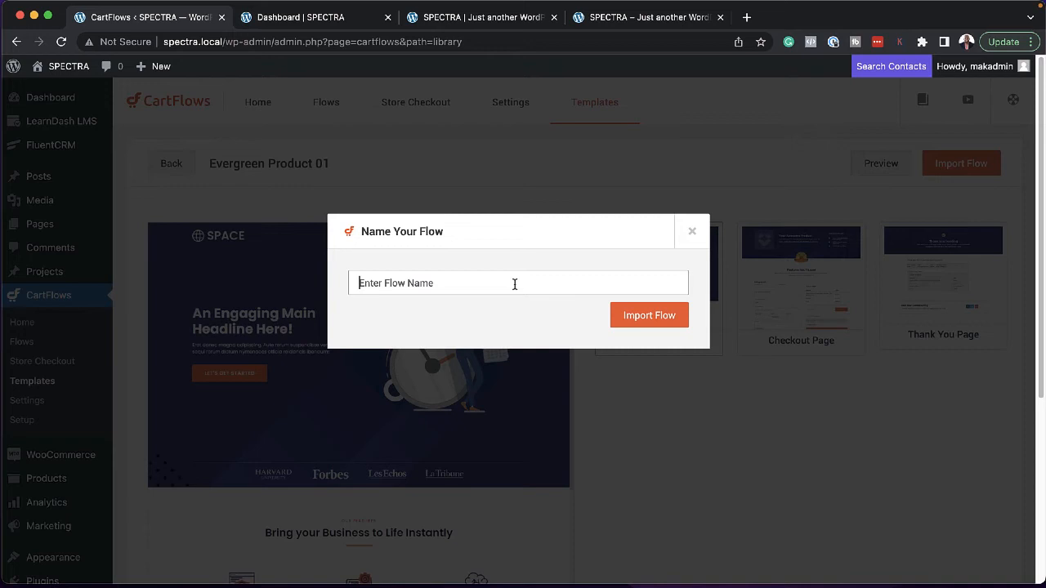
type("Gardening Basics")
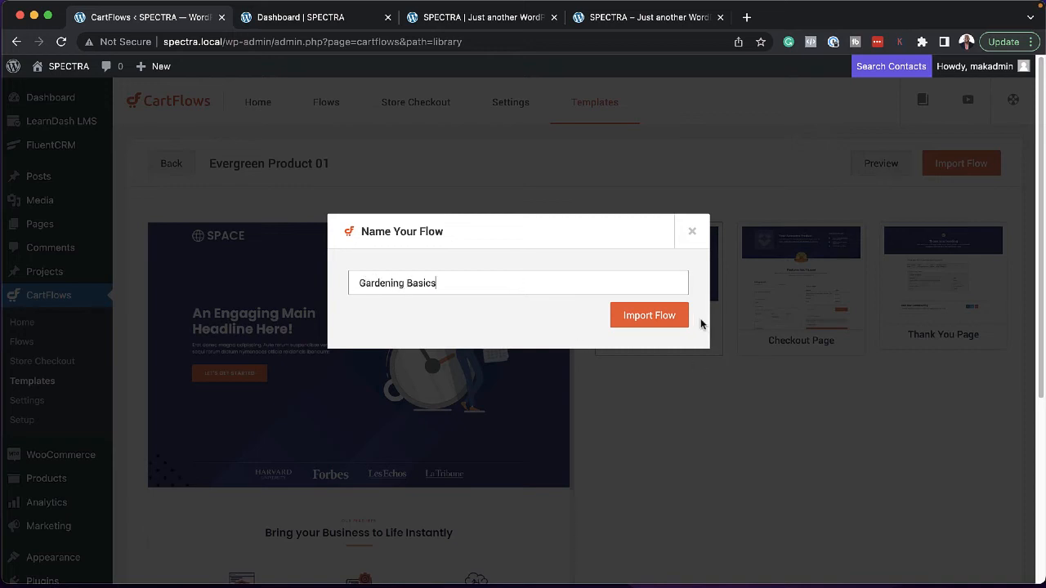
left_click(670, 317)
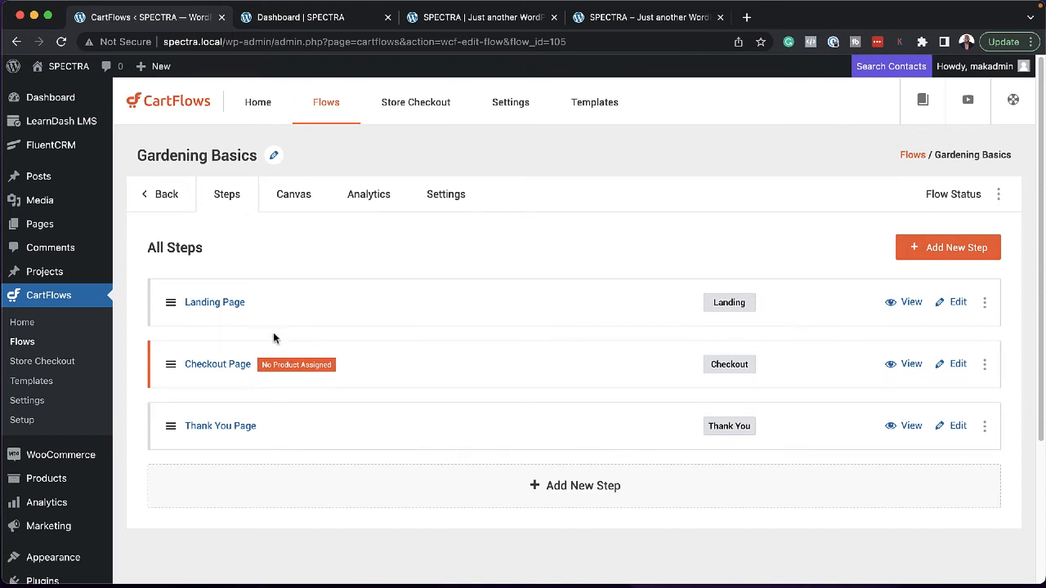
- Rename the flow's landing page step to Gardening Basics Course and save the title
left_click(960, 303)
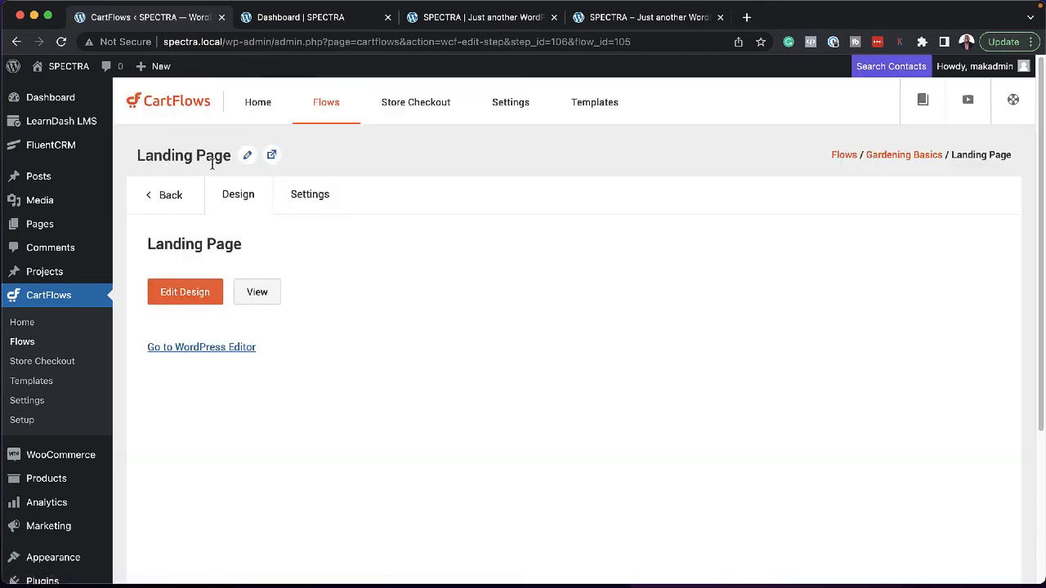
left_click(245, 156)
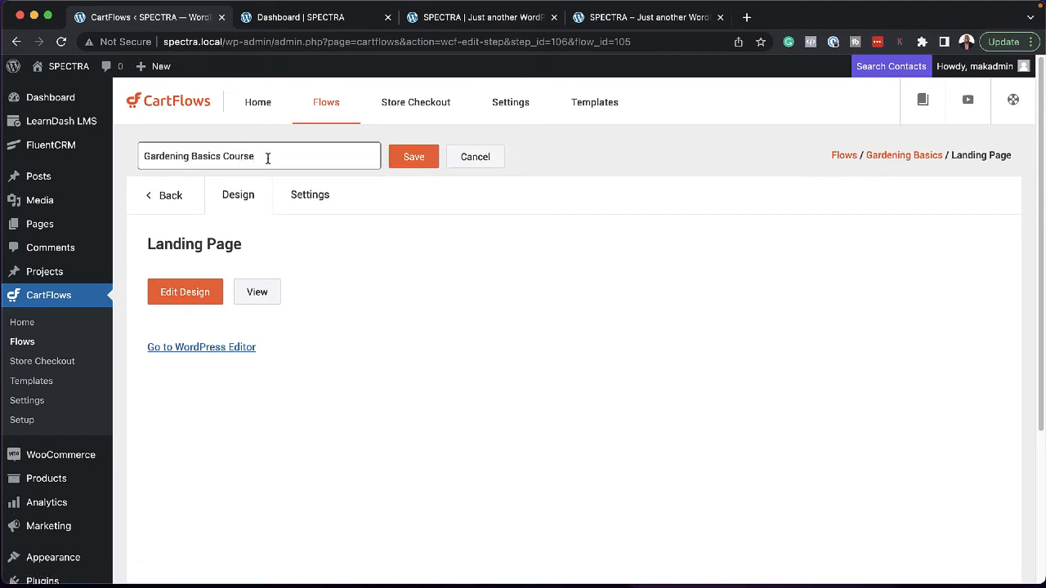
left_click(425, 161)
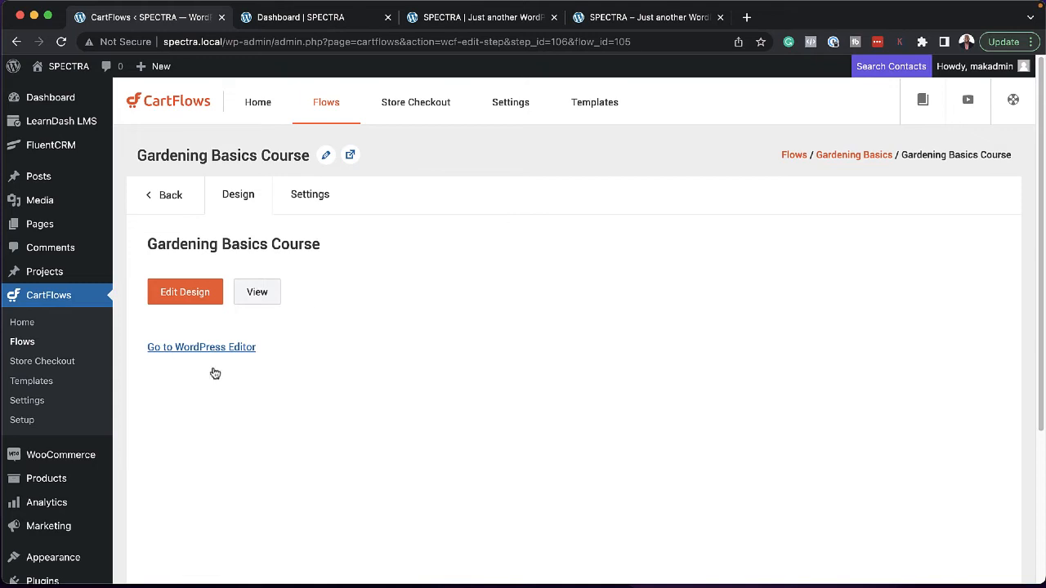
- Replace the landing step's slug with its copied title, Gardening Basics Course, and save the settings
left_click(317, 200)
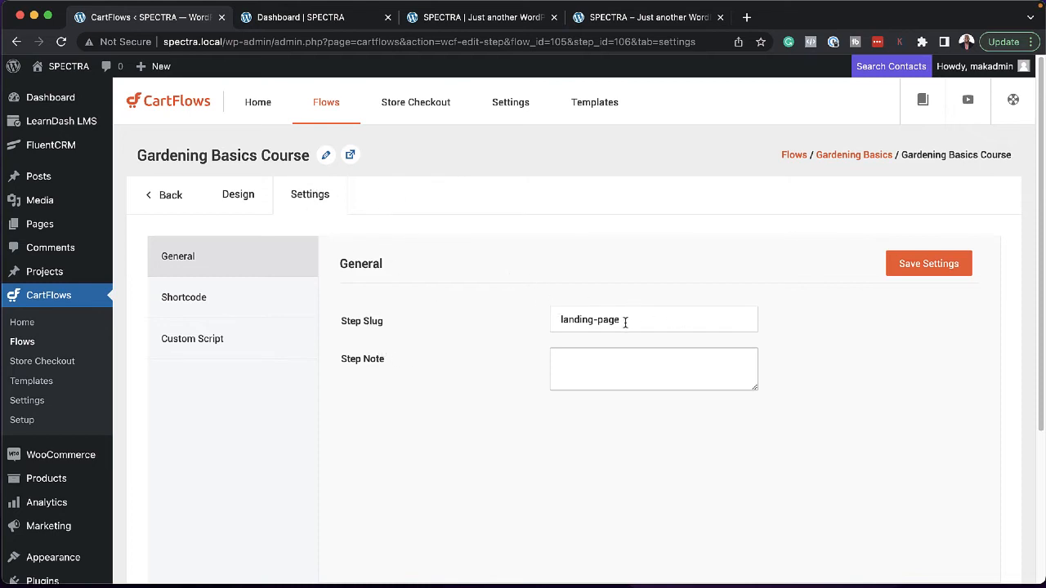
left_click(325, 155)
triple_click(301, 159)
key("super+c")
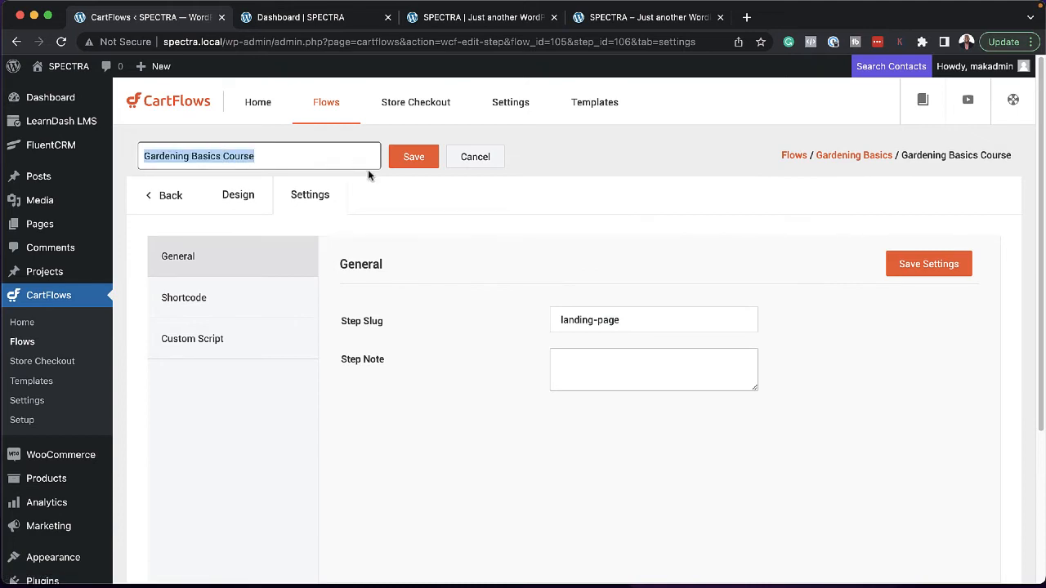
left_click(414, 156)
triple_click(643, 320)
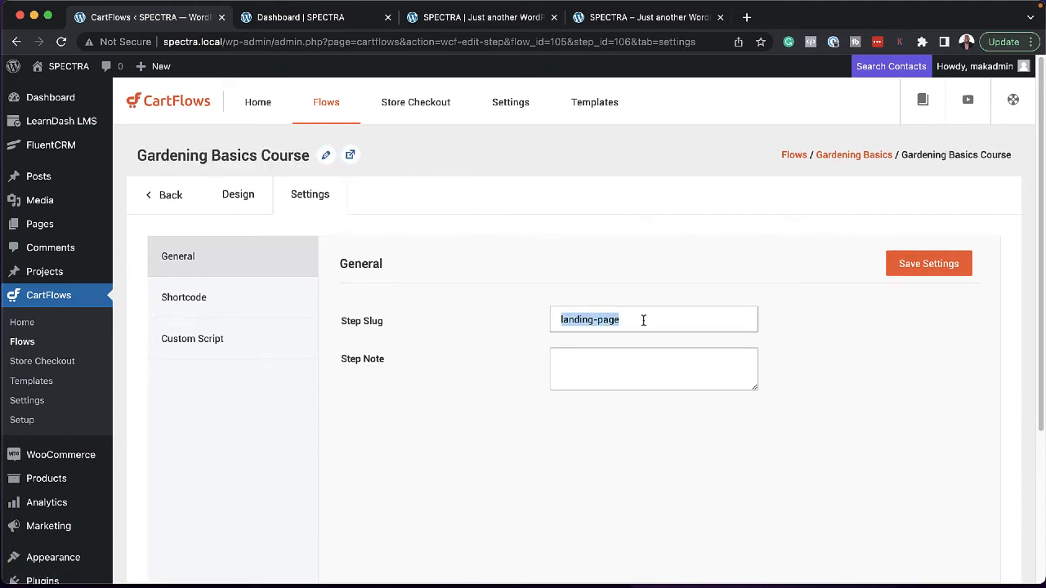
key("super+v")
left_click(931, 263)
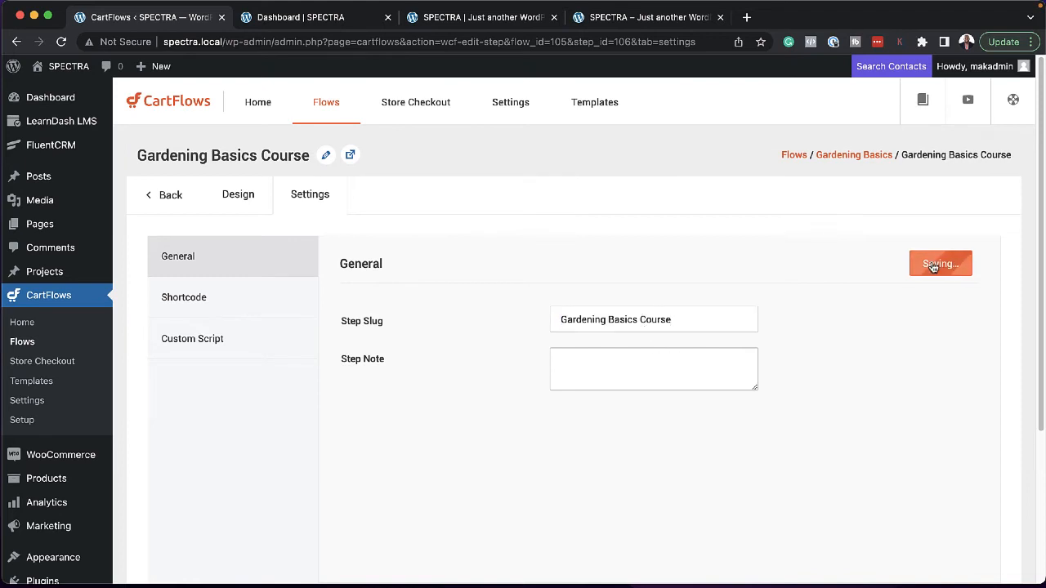
- Open the Gardening Basics Course step's design for editing
left_click(238, 194)
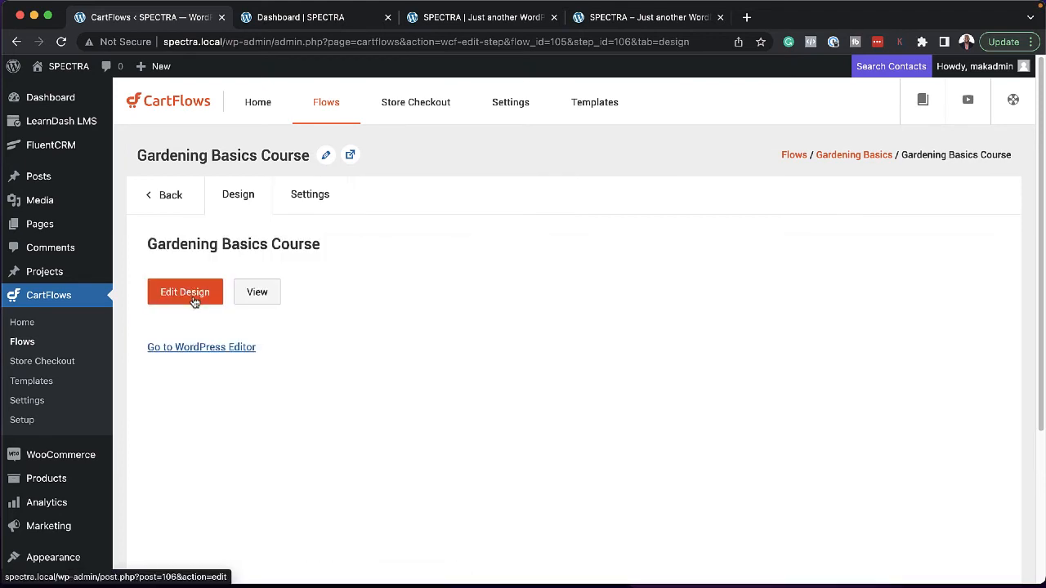
left_click(194, 299)
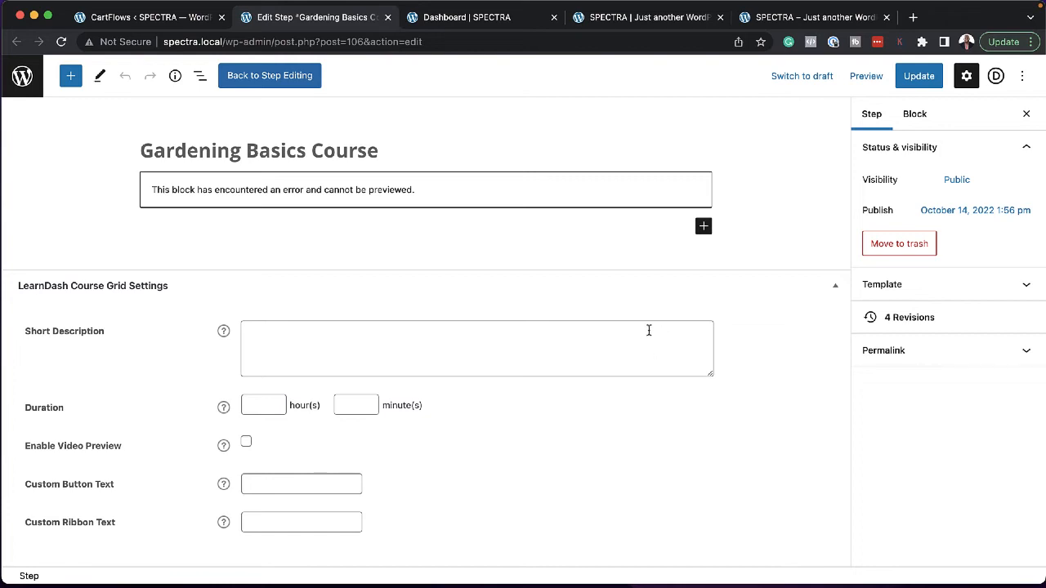
- Enable the Divi Builder for the Steps post type in the Divi theme options and save the changes
left_click(135, 20)
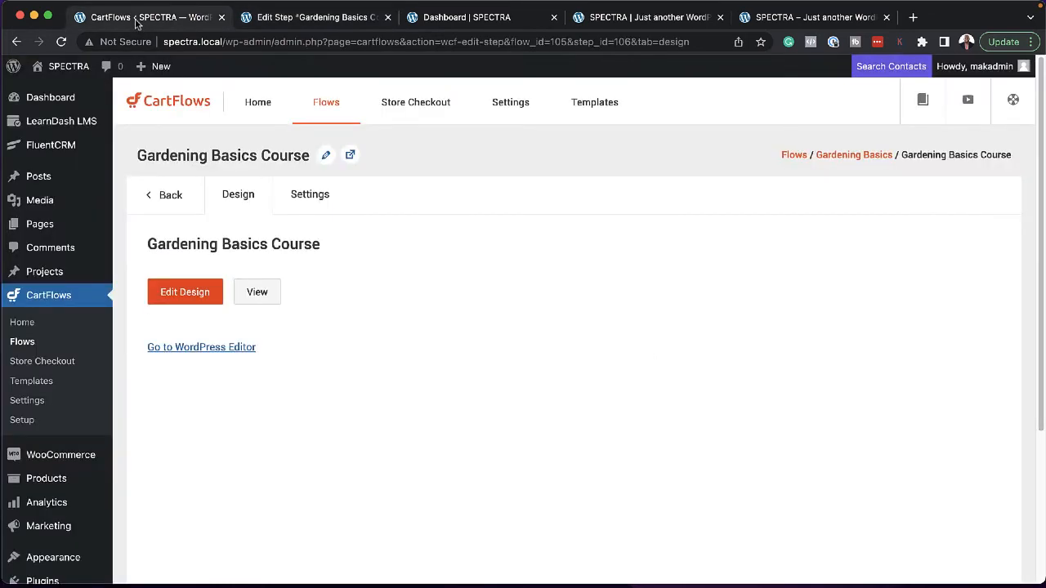
scroll(97, 419, "down", 2)
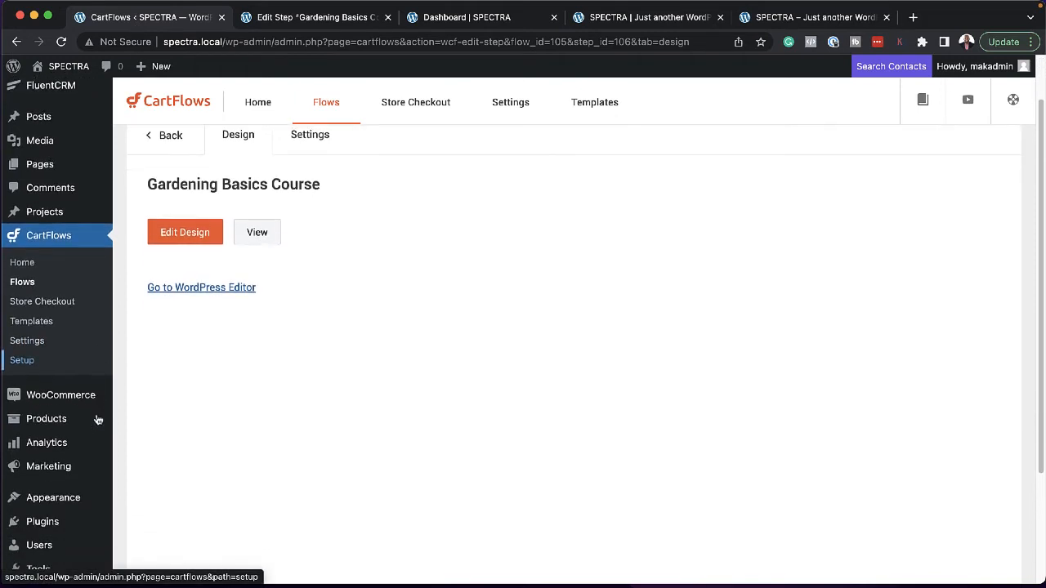
scroll(97, 419, "down", 3)
left_click(181, 448)
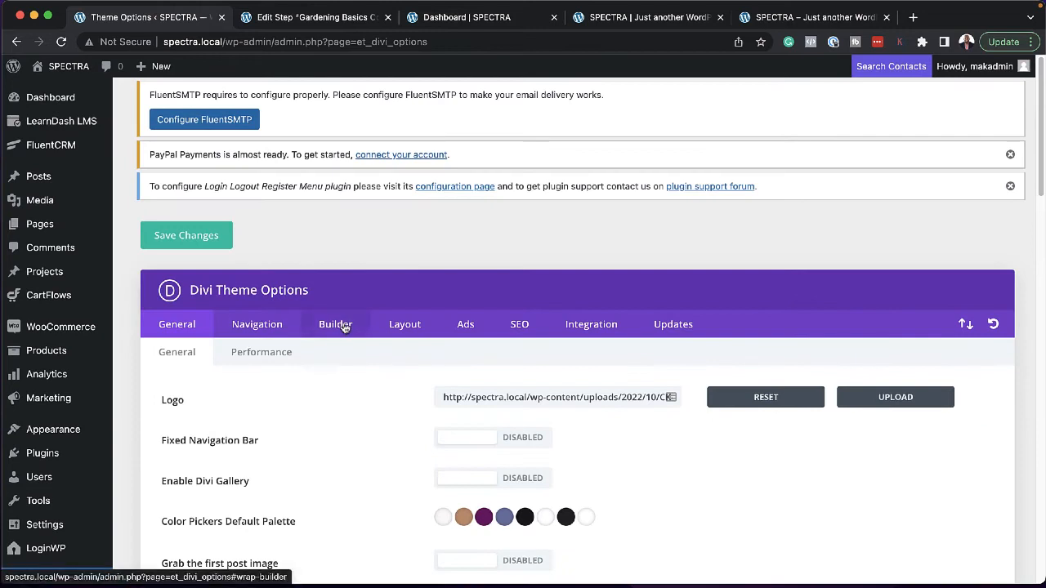
left_click(344, 325)
scroll(371, 413, "down", 2)
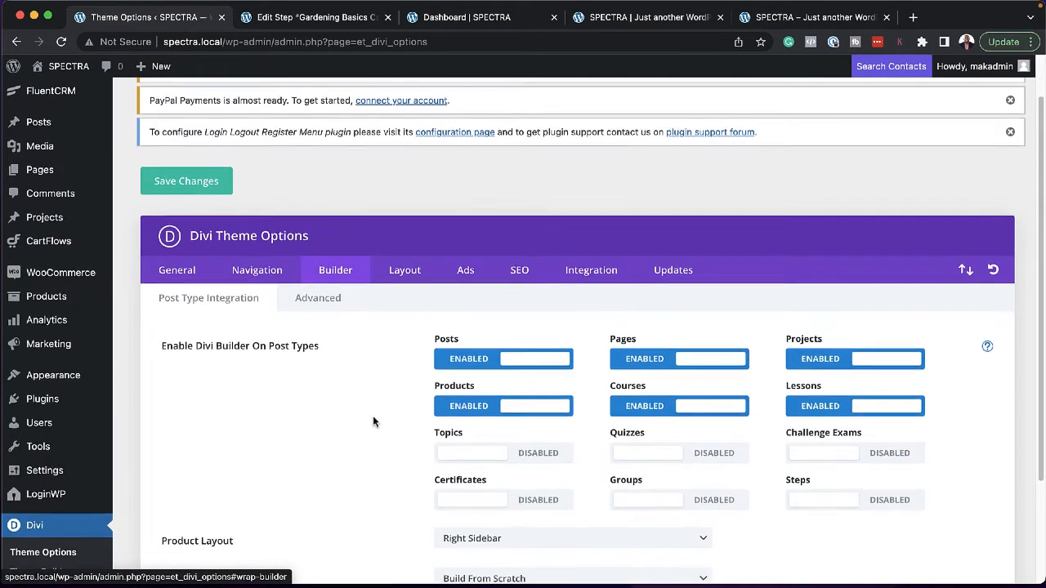
scroll(373, 421, "down", 1)
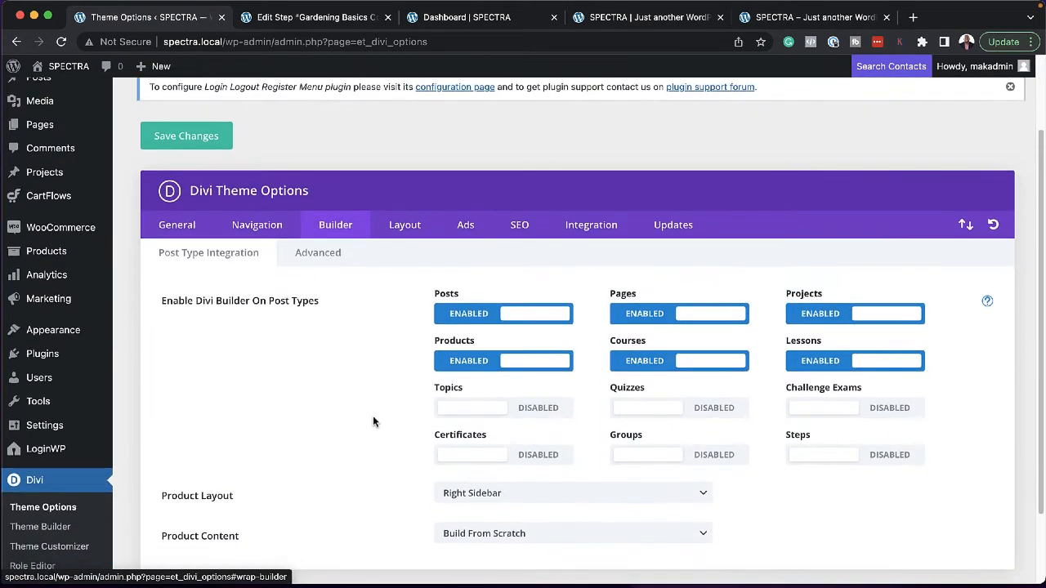
left_click(904, 463)
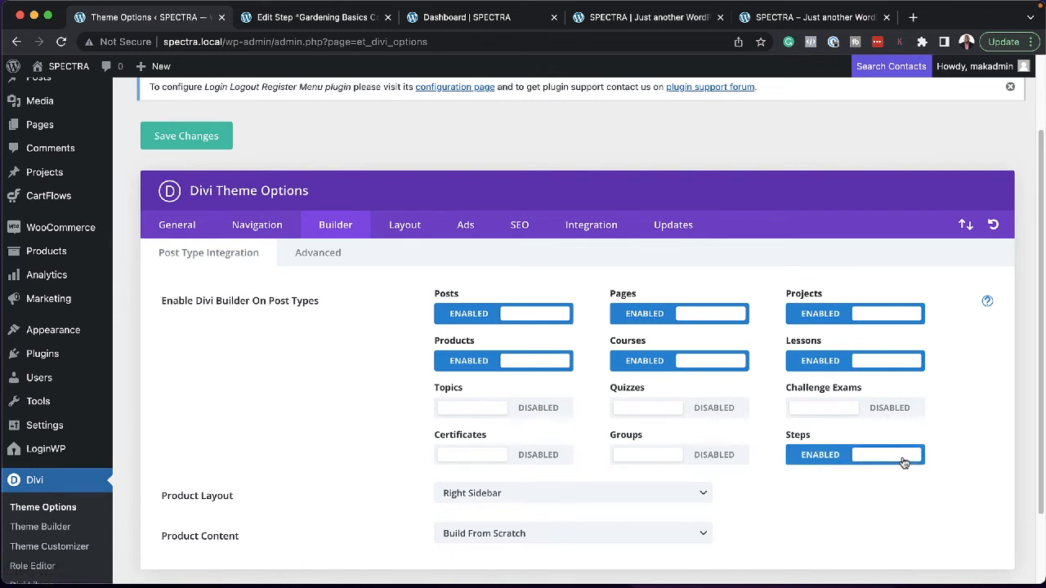
scroll(903, 462, "down", 3)
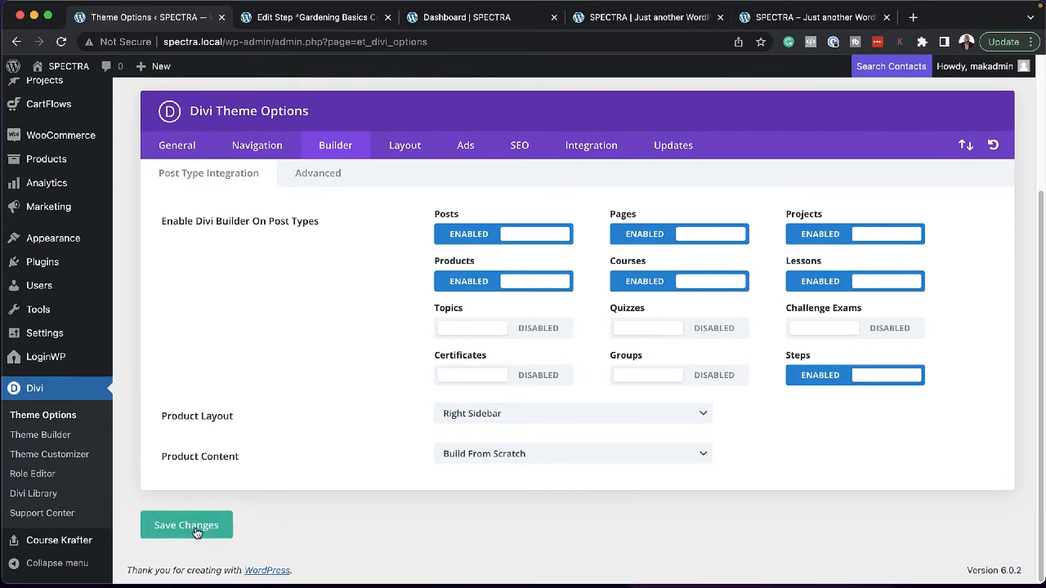
- Reload the Gardening Basics Course step editor and open the page in the Divi Builder
left_click(318, 16)
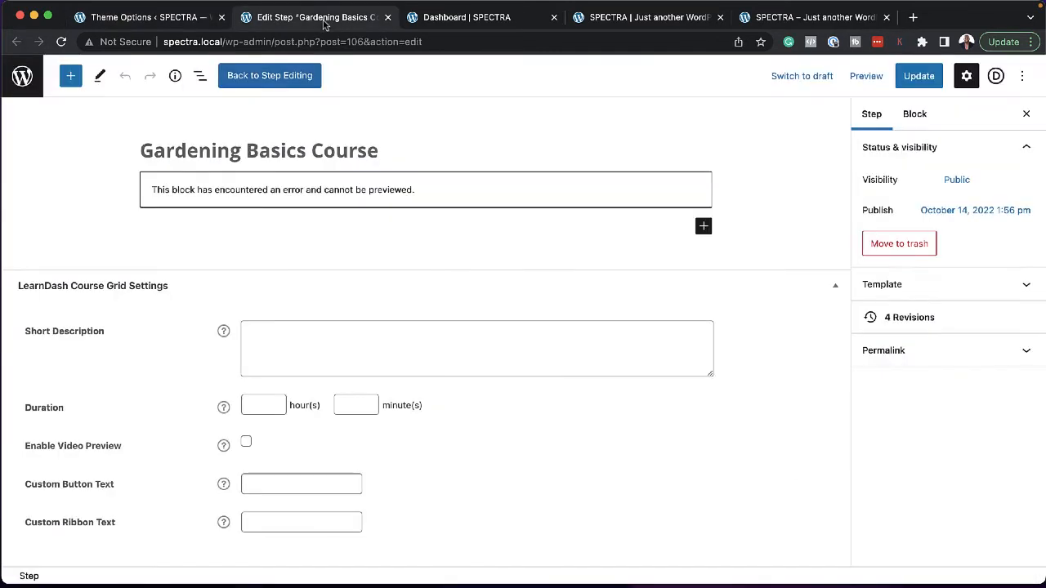
left_click(61, 42)
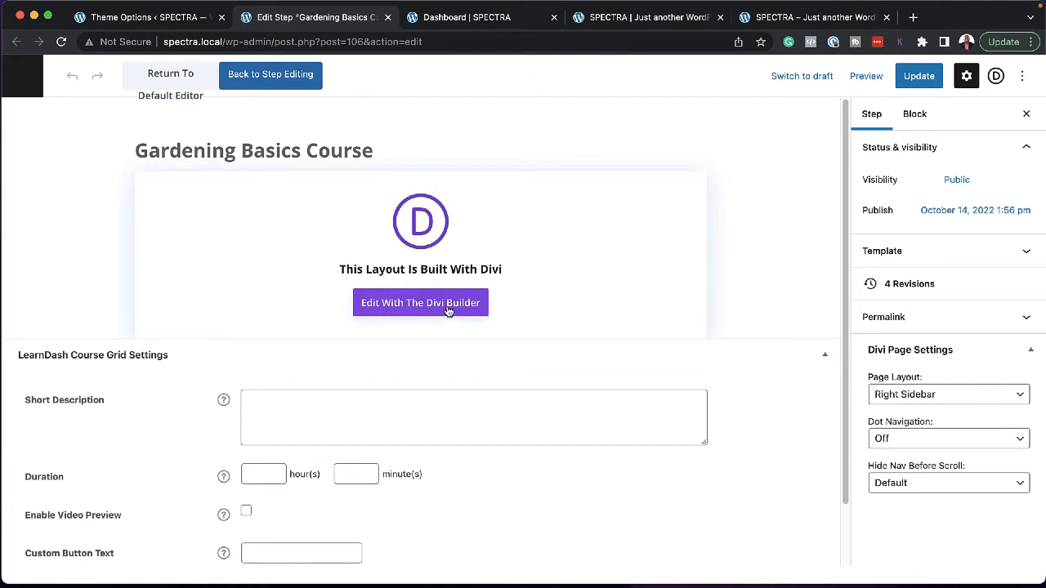
left_click(448, 309)
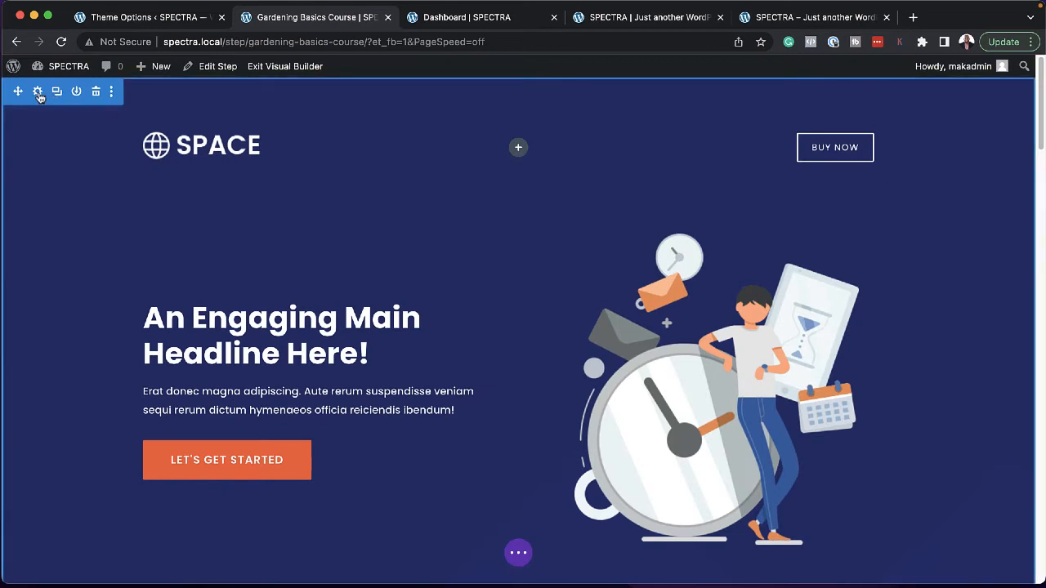
- Change the hero section's background color to the saved dark purple swatch and apply it
left_click(39, 93)
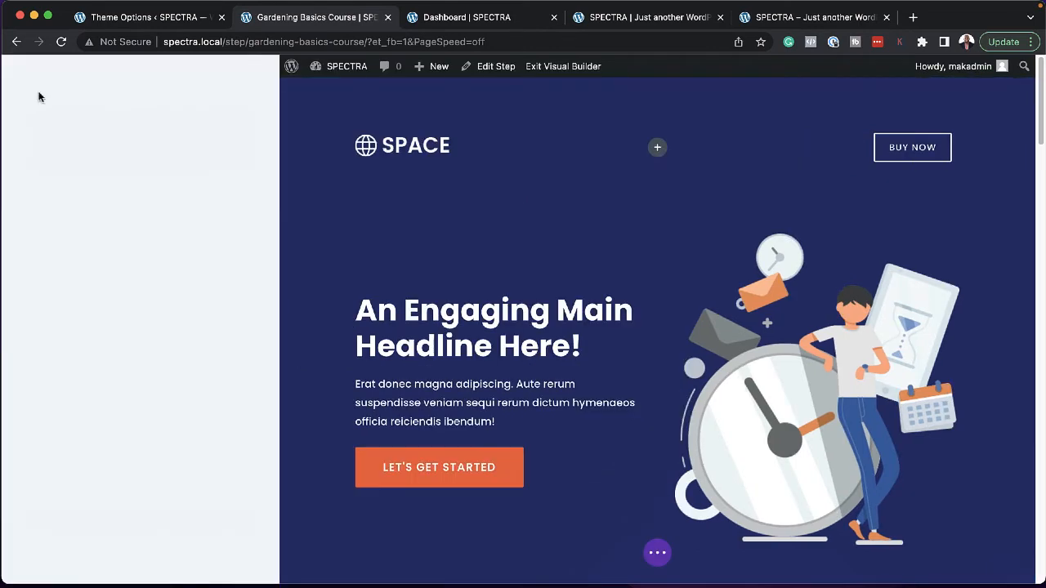
left_click(78, 228)
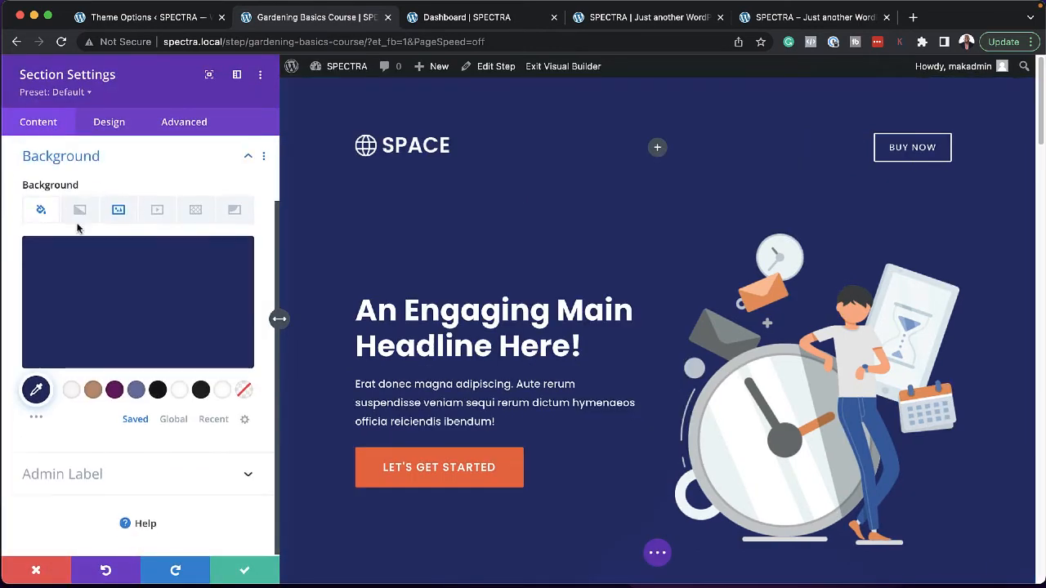
left_click(115, 390)
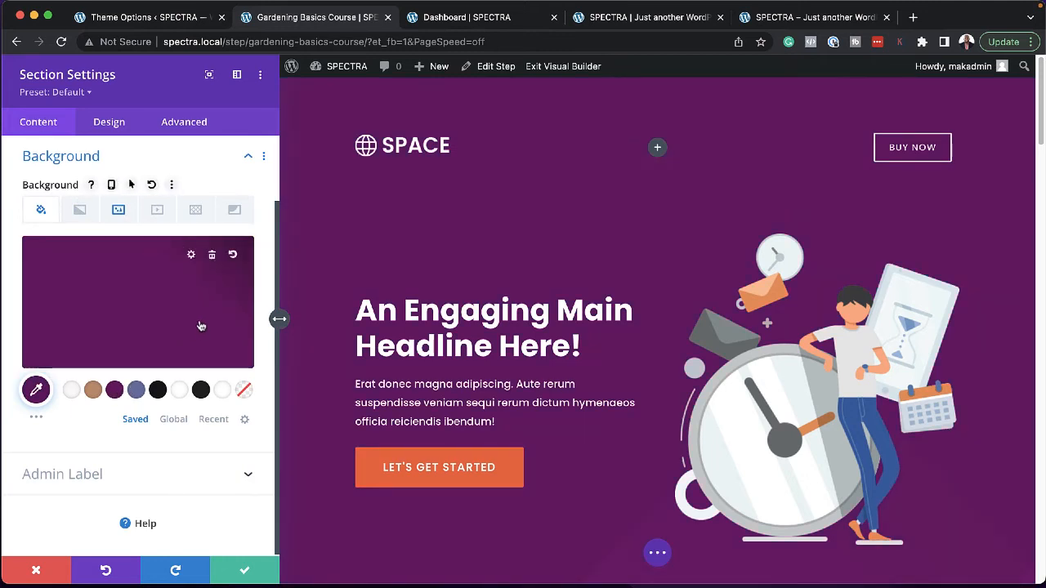
left_click(245, 571)
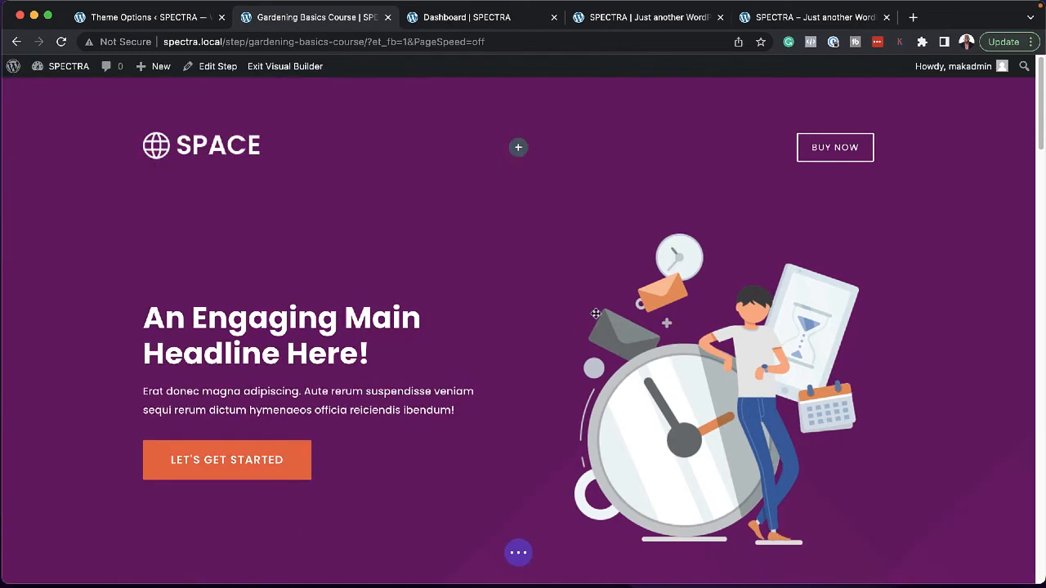
- Delete the clock illustration from the hero section and insert an Image module in its place
mouse_move(696, 272)
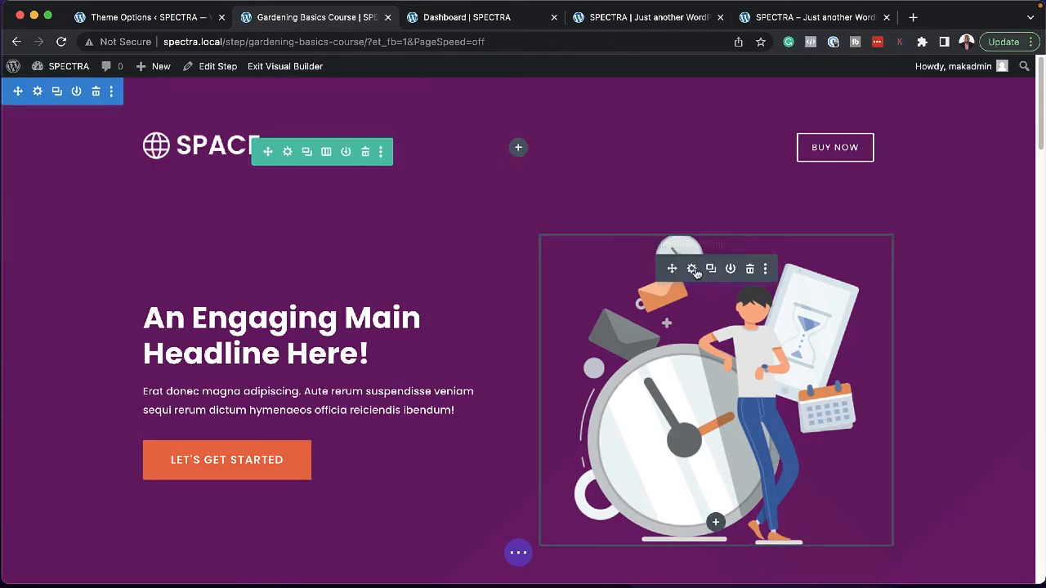
left_click(749, 269)
left_click(716, 326)
type("image")
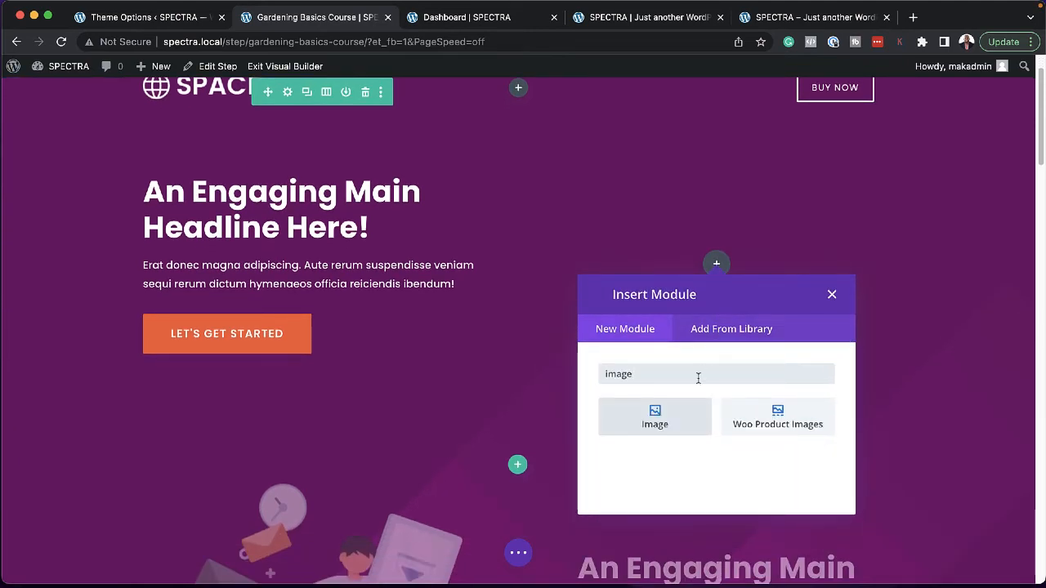
left_click(654, 417)
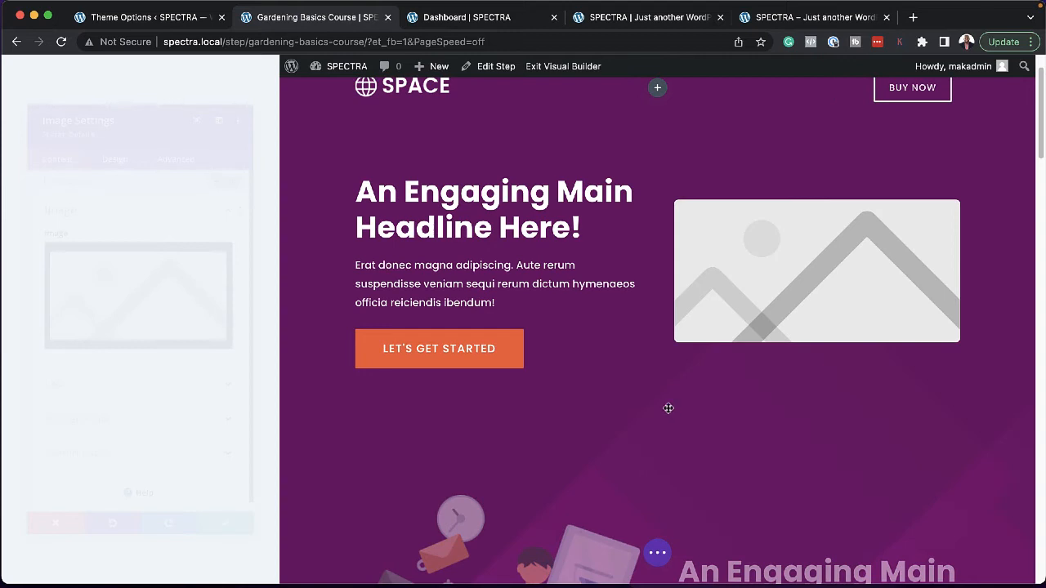
- Set the hero image to vegetables-752153_1920.jpg and delete the header row containing the SPACE logo and Buy Now button
left_click(100, 287)
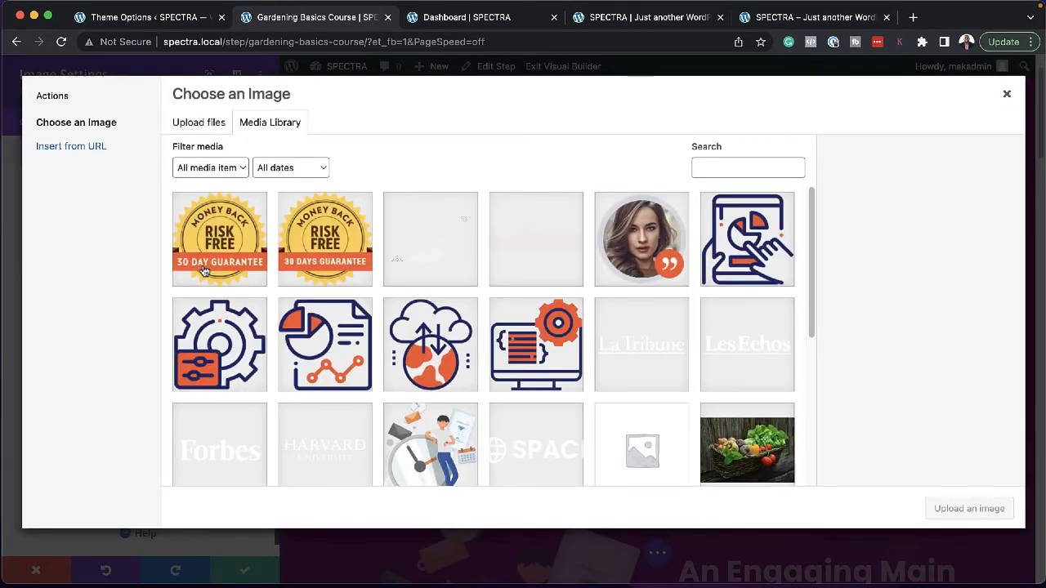
left_click(791, 471)
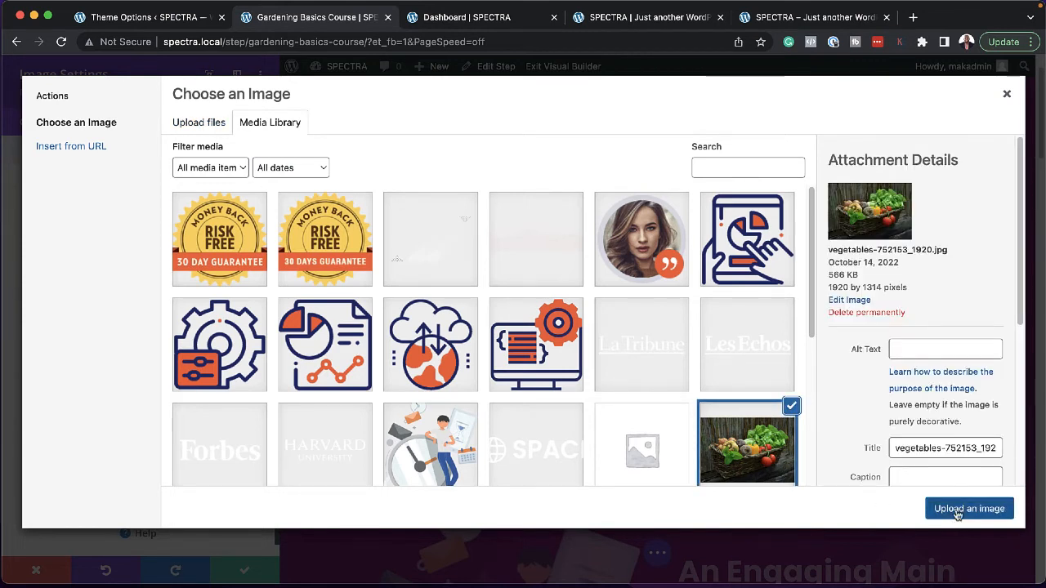
left_click(957, 510)
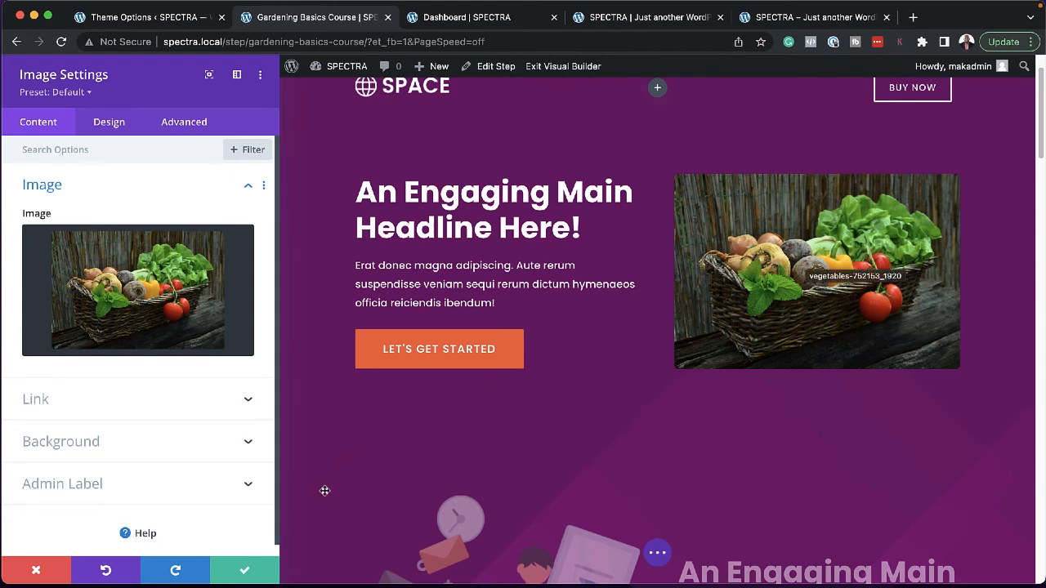
left_click(250, 568)
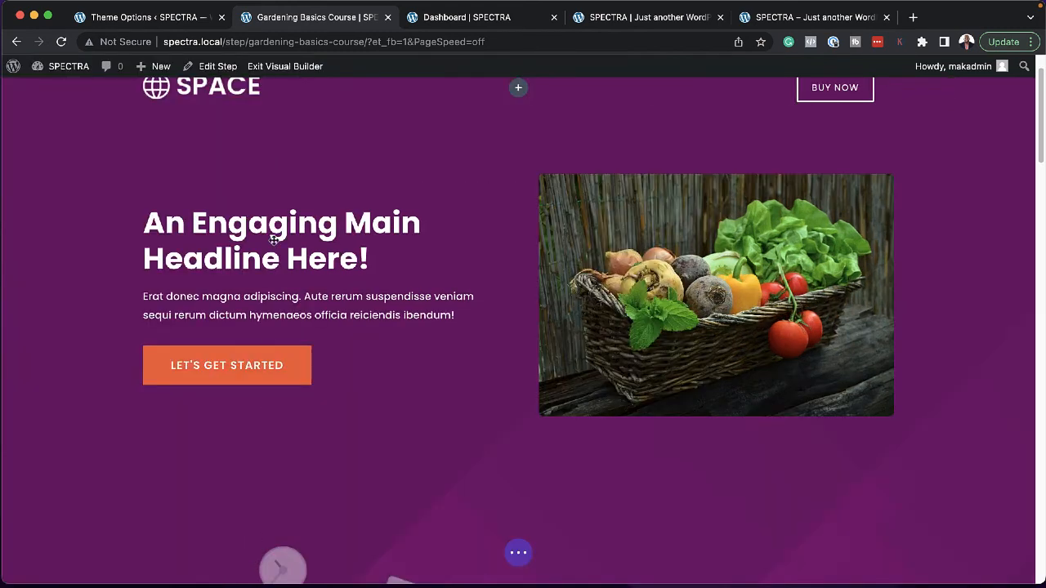
scroll(441, 233, "up", 1)
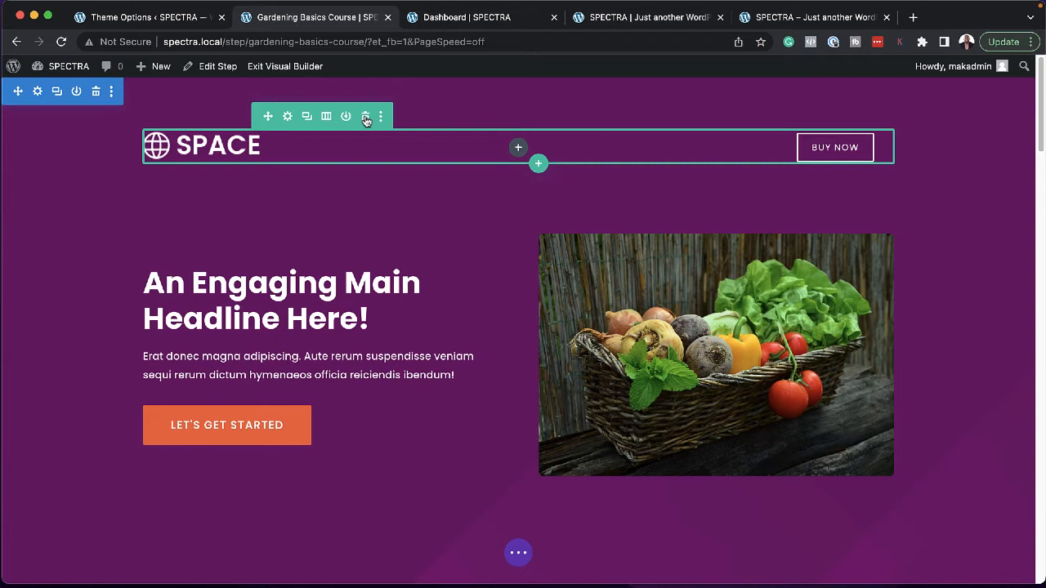
left_click(366, 118)
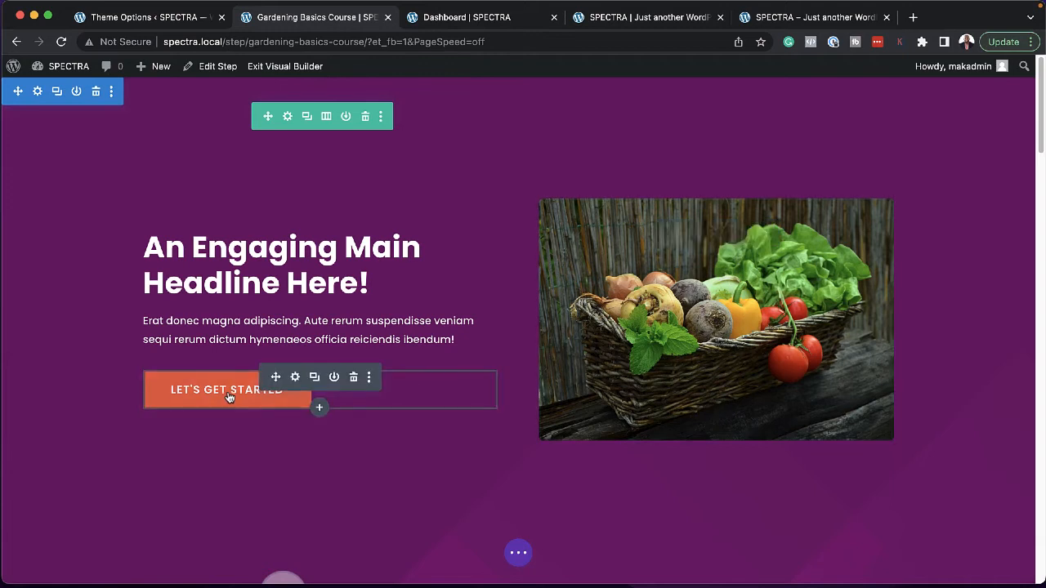
- Replace the clock illustration in the faded duplicate headline row with vegetables-752153_1920.jpg from the media library and save the module
scroll(602, 362, "down", 5)
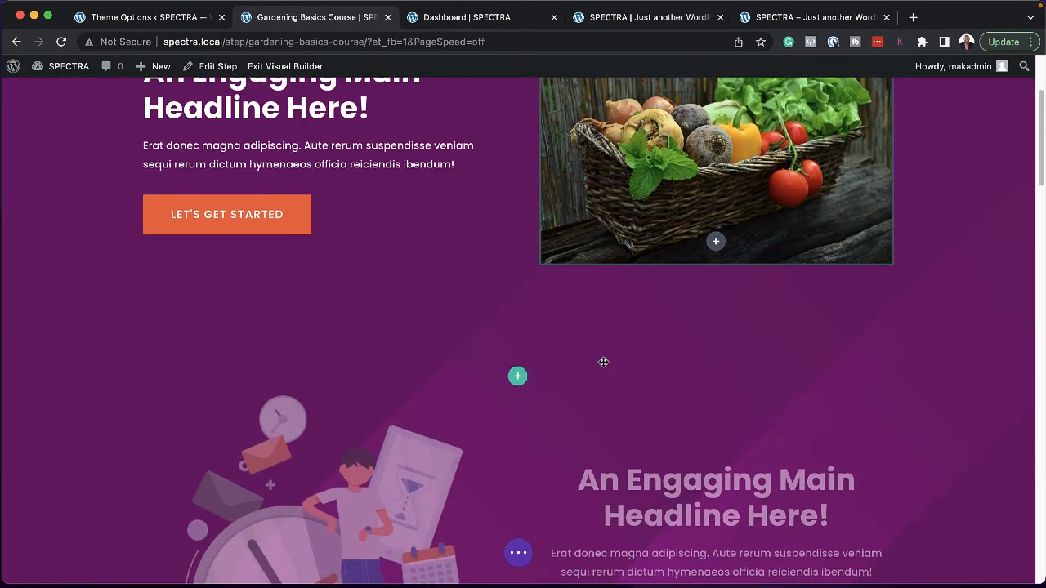
scroll(604, 354, "down", 1)
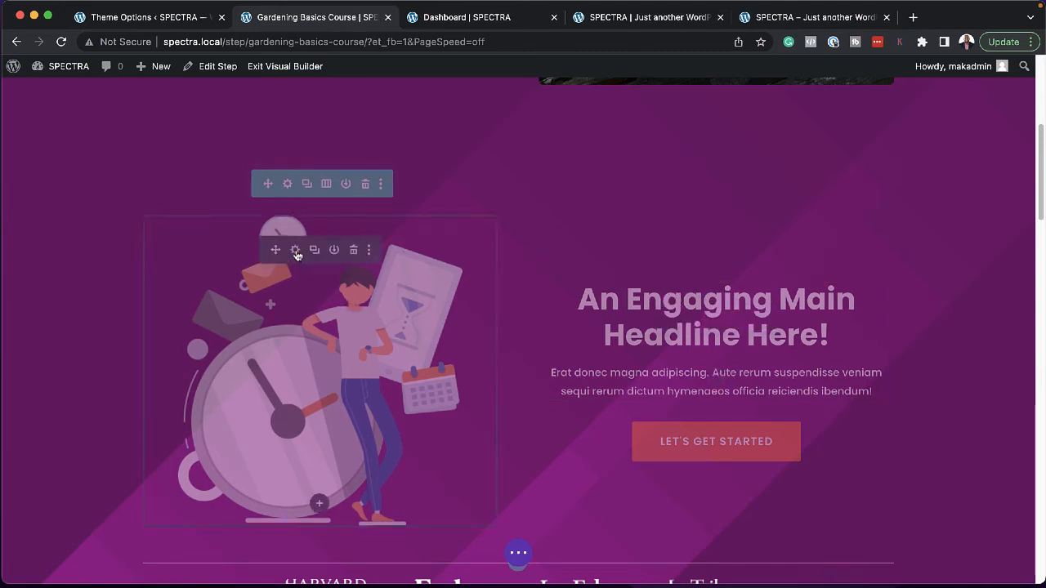
left_click(296, 252)
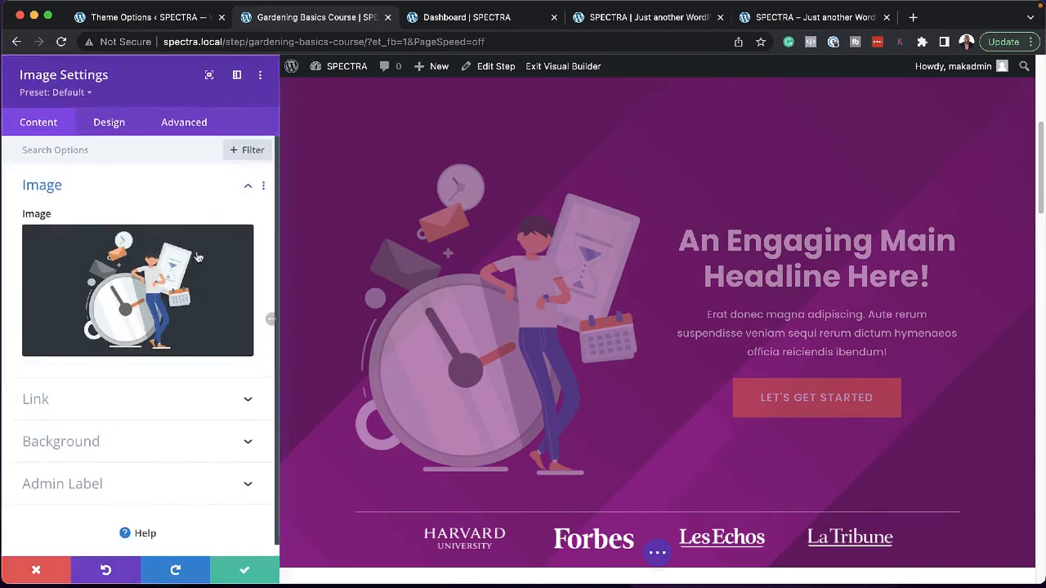
left_click(128, 286)
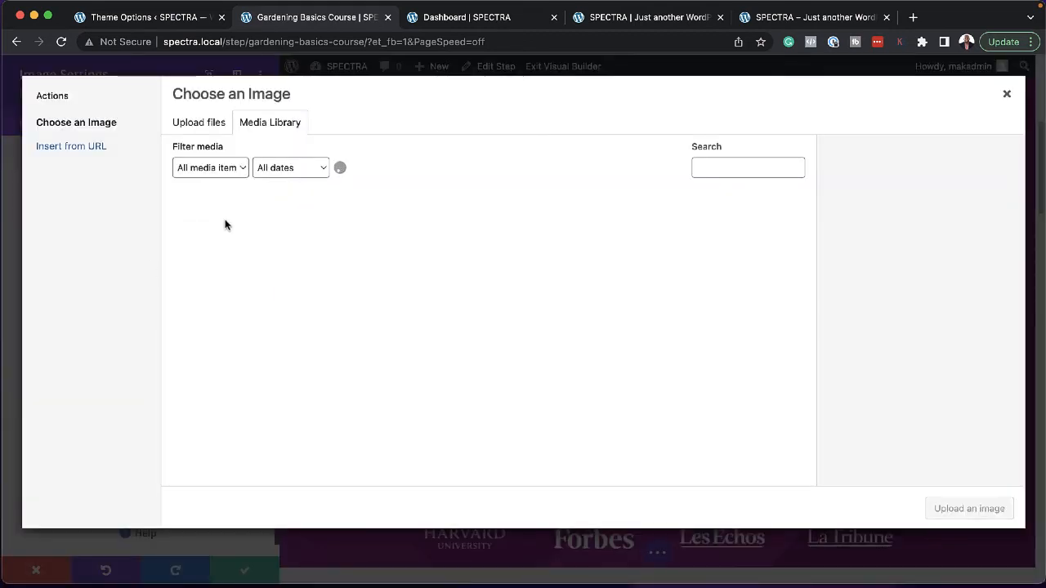
left_click(750, 435)
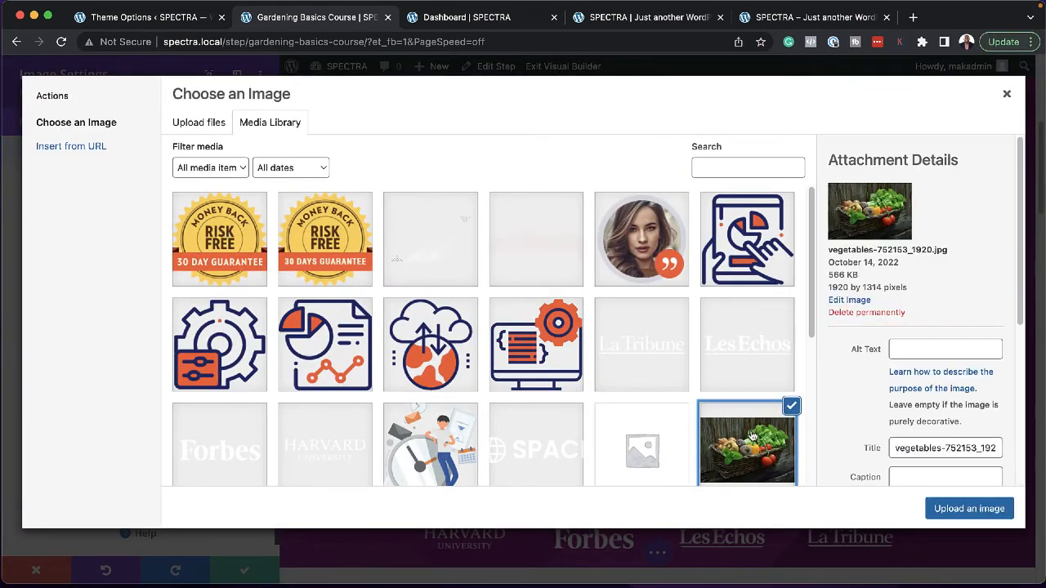
left_click(958, 507)
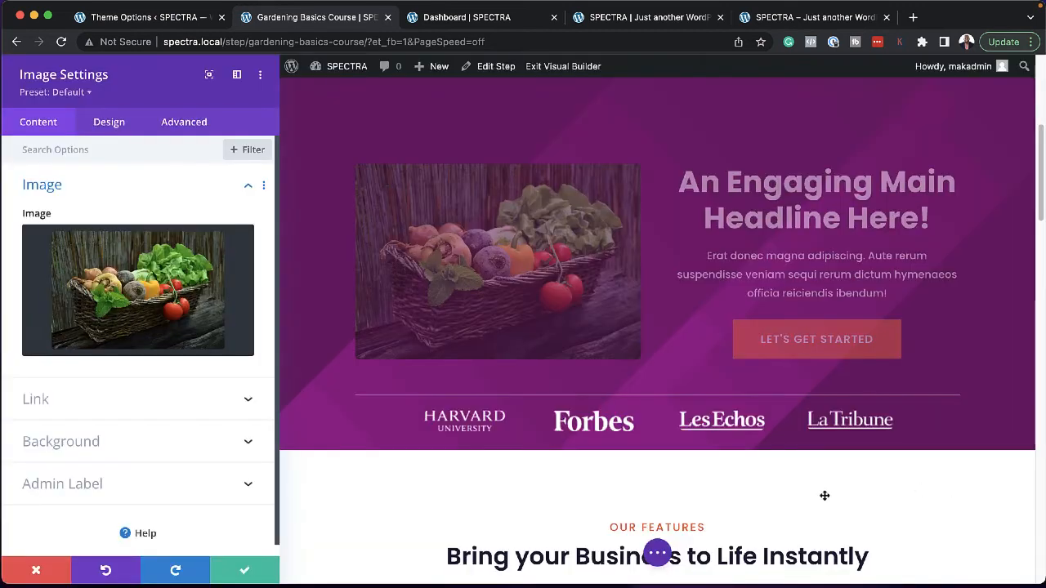
left_click(237, 569)
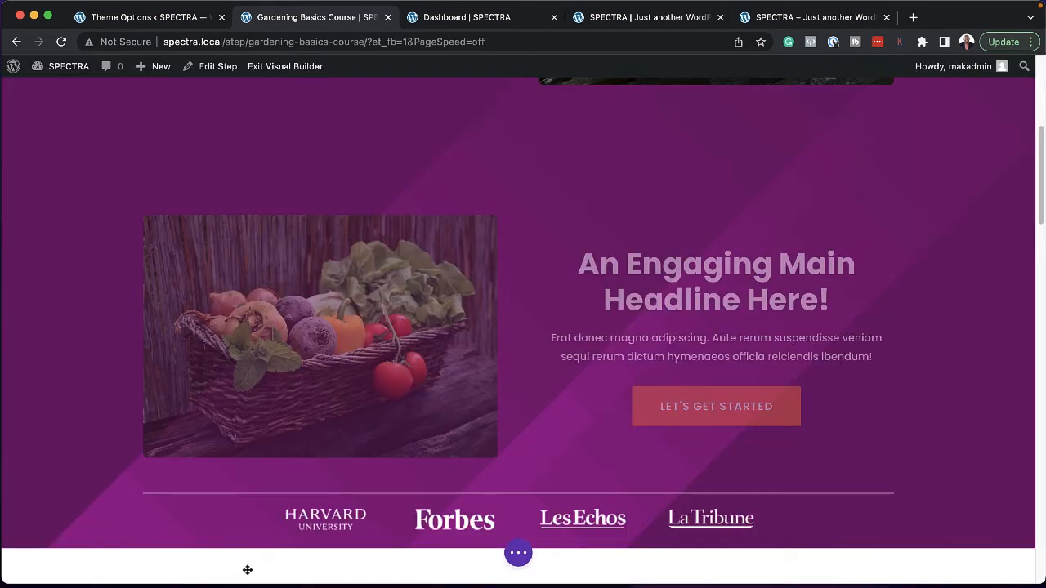
- Check which devices the faded duplicate headline row is disabled on in its visibility settings
scroll(582, 263, "up", 5)
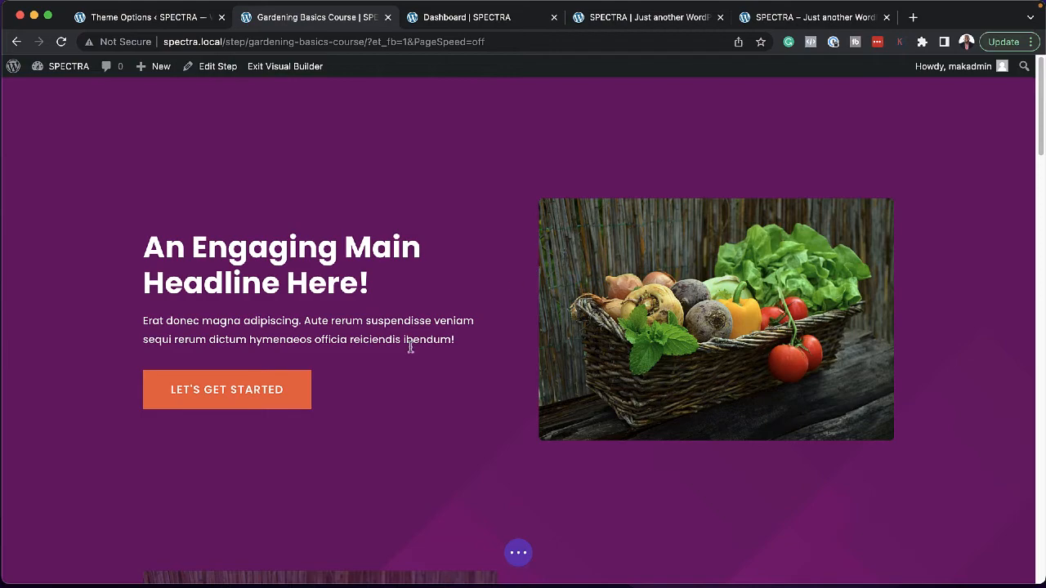
scroll(411, 347, "down", 10)
scroll(411, 347, "up", 8)
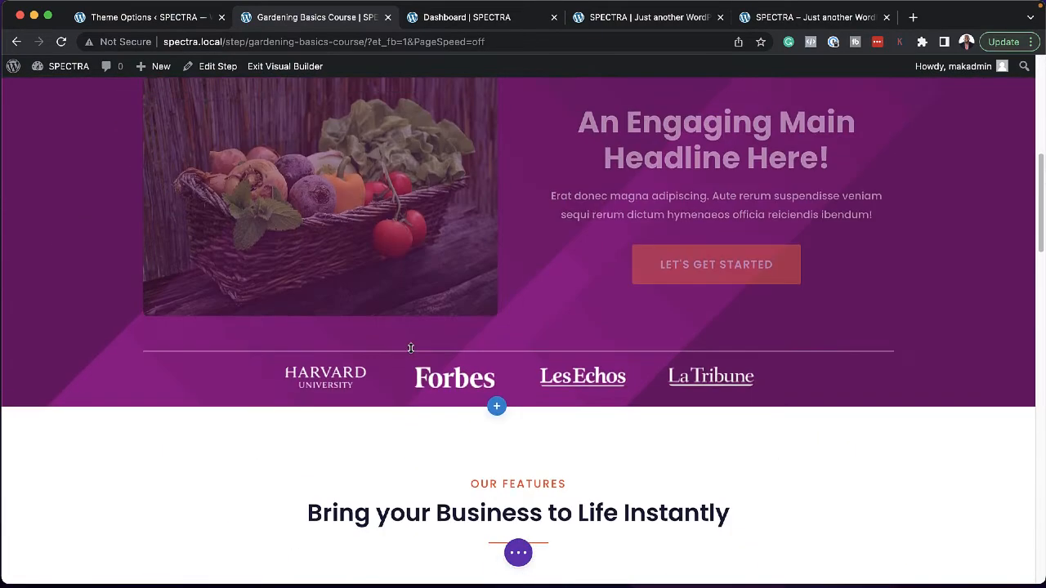
scroll(411, 347, "down", 2)
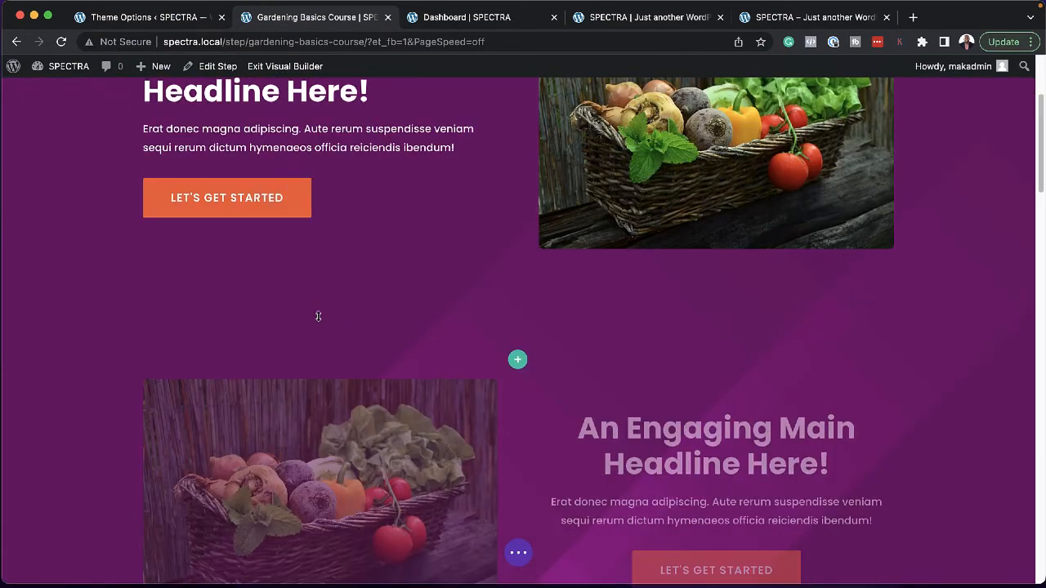
mouse_move(252, 362)
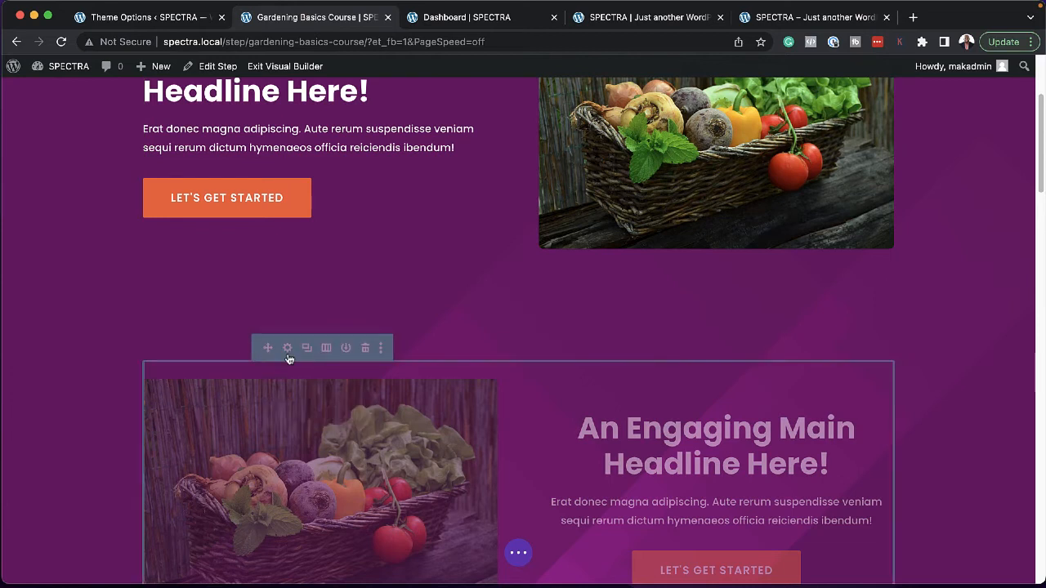
left_click(288, 350)
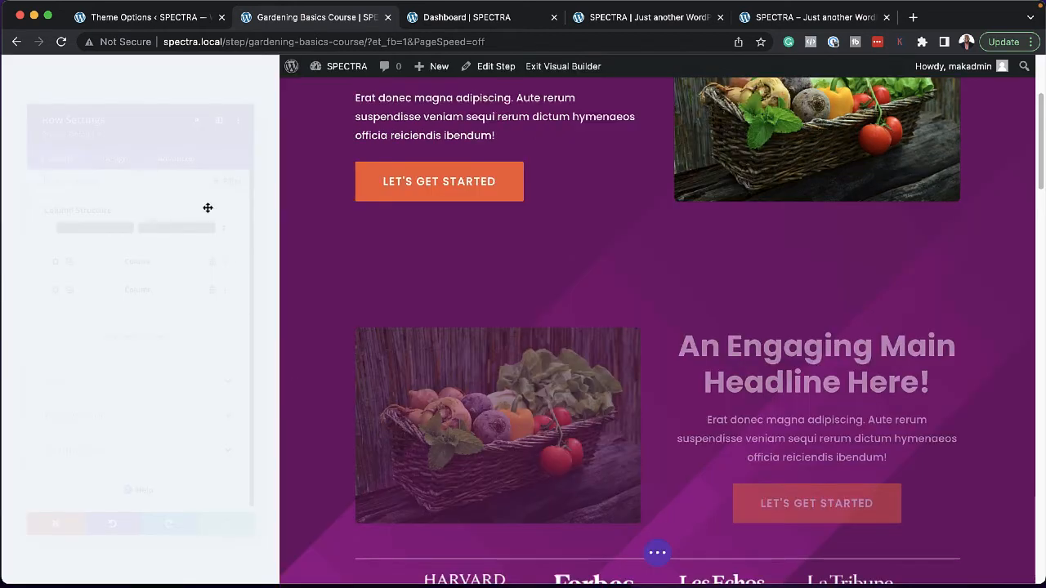
left_click(191, 122)
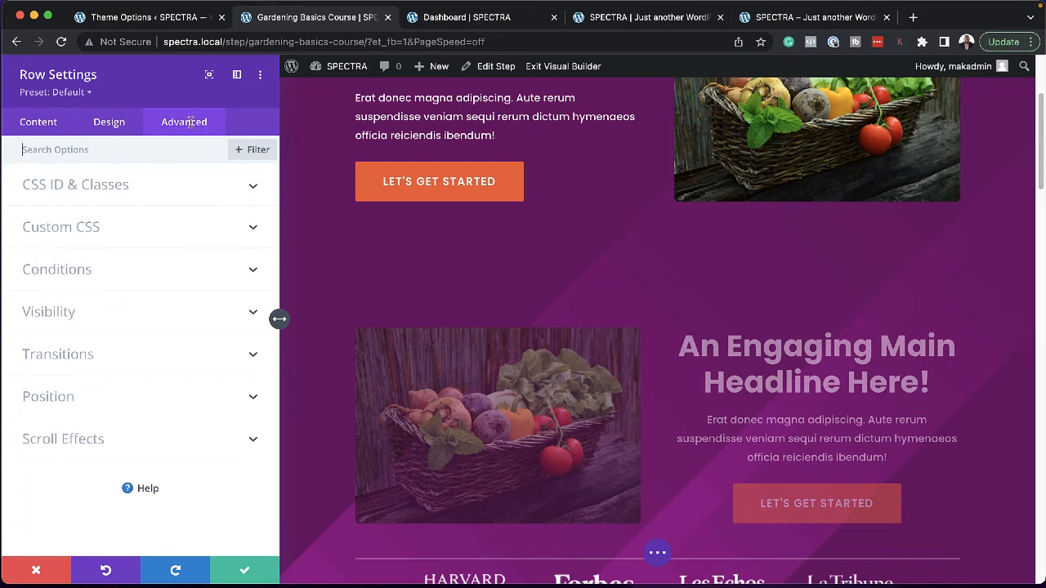
left_click(86, 315)
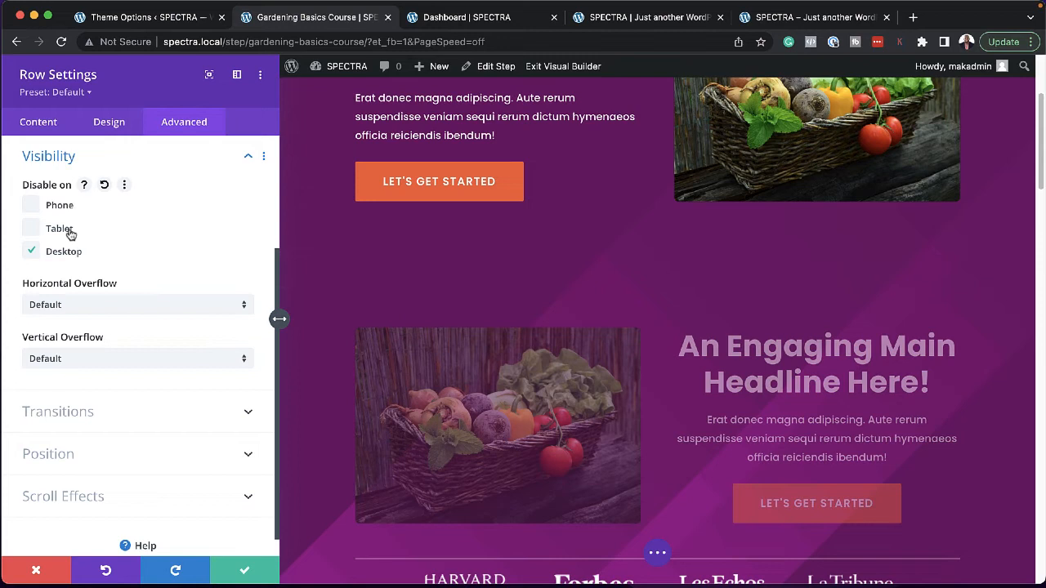
left_click(244, 570)
- Delete the blue Main Purchase Appeal Text section below the FAQ
scroll(269, 510, "down", 10)
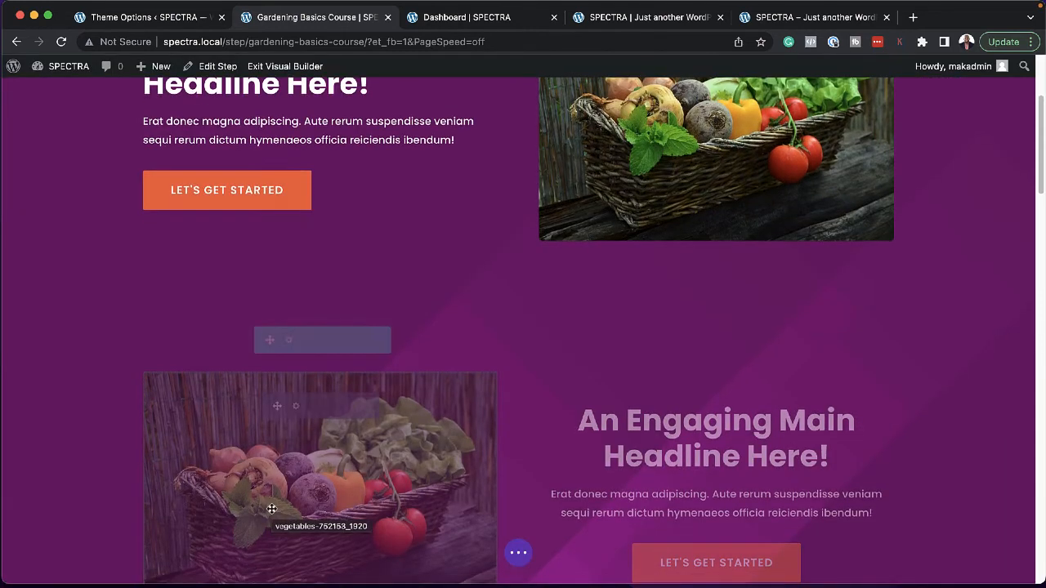
scroll(272, 510, "up", 2)
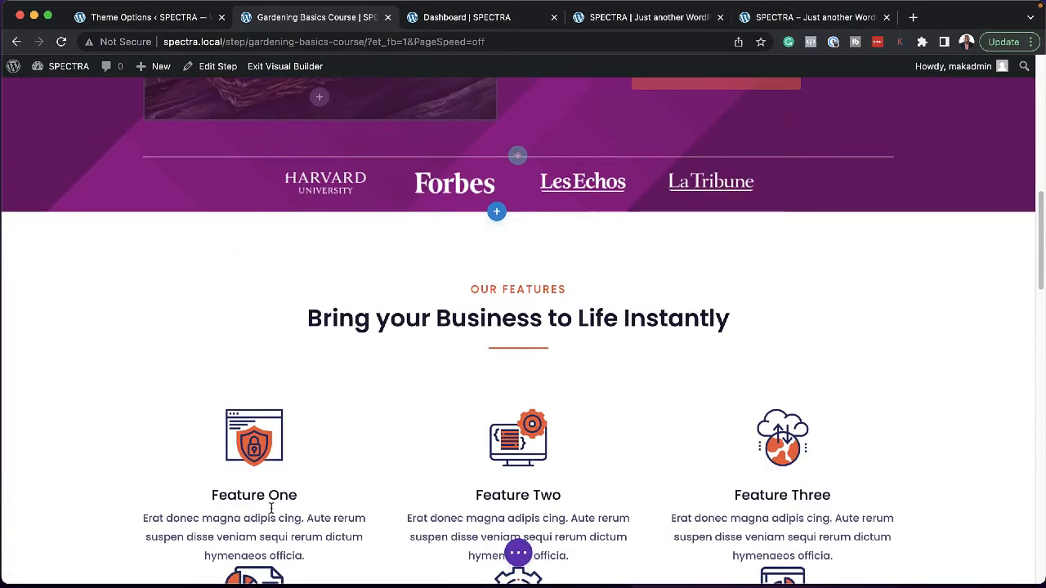
scroll(261, 457, "down", 3)
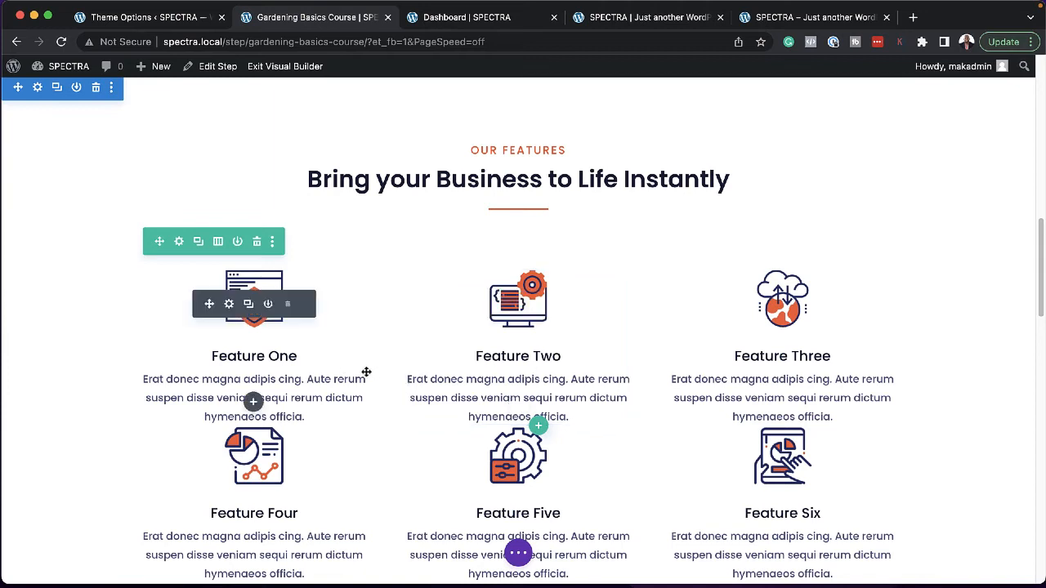
scroll(376, 432, "down", 5)
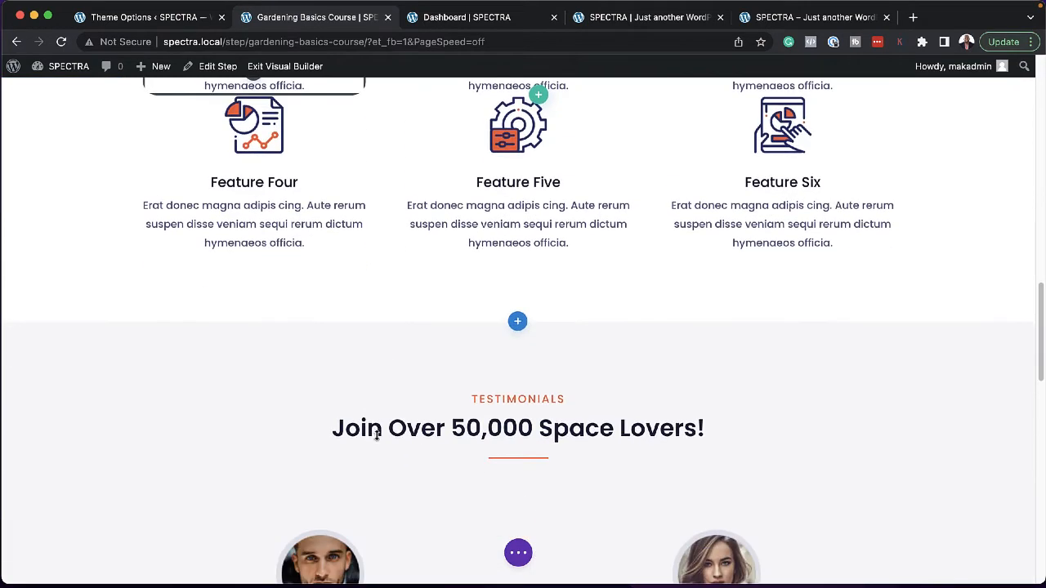
scroll(377, 436, "down", 6)
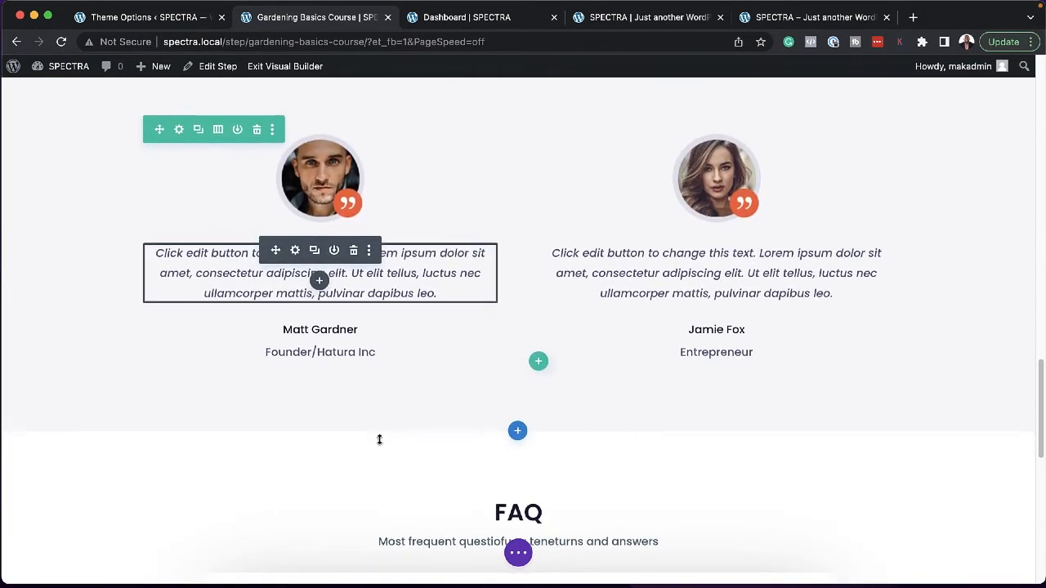
scroll(379, 440, "down", 10)
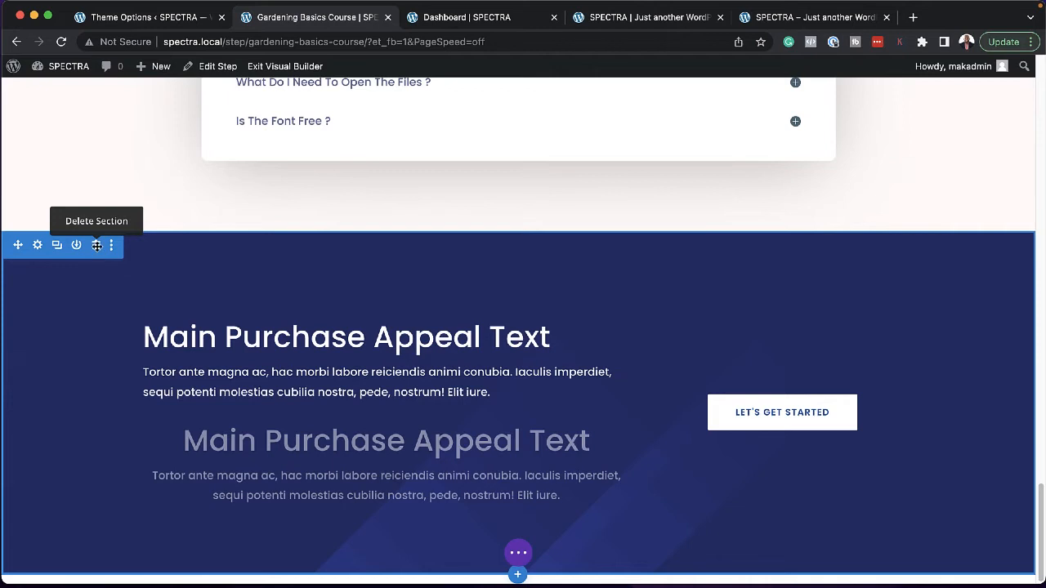
left_click(96, 245)
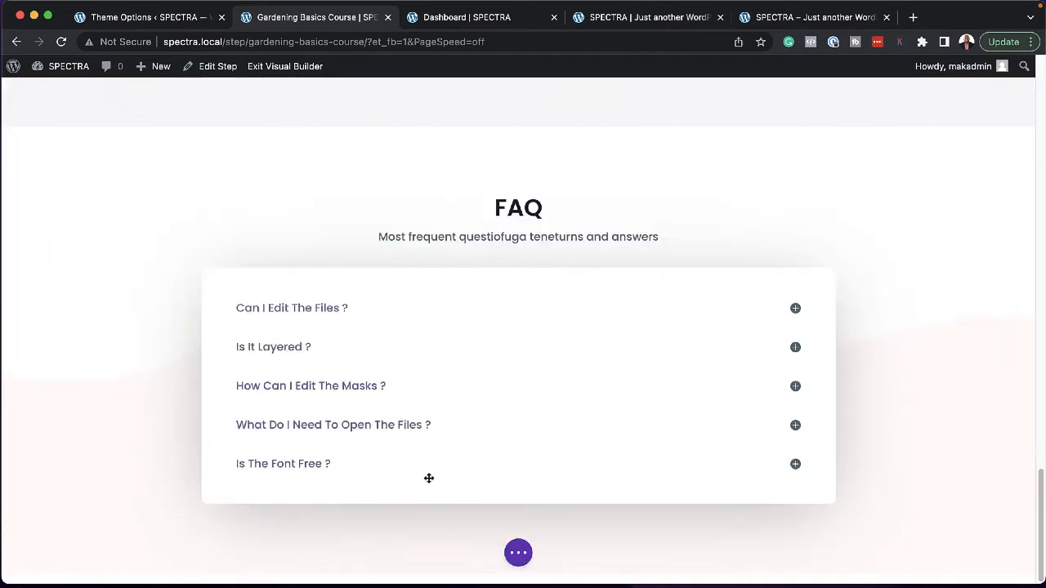
- Review the title and body text of the FAQ toggle "Can I Edit The Files ?" and close its settings without changes
scroll(428, 477, "up", 3)
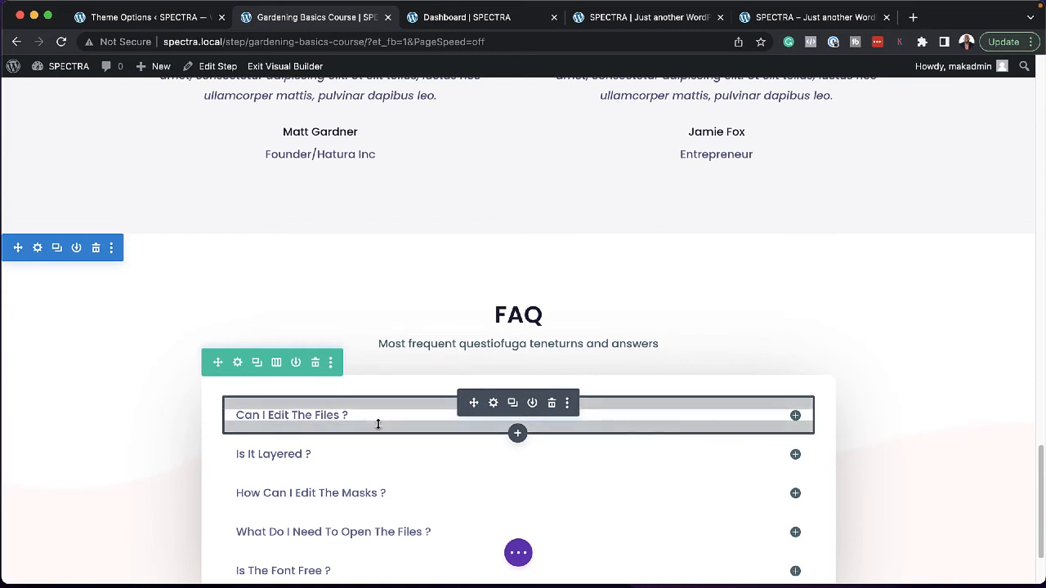
left_click(495, 402)
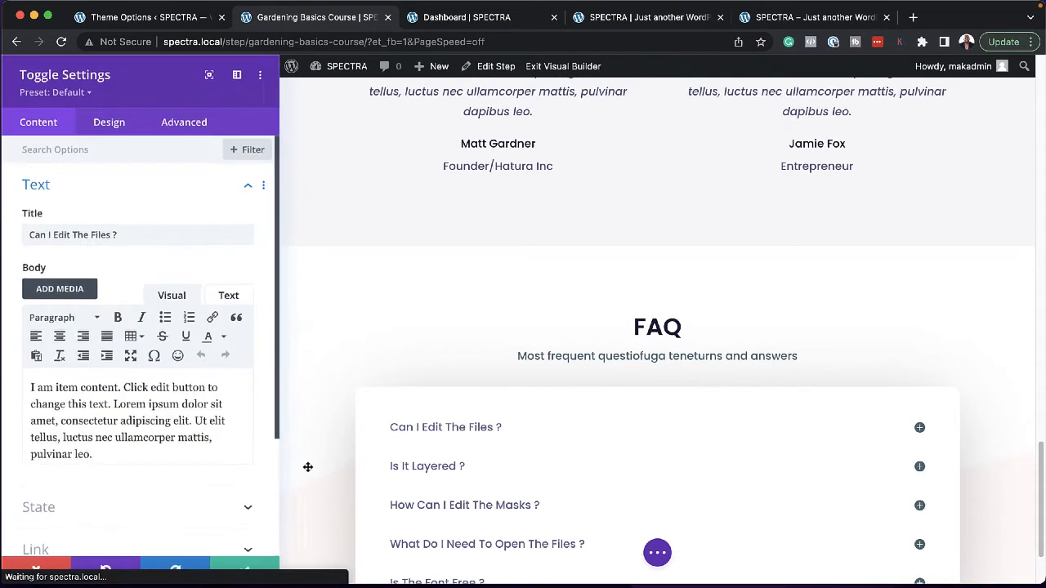
left_click_drag(96, 455, 30, 387)
left_click(135, 235)
left_click(36, 574)
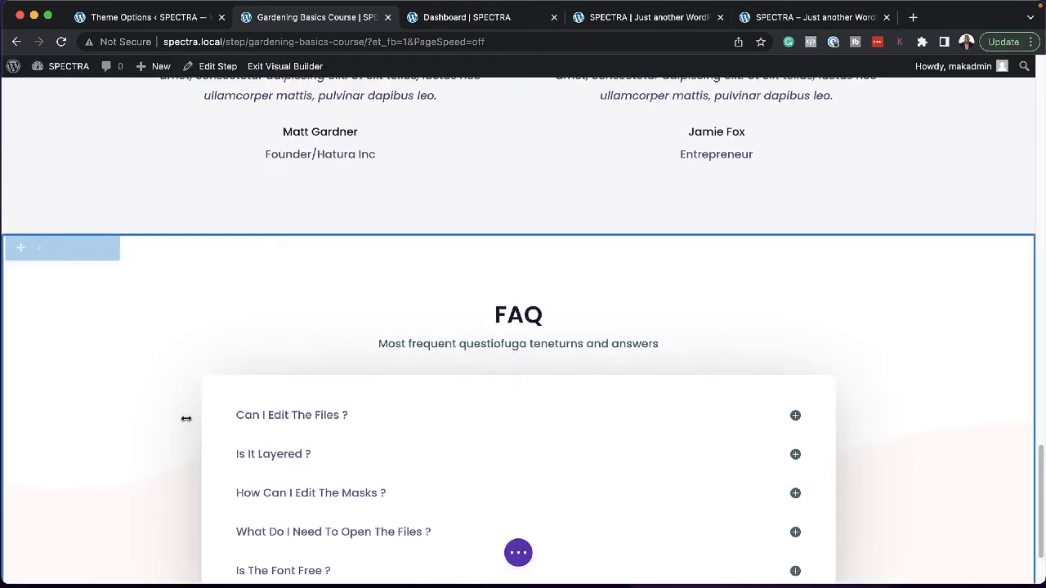
- Check the link URL and link target of the hero section's Let's Get Started button and close its settings
scroll(185, 422, "up", 10)
scroll(185, 423, "up", 5)
mouse_move(208, 402)
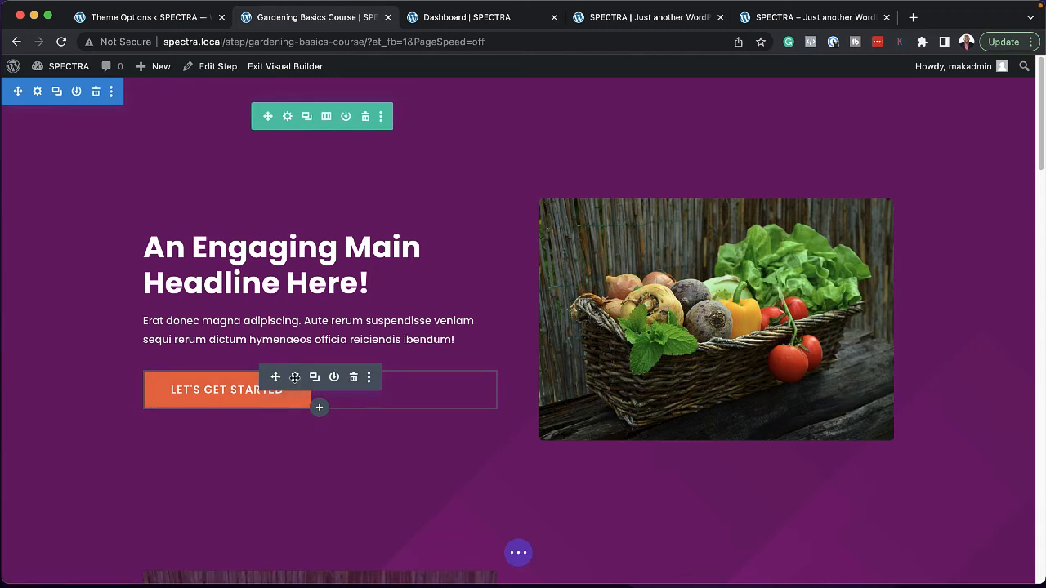
left_click(295, 376)
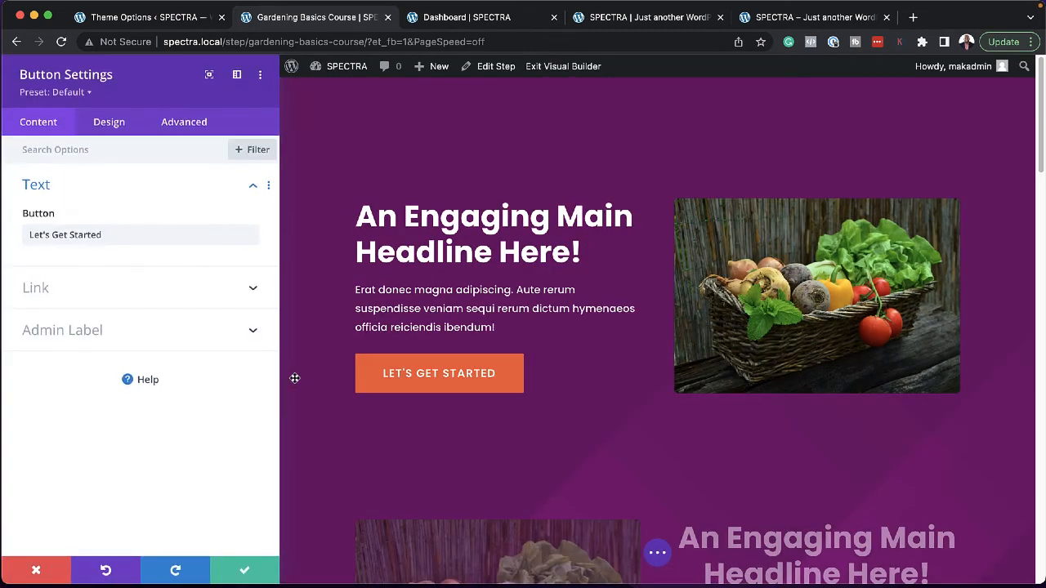
left_click(102, 287)
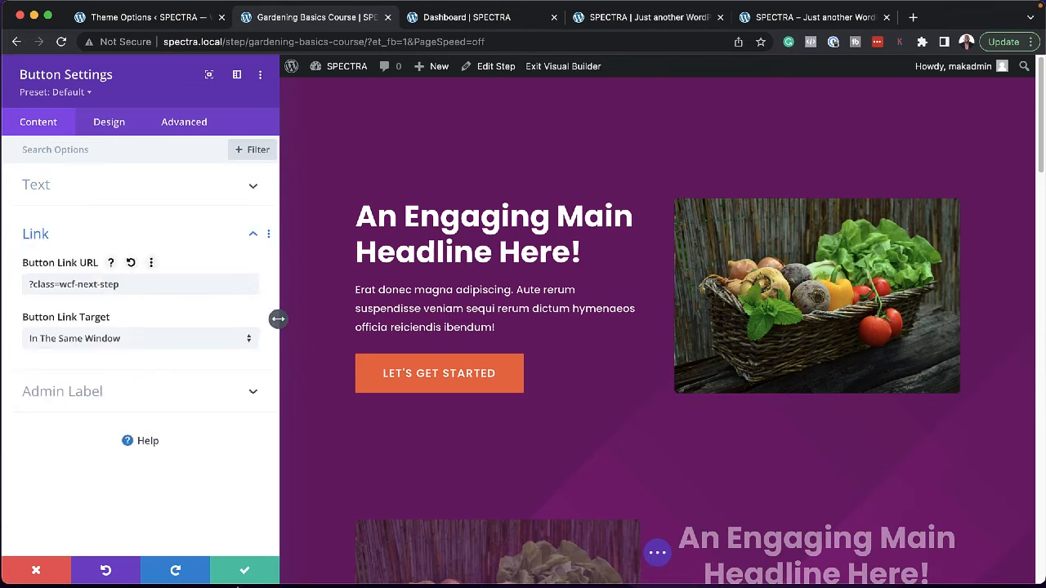
left_click(247, 570)
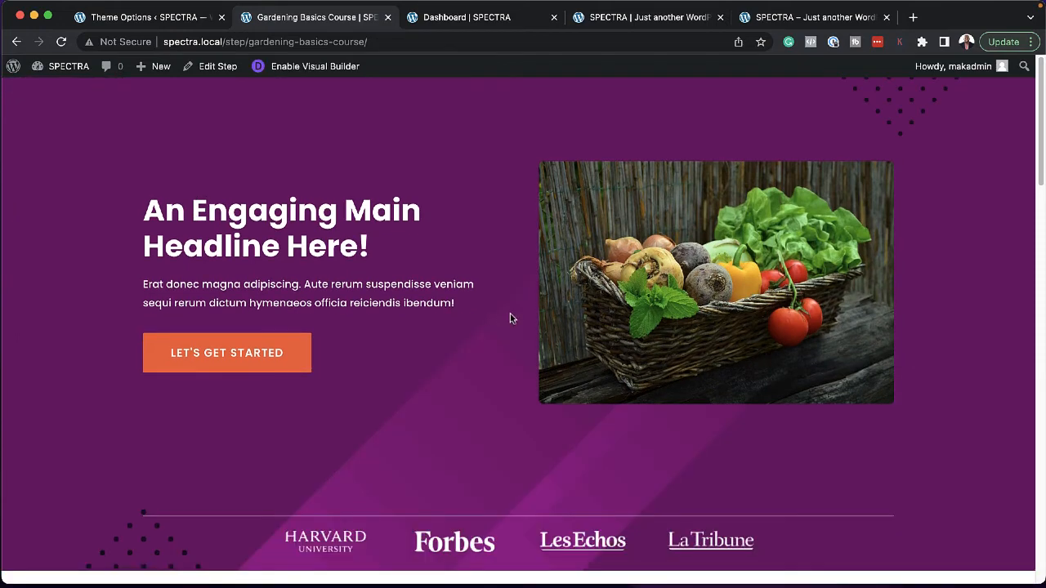
- Look over the published Gardening Basics landing page and follow its call-to-action to inspect the linked checkout page
scroll(511, 319, "down", 20)
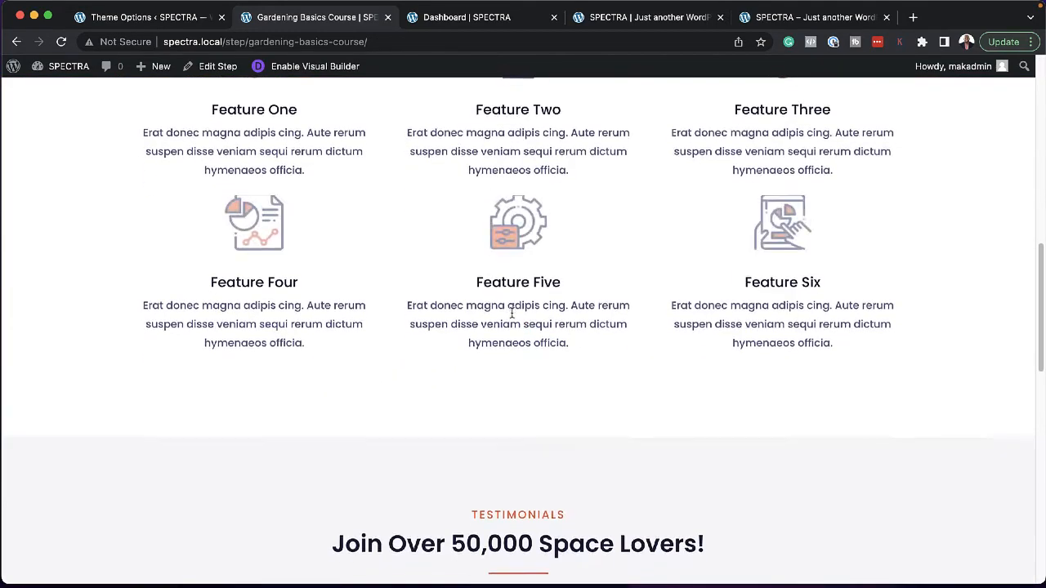
scroll(511, 315, "up", 20)
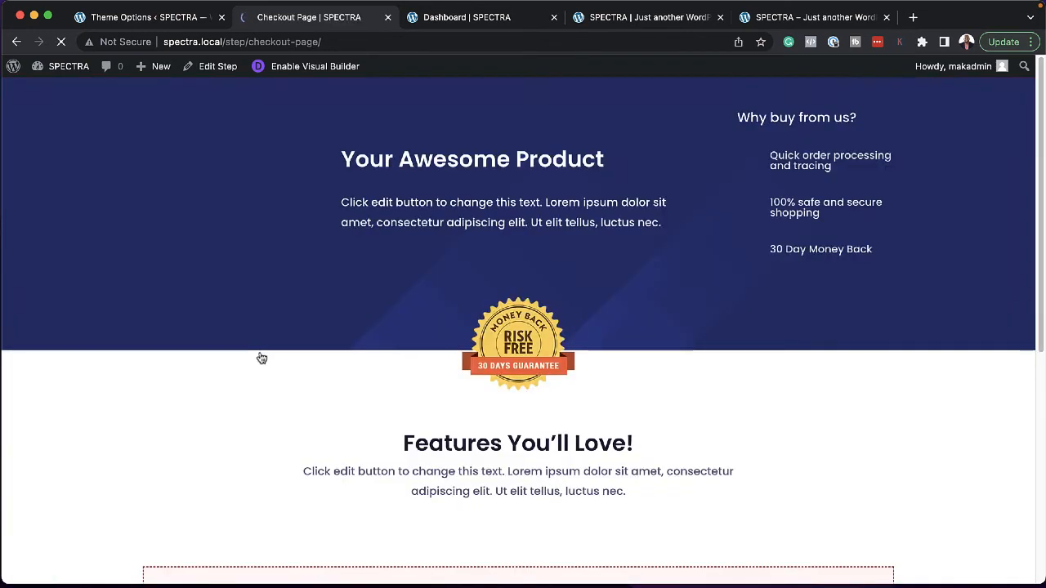
scroll(260, 358, "down", 3)
scroll(260, 357, "down", 2)
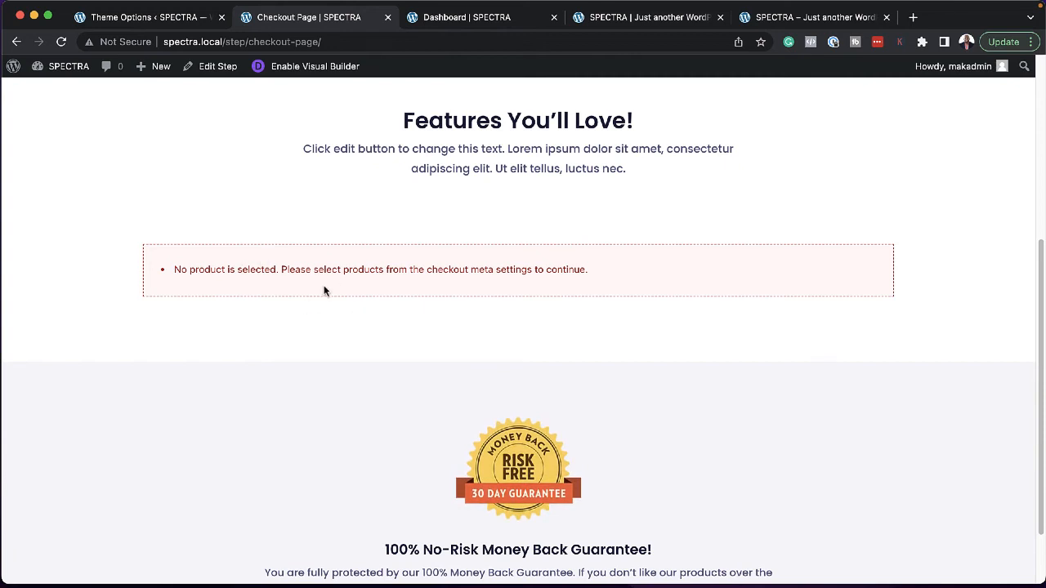
- Open the product settings of the Checkout Page step in the Gardening Basics flow in the CartFlows admin
left_click(150, 25)
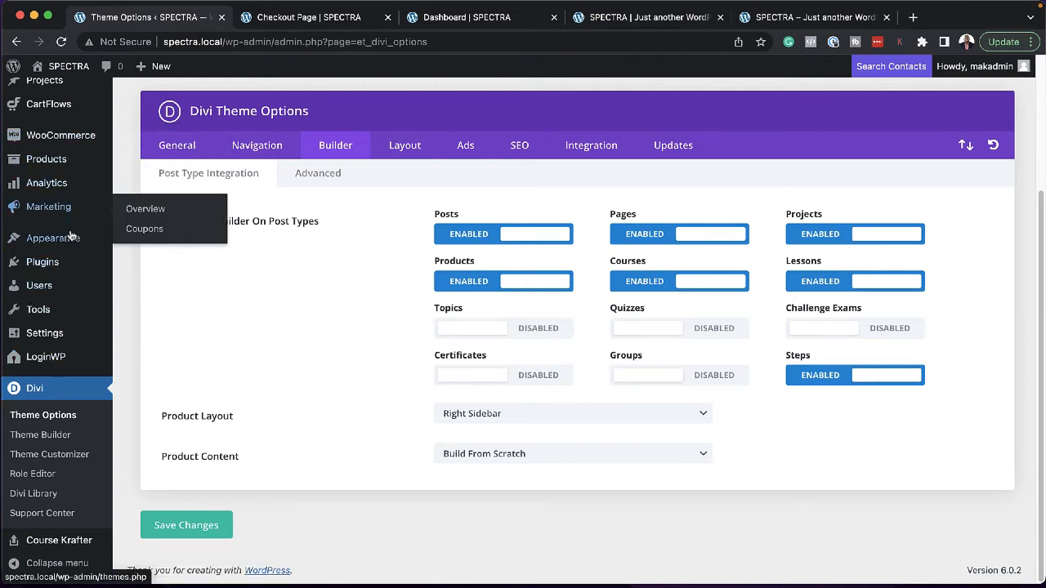
mouse_move(74, 114)
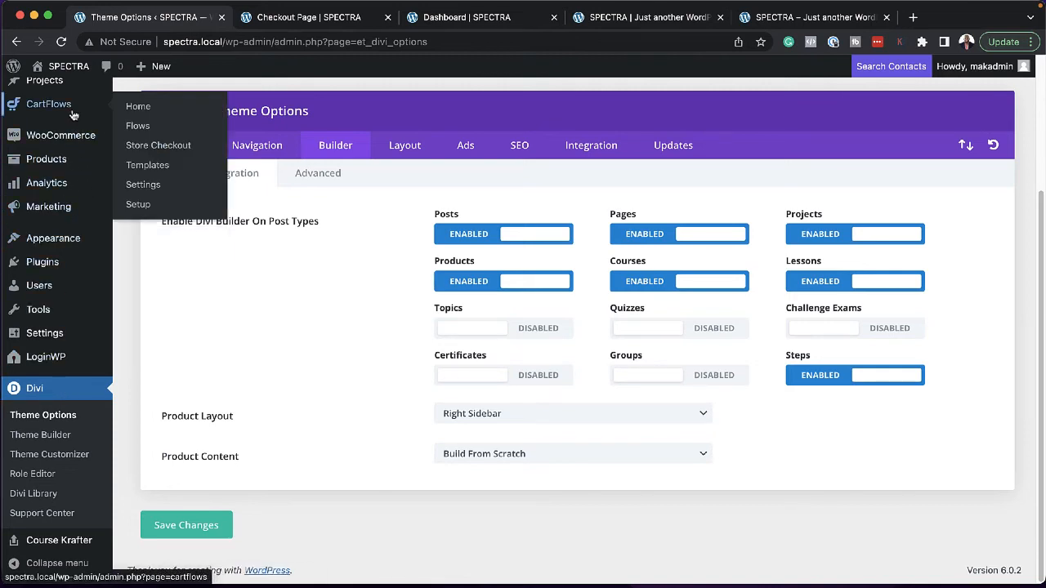
left_click(139, 126)
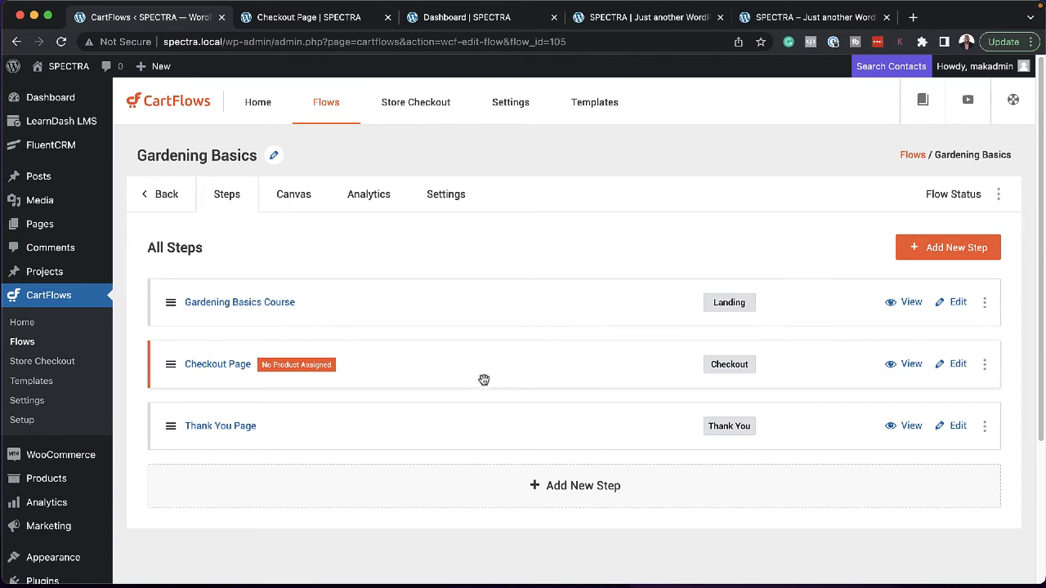
left_click(958, 364)
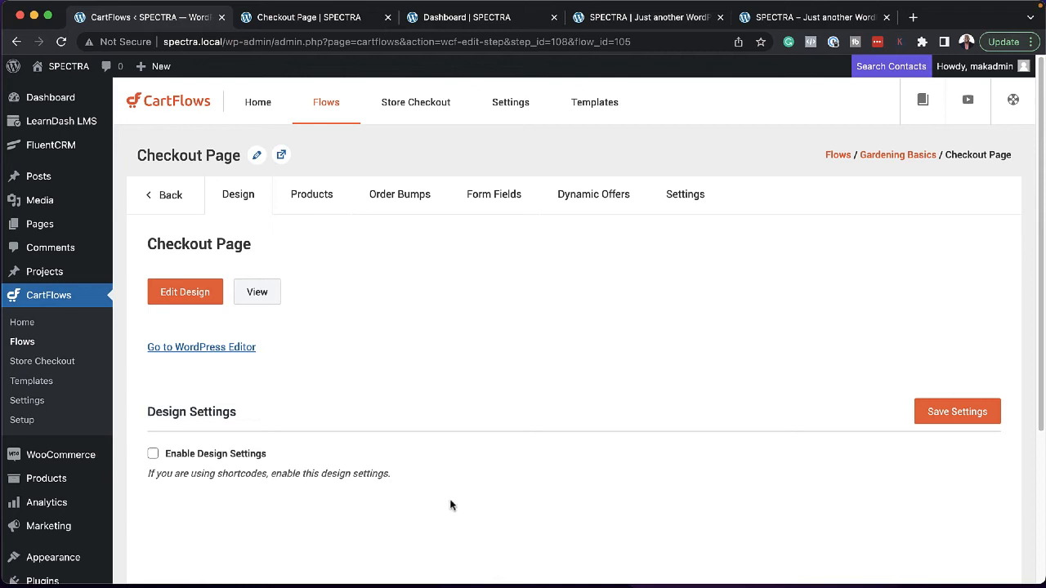
left_click(320, 200)
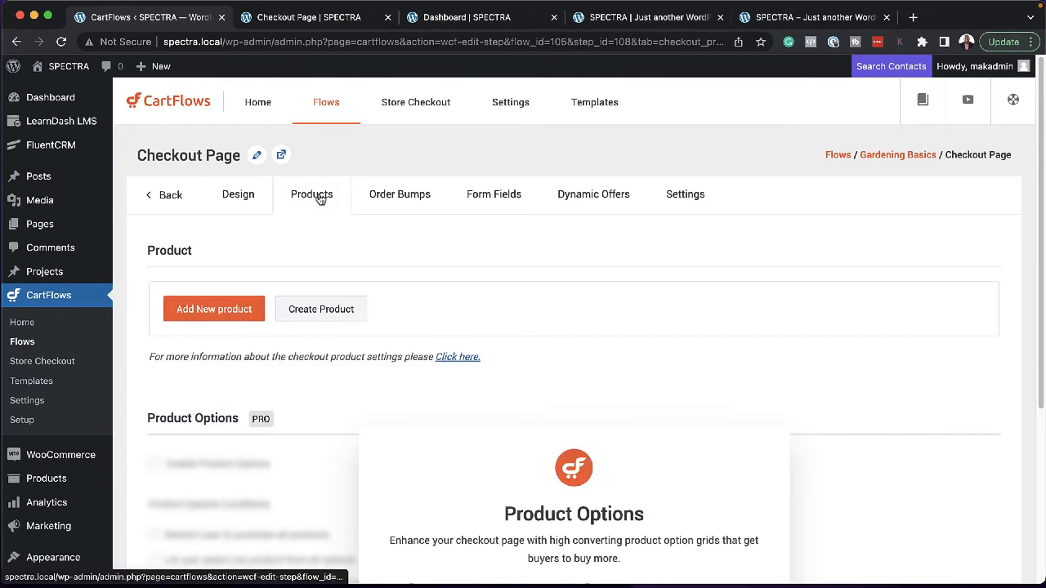
- Assign the existing Gardening Basics product to the checkout step and save the settings
left_click(244, 314)
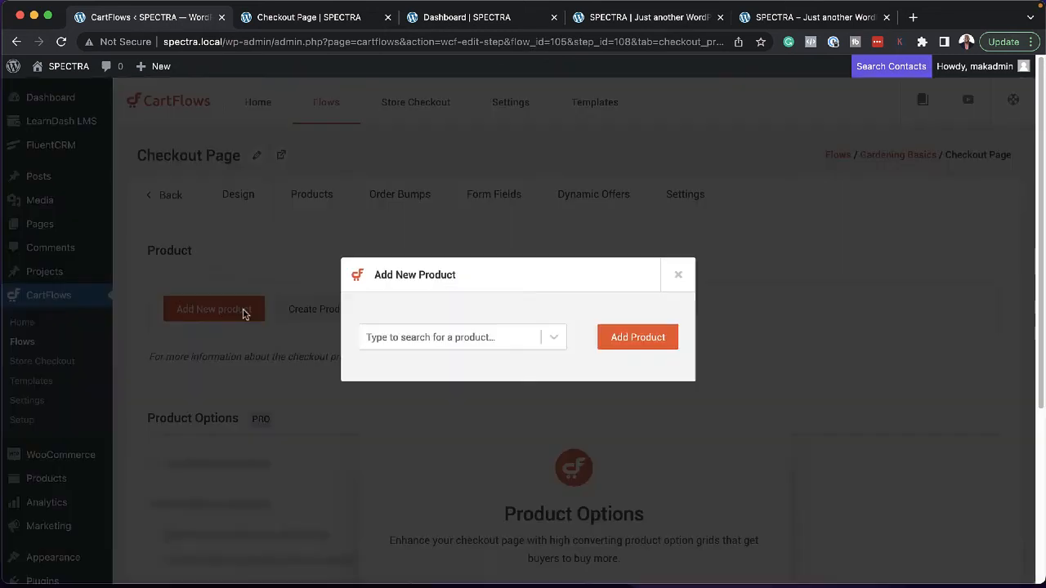
left_click(505, 344)
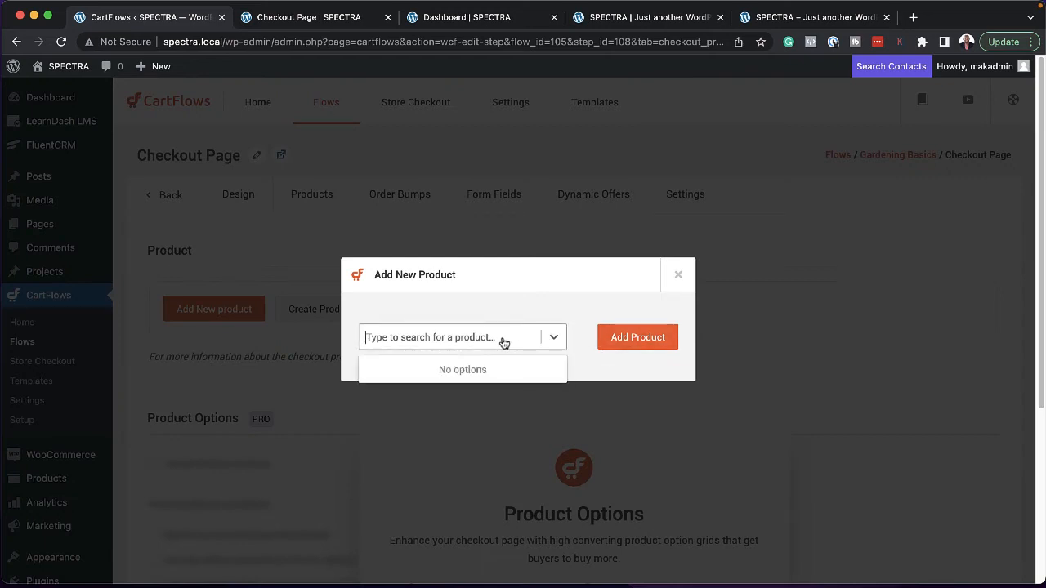
type("gar")
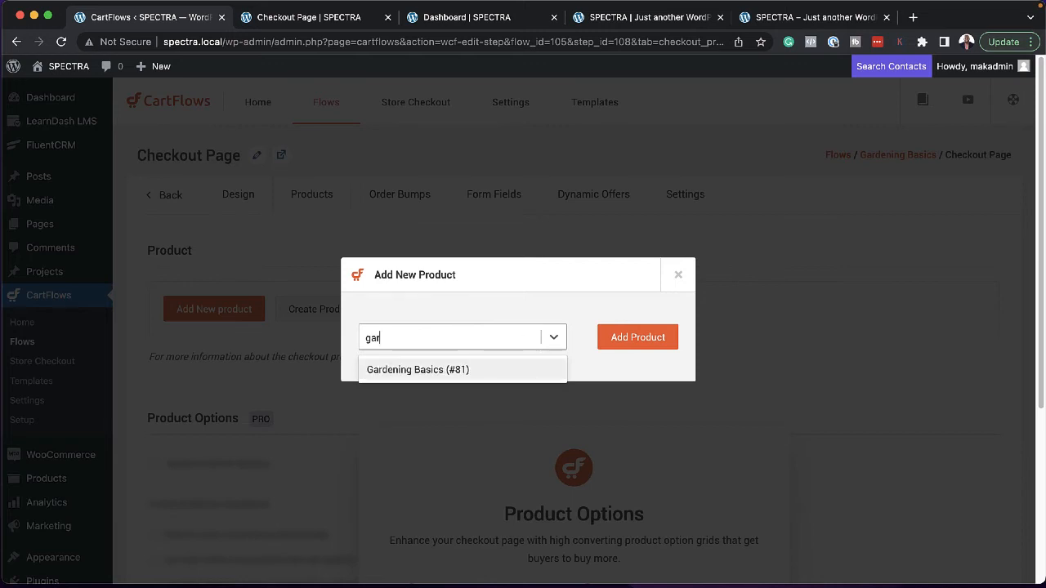
left_click(437, 370)
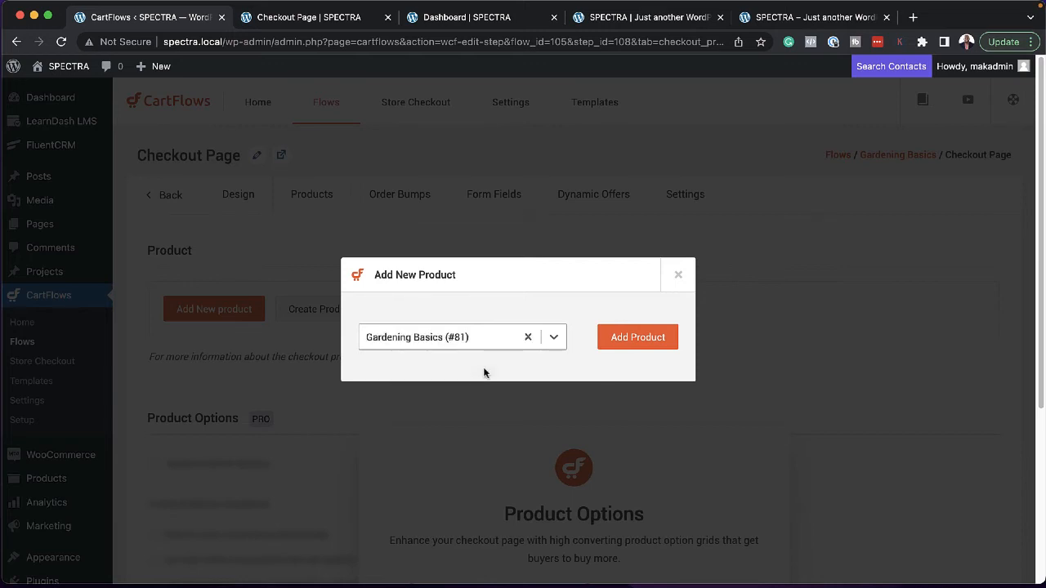
left_click(630, 341)
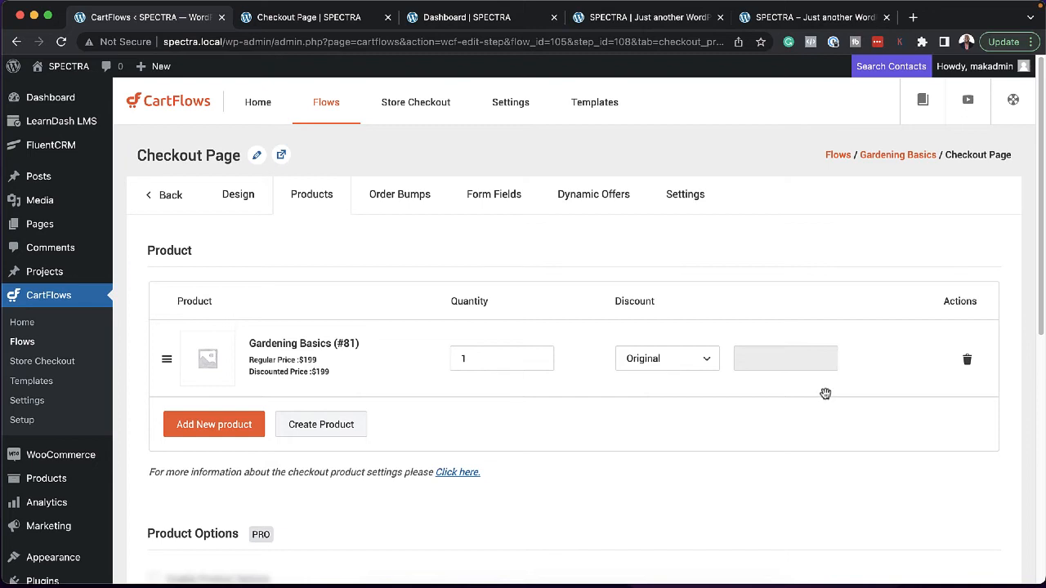
scroll(825, 394, "down", 5)
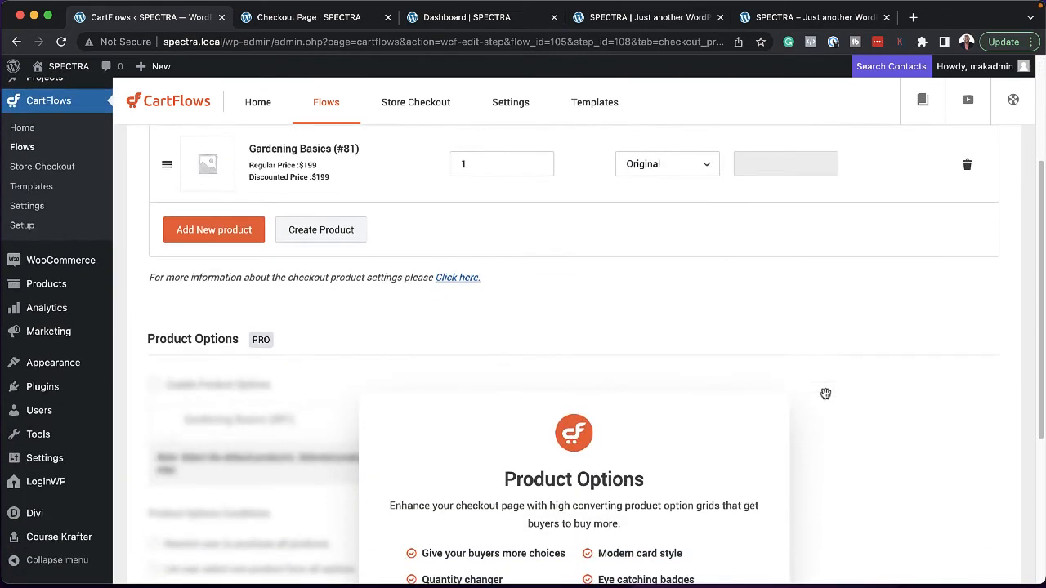
scroll(825, 393, "down", 5)
left_click(222, 491)
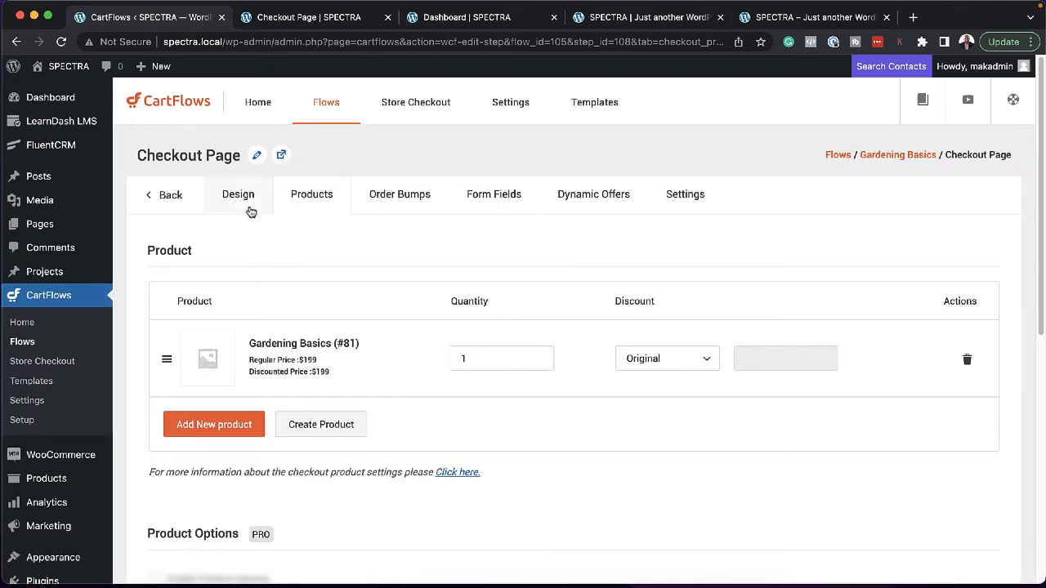
- Open the checkout step's form field settings and review the live checkout page's billing form, order summary and payment area
left_click(498, 203)
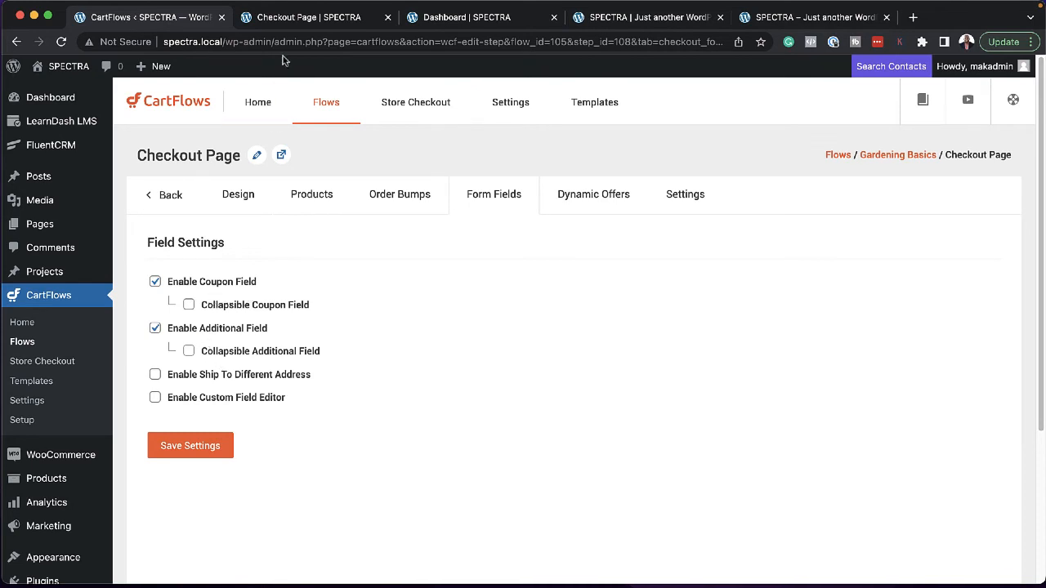
left_click(285, 17)
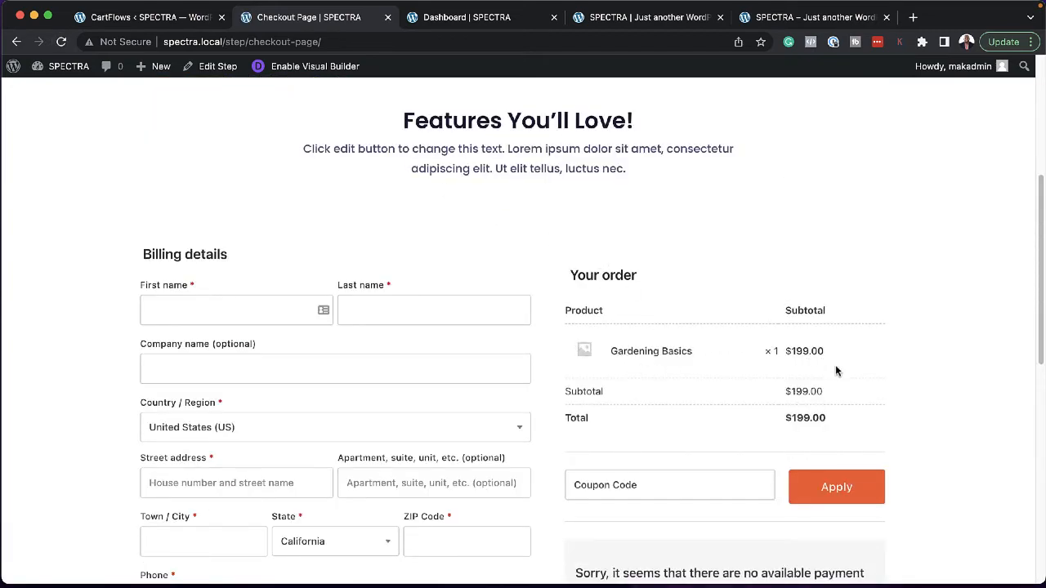
scroll(814, 436, "down", 3)
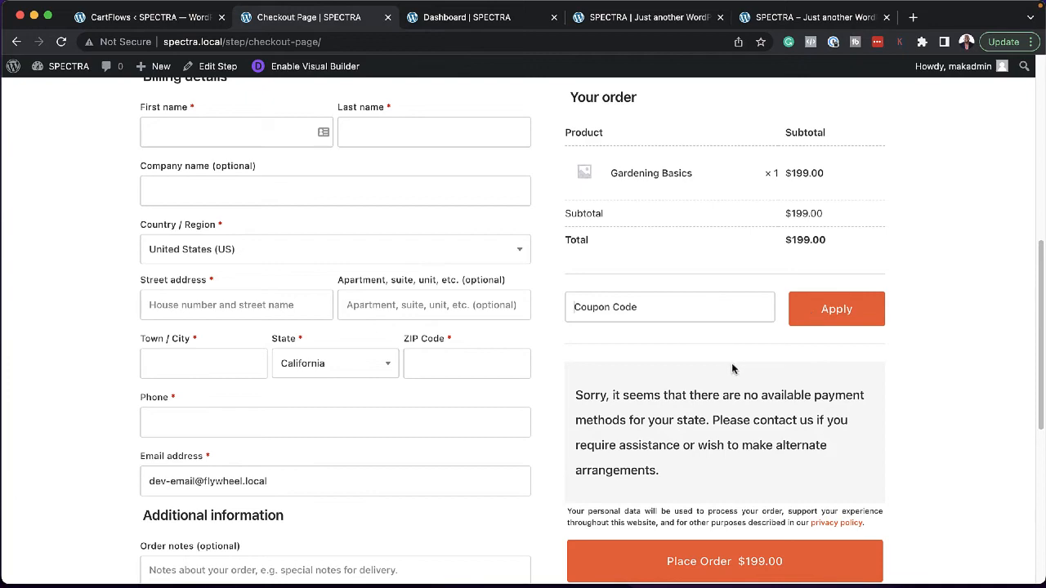
scroll(732, 363, "up", 6)
scroll(732, 362, "down", 11)
scroll(733, 361, "up", 9)
scroll(733, 363, "down", 9)
scroll(736, 365, "up", 2)
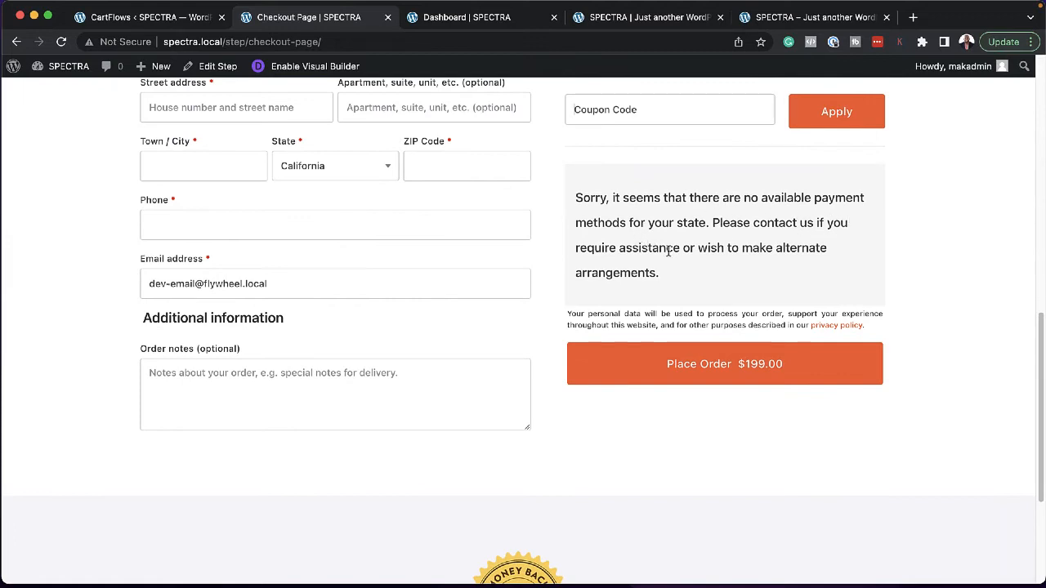
scroll(629, 299, "up", 3)
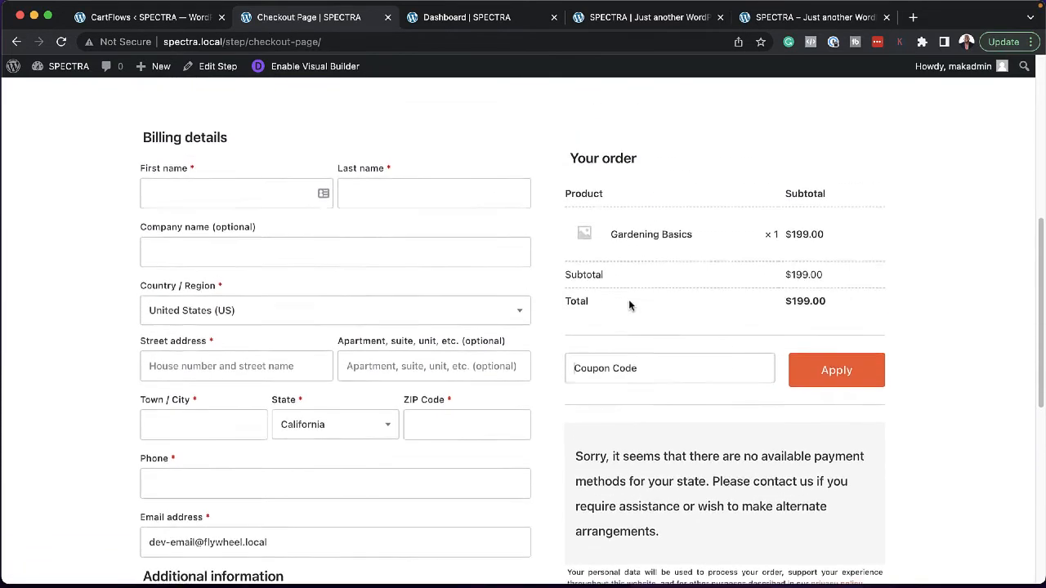
scroll(628, 304, "up", 5)
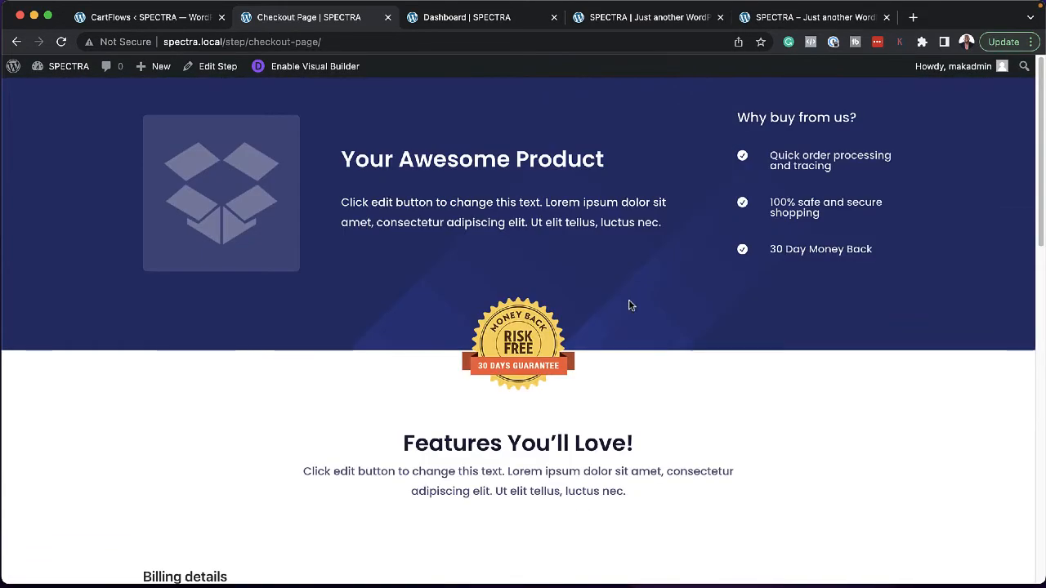
- Enable the custom field editor for the checkout step and move the billing Email address field directly below Last name
left_click(148, 25)
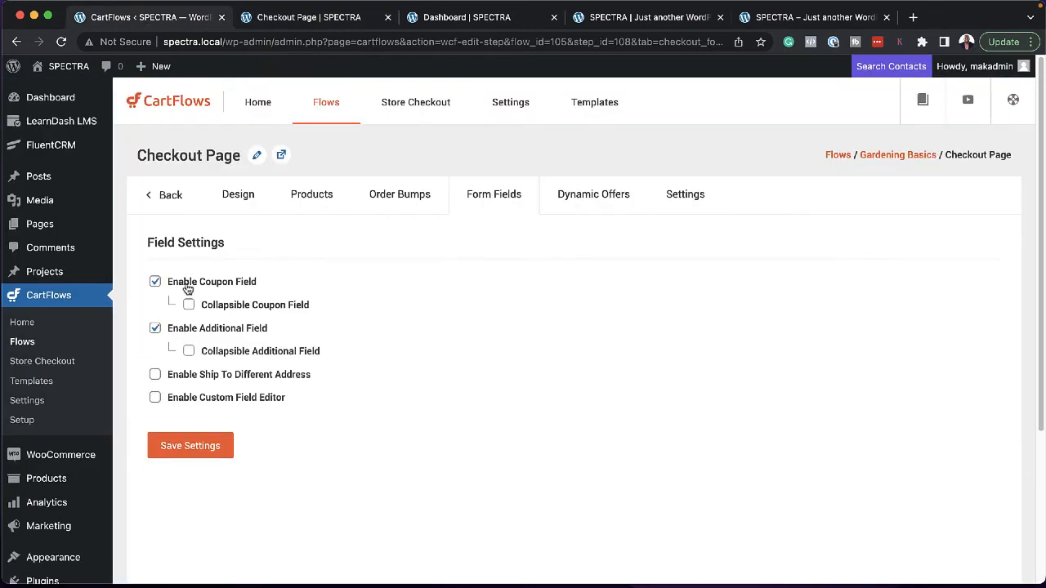
left_click(156, 397)
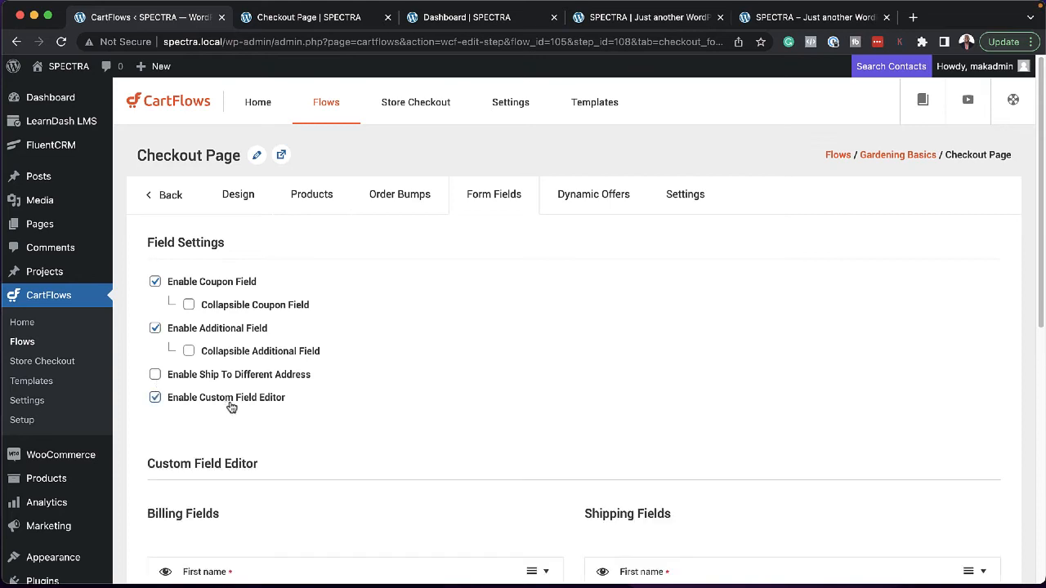
scroll(311, 402, "down", 3)
scroll(311, 402, "down", 4)
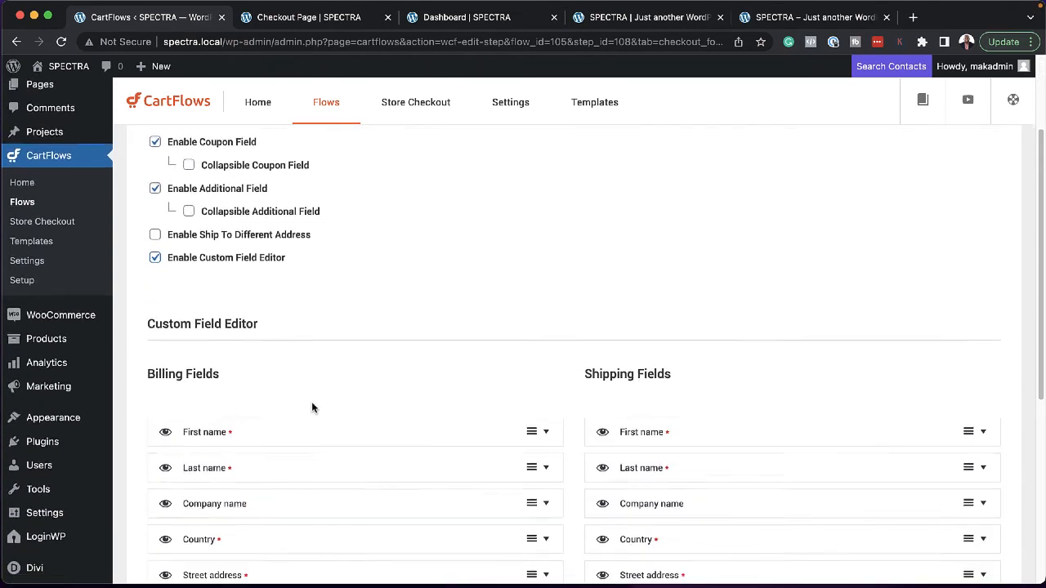
scroll(312, 403, "down", 4)
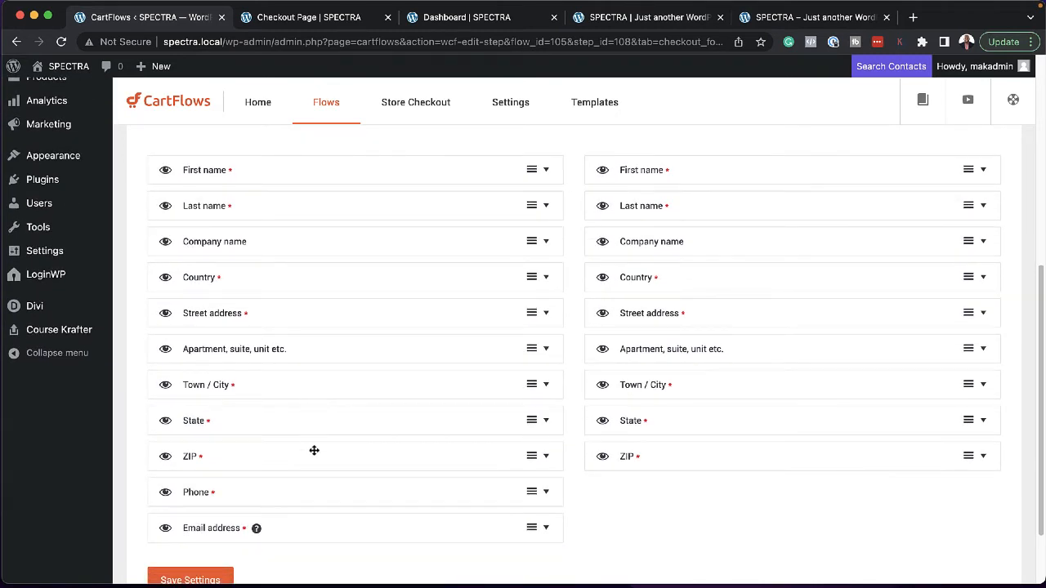
left_click_drag(319, 536, 335, 242)
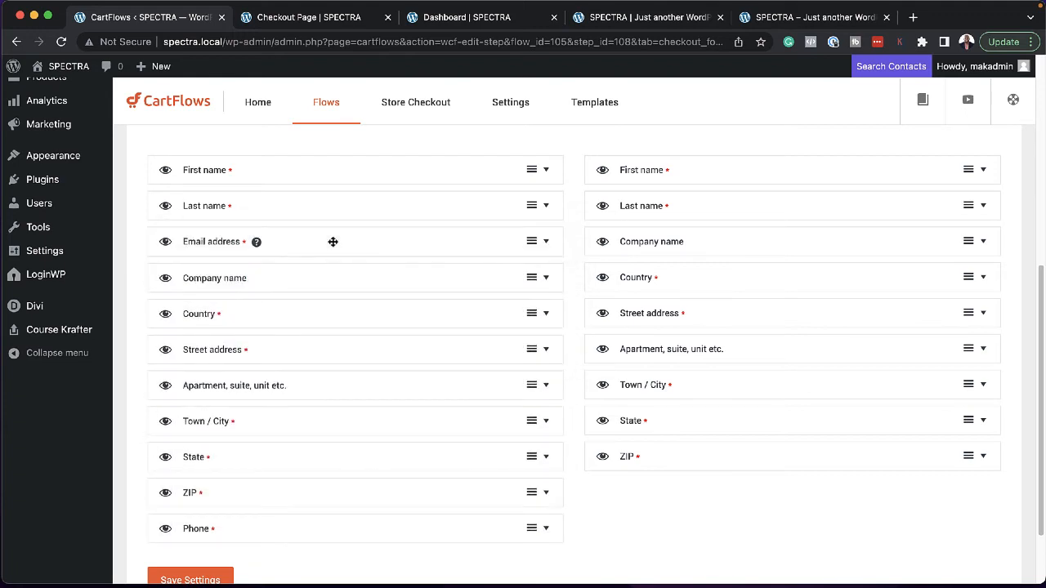
- Hide the billing fields Company name, Country, Street address, Apartment, Town / City, State, ZIP and Phone, and save the settings
left_click(165, 278)
left_click(165, 316)
left_click(166, 355)
left_click(164, 389)
left_click(166, 428)
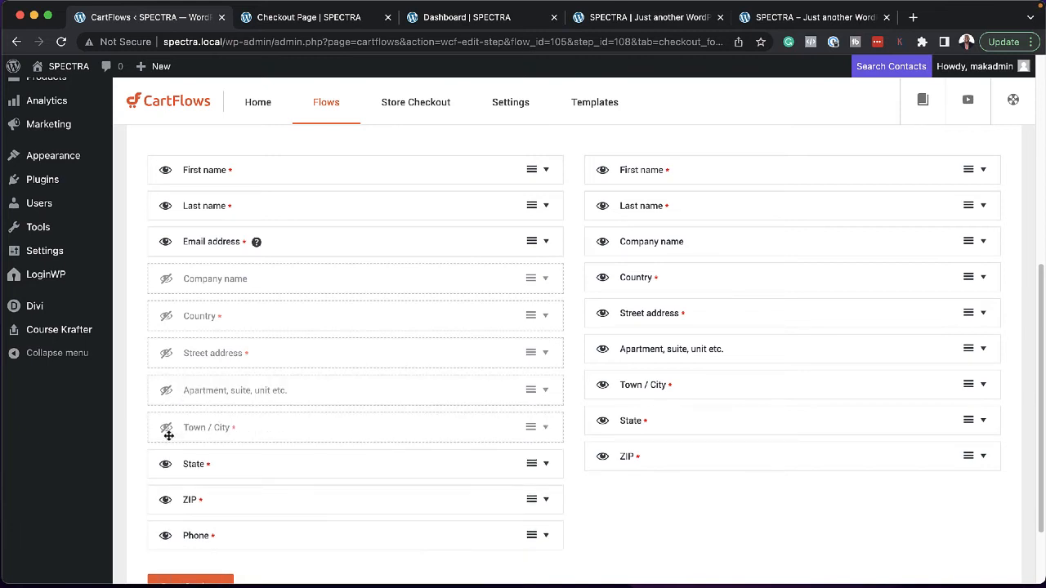
left_click(165, 464)
left_click(165, 500)
left_click(165, 536)
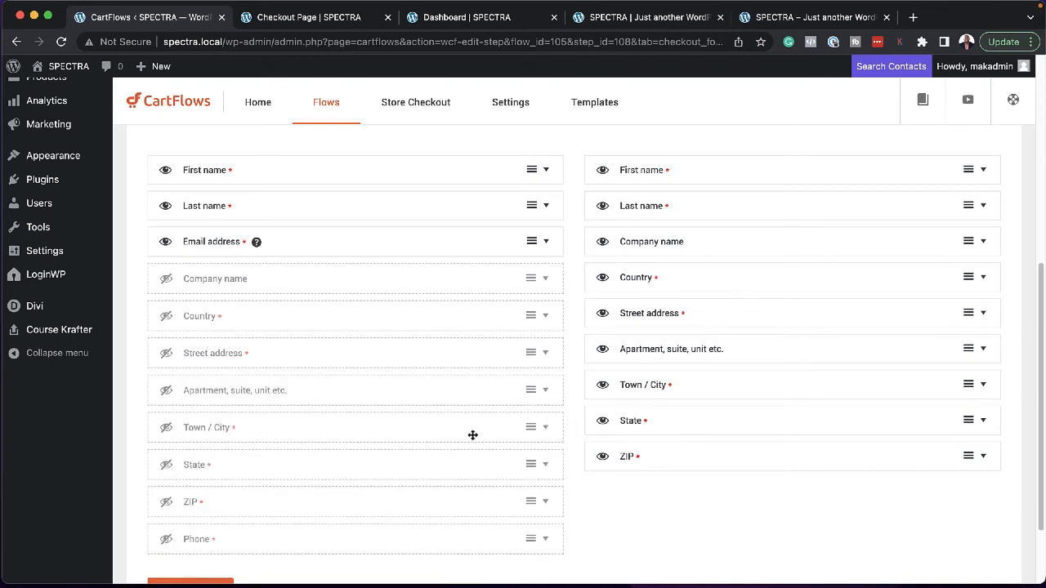
scroll(442, 457, "down", 1)
left_click(219, 562)
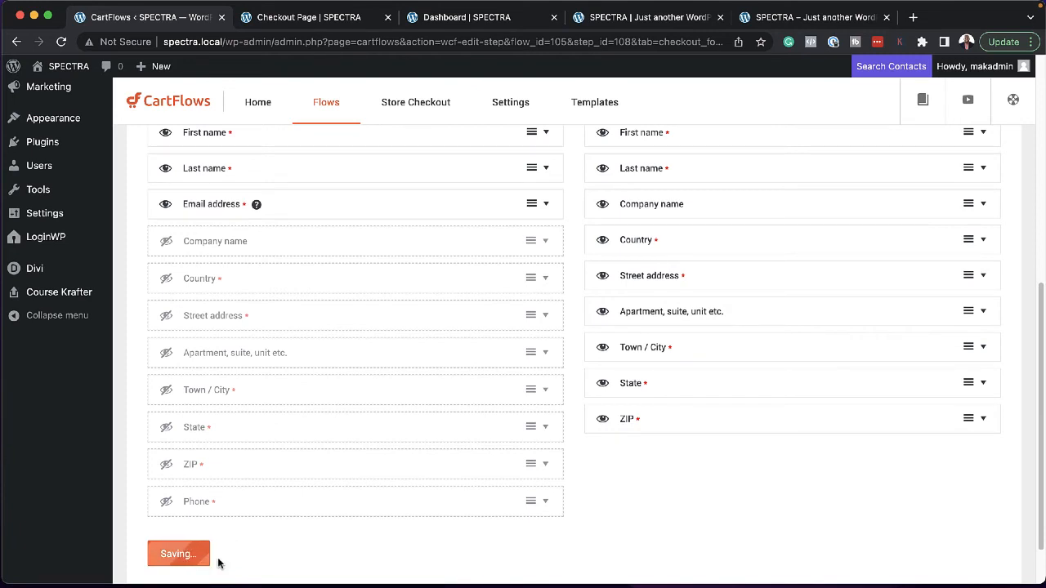
- Reload the live checkout page and check the shortened billing form
left_click(329, 21)
scroll(331, 367, "down", 10)
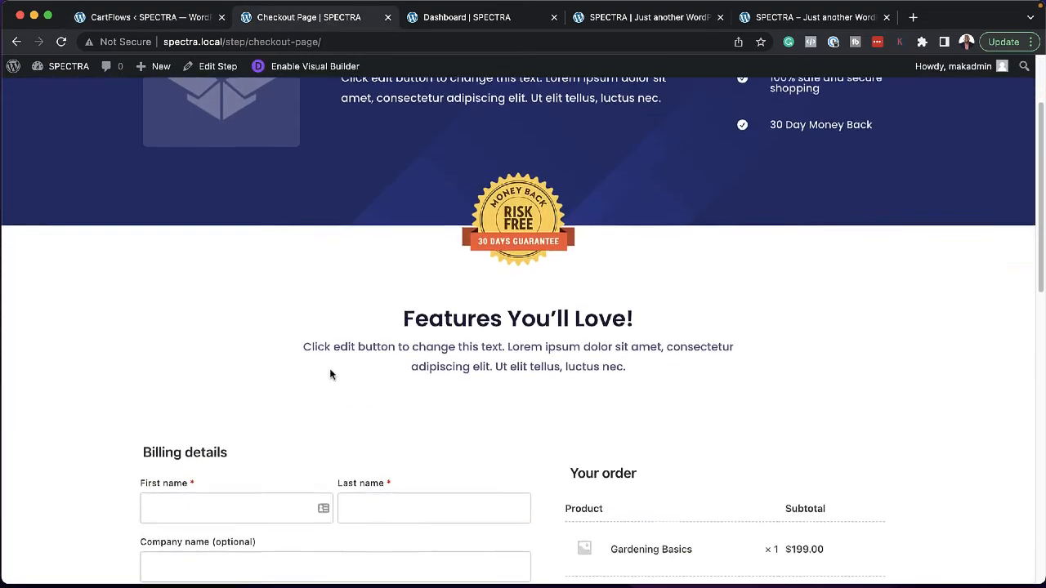
scroll(332, 368, "up", 3)
scroll(331, 373, "up", 1)
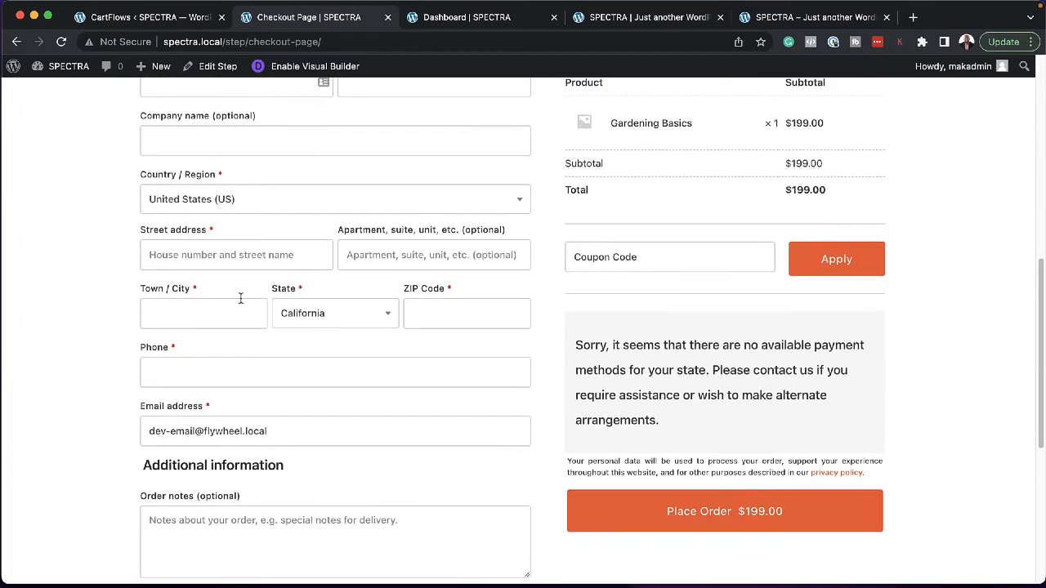
left_click(63, 45)
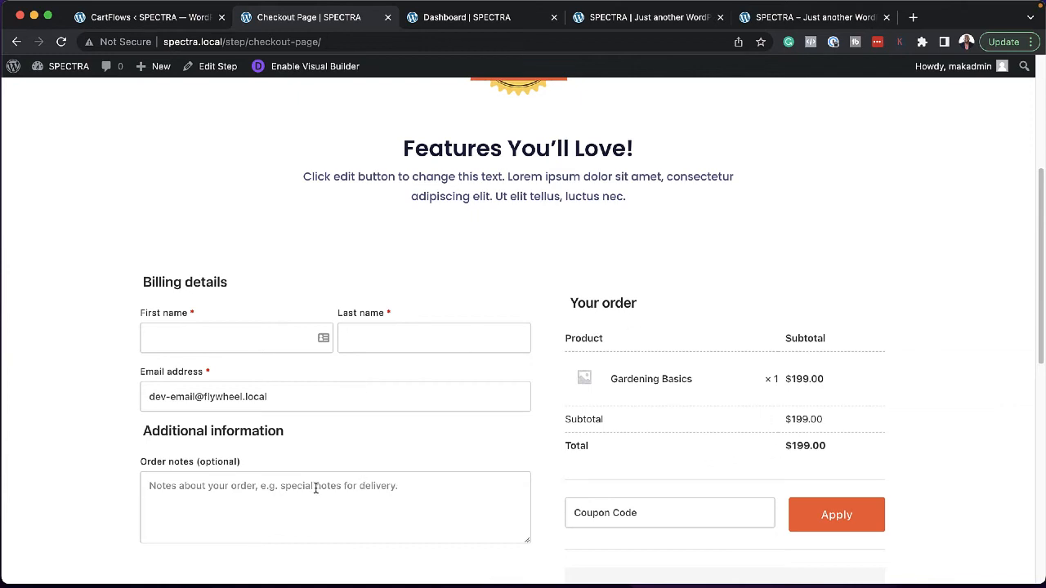
- Disable the additional field in the checkout step's form field settings and save the settings
left_click(168, 19)
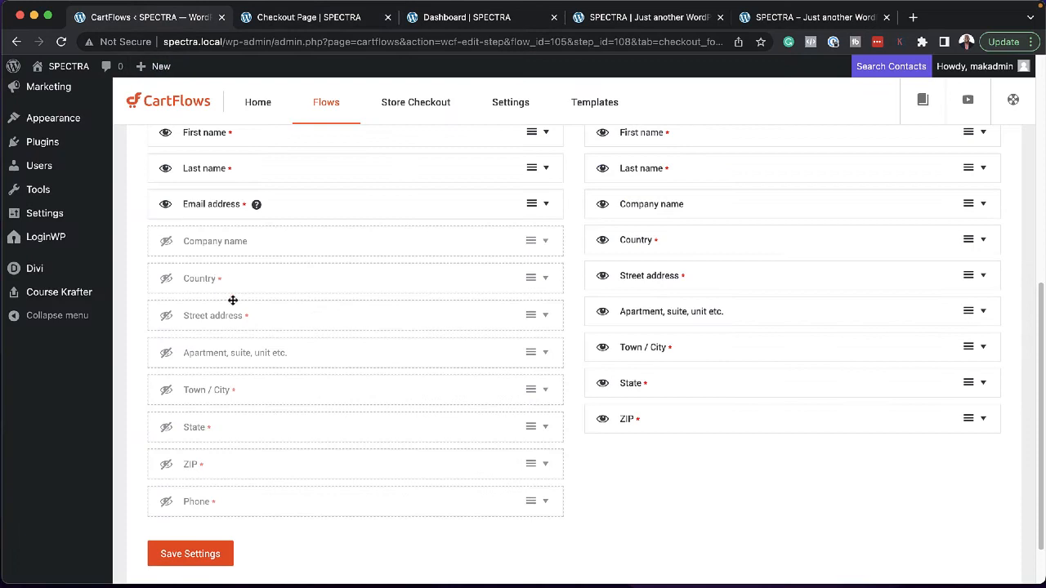
scroll(245, 315, "up", 2)
scroll(250, 320, "up", 7)
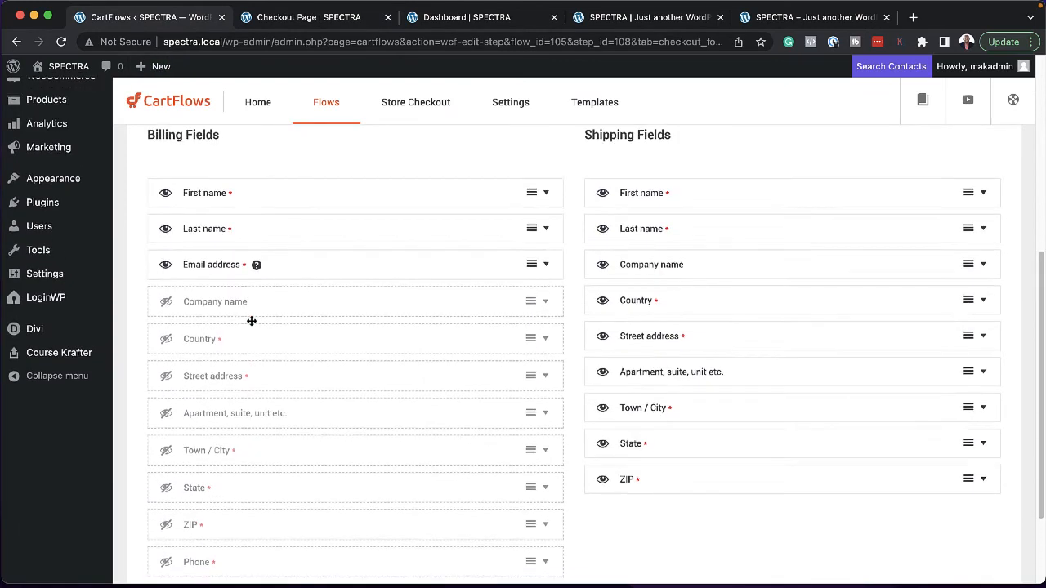
left_click(155, 220)
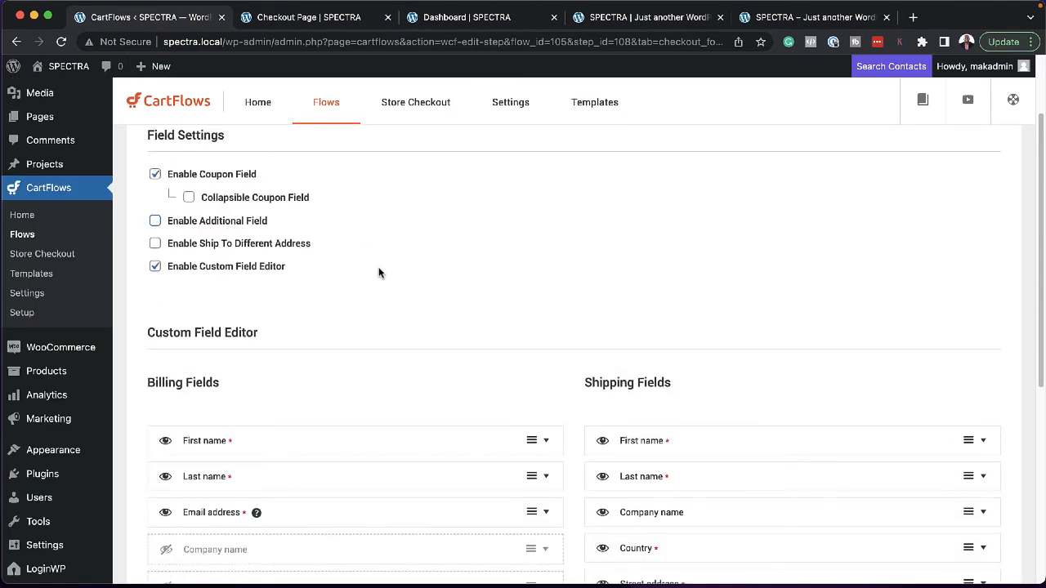
scroll(379, 274, "down", 5)
left_click(206, 503)
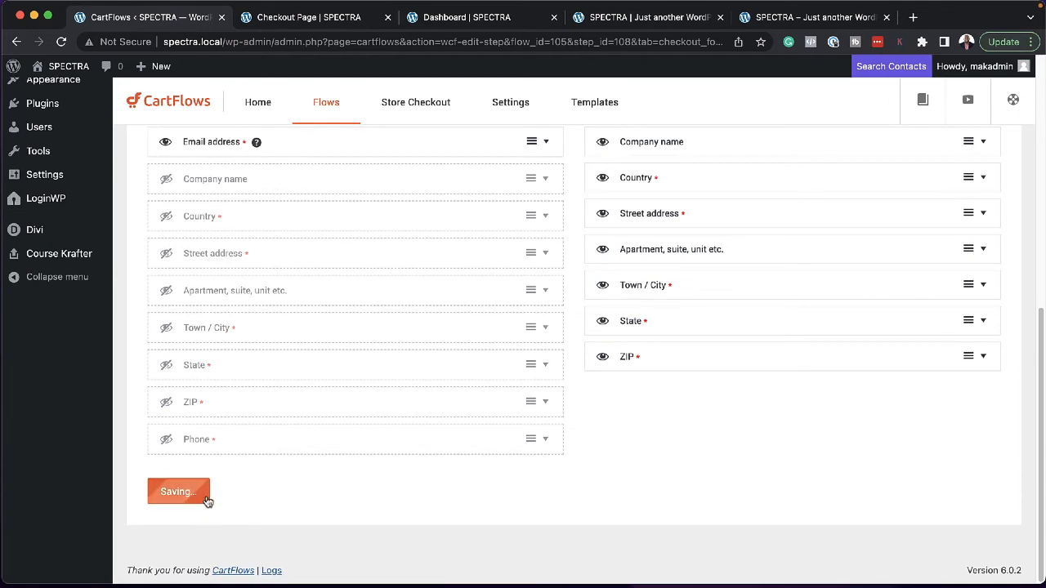
- Reload the live checkout page and check the area below the billing form and the order summary
left_click(284, 22)
left_click(62, 42)
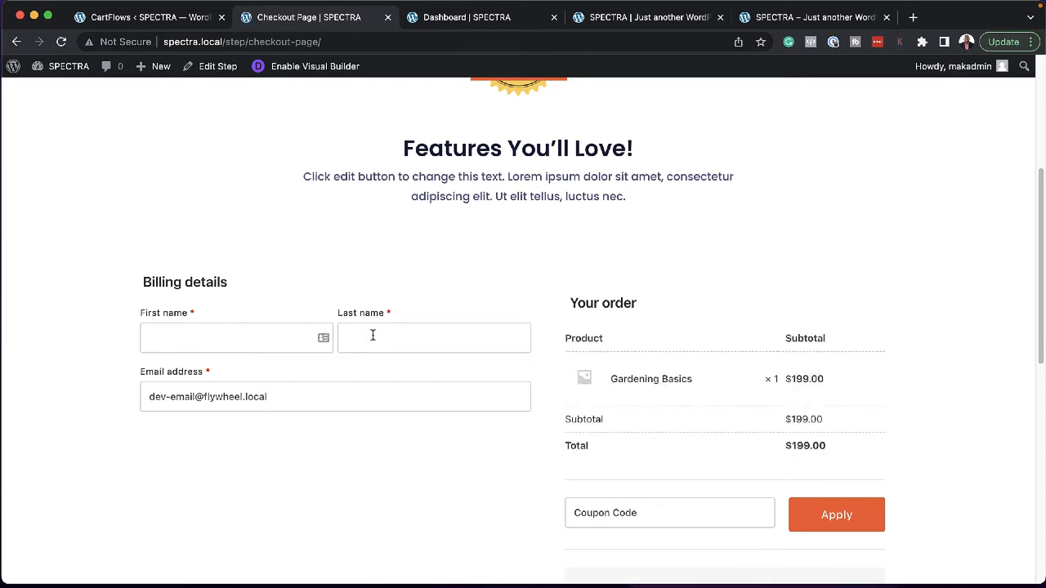
scroll(554, 377, "down", 3)
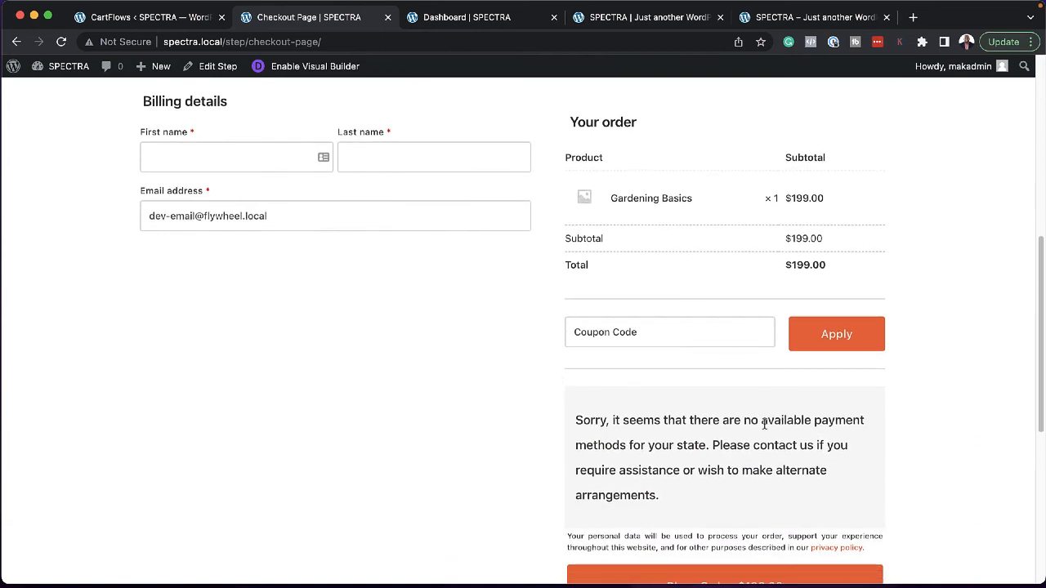
- Disable the coupon field in the checkout step's form field settings and save the settings
left_click(196, 19)
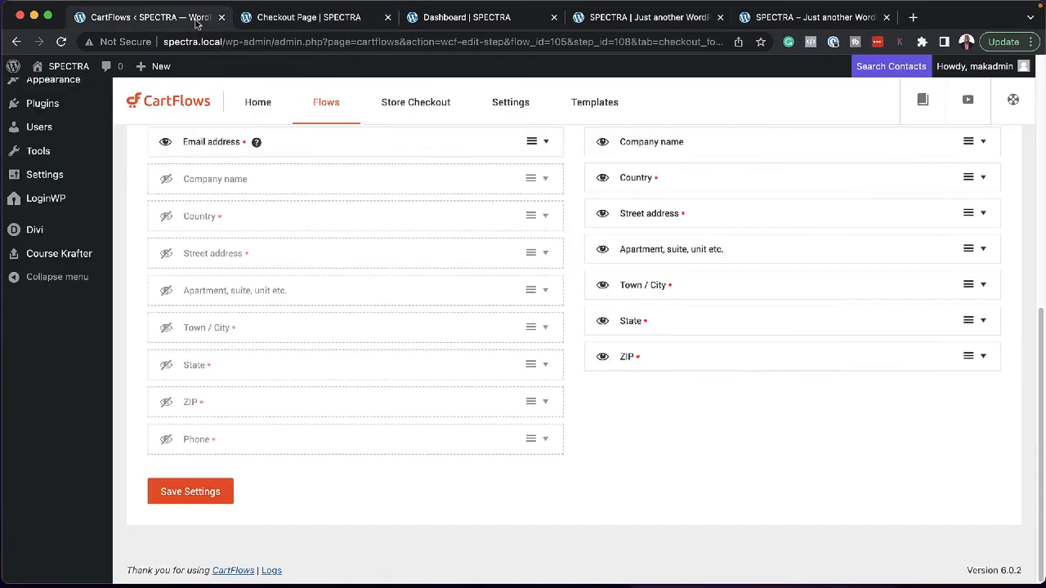
scroll(269, 215, "up", 4)
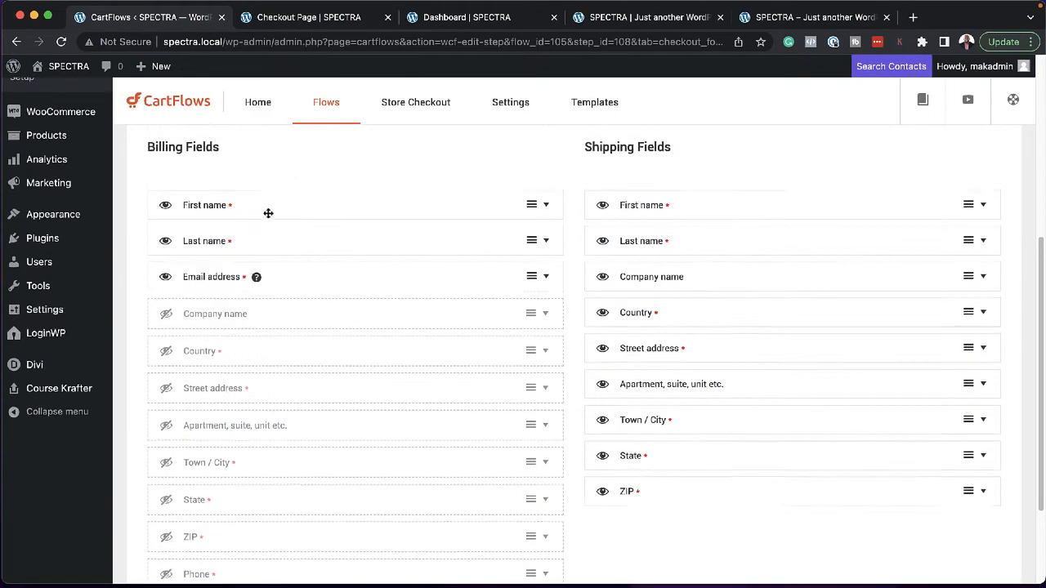
scroll(269, 216, "up", 3)
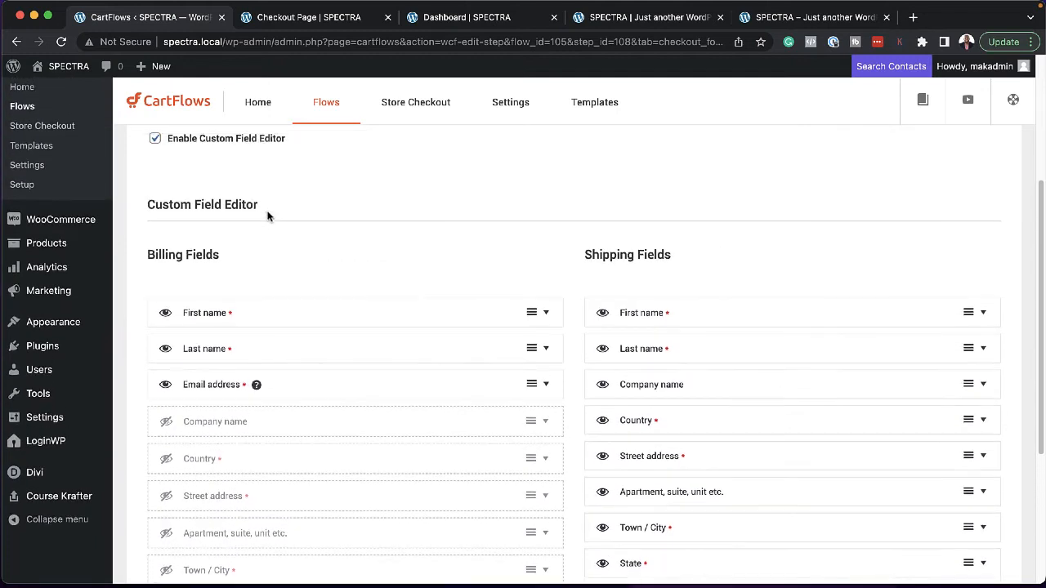
scroll(269, 216, "up", 3)
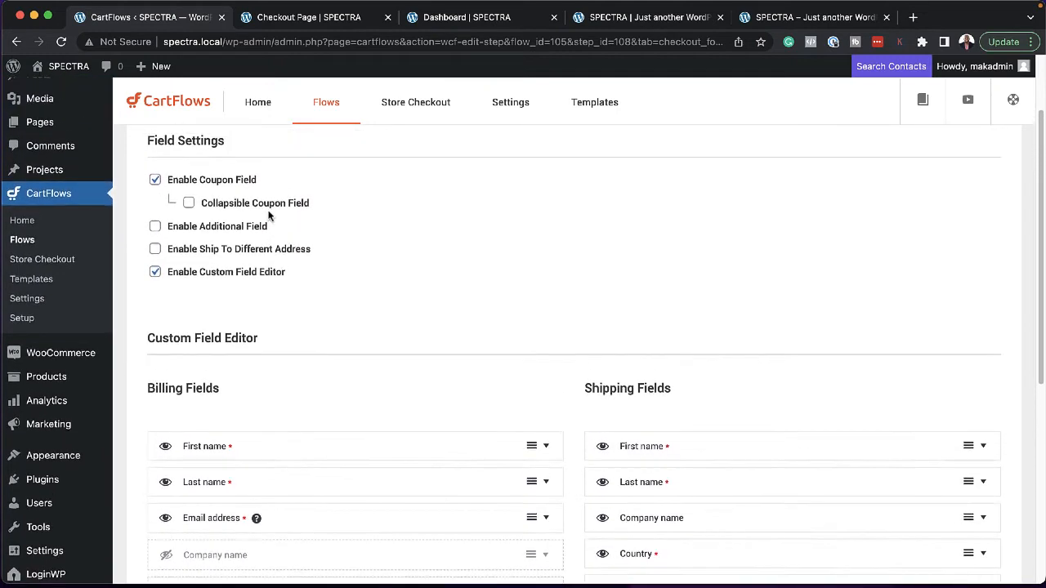
left_click(155, 198)
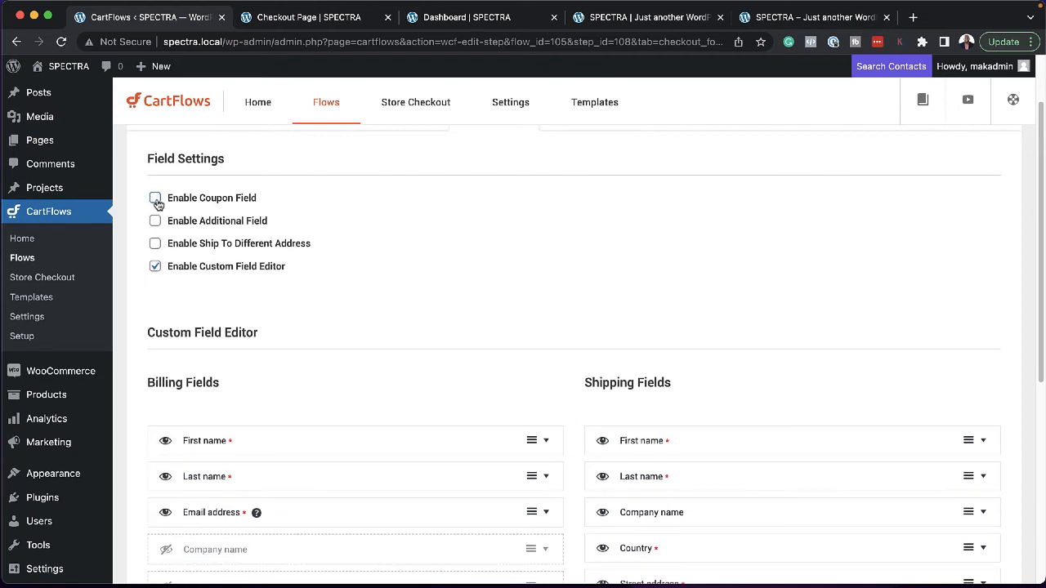
scroll(352, 253, "up", 2)
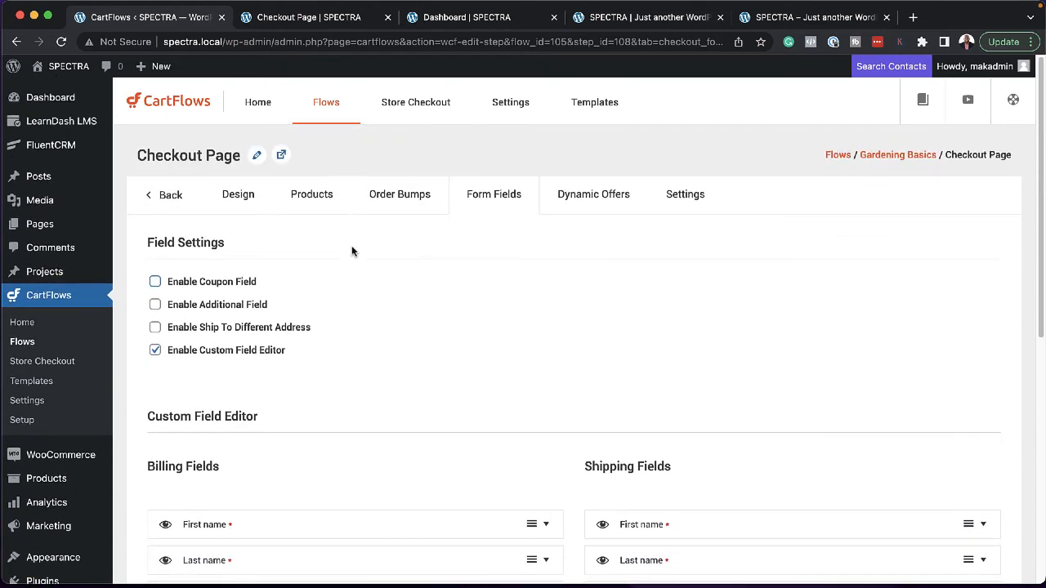
scroll(278, 267, "down", 5)
scroll(278, 267, "down", 5)
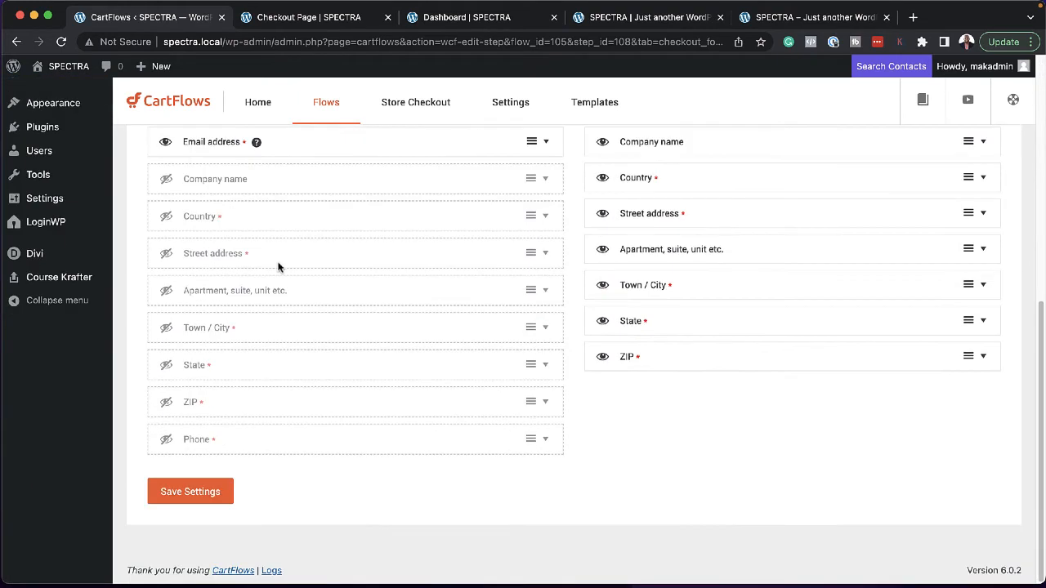
left_click(213, 500)
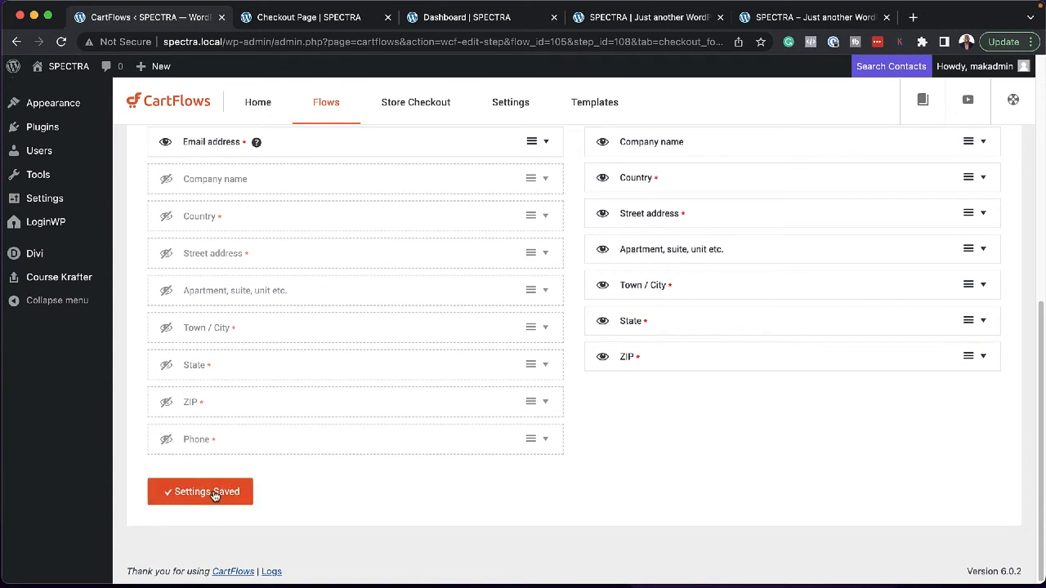
- Reload the live checkout page and review it from the order summary up to the header section
left_click(310, 19)
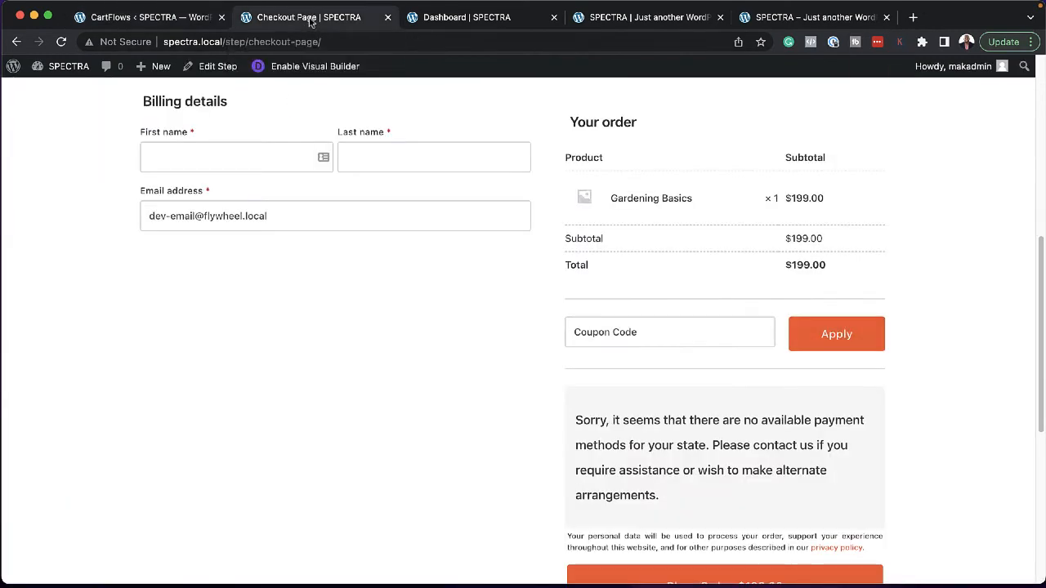
left_click(61, 41)
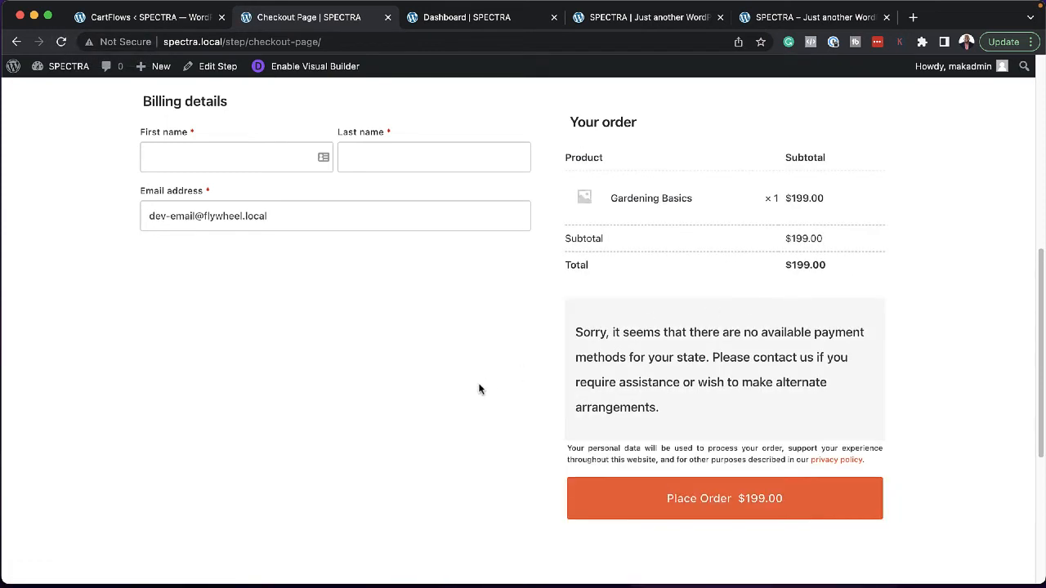
scroll(478, 388, "up", 5)
scroll(476, 390, "up", 3)
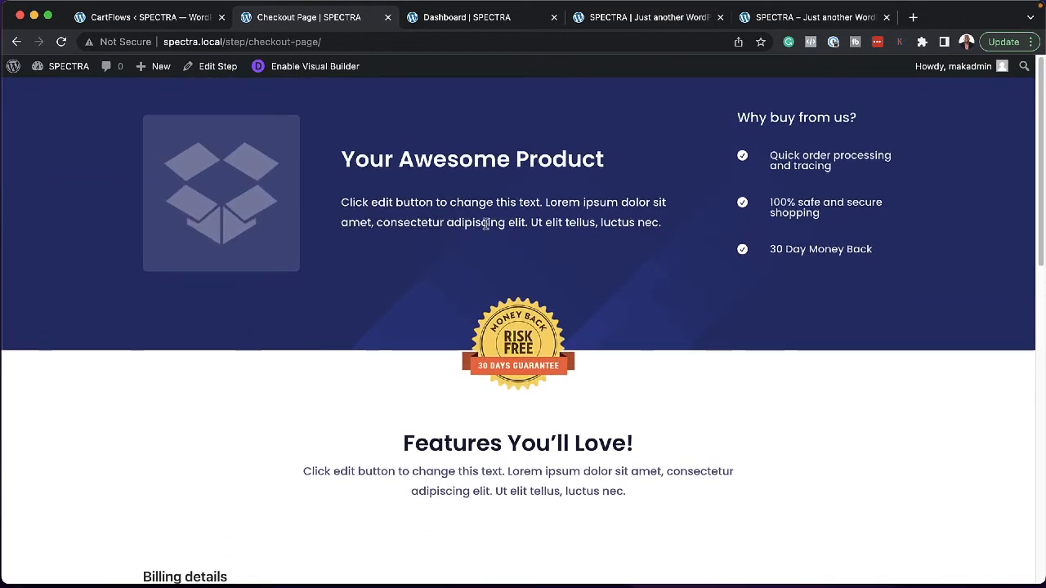
- Open the checkout page in the Divi Visual Builder, remove the placeholder product image from the header section, and save the page
left_click(181, 24)
left_click(273, 21)
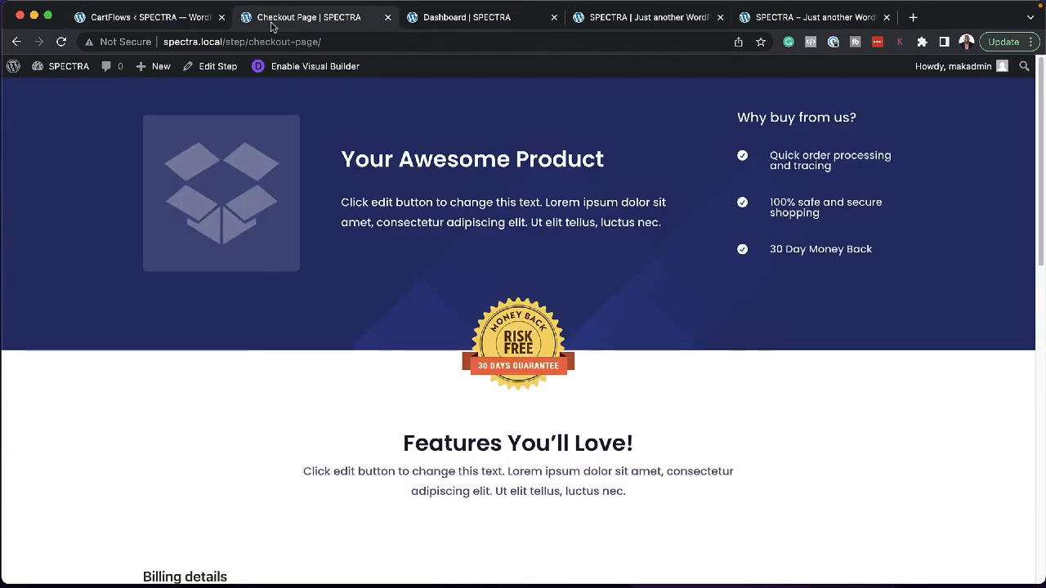
left_click(311, 69)
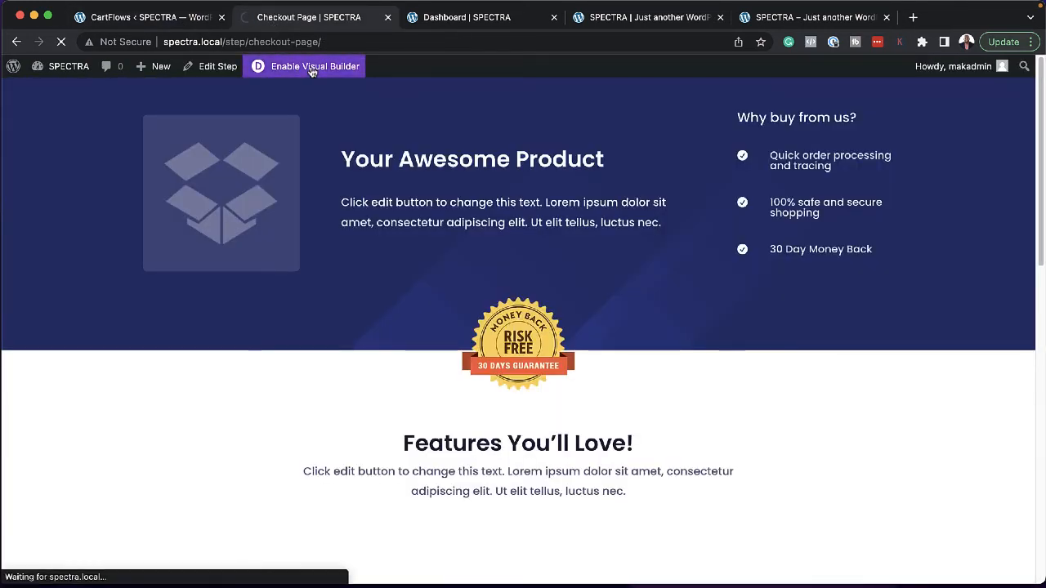
left_click(255, 186)
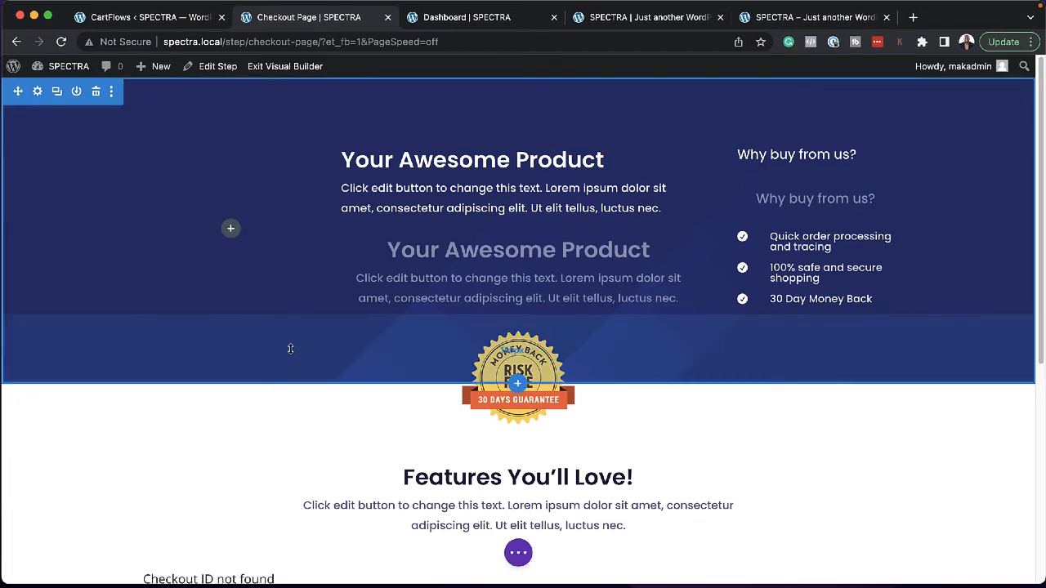
key("super+s")
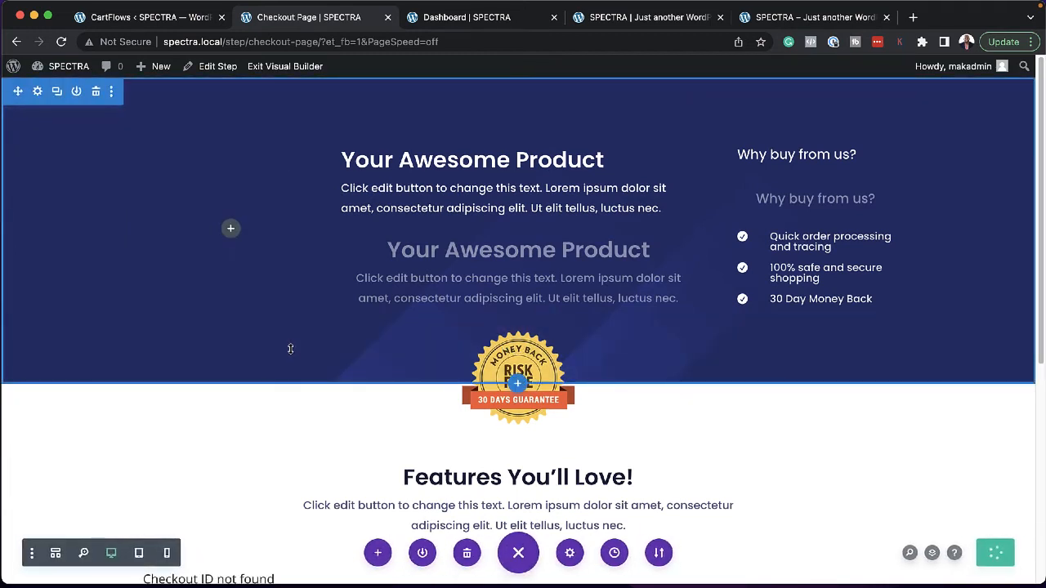
- Go back to the CartFlows admin and view the stats overview on its home screen
left_click(167, 24)
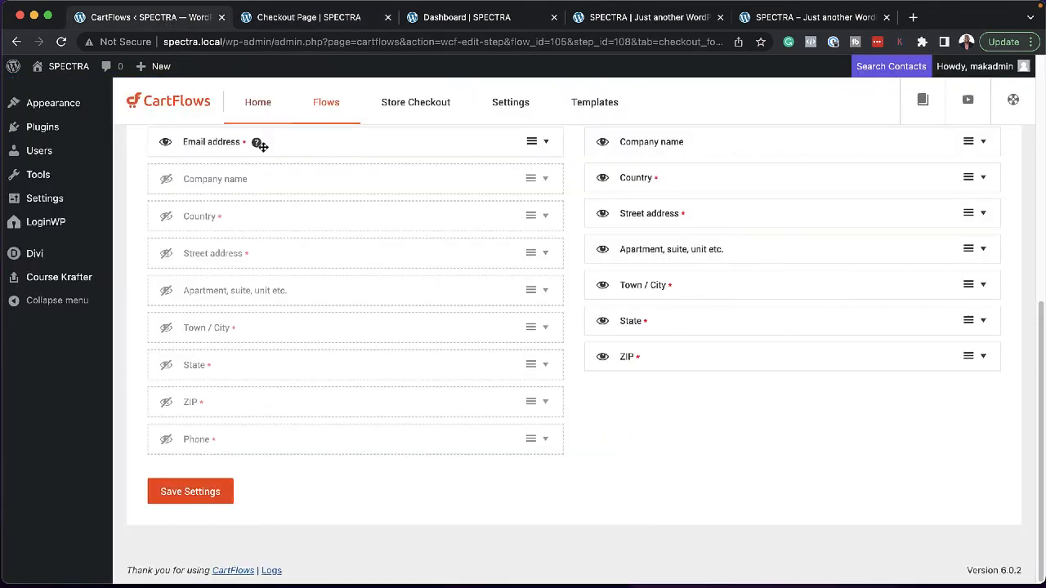
scroll(286, 327, "up", 10)
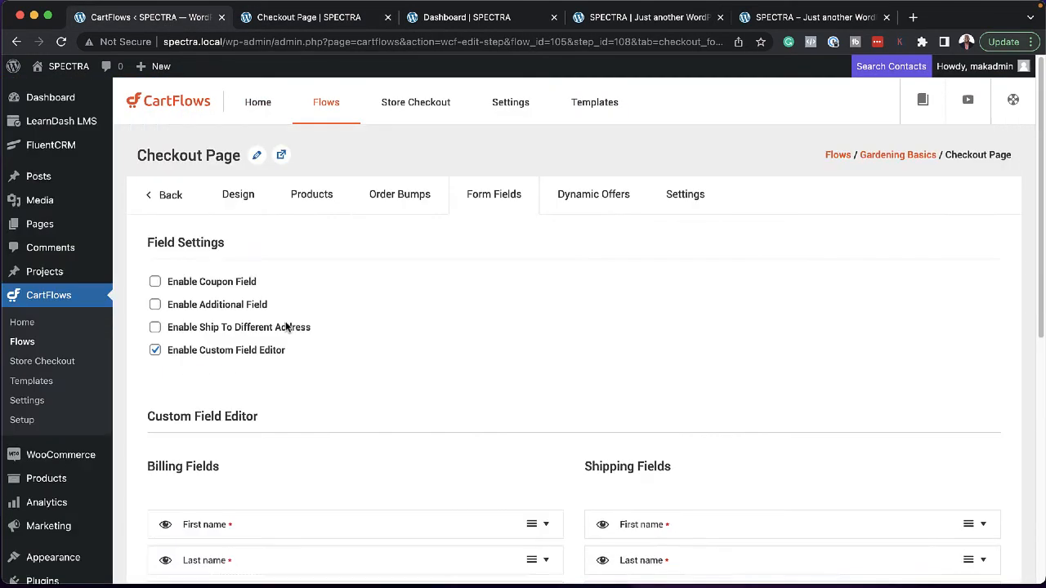
left_click(260, 107)
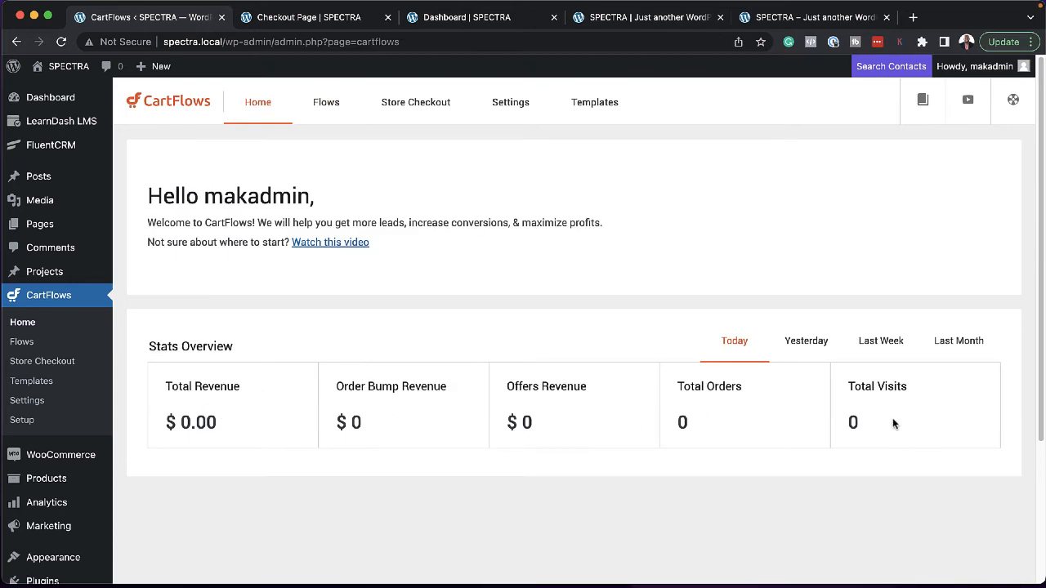
- Open the Gardening Basics flow's Thank You Page step, load its design in the Divi Visual Builder, and save the step's settings
left_click(329, 108)
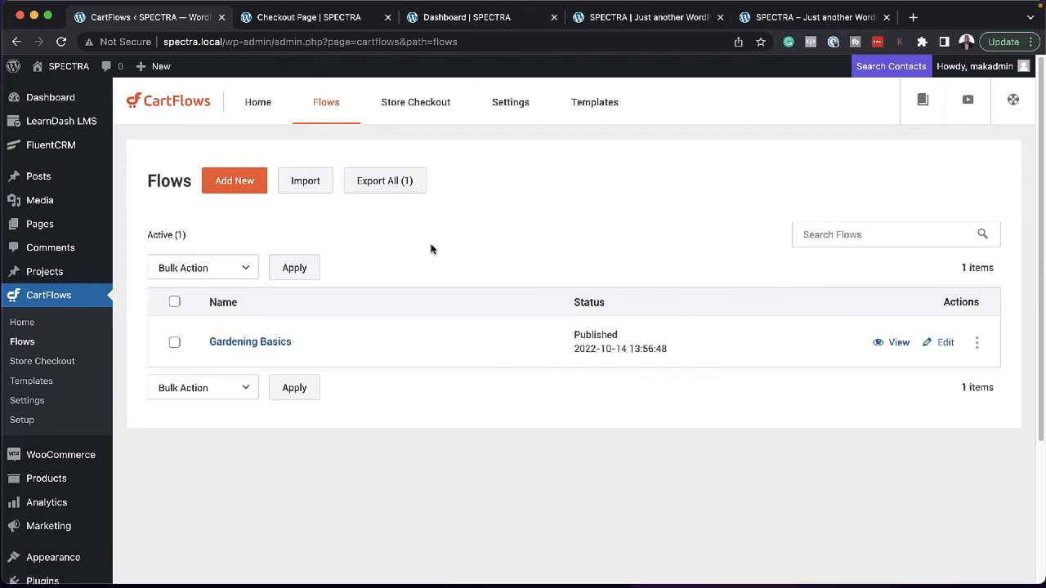
left_click(280, 344)
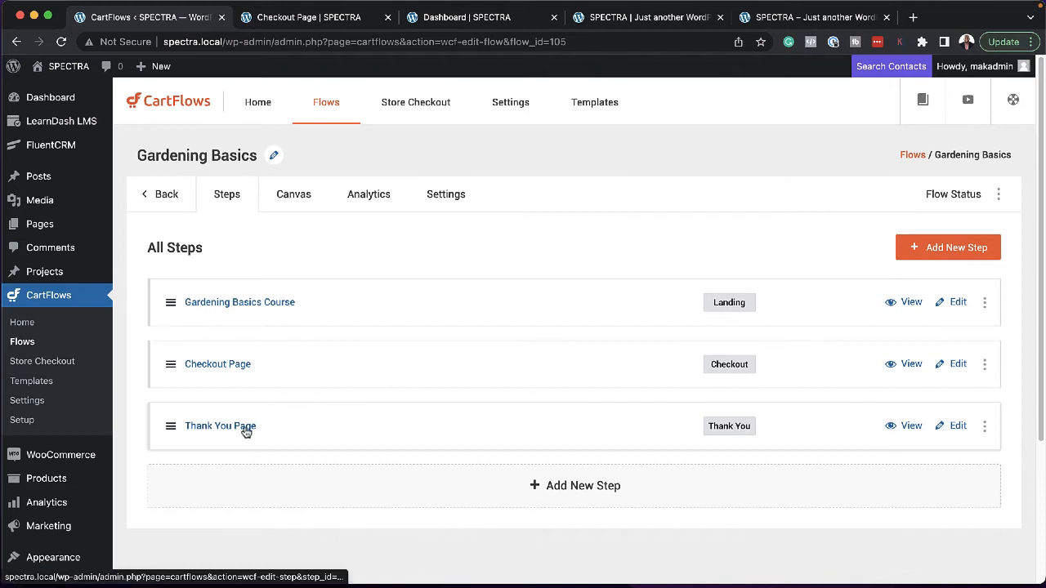
left_click(965, 432)
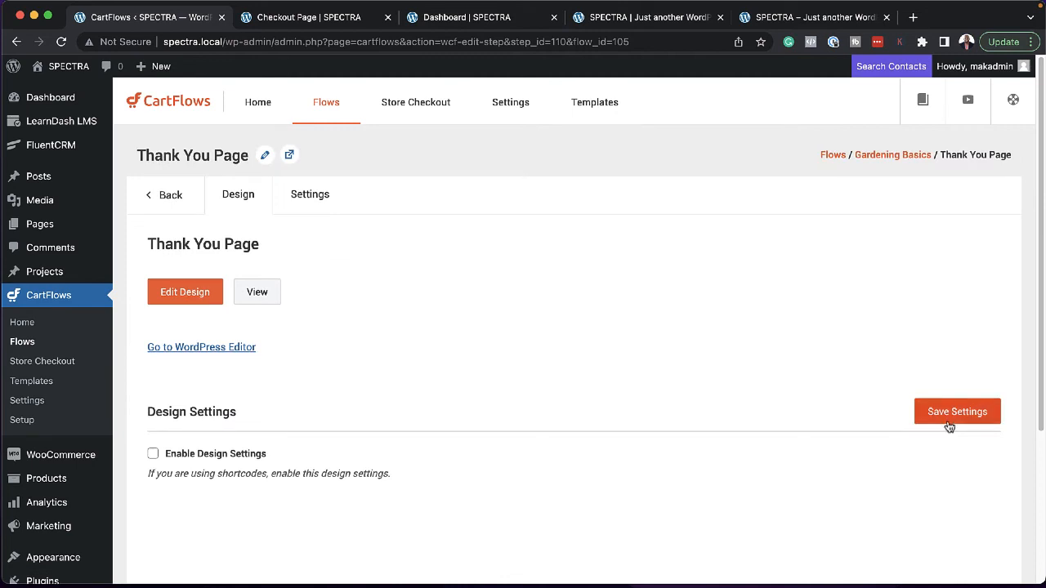
left_click(187, 291)
scroll(224, 336, "down", 3)
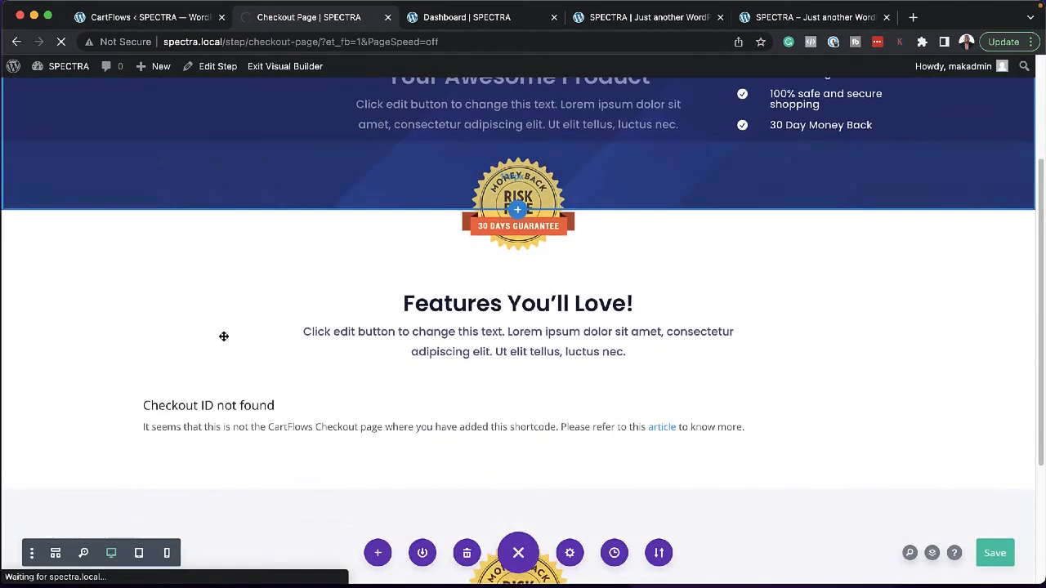
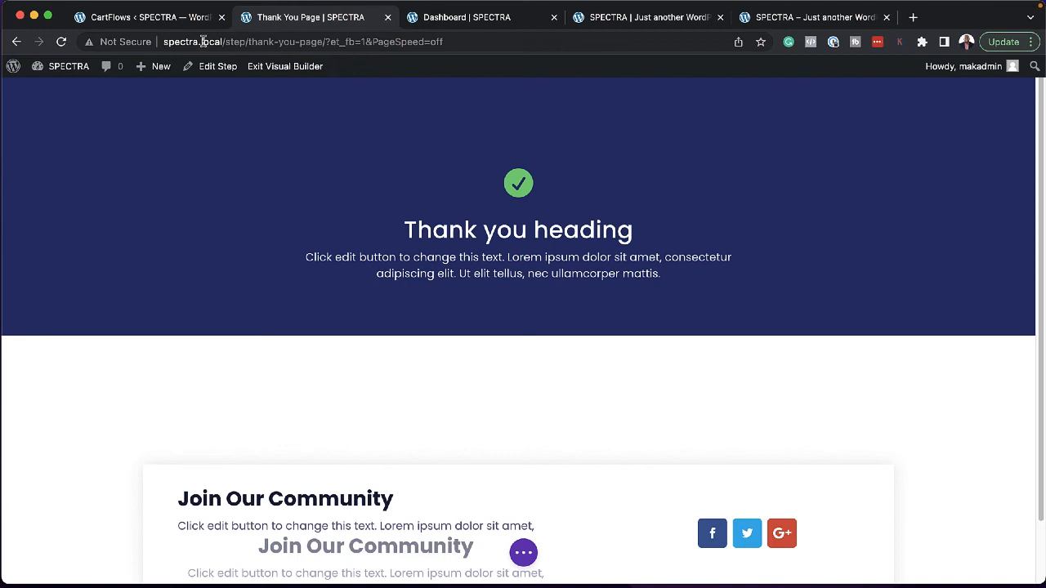
left_click(160, 18)
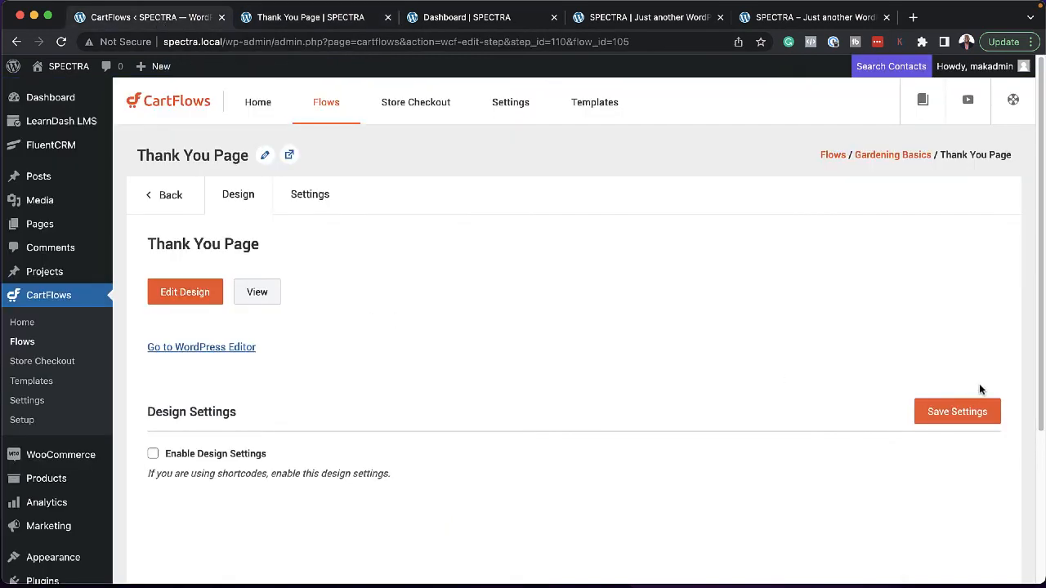
left_click(979, 412)
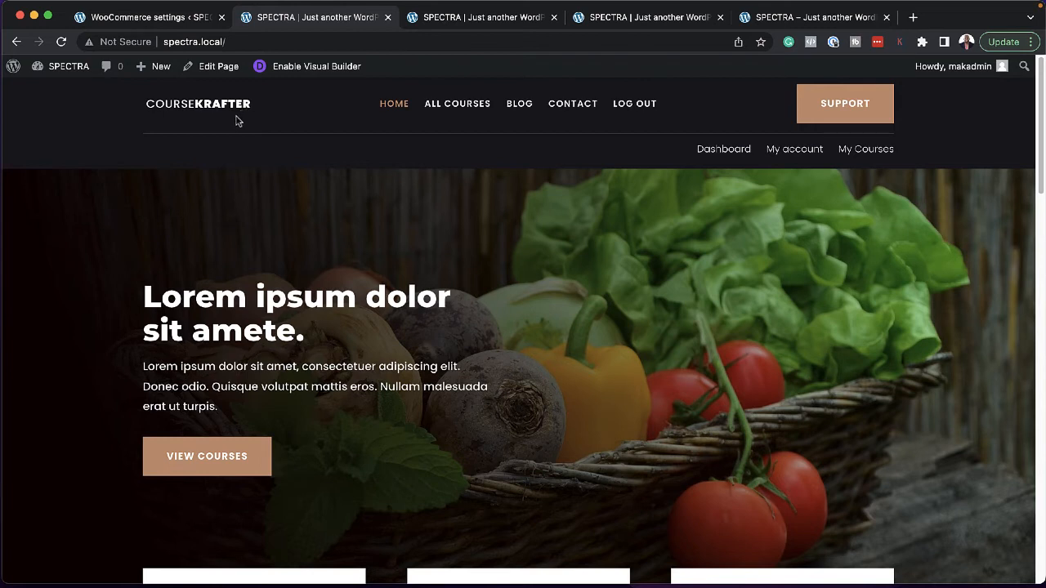
- Look through the site's homepage down to the course listing, and open the All Courses page
scroll(343, 266, "down", 10)
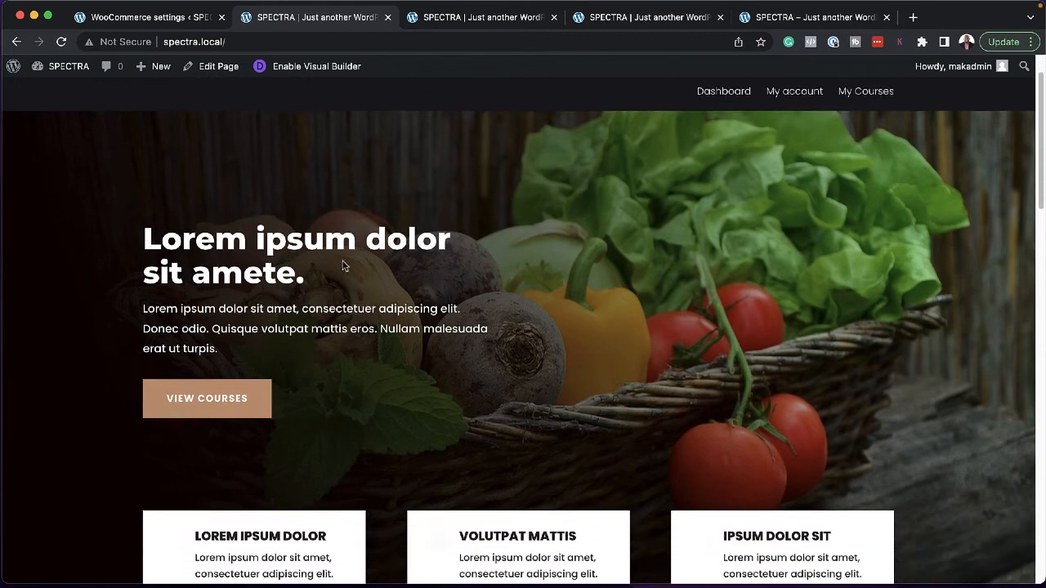
scroll(343, 264, "down", 5)
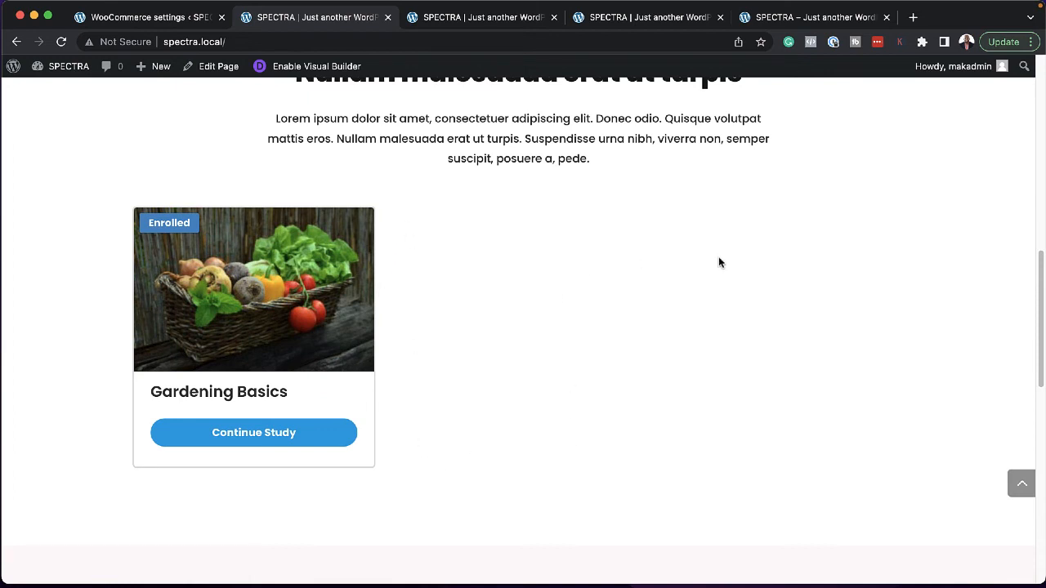
scroll(391, 417, "up", 7)
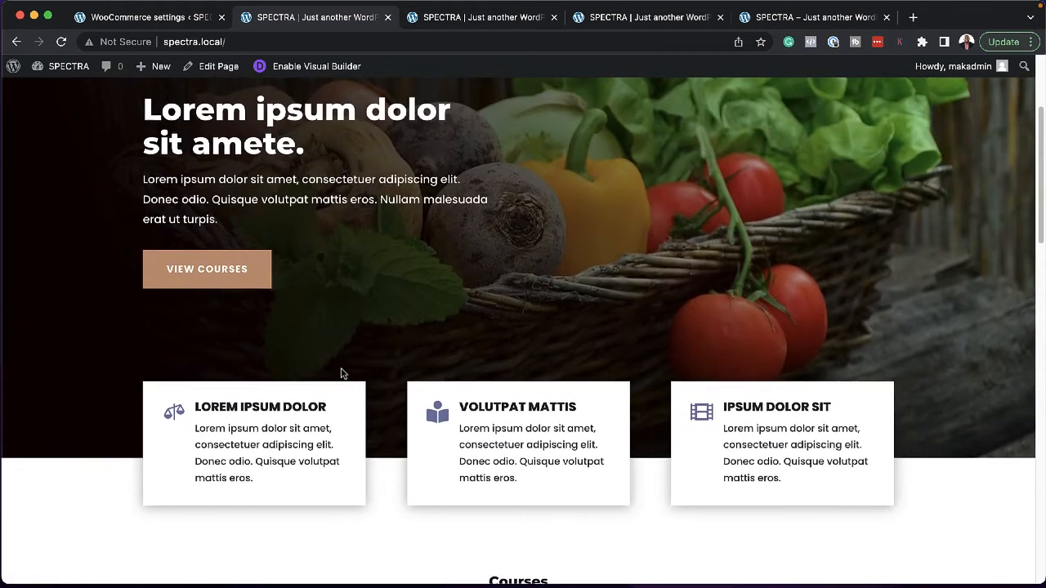
left_click(233, 279)
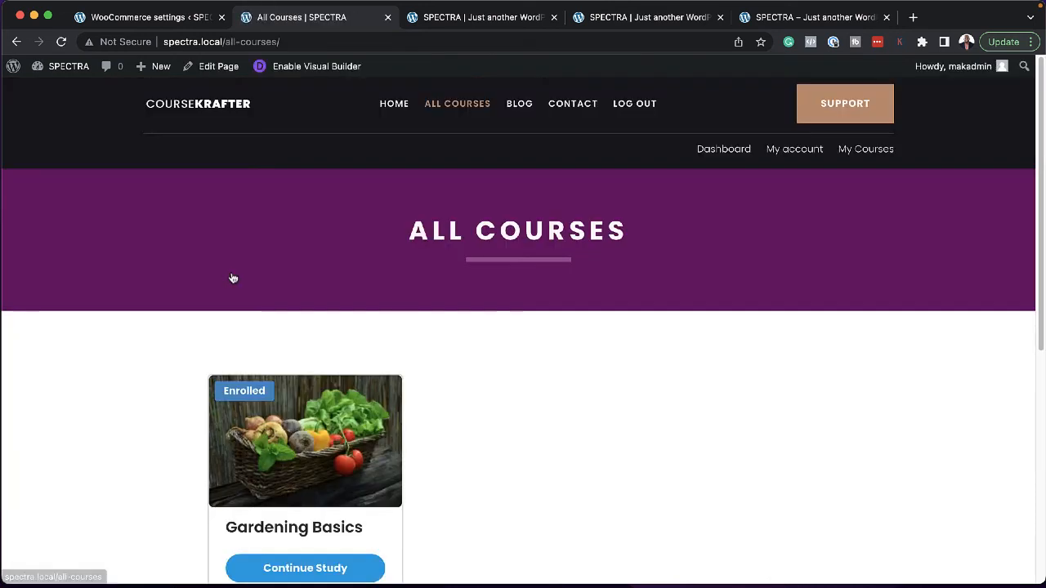
- Look over the course listing on the All Courses page and the posts on the Blog page
scroll(590, 469, "down", 3)
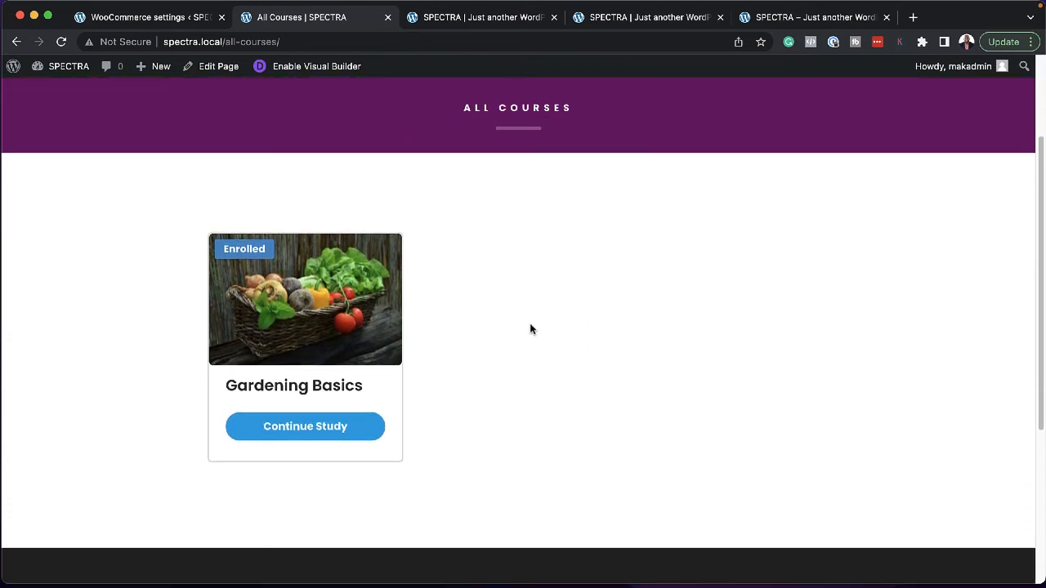
scroll(542, 368, "up", 4)
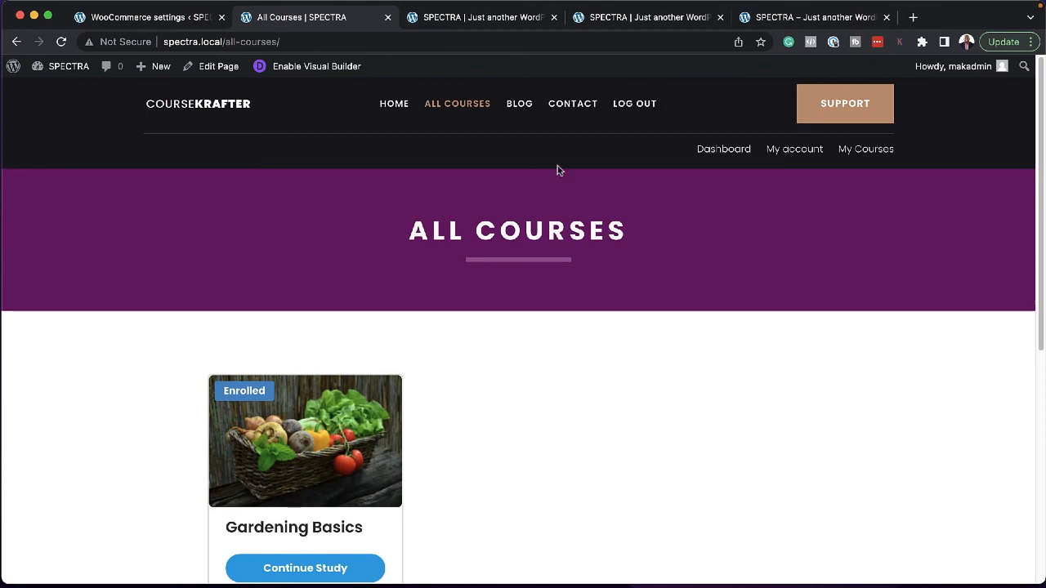
left_click(527, 109)
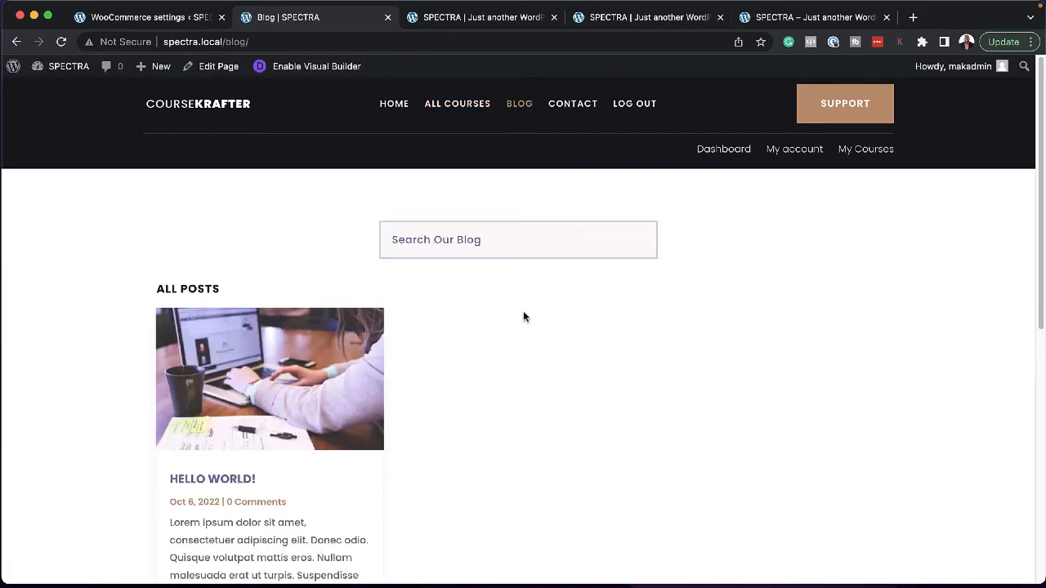
scroll(777, 360, "down", 3)
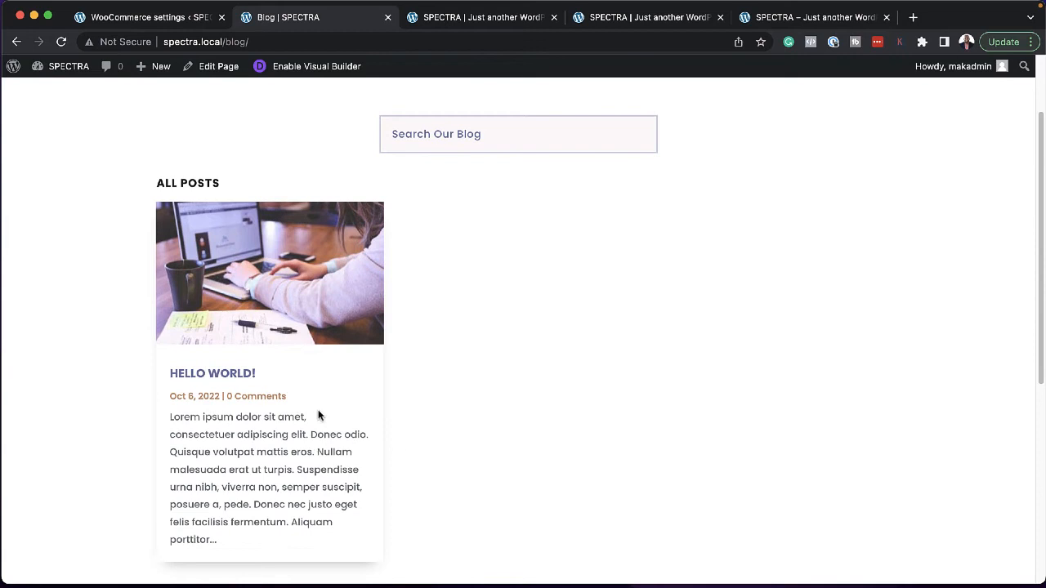
scroll(642, 455, "up", 3)
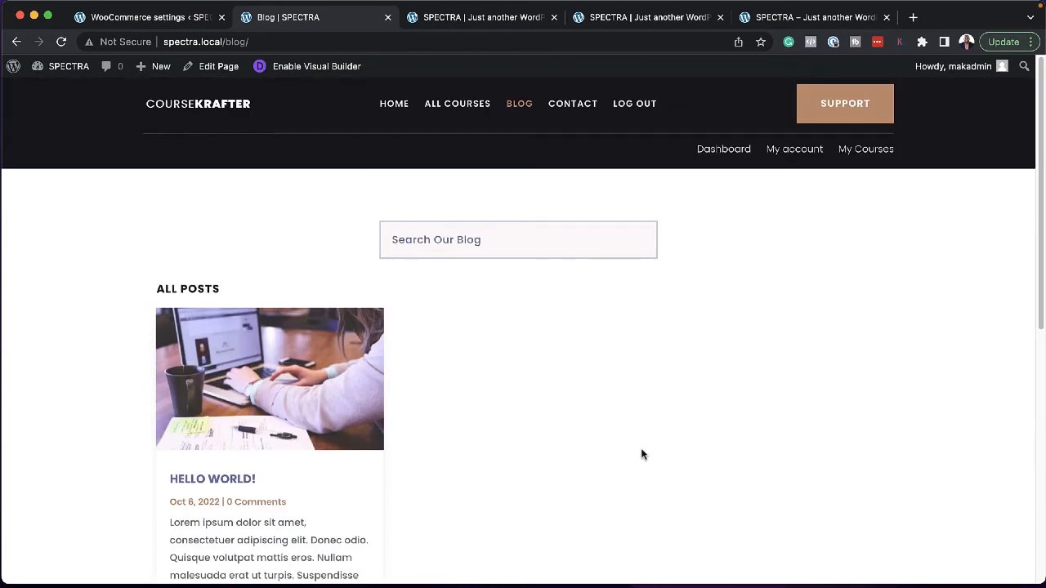
- Open the Contact page and review its message form and contact details
left_click(577, 107)
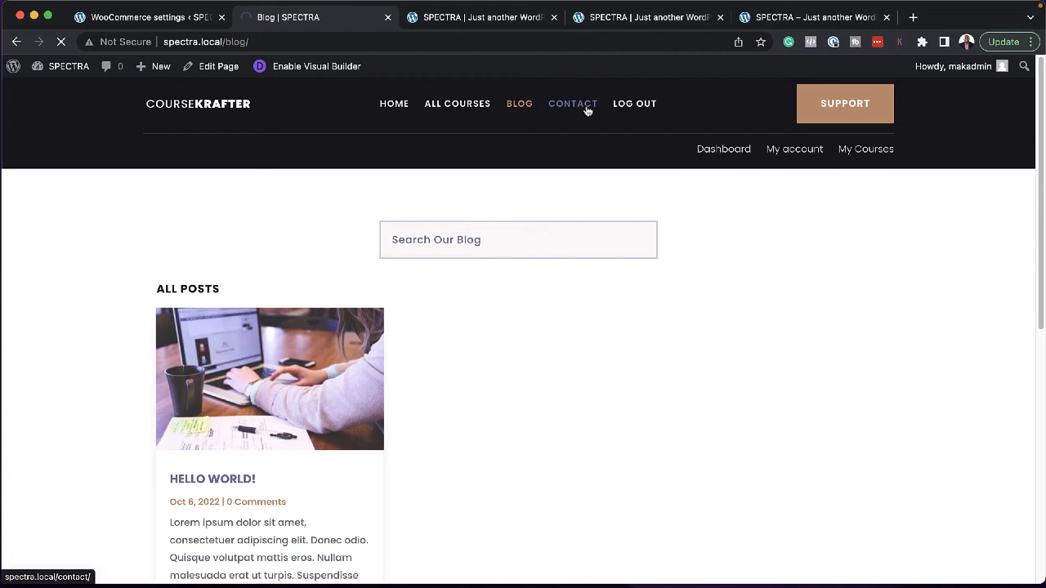
scroll(670, 421, "down", 5)
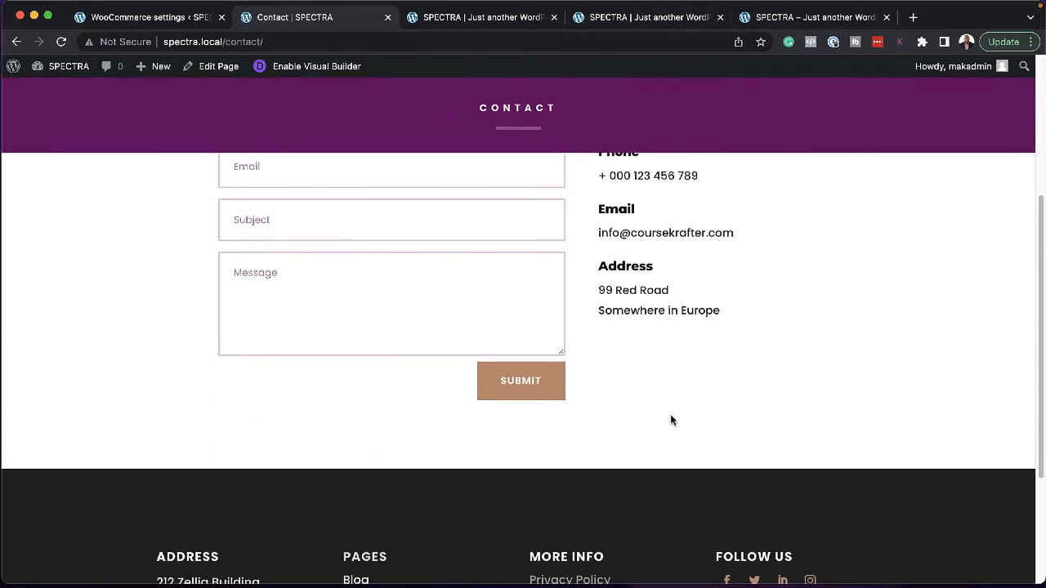
scroll(672, 417, "up", 3)
scroll(672, 415, "up", 3)
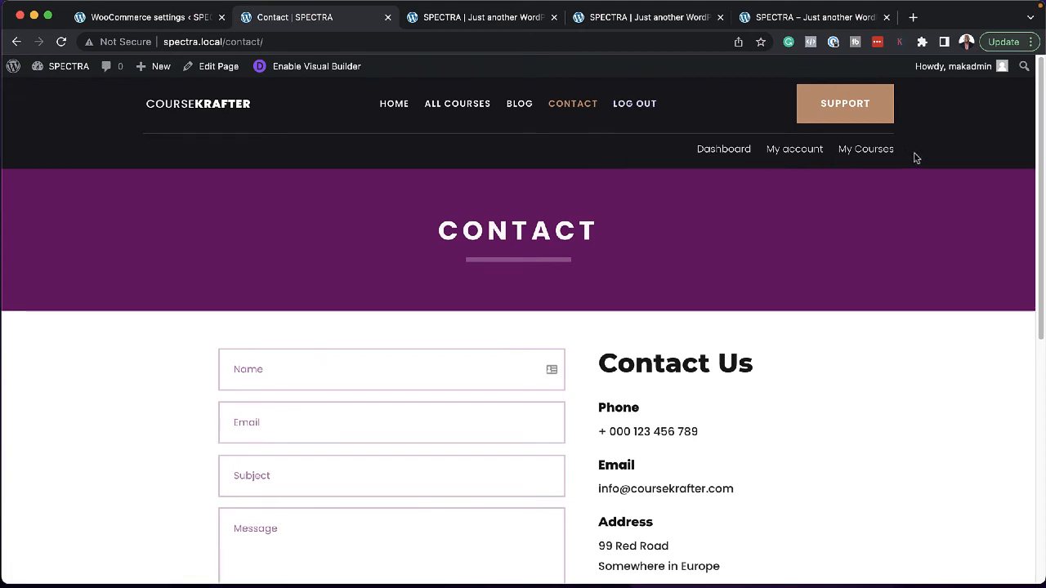
- Review the tiles on the member Dashboard page and open the My account page
left_click(730, 153)
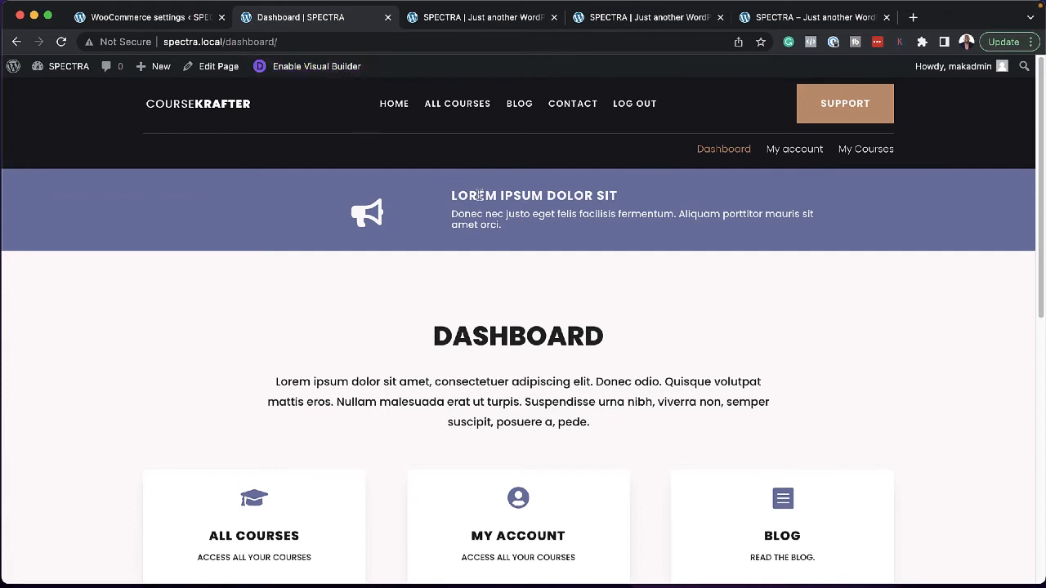
scroll(250, 345, "down", 5)
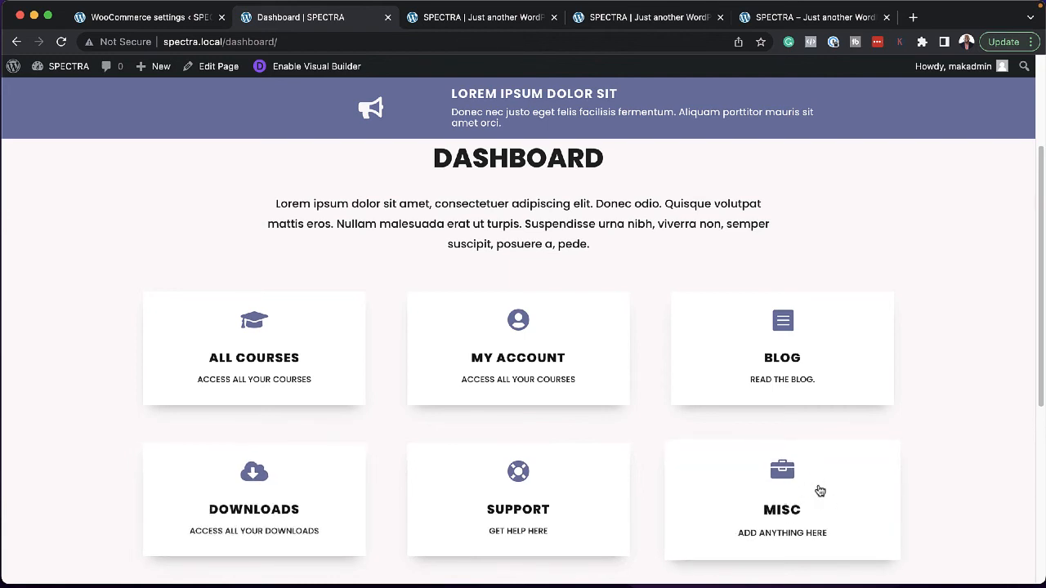
scroll(821, 486, "up", 3)
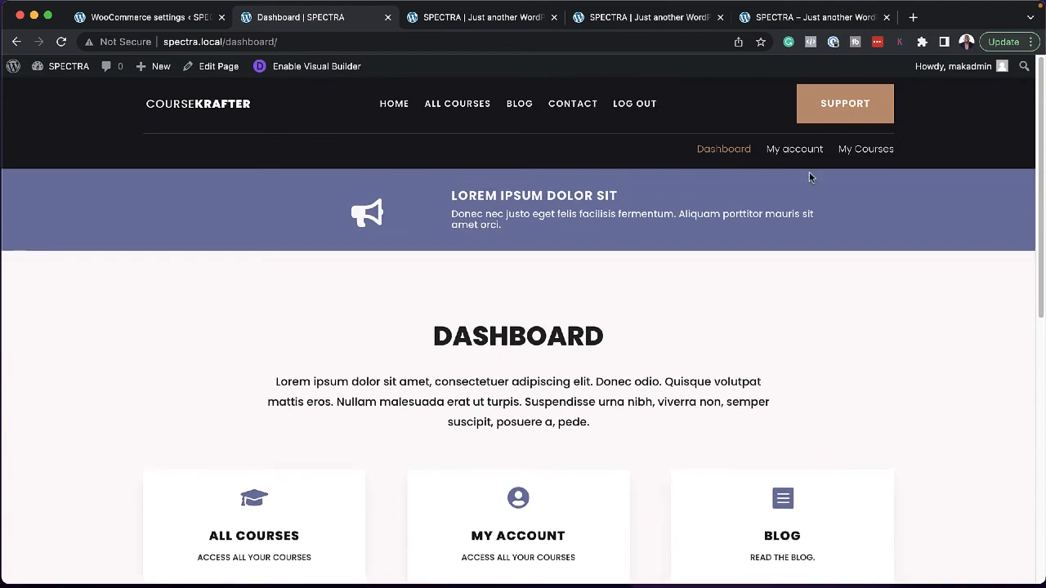
left_click(806, 153)
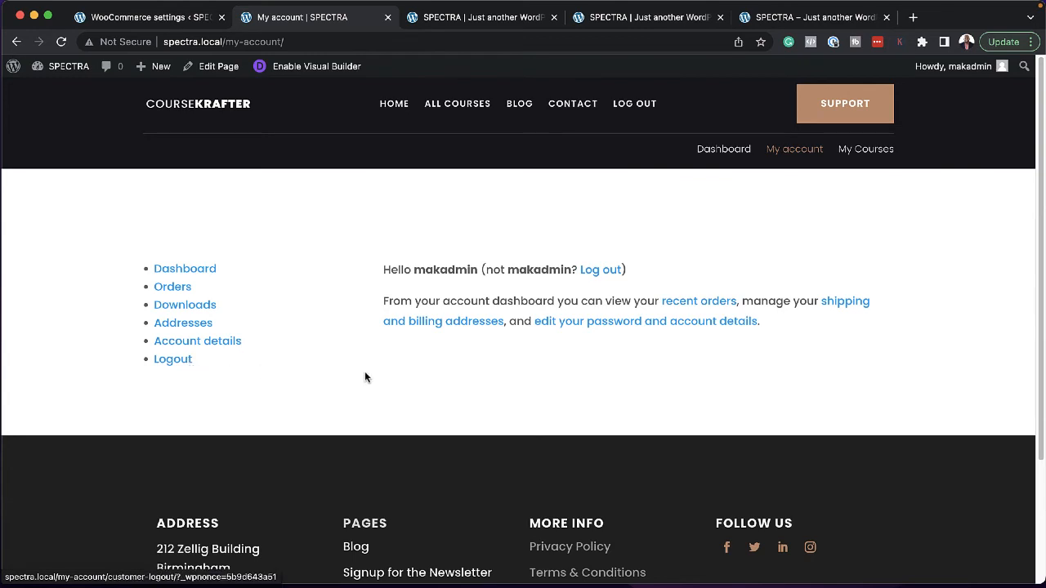
- Open the My Courses page and check the progress details of the Gardening Basics course
left_click(882, 153)
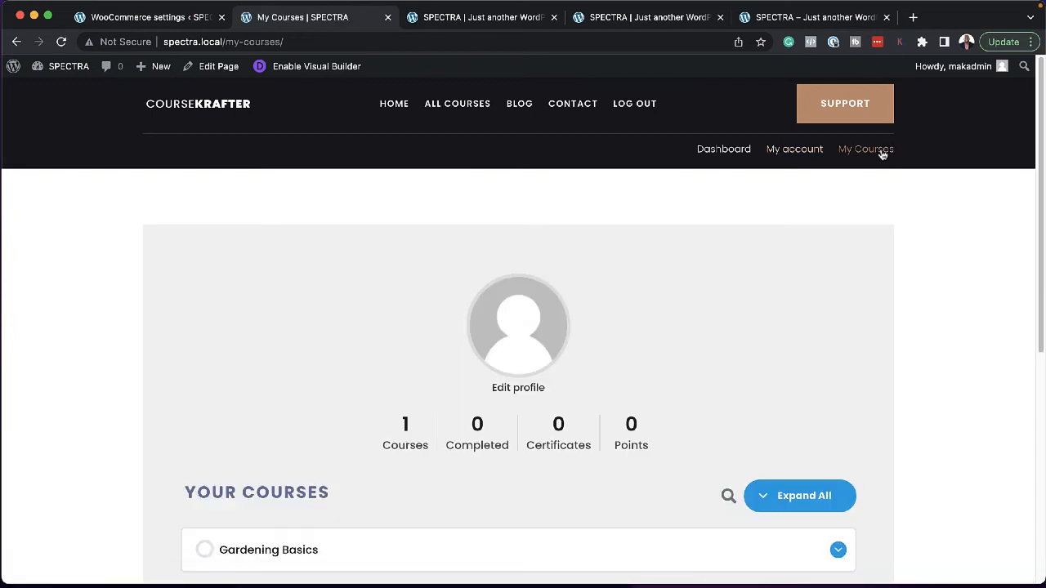
scroll(618, 272, "down", 3)
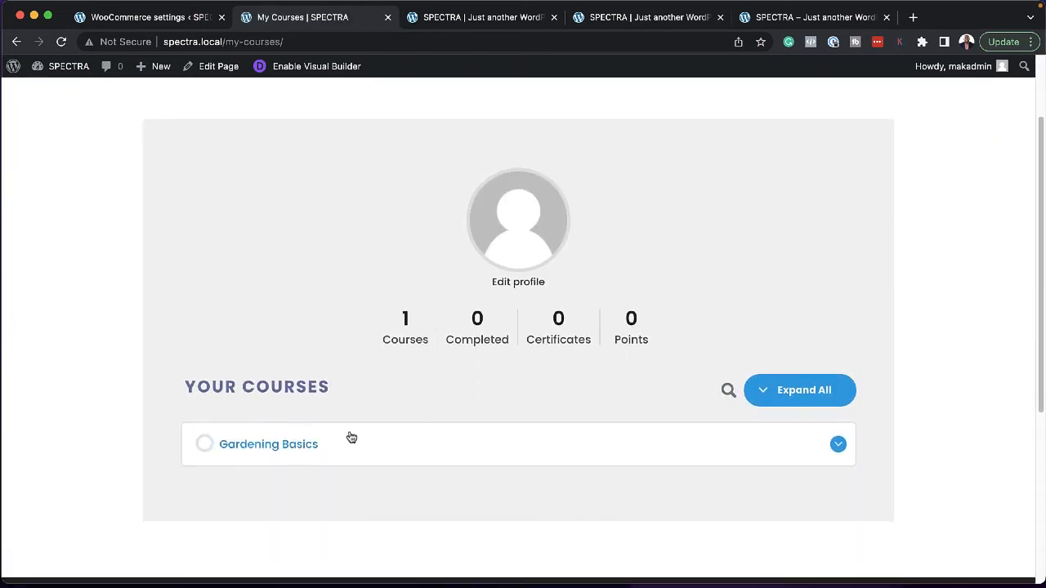
left_click(837, 444)
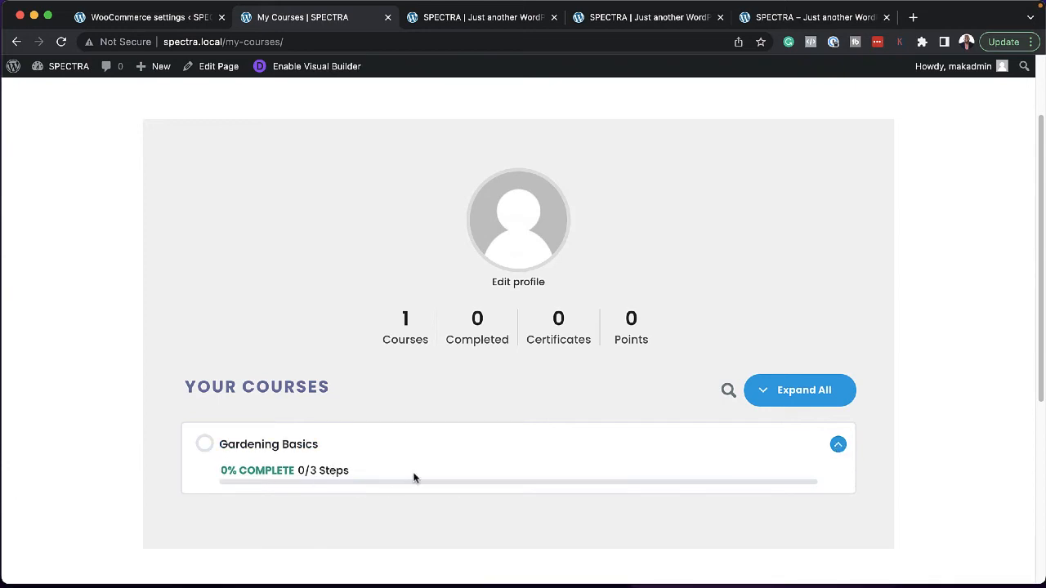
left_click(837, 444)
scroll(595, 330, "up", 3)
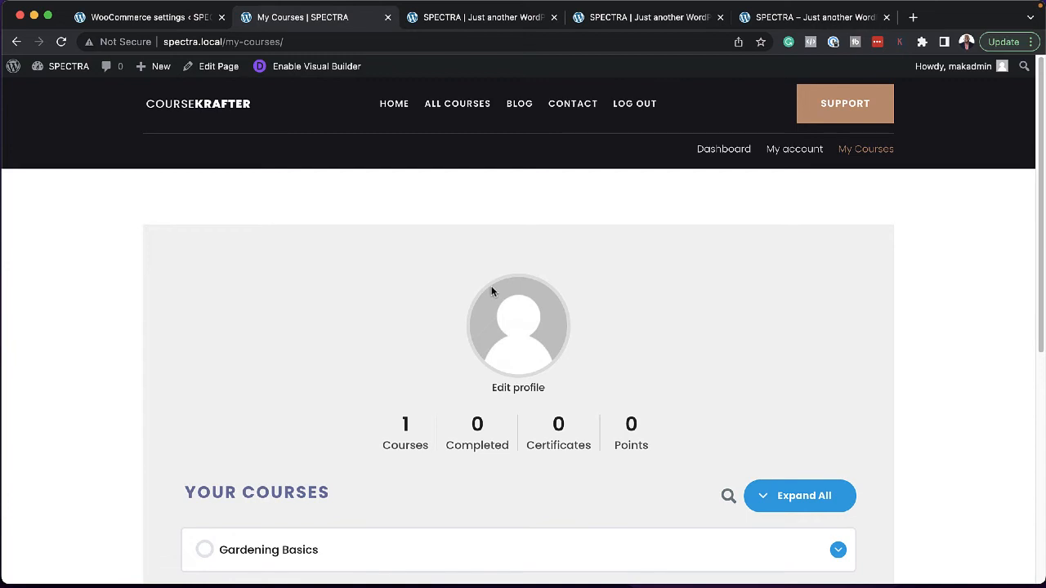
scroll(492, 292, "down", 5)
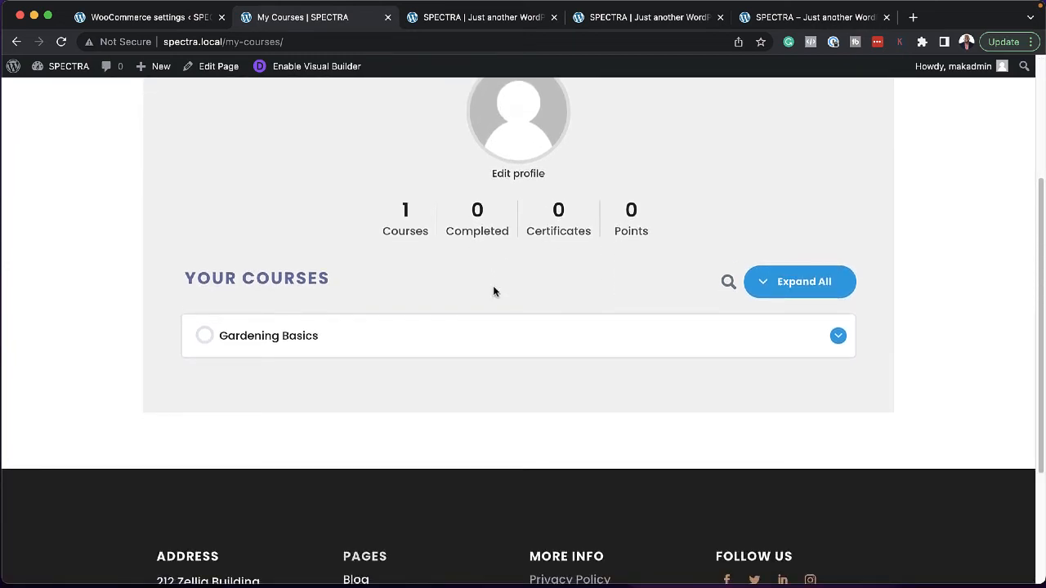
- Open the Gardening Basics course, look through its content, and open the Introduction lesson
left_click(277, 343)
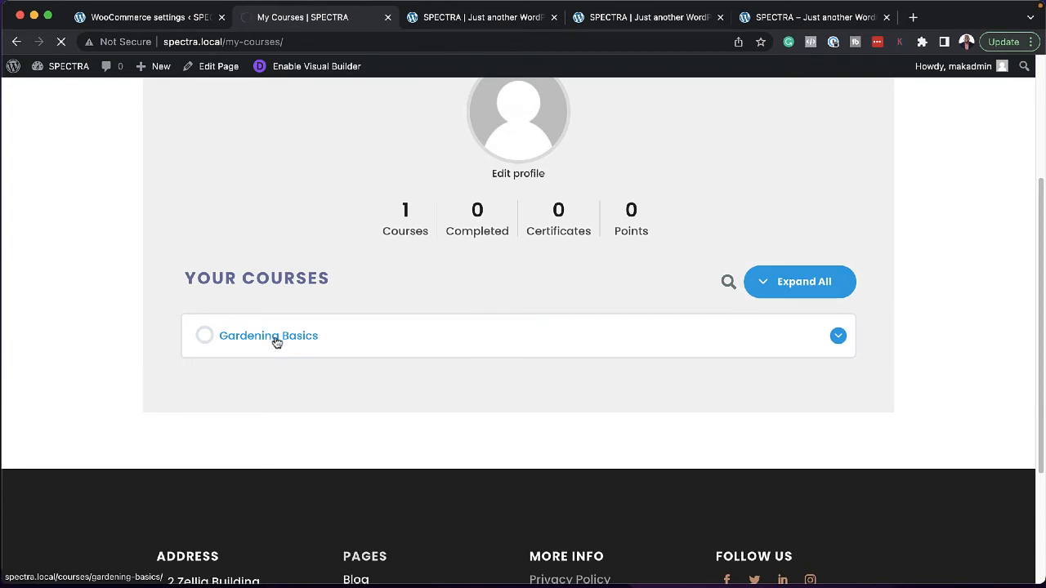
scroll(460, 398, "down", 10)
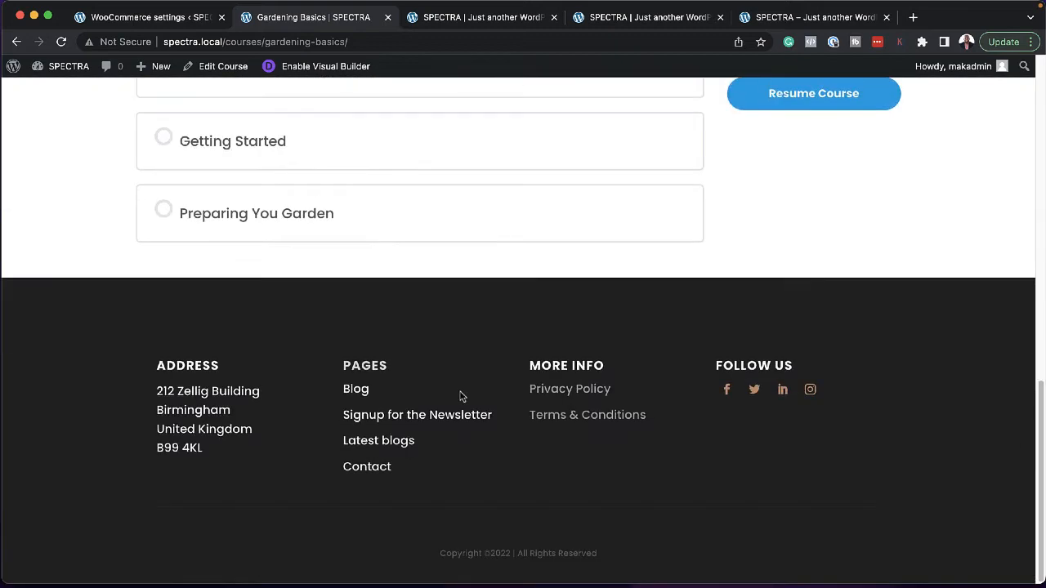
scroll(460, 397, "up", 5)
scroll(460, 397, "up", 3)
scroll(460, 392, "down", 3)
left_click(249, 498)
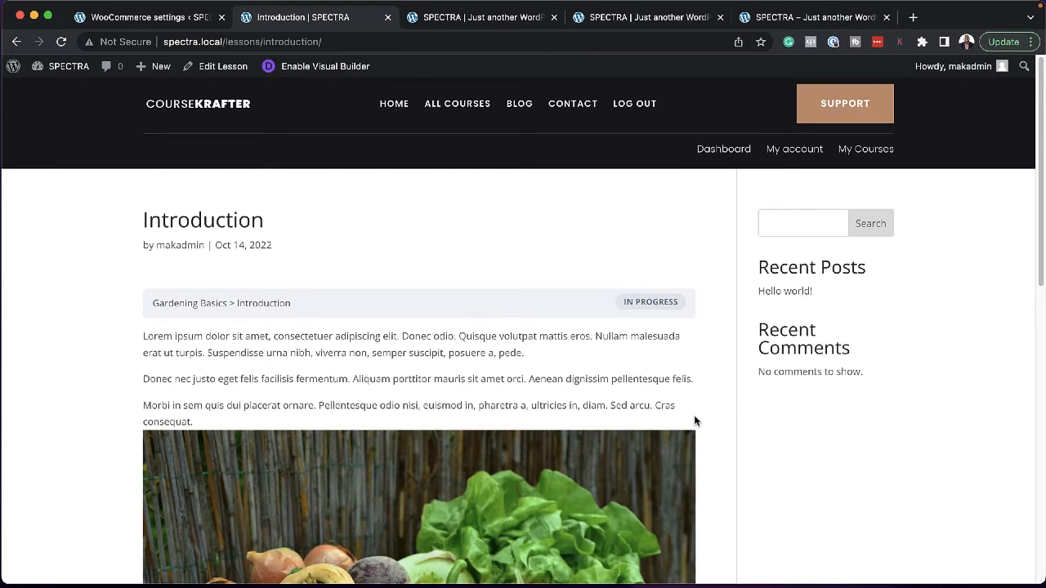
- In the LearnDash general settings, enable Focus Mode and set its content width to Wide (1180px)
left_click(165, 20)
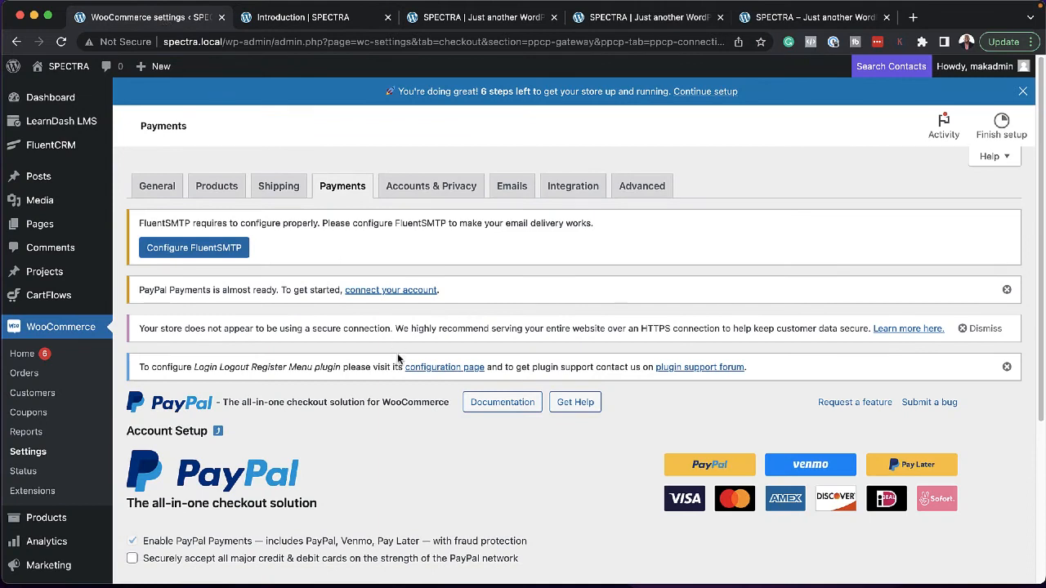
mouse_move(72, 124)
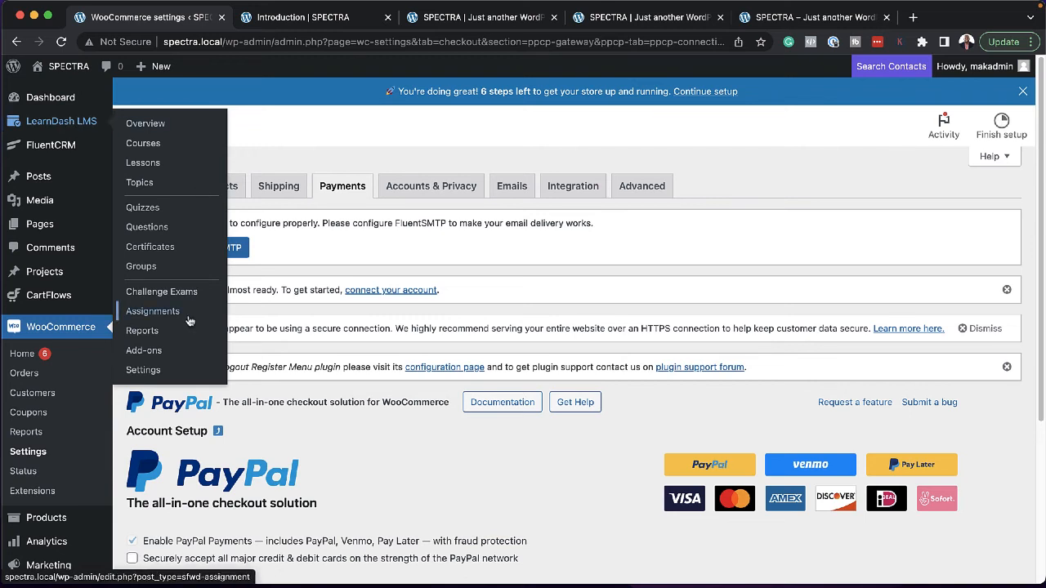
left_click(159, 374)
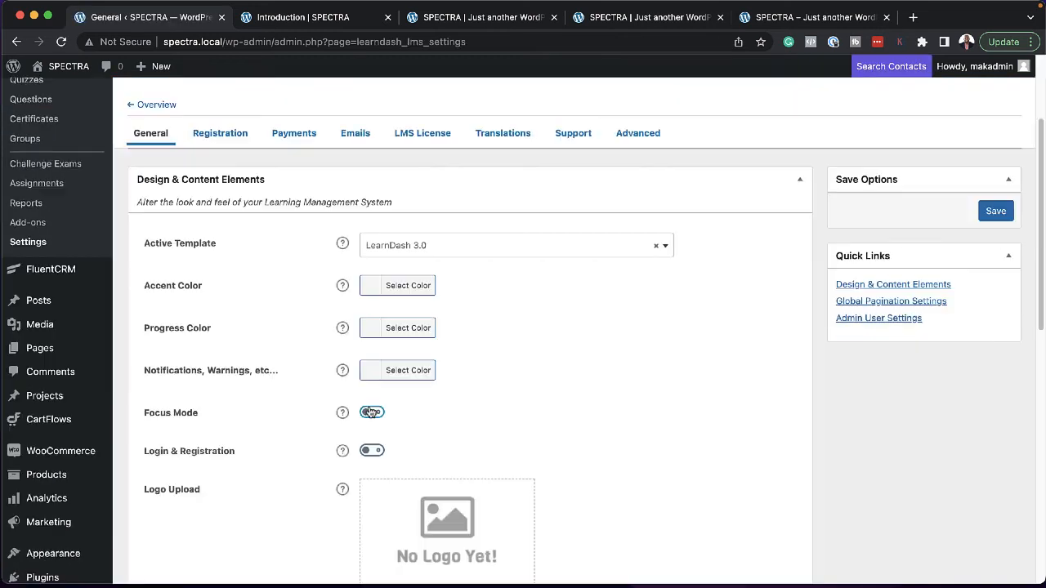
left_click(374, 413)
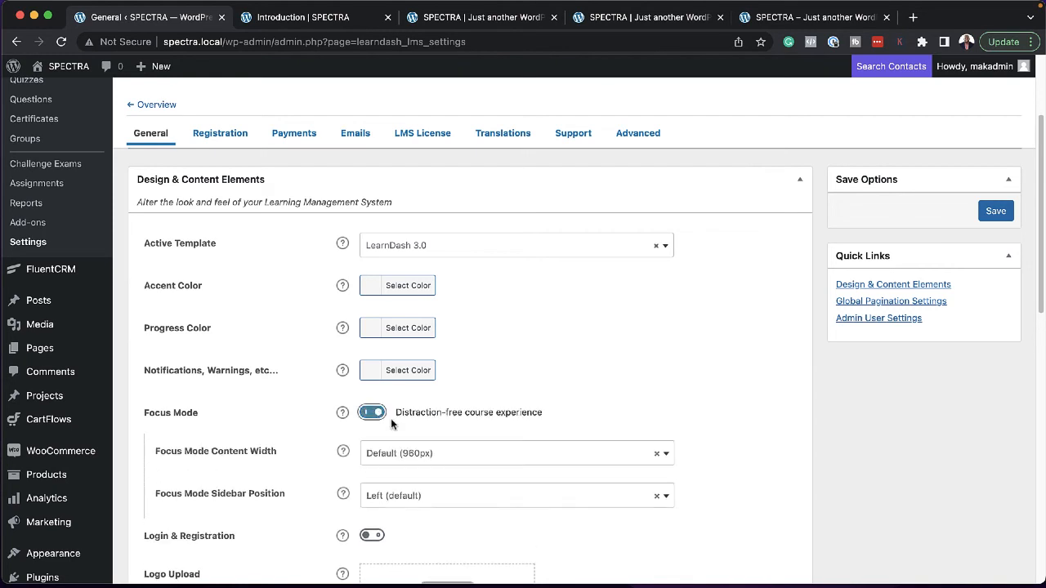
scroll(571, 446, "down", 2)
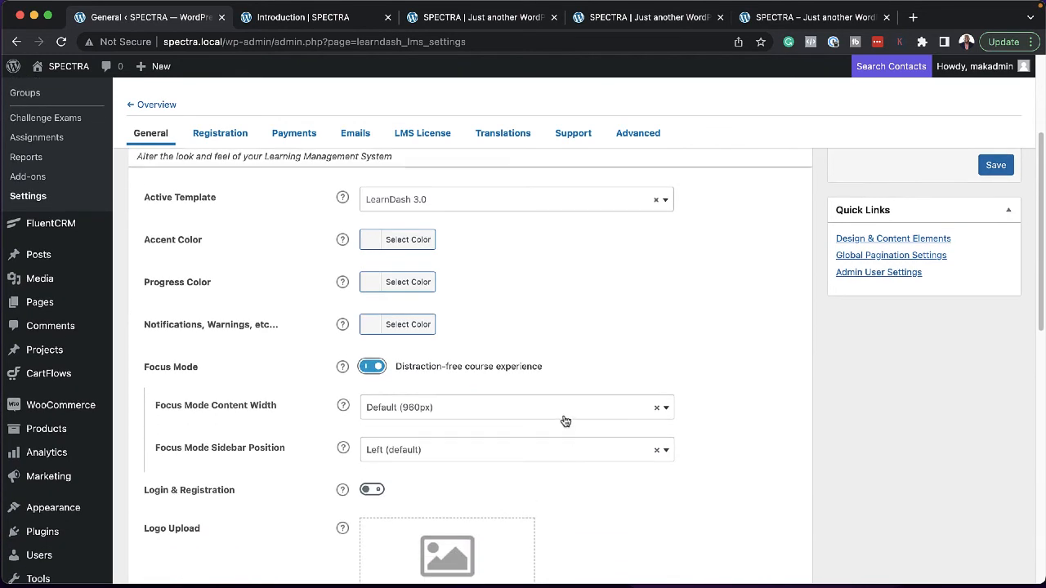
left_click(546, 413)
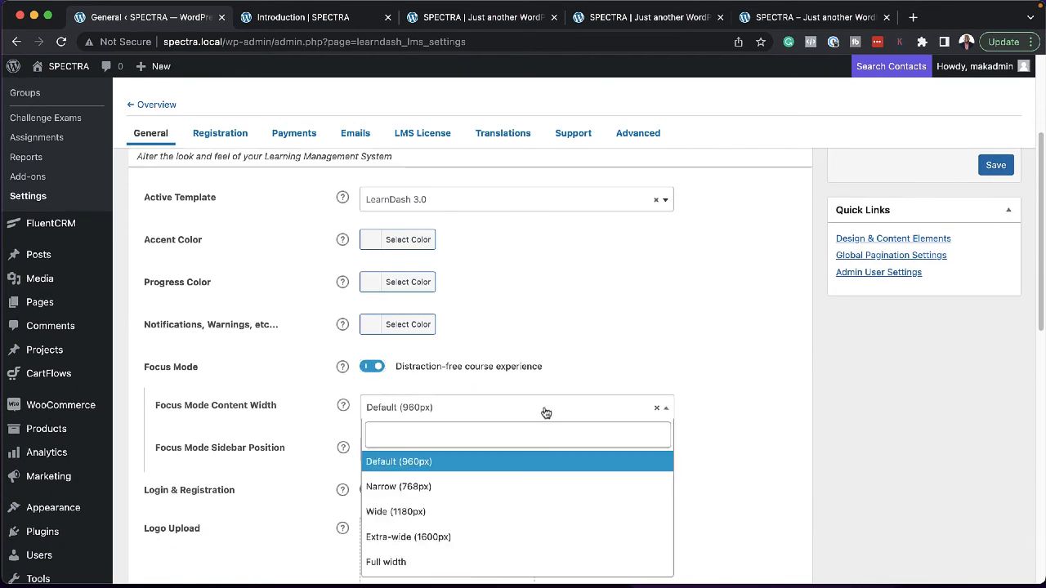
left_click(548, 511)
- Set the CK-BLACK.png image from the media library as the LearnDash logo and save the settings
scroll(630, 506, "down", 3)
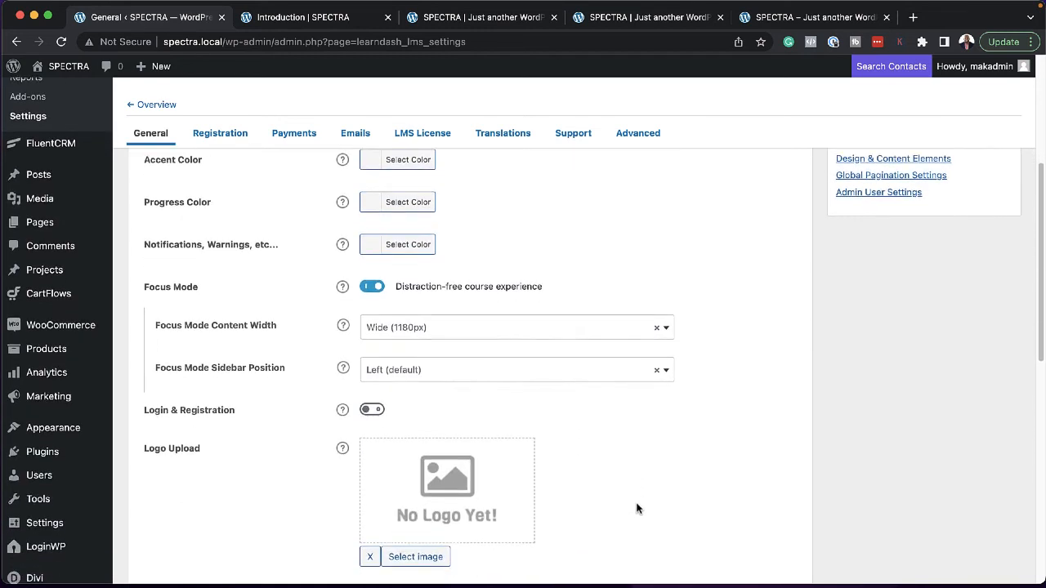
scroll(637, 507, "down", 2)
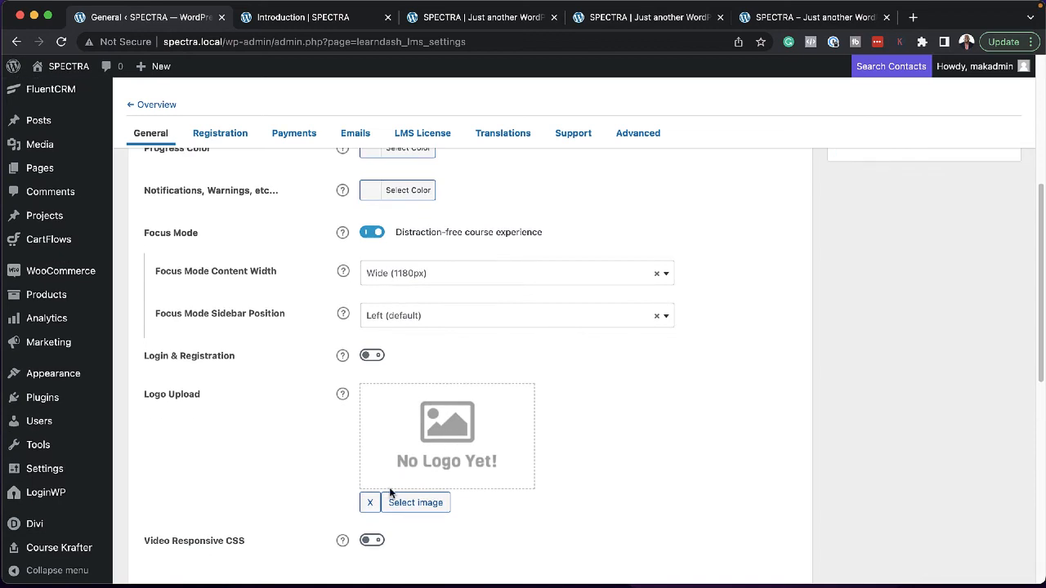
left_click(418, 504)
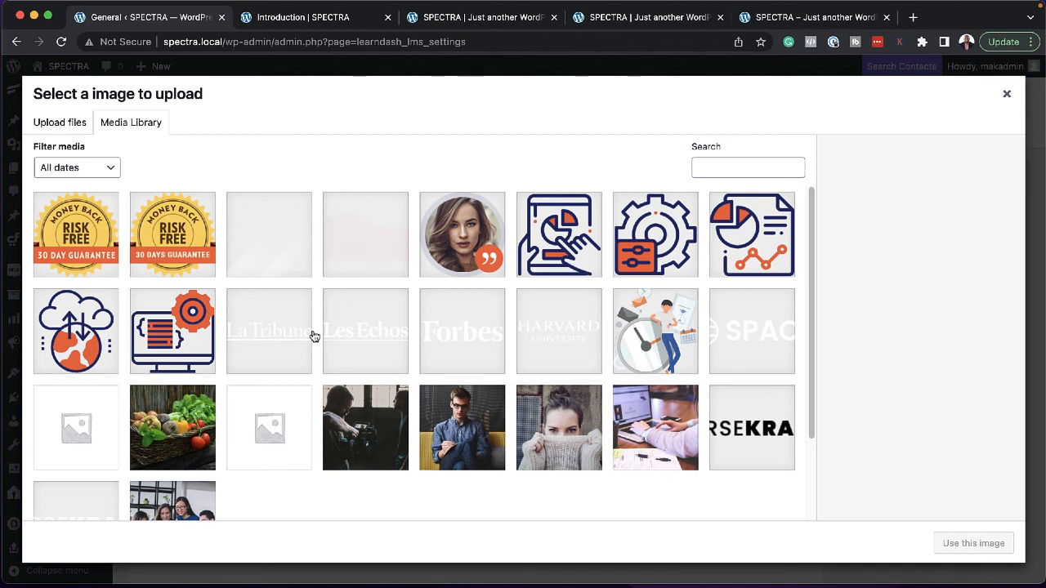
scroll(314, 337, "down", 3)
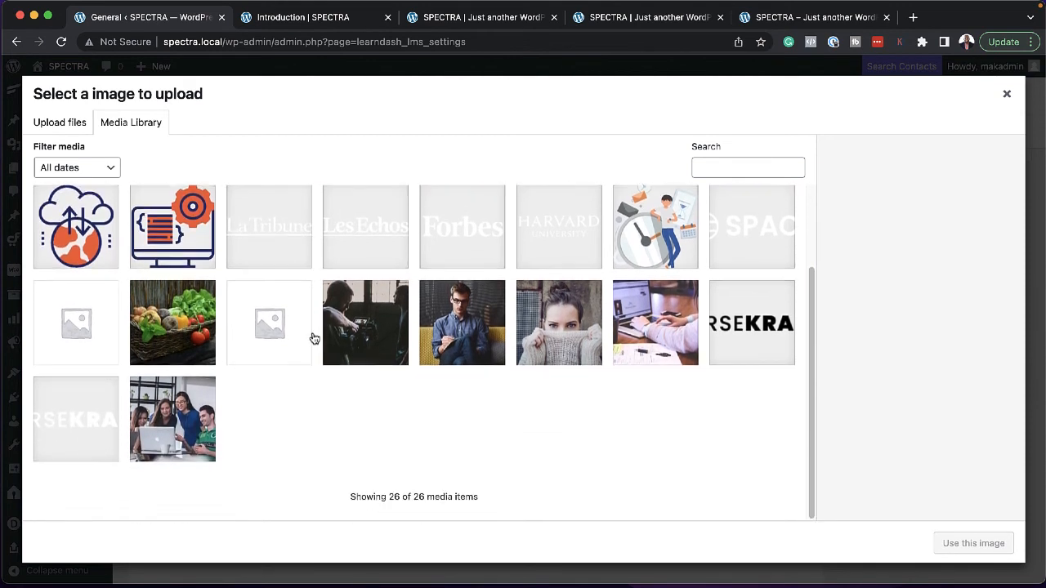
left_click(776, 326)
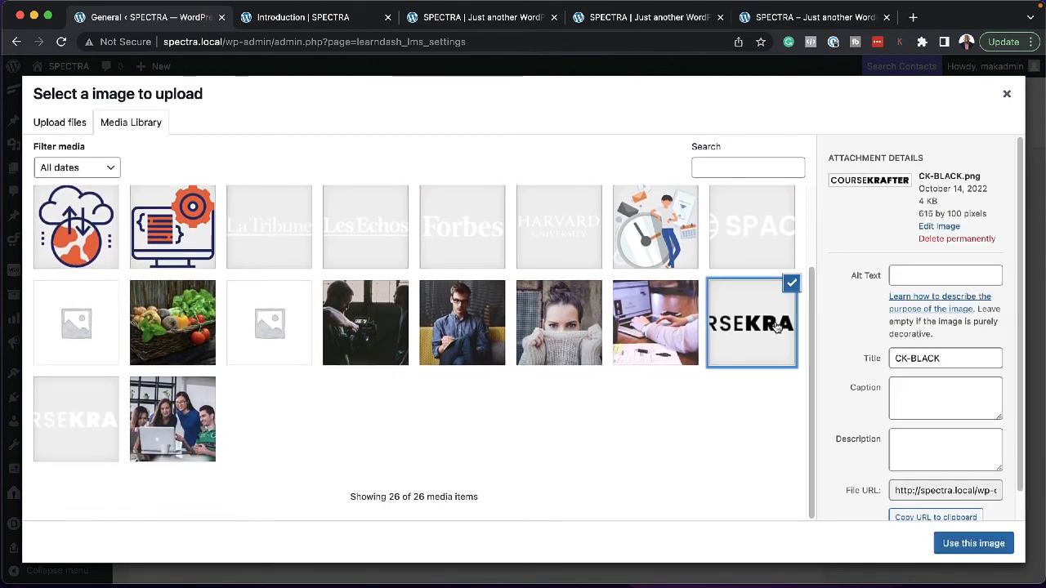
left_click(980, 544)
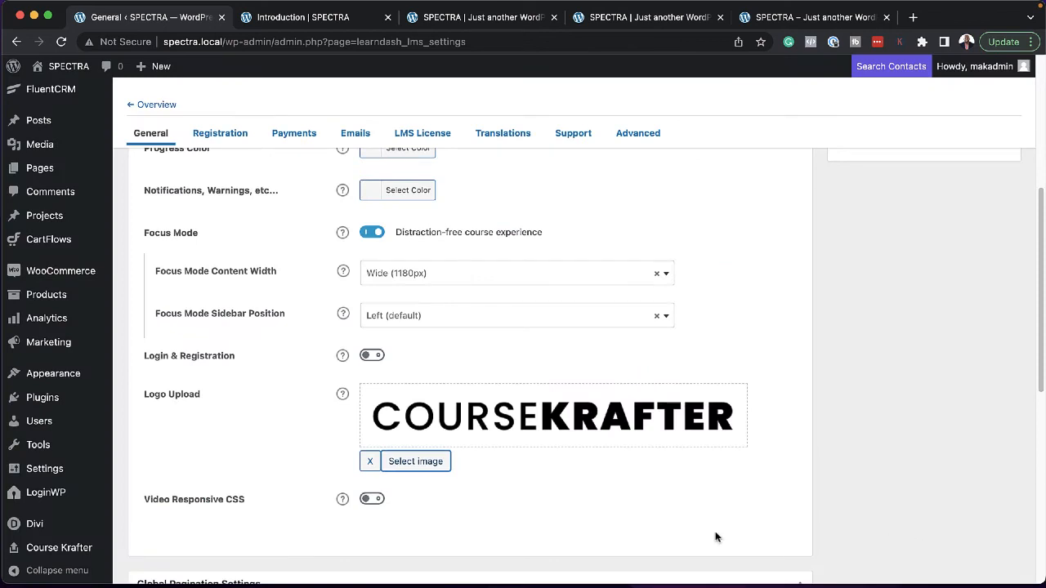
scroll(610, 464, "down", 10)
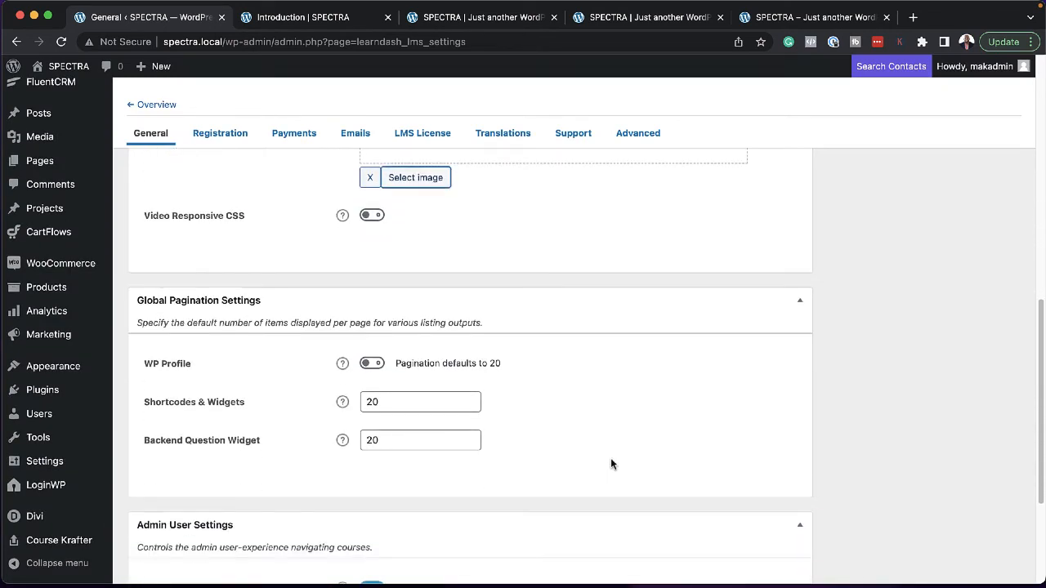
scroll(613, 465, "up", 15)
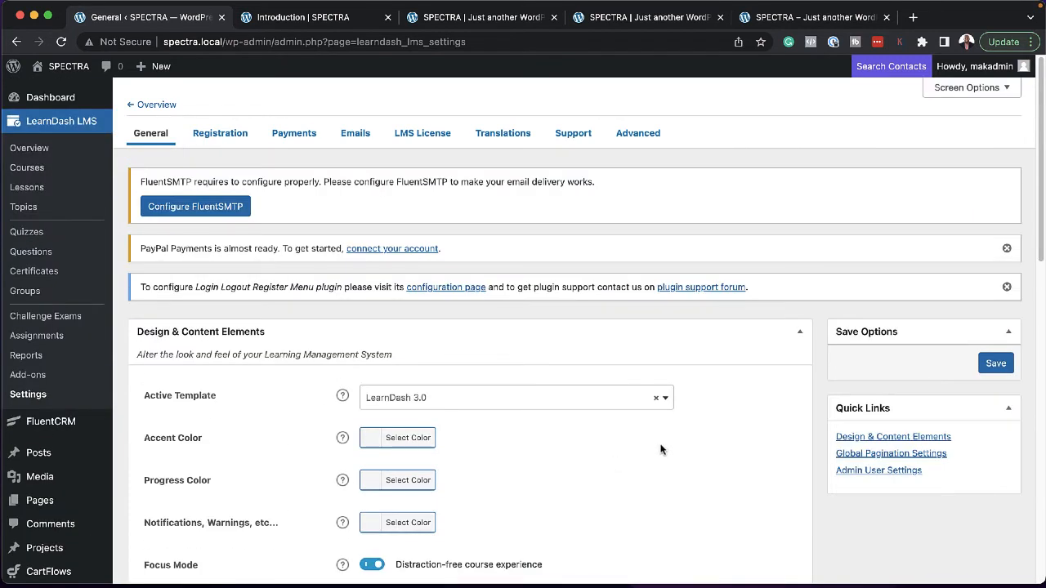
left_click(996, 364)
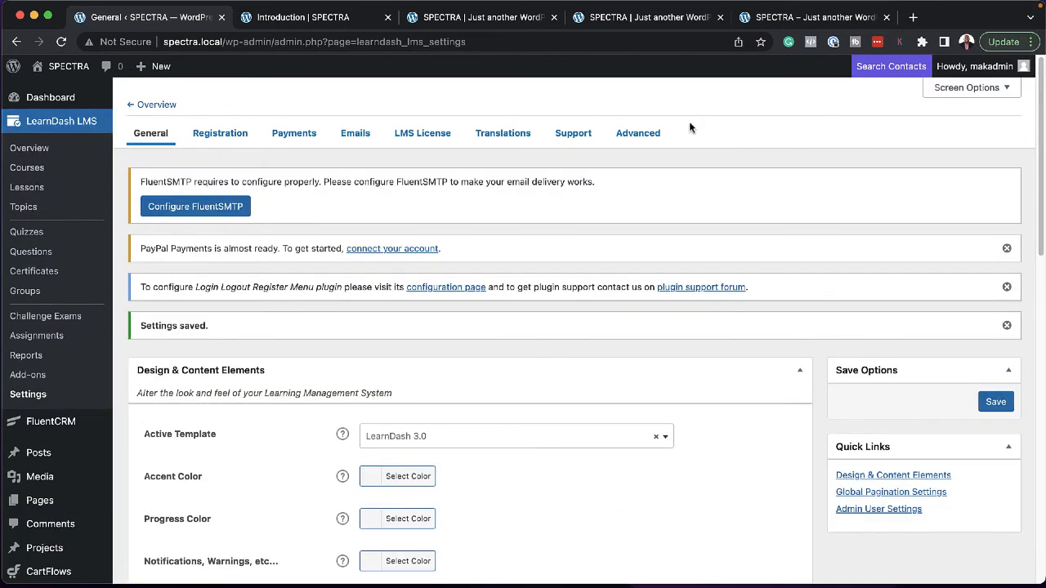
- View the Introduction lesson in Focus Mode, collapse and expand its course sidebar, and look through the lesson content
left_click(341, 18)
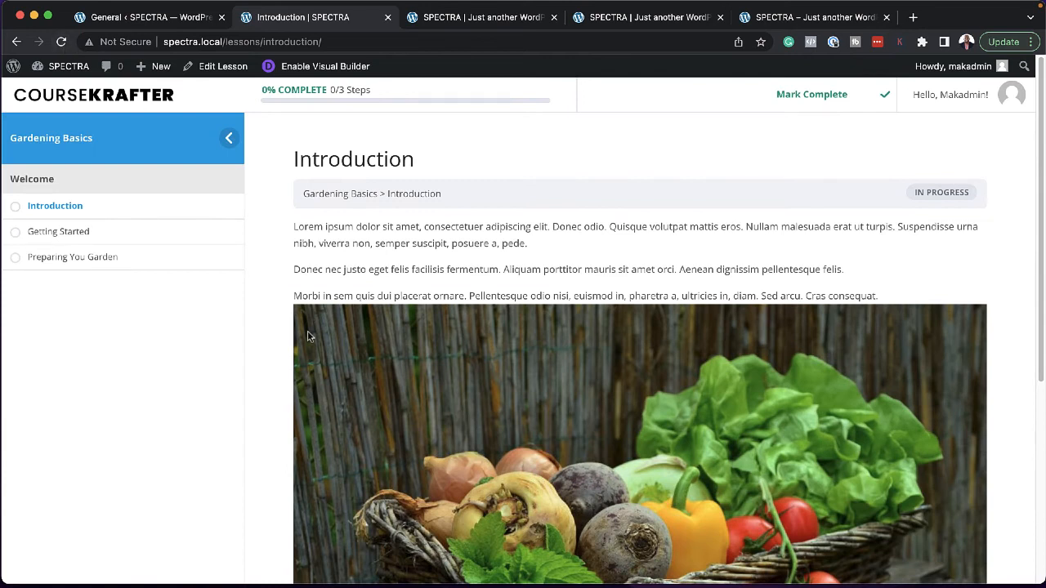
scroll(307, 336, "down", 5)
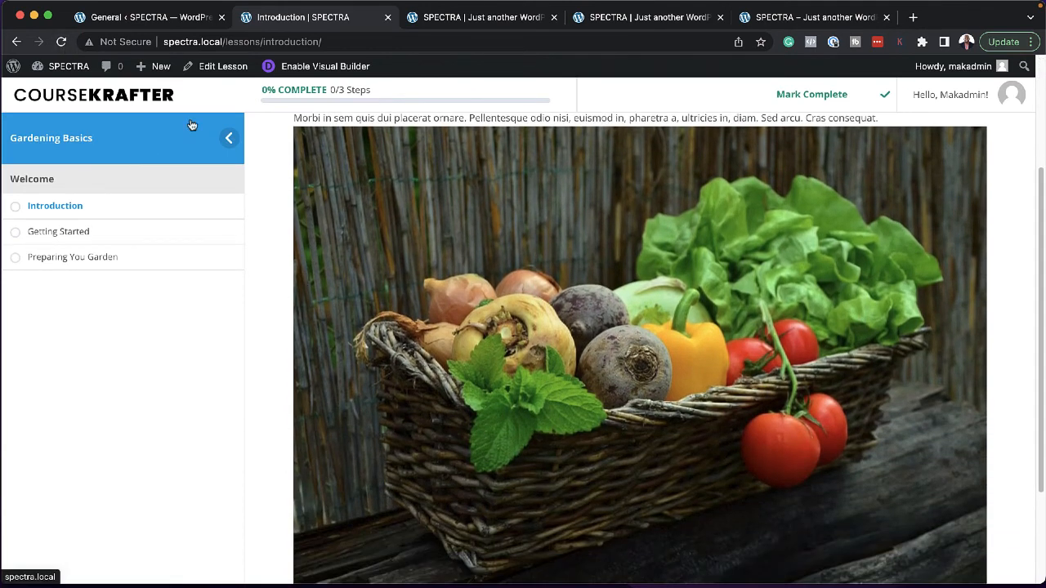
left_click(230, 139)
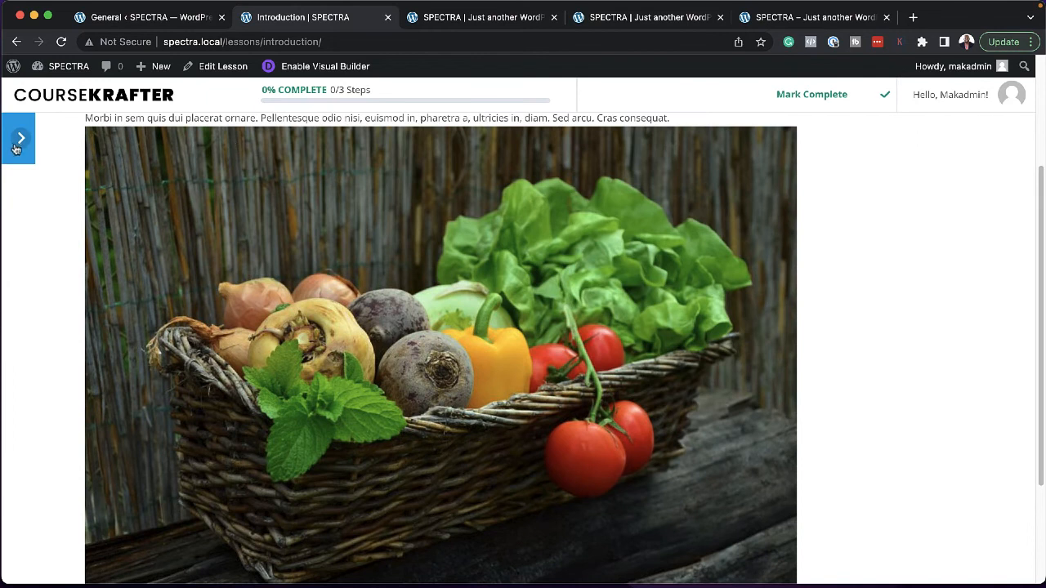
left_click(18, 144)
scroll(245, 417, "down", 3)
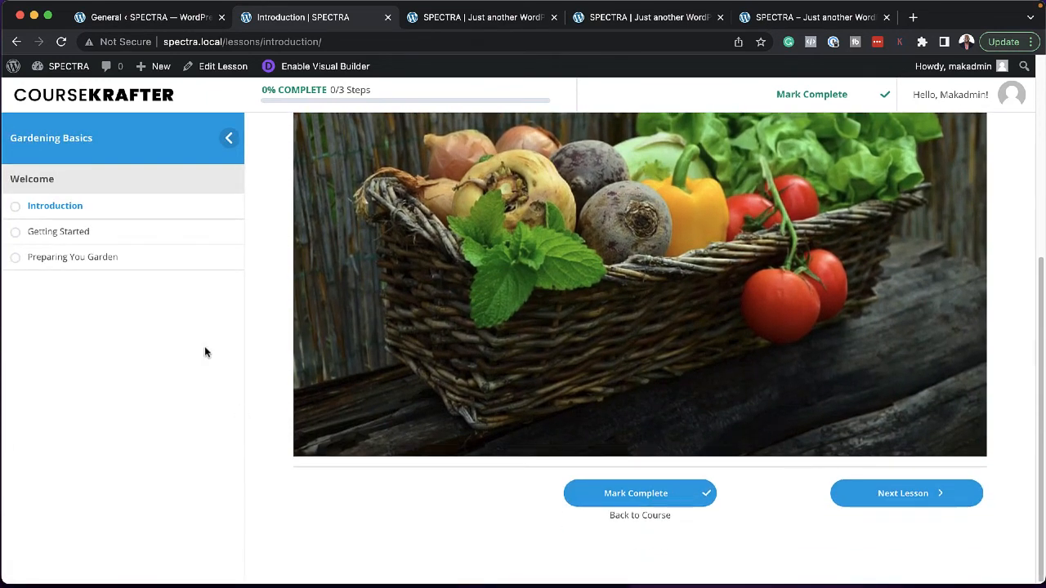
- Open the Getting Started lesson and look over its video and lesson navigation controls
left_click(80, 234)
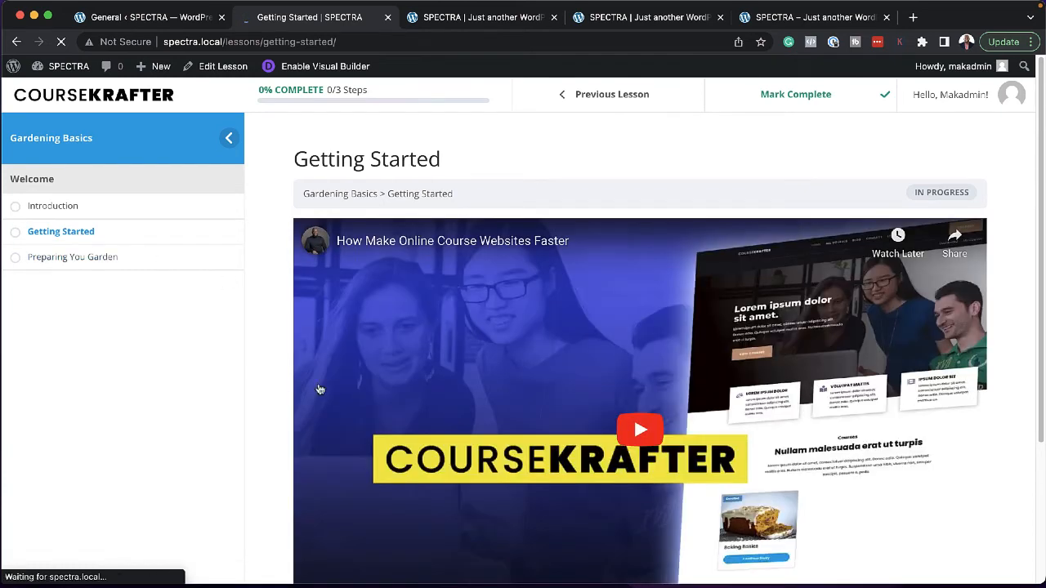
scroll(386, 406, "down", 1)
scroll(385, 404, "down", 4)
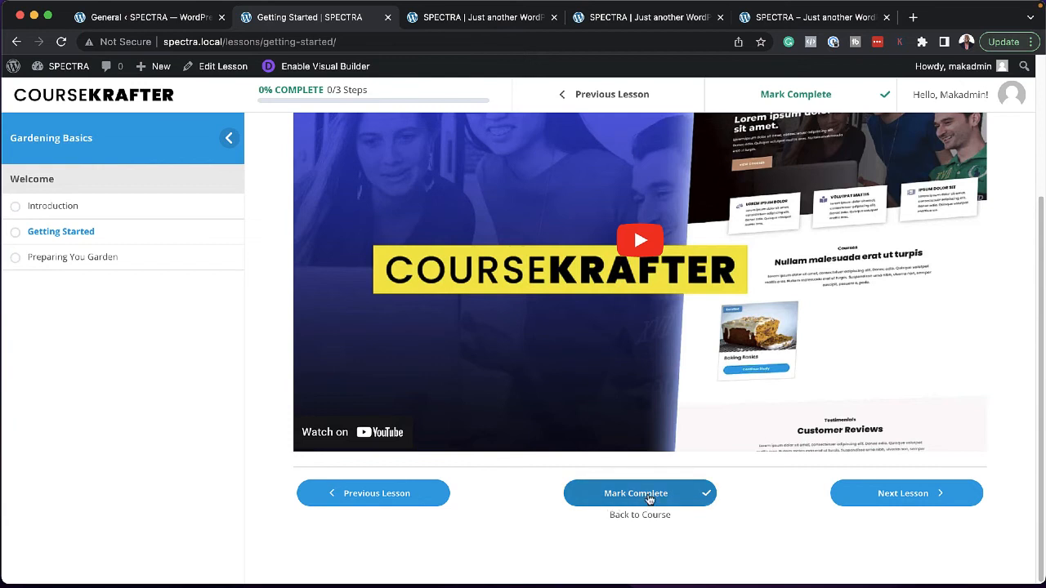
scroll(654, 485, "up", 1)
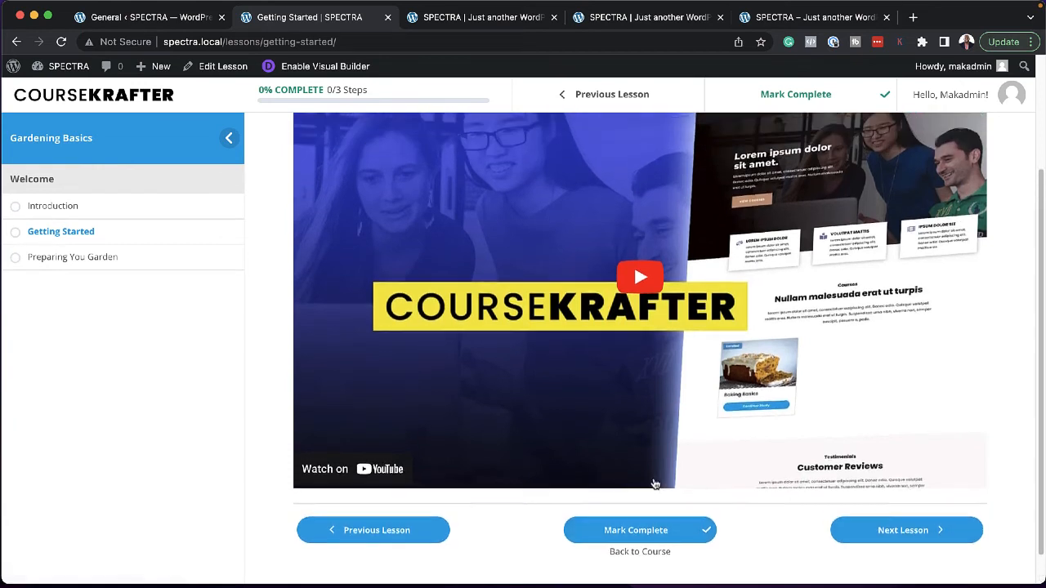
scroll(654, 484, "up", 4)
scroll(655, 484, "down", 5)
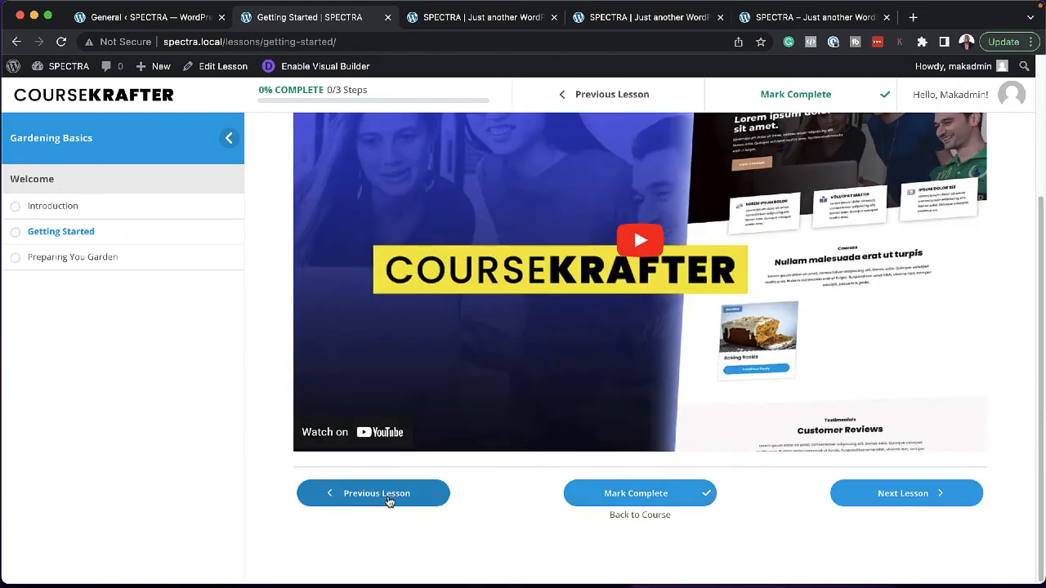
- Set the LearnDash Progress Color to orange (#dd9933) in the general settings and save them
left_click(169, 18)
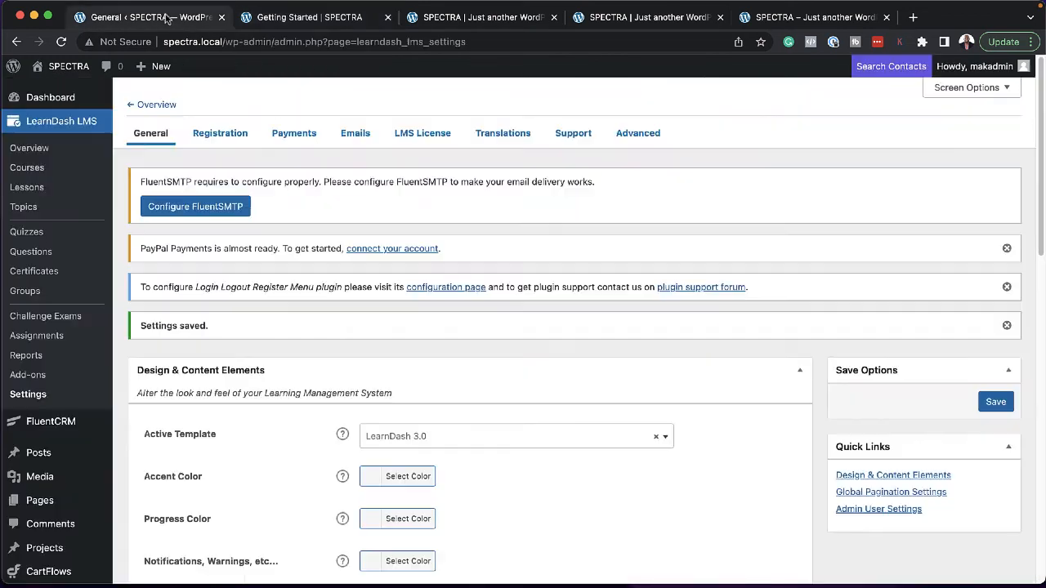
scroll(385, 376, "down", 2)
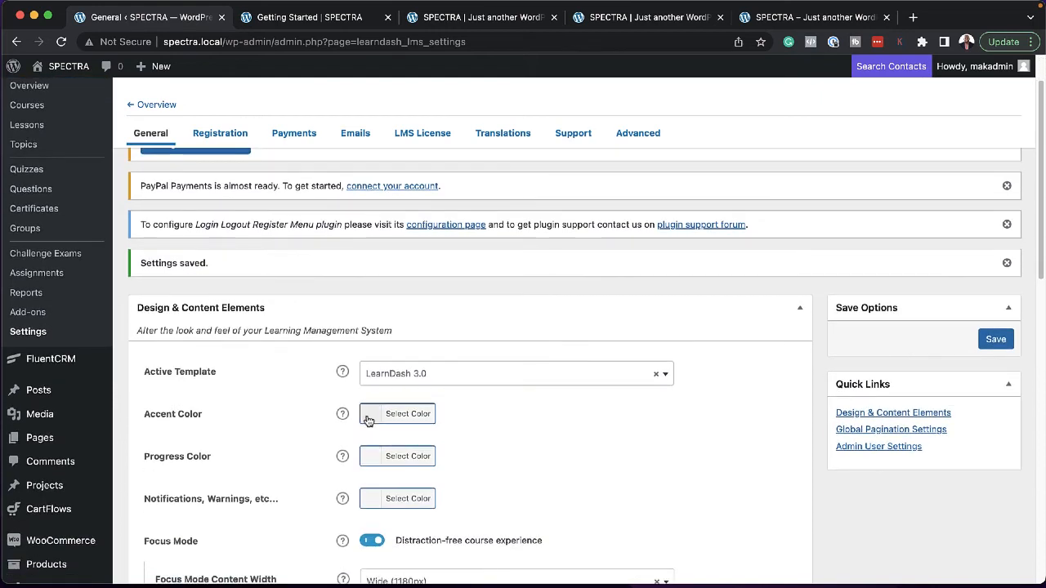
left_click(373, 463)
scroll(724, 468, "down", 4)
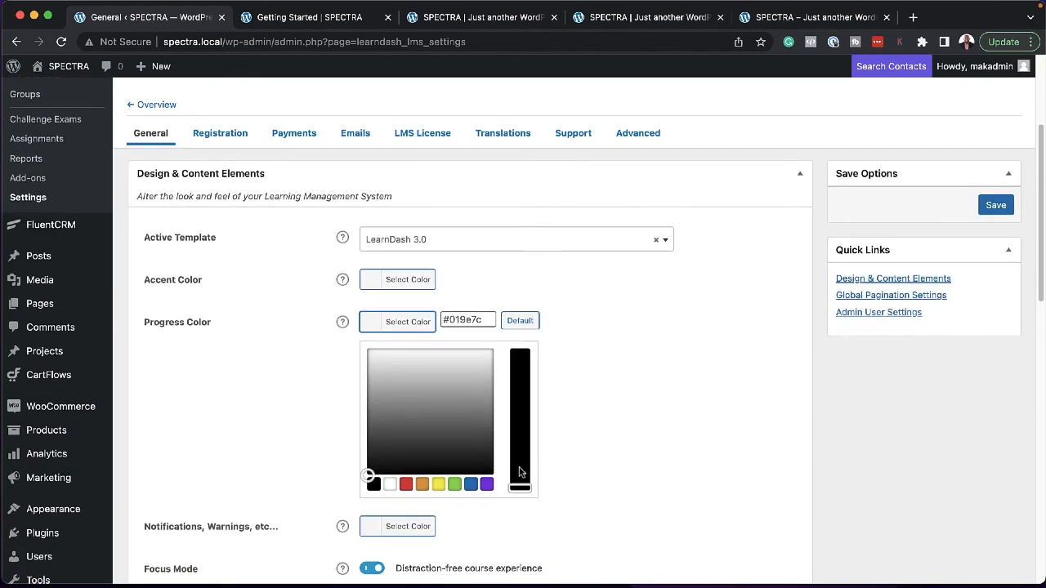
left_click(425, 488)
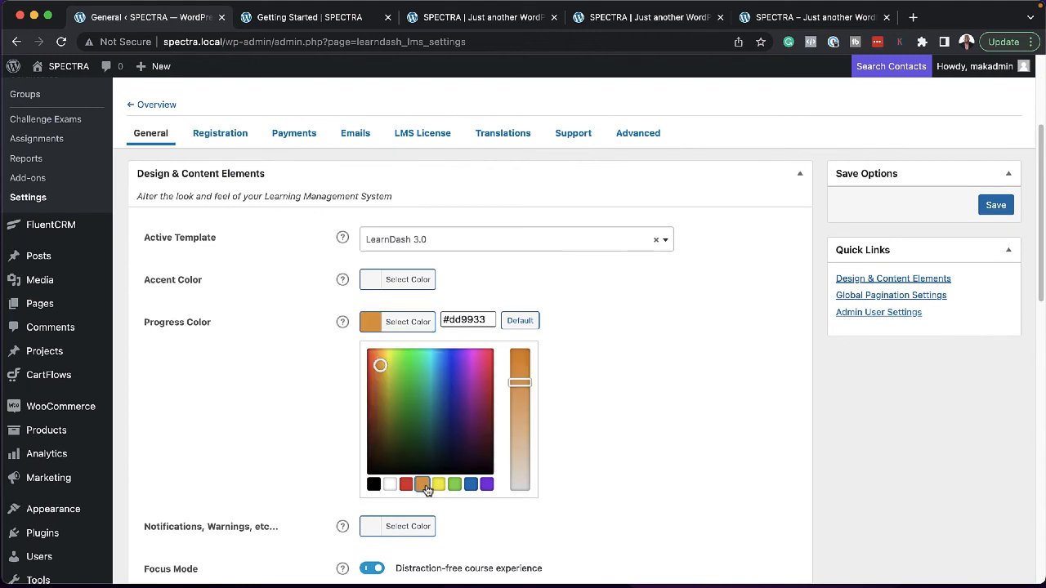
left_click(593, 398)
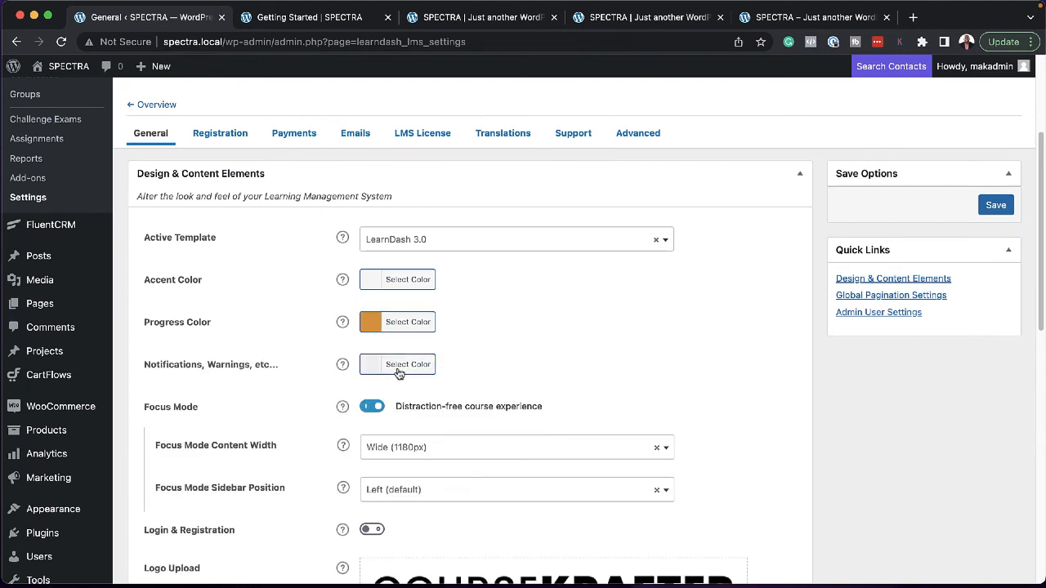
scroll(518, 385, "down", 5)
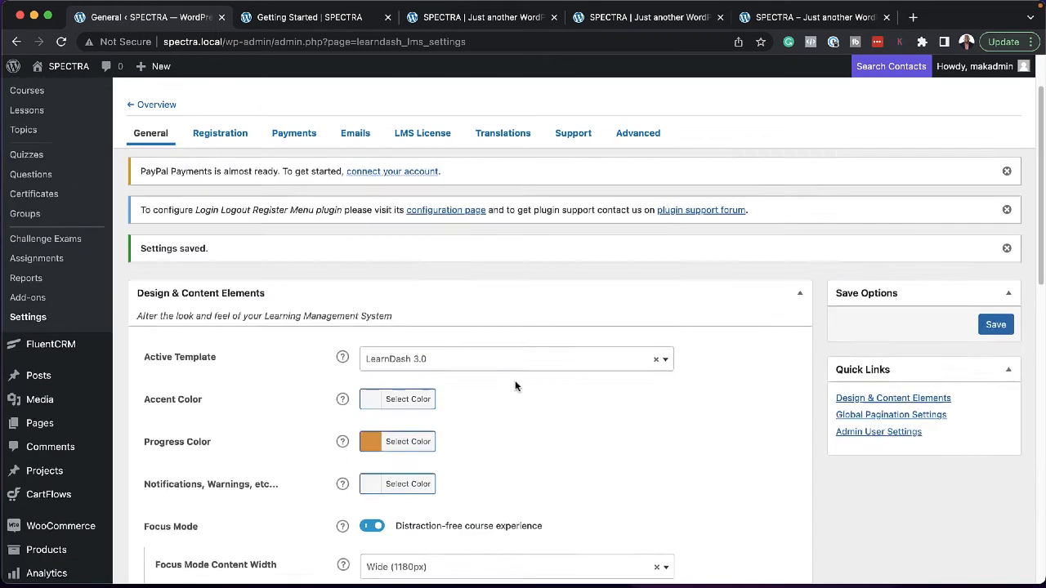
scroll(516, 386, "up", 1)
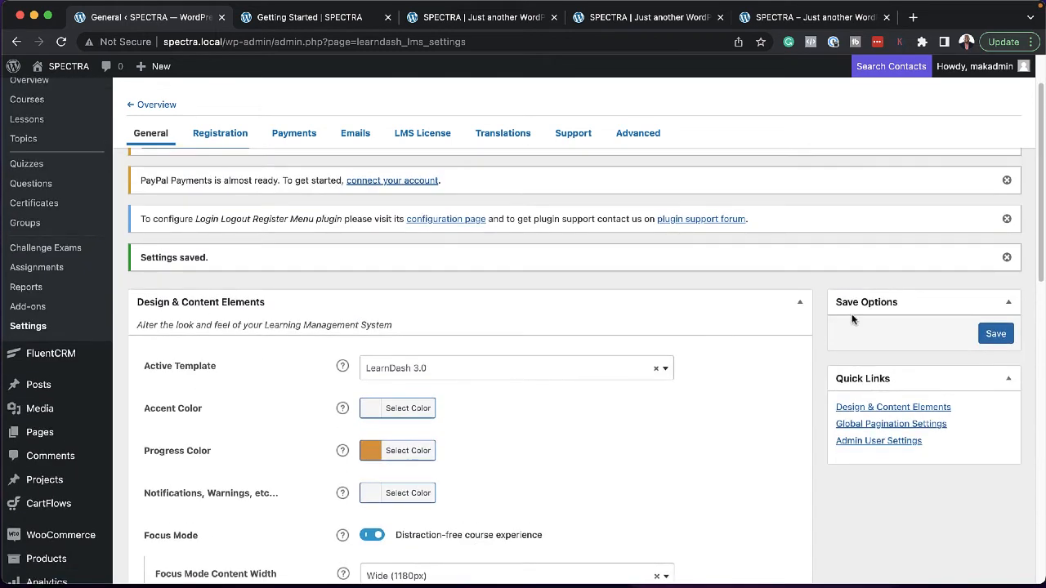
left_click(996, 334)
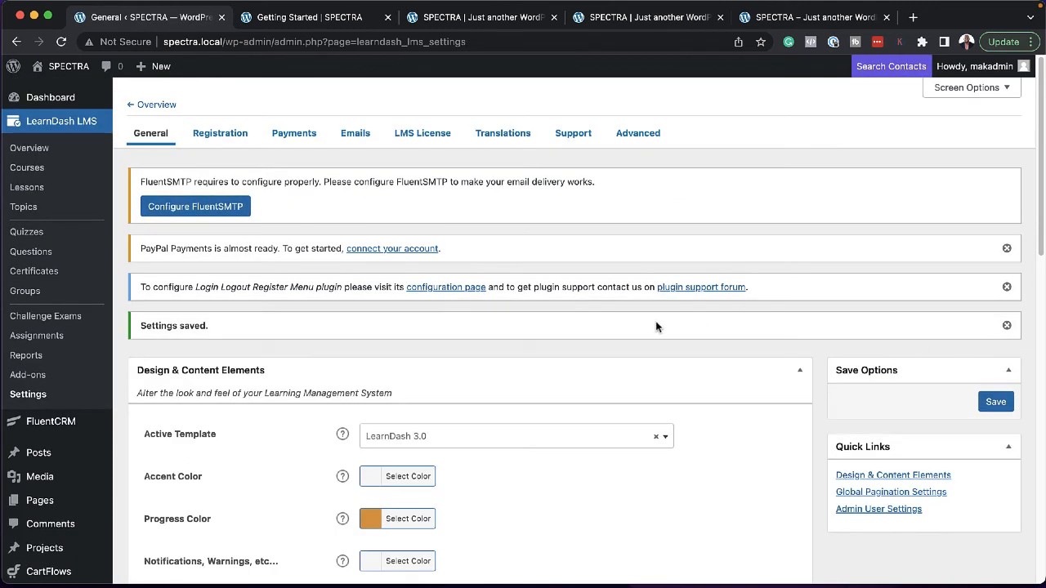
- Review the Getting Started lesson again and go from it to the site's home page through the logo
left_click(326, 24)
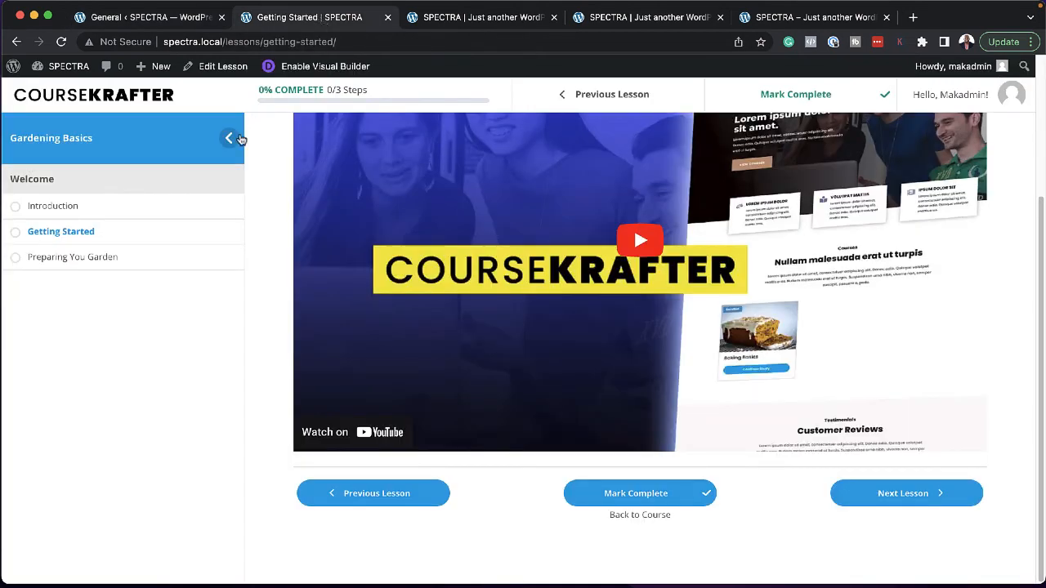
scroll(415, 211, "up", 5)
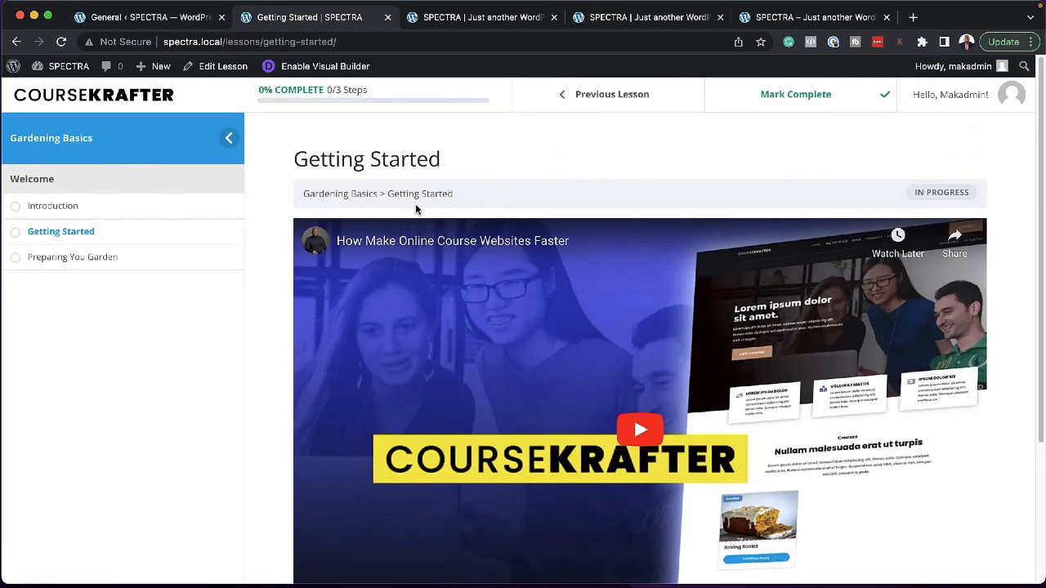
left_click(121, 99)
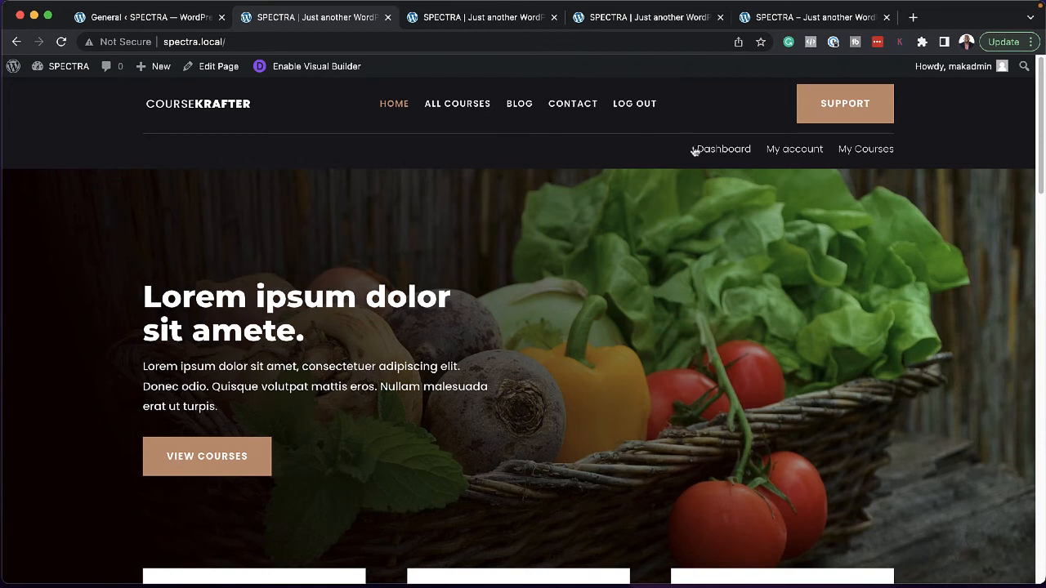
- Open the site's student Dashboard page and copy its URL
left_click(726, 154)
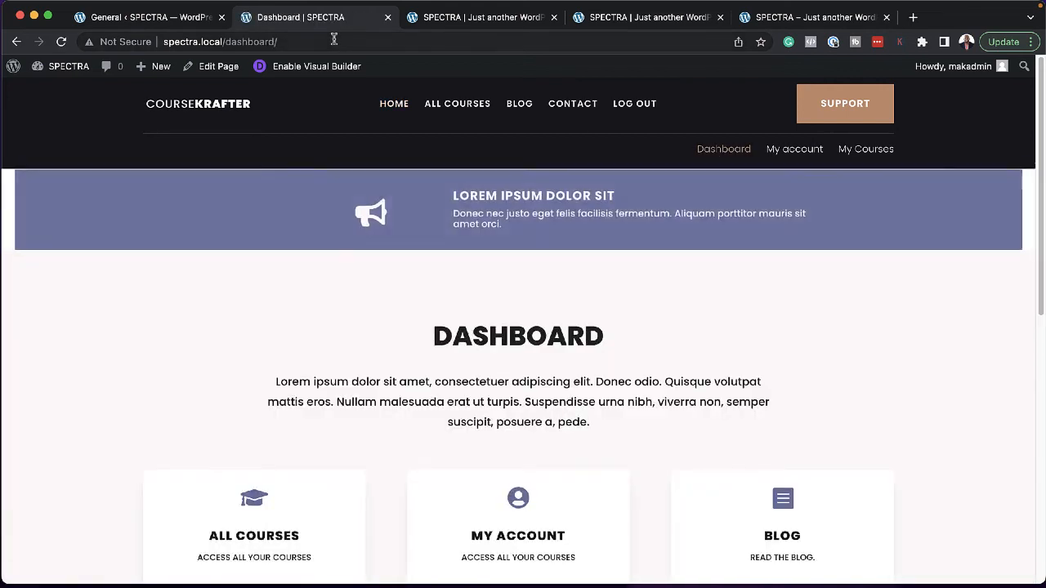
left_click(333, 41)
key("super+c")
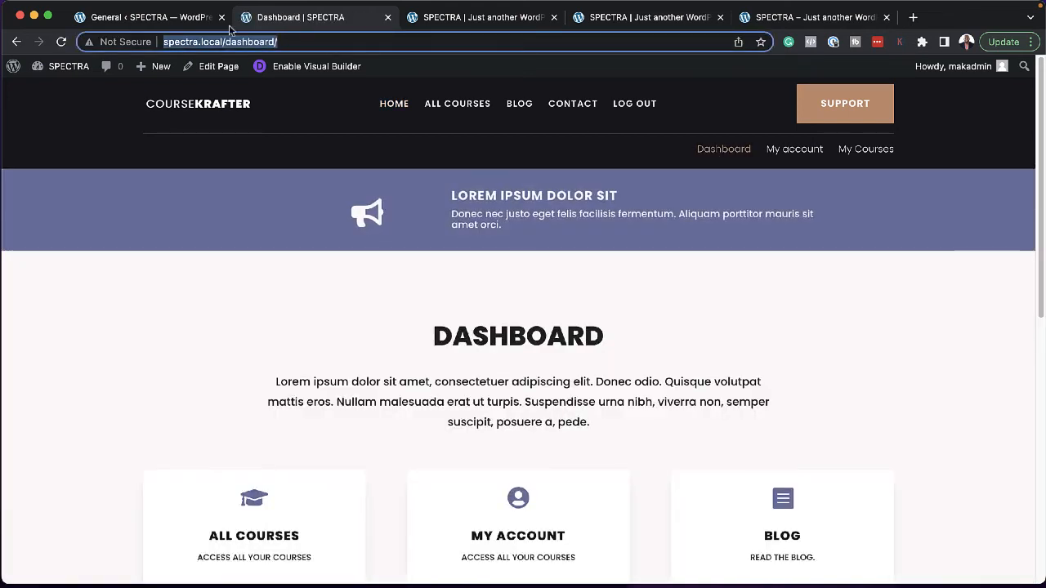
- Start a new LoginWP redirection rule for the User Role Customer in the WordPress admin
left_click(189, 20)
scroll(90, 356, "down", 3)
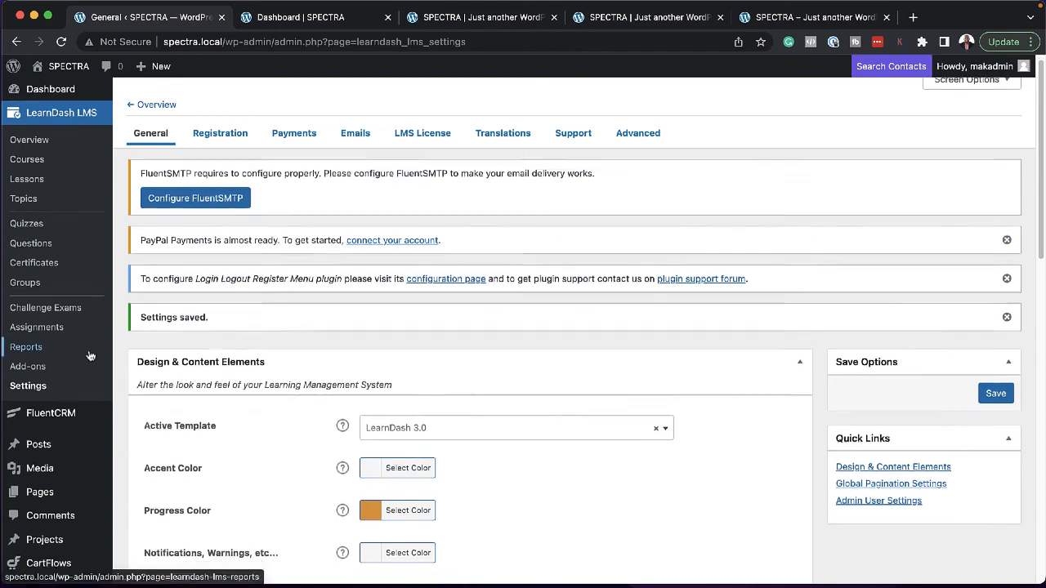
scroll(90, 356, "down", 2)
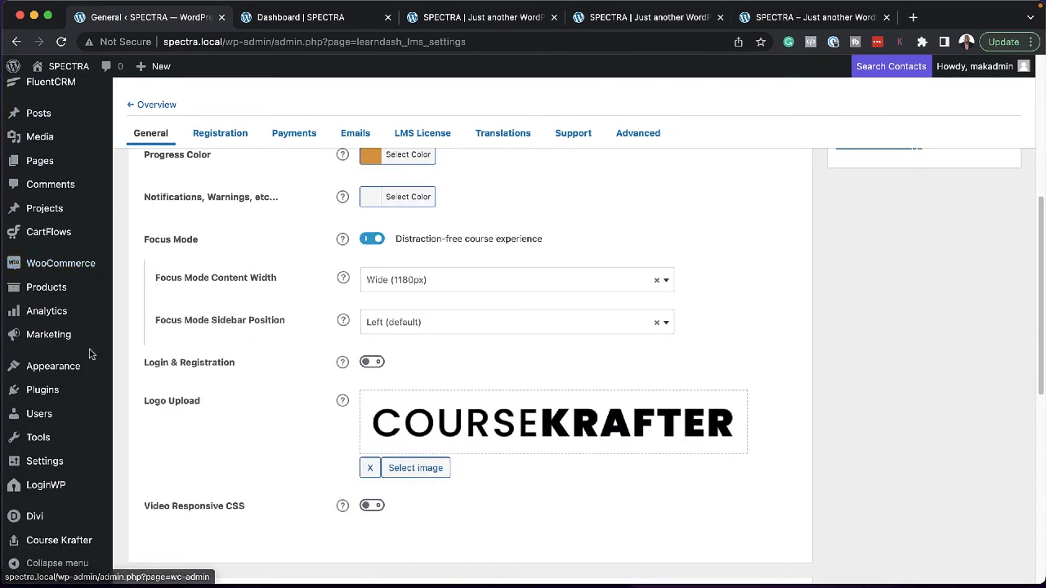
mouse_move(62, 489)
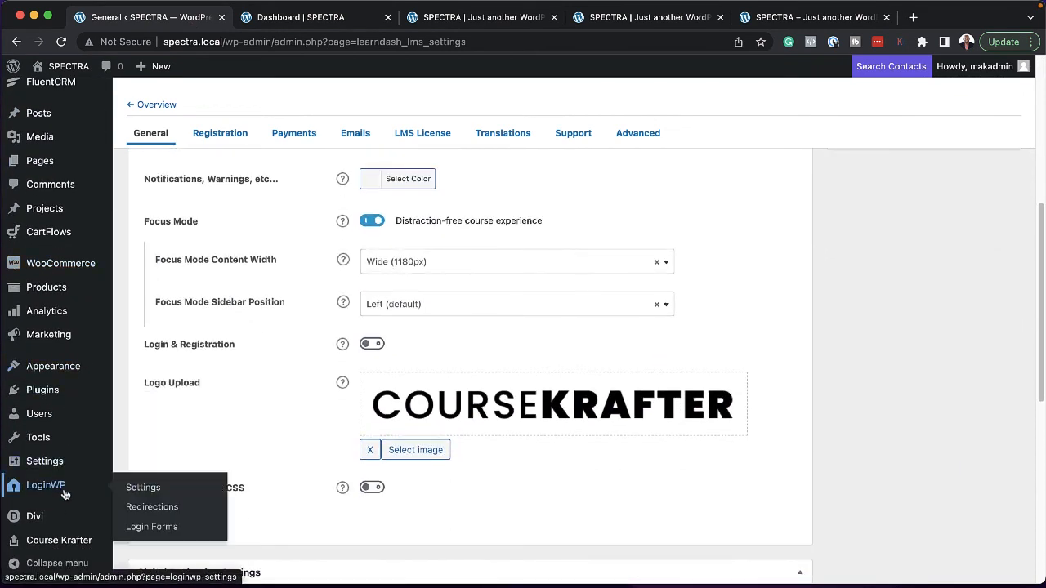
left_click(151, 491)
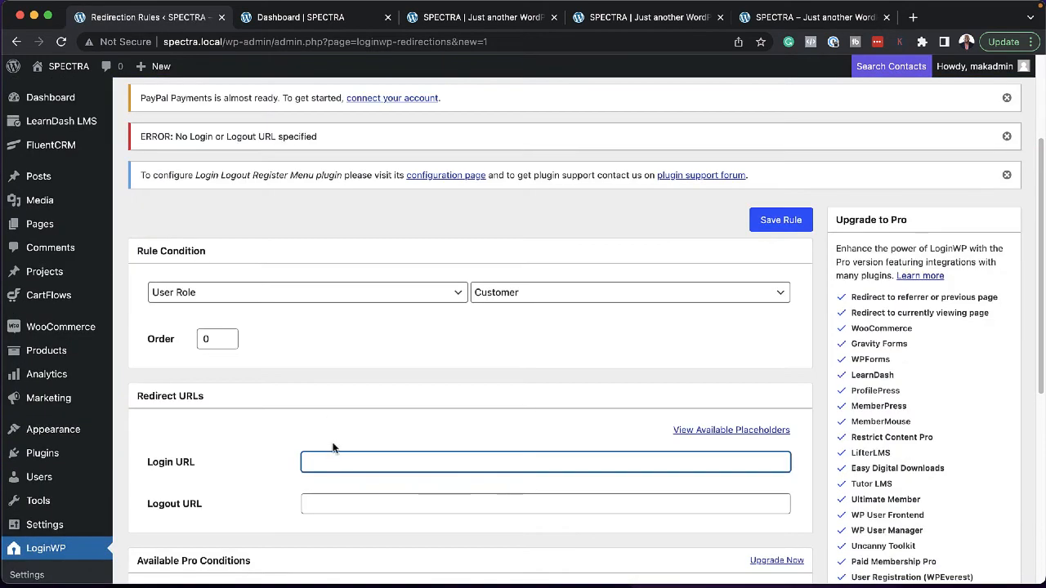
key("super+v")
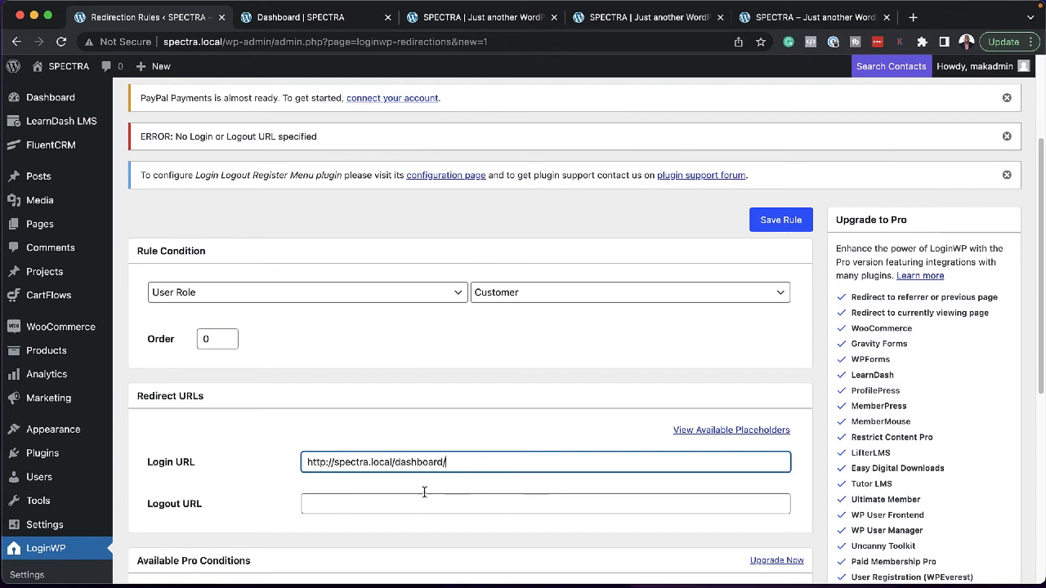
left_click(366, 500)
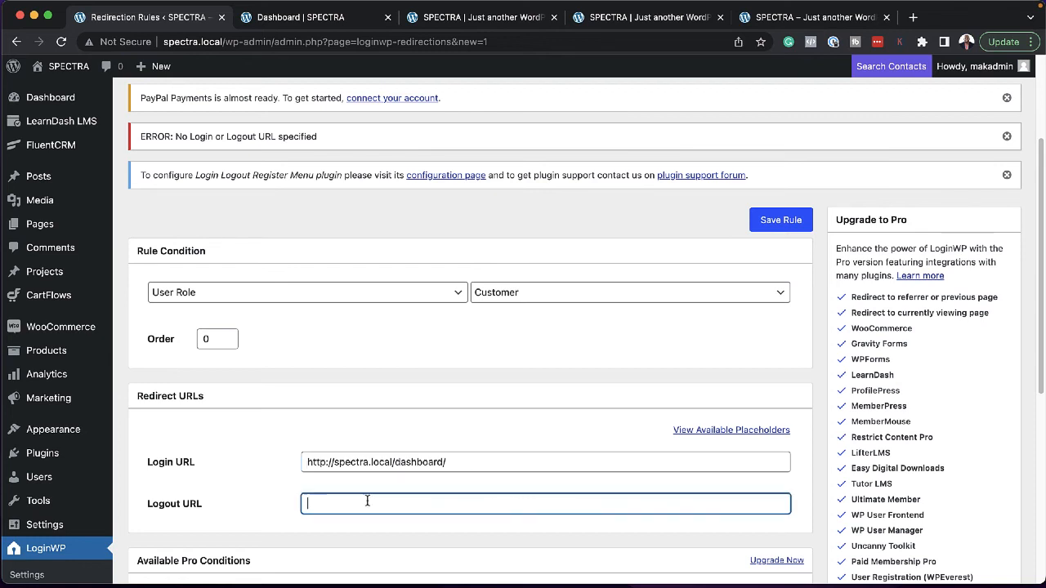
key("super+v")
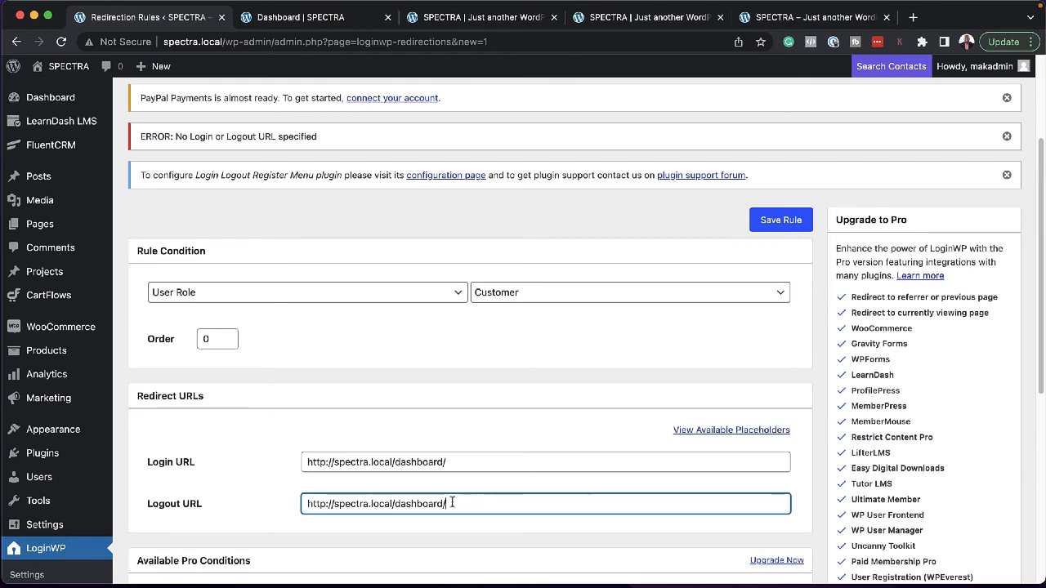
left_click_drag(396, 504, 534, 505)
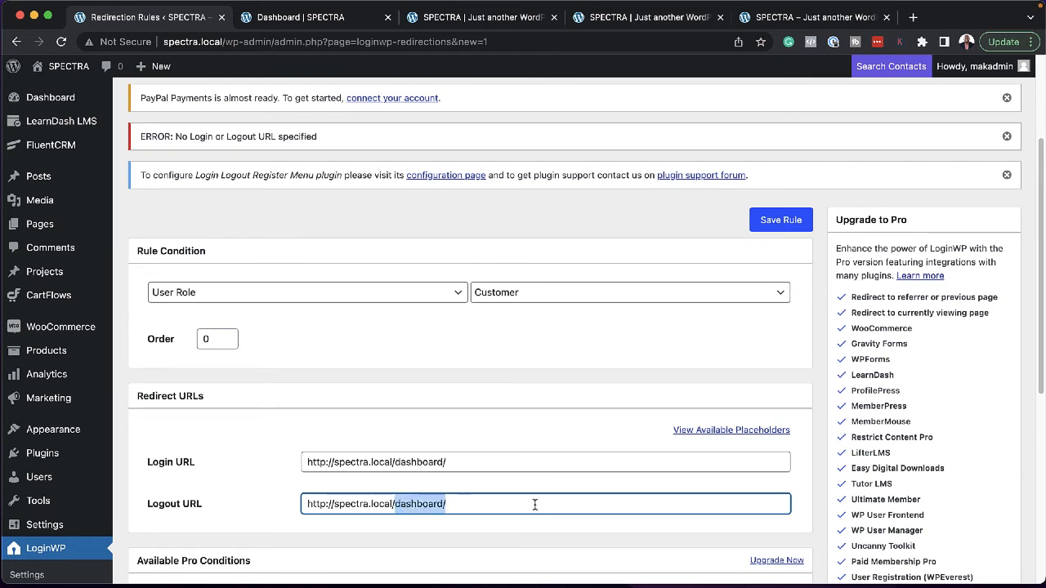
type("blog")
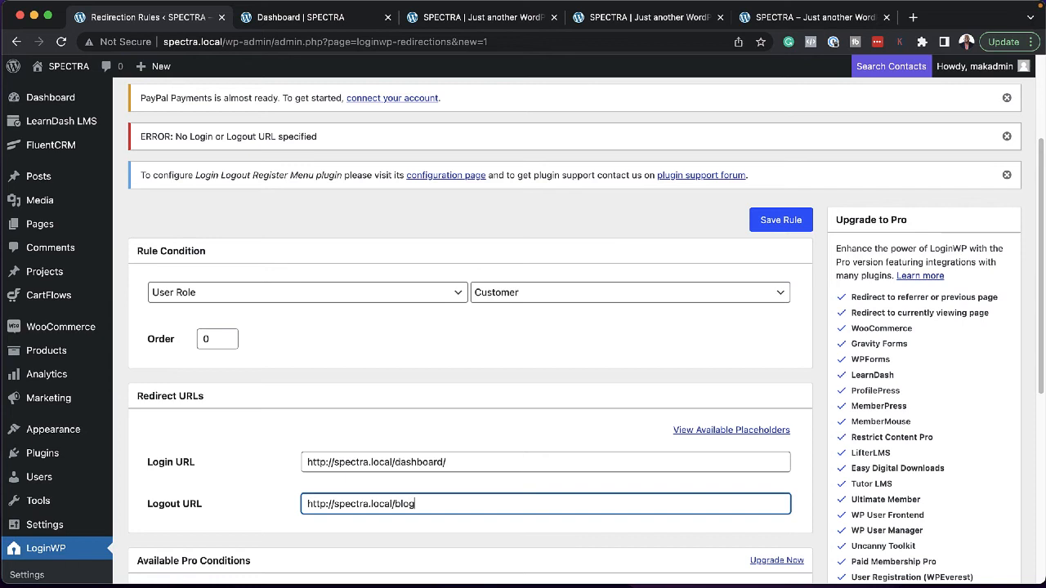
left_click(780, 225)
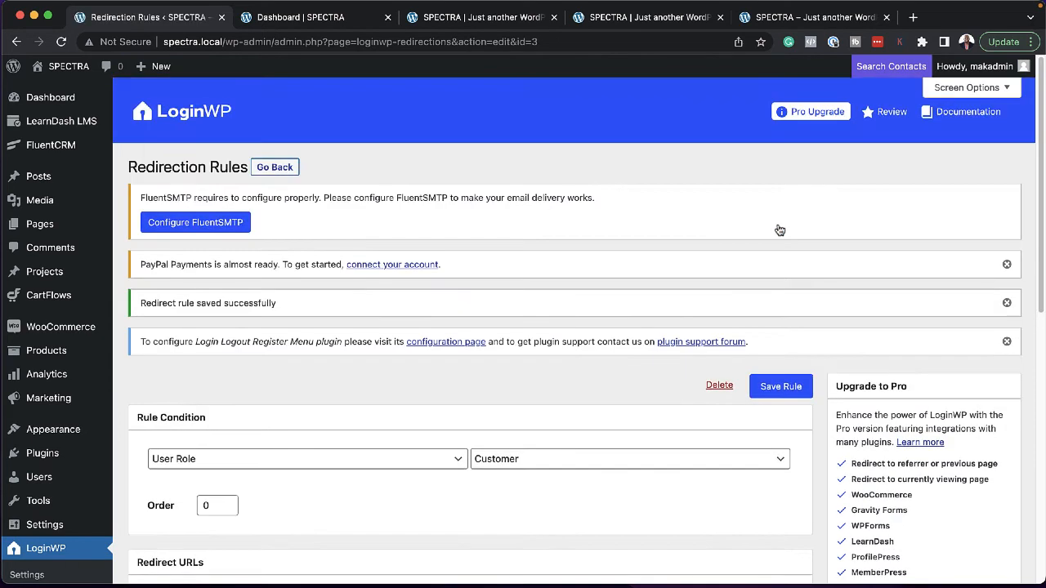
- Review the saved redirection rule's condition, login and logout URLs, and the available Pro conditions
scroll(714, 325, "down", 1)
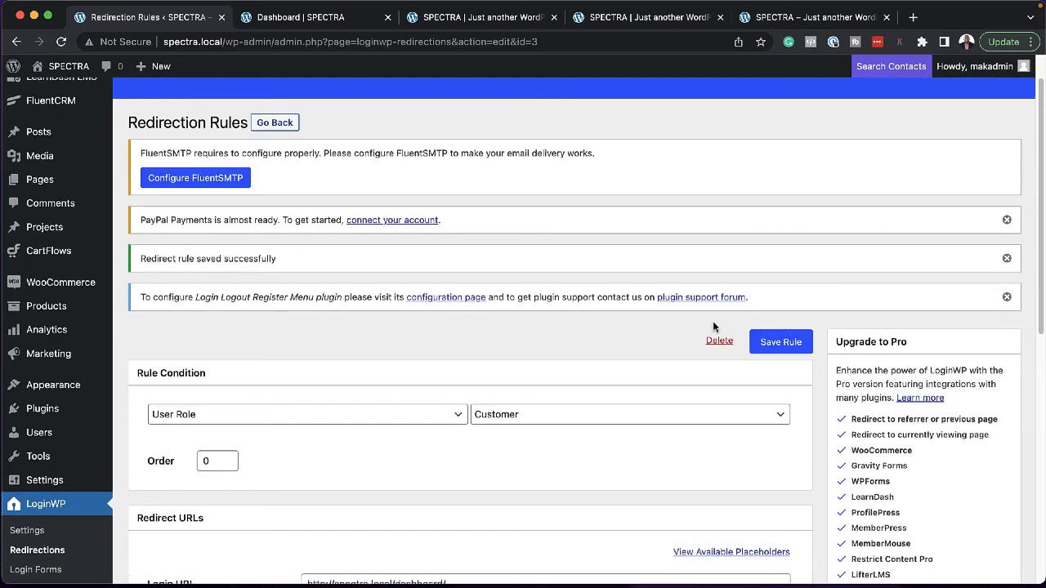
scroll(713, 327, "down", 1)
scroll(670, 356, "down", 1)
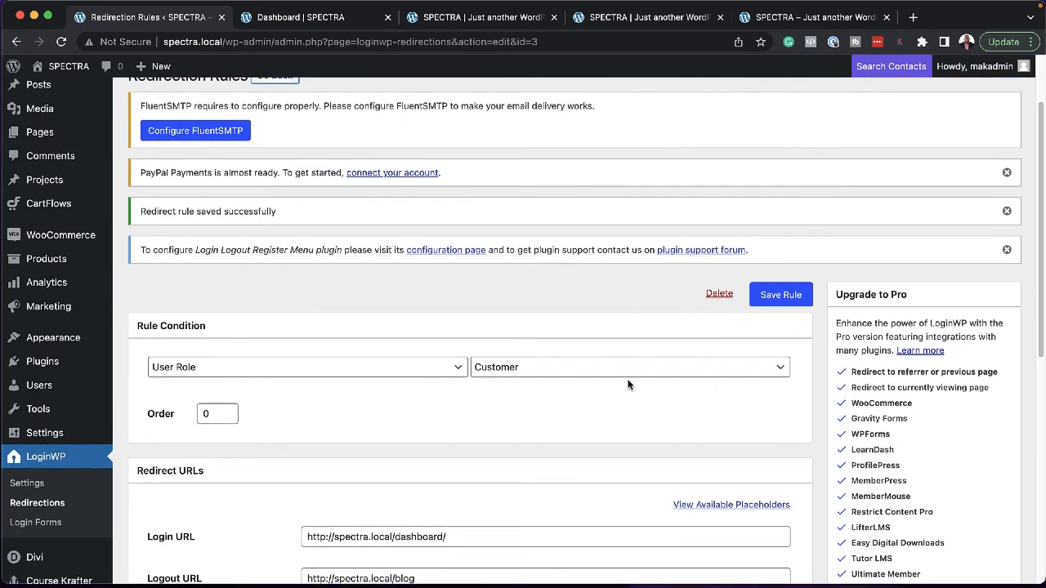
scroll(628, 383, "down", 1)
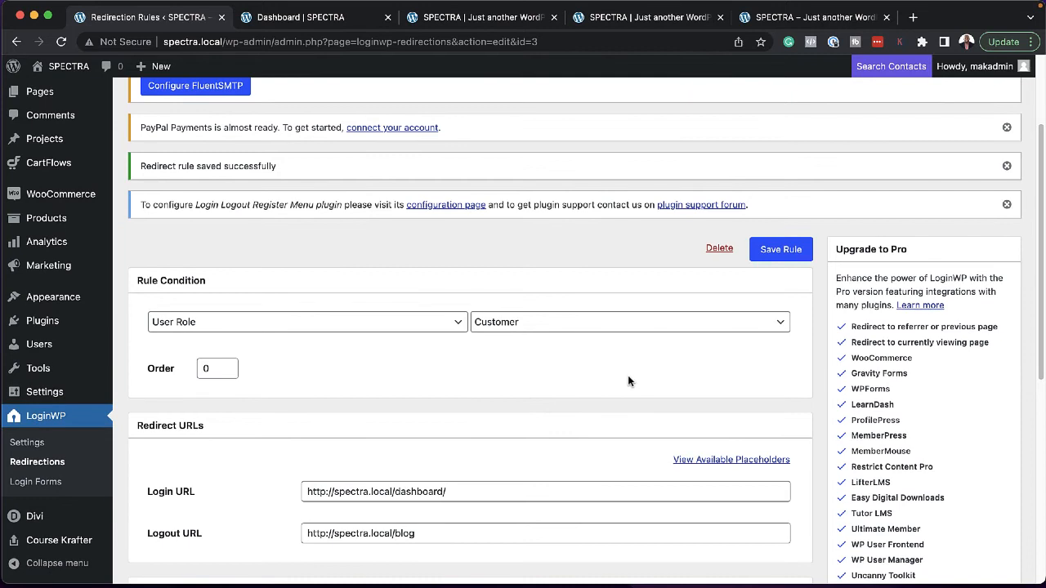
scroll(628, 381, "down", 1)
scroll(554, 342, "down", 2)
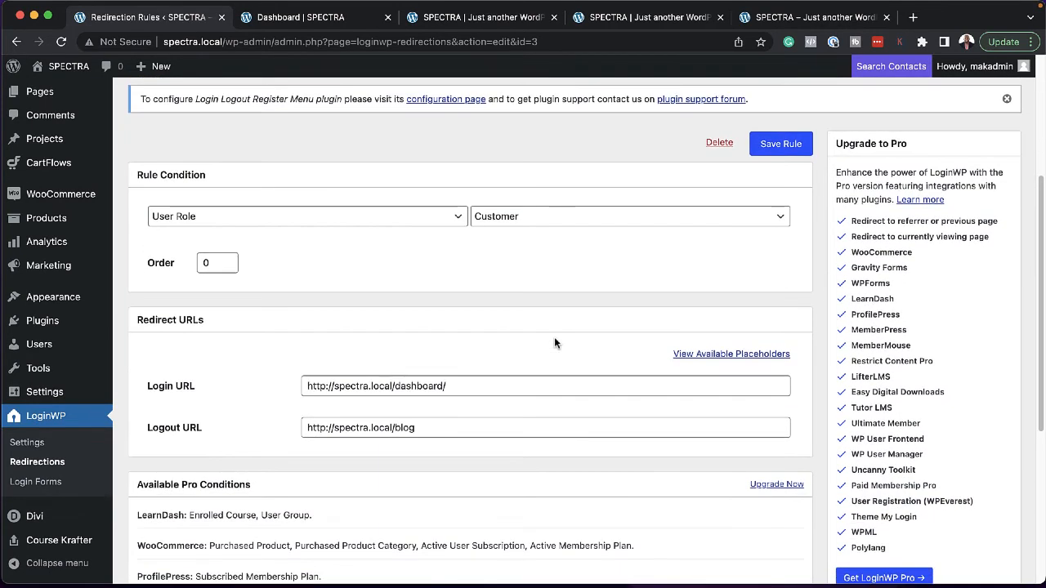
- Delete the saved LoginWP redirection rule for the Customer role and confirm the deletion
scroll(554, 342, "down", 1)
scroll(554, 342, "up", 3)
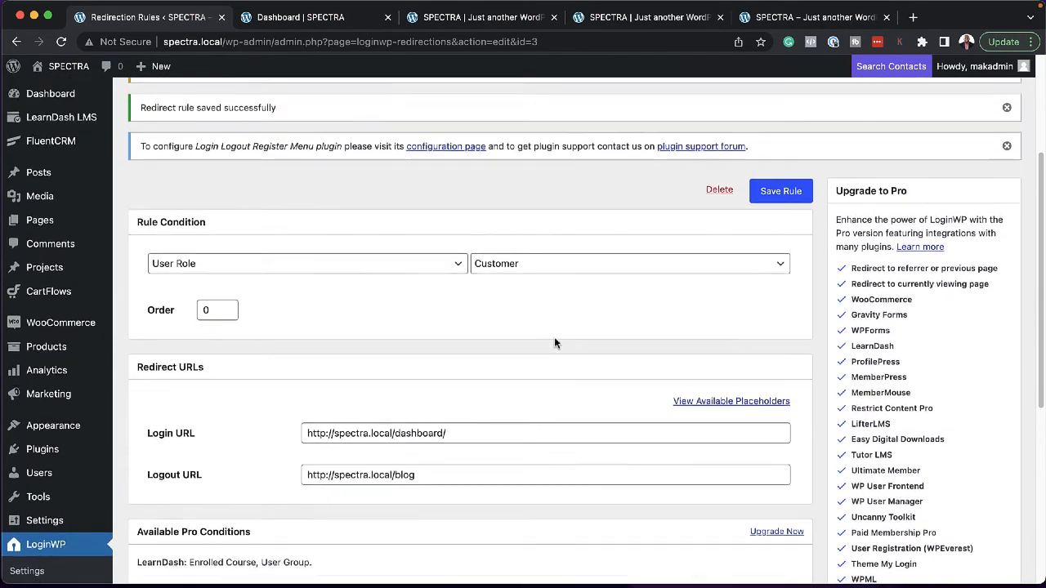
left_click(719, 206)
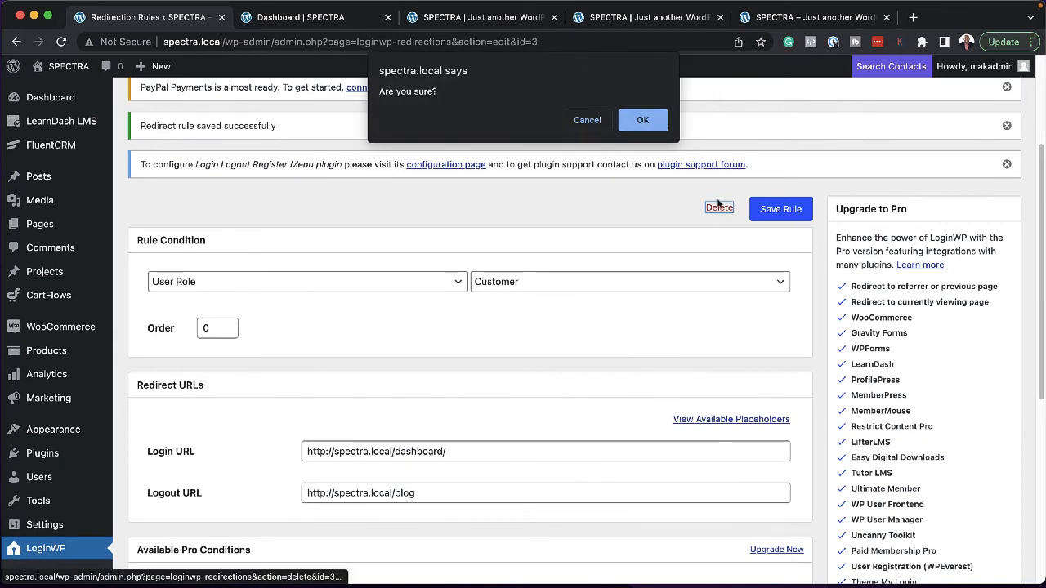
left_click(657, 127)
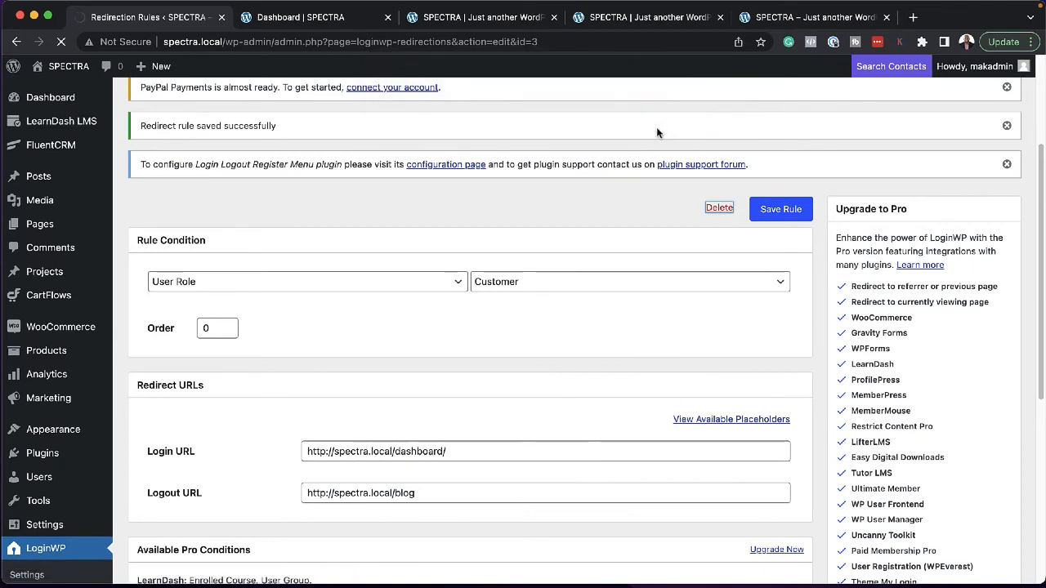
scroll(611, 425, "down", 1)
scroll(611, 426, "down", 3)
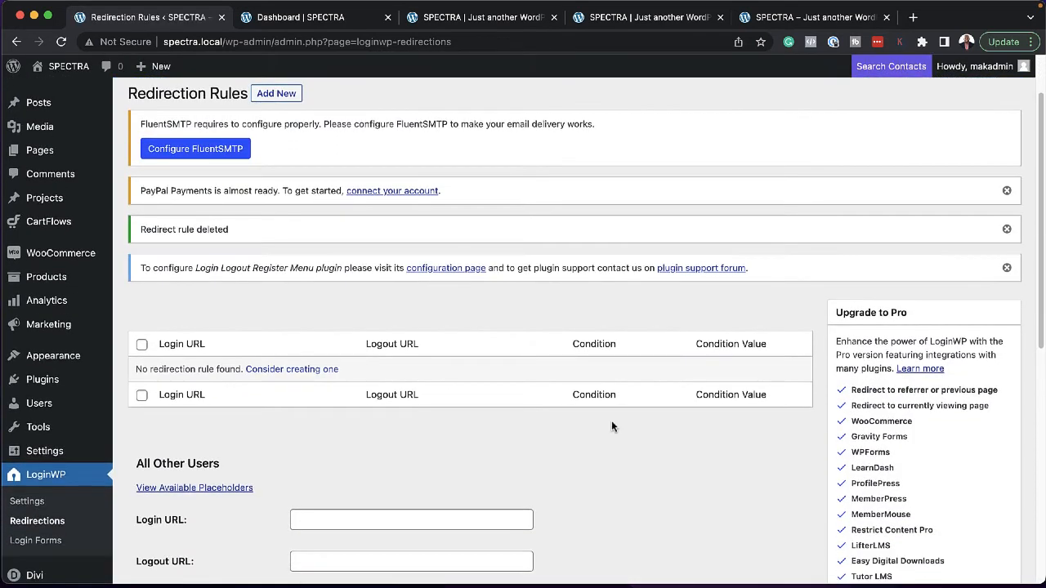
scroll(613, 425, "down", 1)
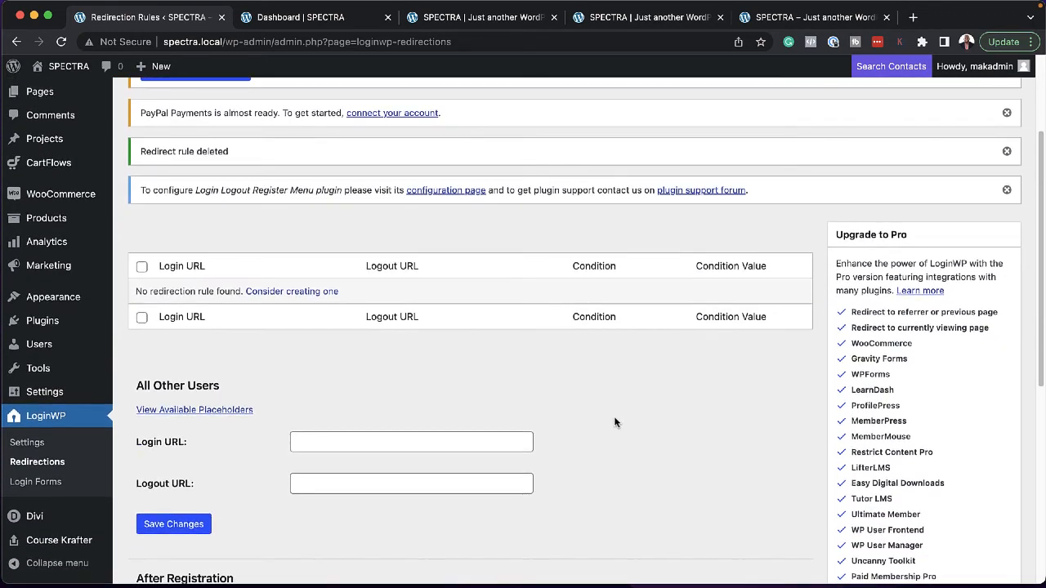
left_click(339, 441)
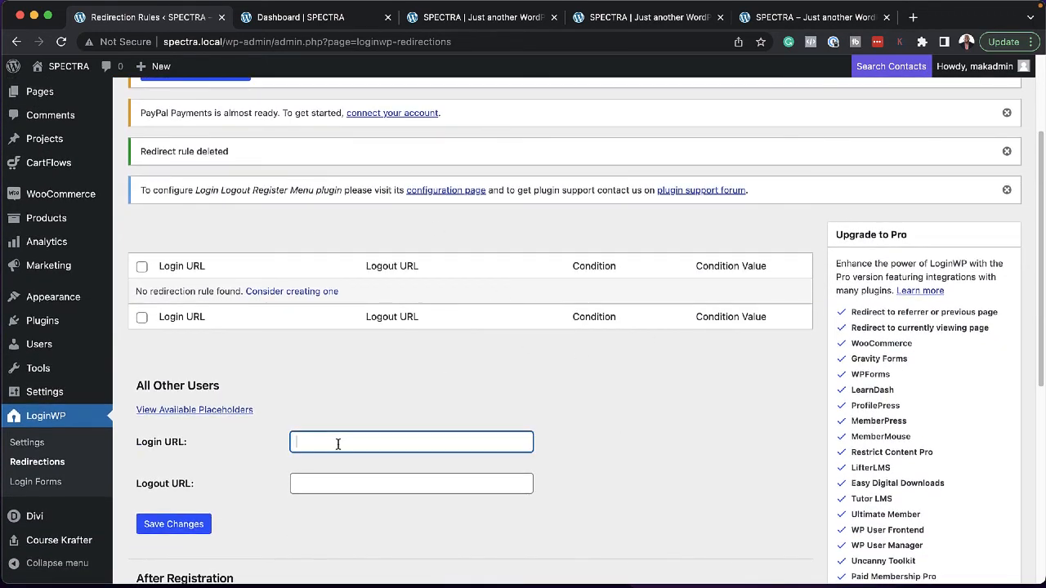
key("super+v")
left_click(326, 487)
key("super+v")
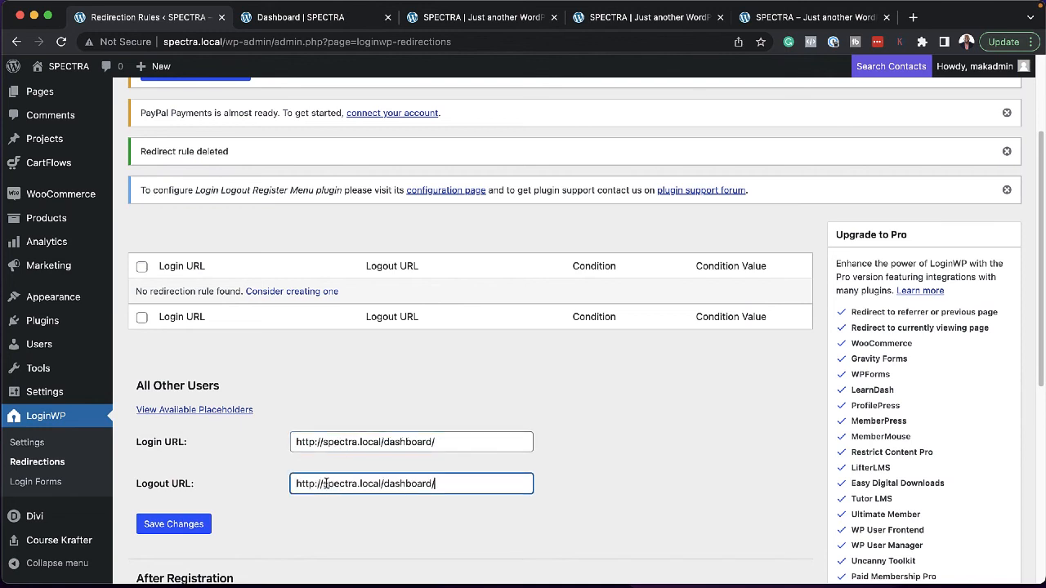
key("BackSpace")
key("BackSpace")
key("BackSpace")
key("BackSpace")
key("BackSpace")
left_click(161, 527)
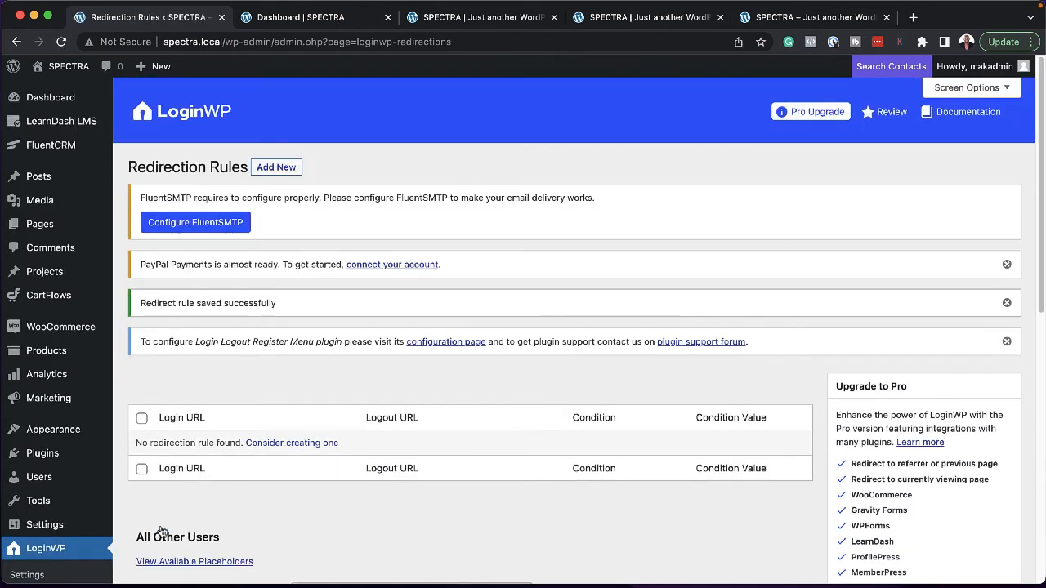
scroll(163, 535, "down", 5)
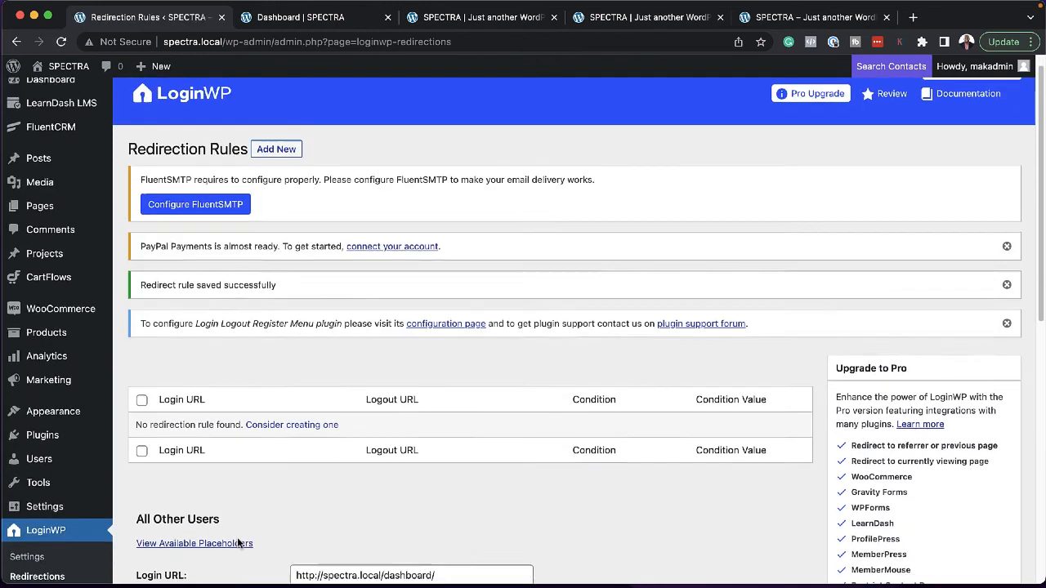
- Look over the cards on the student Dashboard page and open the page in the Divi Visual Builder
left_click(348, 18)
scroll(564, 389, "down", 3)
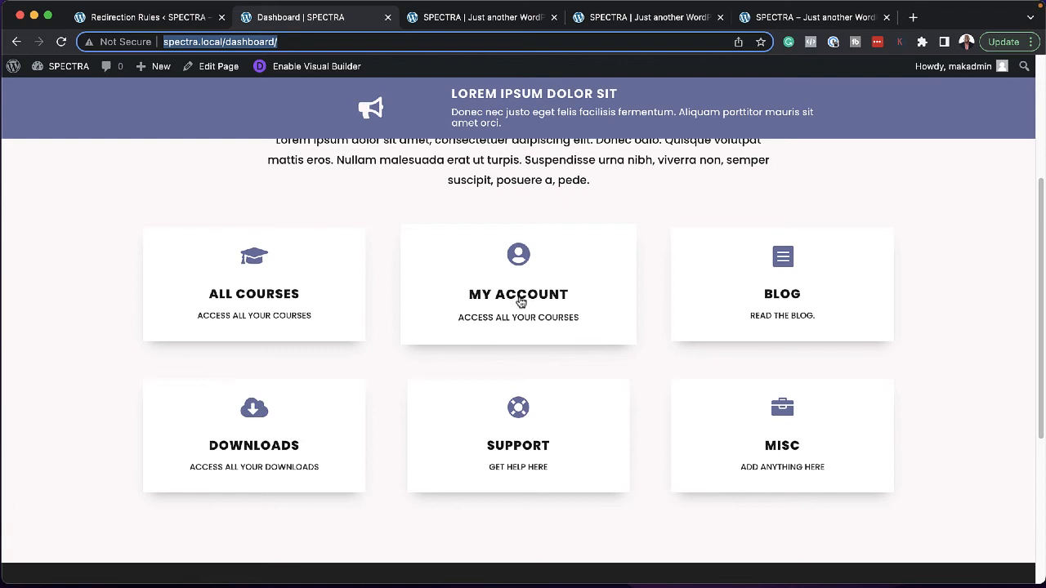
scroll(520, 302, "up", 3)
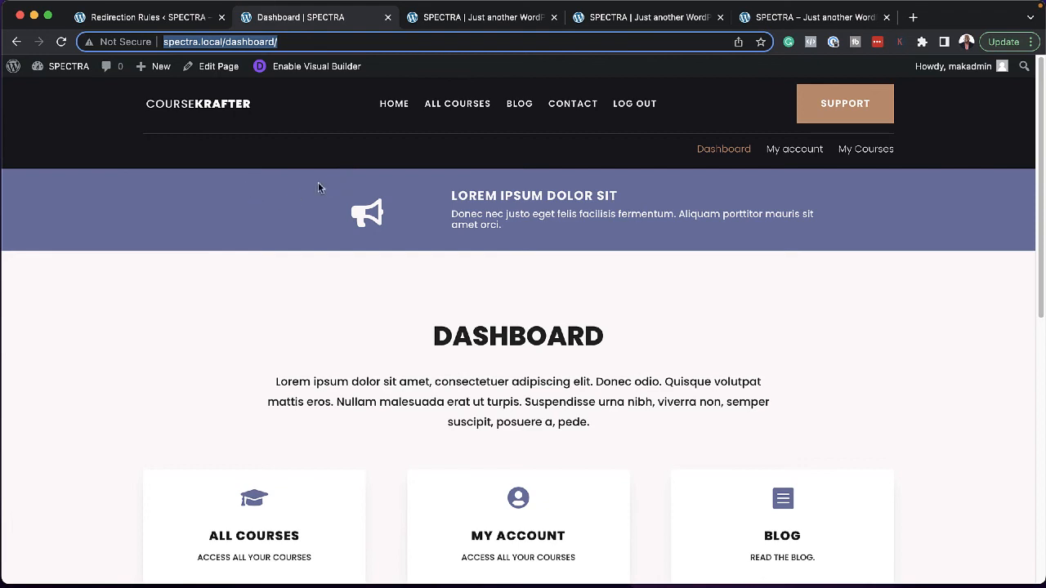
left_click(304, 67)
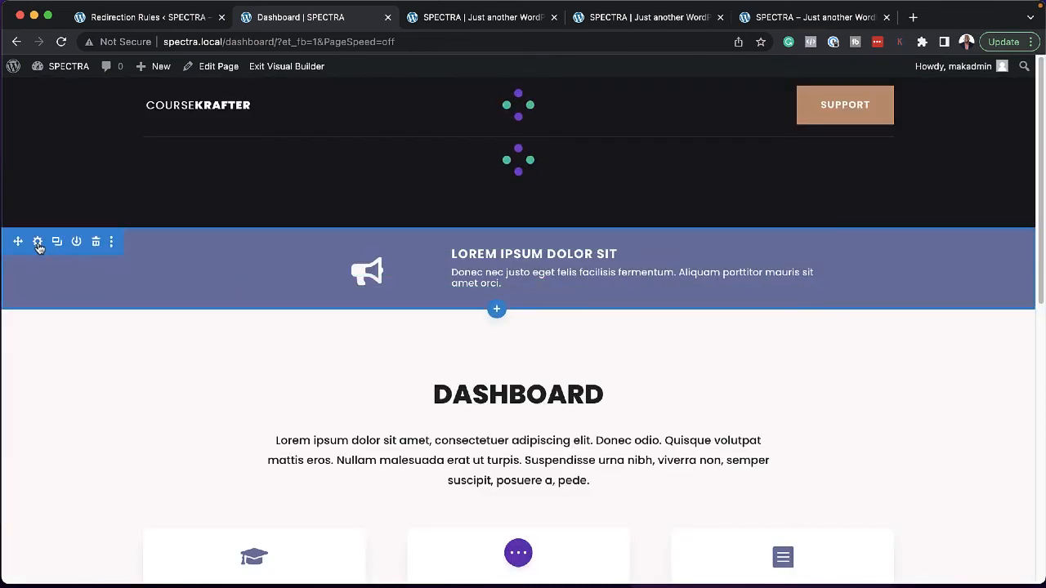
- Disable the announcement section above the Dashboard heading on Phone, Tablet and Desktop
left_click(37, 242)
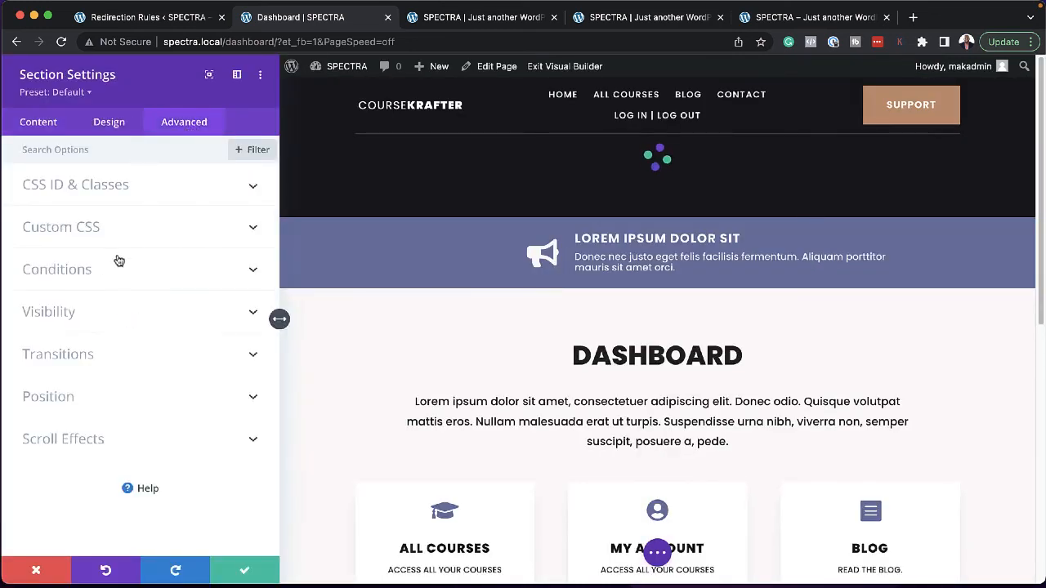
left_click(85, 311)
left_click(34, 206)
left_click(32, 229)
left_click(31, 252)
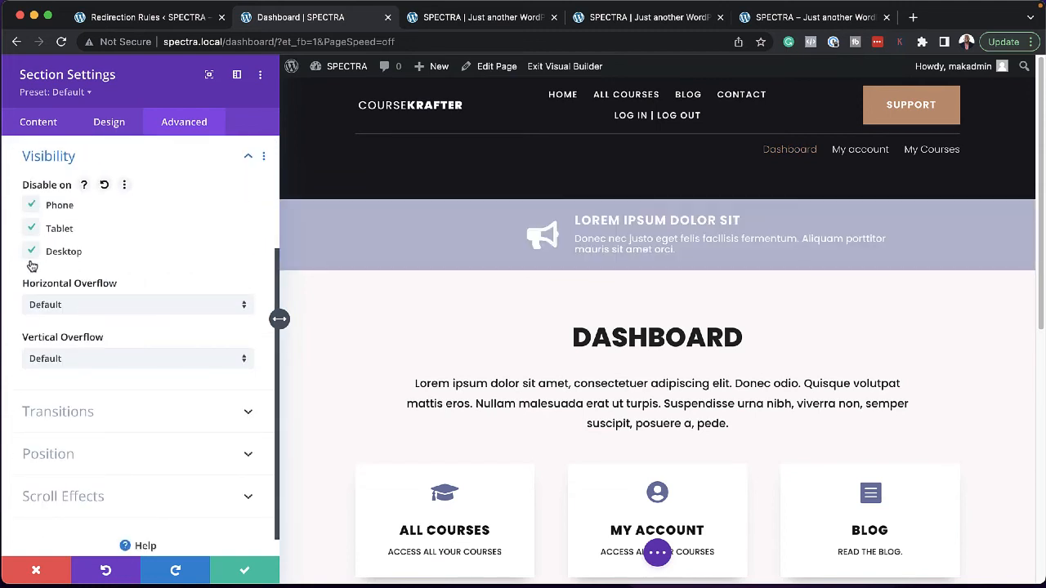
left_click(245, 574)
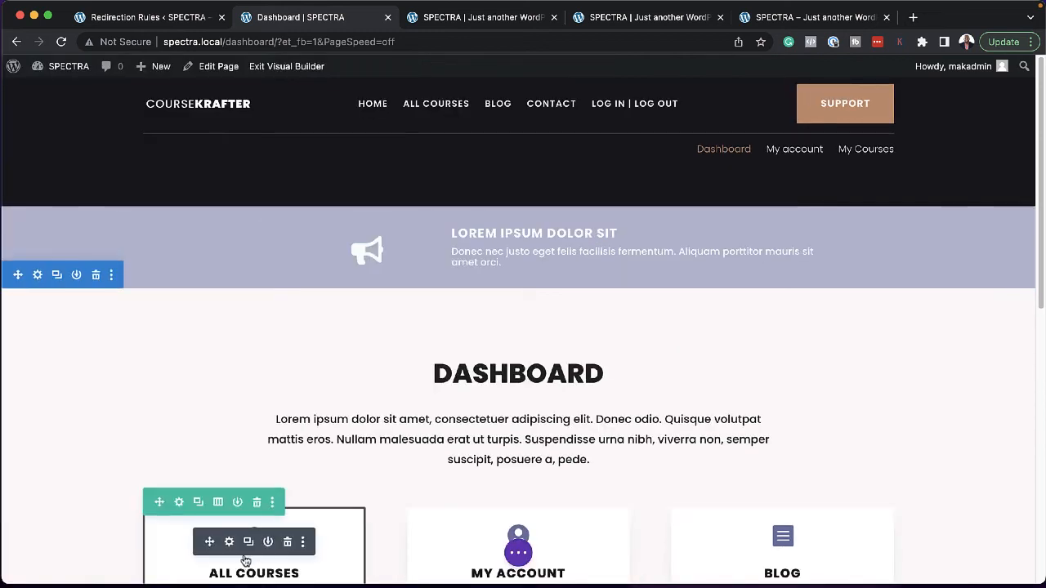
- Inspect the Module Link URL of the My Account blurb on the Dashboard page
scroll(262, 539, "down", 2)
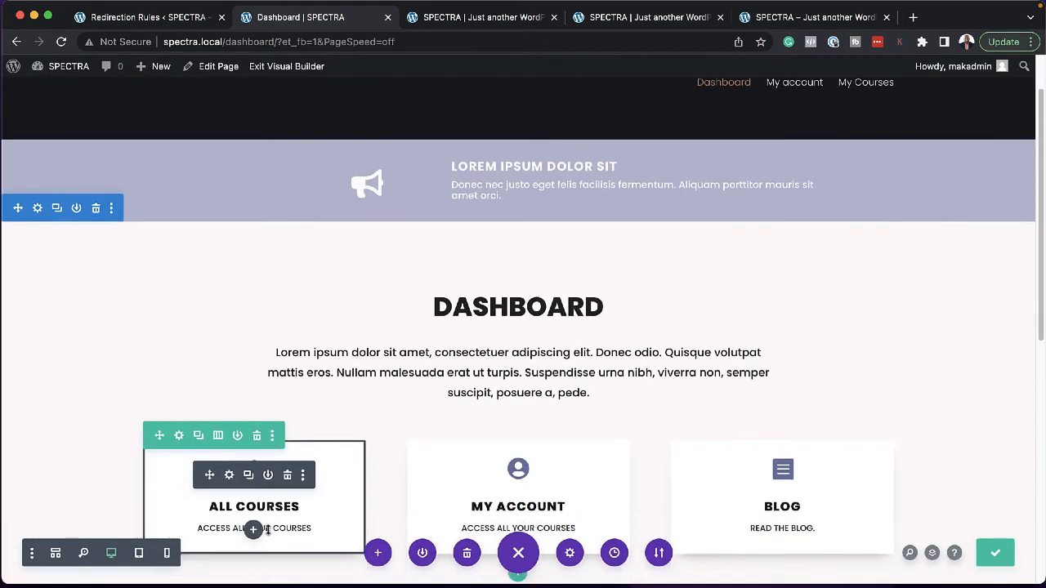
scroll(270, 515, "down", 3)
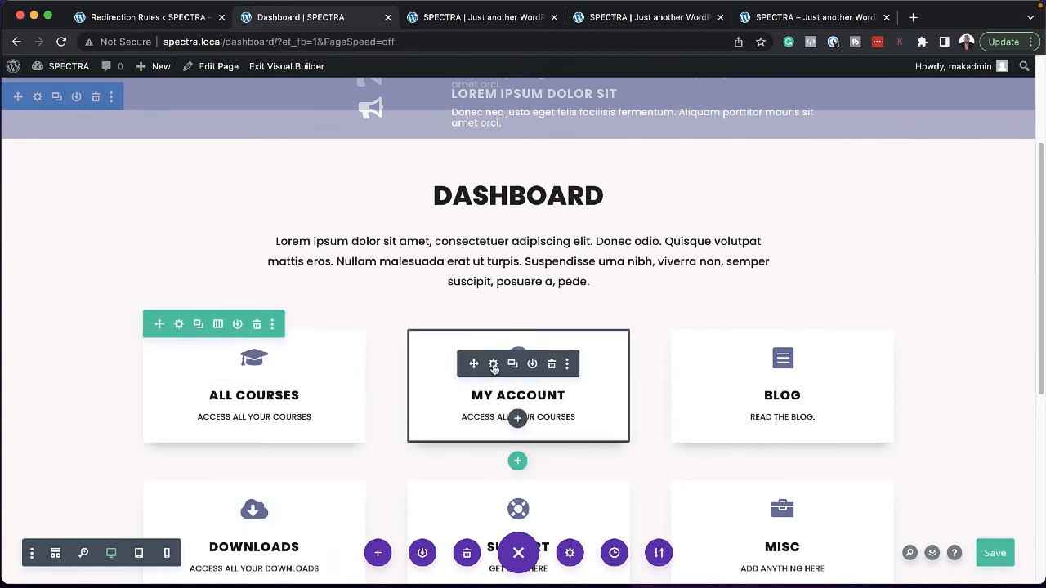
left_click(493, 365)
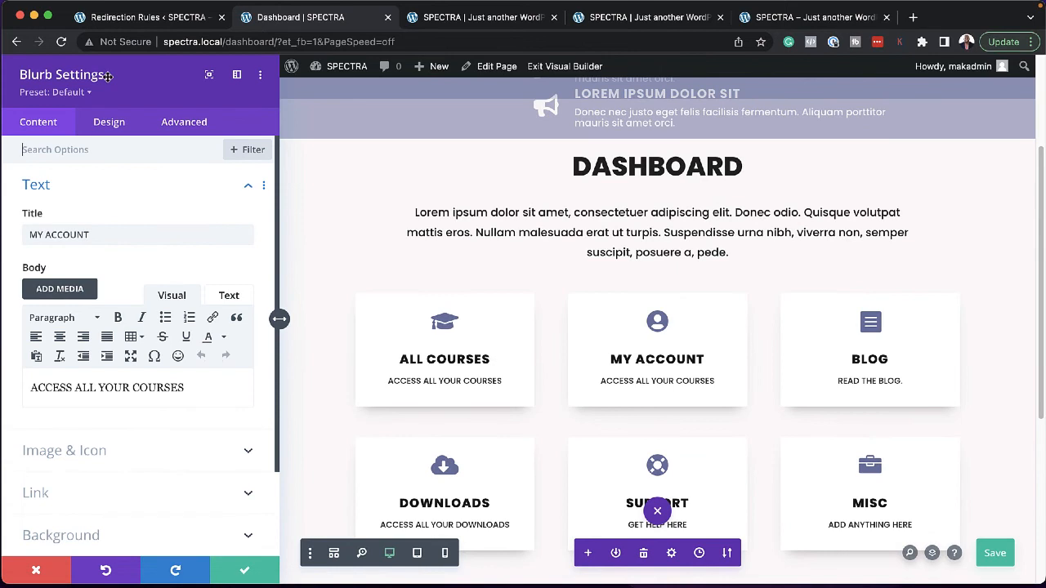
scroll(102, 467, "down", 1)
left_click(101, 465)
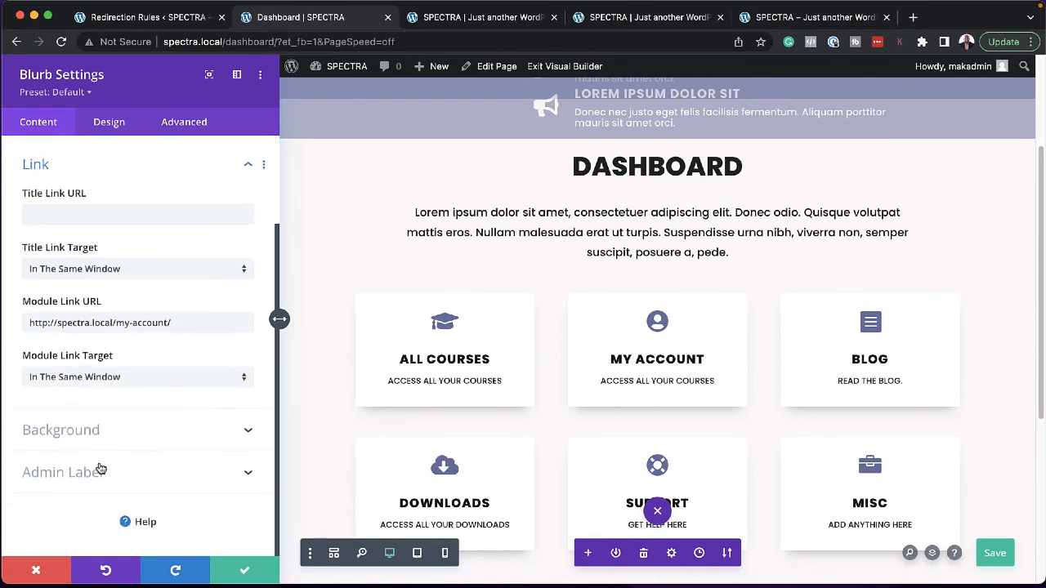
triple_click(179, 322)
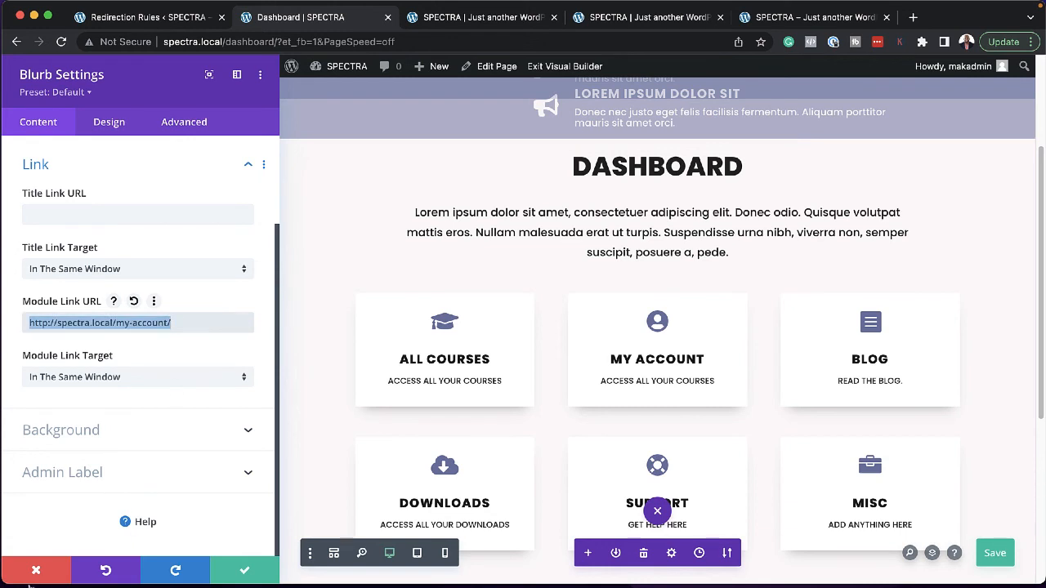
left_click(240, 573)
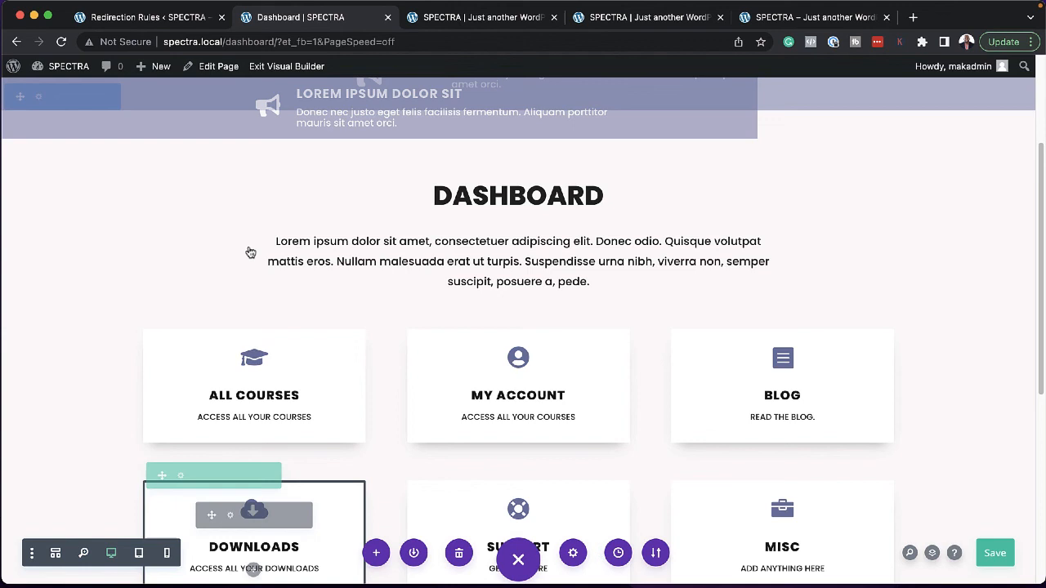
scroll(251, 252, "up", 3)
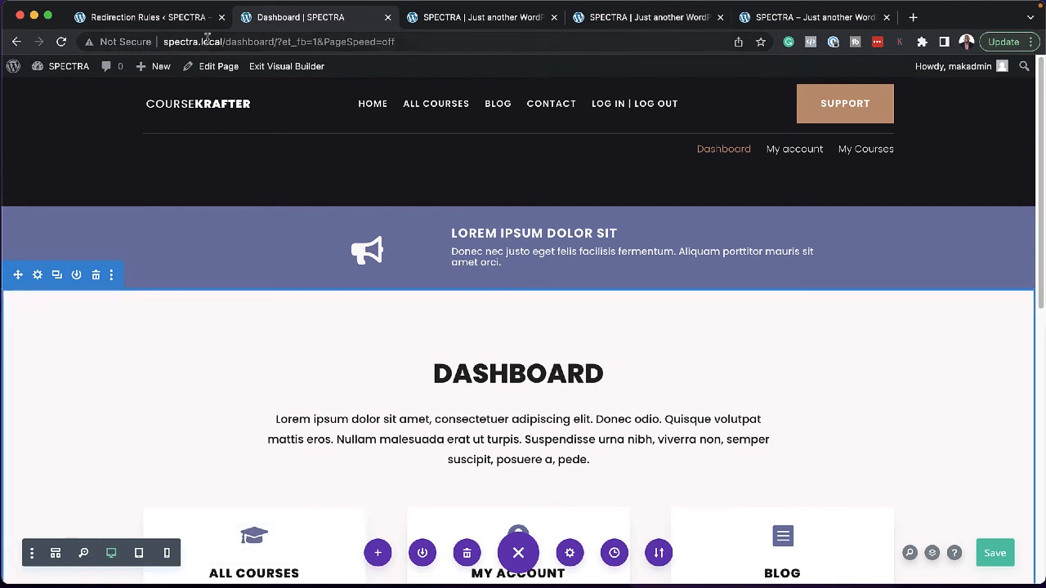
- Return to the WordPress admin, open FluentCRM and start its setup wizard
left_click(186, 18)
scroll(69, 212, "up", 5)
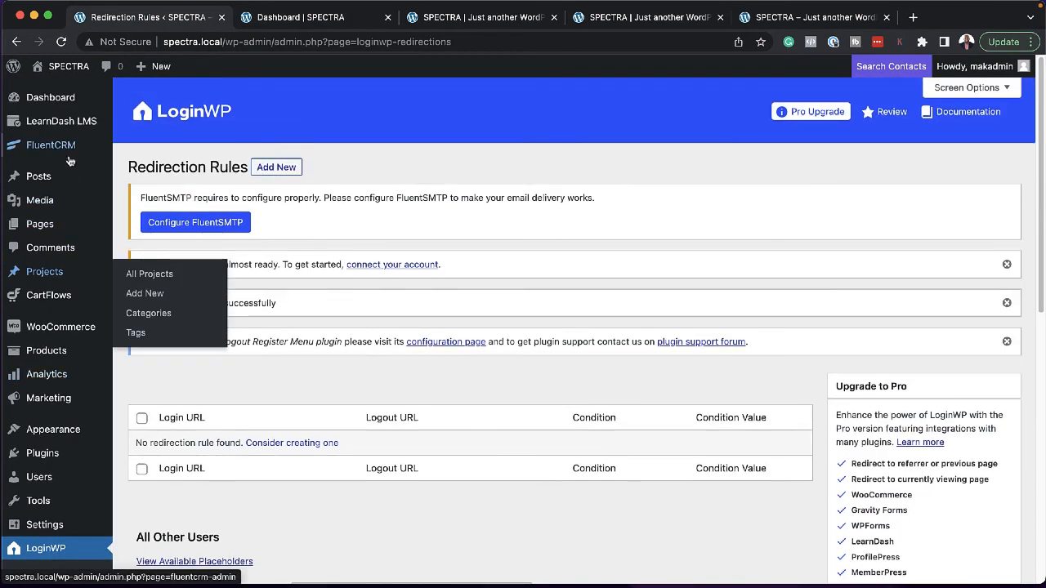
mouse_move(69, 156)
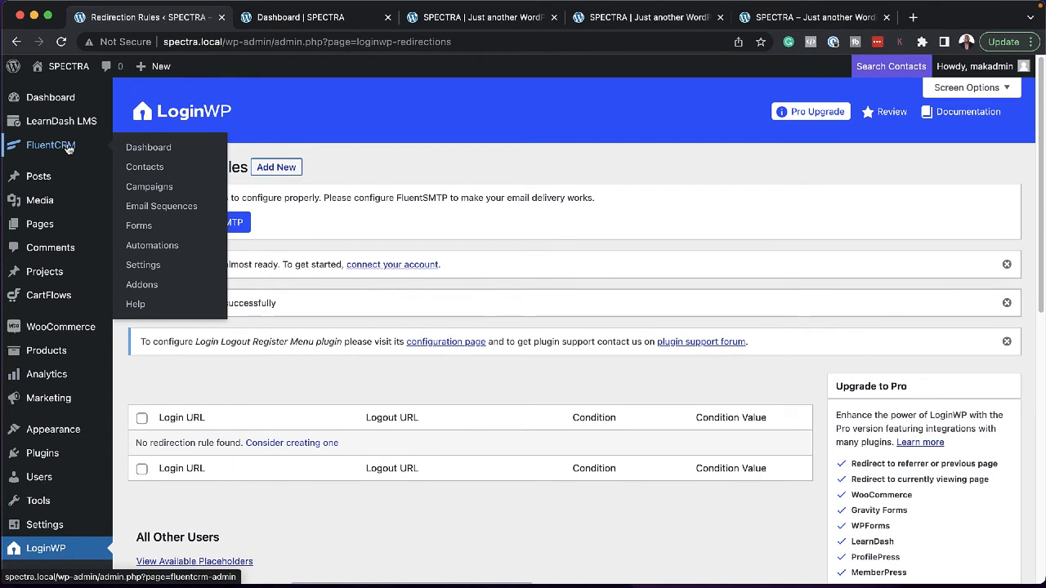
left_click(172, 156)
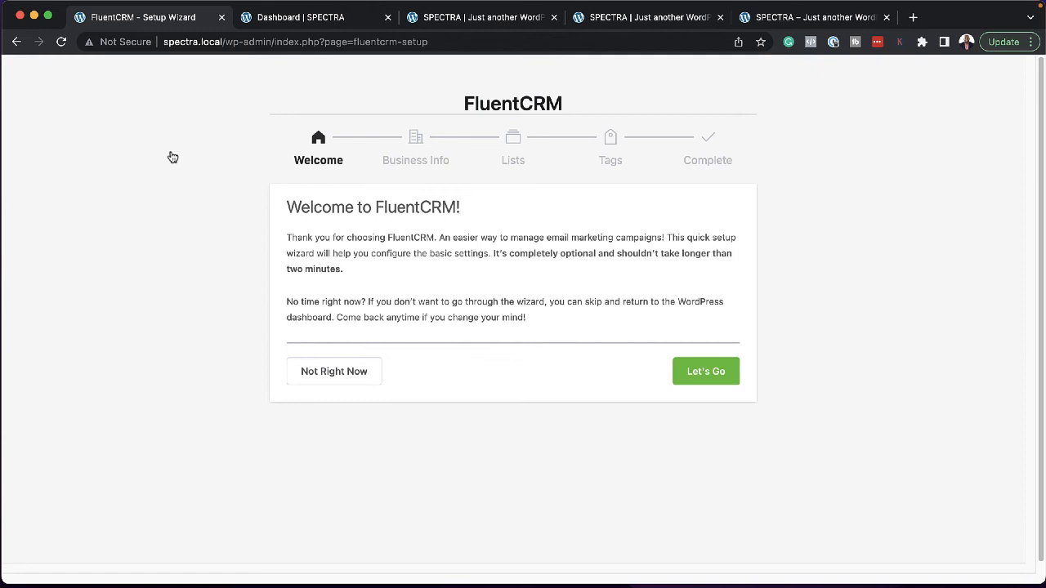
left_click(720, 376)
- Enter Mak Business as the business name and continue to the contact lists
left_click(428, 279)
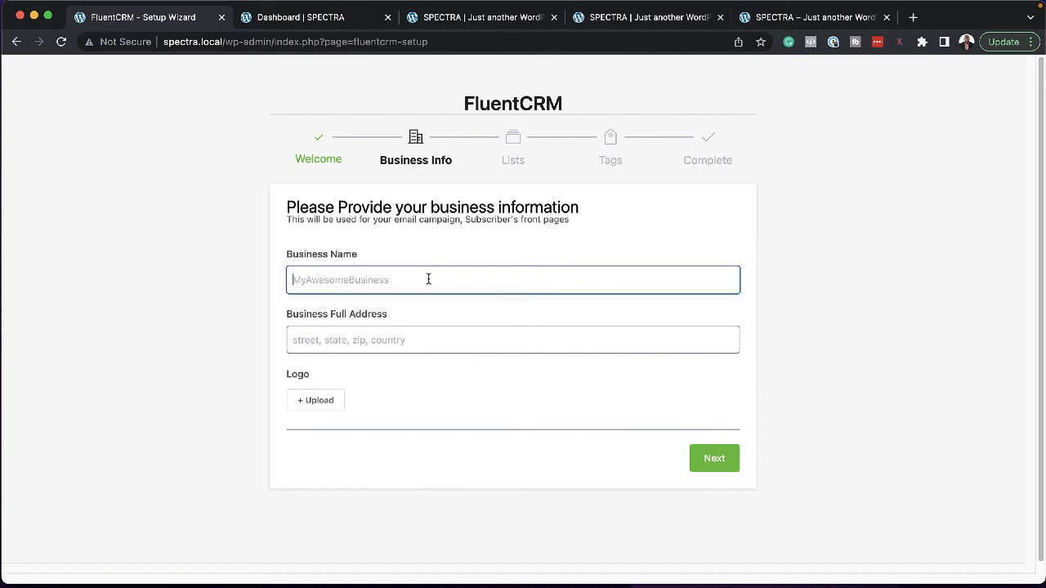
type("Mak")
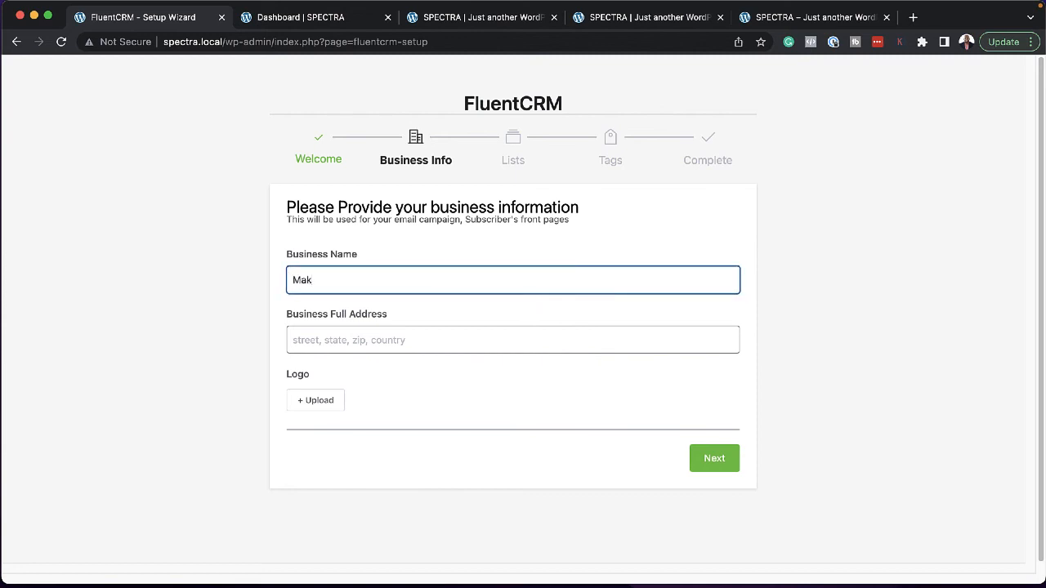
type(" Business")
left_click(709, 466)
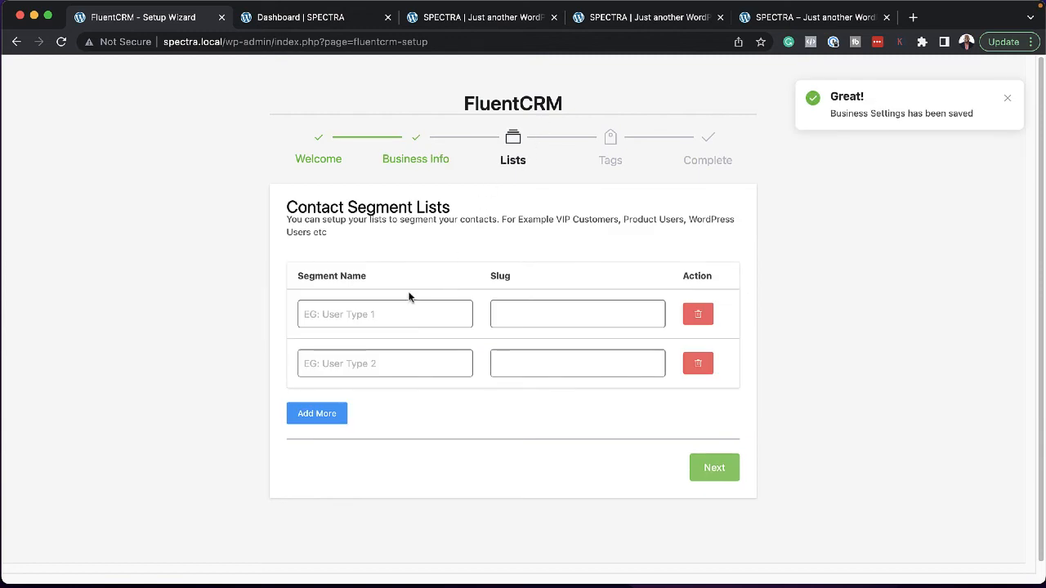
- Create the contact segment lists Students and Customers and continue to the tags
left_click(393, 319)
type("Students")
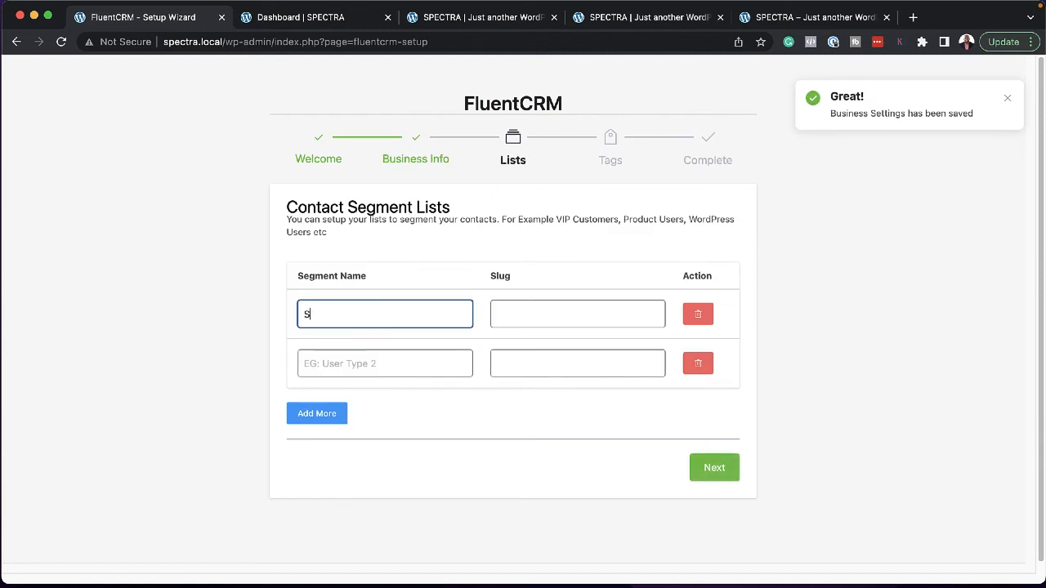
left_click(393, 366)
type("Customers")
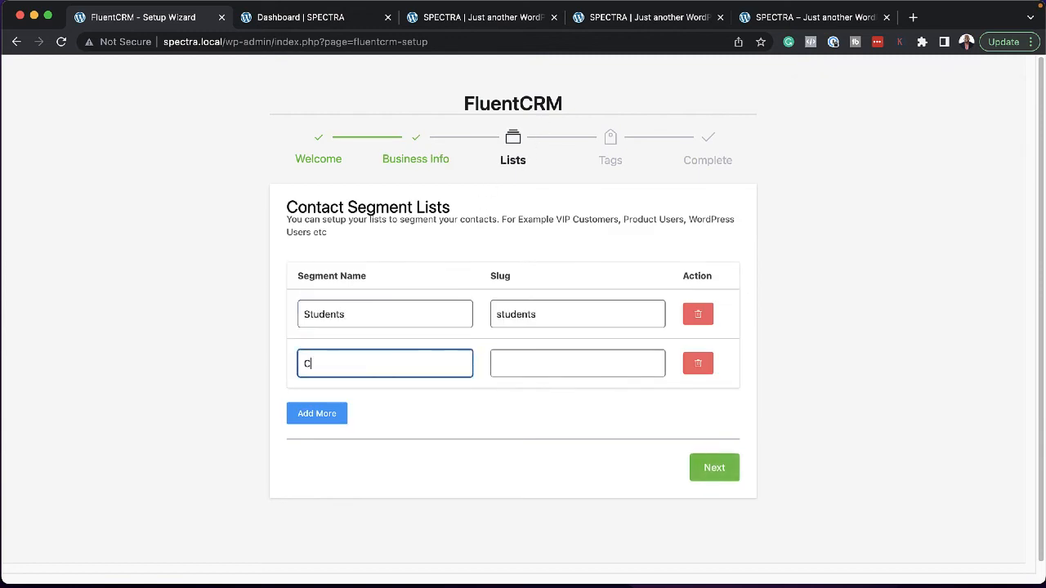
left_click(716, 468)
- Create the contact tags Students and Customers and continue to the final setup stage
left_click(422, 314)
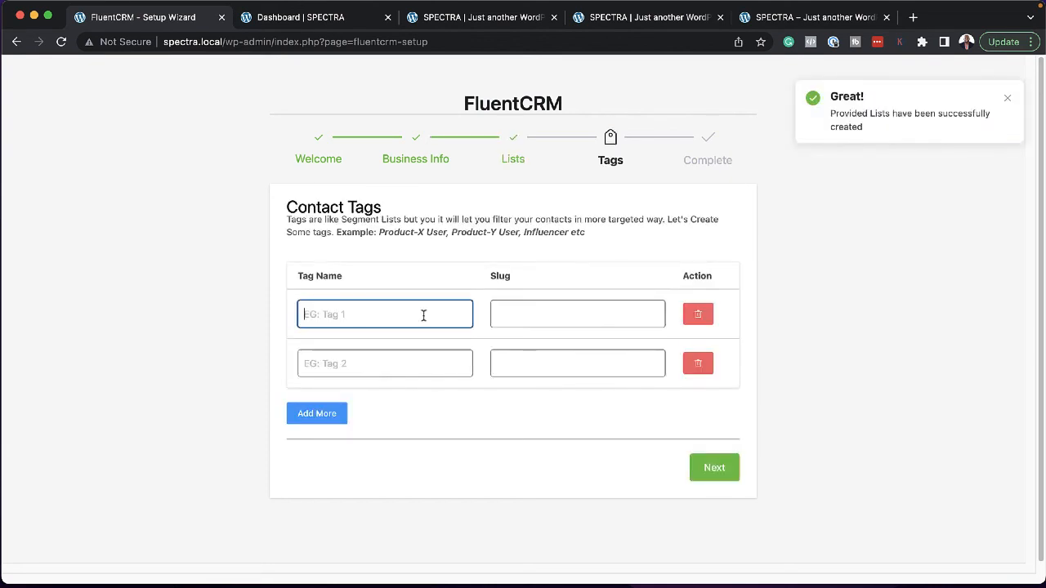
type("Students")
key("Tab")
left_click(381, 358)
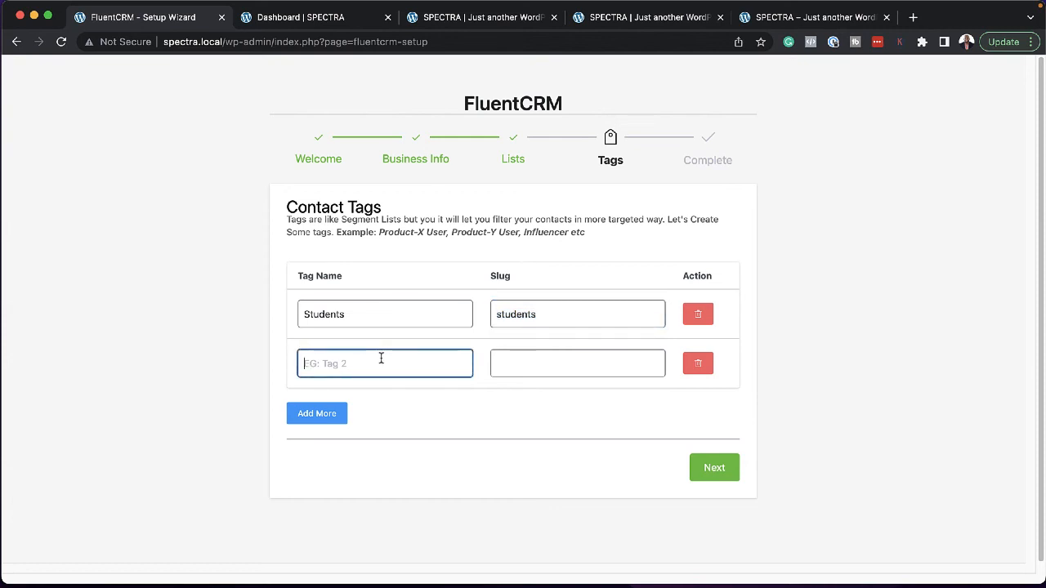
type("Customers")
left_click(456, 437)
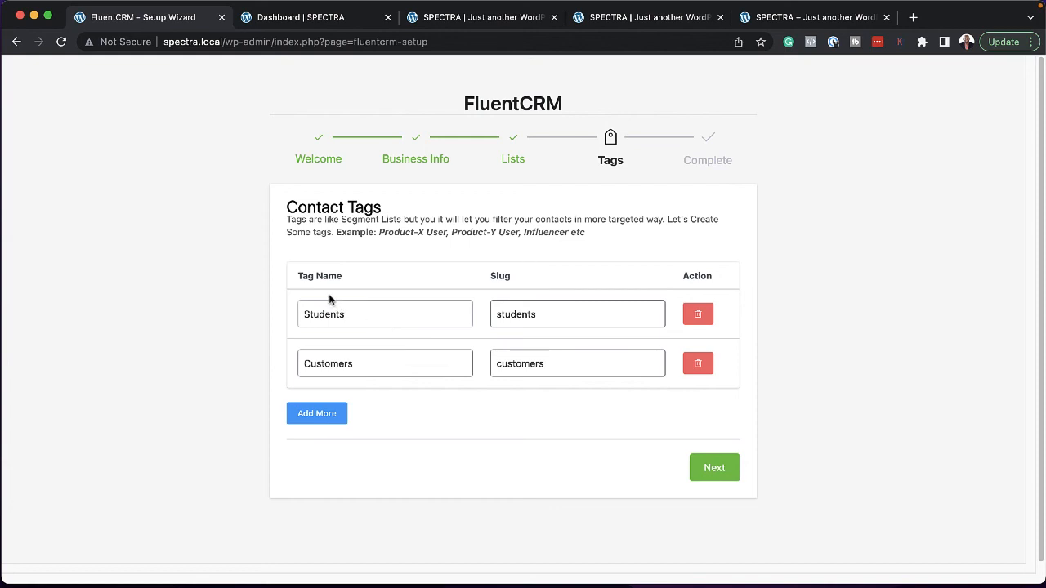
left_click(355, 314)
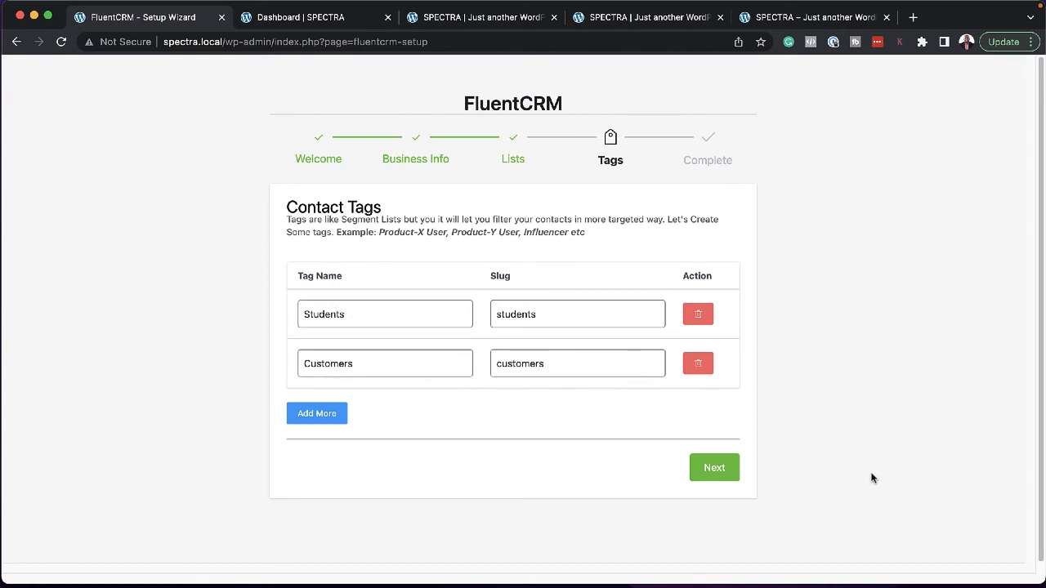
left_click(714, 468)
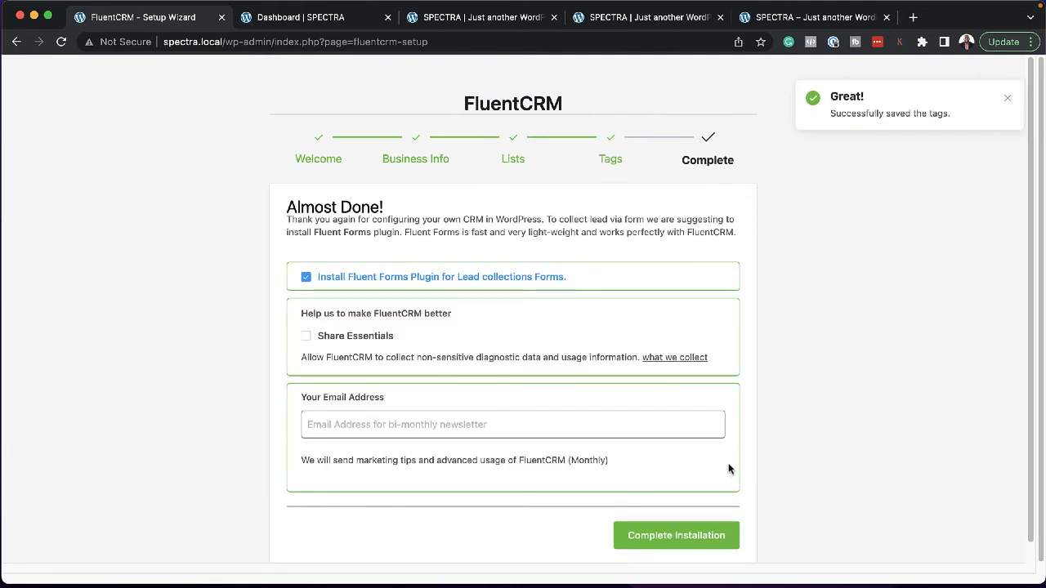
- Complete the setup wizard with the Fluent Forms plugin installation included and go to the CRM dashboard
left_click(694, 542)
left_click(567, 344)
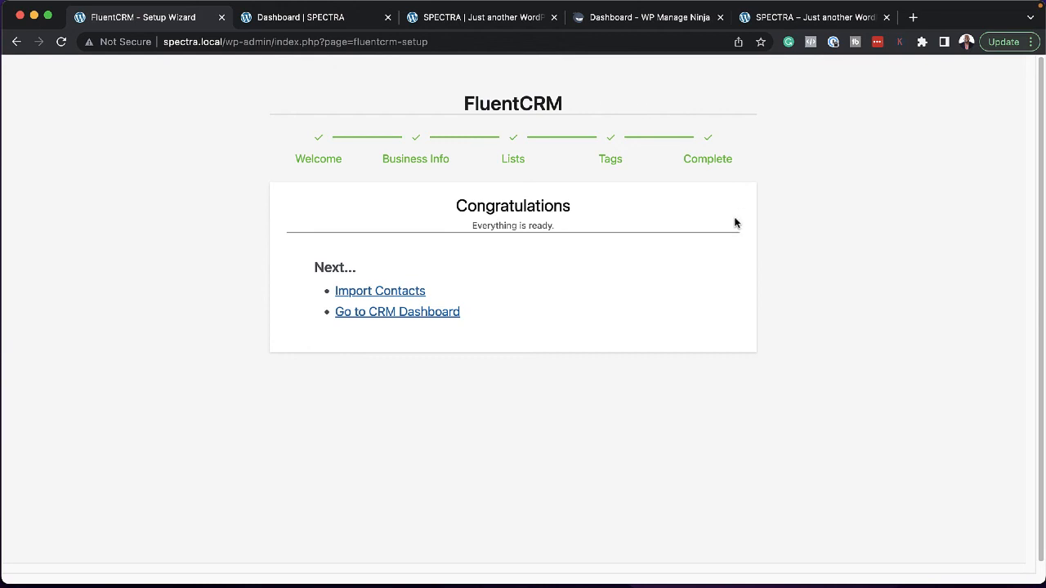
left_click(423, 319)
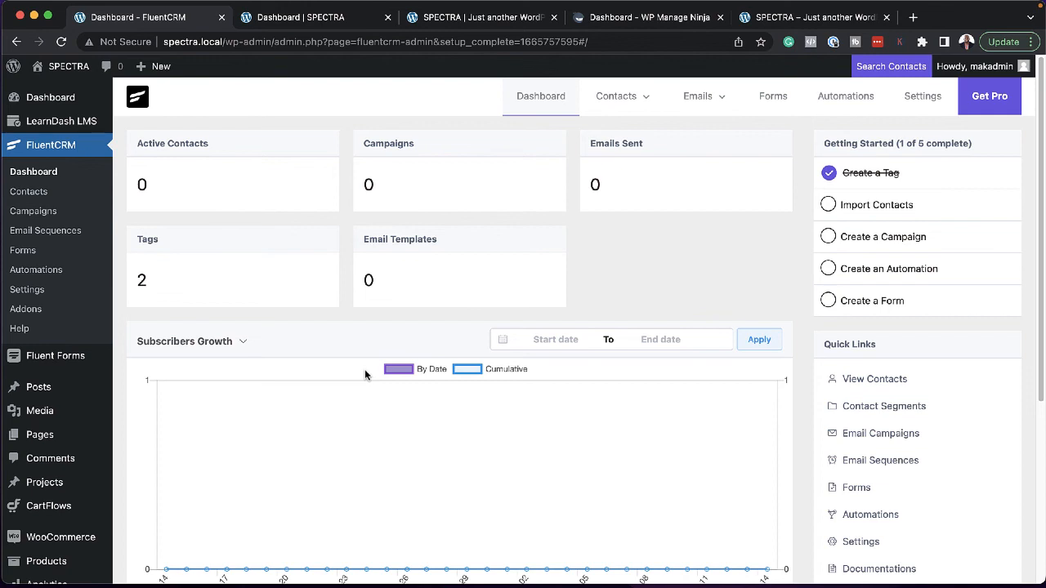
- Switch to the WP Manage Ninja account, download the FluentCRM Email Marketing Addon and copy its license key
left_click(619, 18)
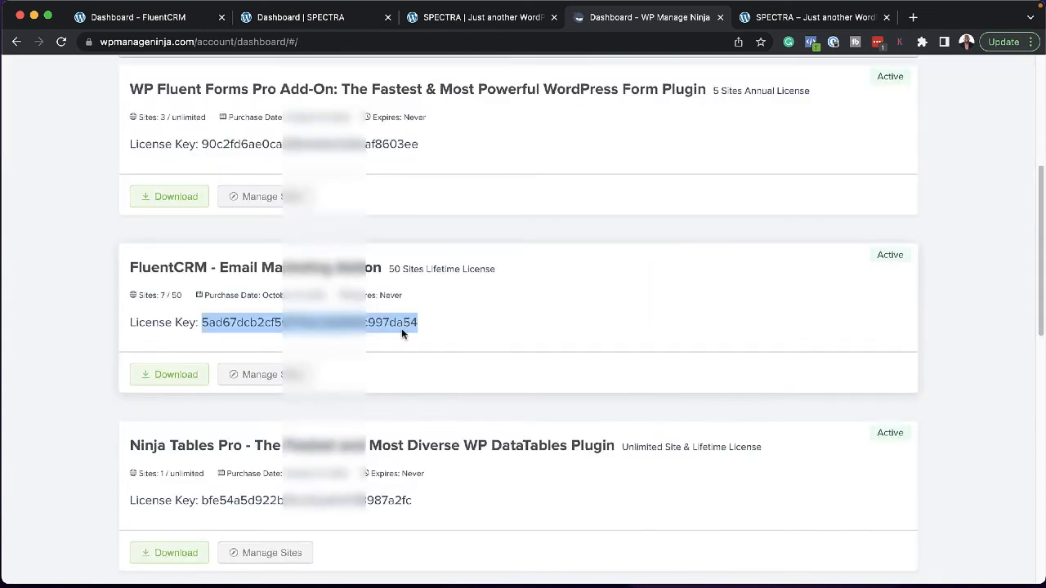
left_click(184, 375)
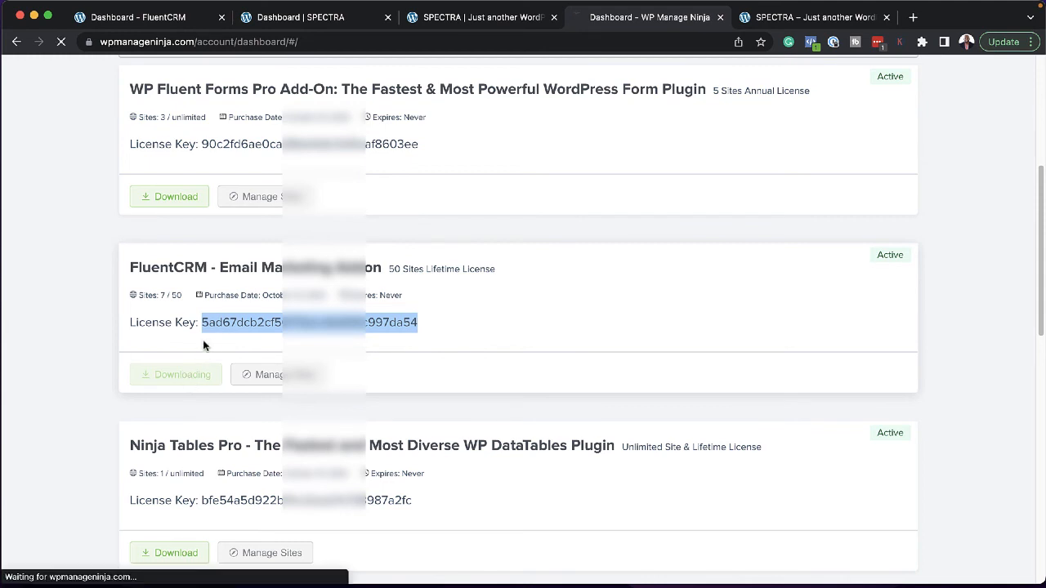
right_click(224, 322)
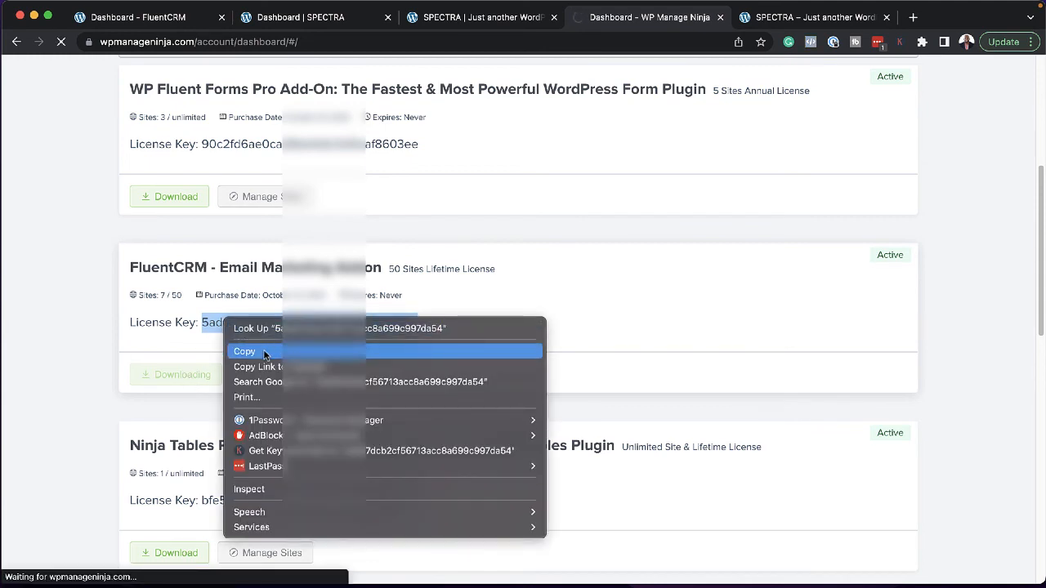
left_click(245, 351)
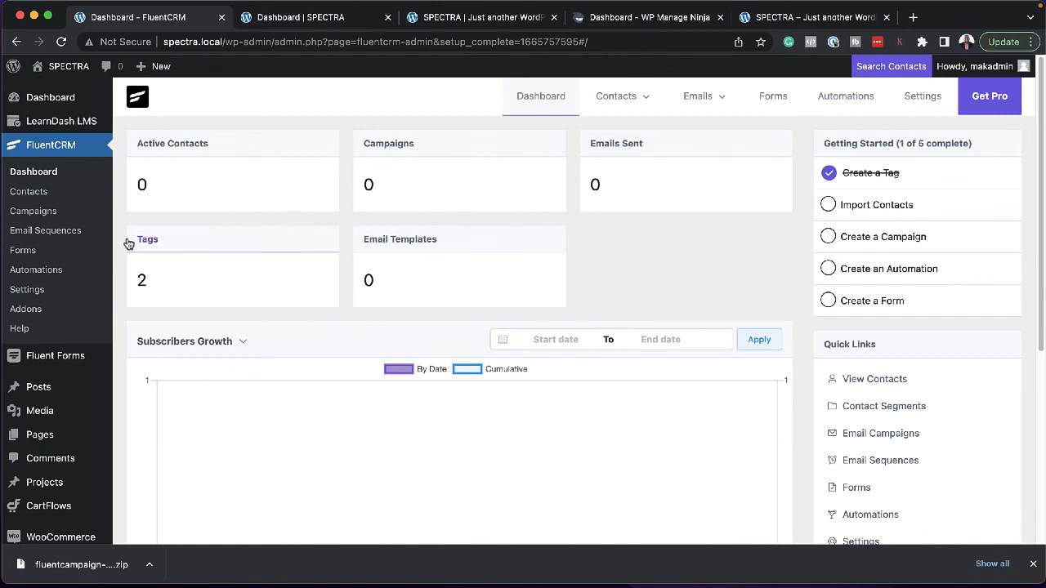
- Return to the WordPress admin and install the downloaded fluentcampaign zip file as an uploaded plugin
scroll(58, 483, "down", 2)
mouse_move(57, 491)
scroll(58, 490, "down", 4)
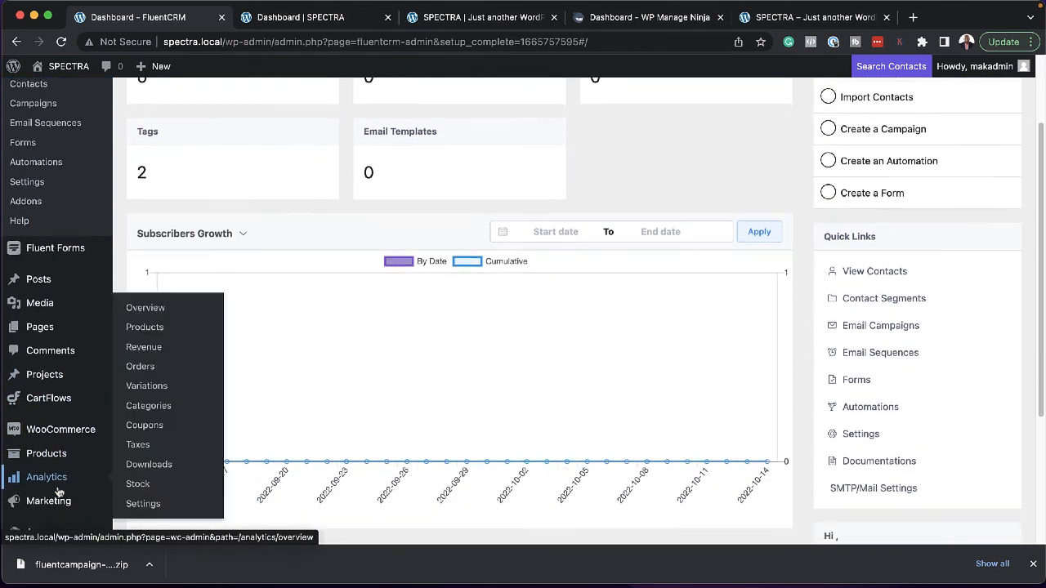
scroll(59, 491, "down", 1)
mouse_move(50, 445)
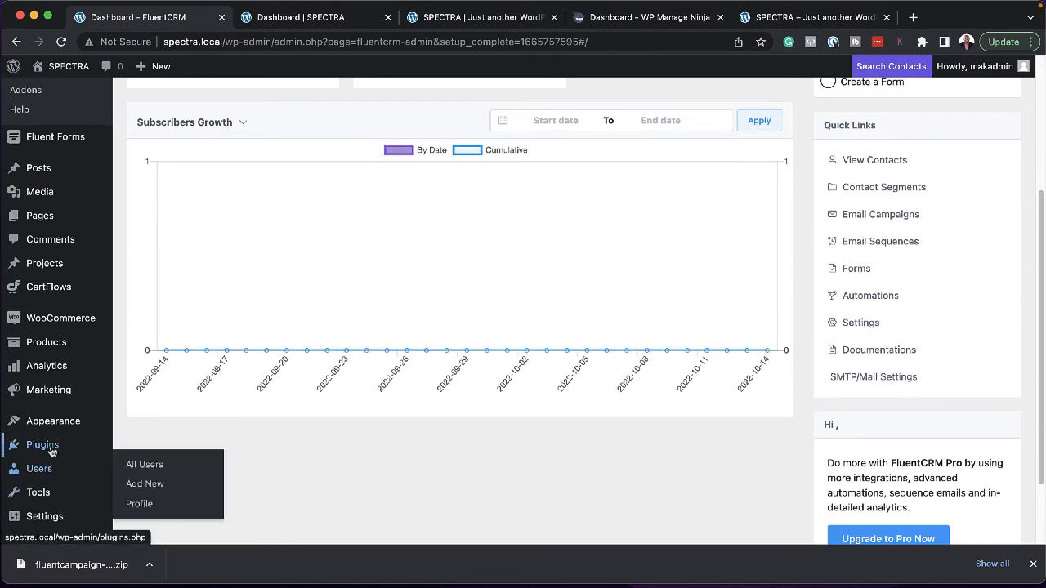
left_click(138, 472)
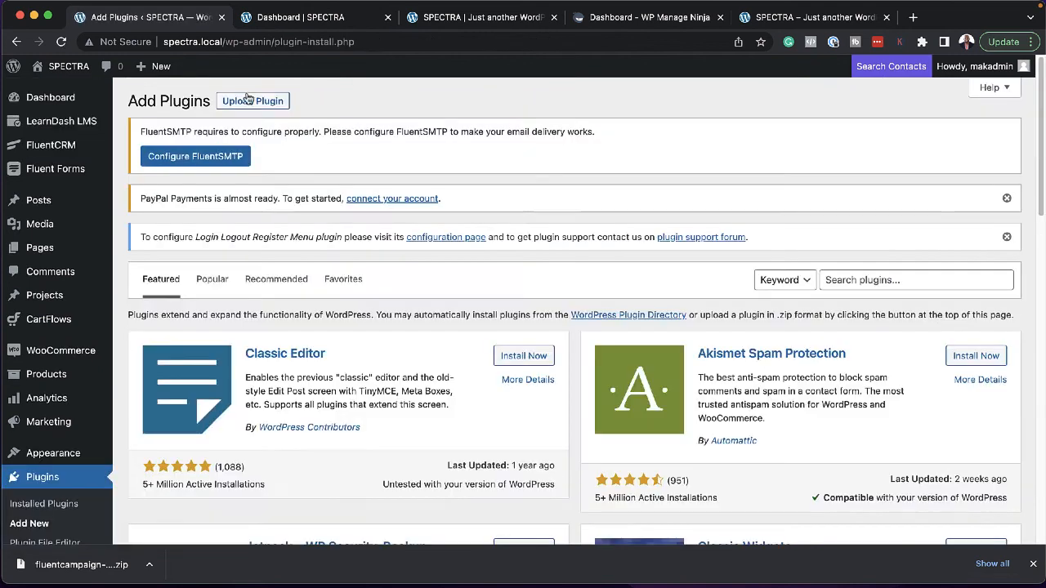
left_click(245, 101)
left_click_drag(81, 564, 537, 368)
left_click(681, 375)
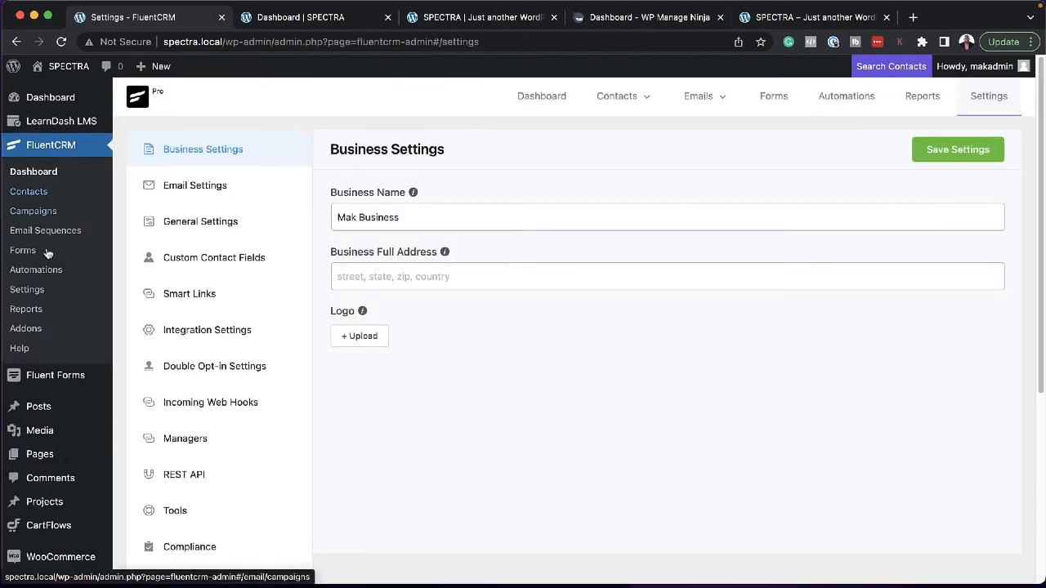
- Open License Management in the FluentCRM settings, paste the add-on's license key and verify it
left_click(47, 290)
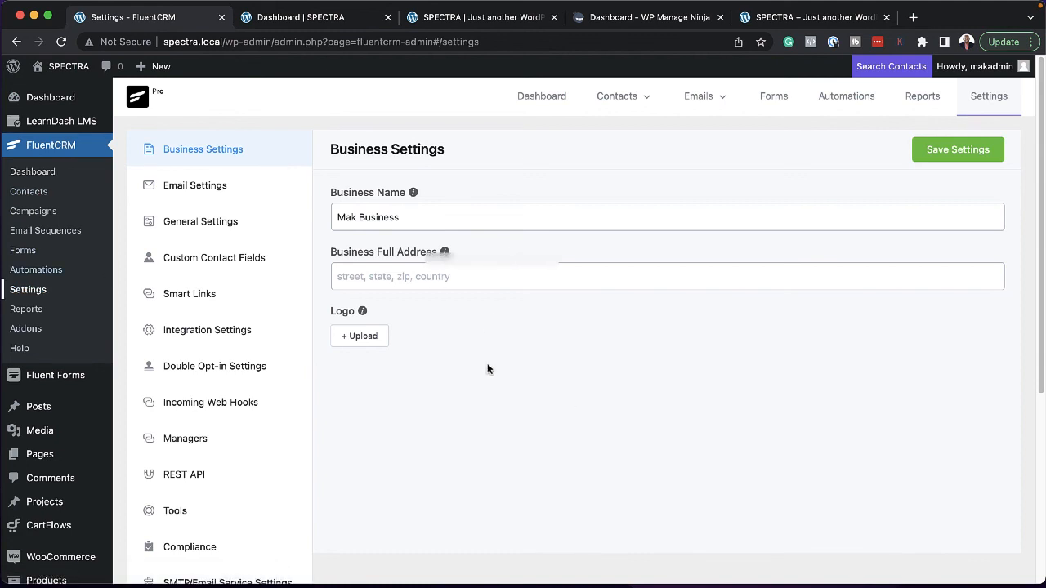
scroll(488, 368, "down", 2)
scroll(488, 367, "down", 2)
left_click(219, 474)
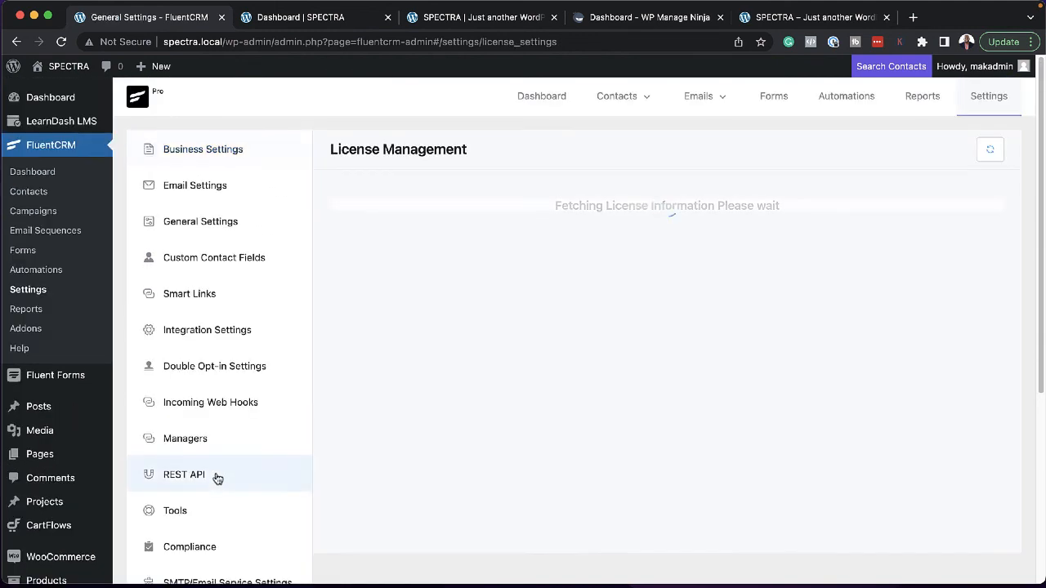
left_click(447, 265)
key("super+v")
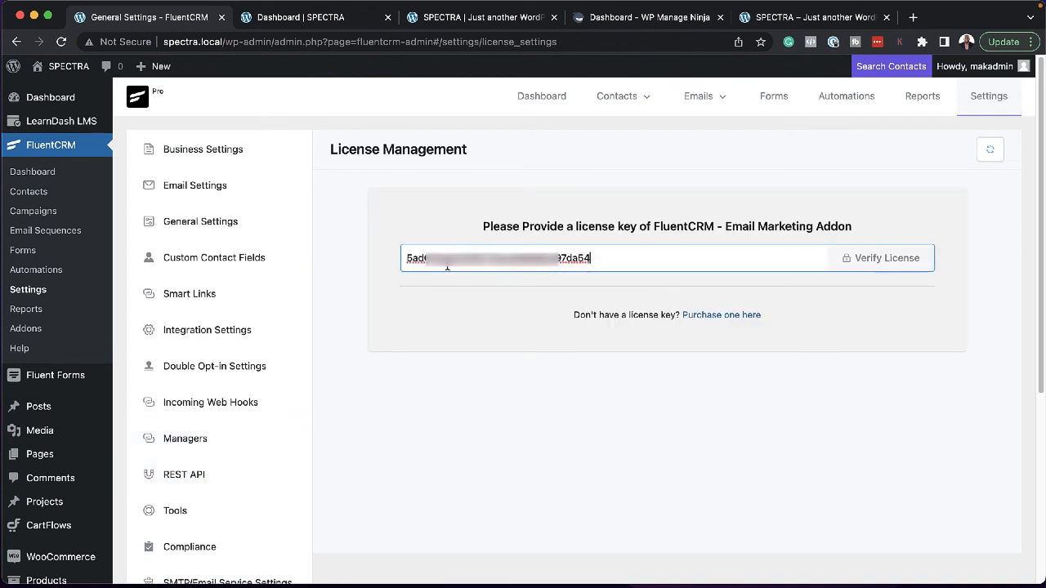
left_click(914, 259)
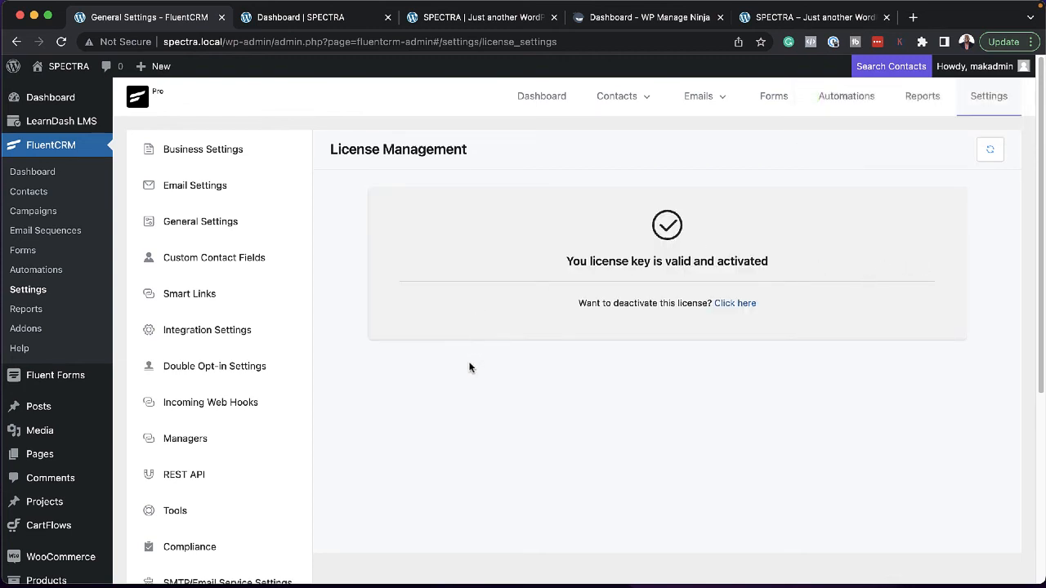
- Start a new automation funnel in FluentCRM with the internal label Gardening Course
mouse_move(72, 123)
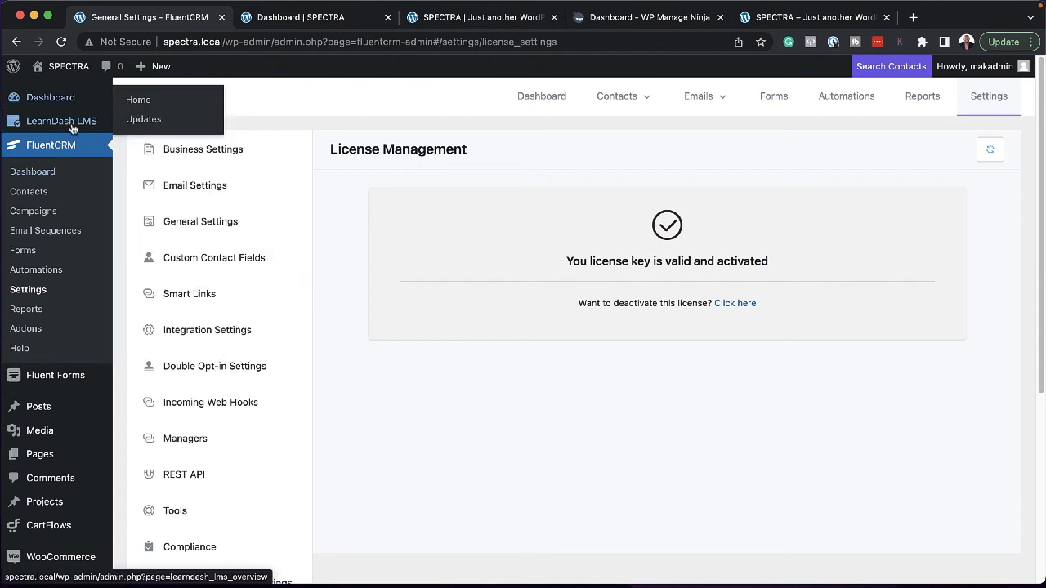
left_click(74, 150)
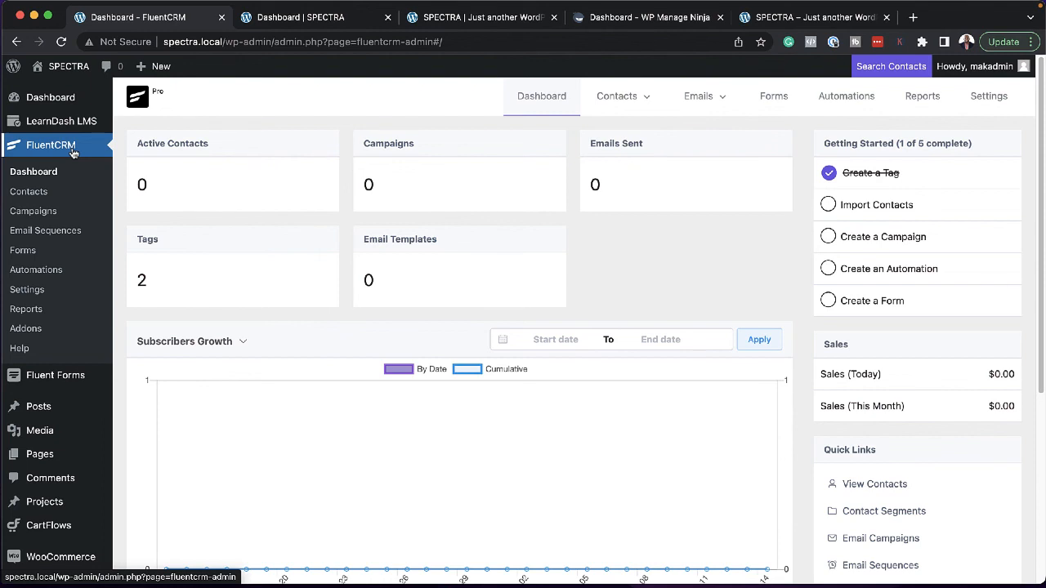
left_click(854, 108)
left_click(854, 149)
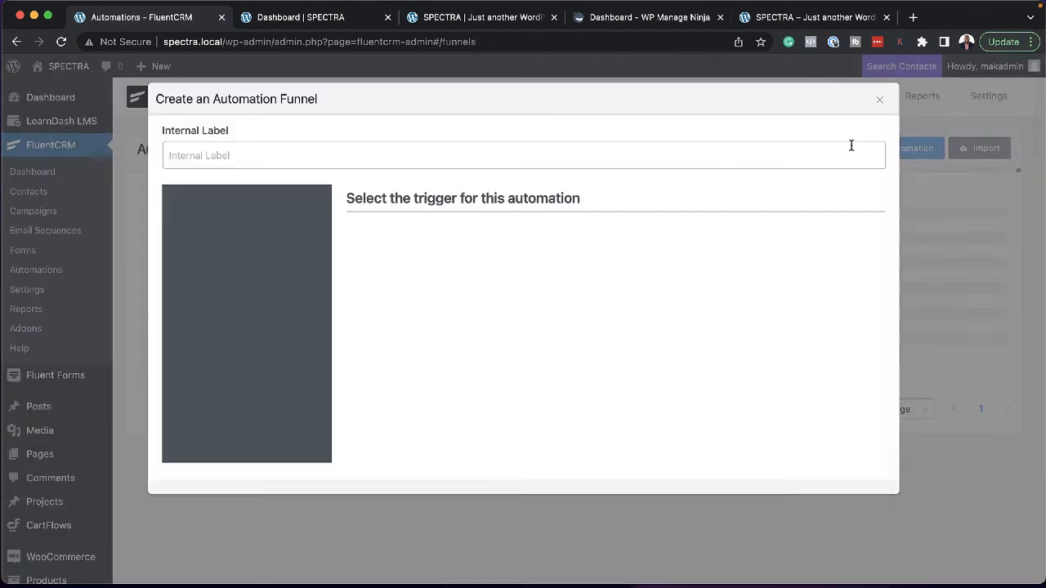
left_click(686, 156)
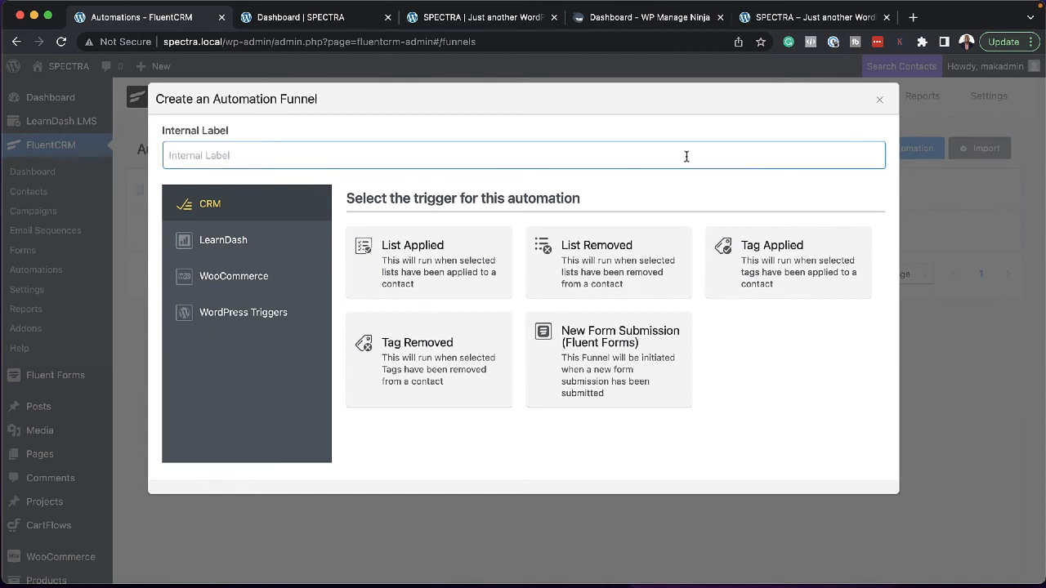
type("Gardening Course")
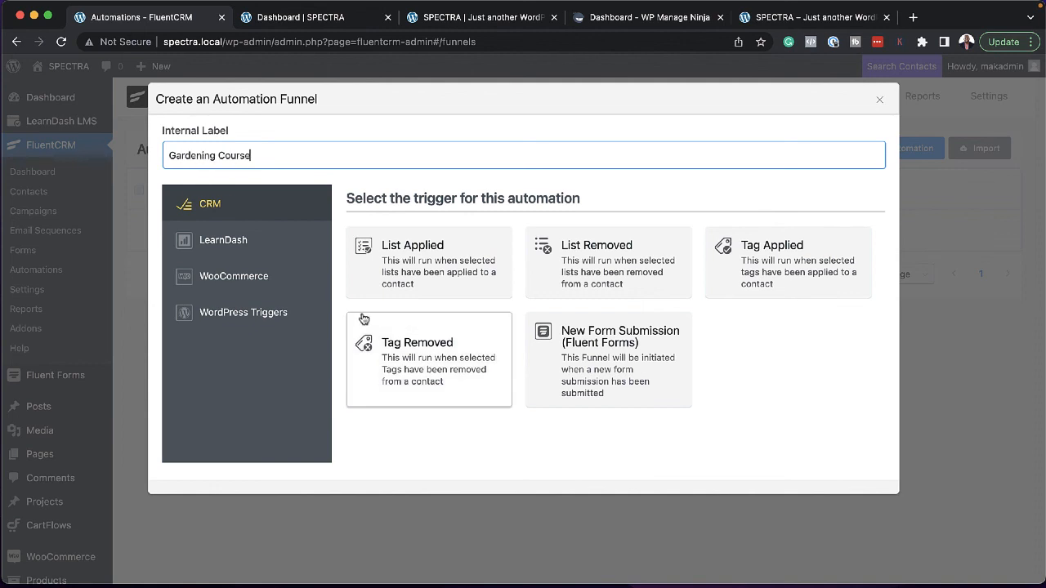
- Choose the WooCommerce Order Completed trigger for the automation and continue to its settings
left_click(250, 247)
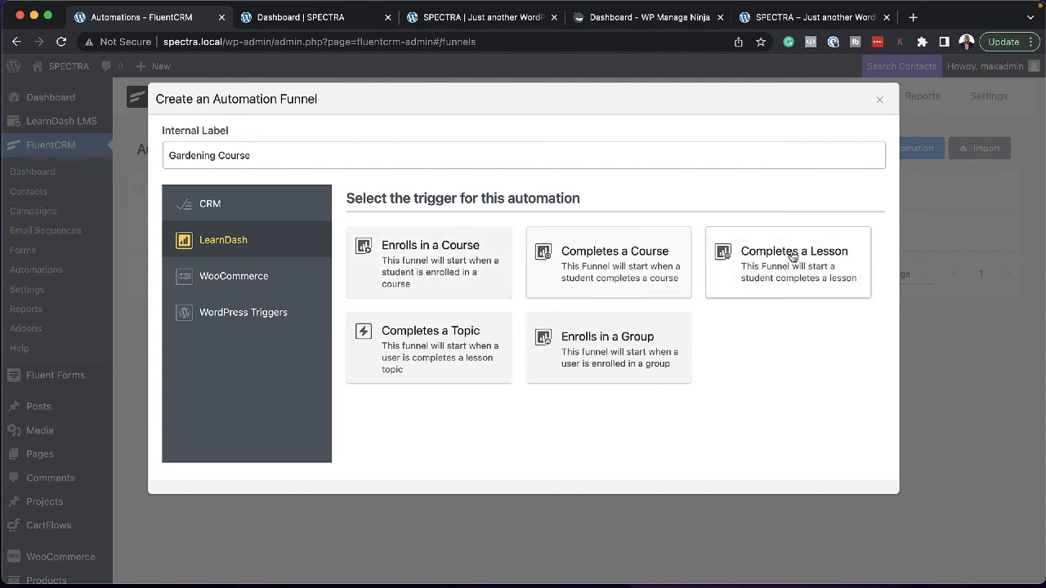
left_click(278, 284)
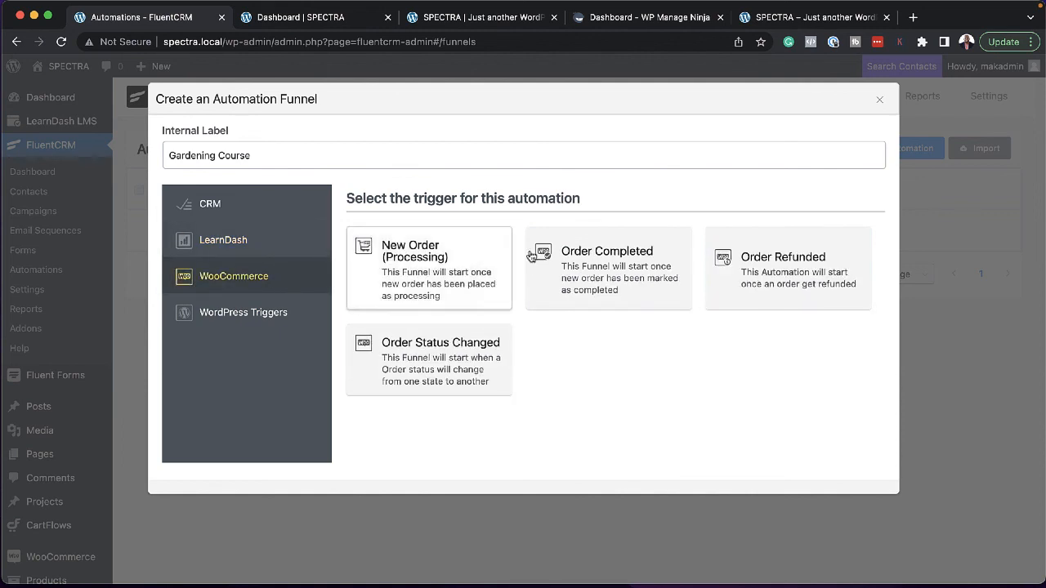
left_click(604, 273)
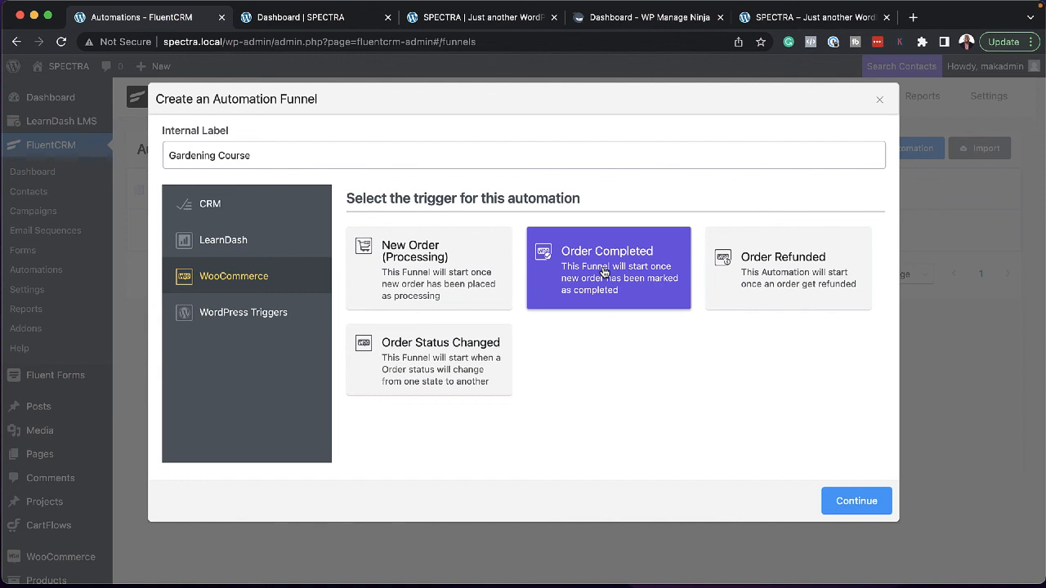
left_click(842, 490)
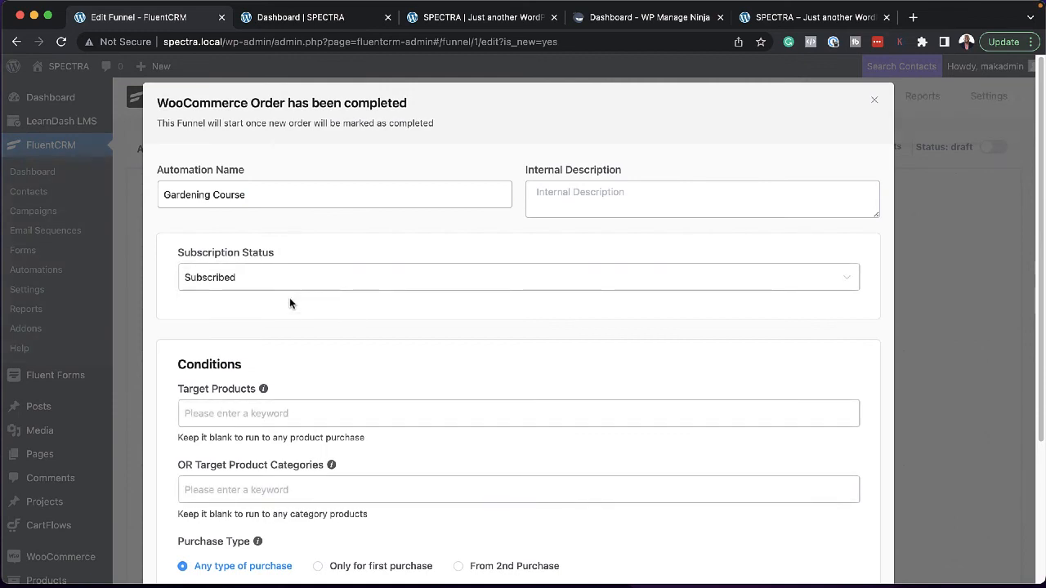
- Set Gardening Basics as the trigger's target product and save the trigger settings
scroll(348, 327, "down", 2)
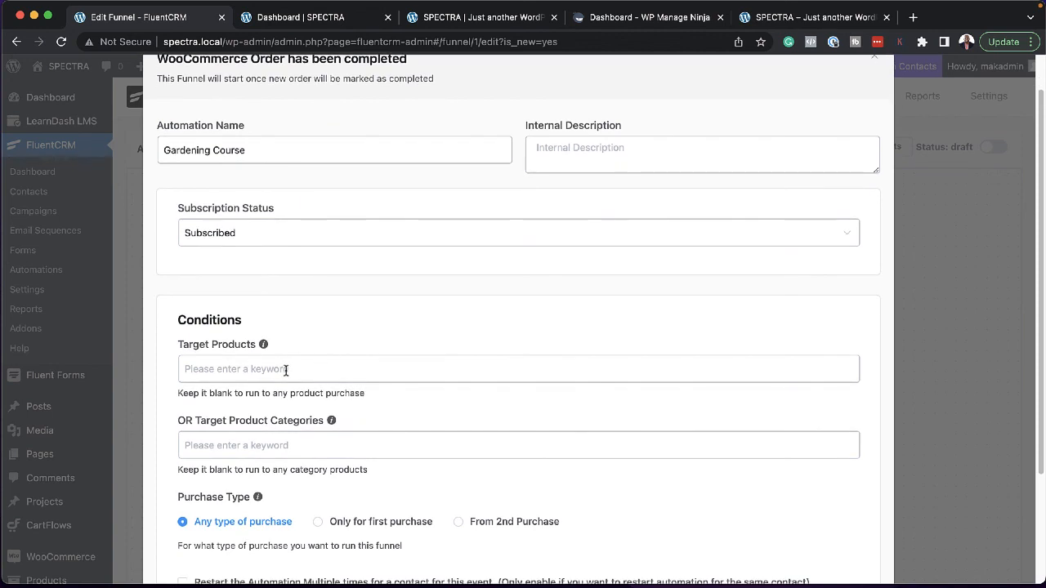
left_click(286, 370)
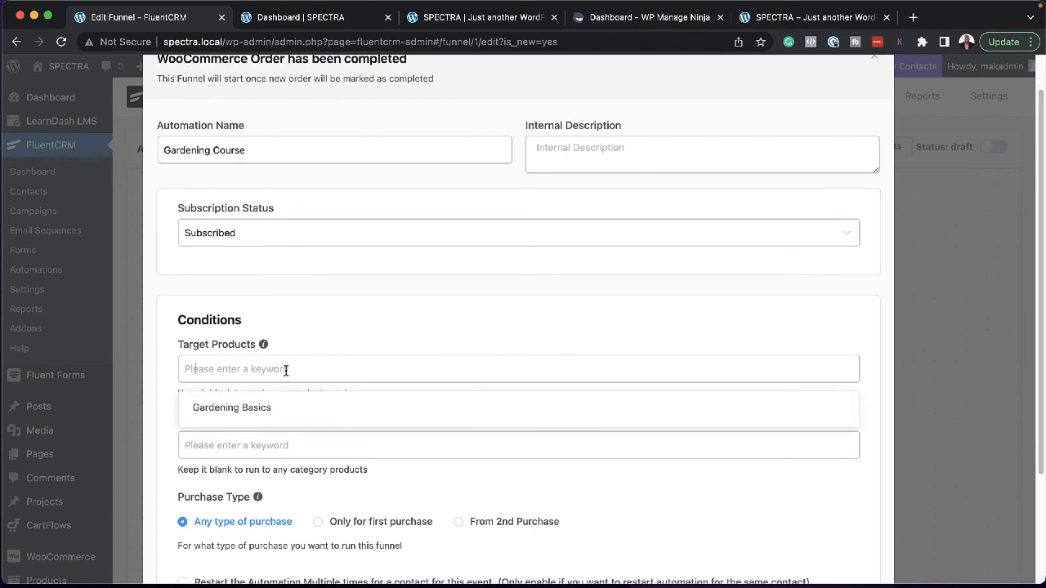
left_click(270, 408)
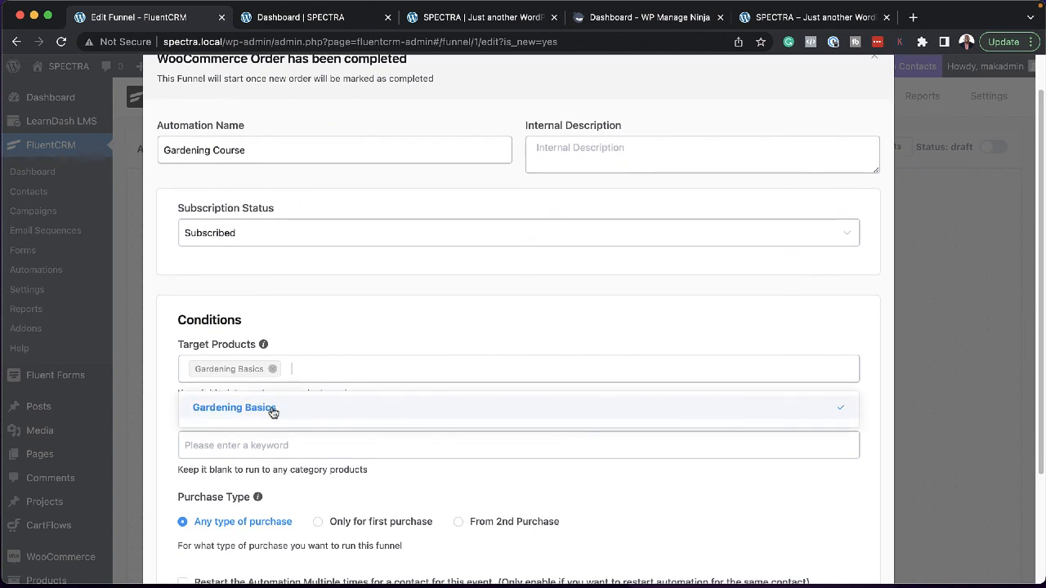
left_click(341, 335)
scroll(357, 390, "down", 3)
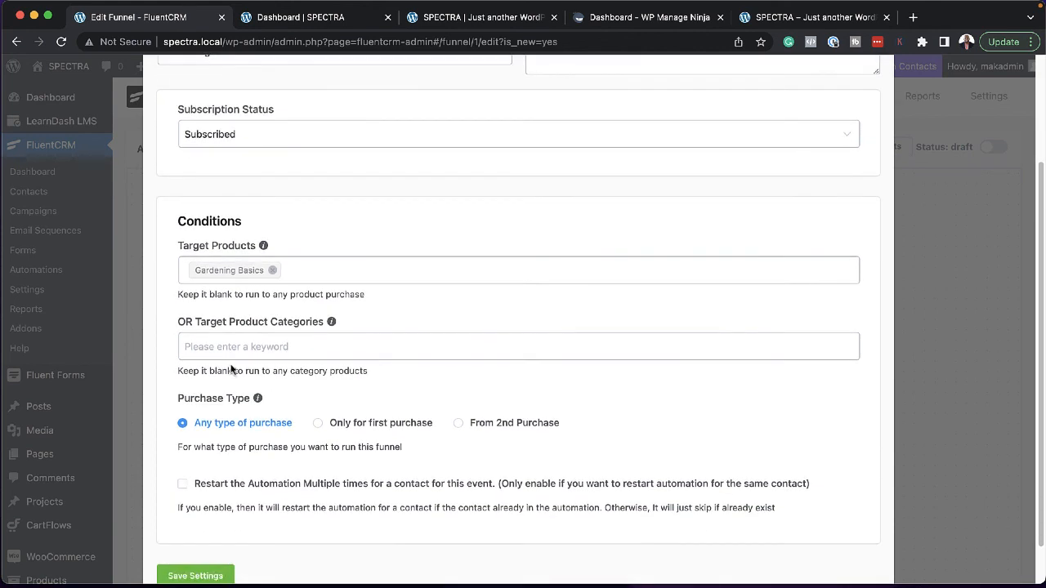
scroll(232, 367, "down", 2)
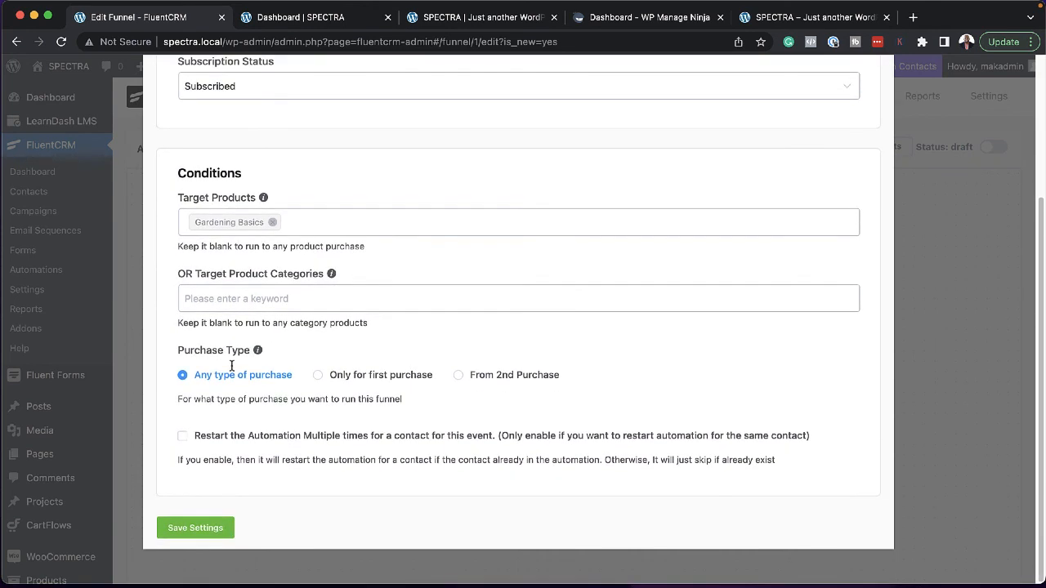
left_click(216, 531)
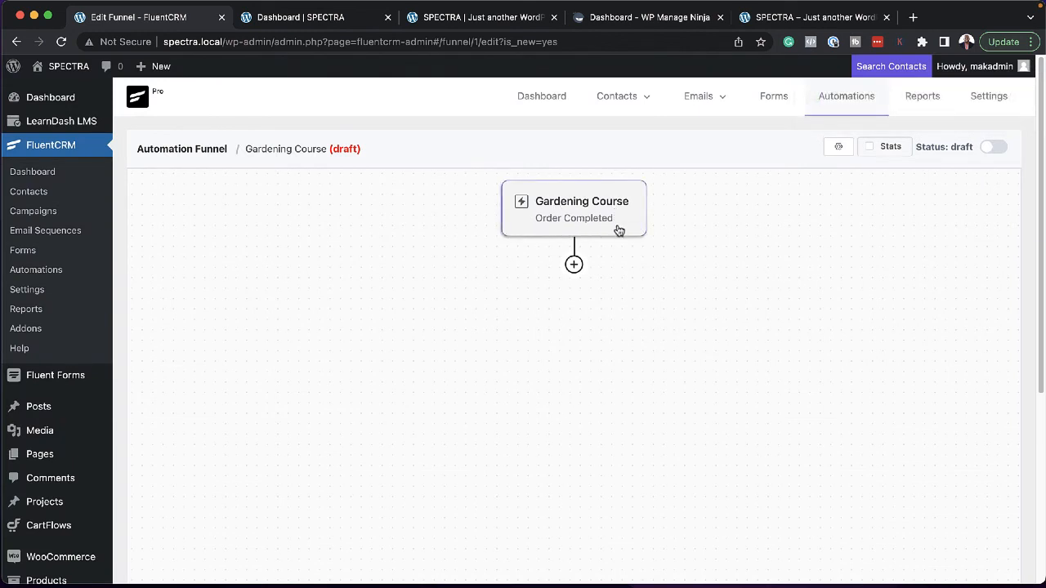
- Add an Apply Tag action with the Students tag after the Order Completed trigger and save it
left_click(574, 265)
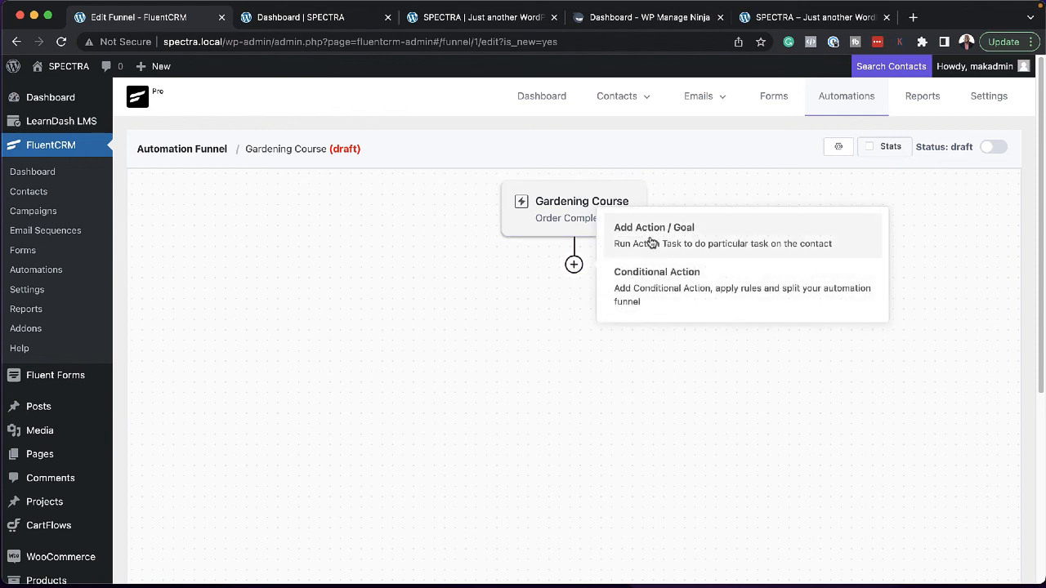
left_click(623, 242)
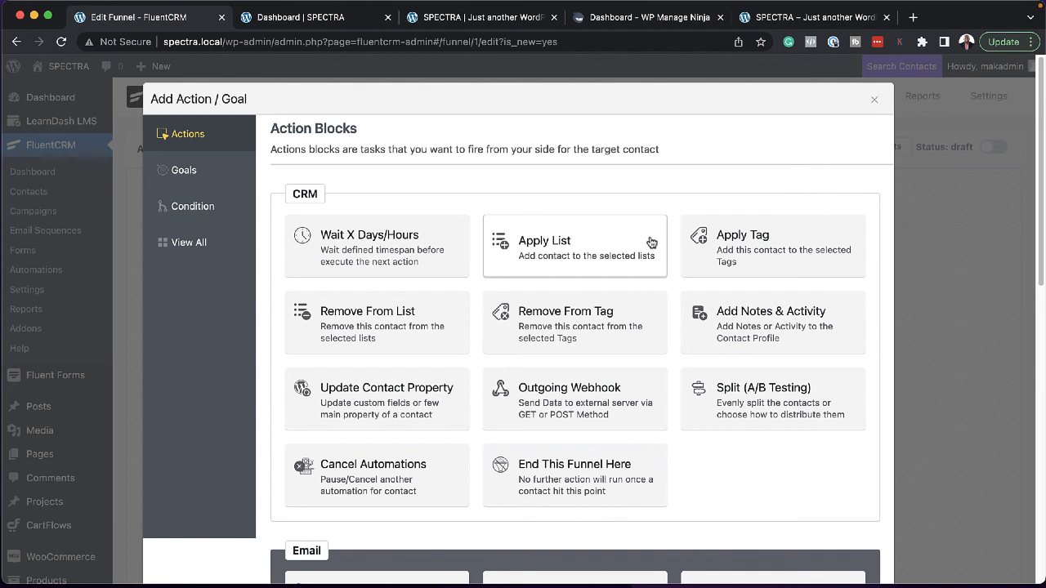
left_click(736, 249)
left_click(429, 278)
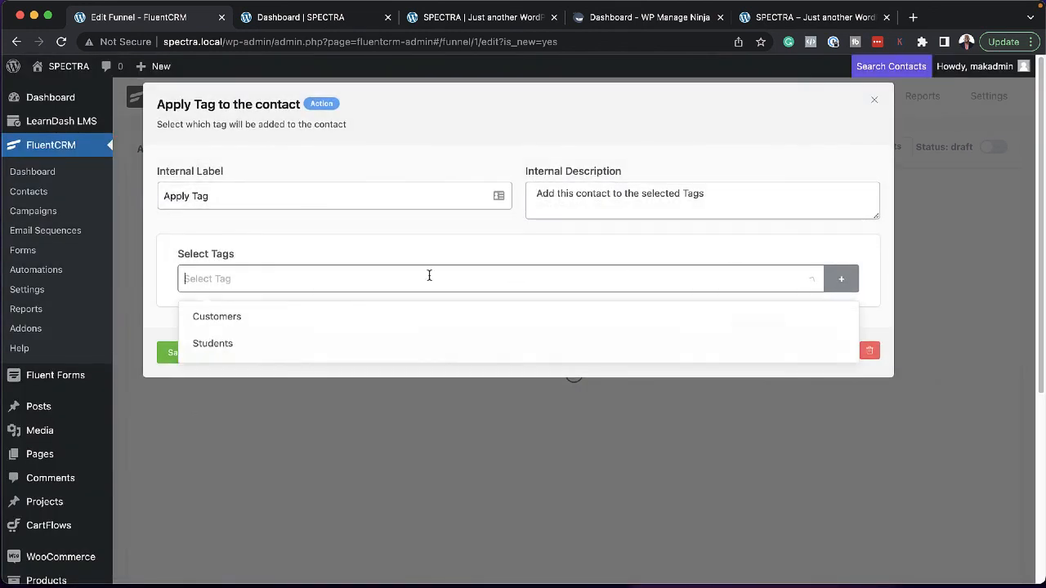
left_click(263, 348)
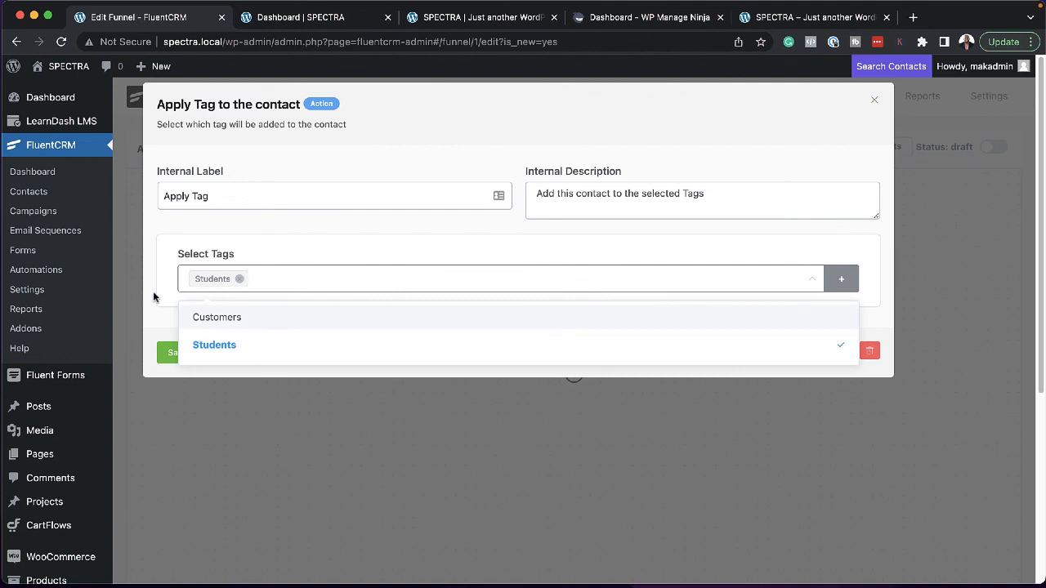
left_click(158, 321)
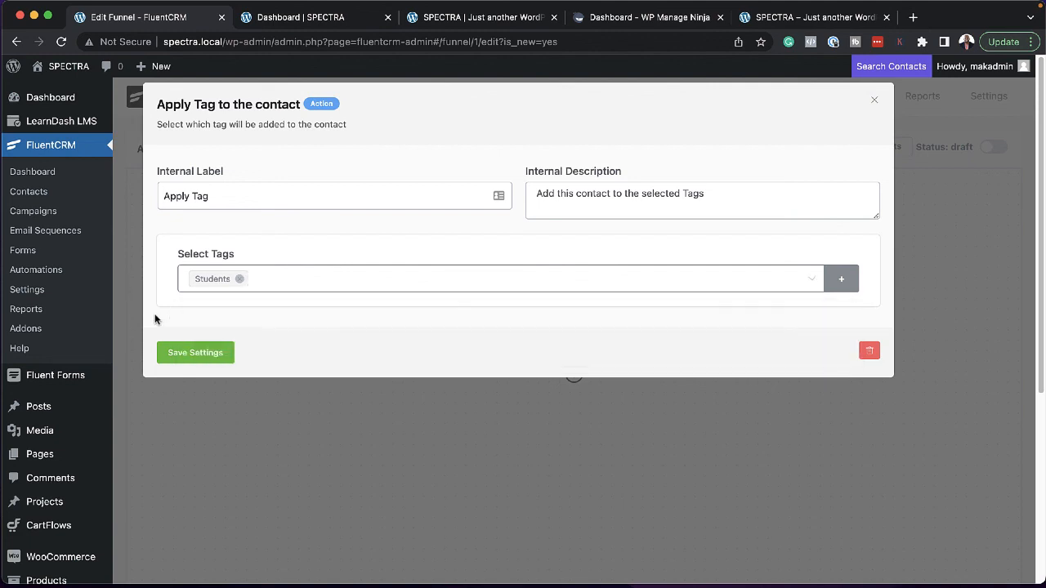
left_click(214, 358)
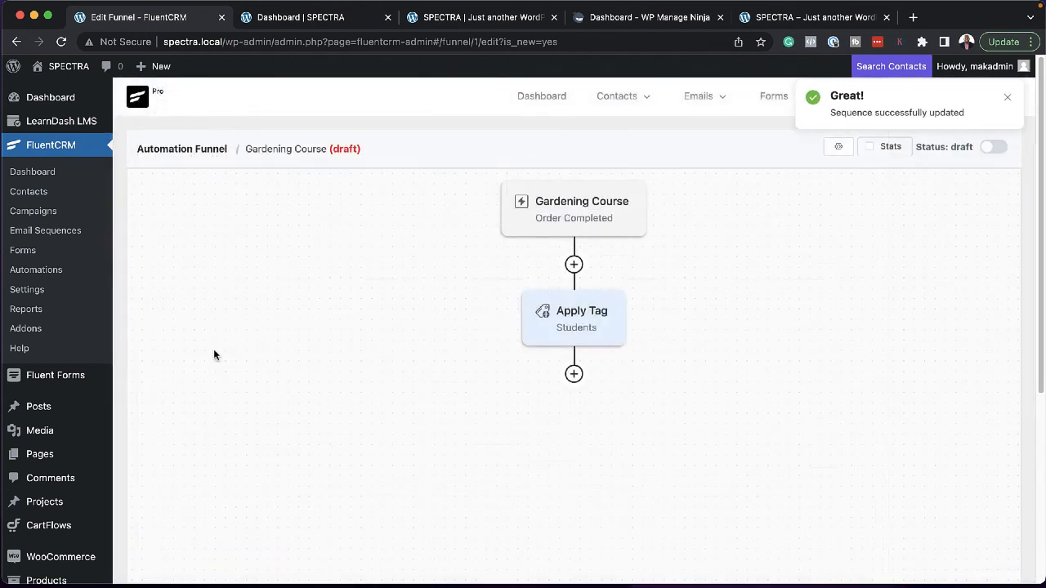
- Add a Send Custom Email action after the Apply Tag block with the subject Welcome To The Course
left_click(574, 374)
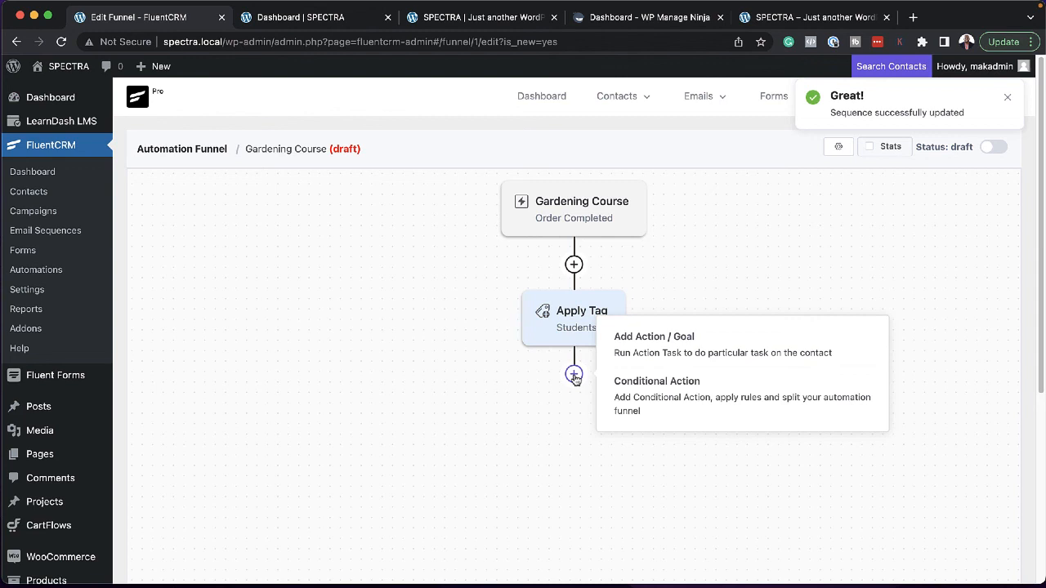
left_click(573, 375)
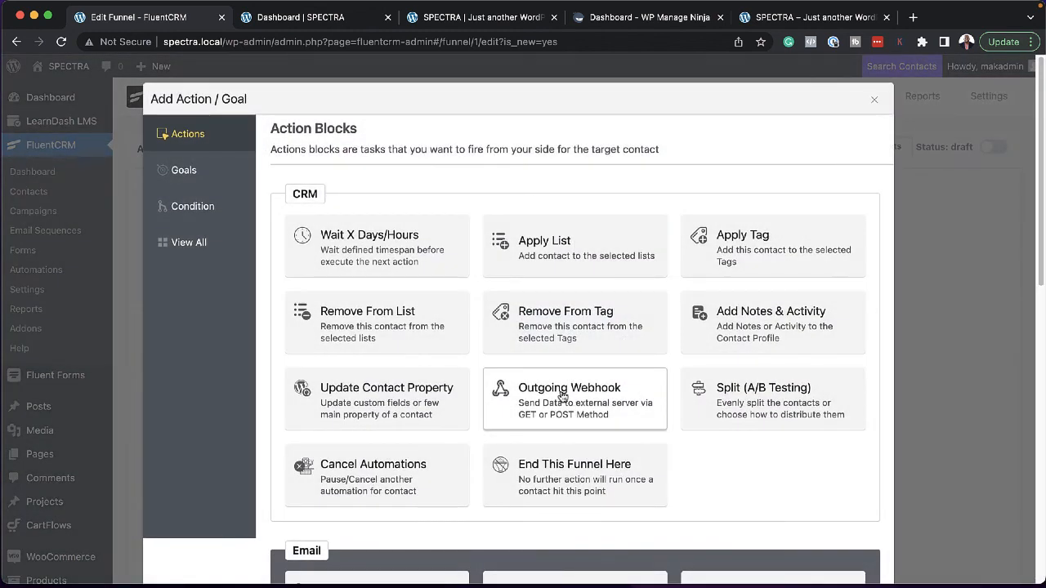
scroll(562, 395, "down", 5)
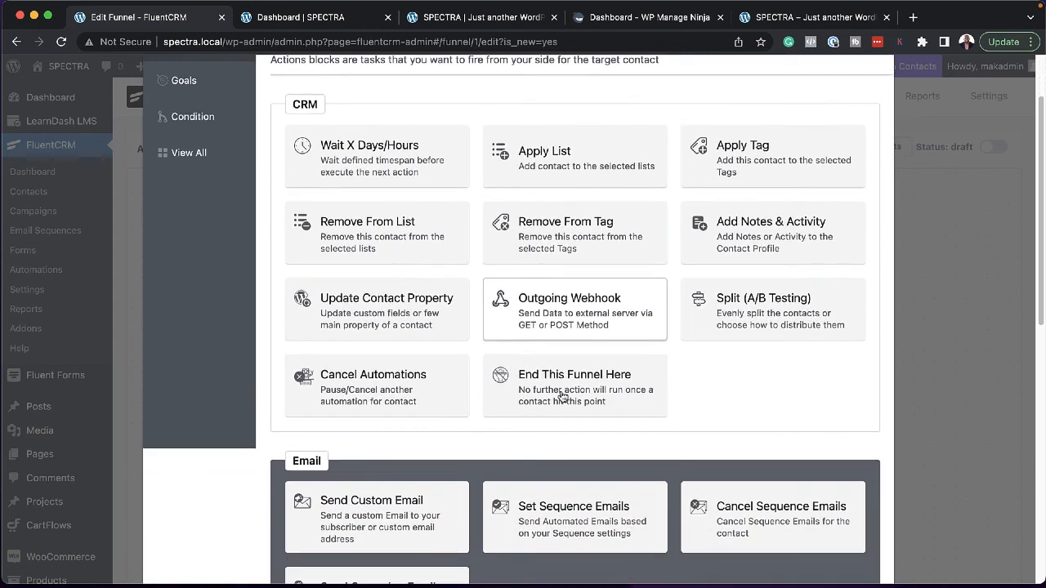
left_click(400, 439)
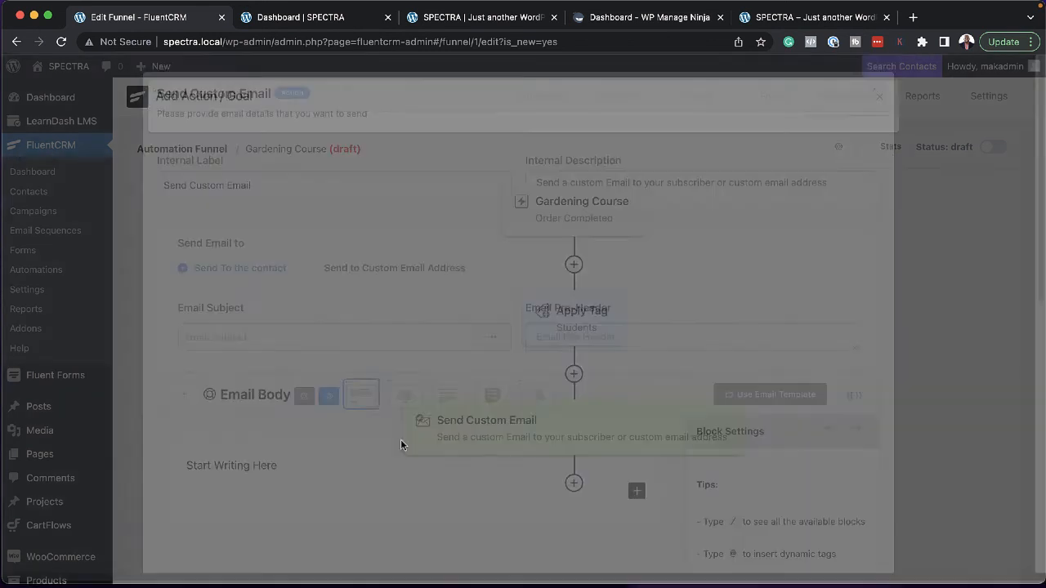
left_click(231, 349)
type("We")
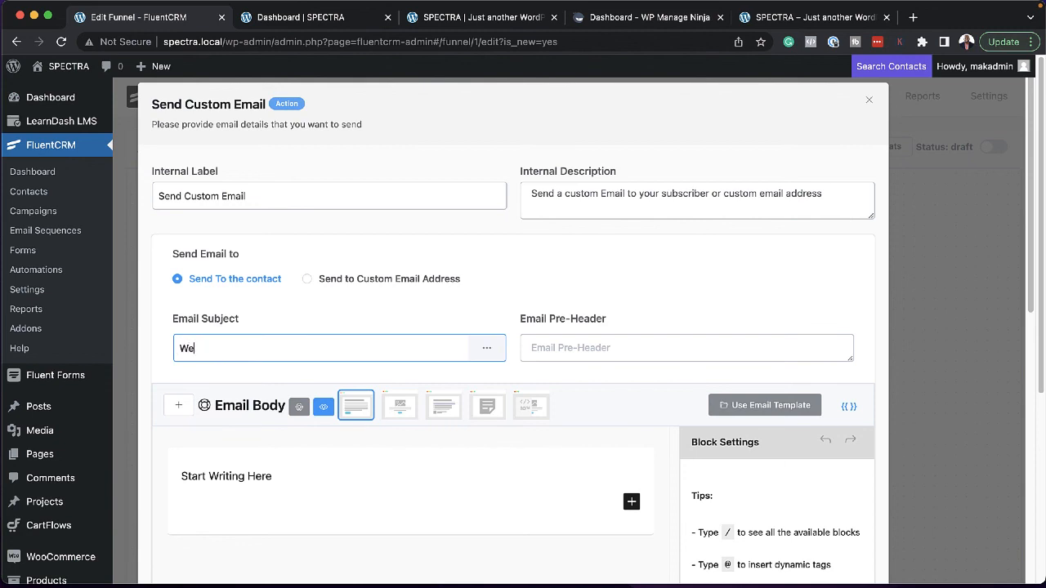
type("lcome To The Course")
- Write "The message goes here..." in the email body and save the email action
left_click(303, 482)
key("Return")
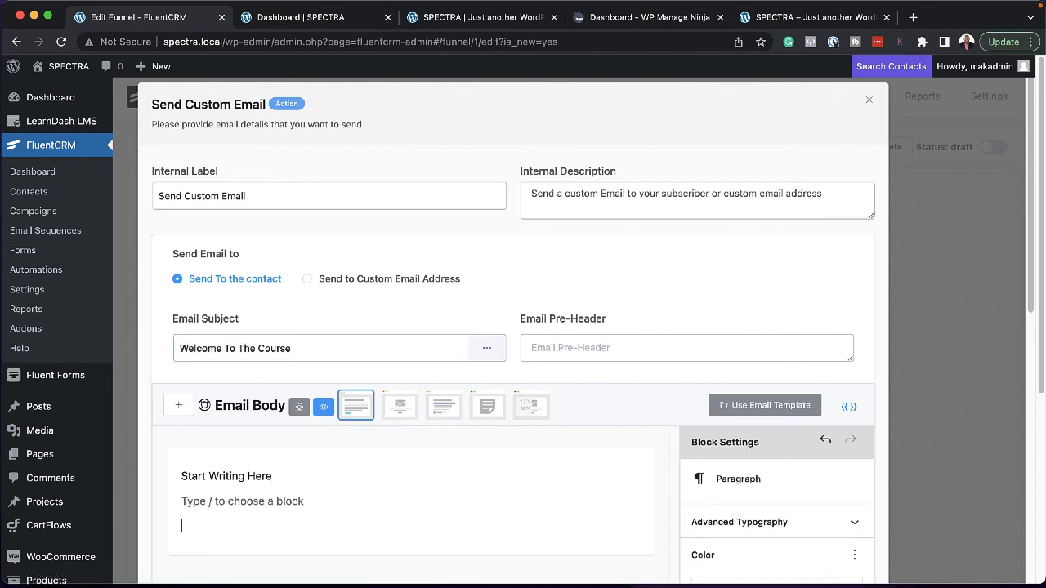
key("Return")
type("Message goes here...")
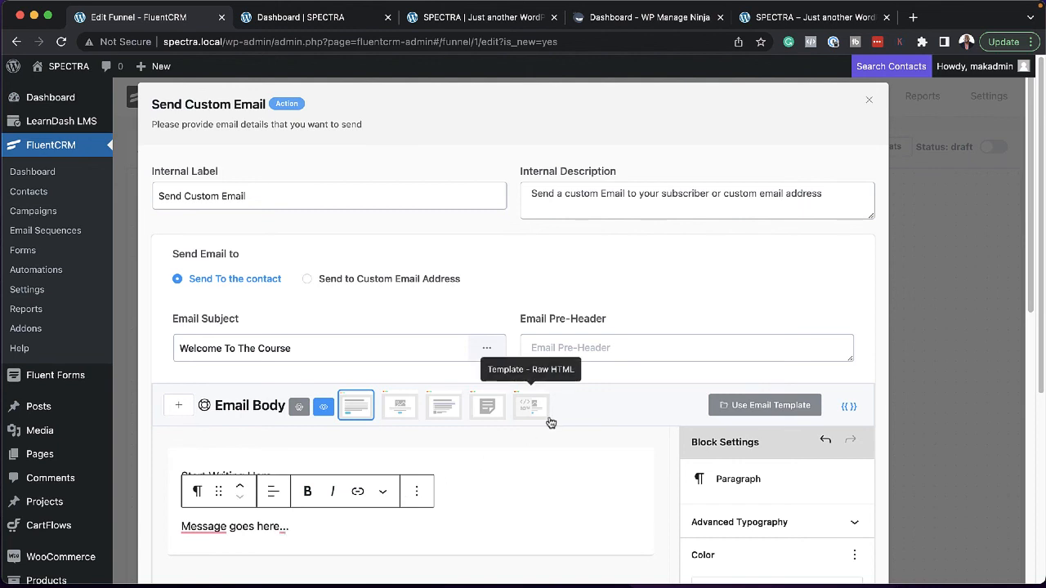
scroll(646, 459, "down", 3)
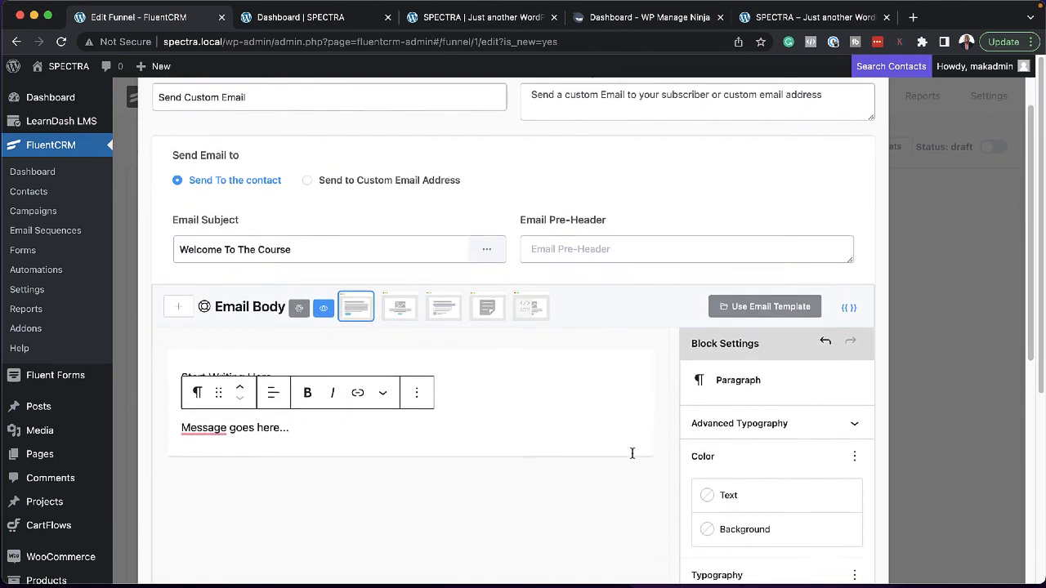
scroll(310, 474, "down", 10)
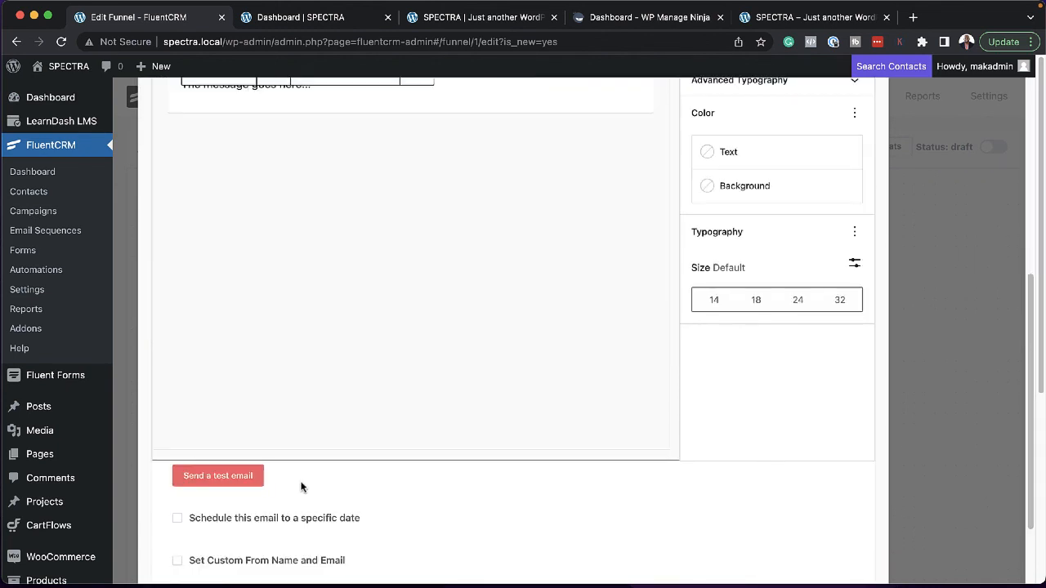
left_click(214, 531)
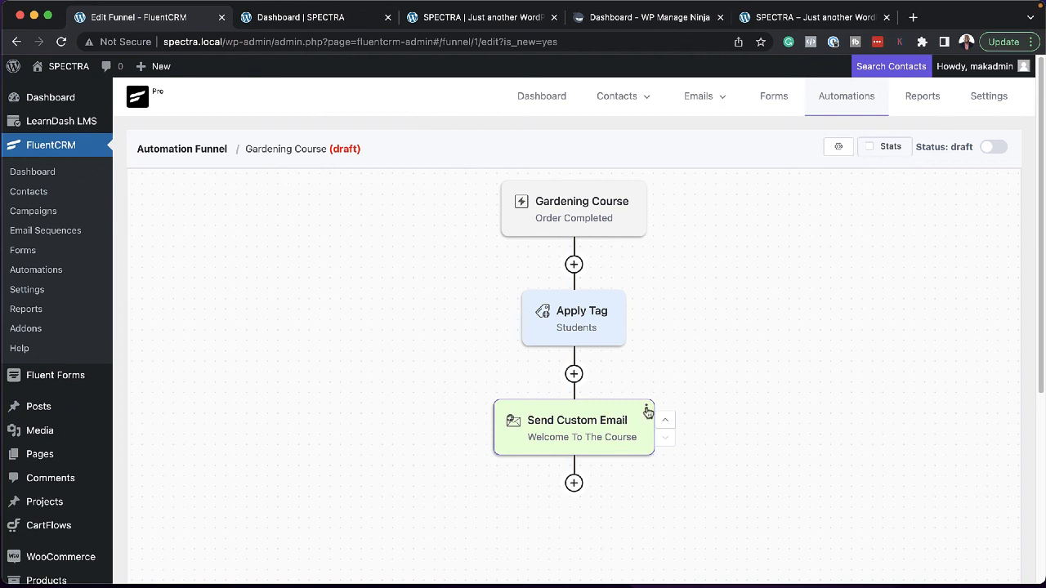
- Rename the custom email action's internal label to Send Welcome email and save it
left_click(646, 411)
left_click(768, 422)
left_click(593, 431)
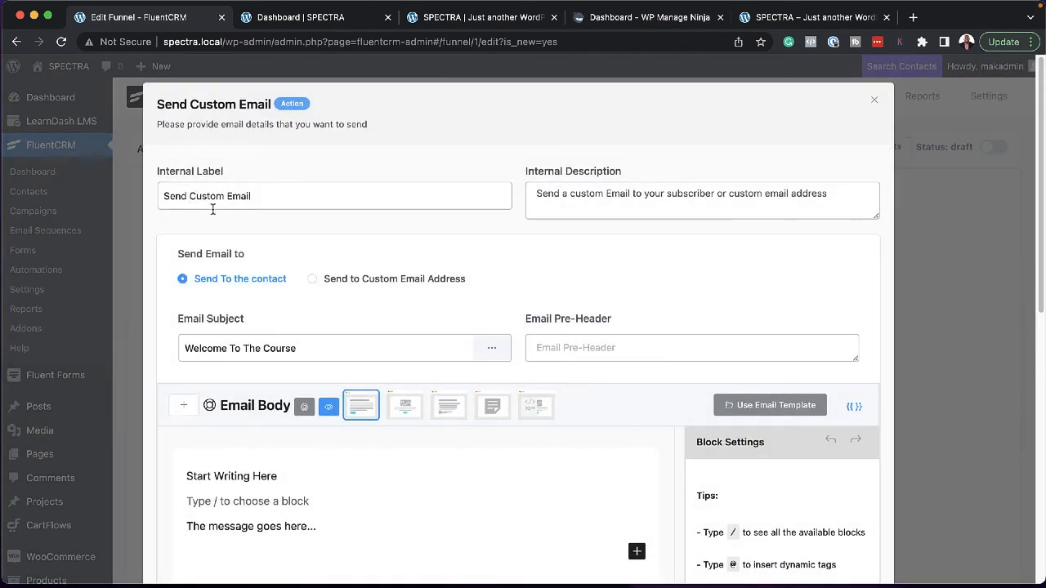
double_click(283, 198)
triple_click(281, 199)
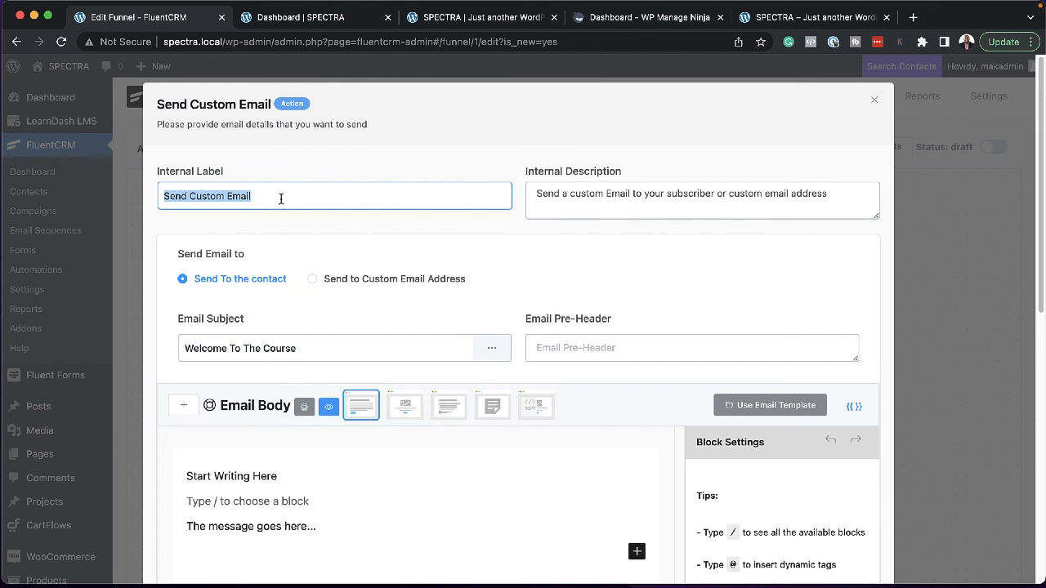
type("Send")
scroll(592, 397, "down", 10)
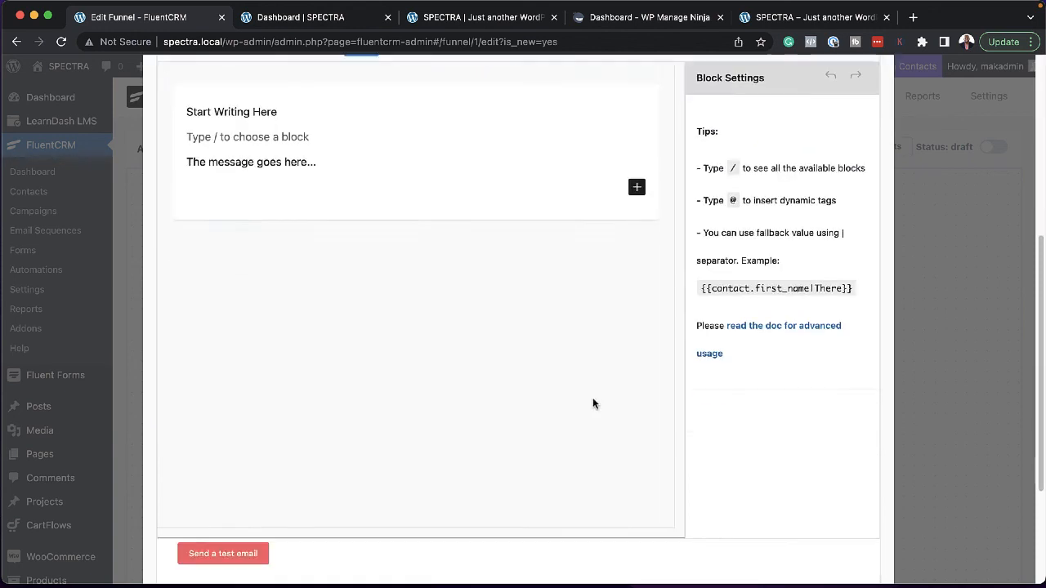
left_click(214, 529)
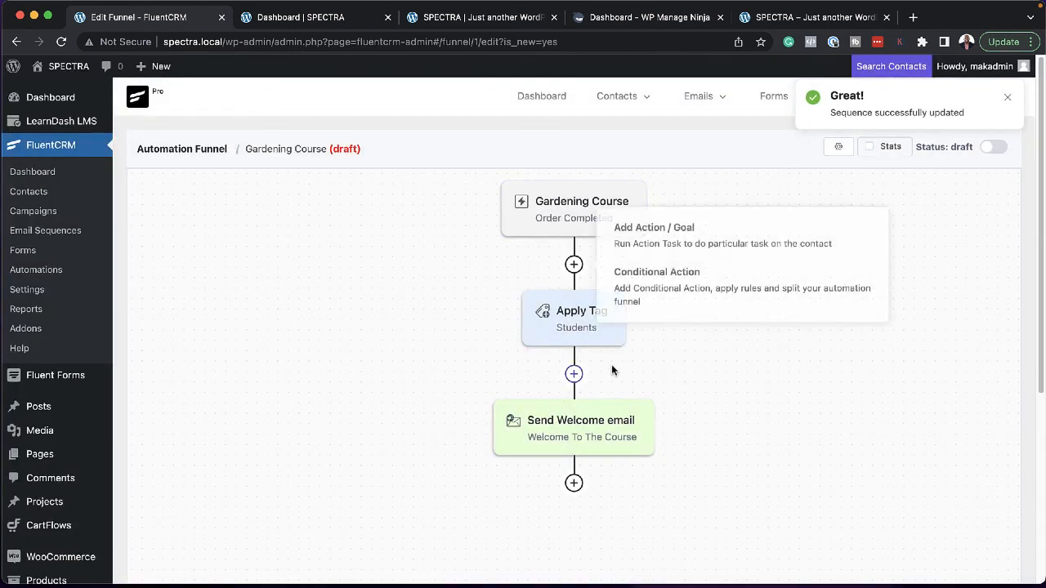
- Add a LearnDash Enroll To Course action after the Send Welcome email block
scroll(777, 482, "down", 1)
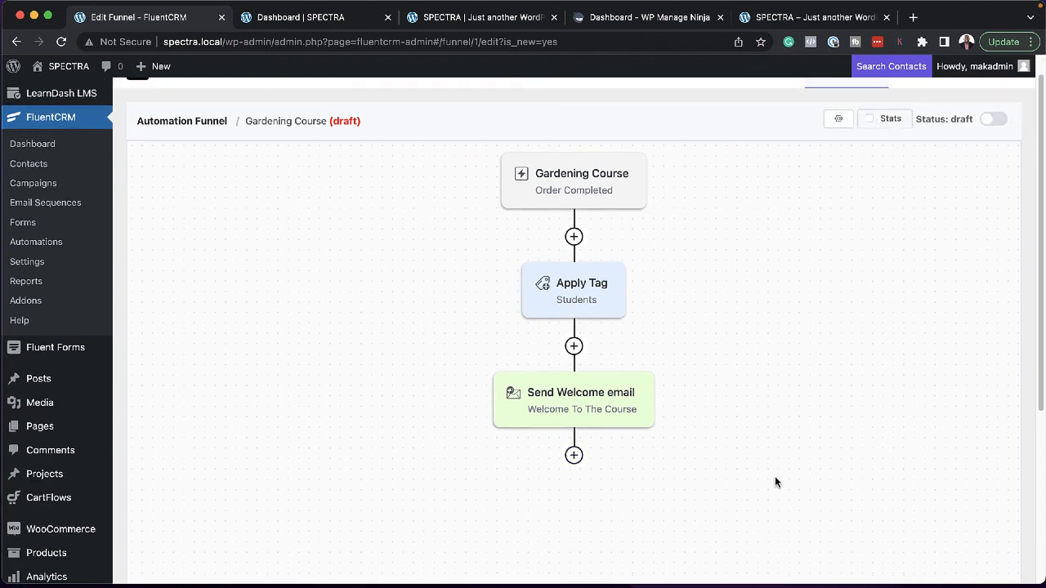
left_click(575, 457)
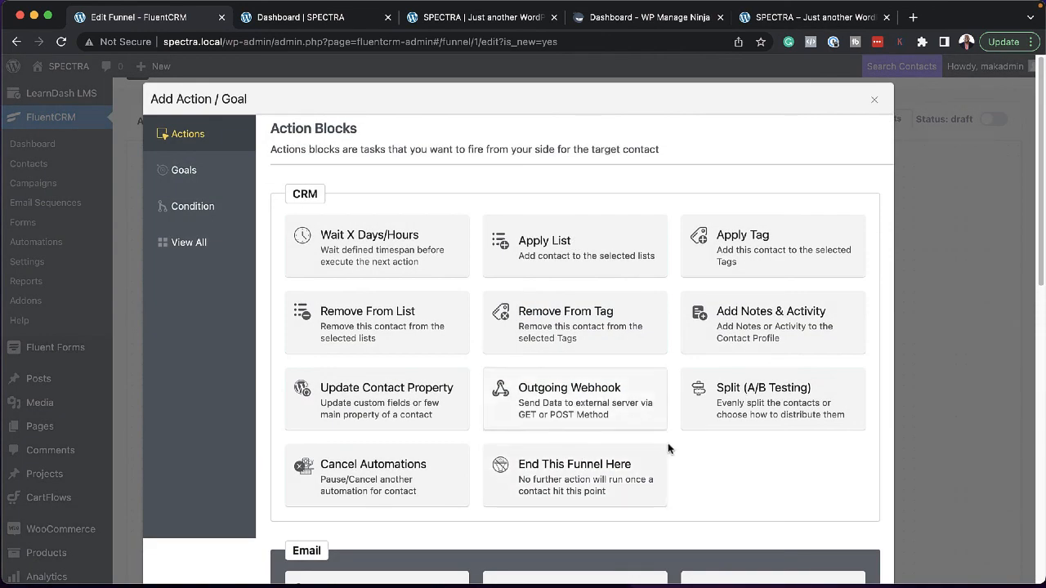
scroll(669, 448, "down", 1)
scroll(669, 448, "down", 1)
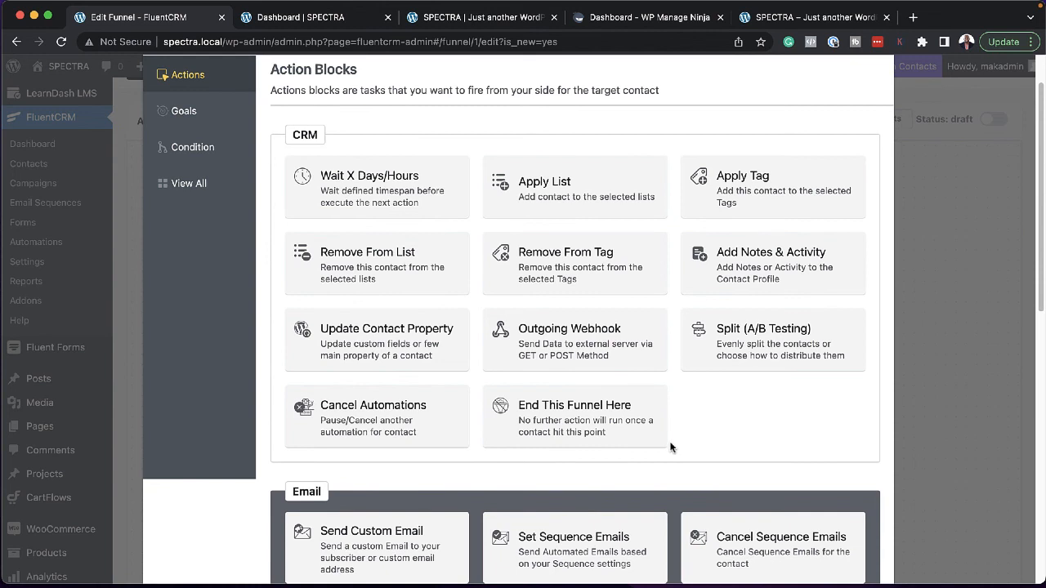
scroll(670, 447, "down", 8)
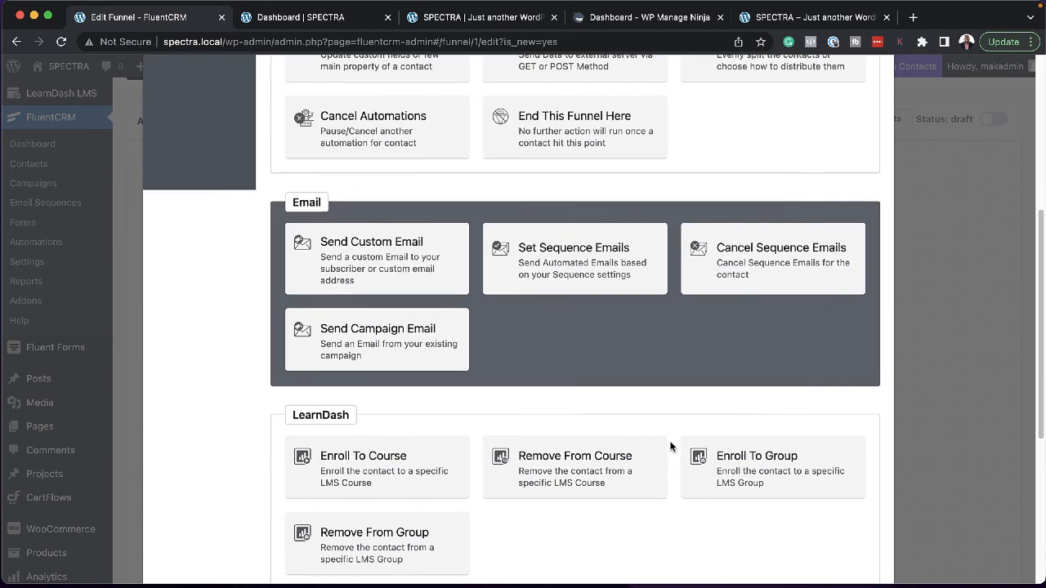
scroll(670, 446, "down", 2)
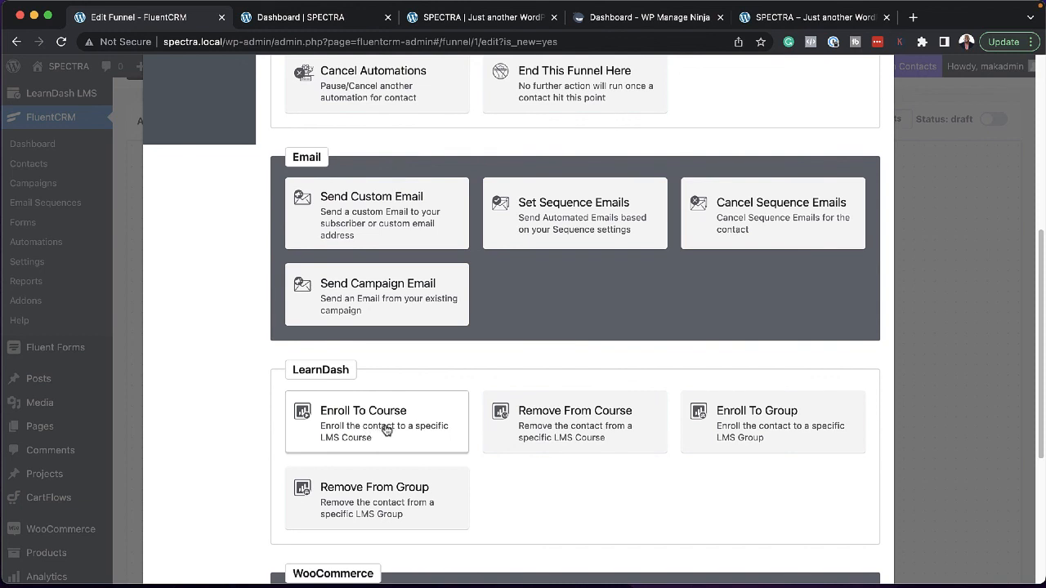
scroll(633, 493, "down", 3)
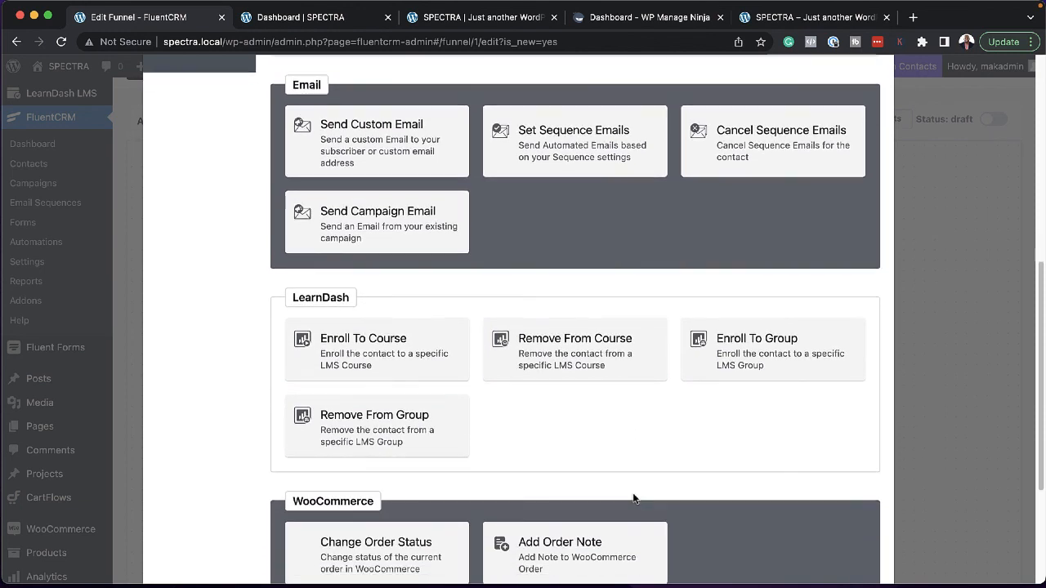
scroll(633, 499, "down", 1)
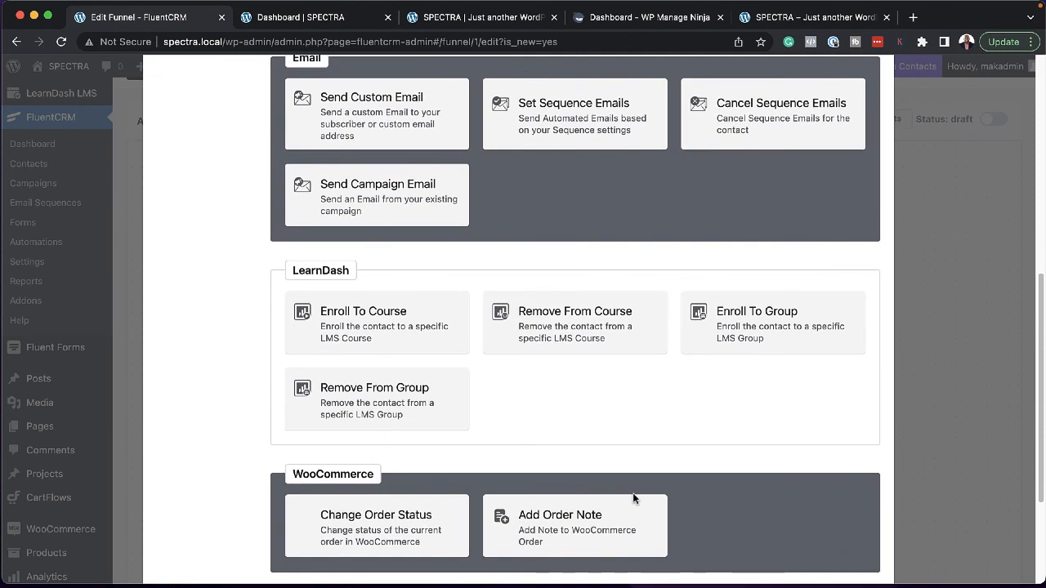
left_click(370, 327)
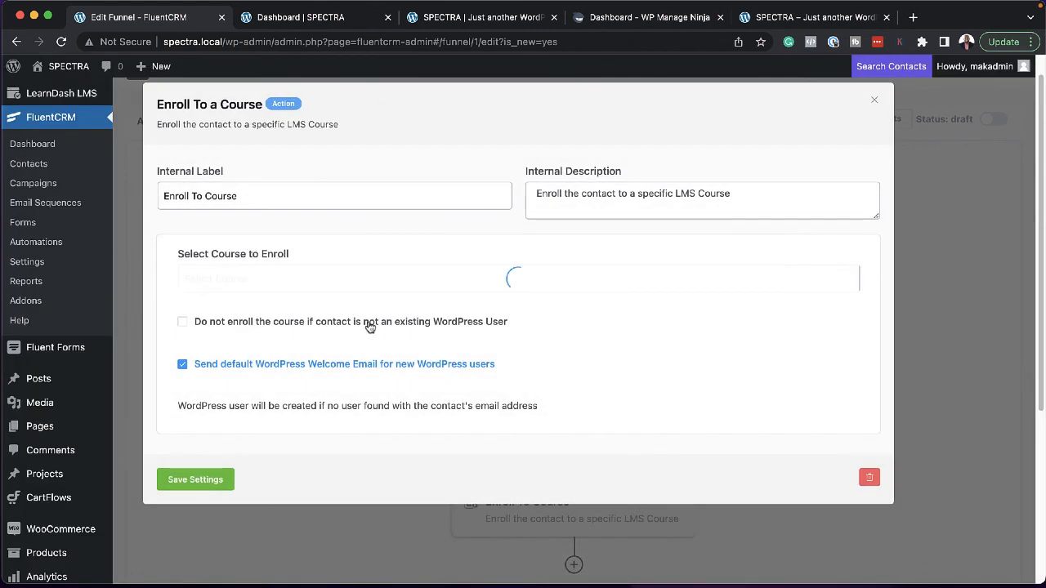
- Set Gardening Basics as the course to enroll contacts in and save the action
left_click(231, 286)
left_click(232, 317)
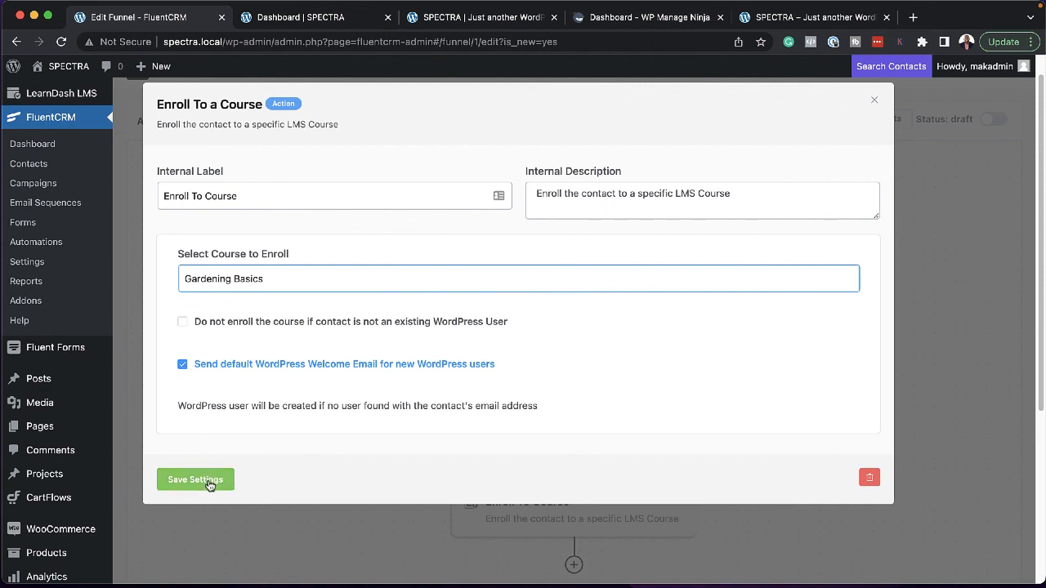
left_click(208, 486)
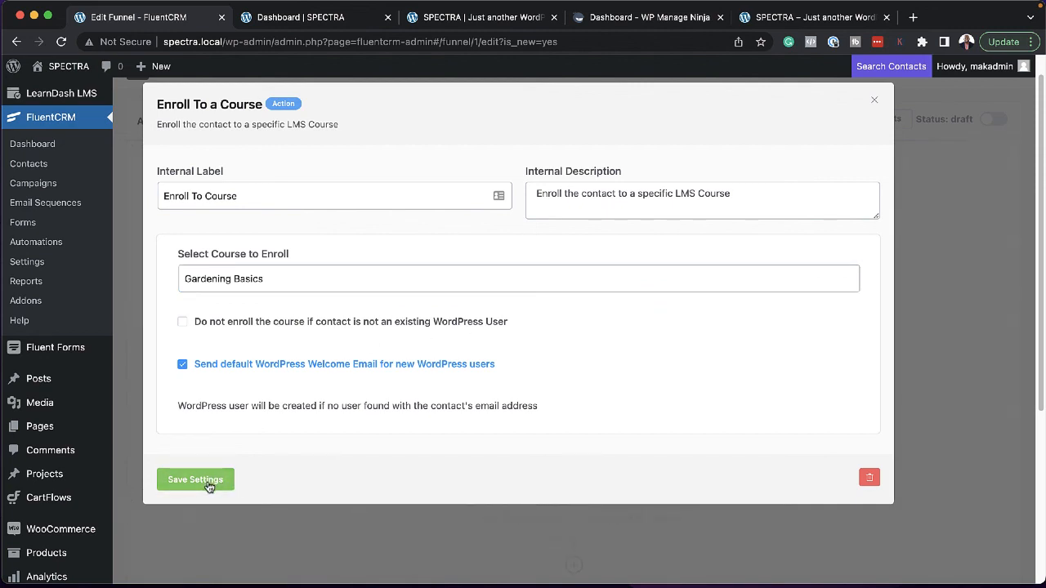
left_click(209, 483)
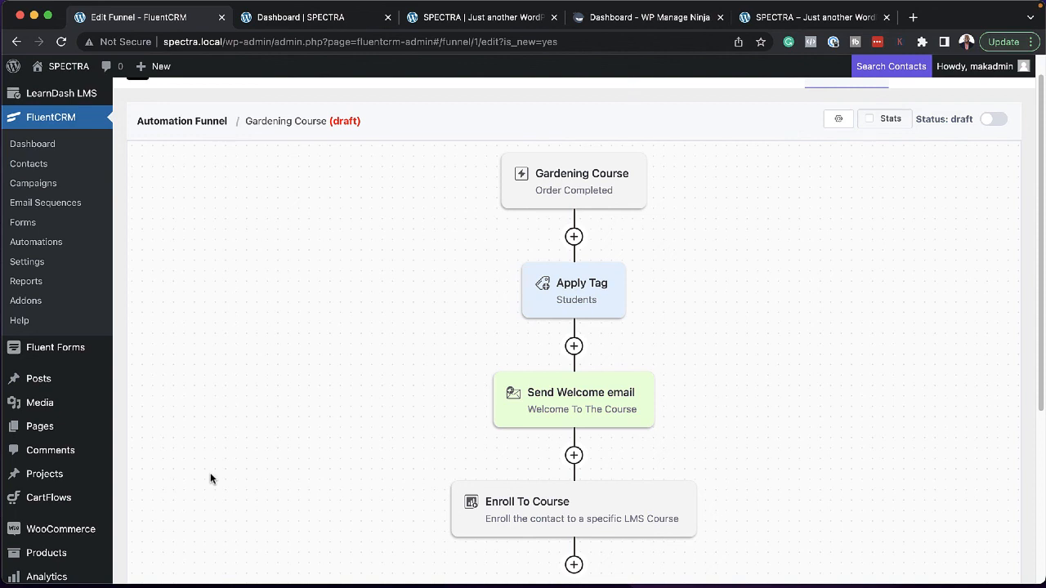
- Rename the enrollment action's internal label to Enroll To Gardening Course and save it
scroll(649, 466, "down", 2)
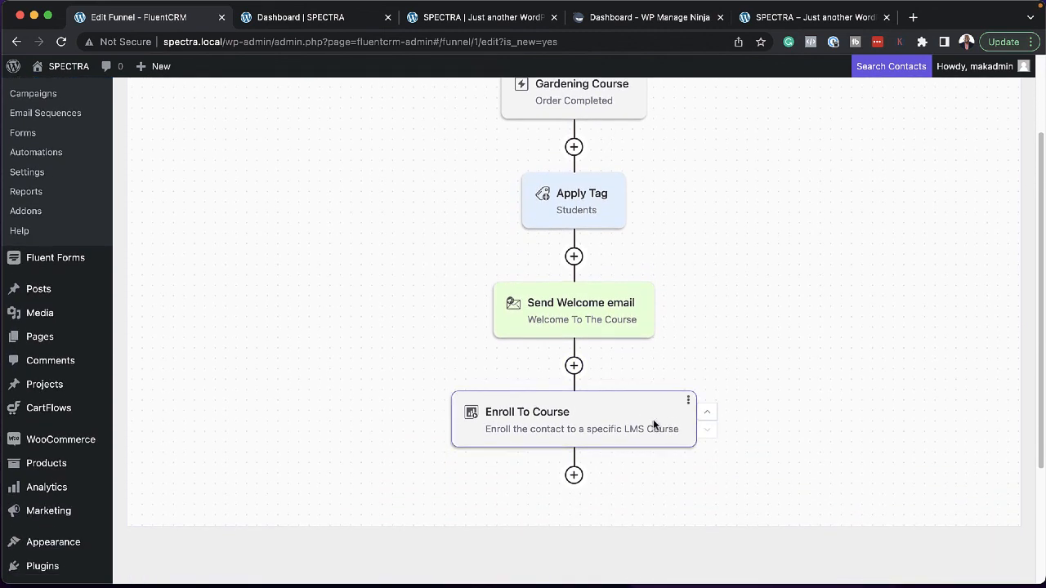
left_click(653, 420)
left_click(270, 203)
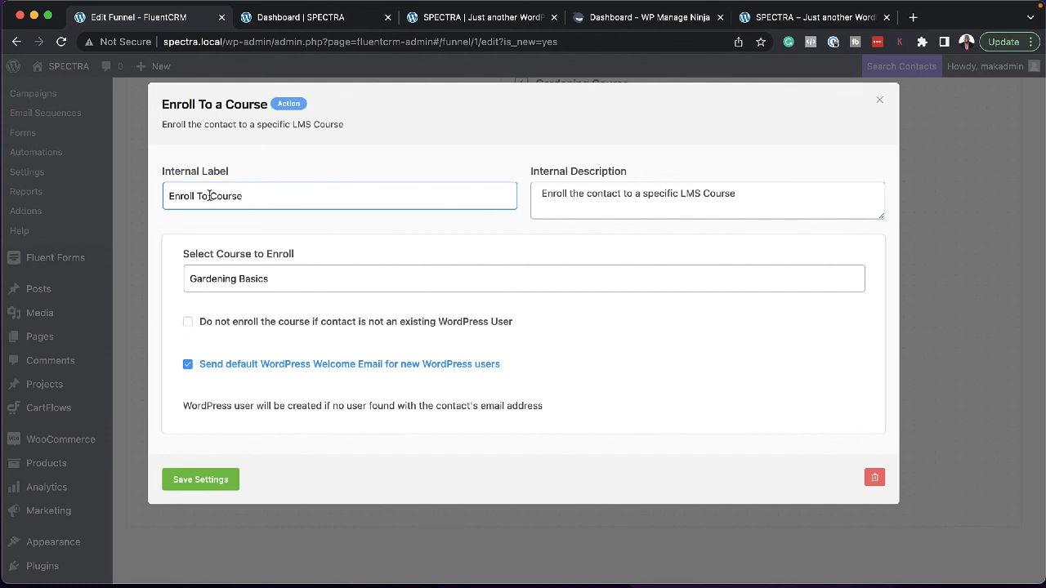
type("Gardening")
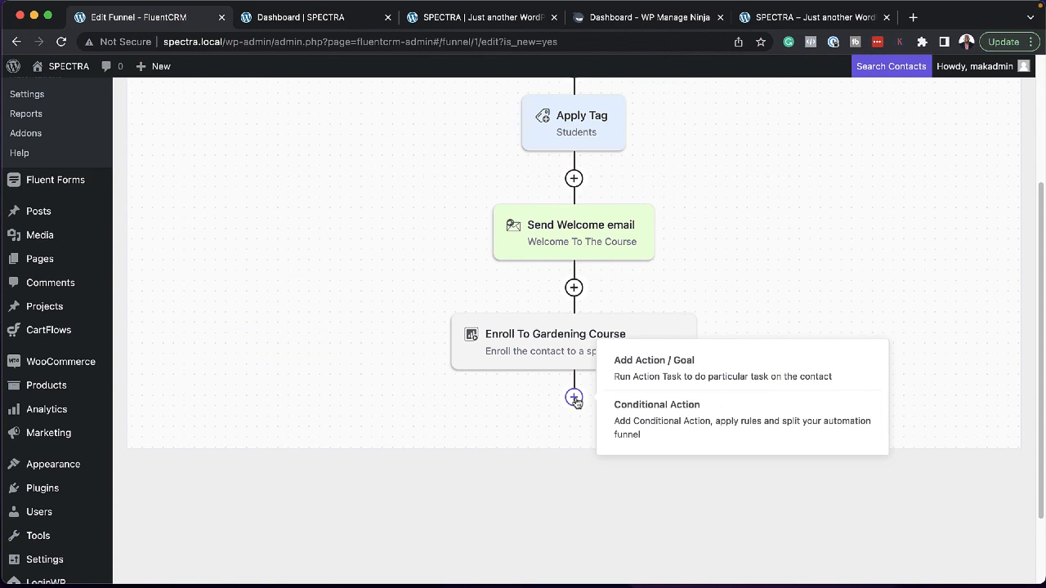
- Add a Wait X Days/Hours action after the enrollment block with a wait time of 3 days and save it
left_click(575, 398)
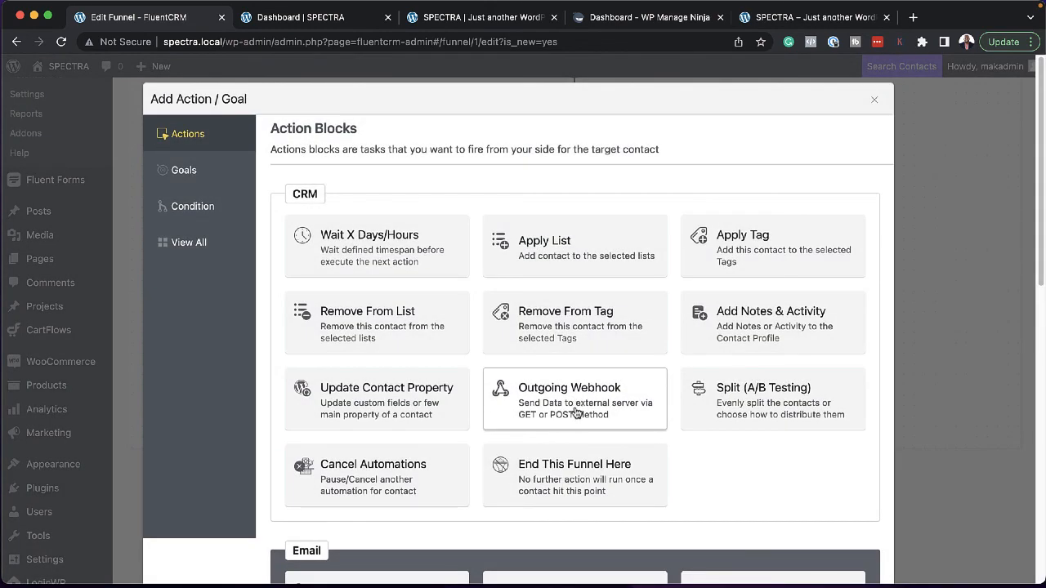
scroll(576, 412, "down", 8)
scroll(577, 415, "up", 5)
scroll(576, 419, "up", 3)
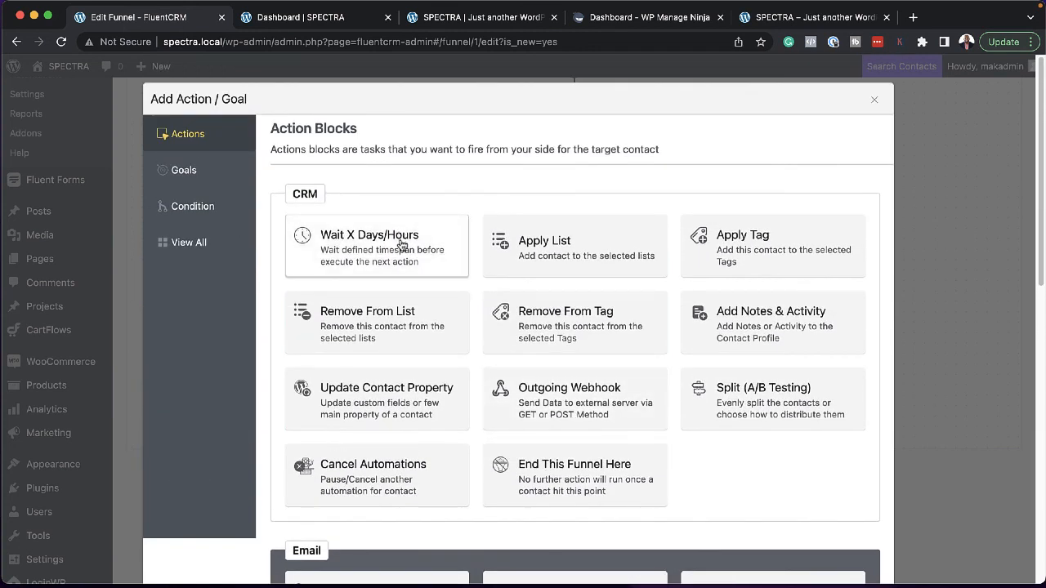
left_click(399, 236)
left_click(290, 340)
left_click(290, 340)
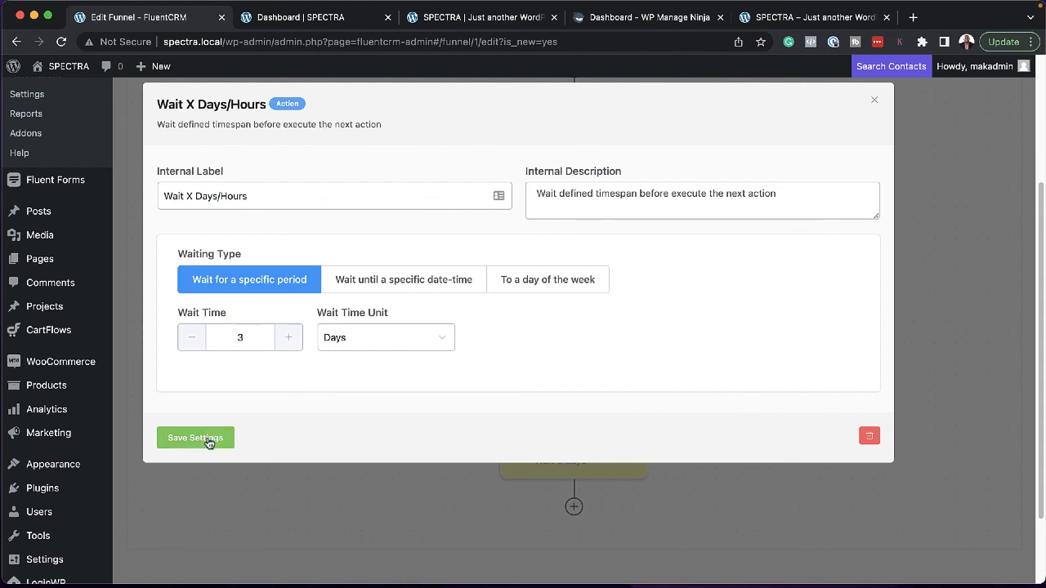
left_click(201, 438)
- Add an End This Funnel Here action after the 3-day wait and save it
left_click(574, 508)
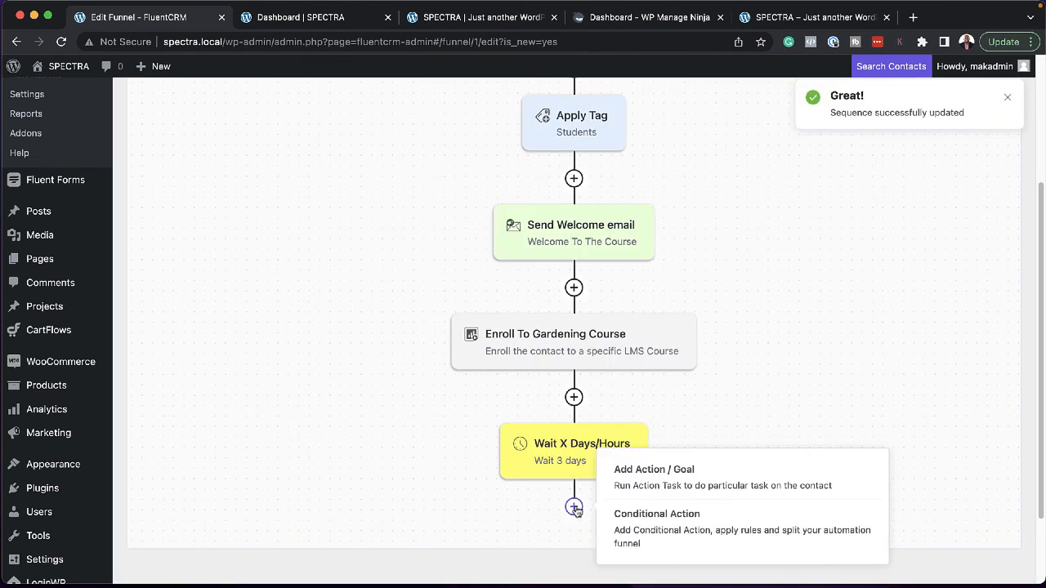
left_click(472, 488)
scroll(470, 488, "down", 2)
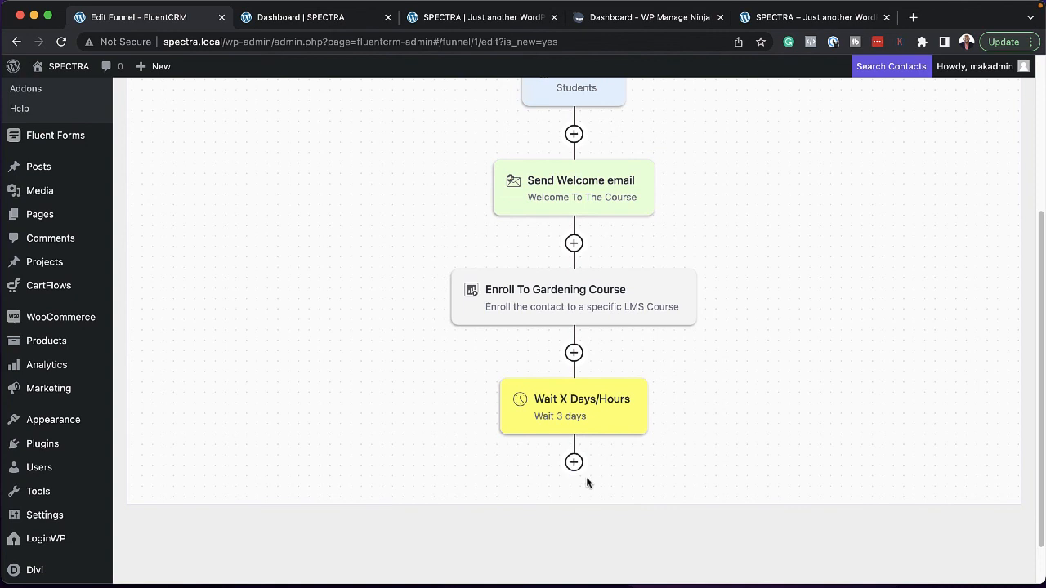
left_click(574, 462)
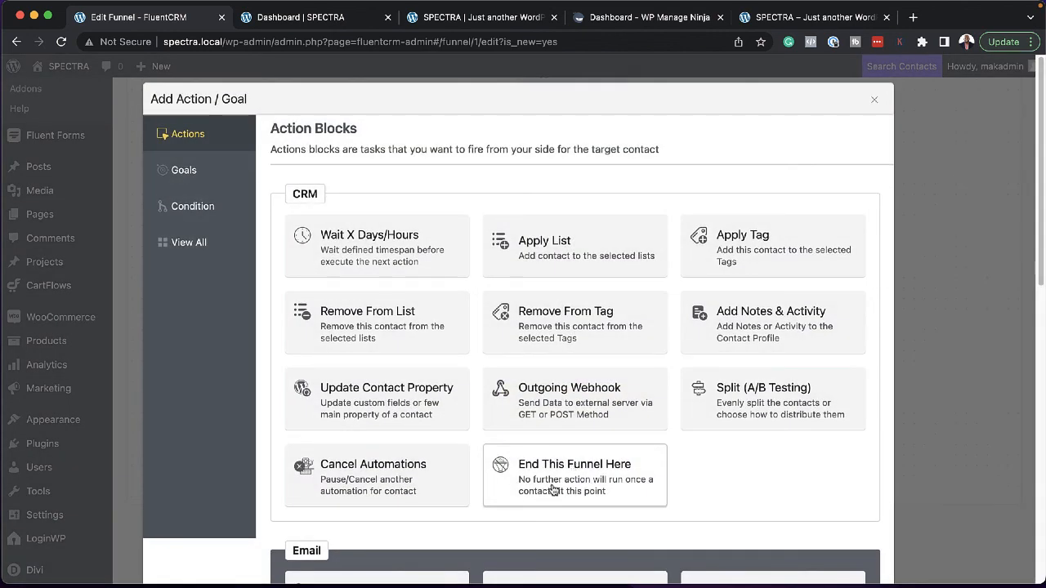
left_click(553, 489)
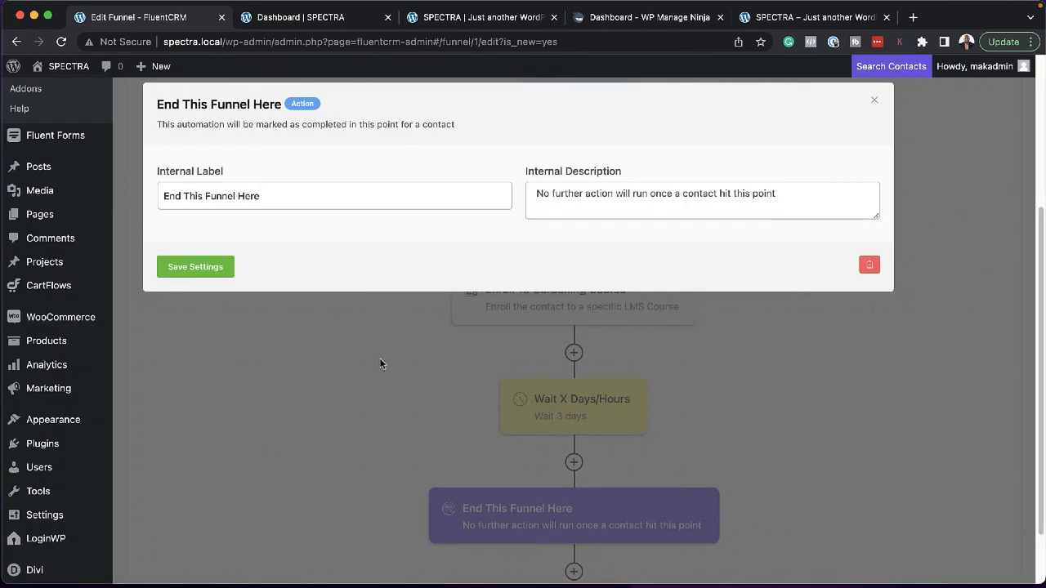
left_click(211, 268)
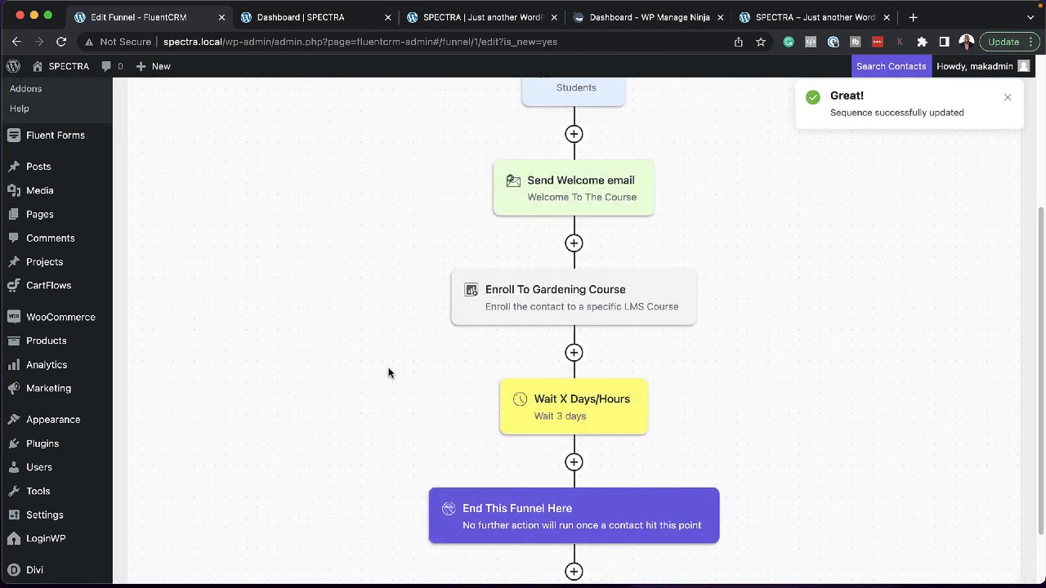
- Publish the Gardening Course automation and look over its blocks
scroll(387, 373, "up", 5)
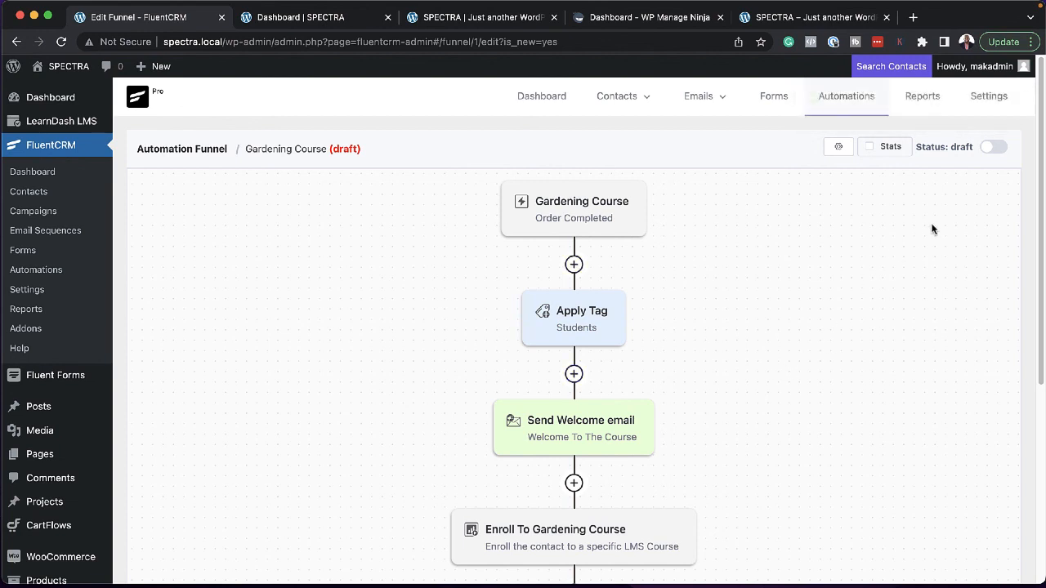
left_click(995, 147)
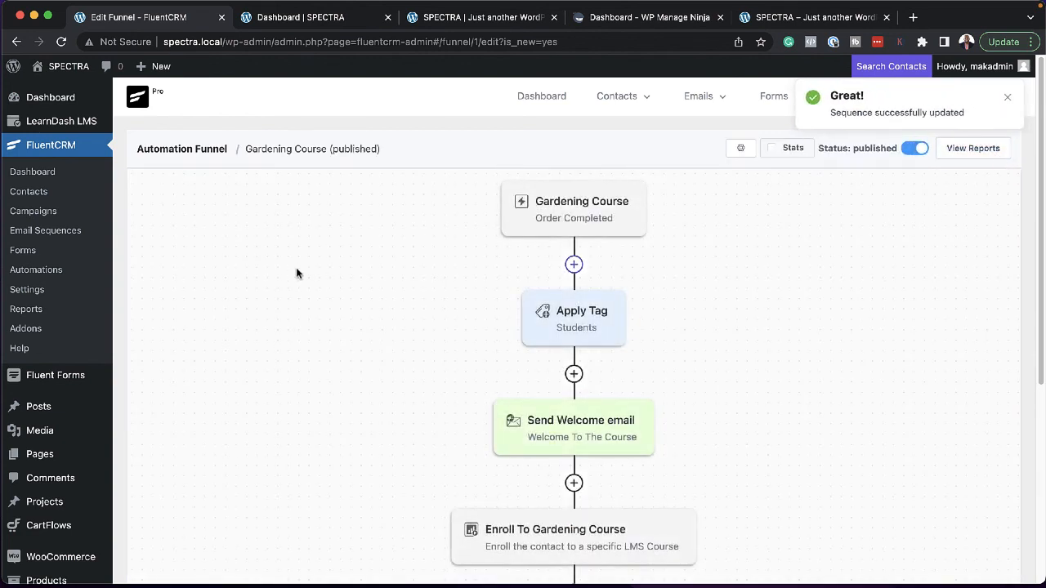
scroll(296, 267, "down", 1)
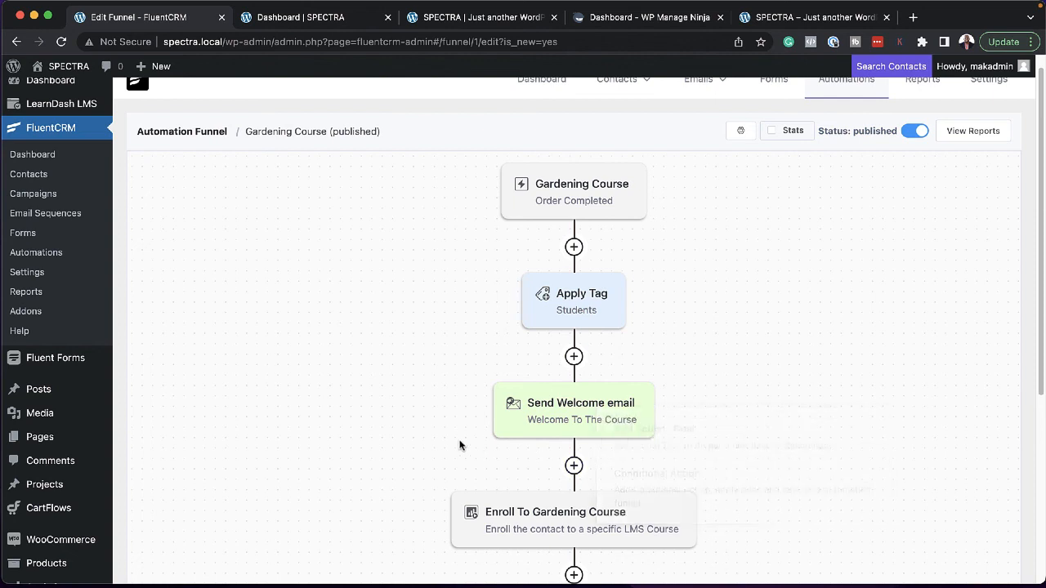
scroll(390, 417, "up", 1)
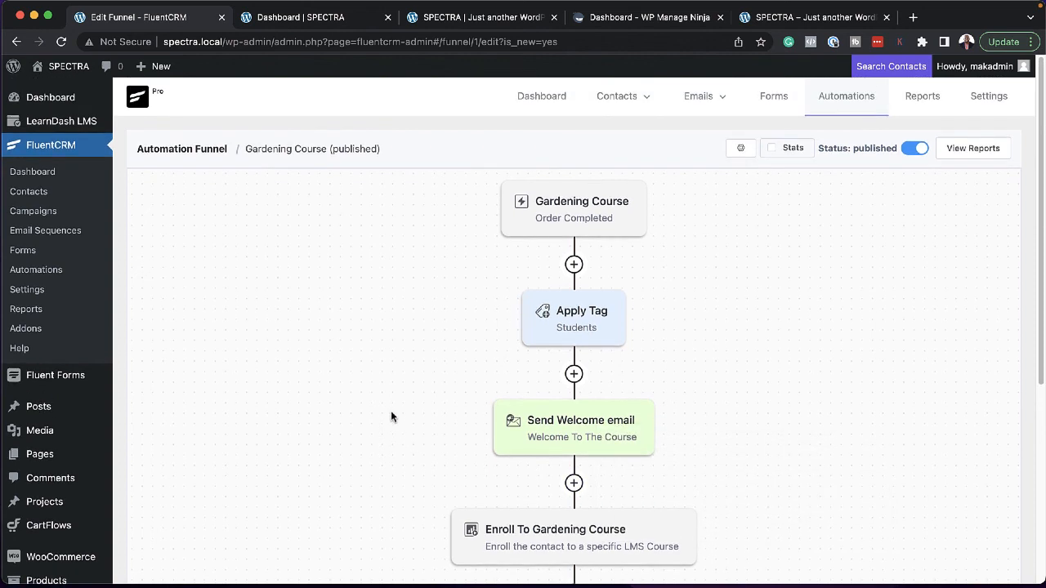